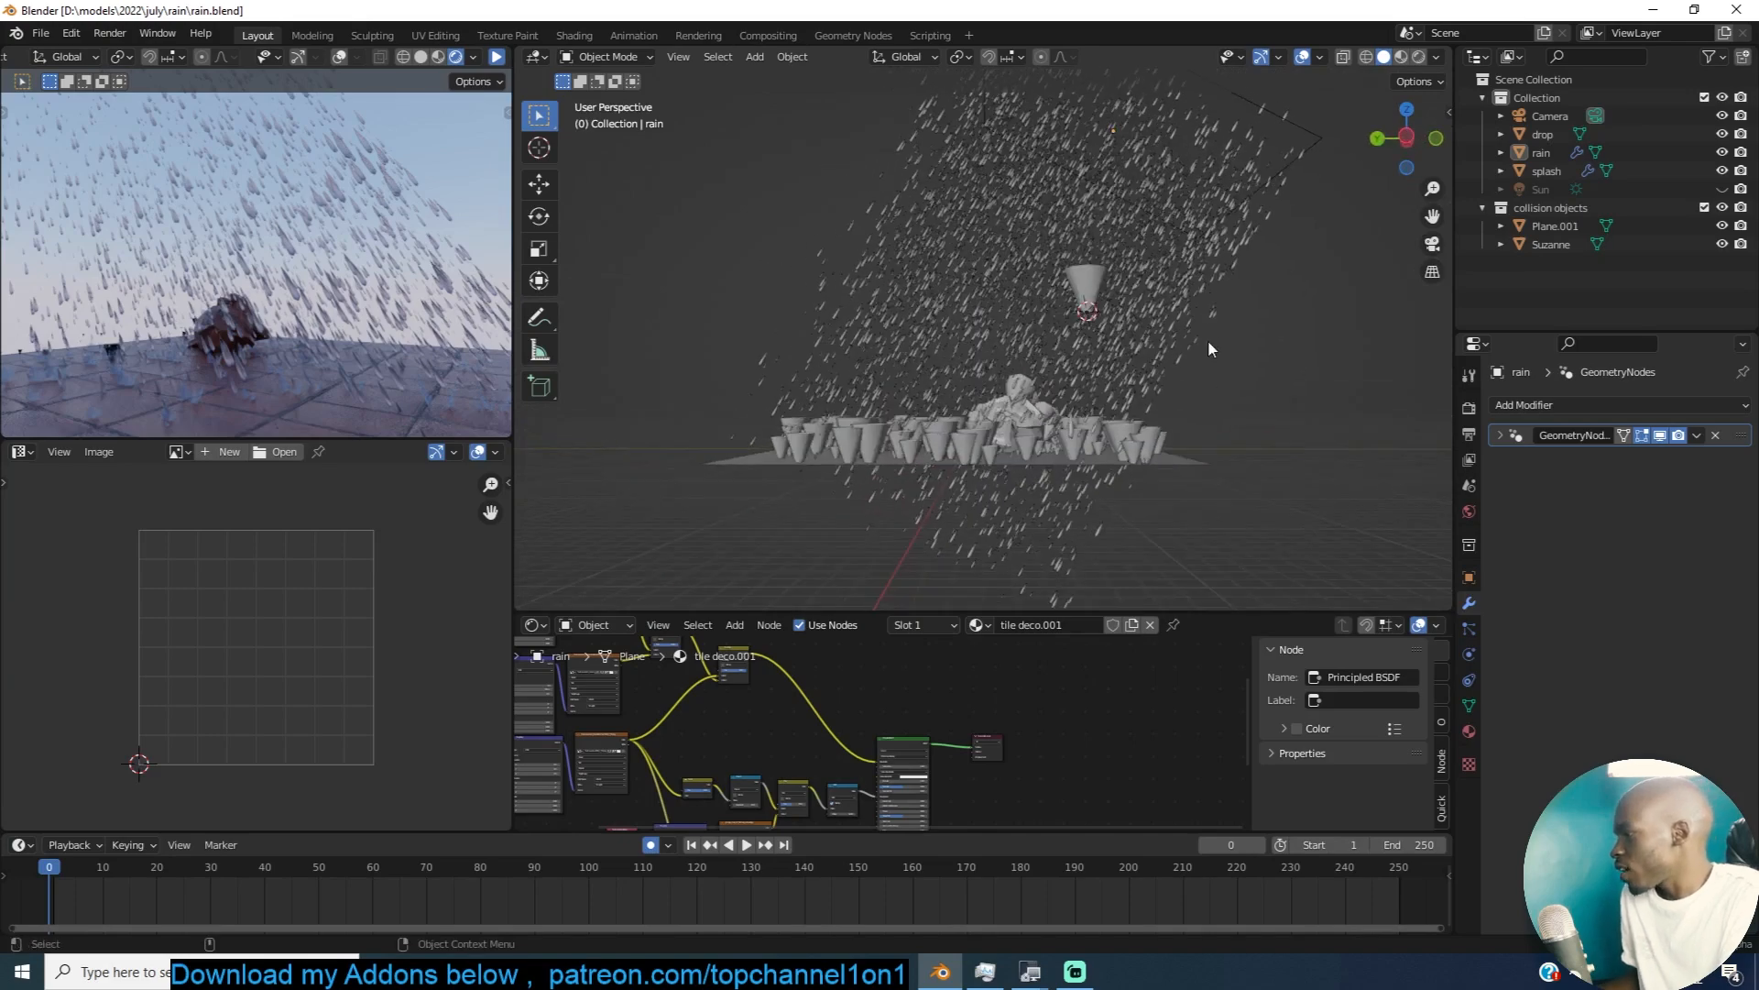
Step: Play the rain animation briefly, stop it, and move the playhead to frame 60
{"action": "key", "text": "space"}
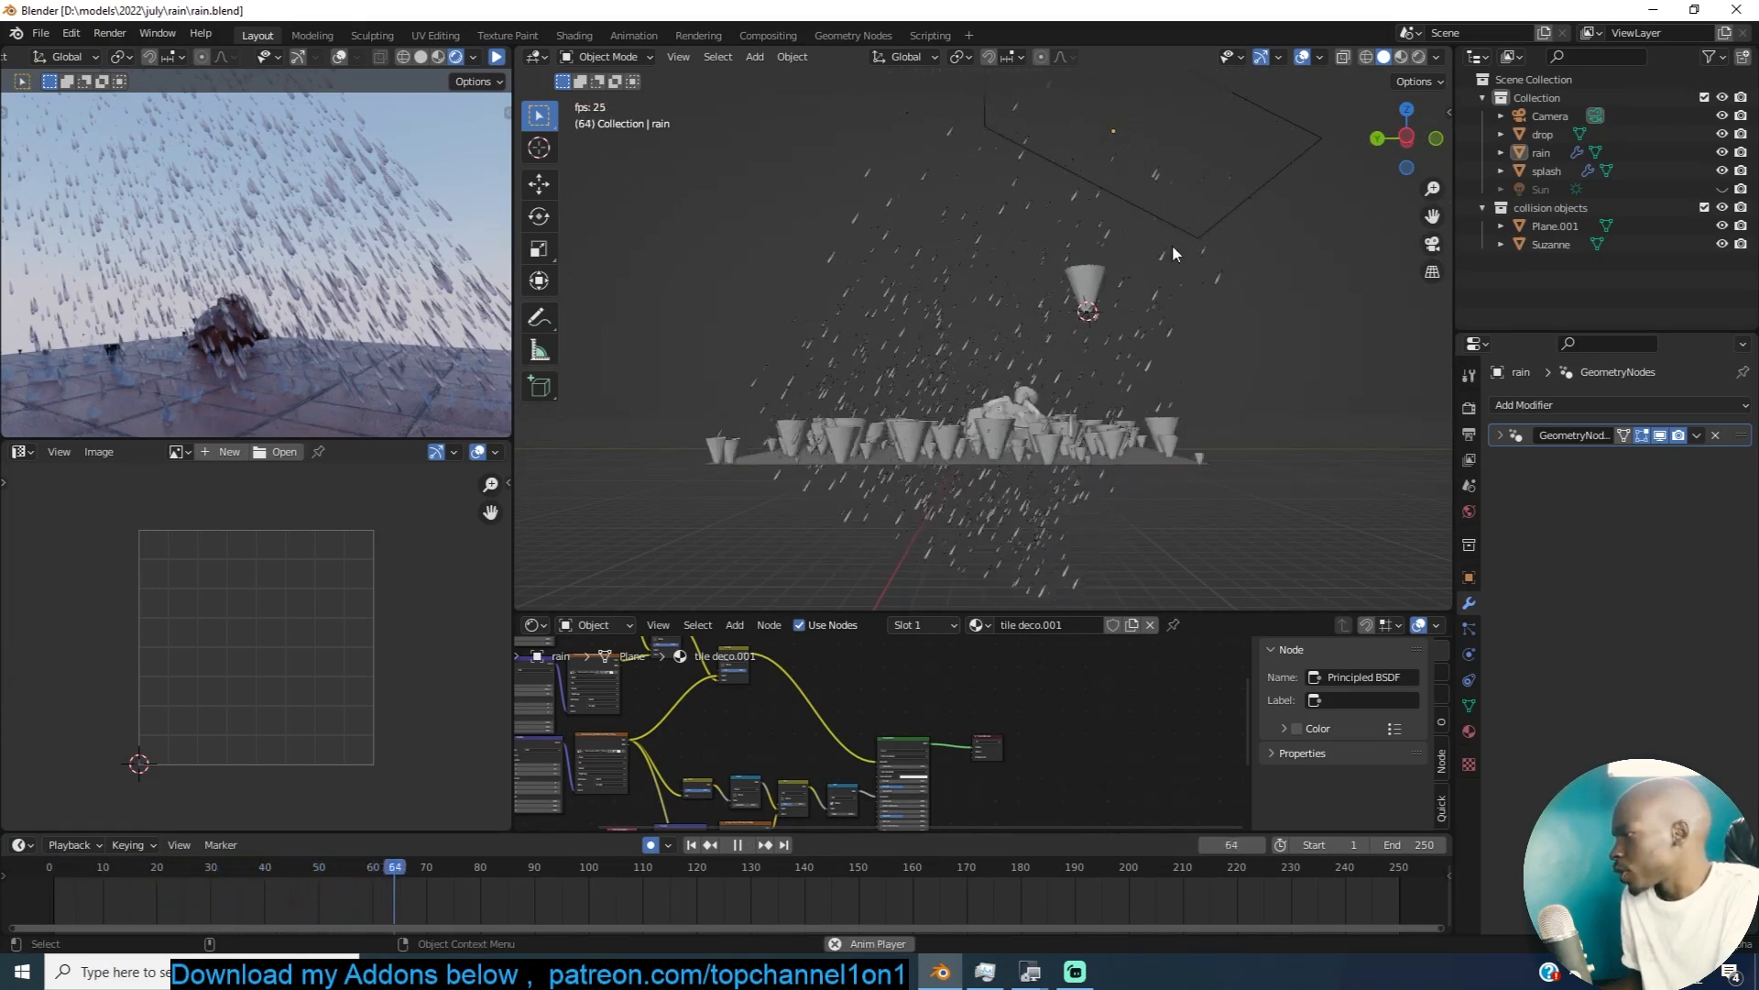
{"action": "key", "text": "space"}
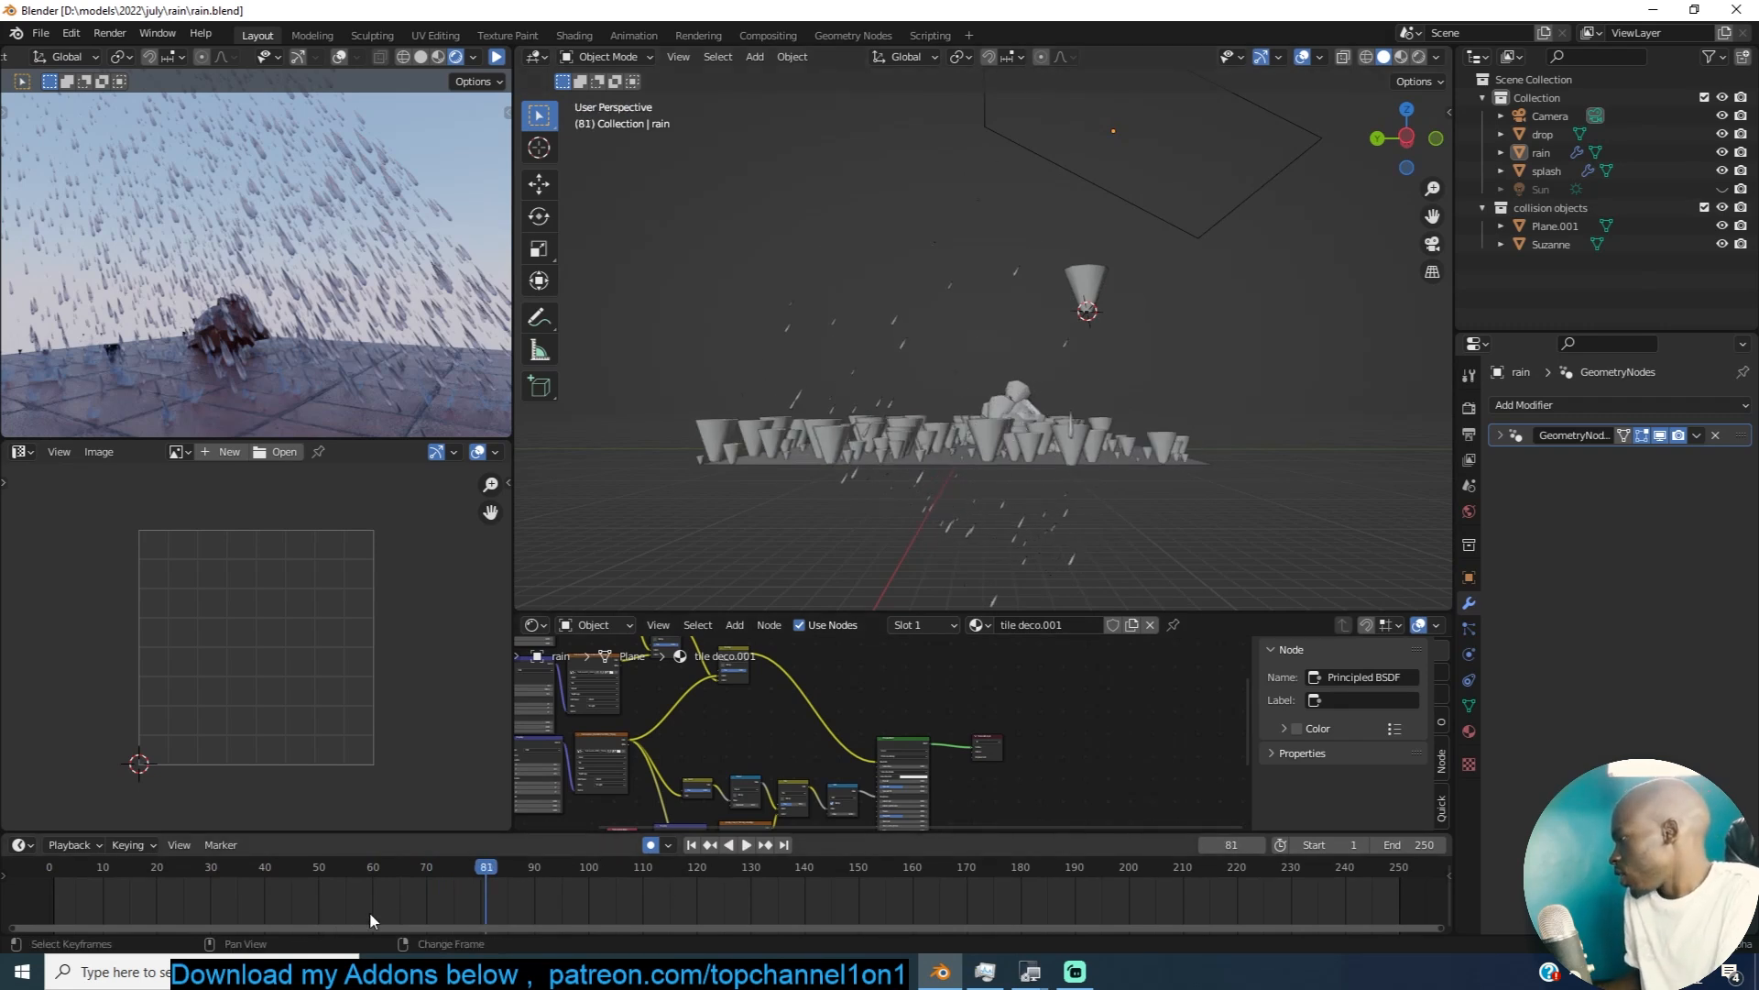
{"action": "left_click", "coordinate": [372, 887]}
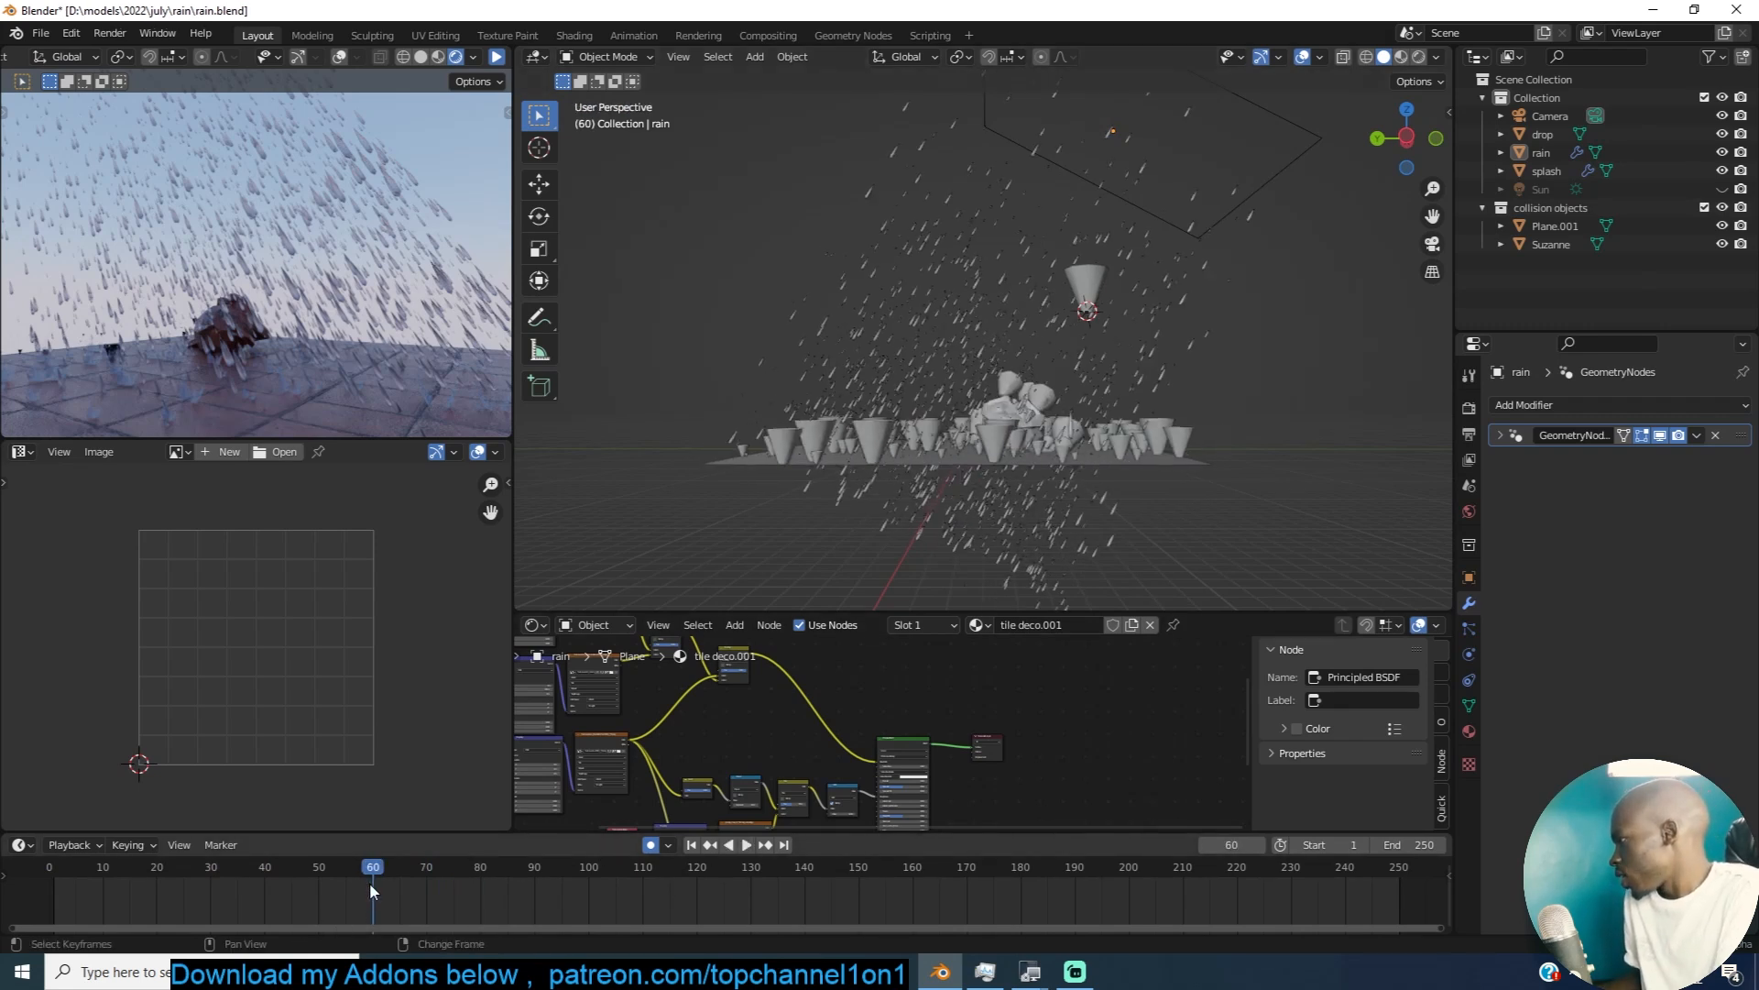
Step: Resume the rendered preview and examine the rain and splashes around the Suzanne head and the tiled plane
{"action": "left_click", "coordinate": [501, 59]}
{"action": "middle_click_drag", "start_coordinate": [373, 247], "coordinate": [351, 296]}
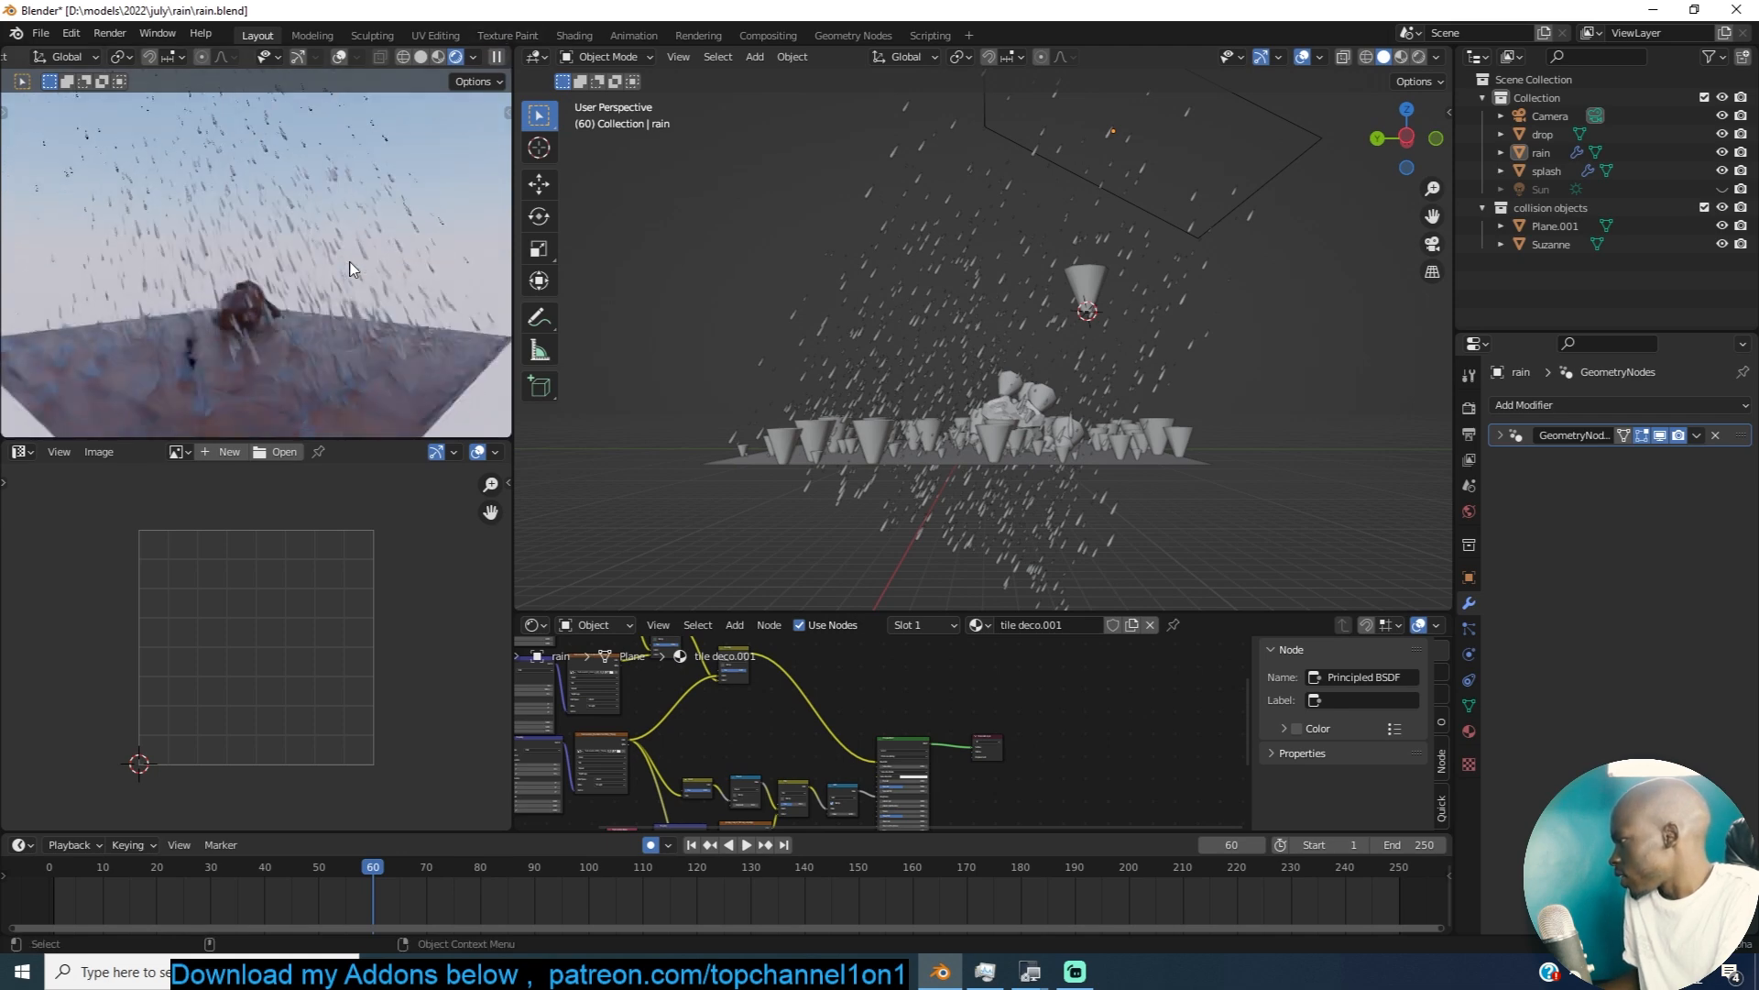
{"action": "scroll", "coordinate": [1054, 435], "scroll_direction": "up", "scroll_amount": 6}
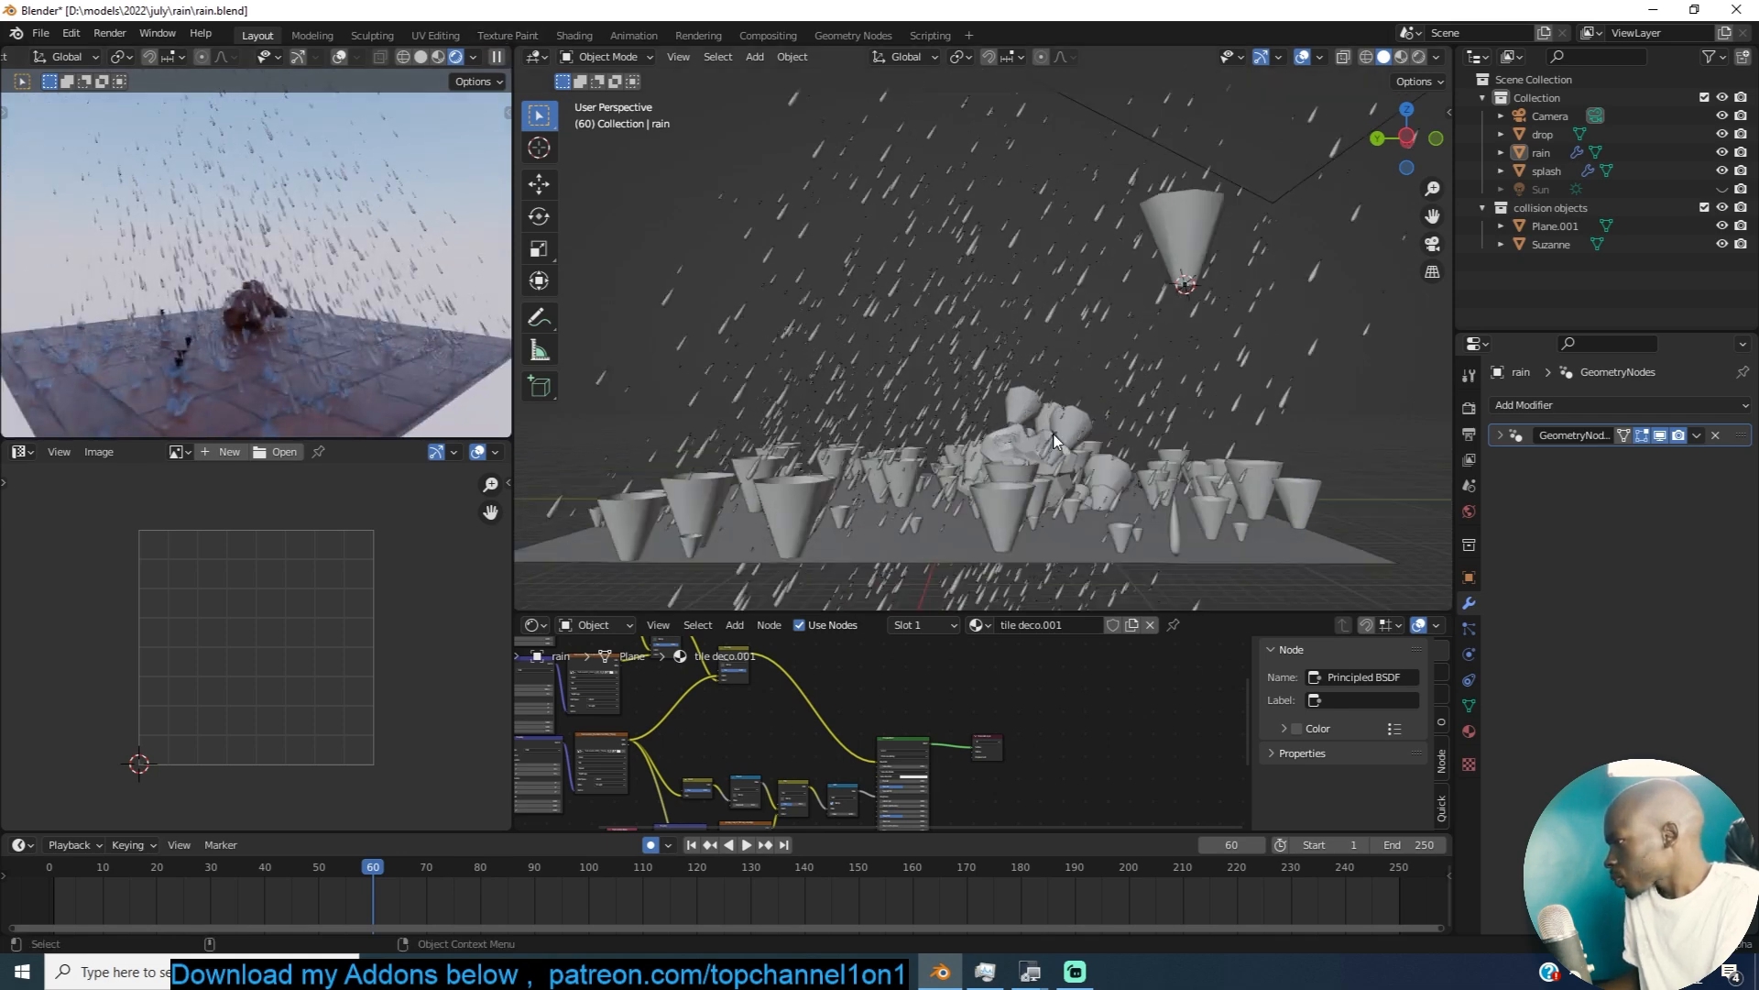
{"action": "middle_click_drag", "start_coordinate": [193, 334], "coordinate": [238, 331]}
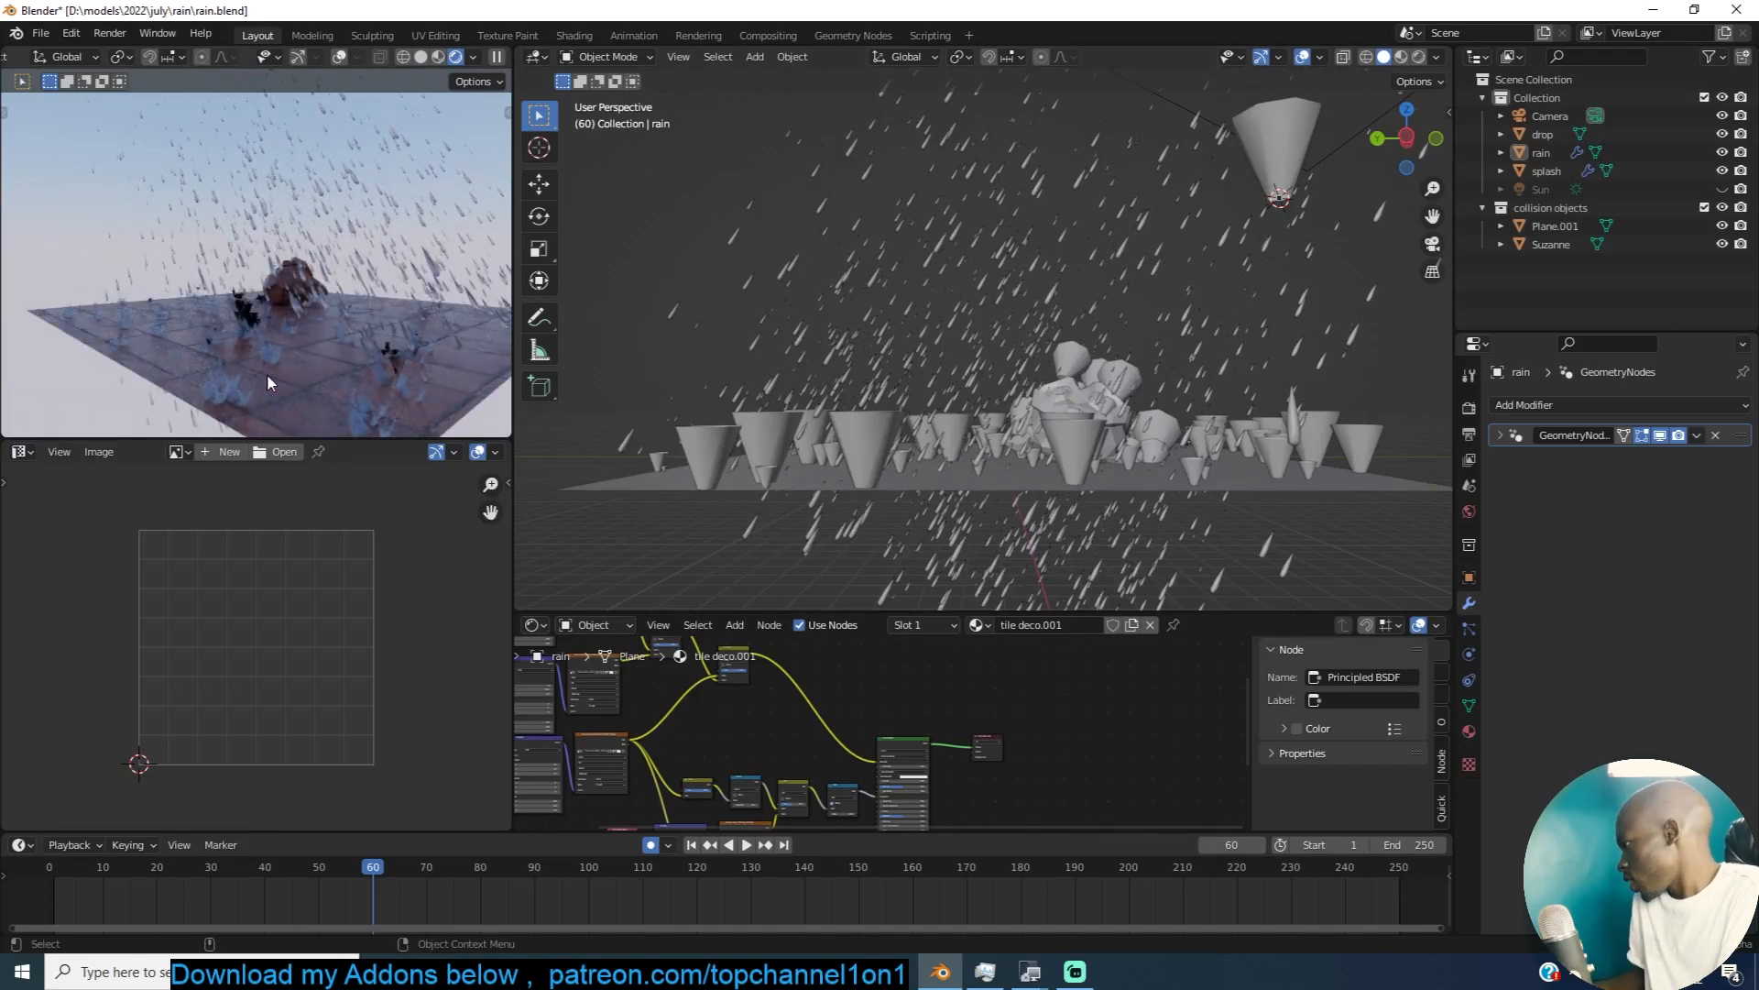
{"action": "left_click", "coordinate": [1117, 426]}
{"action": "left_click", "coordinate": [1063, 462]}
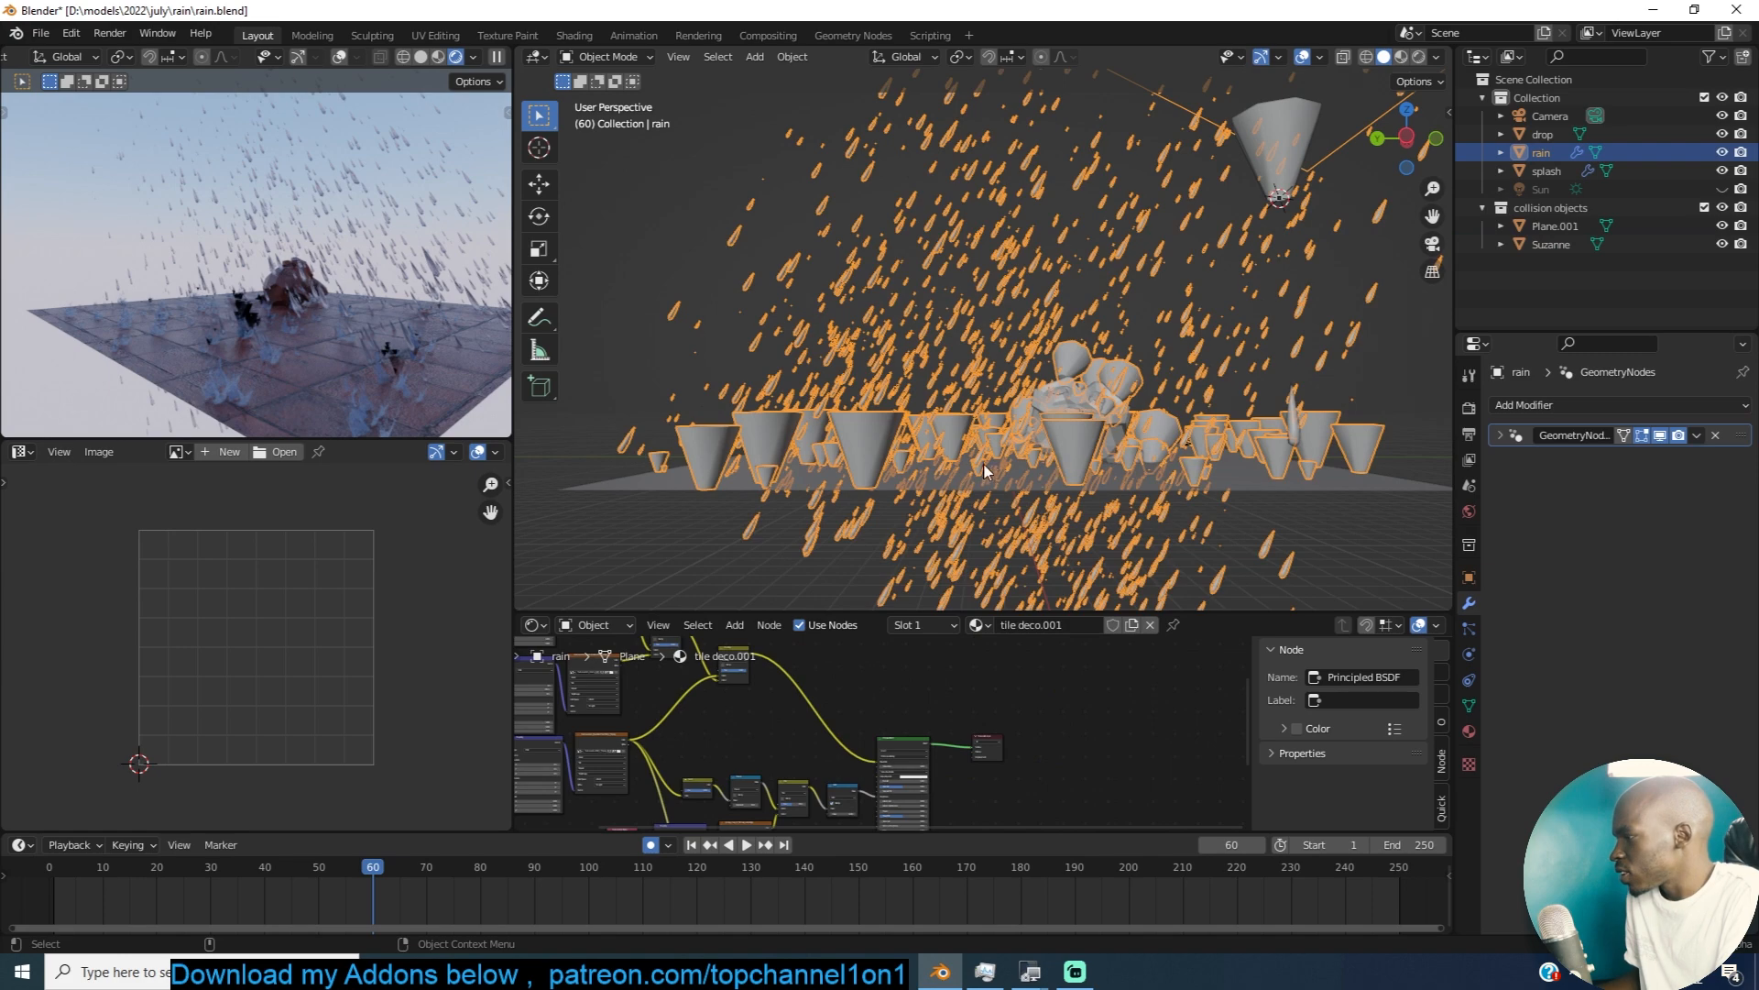
{"action": "middle_click_drag", "start_coordinate": [1026, 463], "coordinate": [955, 473]}
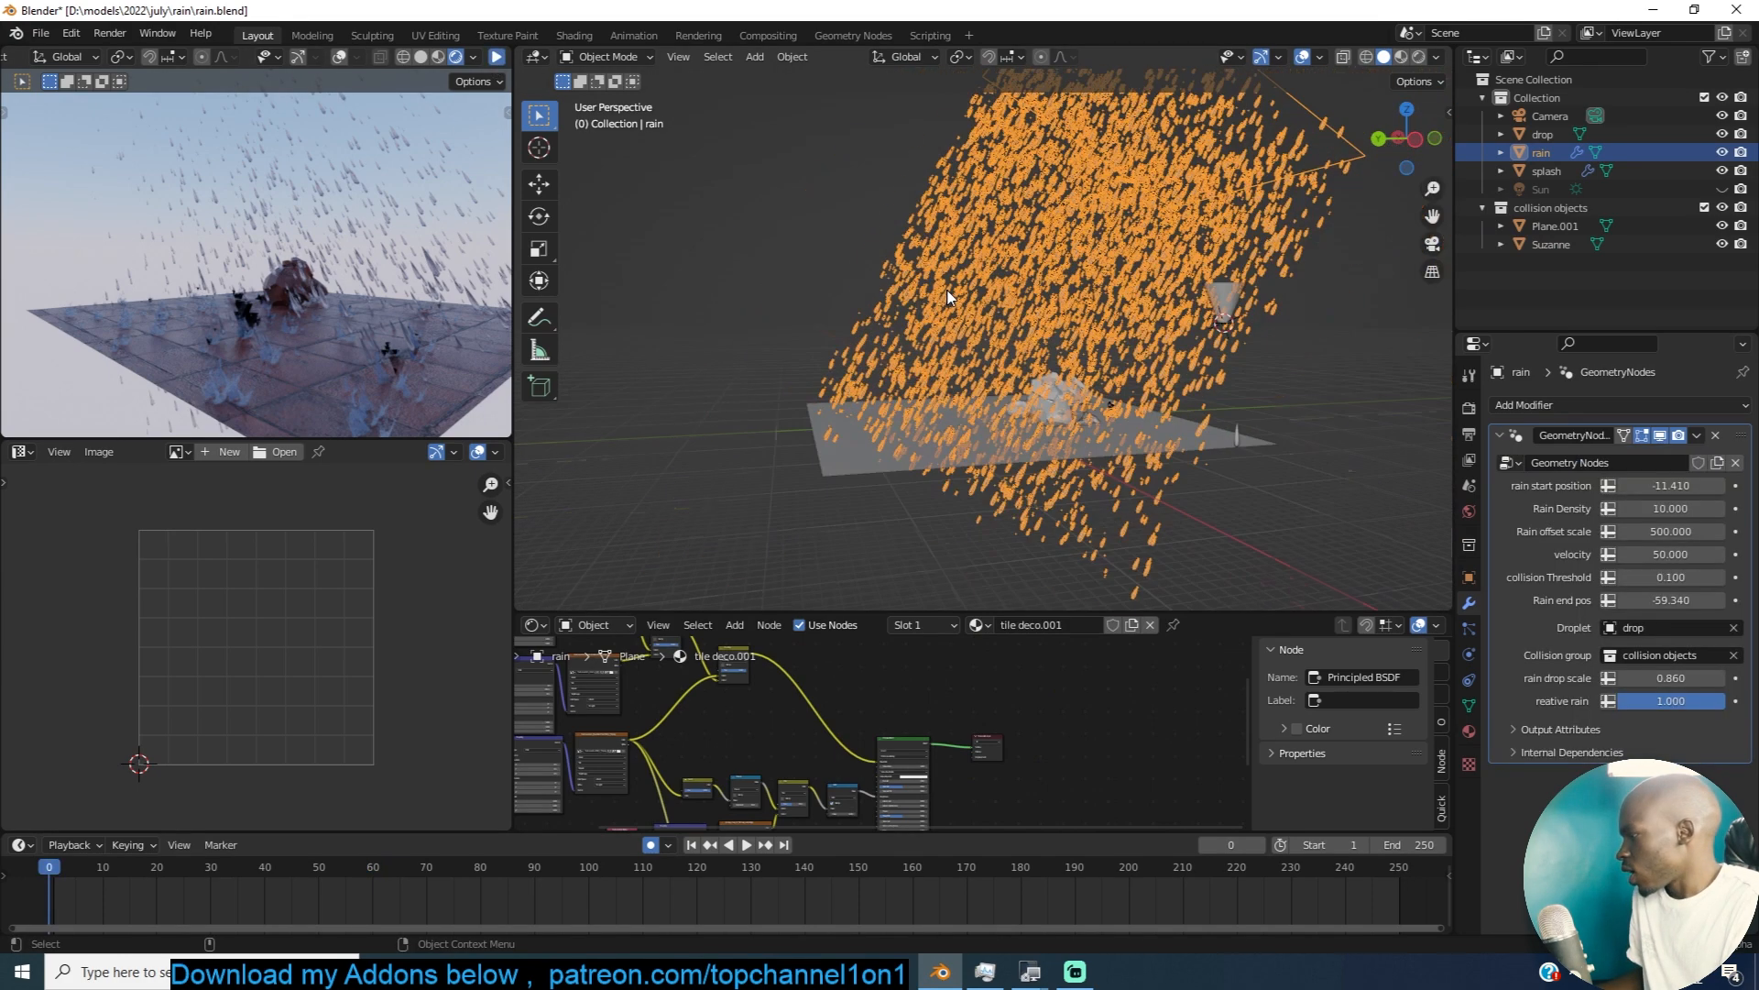
Step: Play the animation briefly with the rain deselected and return to frame 1
{"action": "left_click", "coordinate": [850, 260]}
{"action": "key", "text": "space"}
{"action": "key", "text": "space"}
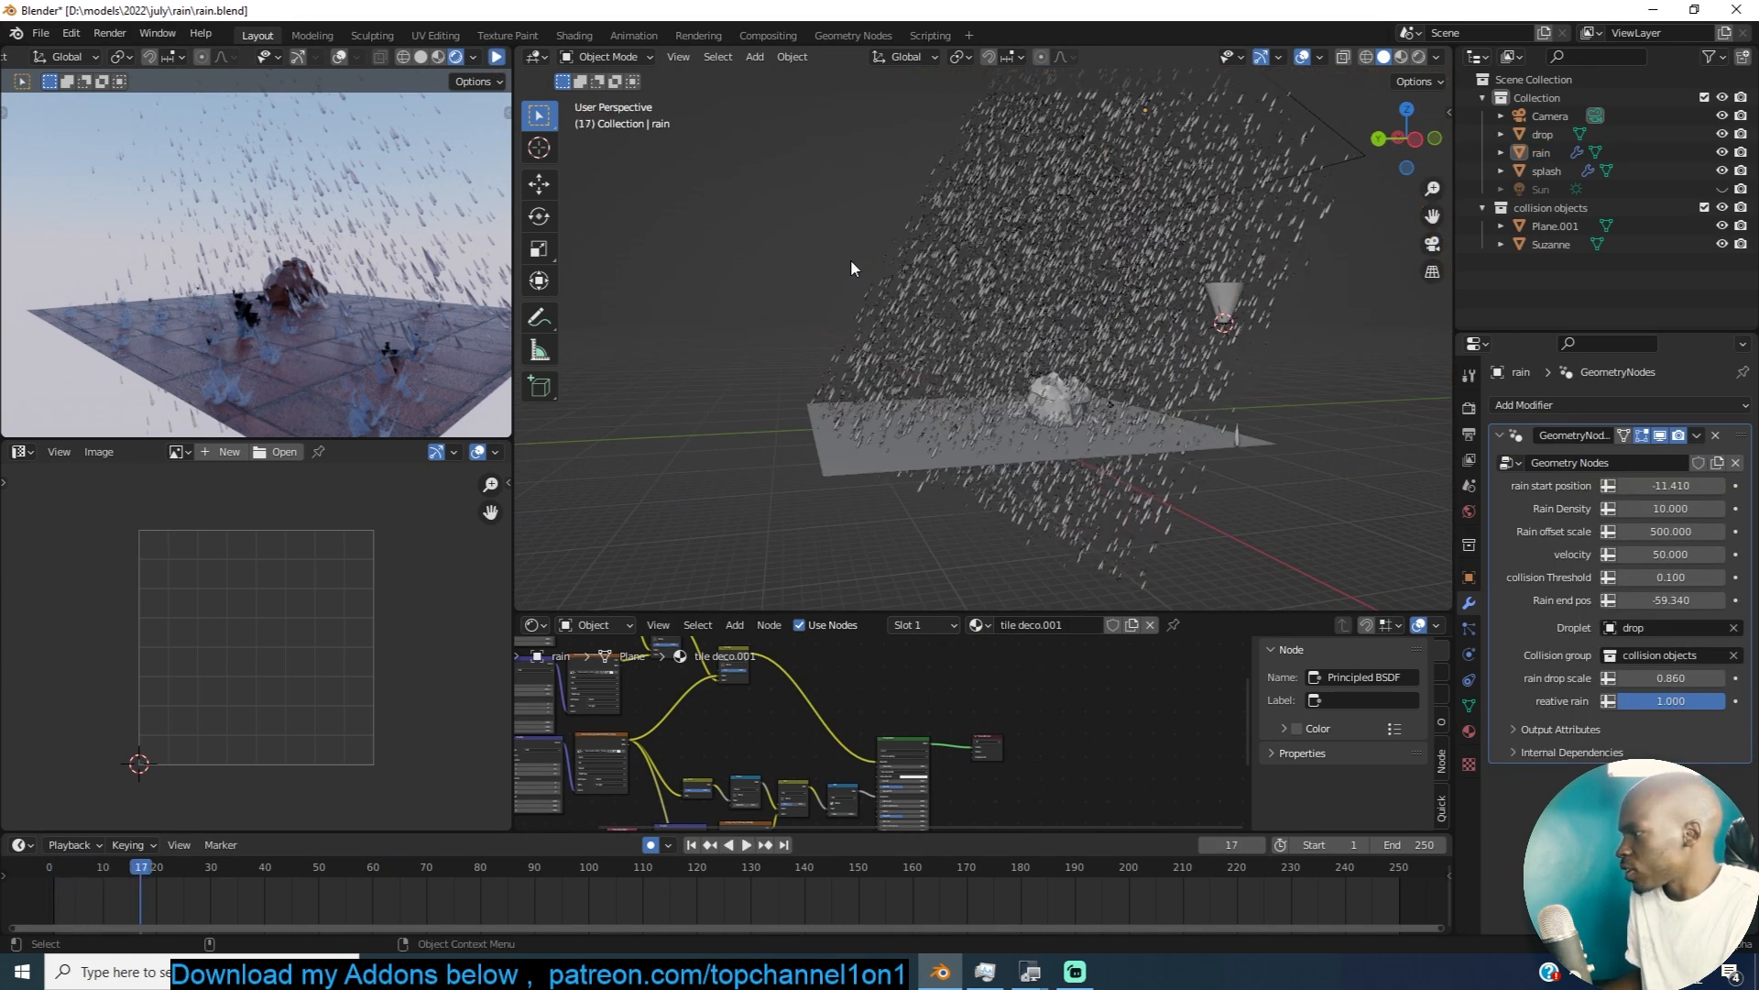
{"action": "left_click", "coordinate": [55, 871]}
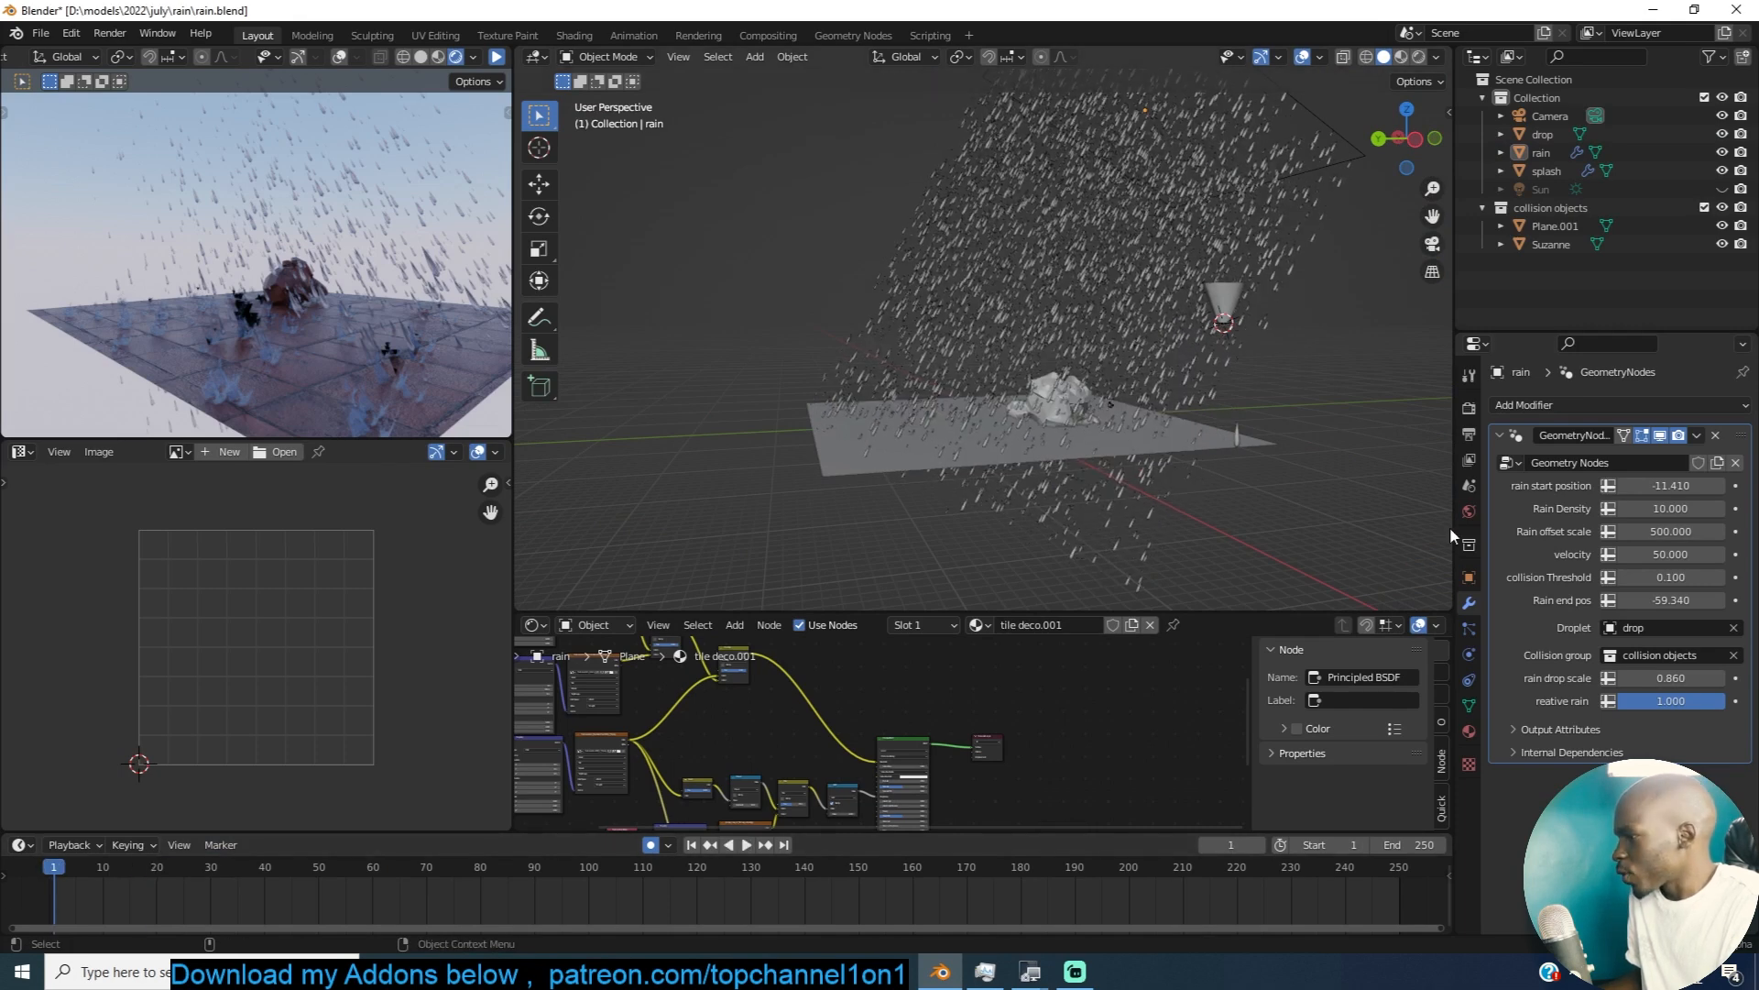
Step: Set the rain start position in the rain object's Geometry Nodes modifier to -129.790
{"action": "left_click_drag", "start_coordinate": [1646, 487], "coordinate": [1591, 487]}
{"action": "left_click", "coordinate": [1226, 383]}
{"action": "left_click", "coordinate": [1257, 376]}
{"action": "left_click", "coordinate": [1668, 486]}
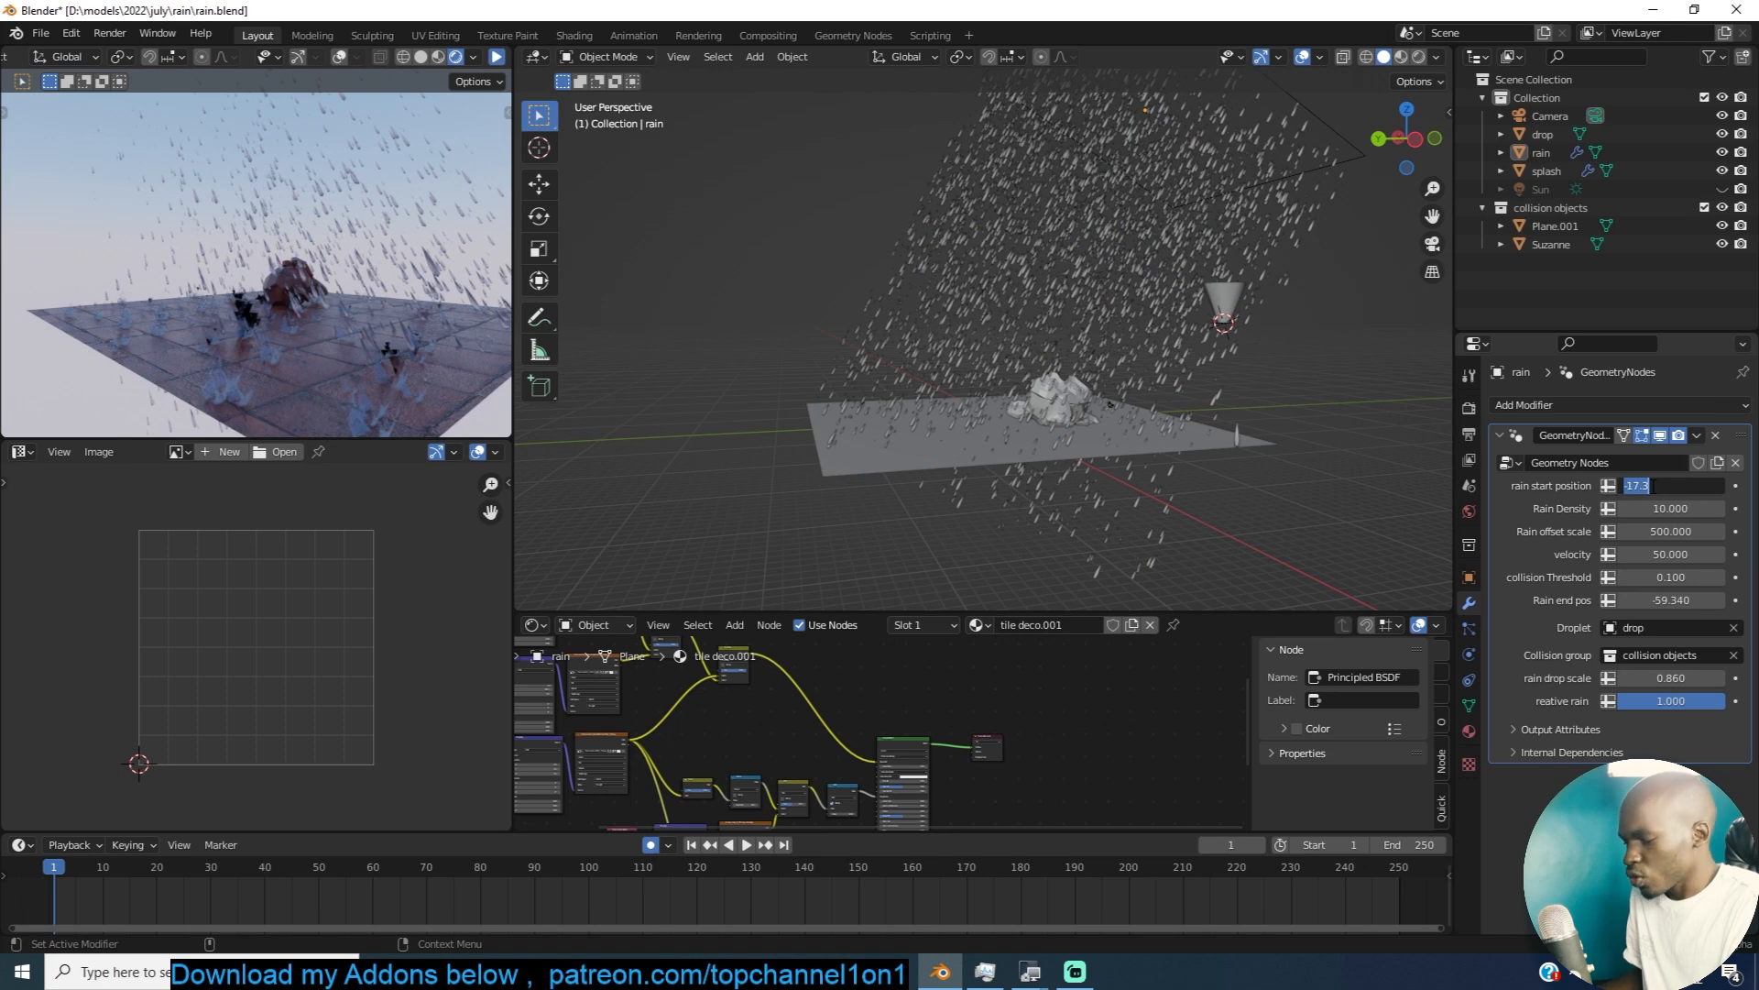
{"action": "type", "text": "0"}
{"action": "key", "text": "Return"}
{"action": "left_click_drag", "start_coordinate": [1658, 485], "coordinate": [1457, 486]}
Step: Play the animation to check when the rain starts, and move to frame 38
{"action": "key", "text": "space"}
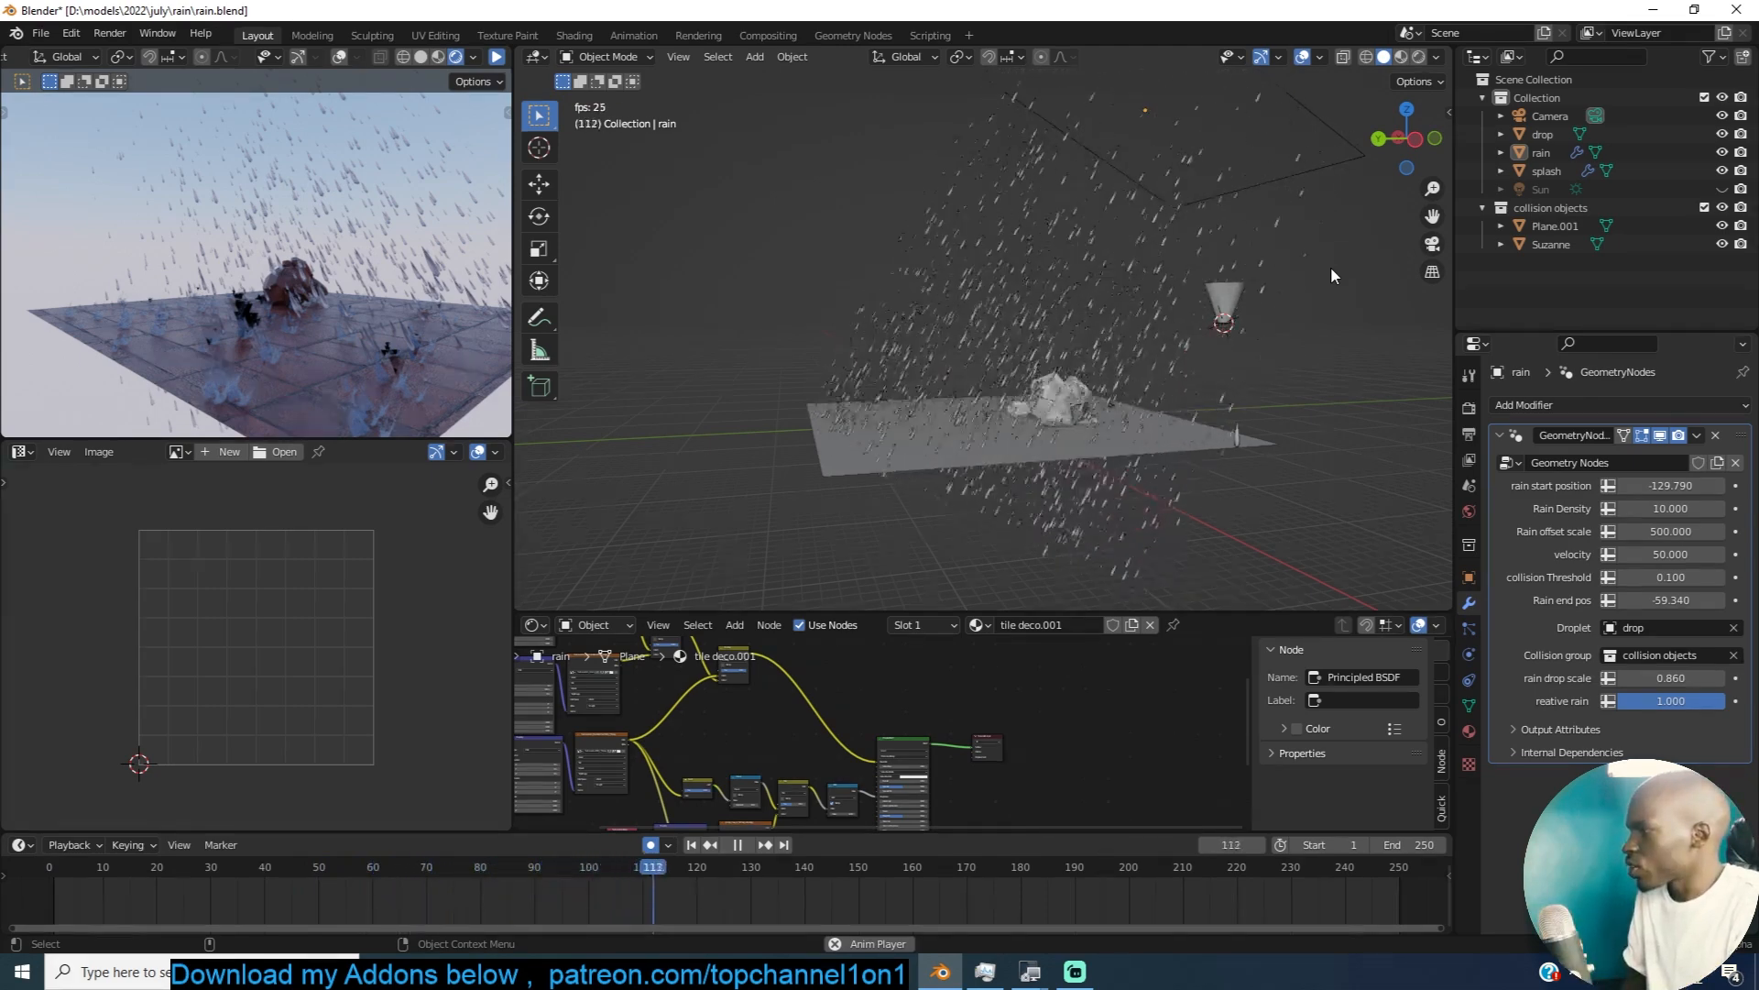
{"action": "key", "text": "Escape"}
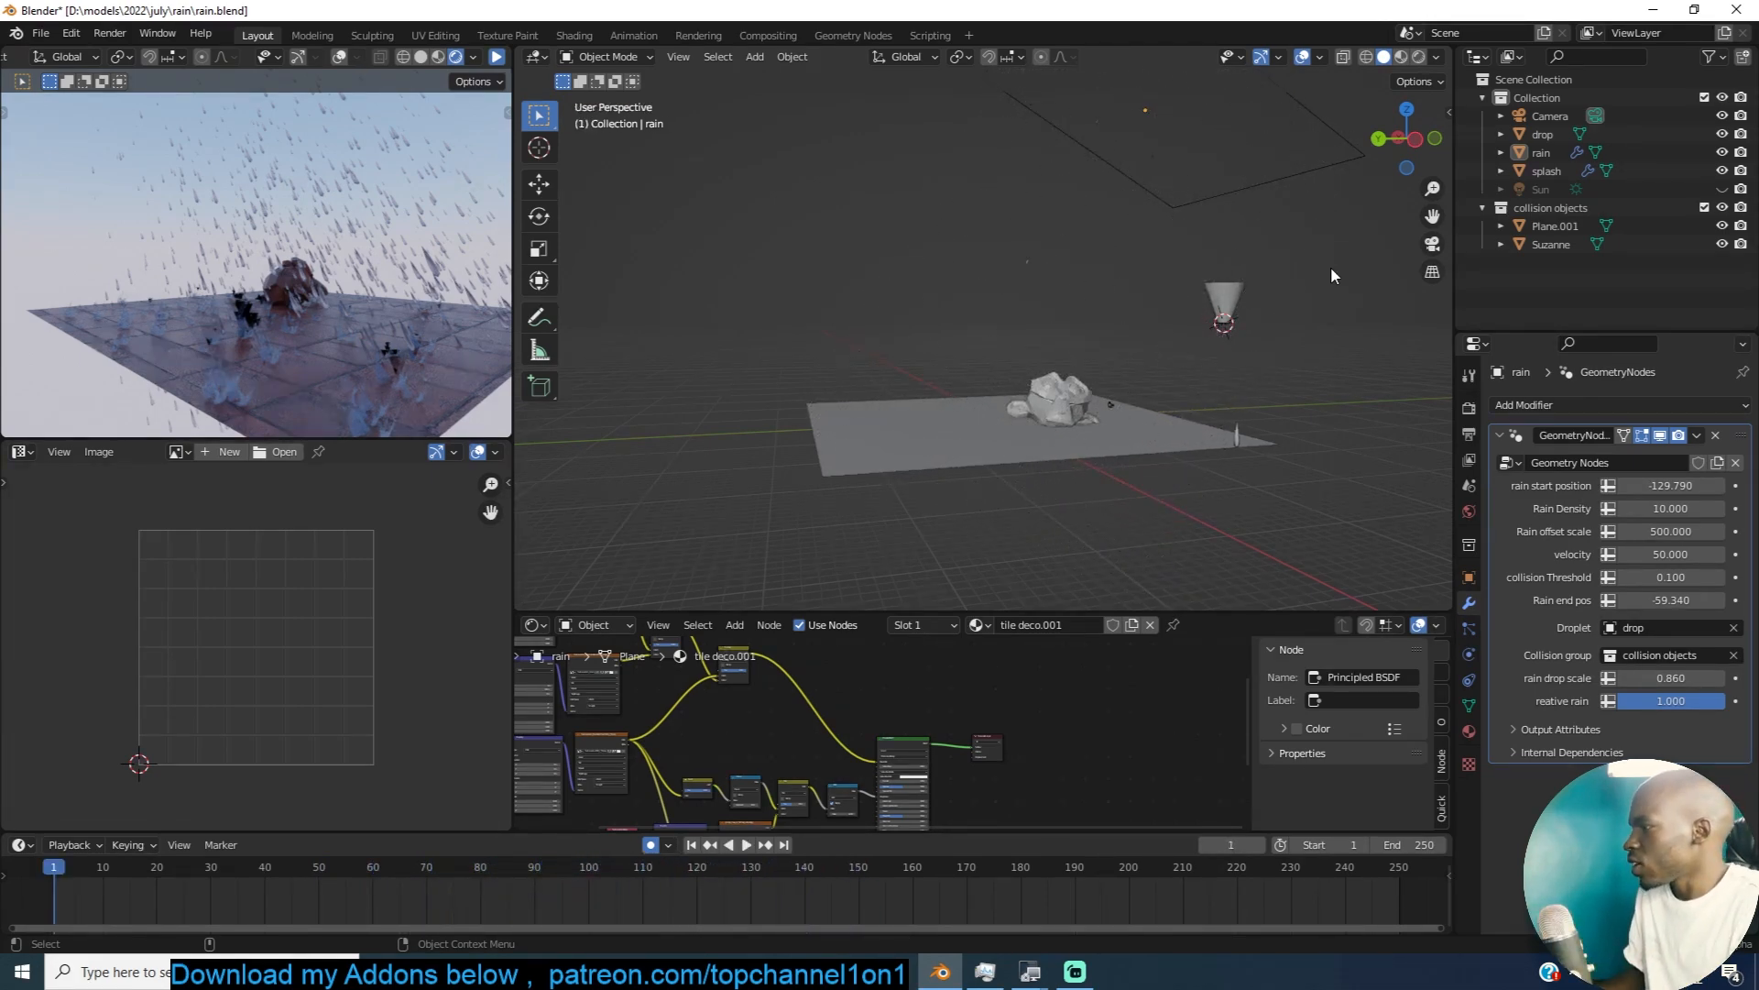
{"action": "left_click", "coordinate": [256, 881]}
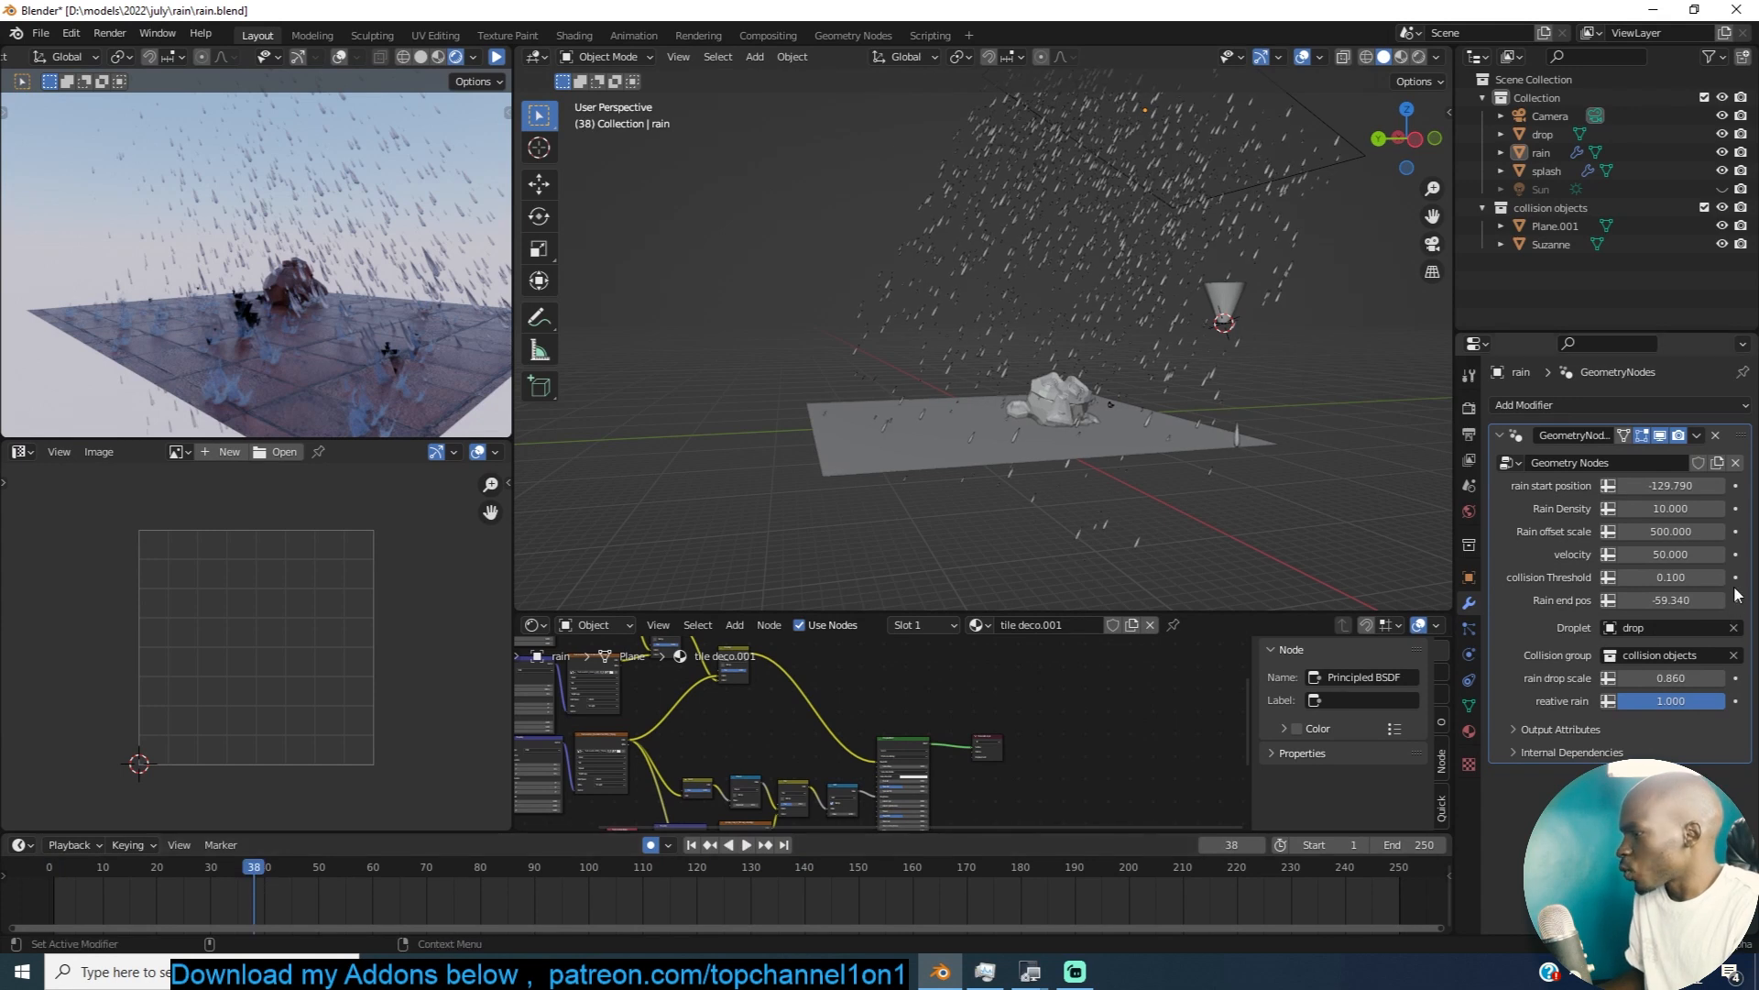
Step: Set the Rain Density to 42.140 and play the animation from the beginning to check it
{"action": "left_click_drag", "start_coordinate": [1671, 508], "coordinate": [1732, 507]}
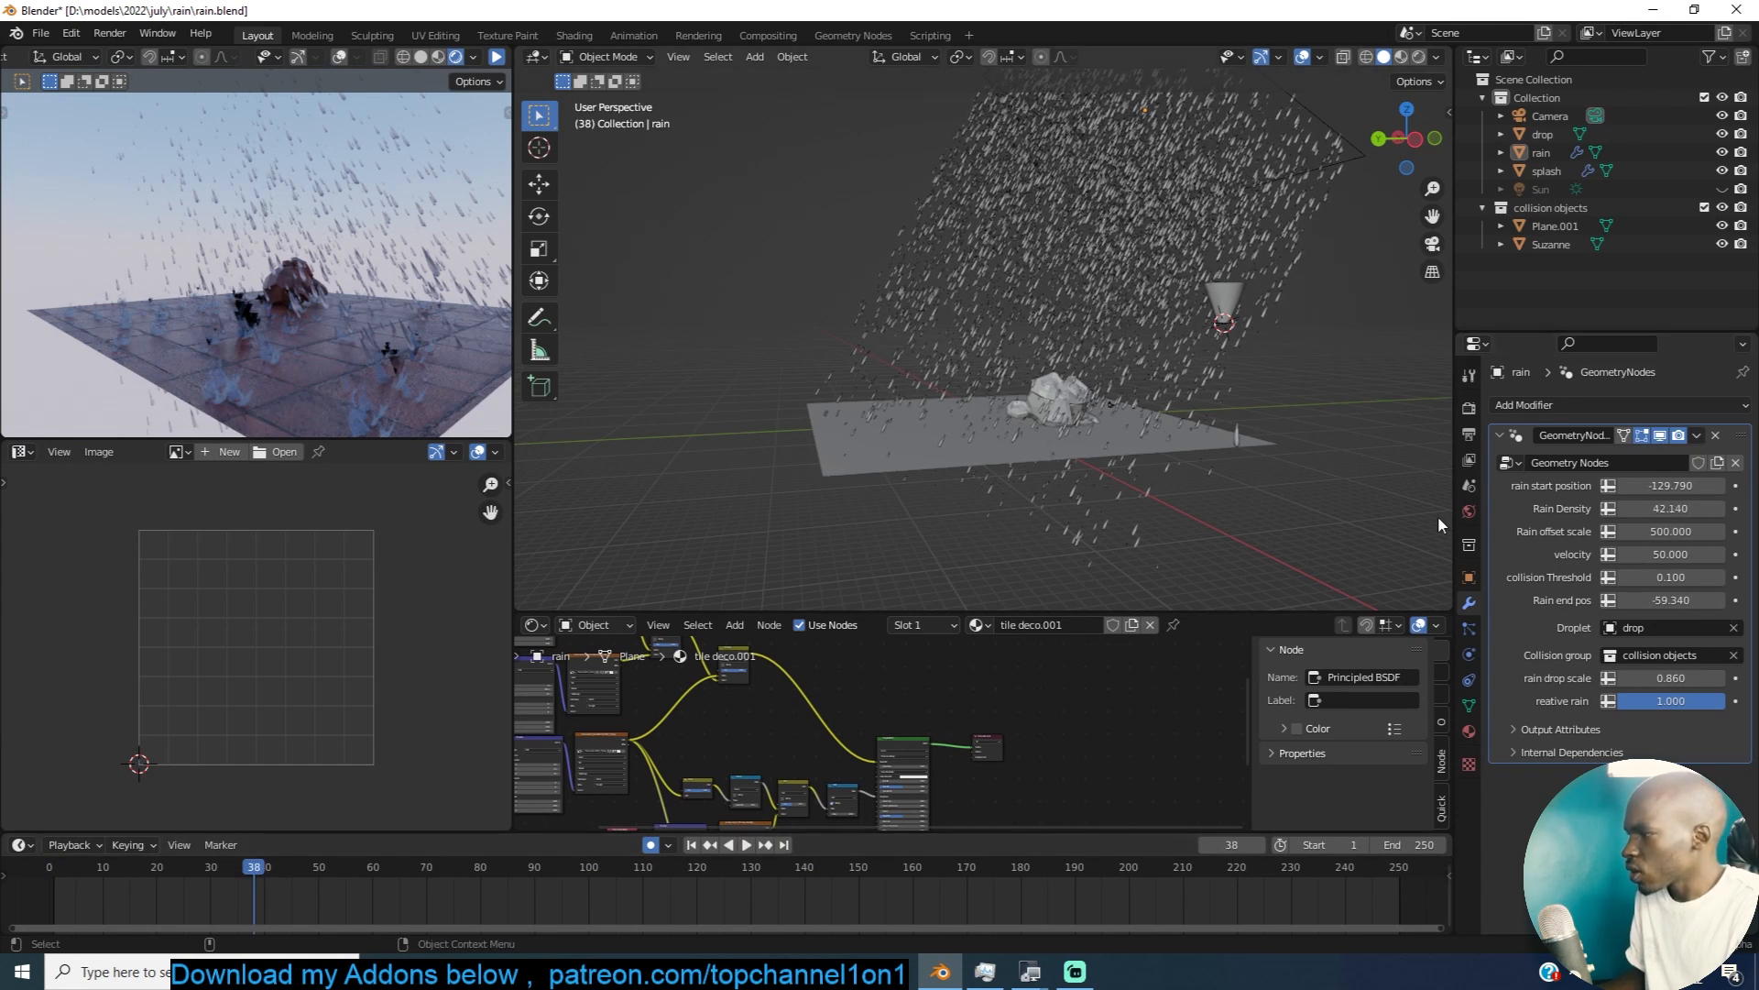
{"action": "left_click", "coordinate": [64, 885]}
{"action": "key", "text": "space"}
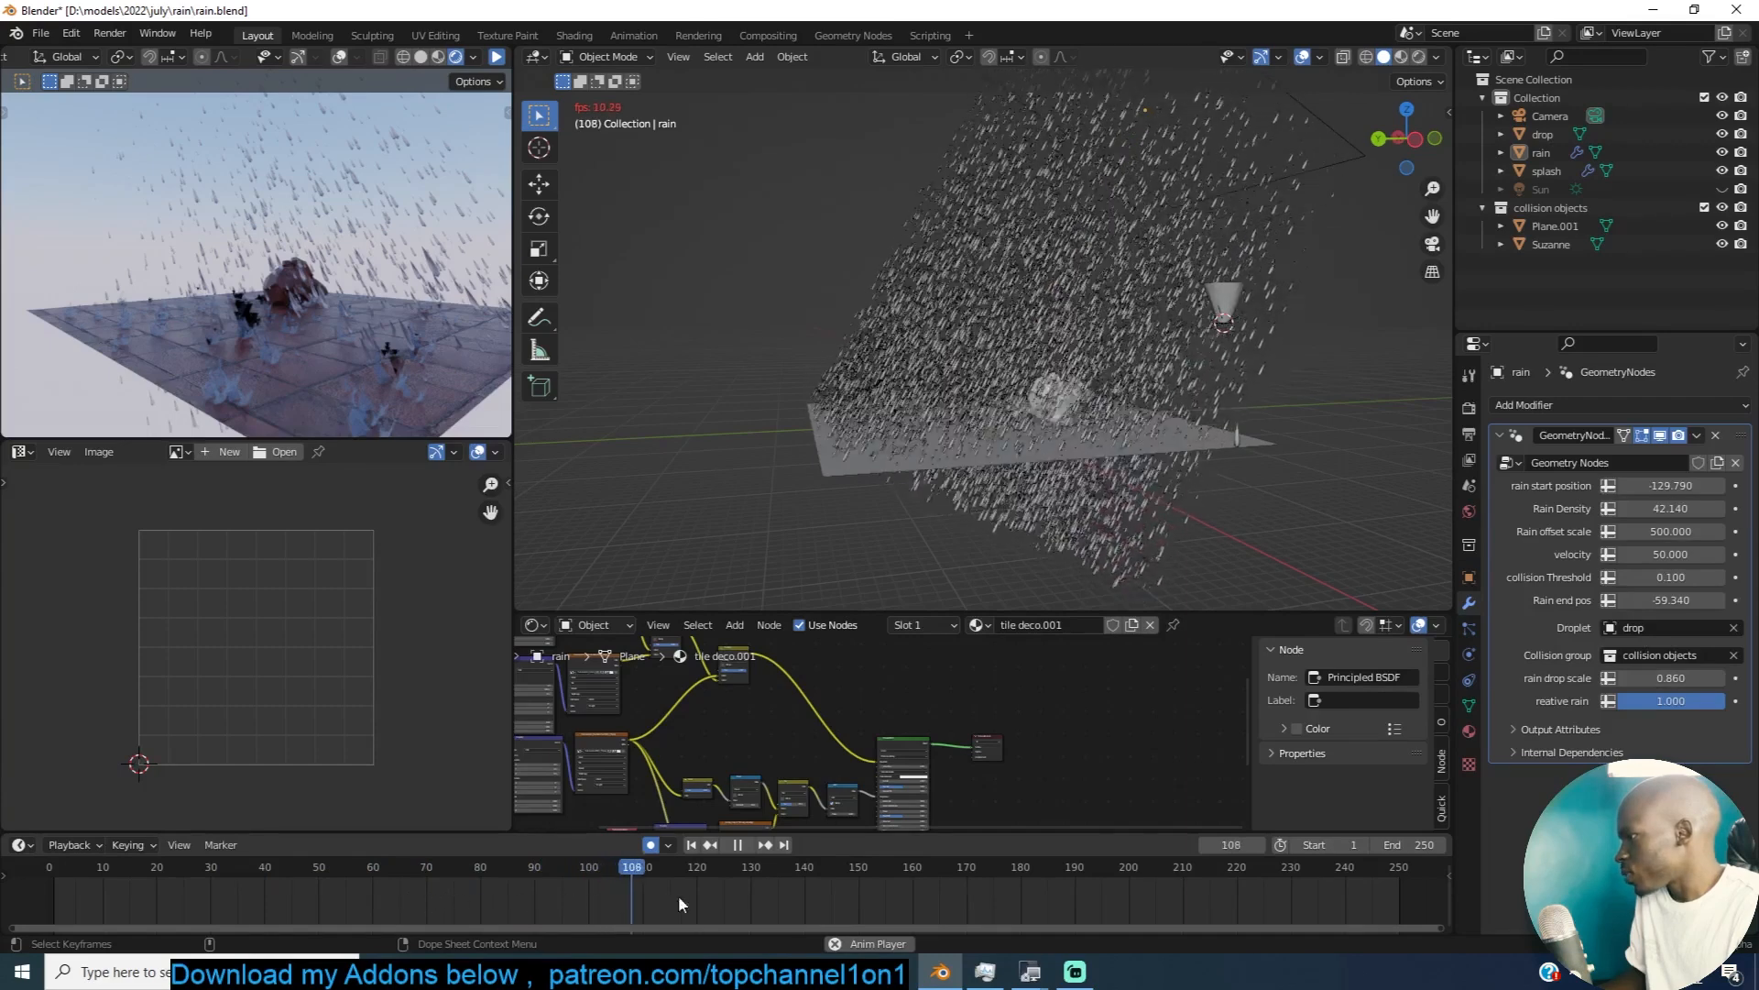
{"action": "key", "text": "space"}
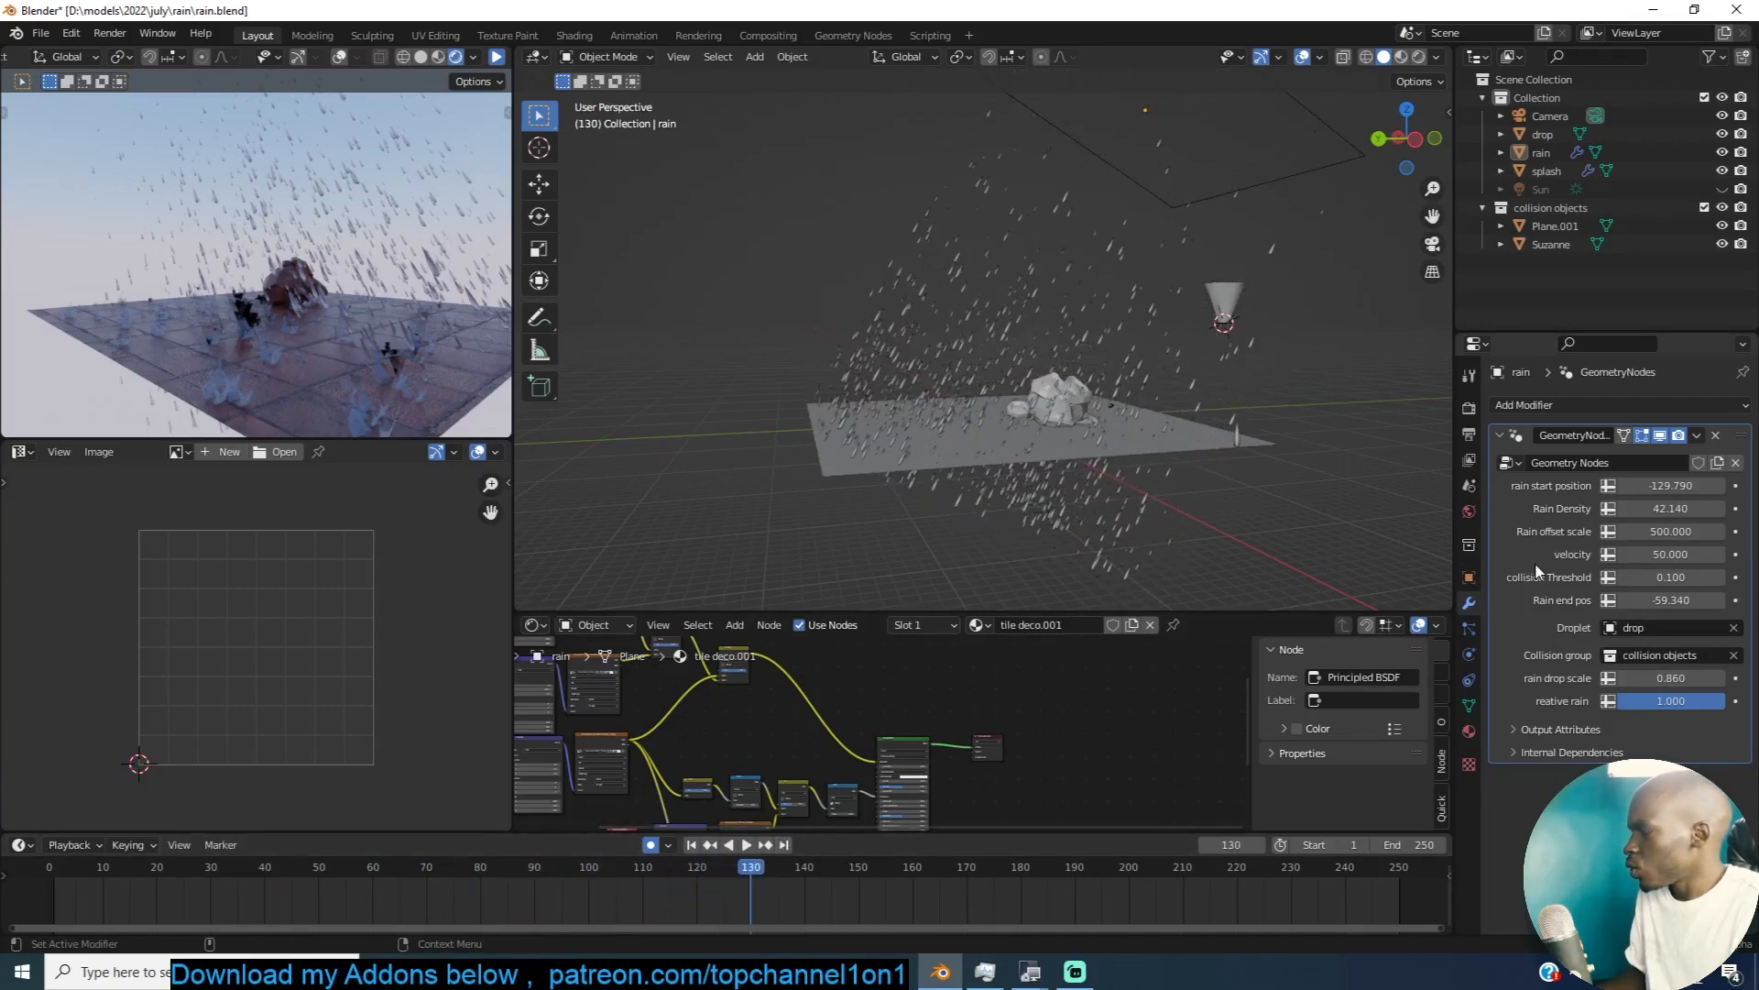
Step: Set the Rain offset scale to 1000 and play the animation to check the rainfall
{"action": "left_click_drag", "start_coordinate": [1661, 536], "coordinate": [1666, 535]}
{"action": "left_click", "coordinate": [1666, 534]}
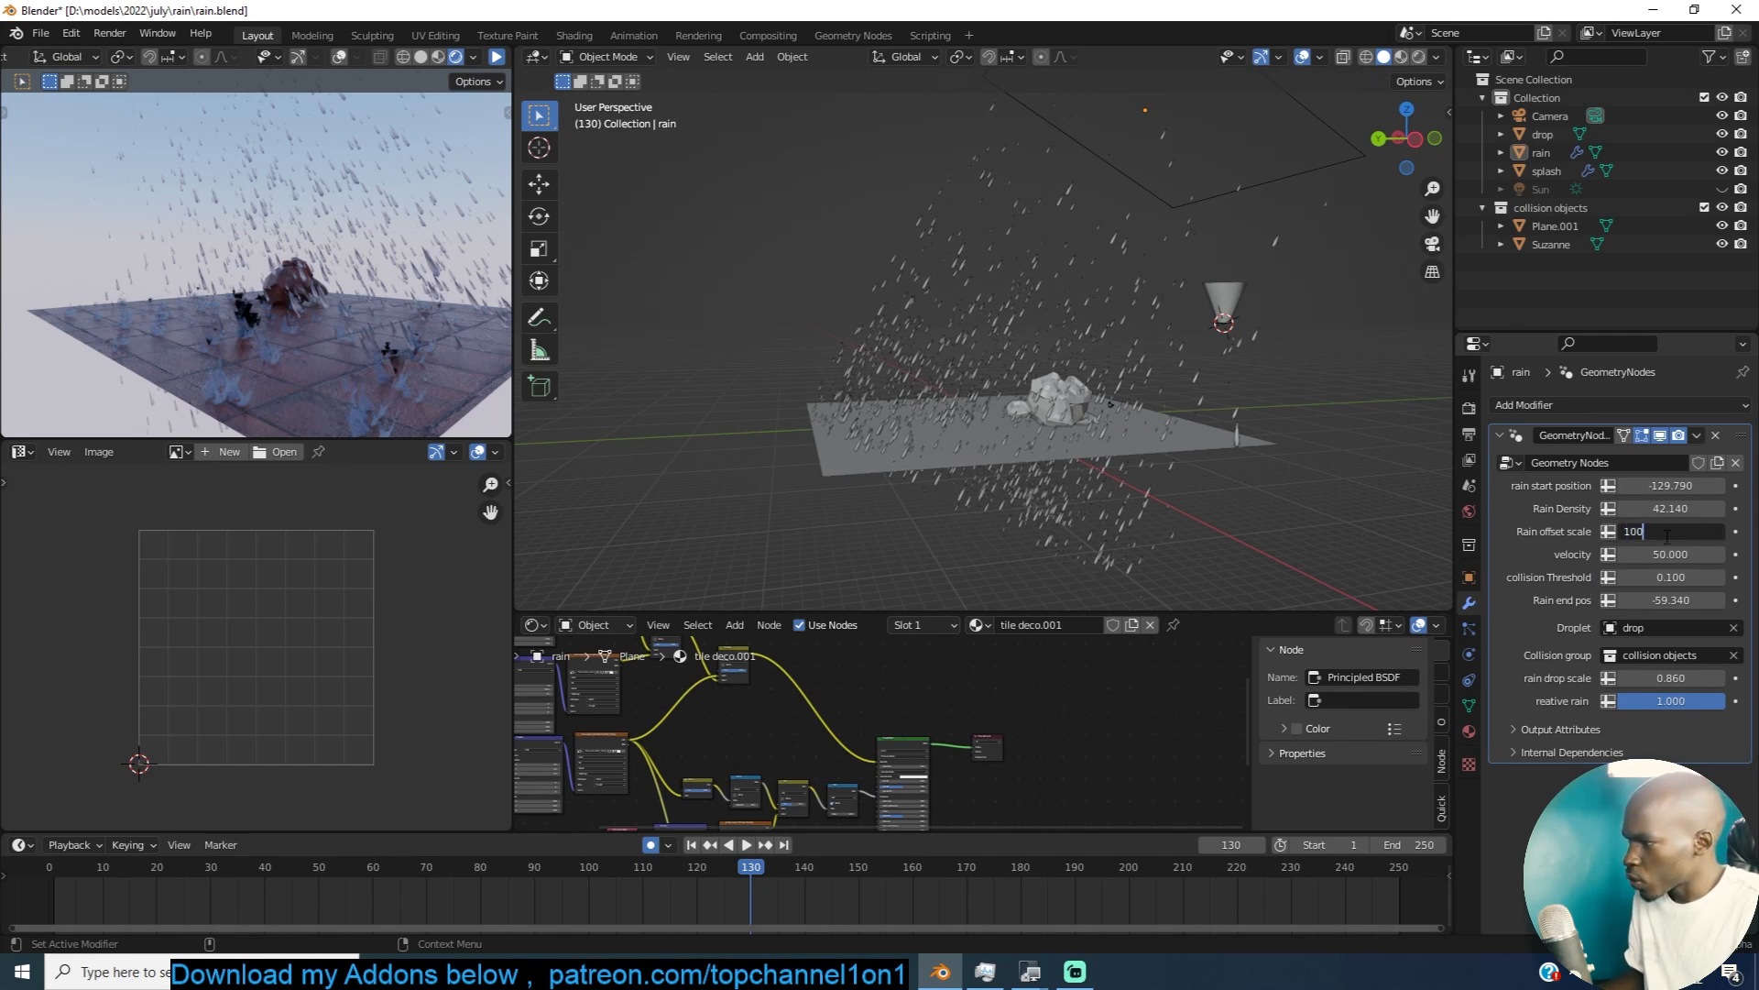
{"action": "key", "text": "Return"}
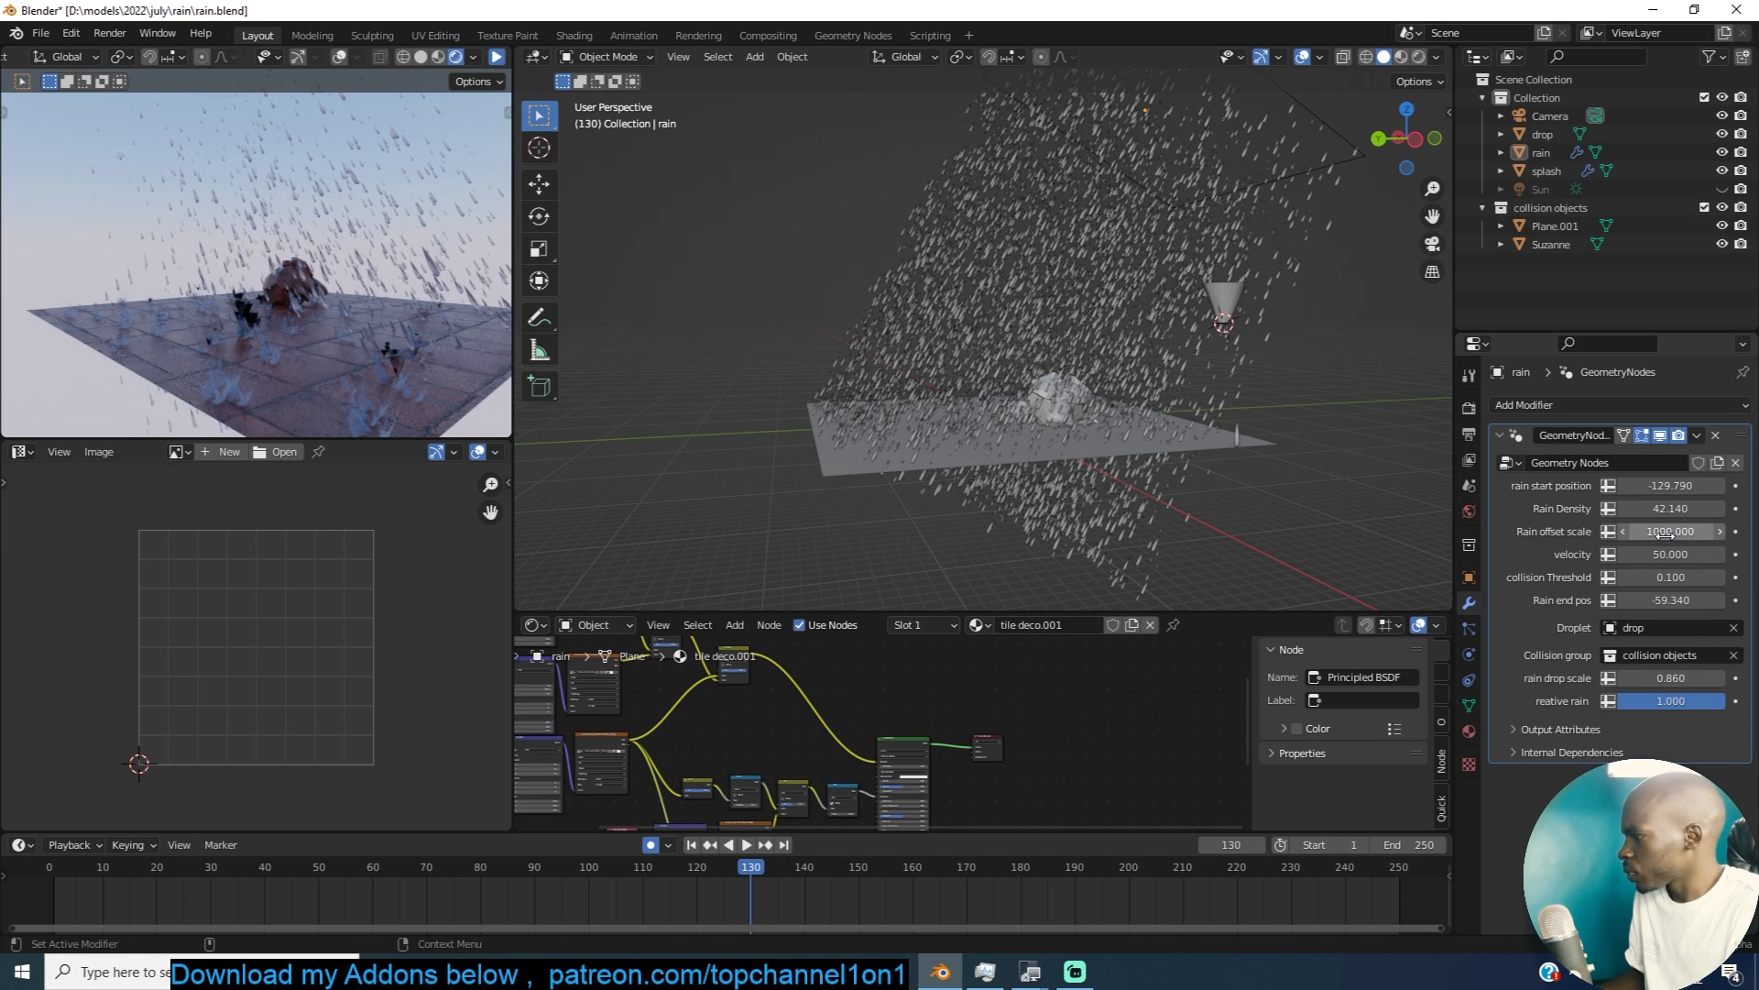
{"action": "left_click", "coordinate": [1177, 433]}
{"action": "key", "text": "space"}
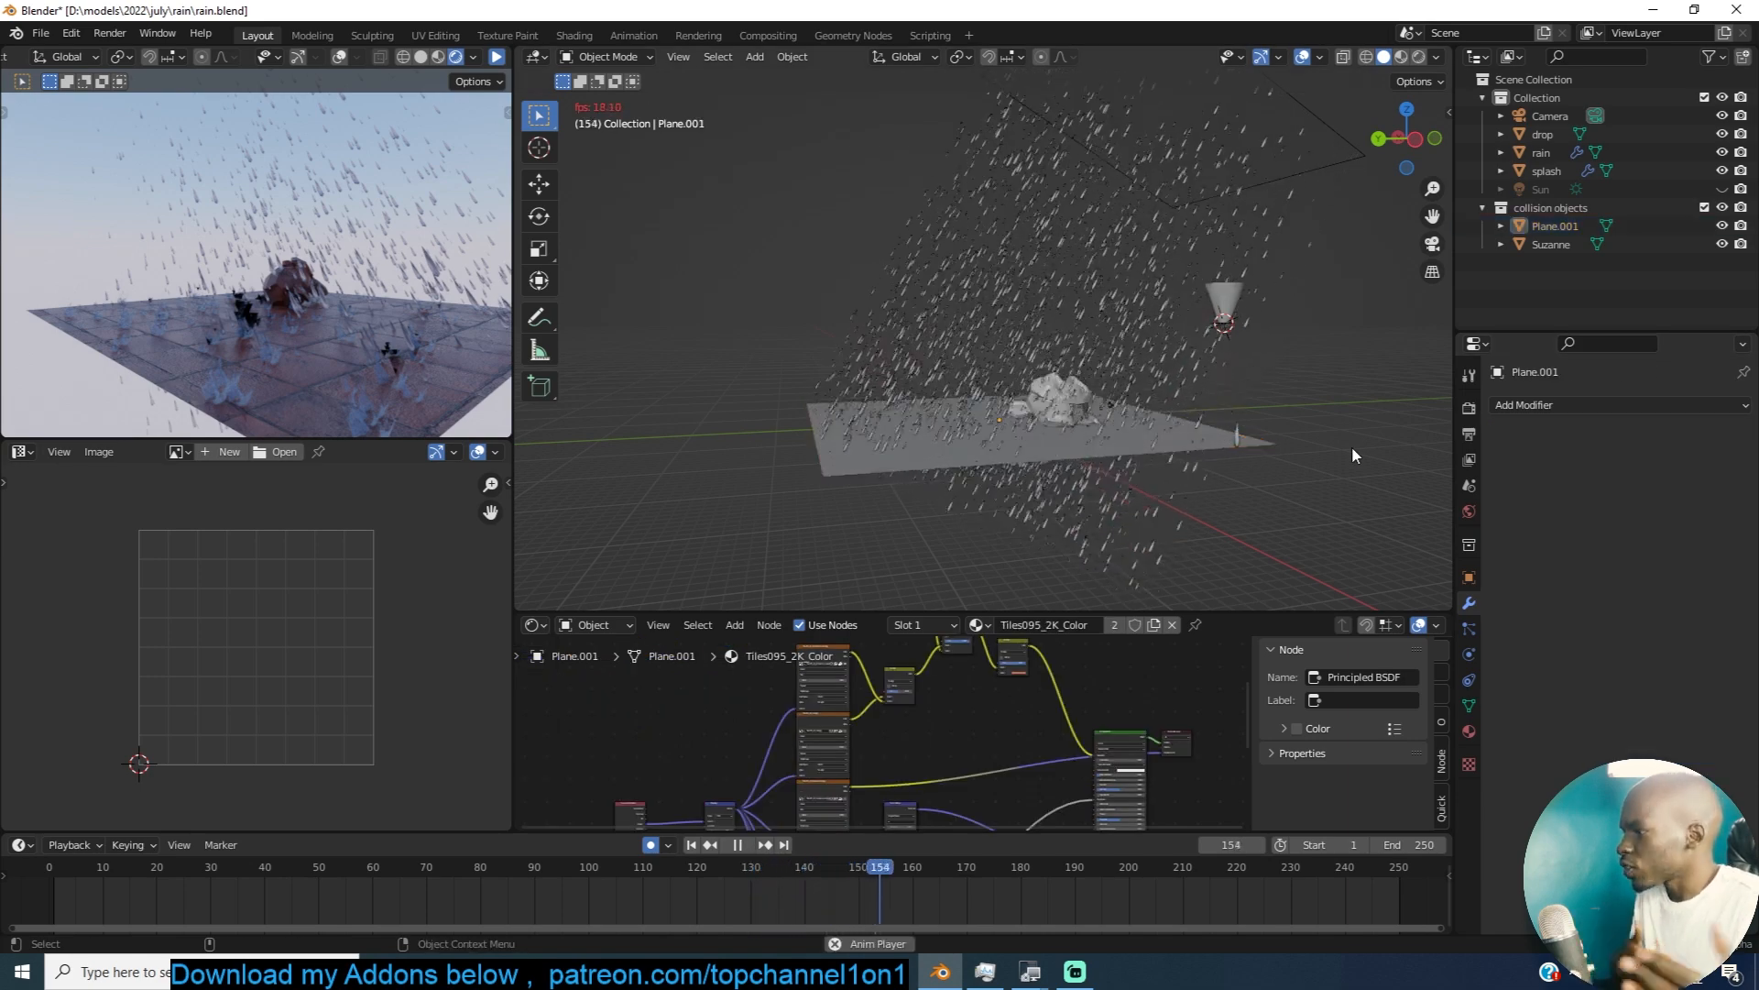
{"action": "key", "text": "space"}
Step: Set the rain object's Rain offset scale to 2000 and play the animation to check the longer rainfall
{"action": "left_click", "coordinate": [1111, 277]}
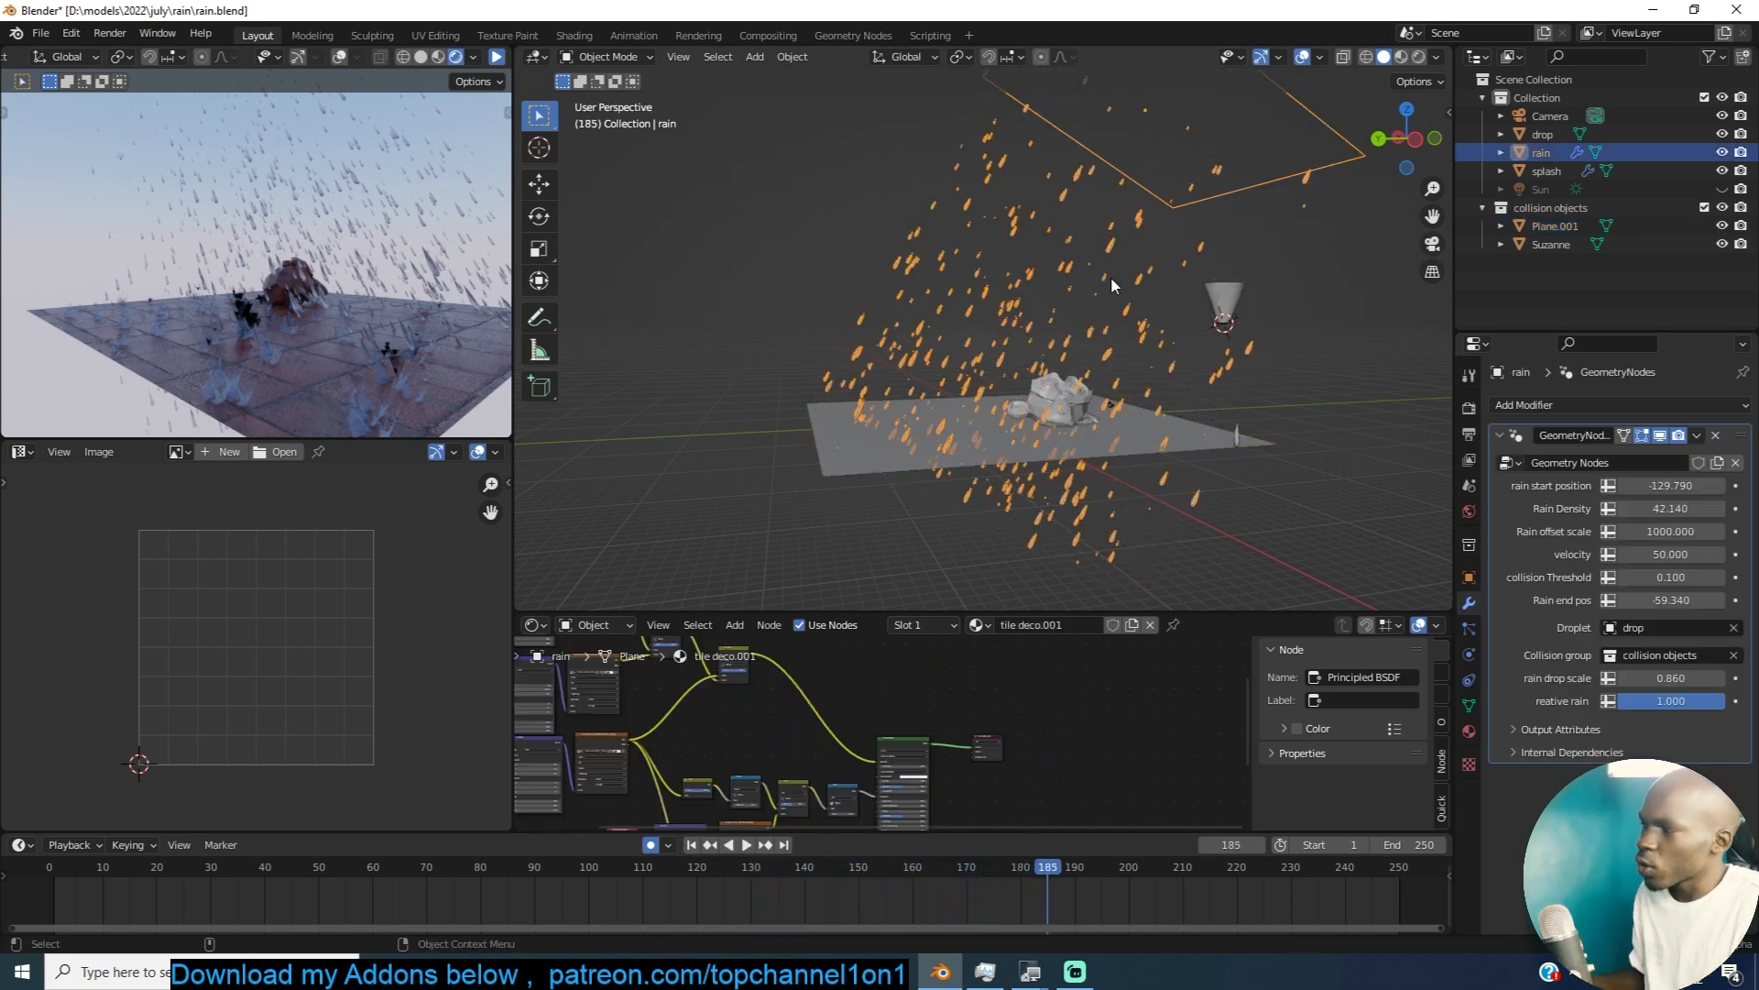
{"action": "left_click", "coordinate": [1659, 532]}
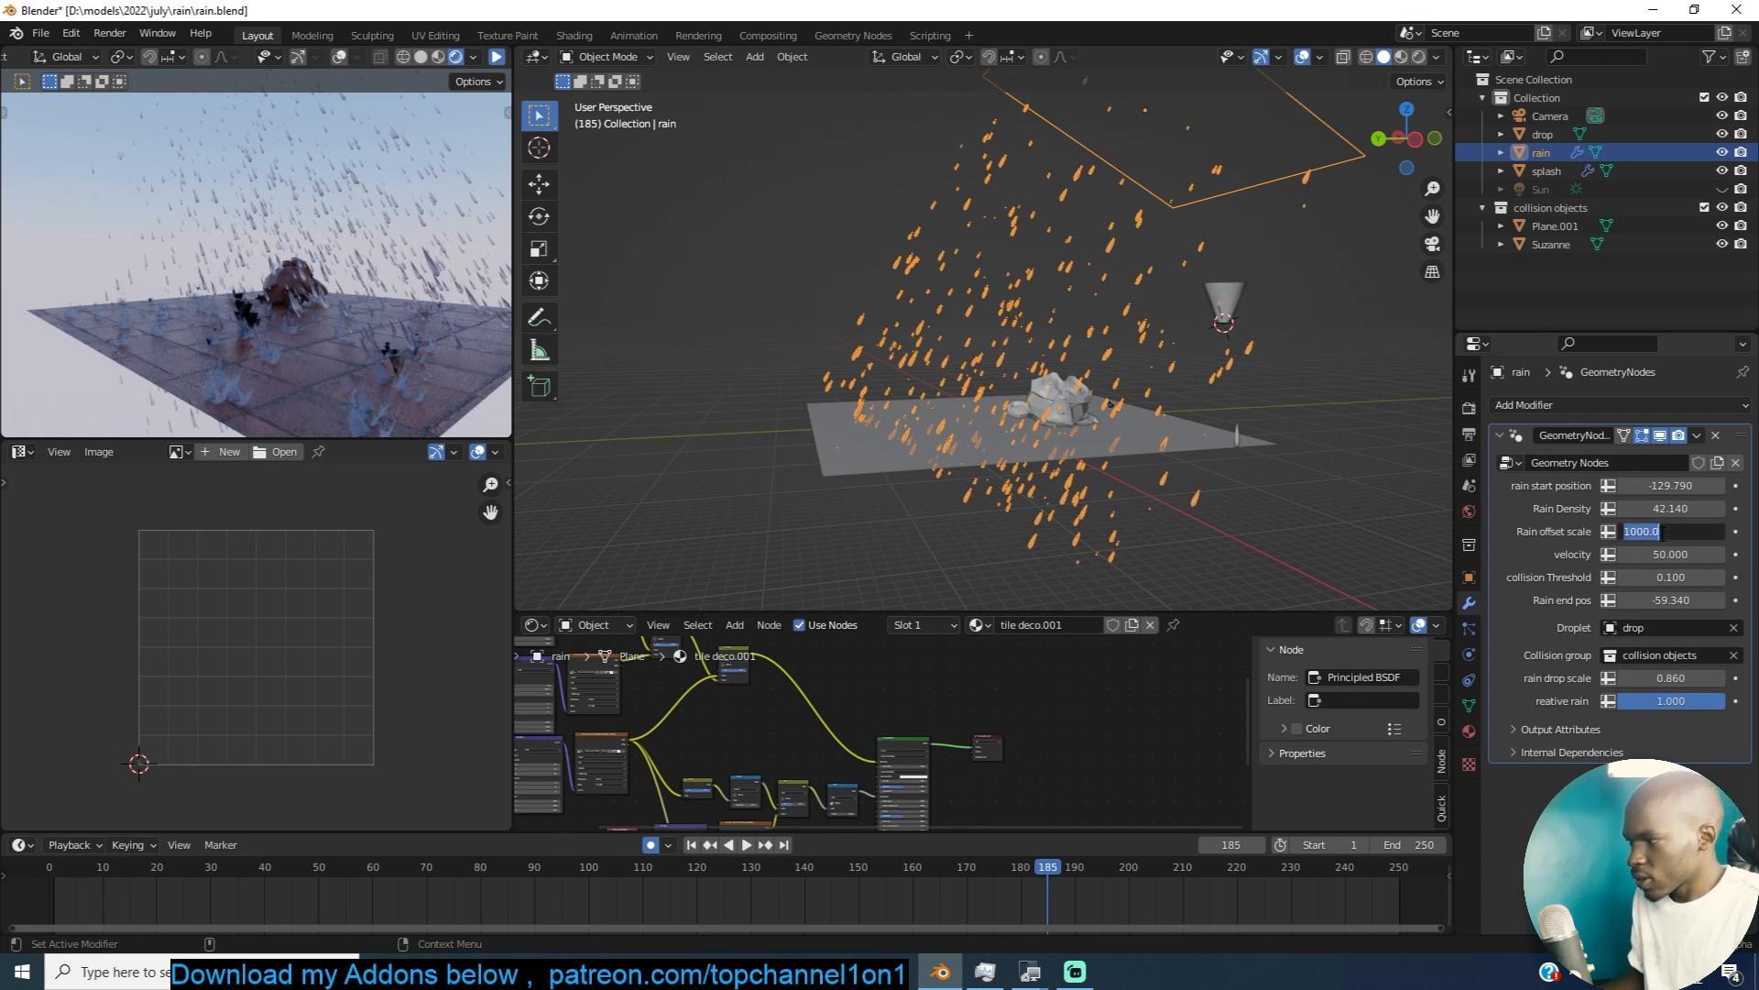
{"action": "type", "text": "2000"}
{"action": "key", "text": "Return"}
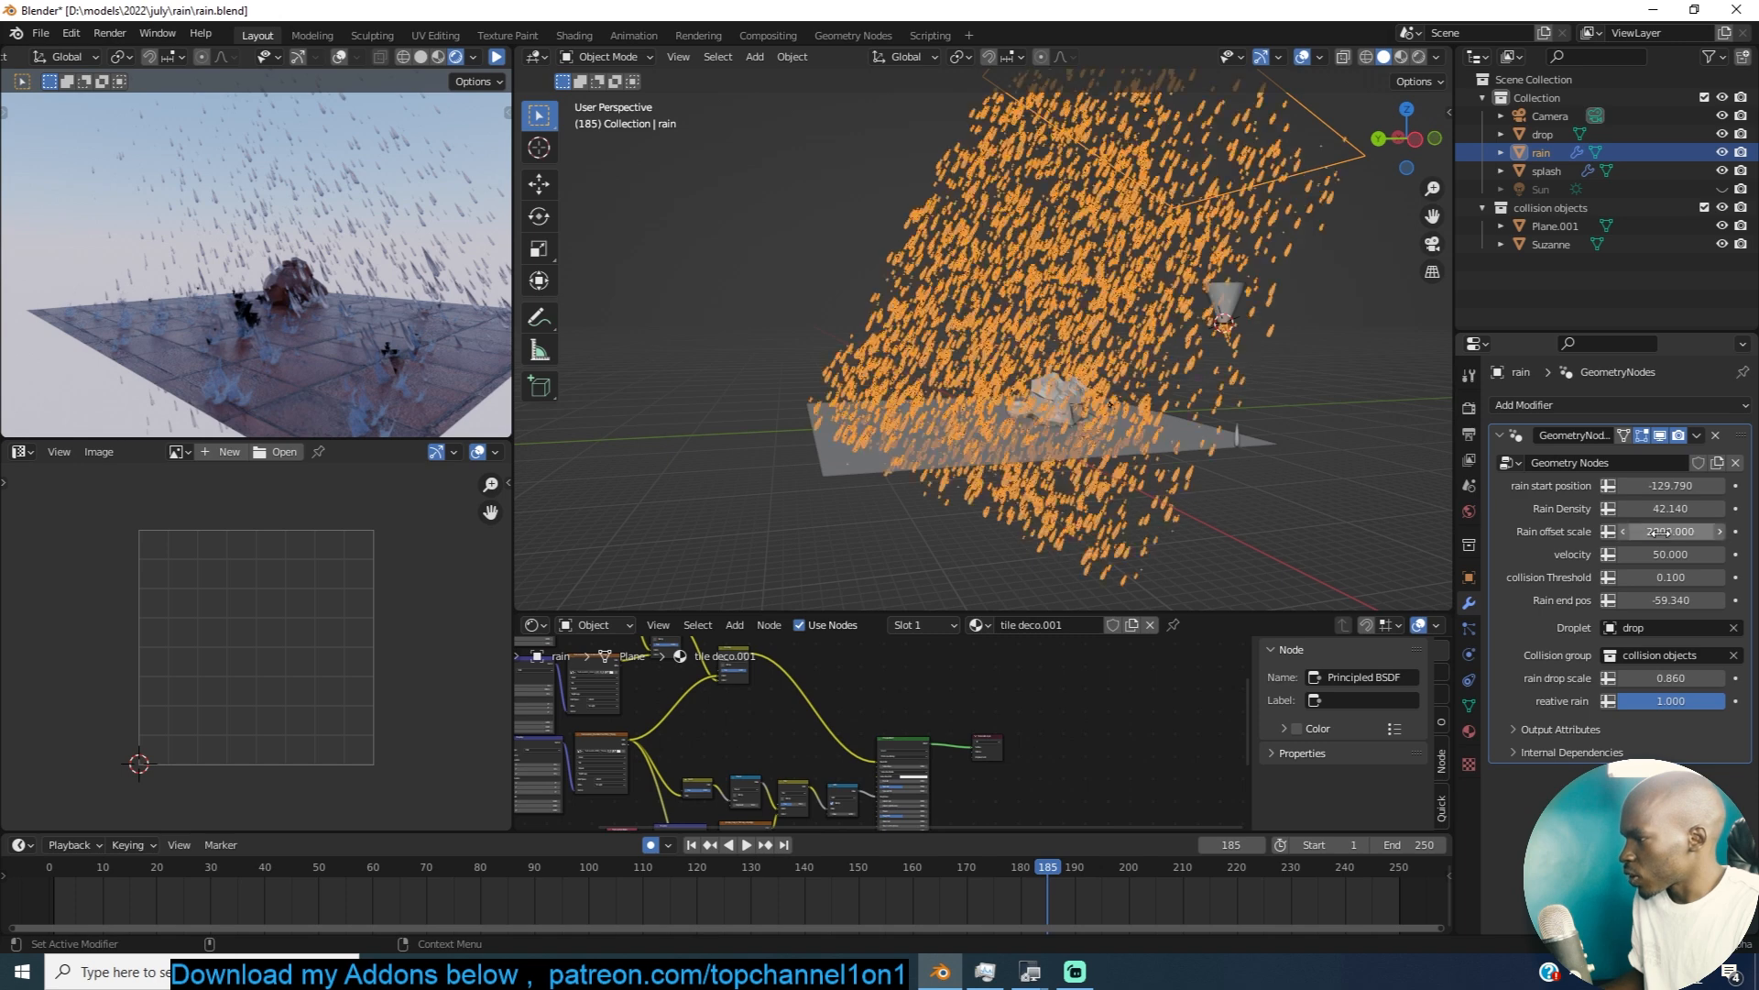
{"action": "left_click", "coordinate": [1346, 443]}
{"action": "key", "text": "space"}
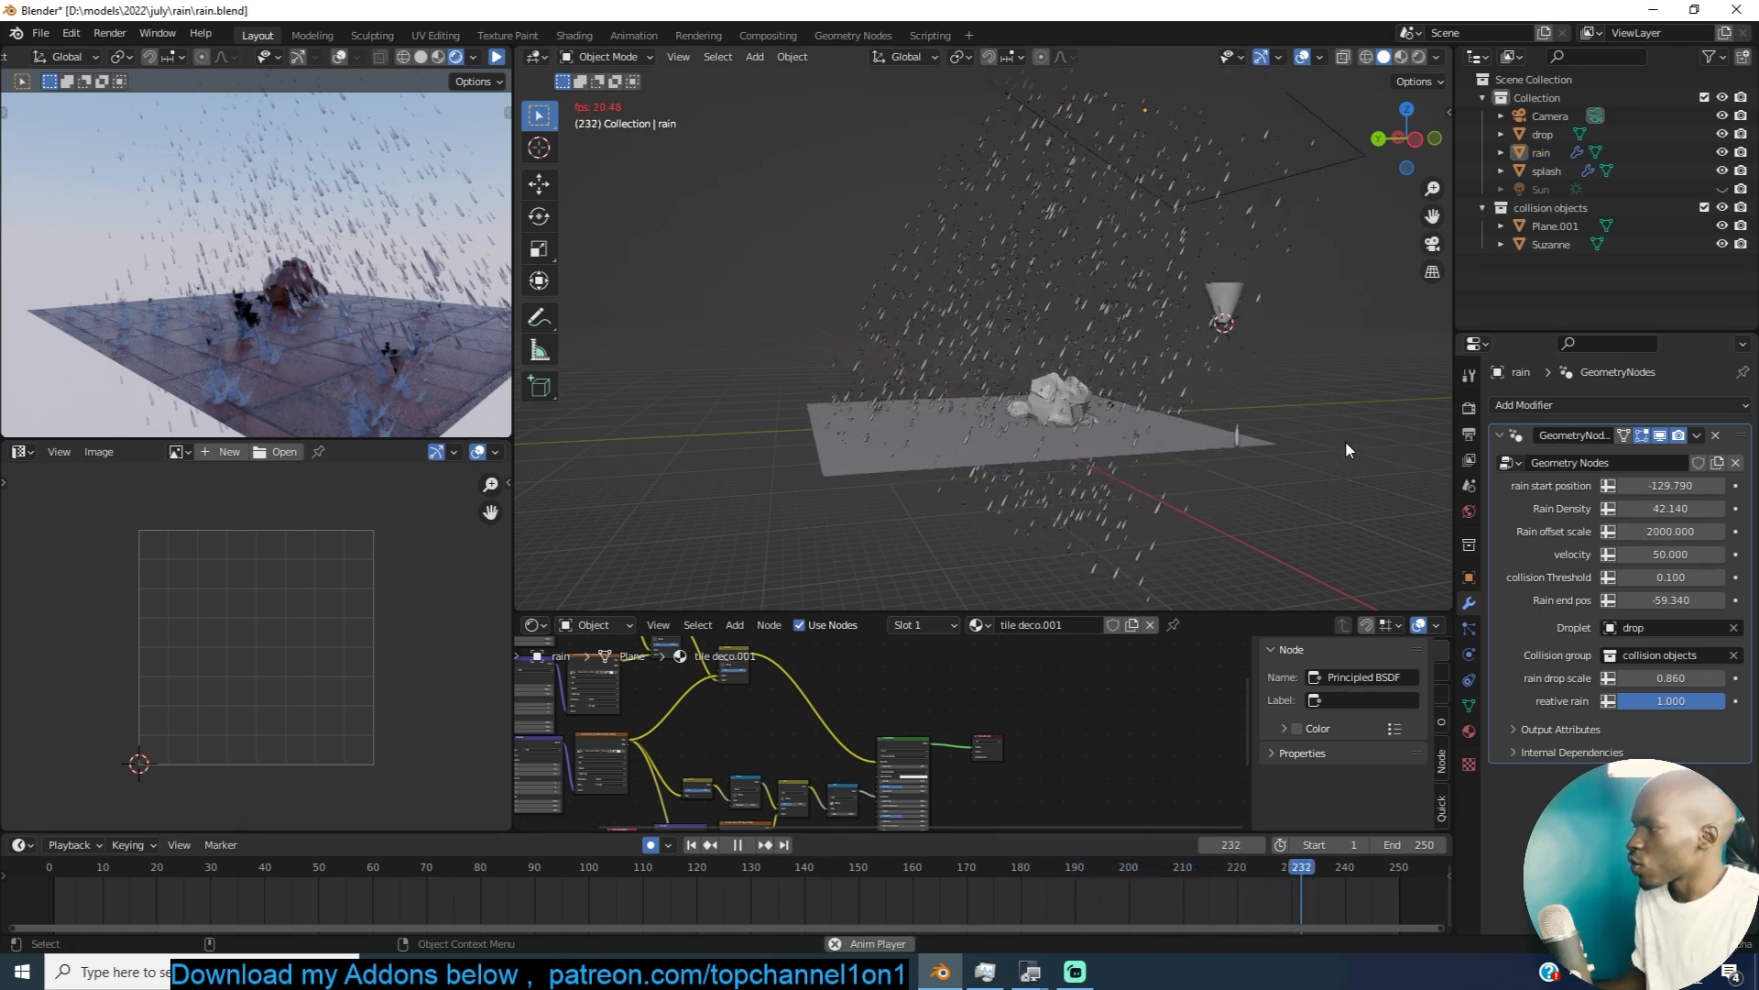
{"action": "key", "text": "space"}
Step: Move to frame 77 and set the rain object's start position to -179.940
{"action": "left_click", "coordinate": [464, 880]}
{"action": "left_click", "coordinate": [1145, 341]}
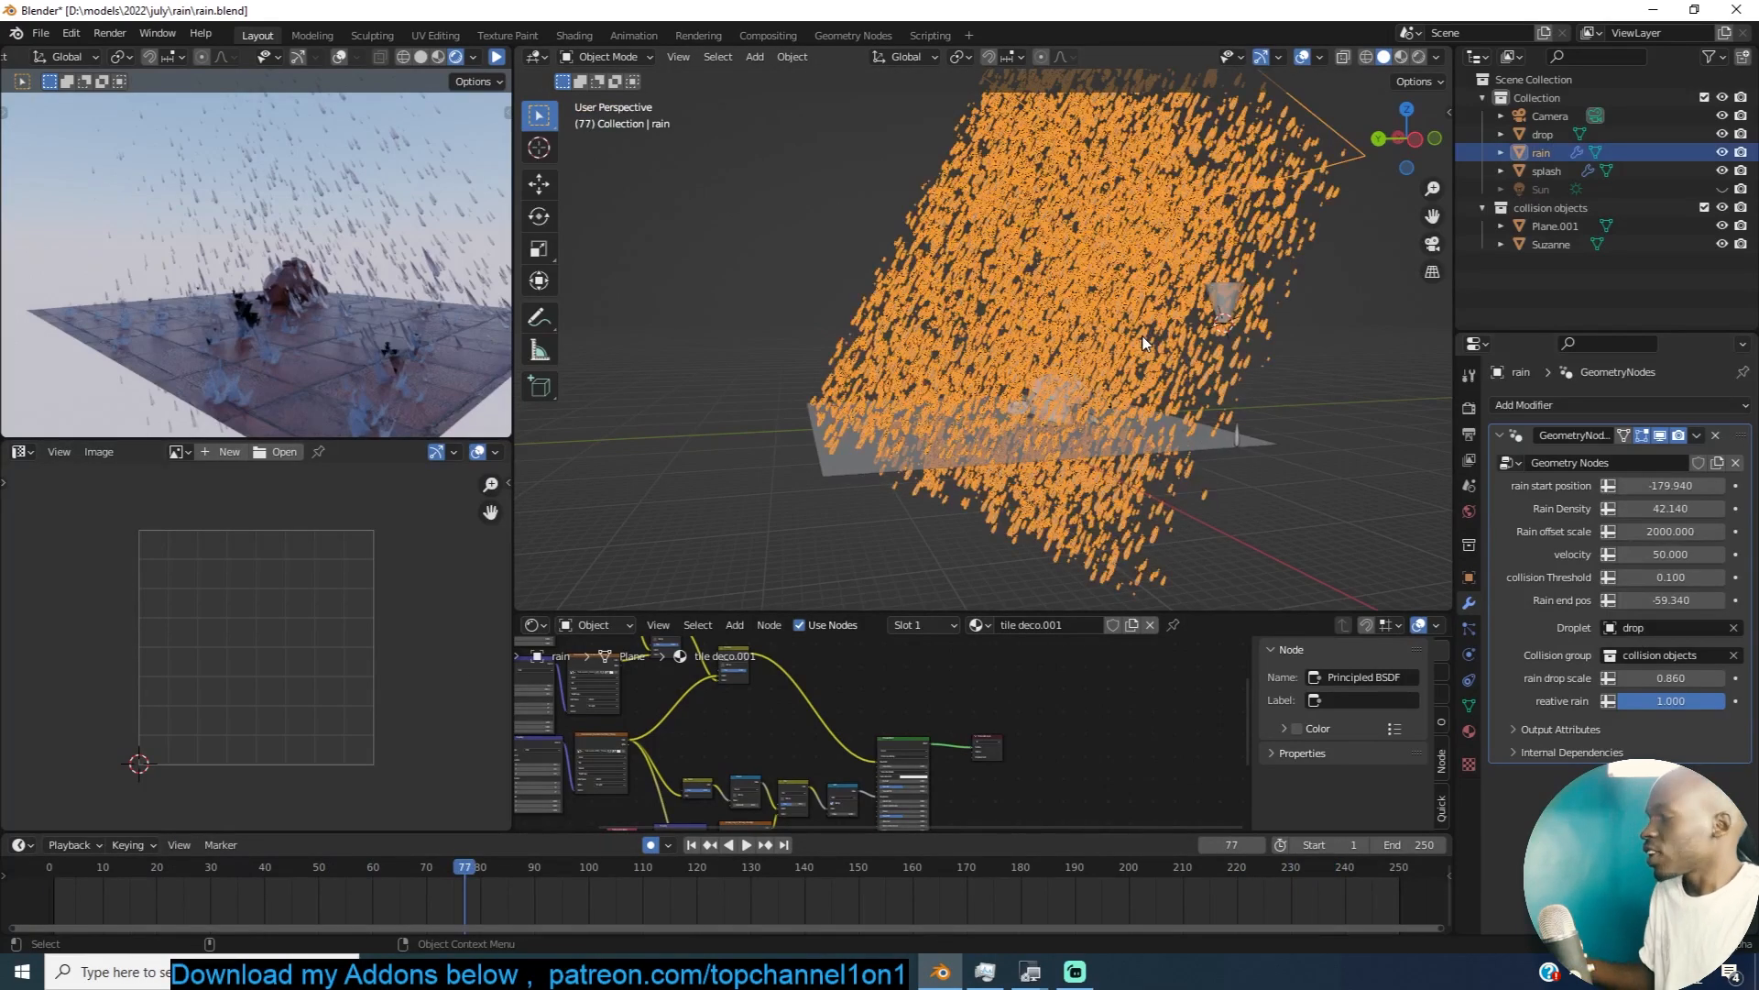
{"action": "left_click", "coordinate": [1302, 448]}
{"action": "right_click", "coordinate": [910, 871]}
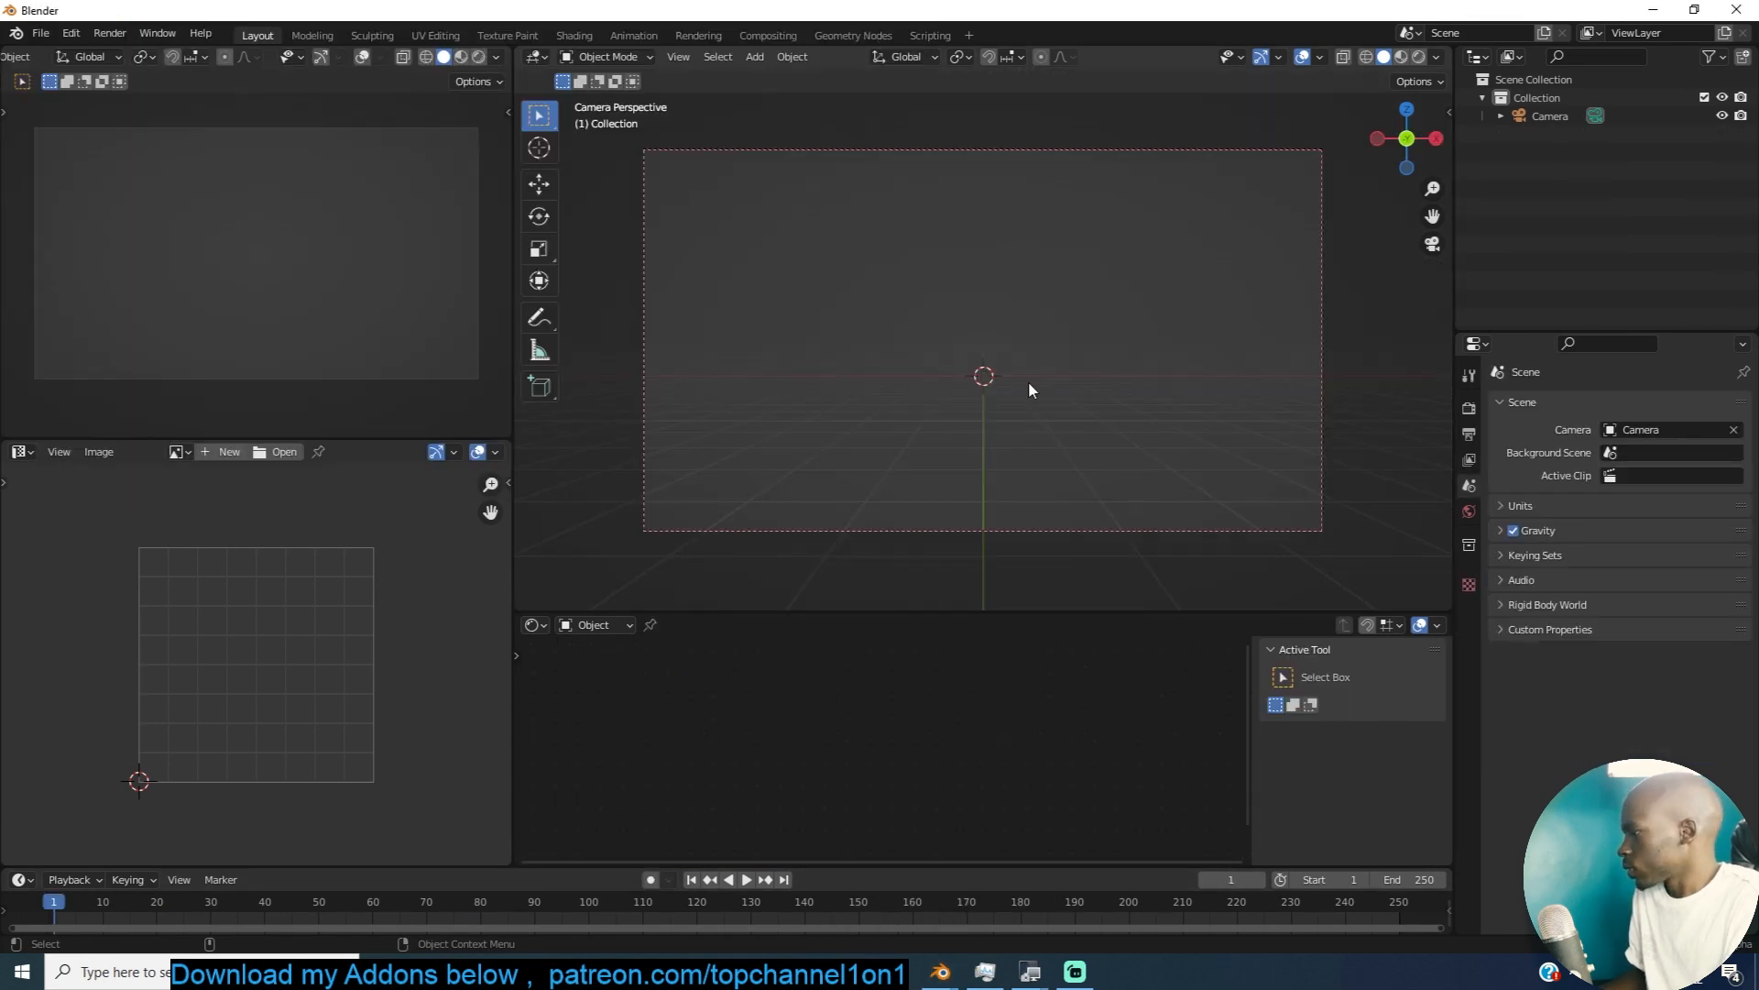
Step: Add a plane to the new scene and switch to the Geometry Nodes workspace
{"action": "key", "text": "shift+a"}
{"action": "left_click", "coordinate": [1110, 411]}
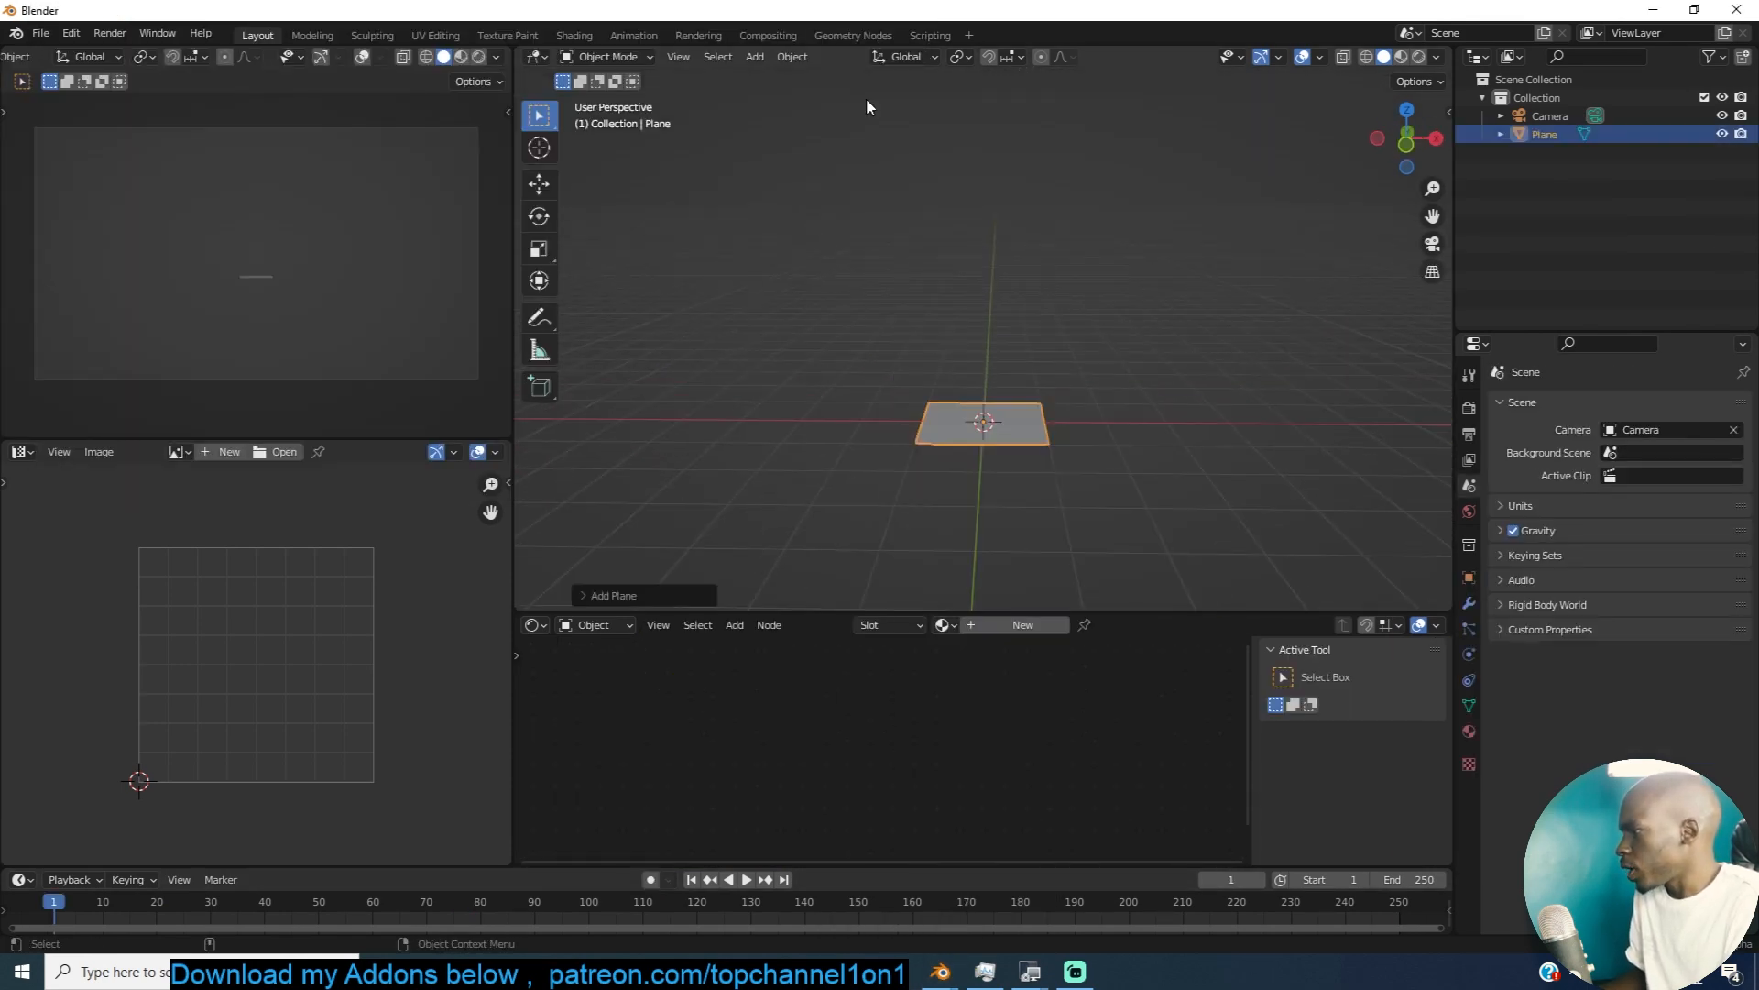
{"action": "left_click", "coordinate": [871, 35]}
{"action": "scroll", "coordinate": [985, 266], "scroll_direction": "up", "scroll_amount": 3}
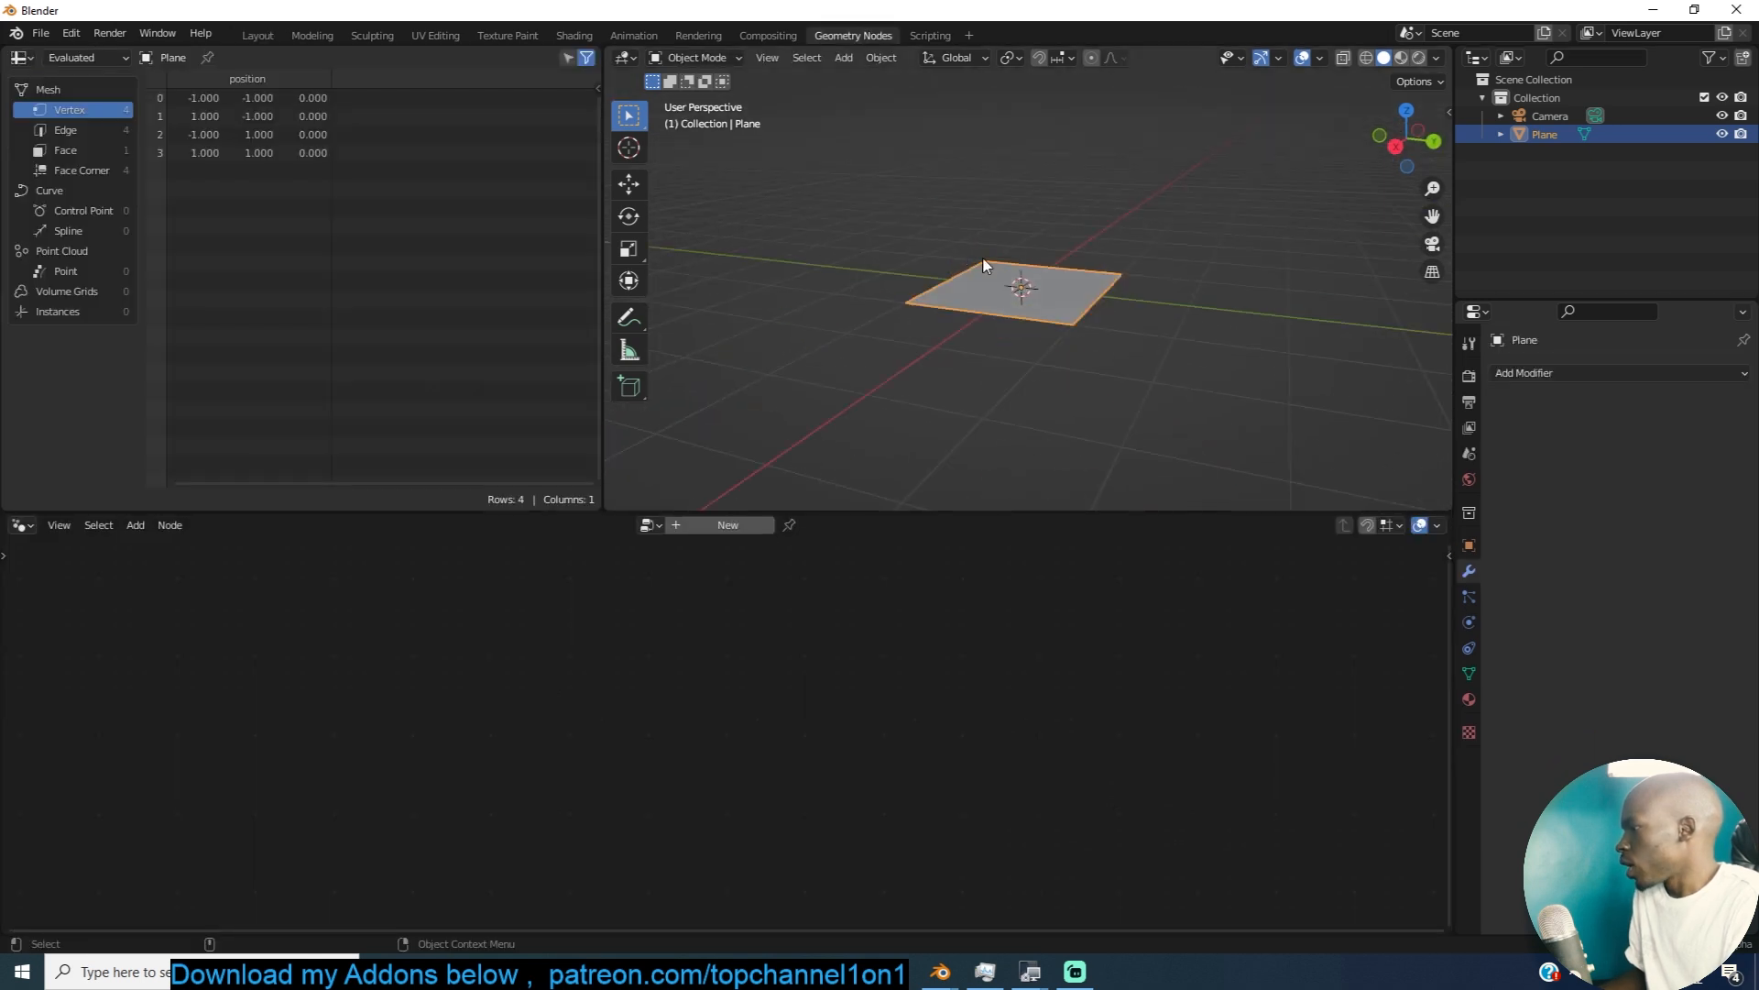
Step: Create a new geometry node tree on the plane and spread the Group Input and Group Output nodes apart
{"action": "left_click", "coordinate": [738, 527]}
{"action": "middle_click_drag", "start_coordinate": [683, 603], "coordinate": [828, 572]}
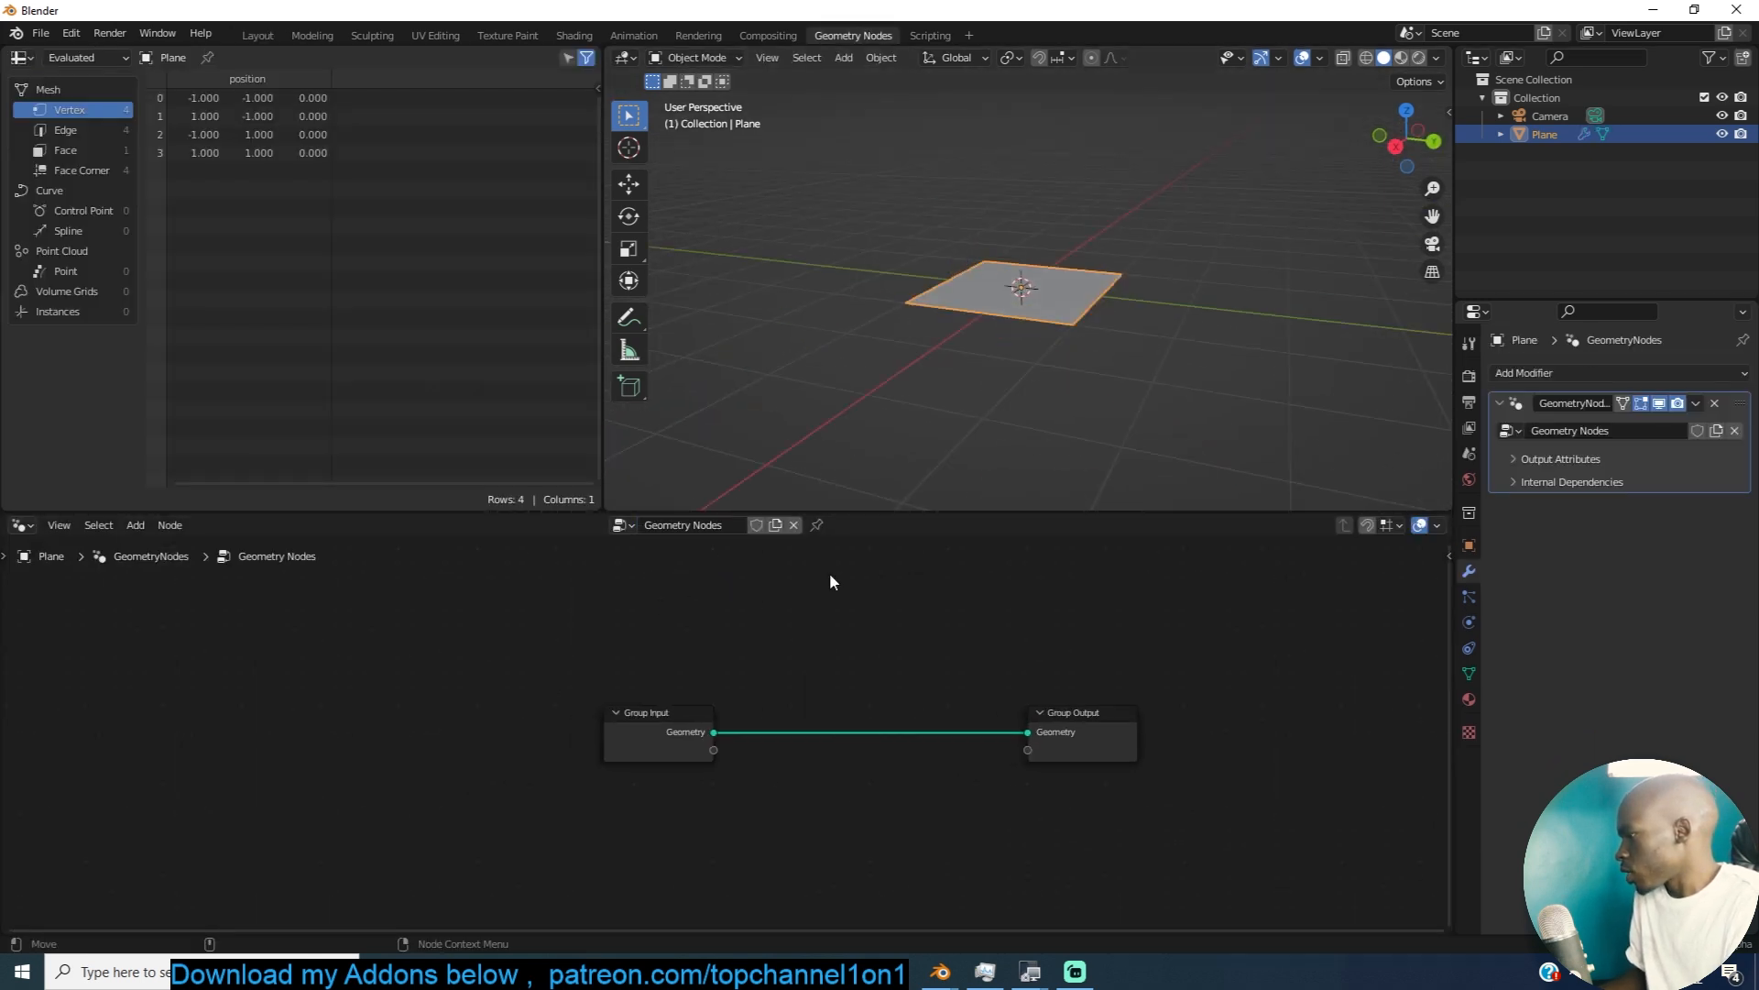
{"action": "scroll", "coordinate": [728, 706], "scroll_direction": "up", "scroll_amount": 4}
{"action": "left_click_drag", "start_coordinate": [627, 723], "coordinate": [292, 700]}
{"action": "left_click_drag", "start_coordinate": [1136, 701], "coordinate": [1237, 619]}
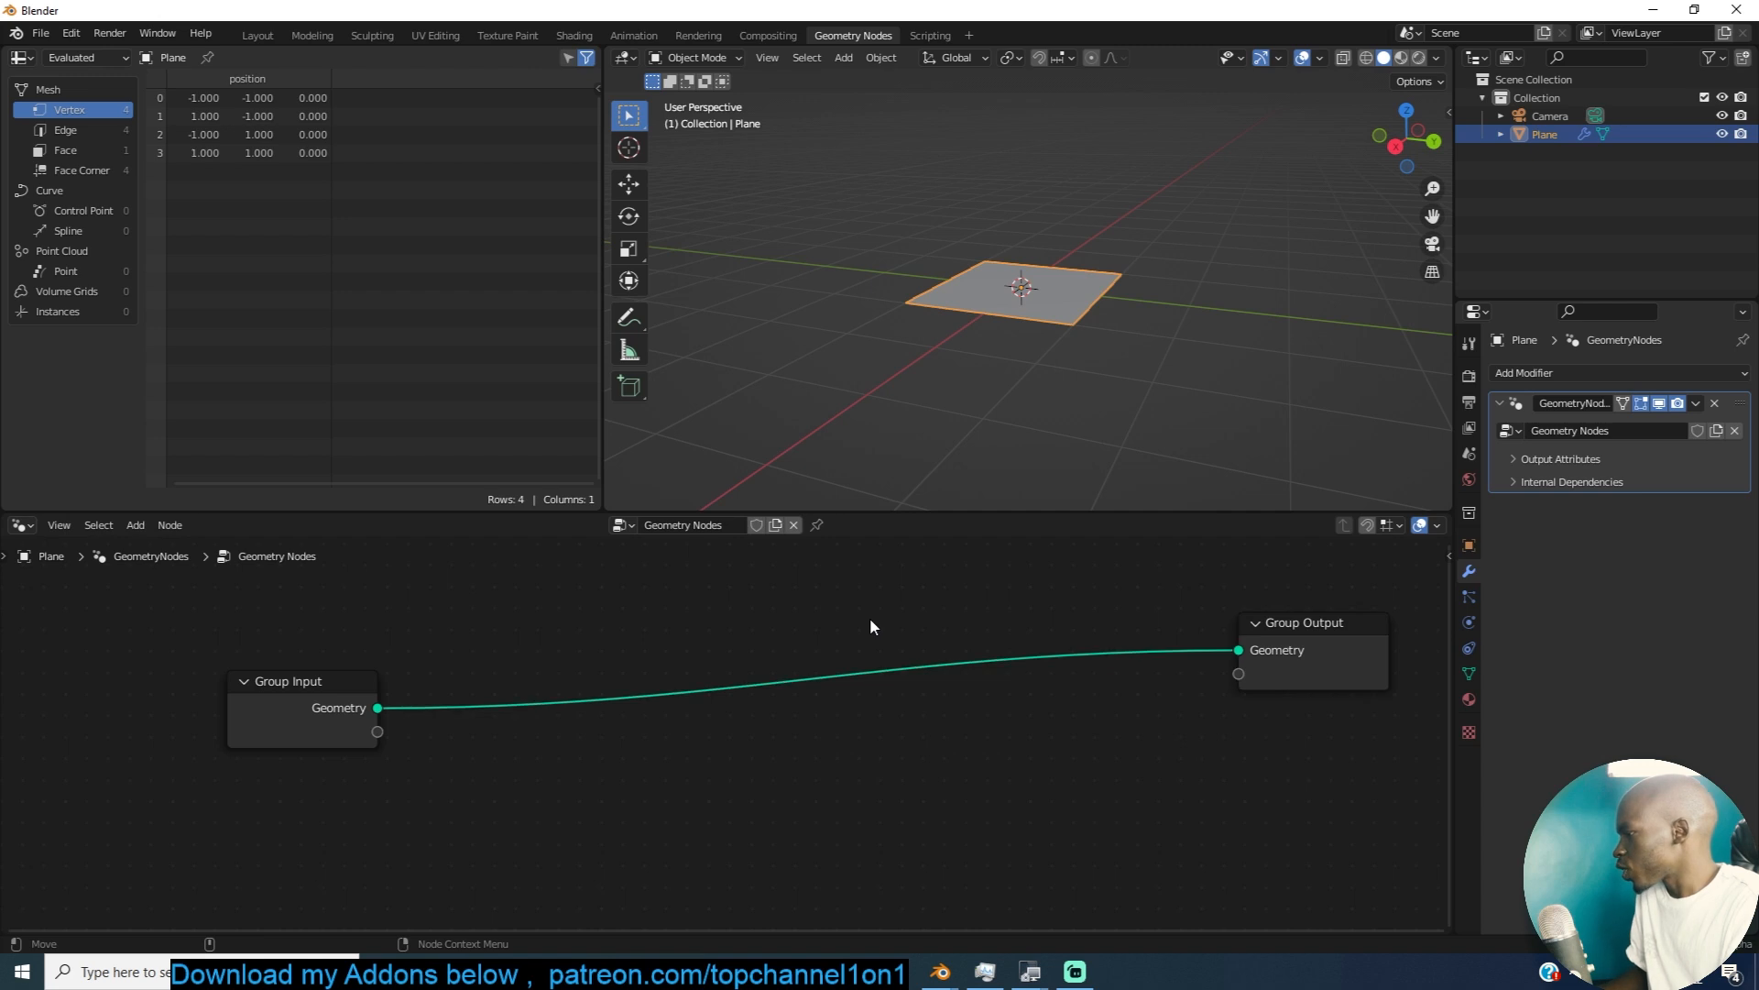
Step: Insert a Distribute Points on Faces node on the link between Group Input and Group Output
{"action": "scroll", "coordinate": [1151, 271], "scroll_direction": "up", "scroll_amount": 2}
{"action": "key", "text": "shift+a"}
{"action": "left_click", "coordinate": [697, 557]}
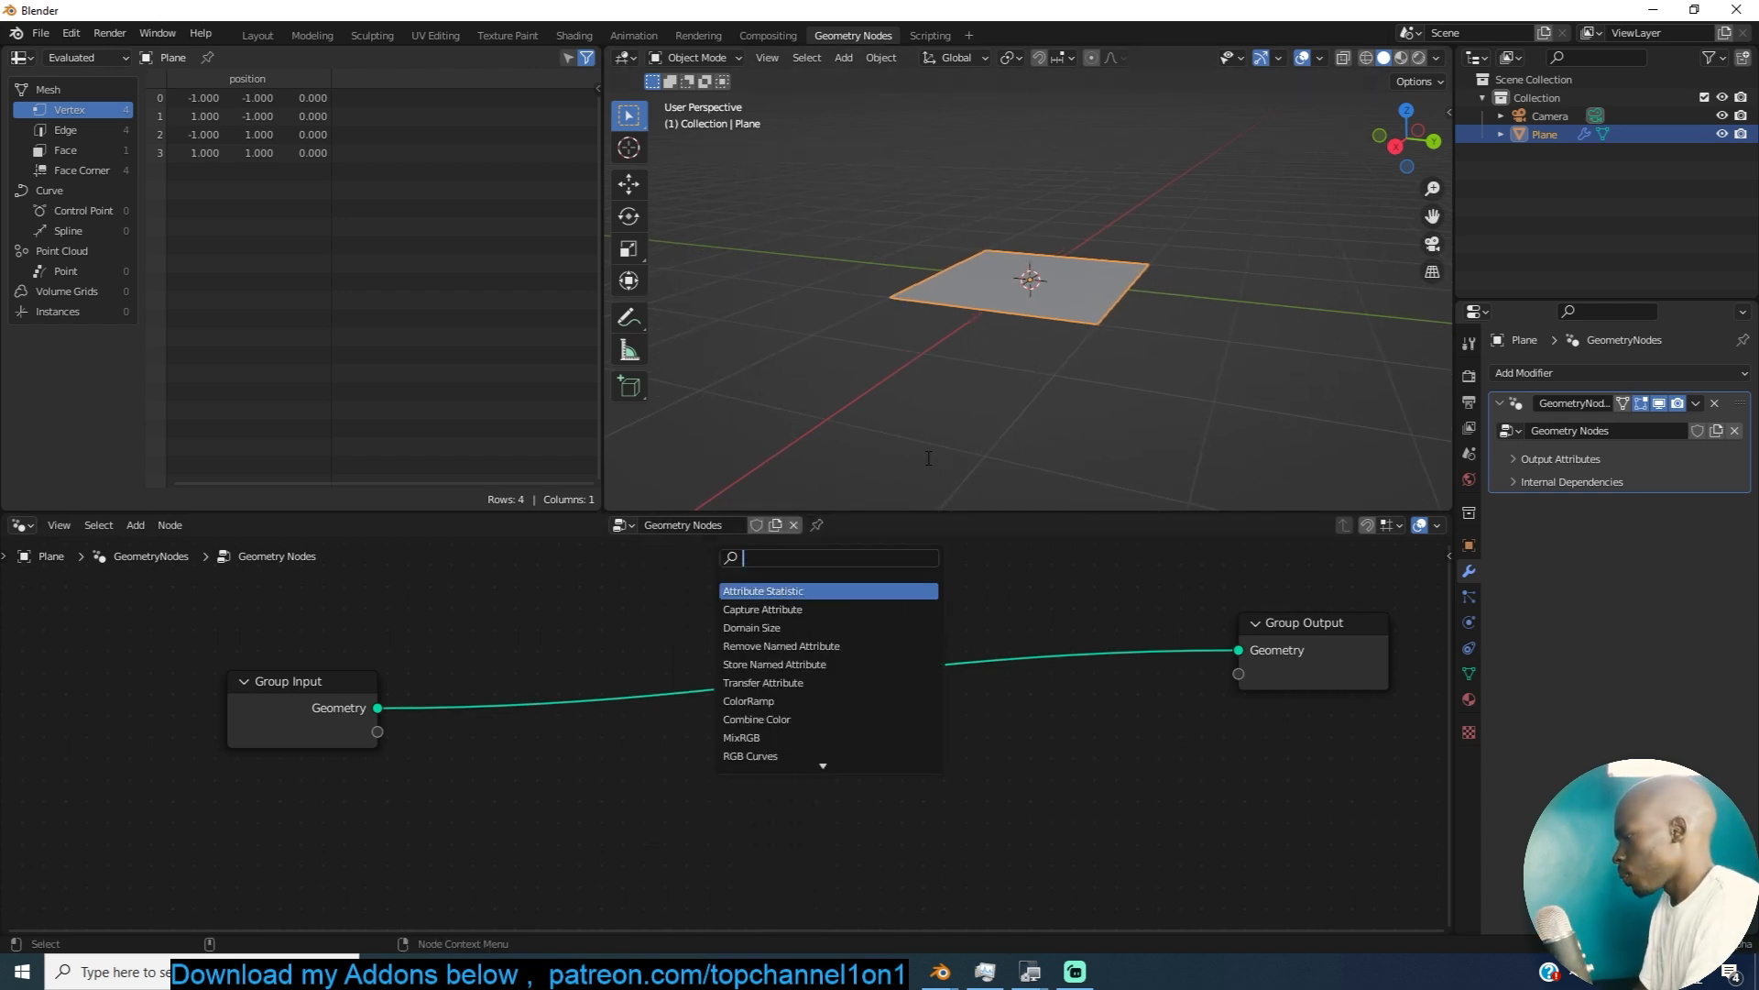
{"action": "type", "text": "pon"}
{"action": "left_click", "coordinate": [786, 701]}
{"action": "left_click", "coordinate": [871, 772]}
Step: Set the Density of the Distribute Points on Faces node to 97.300
{"action": "scroll", "coordinate": [1100, 302], "scroll_direction": "up", "scroll_amount": 5}
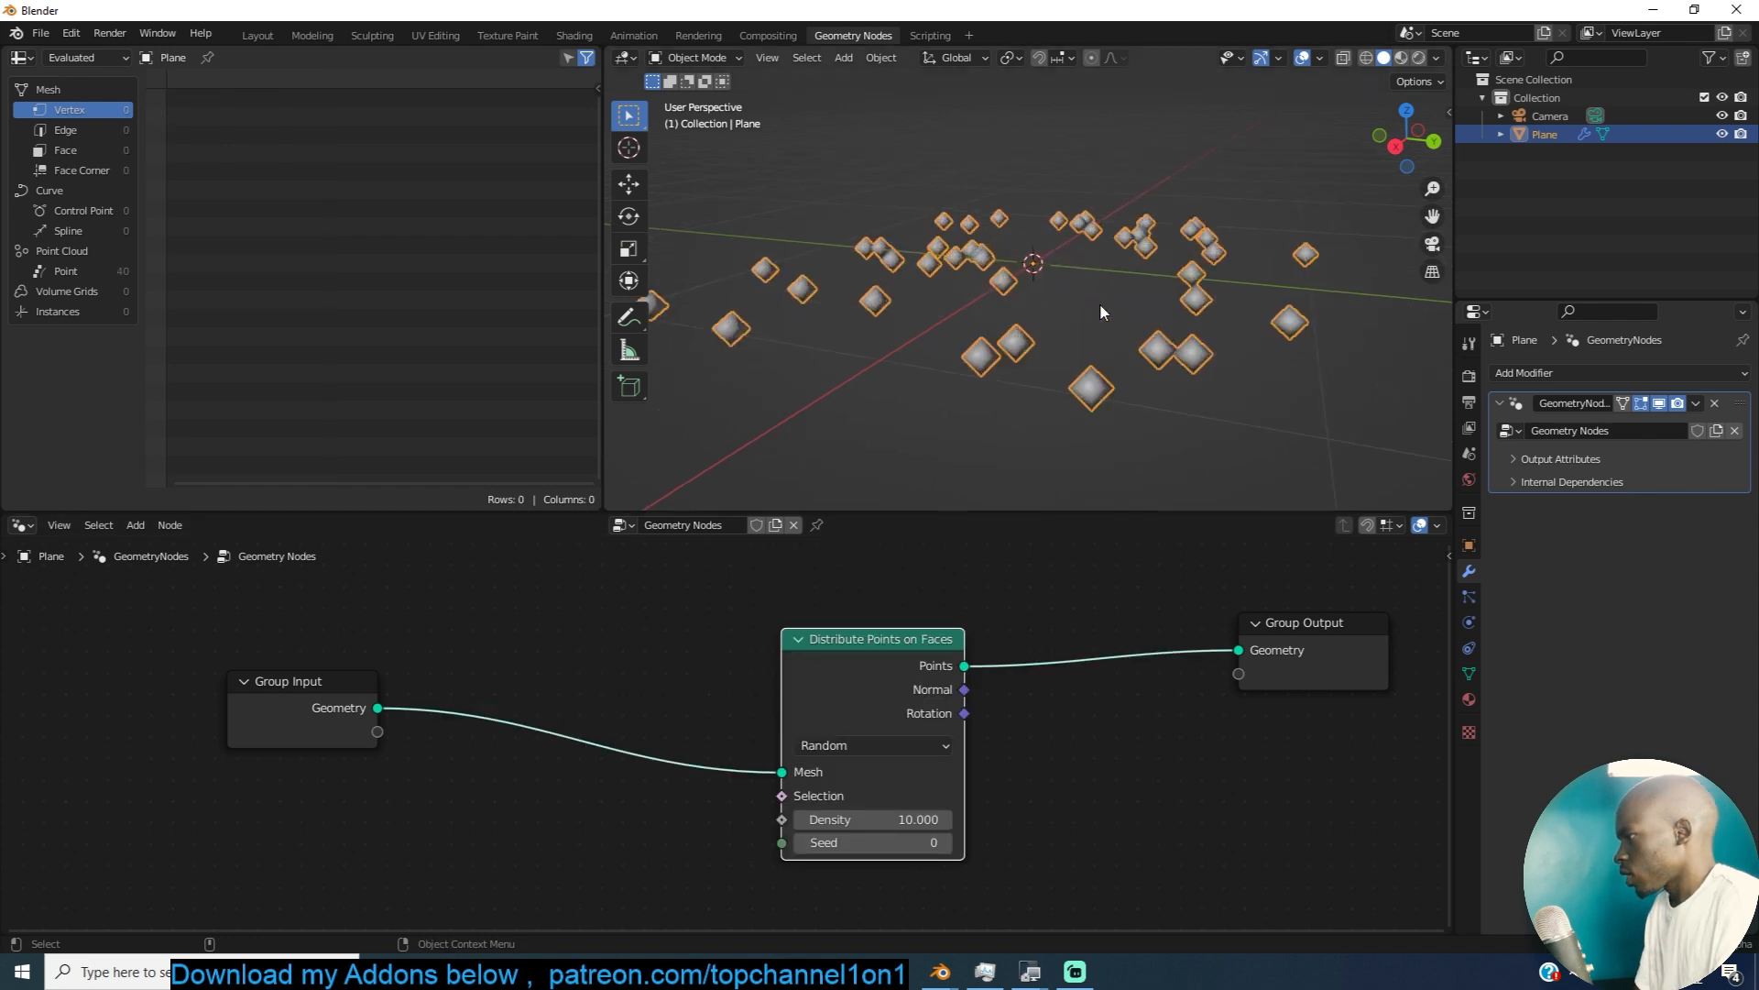
{"action": "middle_click_drag", "start_coordinate": [1100, 302], "coordinate": [1044, 319]}
{"action": "left_click_drag", "start_coordinate": [919, 818], "coordinate": [1054, 818]}
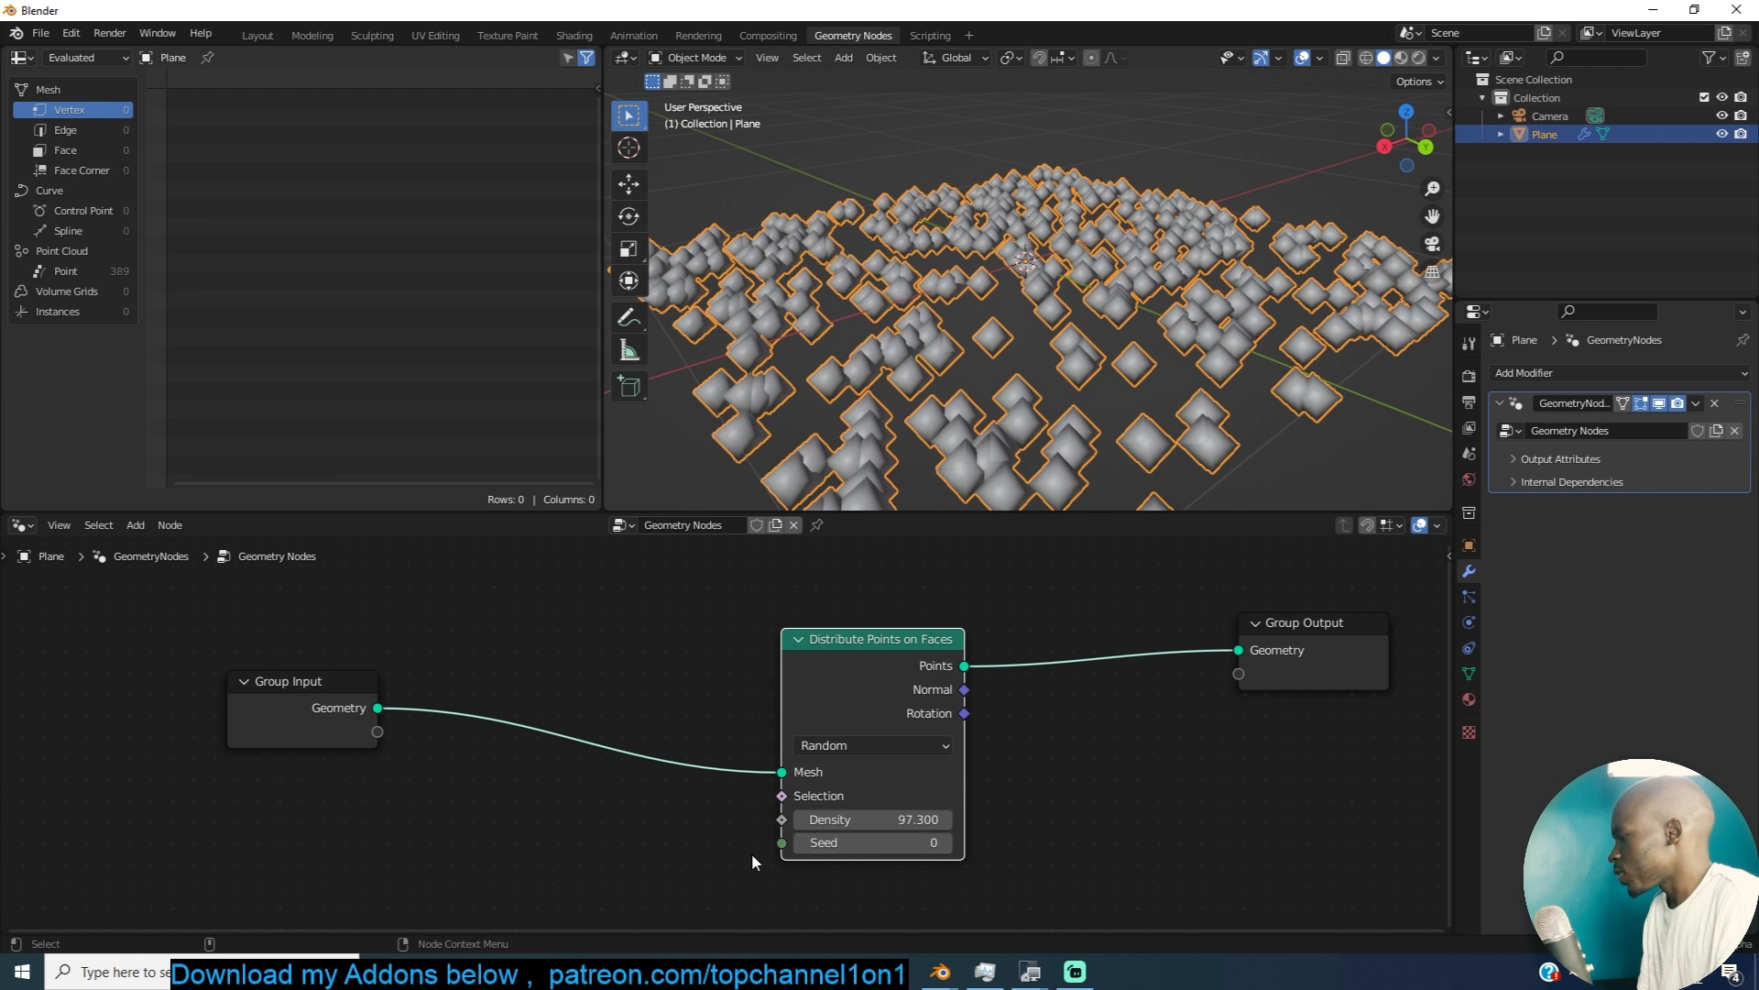
Step: Expose the point Density as a Group Input parameter and set it to 96.640 in the plane's modifier
{"action": "left_click_drag", "start_coordinate": [781, 820], "coordinate": [376, 732]}
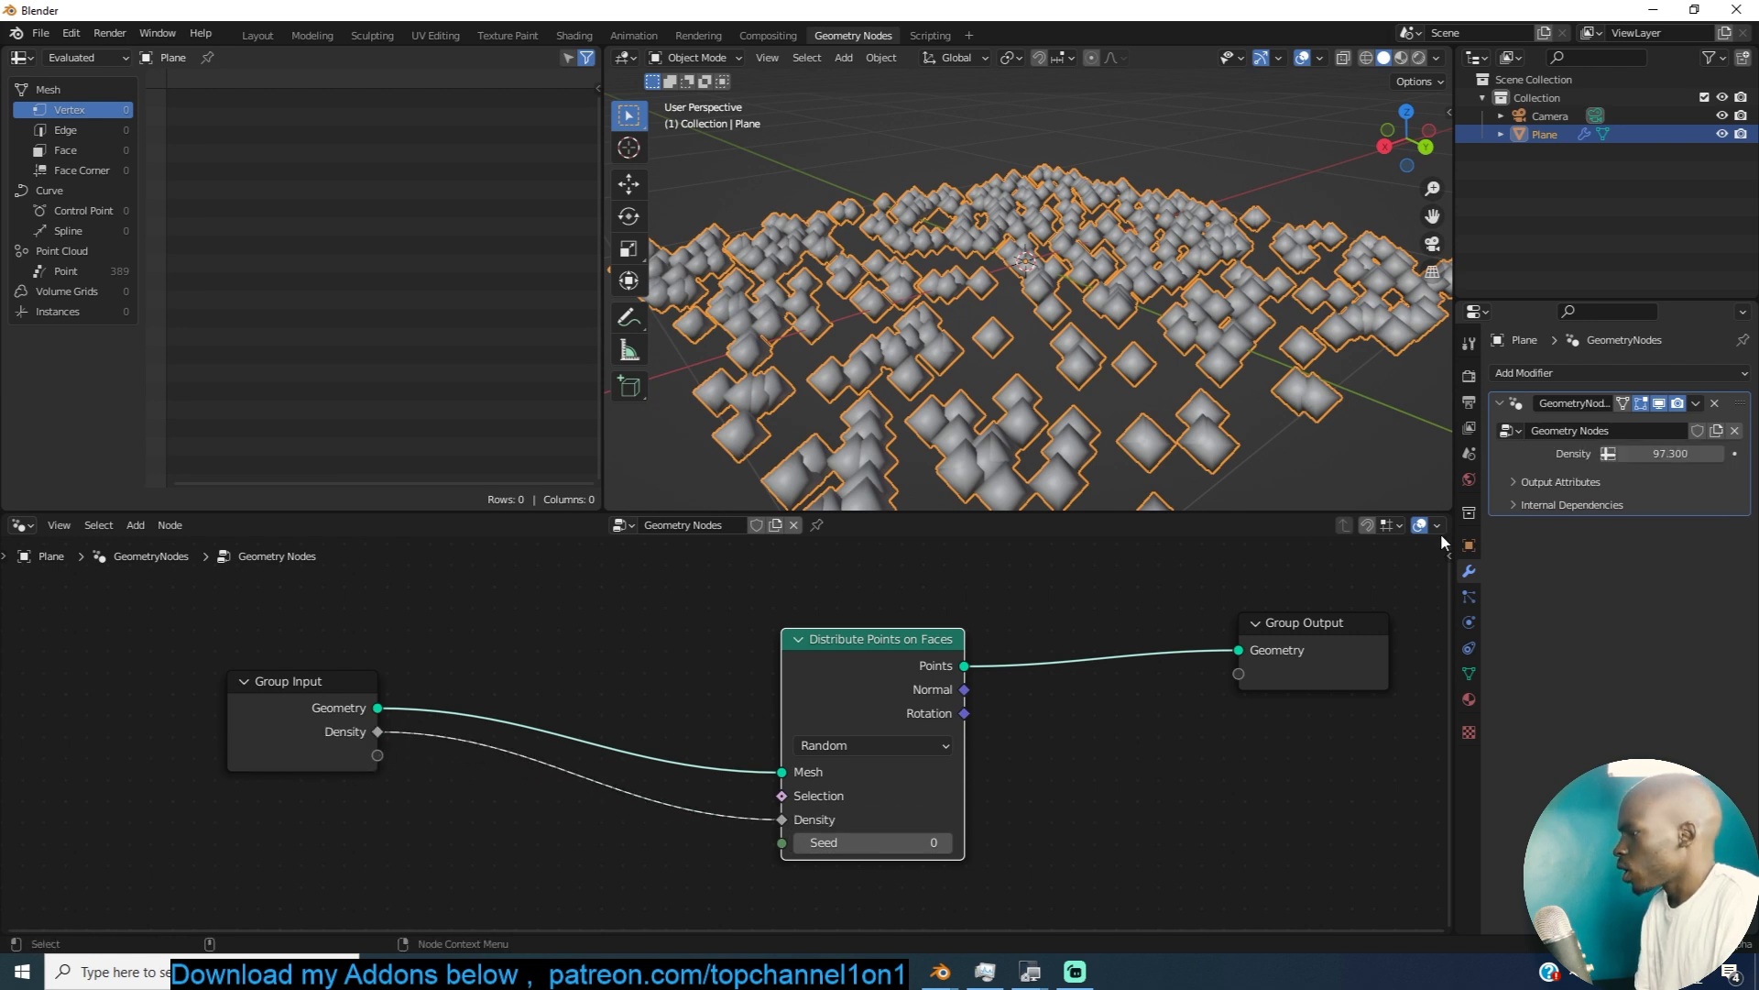
{"action": "mouse_move", "coordinate": [1660, 455]}
{"action": "left_mouse_down"}
{"action": "mouse_move", "coordinate": [1698, 455]}
{"action": "mouse_move", "coordinate": [1673, 454]}
{"action": "left_mouse_up"}
{"action": "scroll", "coordinate": [1004, 332], "scroll_direction": "down", "scroll_amount": 5}
{"action": "middle_click_drag", "start_coordinate": [1005, 332], "coordinate": [763, 269]}
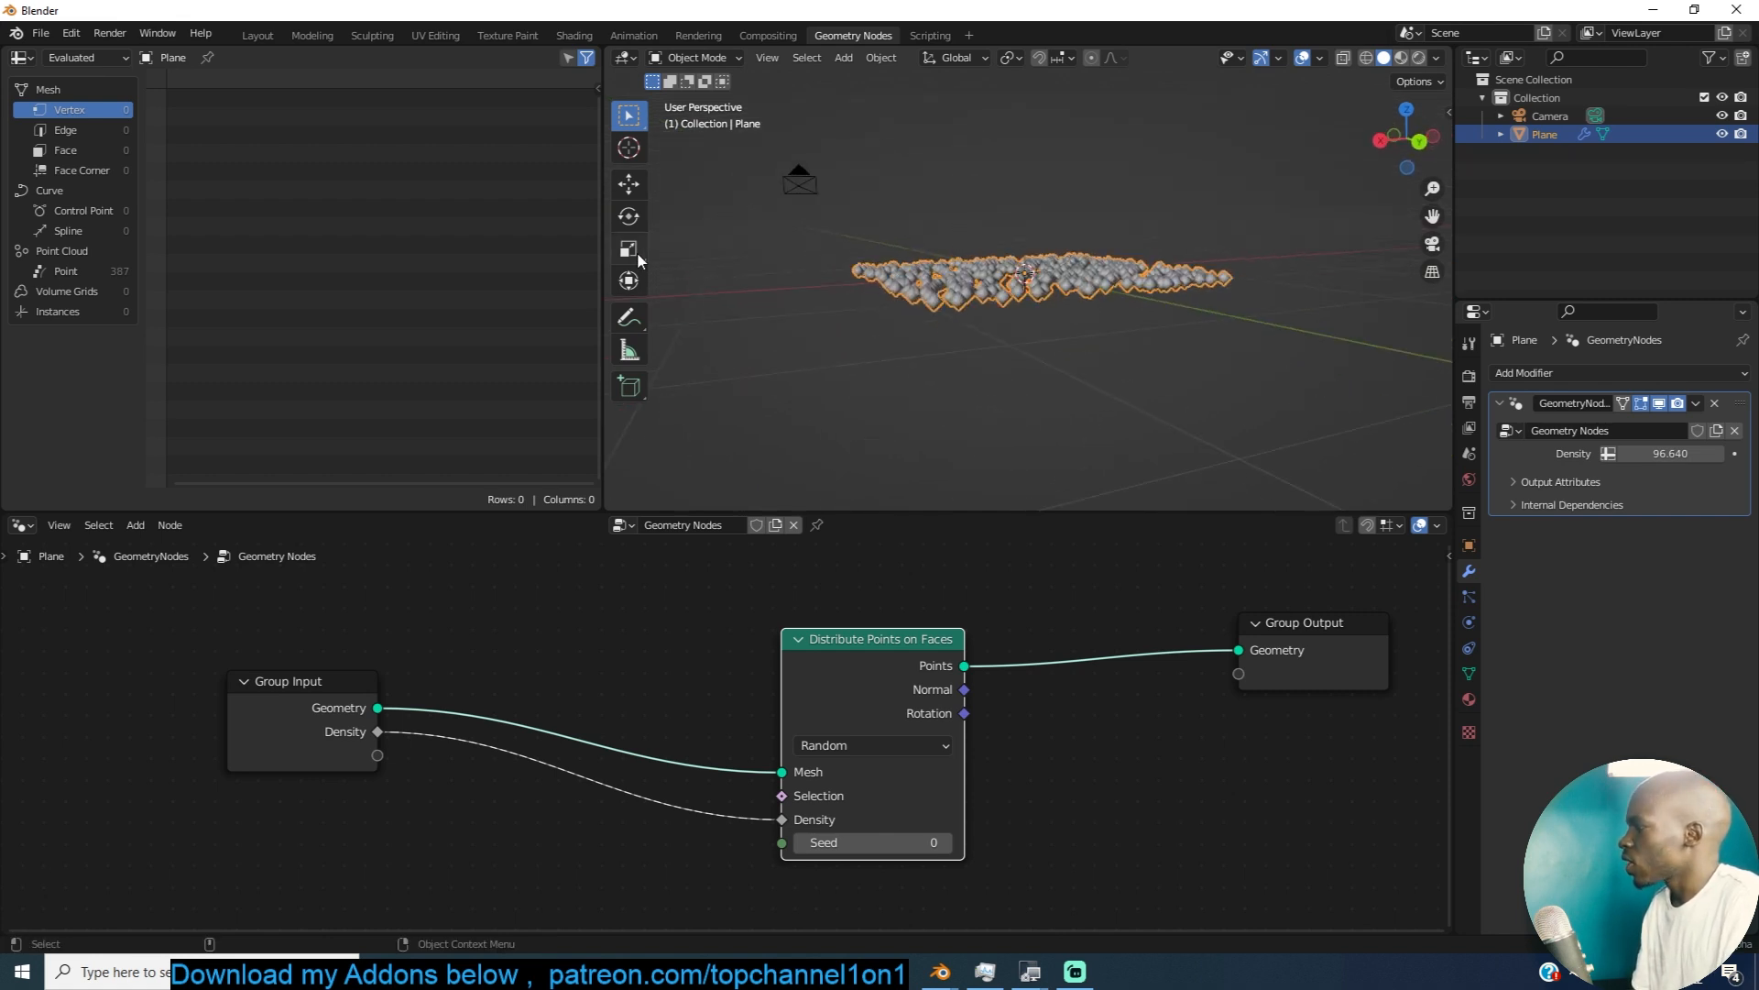
Step: Sketch a vertical annotation stroke at the edge of the scattered points, erase it, and switch to the Move tool
{"action": "left_click", "coordinate": [629, 317]}
{"action": "left_click_drag", "start_coordinate": [884, 346], "coordinate": [875, 268]}
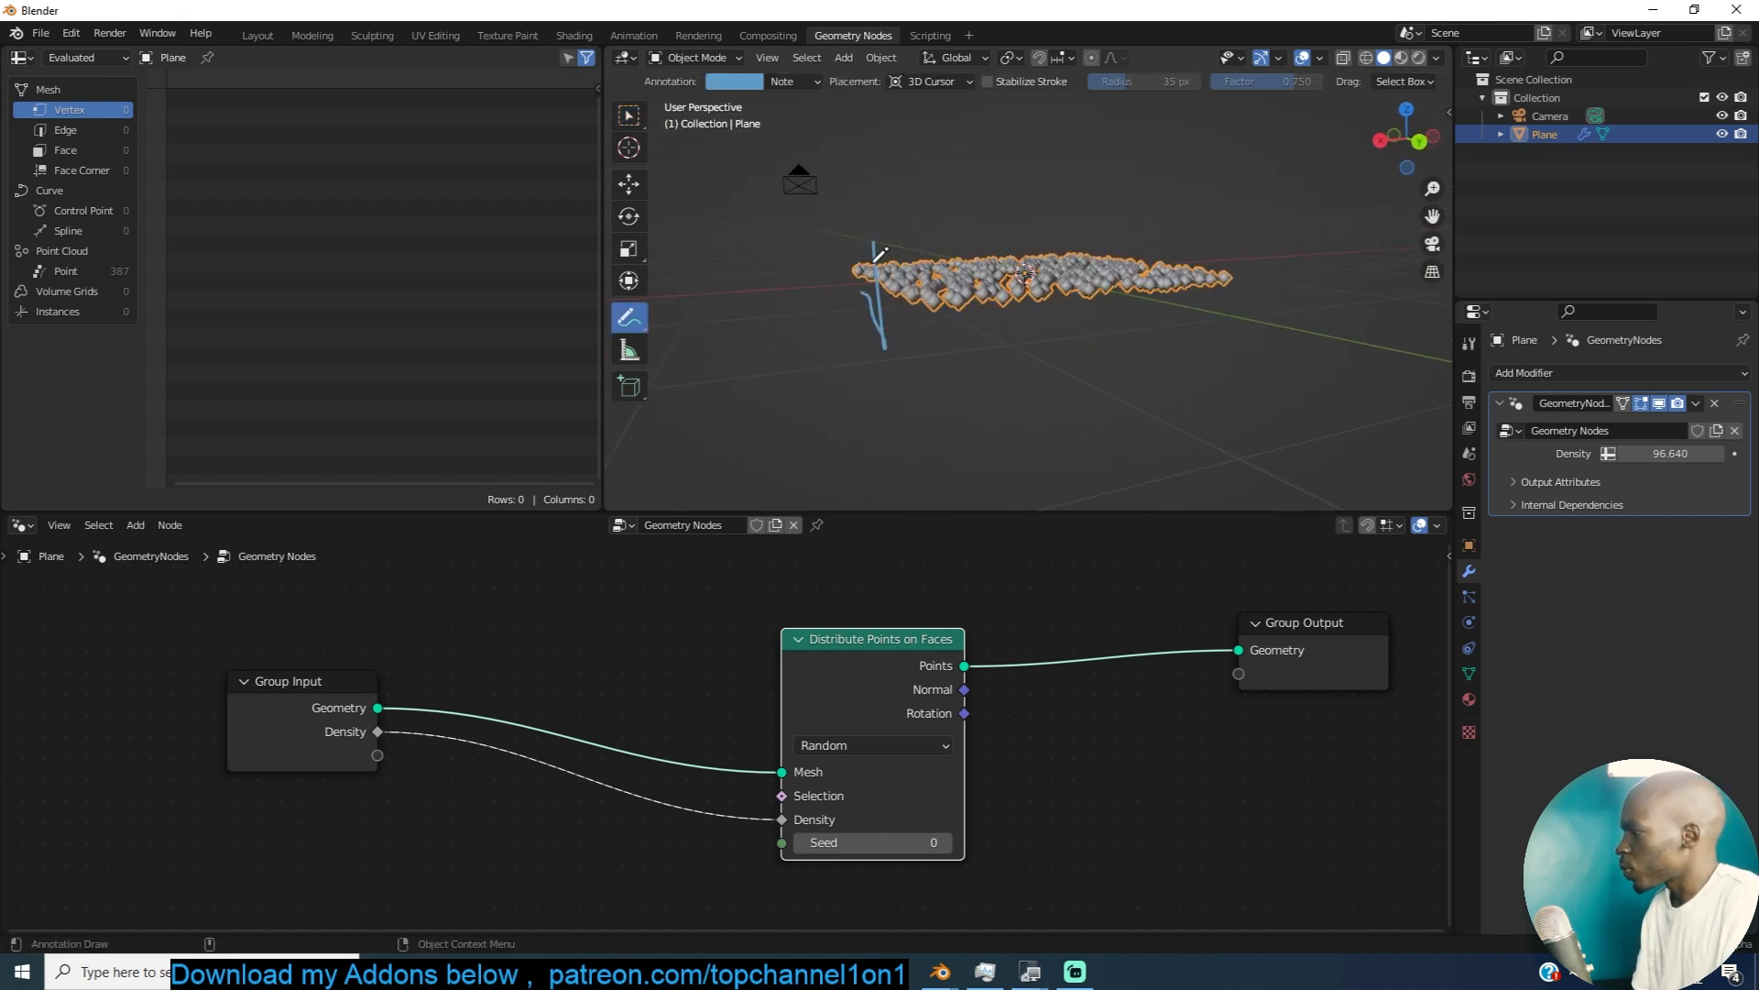
{"action": "left_click_drag", "start_coordinate": [864, 208], "coordinate": [866, 301], "text": "ctrl"}
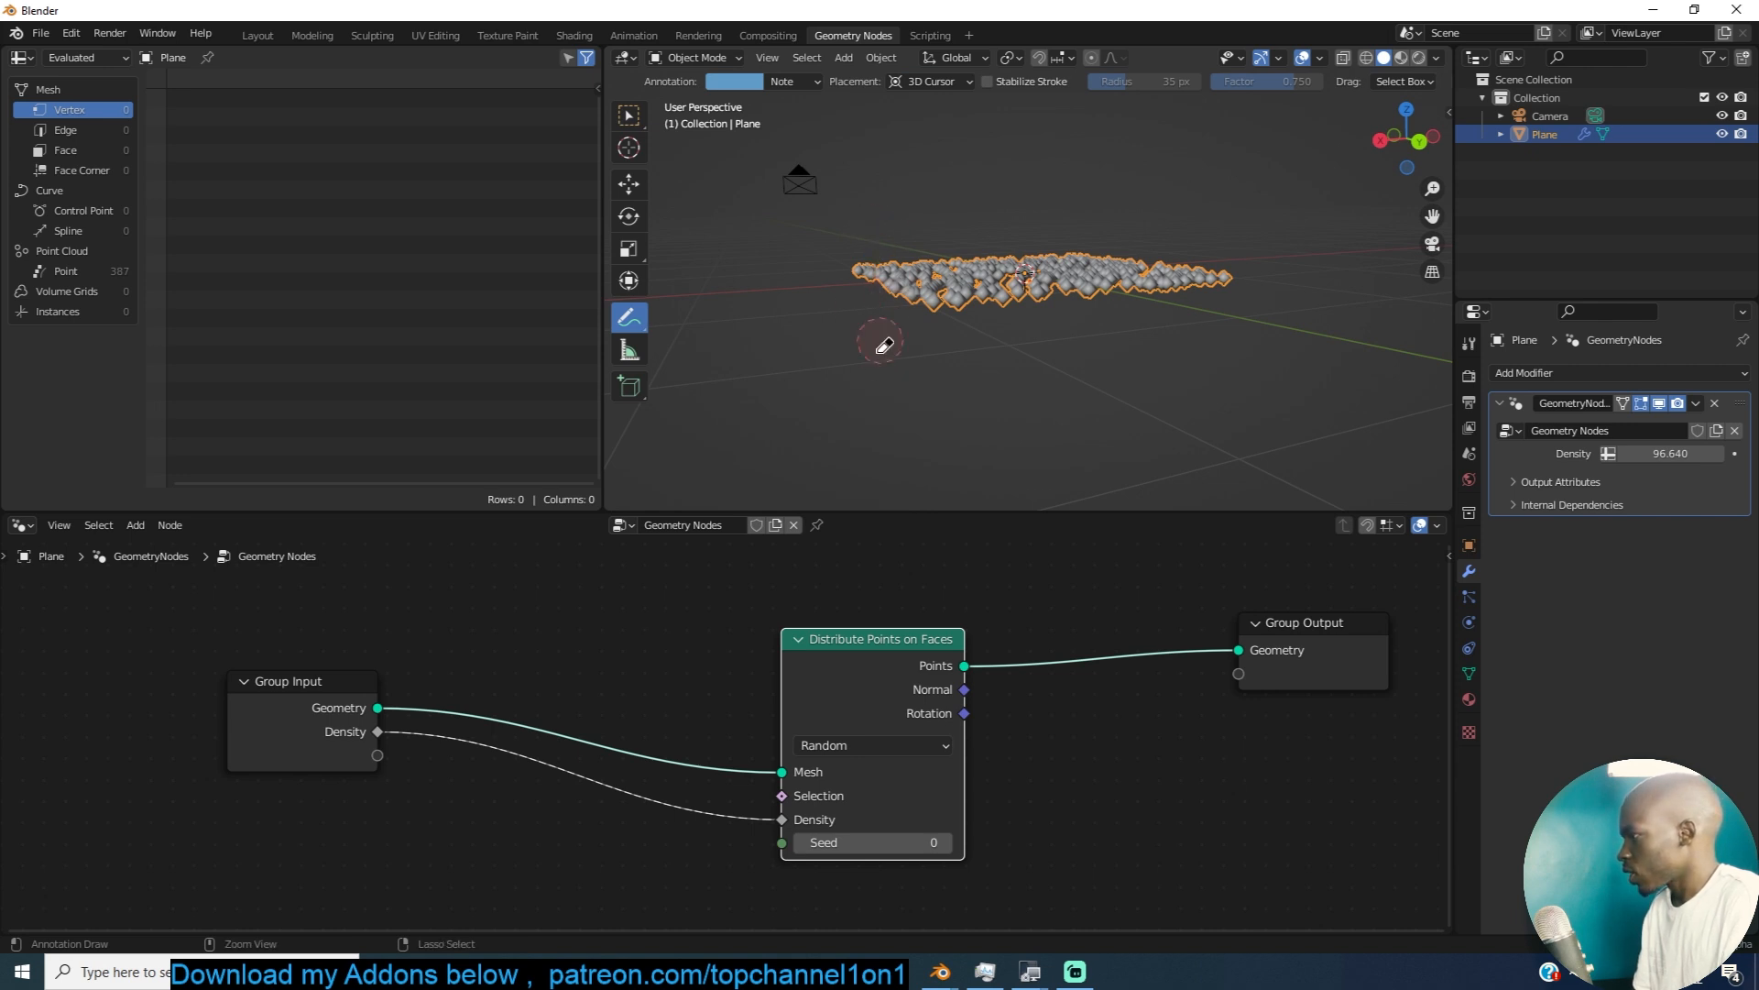
{"action": "left_click", "coordinate": [629, 216]}
{"action": "left_click", "coordinate": [629, 183]}
Step: Shift the Distribute Points on Faces node towards Group Input and insert a Set Position node between it and Group Output
{"action": "left_click_drag", "start_coordinate": [880, 672], "coordinate": [518, 619]}
{"action": "key", "text": "shift+a"}
{"action": "left_click", "coordinate": [756, 559]}
{"action": "type", "text": "set"}
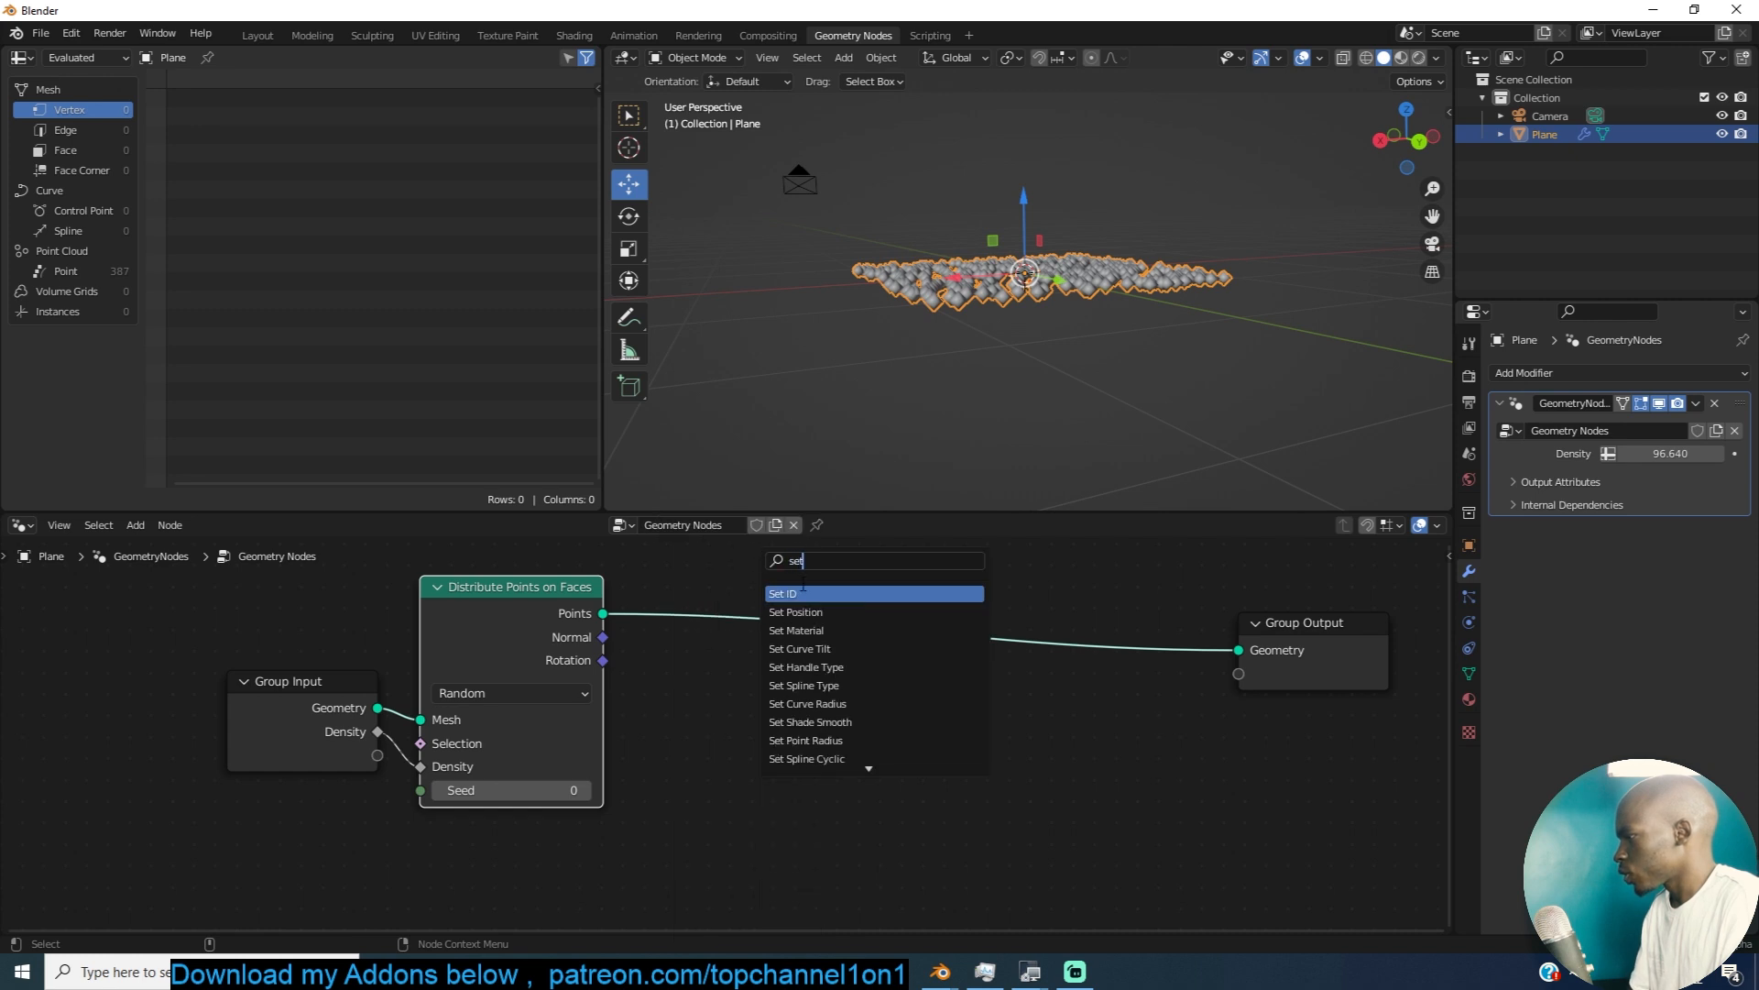
{"action": "left_click", "coordinate": [795, 612]}
{"action": "left_click", "coordinate": [870, 642]}
{"action": "middle_click_drag", "start_coordinate": [792, 786], "coordinate": [916, 730]}
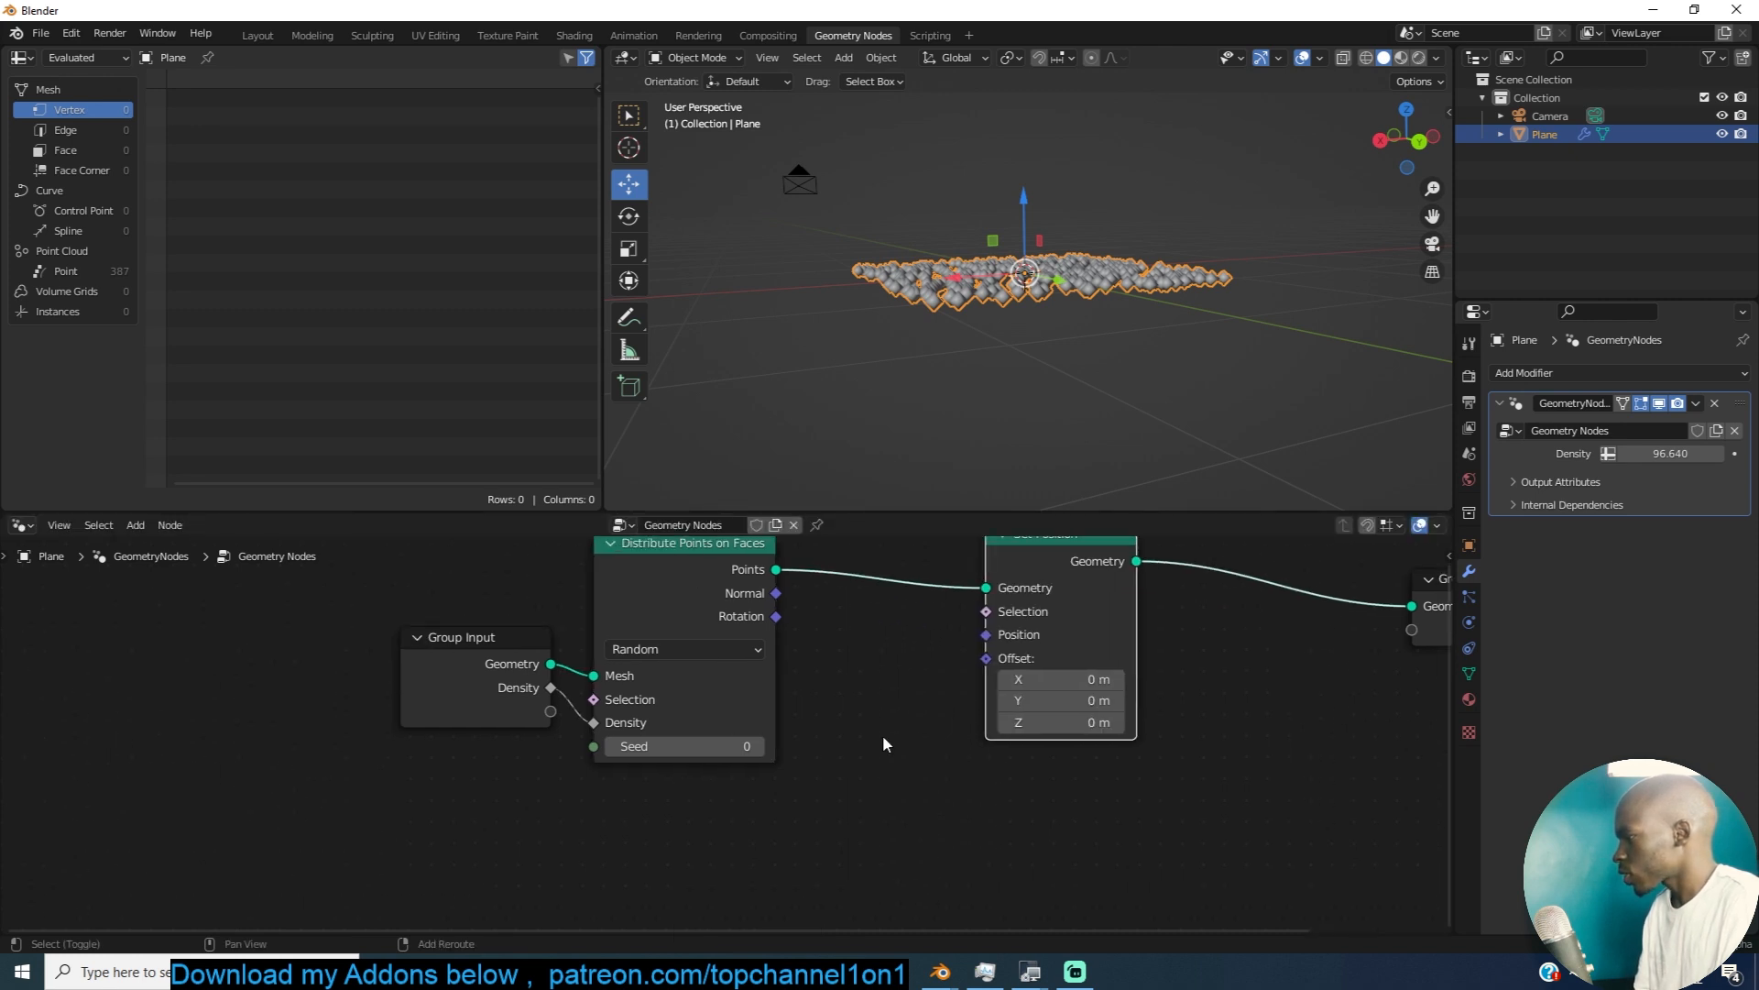
Step: Add a Noise Texture node below the Distribute Points on Faces node
{"action": "key", "text": "shift+a"}
{"action": "left_click", "coordinate": [803, 558]}
{"action": "type", "text": "no"}
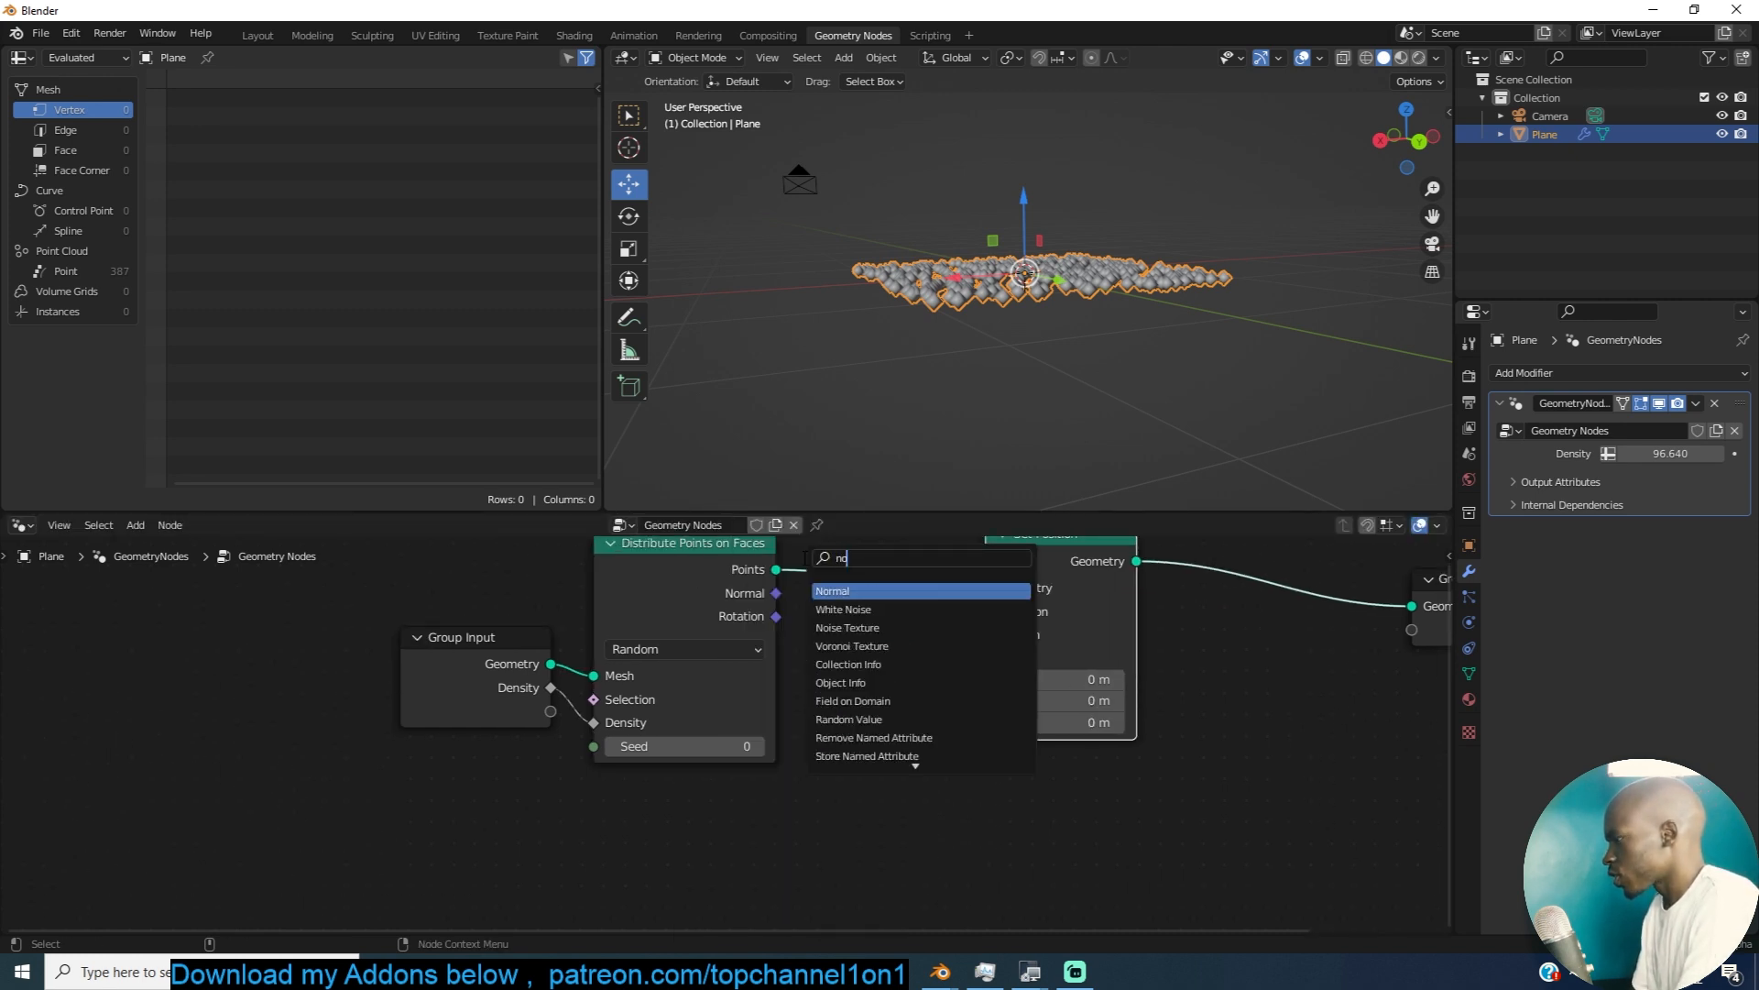
{"action": "type", "text": "is"}
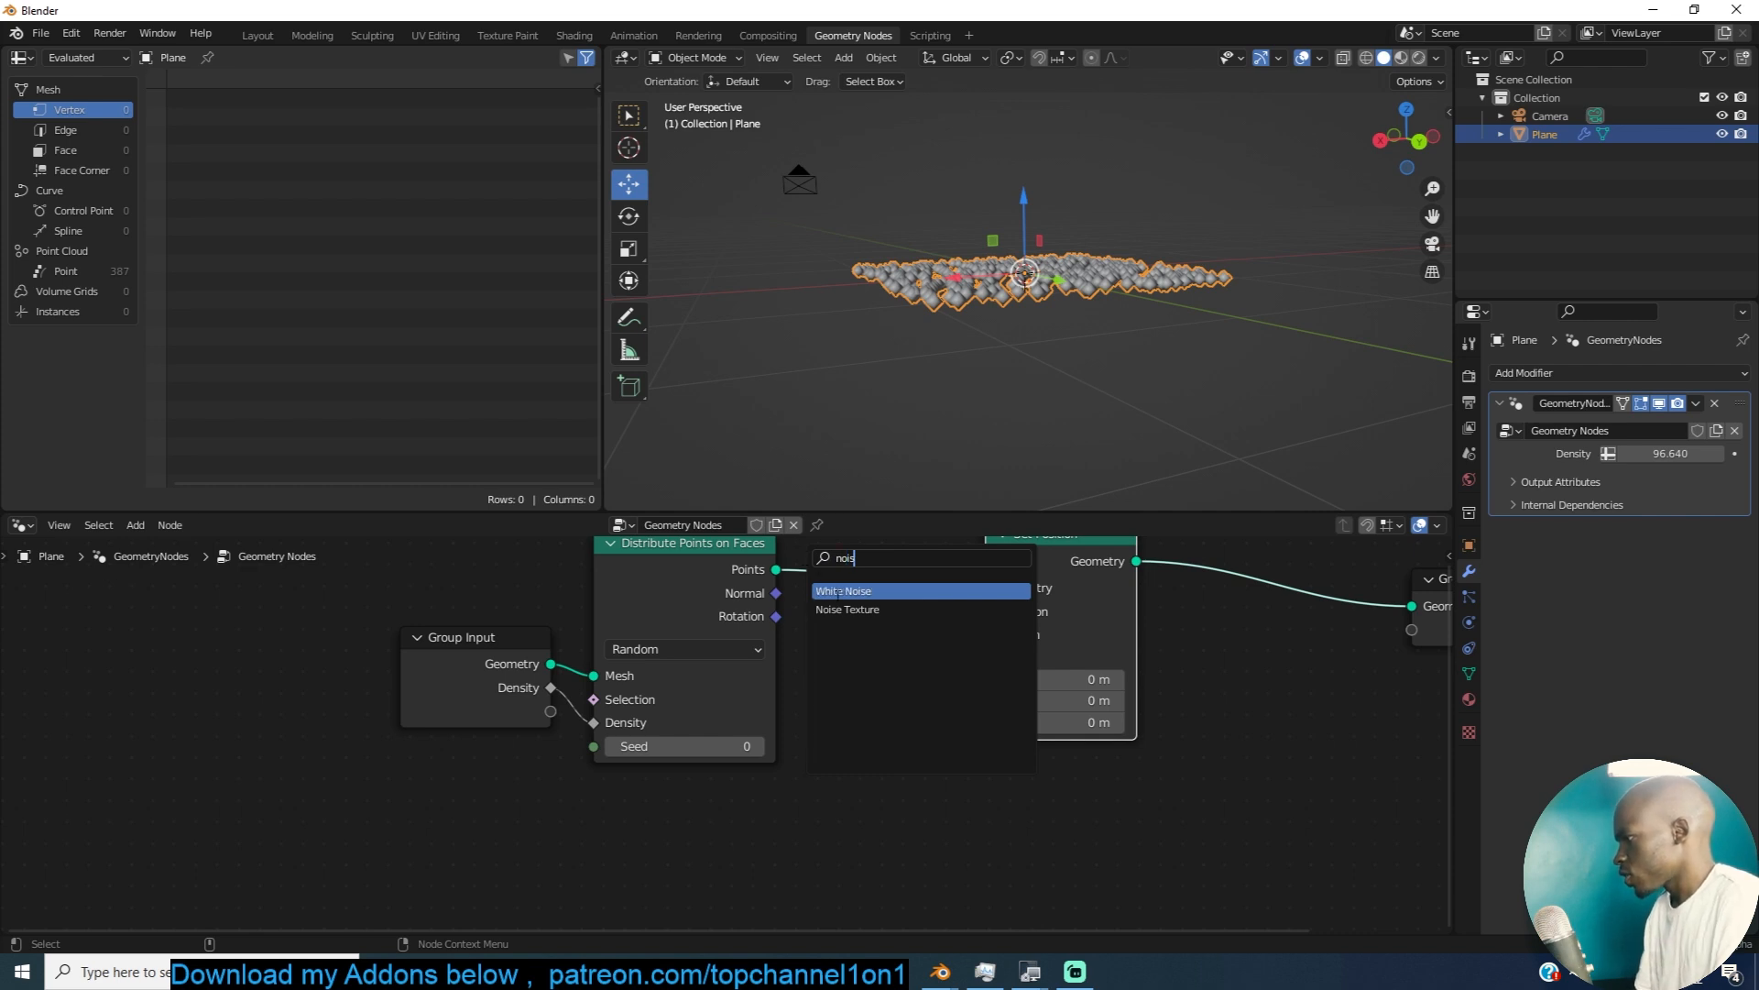
{"action": "left_click", "coordinate": [848, 610]}
{"action": "left_click", "coordinate": [689, 826]}
Step: Add a Combine XYZ node, link its Vector to the Set Position Offset, and feed the noise Fac into its Z
{"action": "key", "text": "shift+a"}
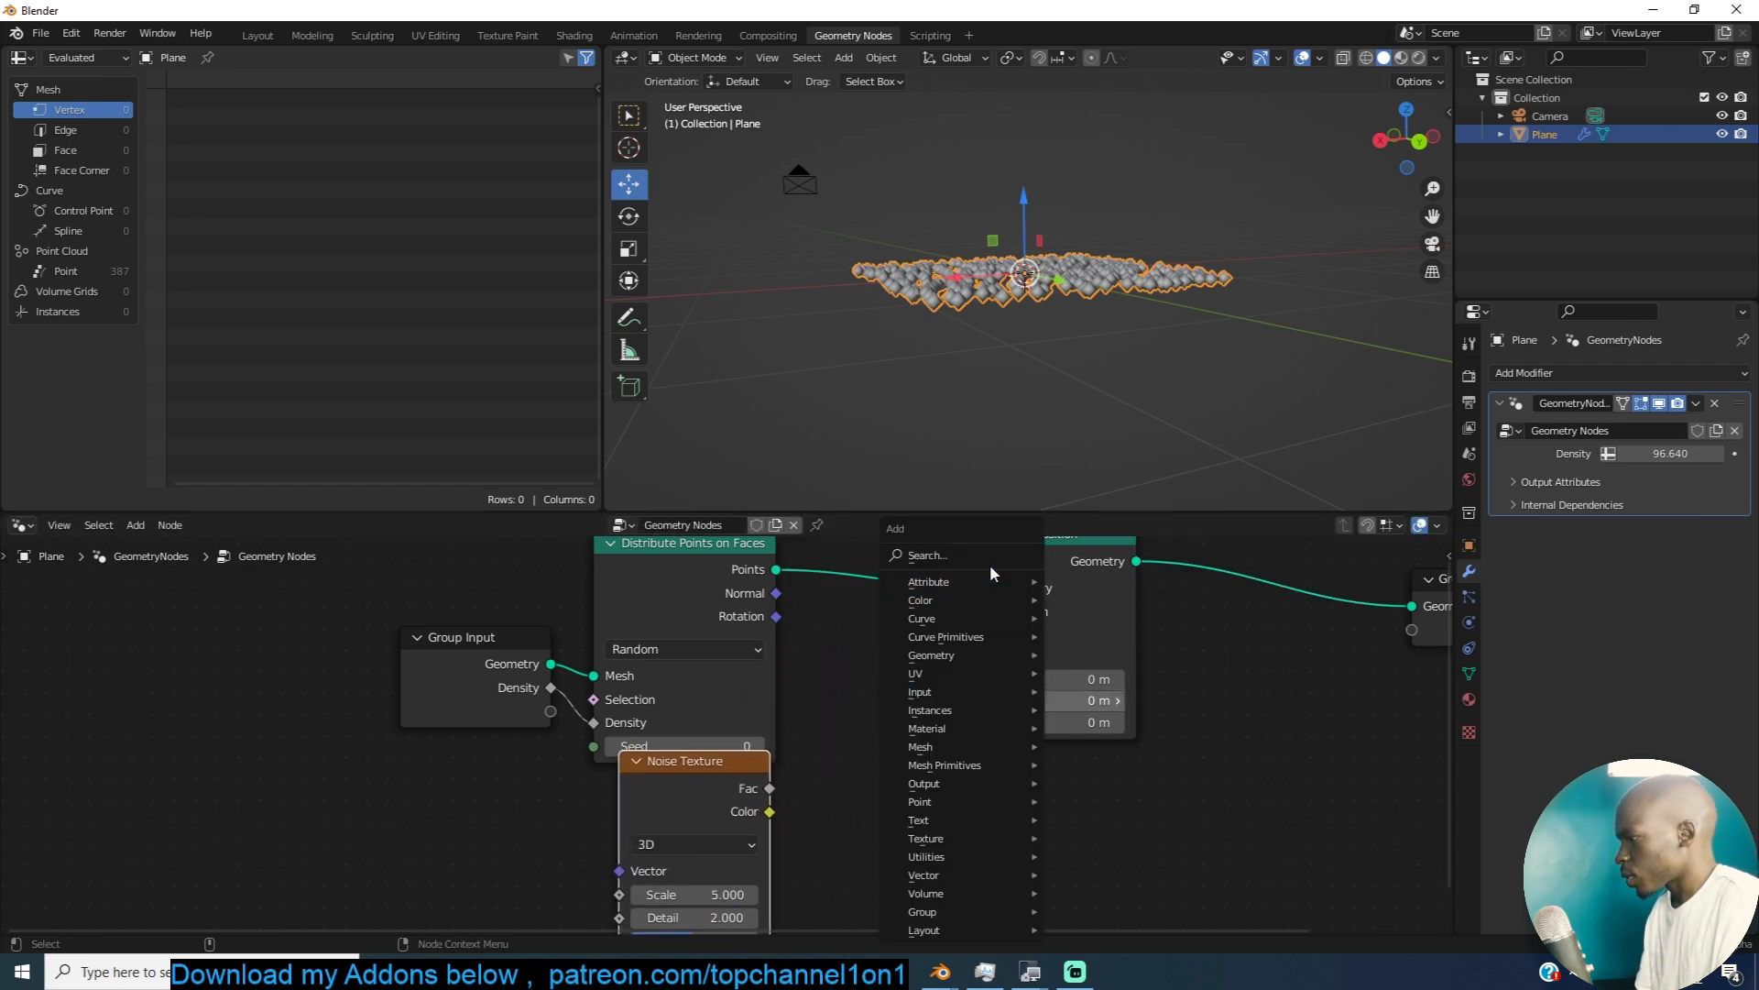
{"action": "type", "text": "x"}
{"action": "left_click", "coordinate": [1025, 593]}
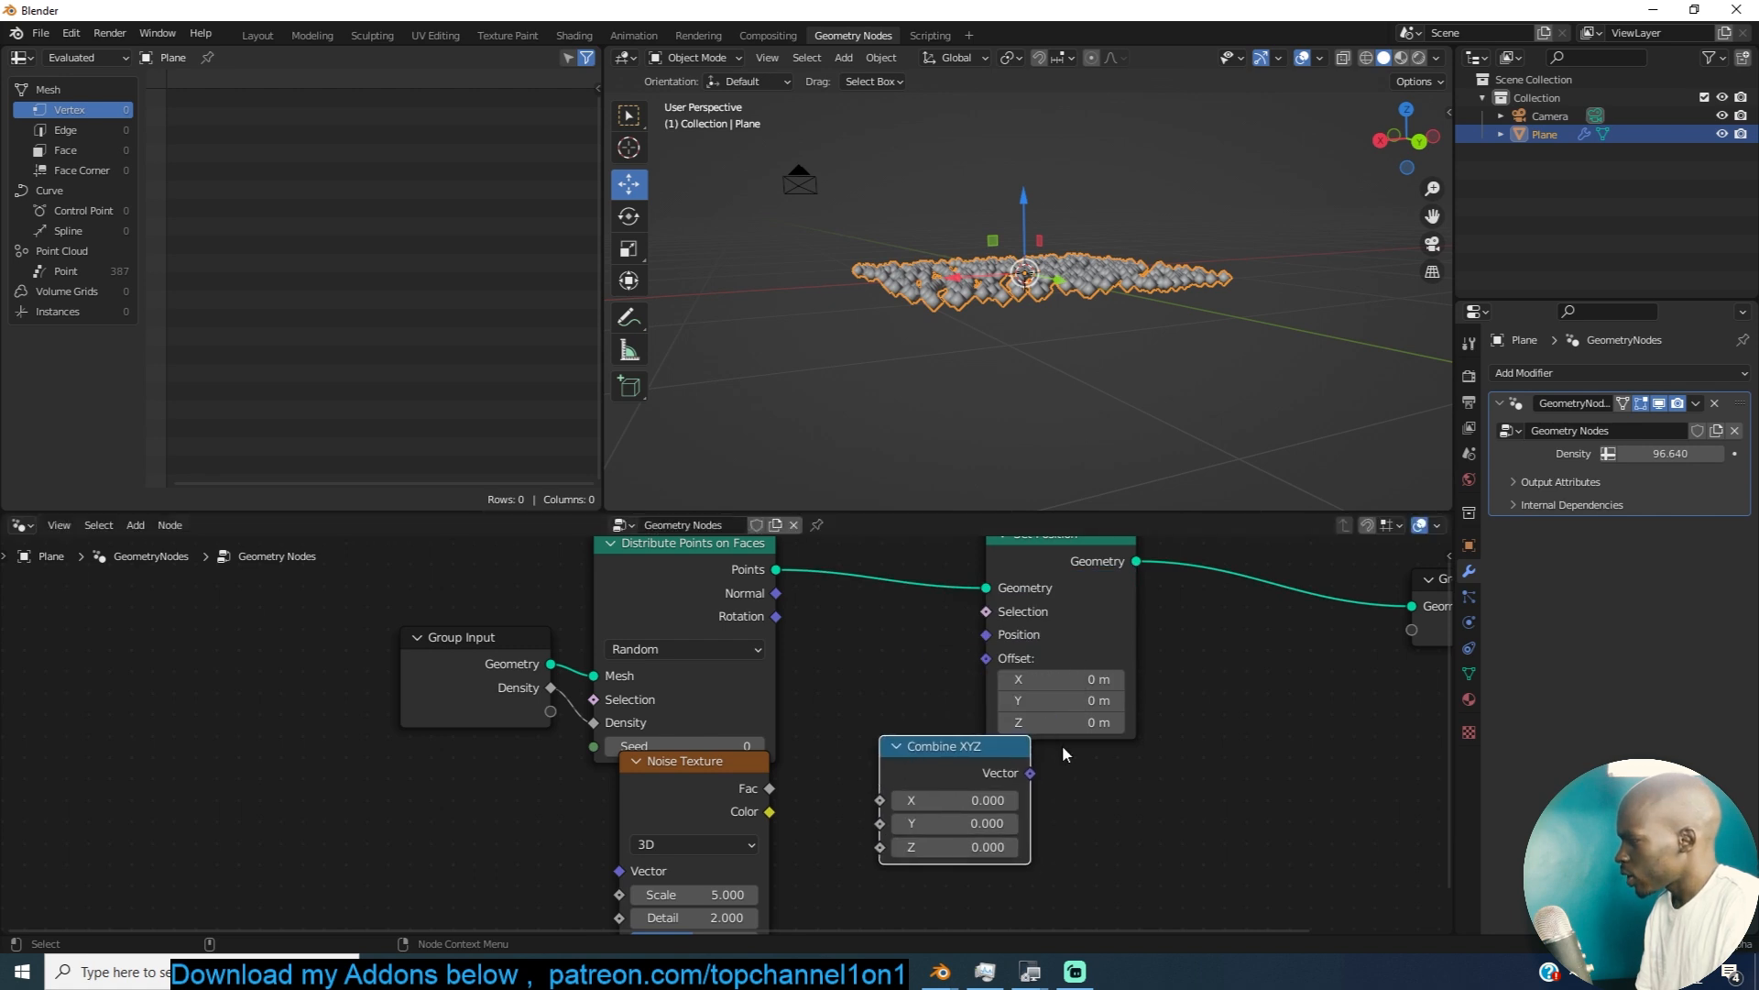
{"action": "left_click_drag", "start_coordinate": [1031, 773], "coordinate": [986, 658]}
{"action": "left_click_drag", "start_coordinate": [669, 801], "coordinate": [880, 847]}
{"action": "middle_click_drag", "start_coordinate": [976, 469], "coordinate": [1039, 365]}
{"action": "middle_click_drag", "start_coordinate": [845, 710], "coordinate": [1170, 624]}
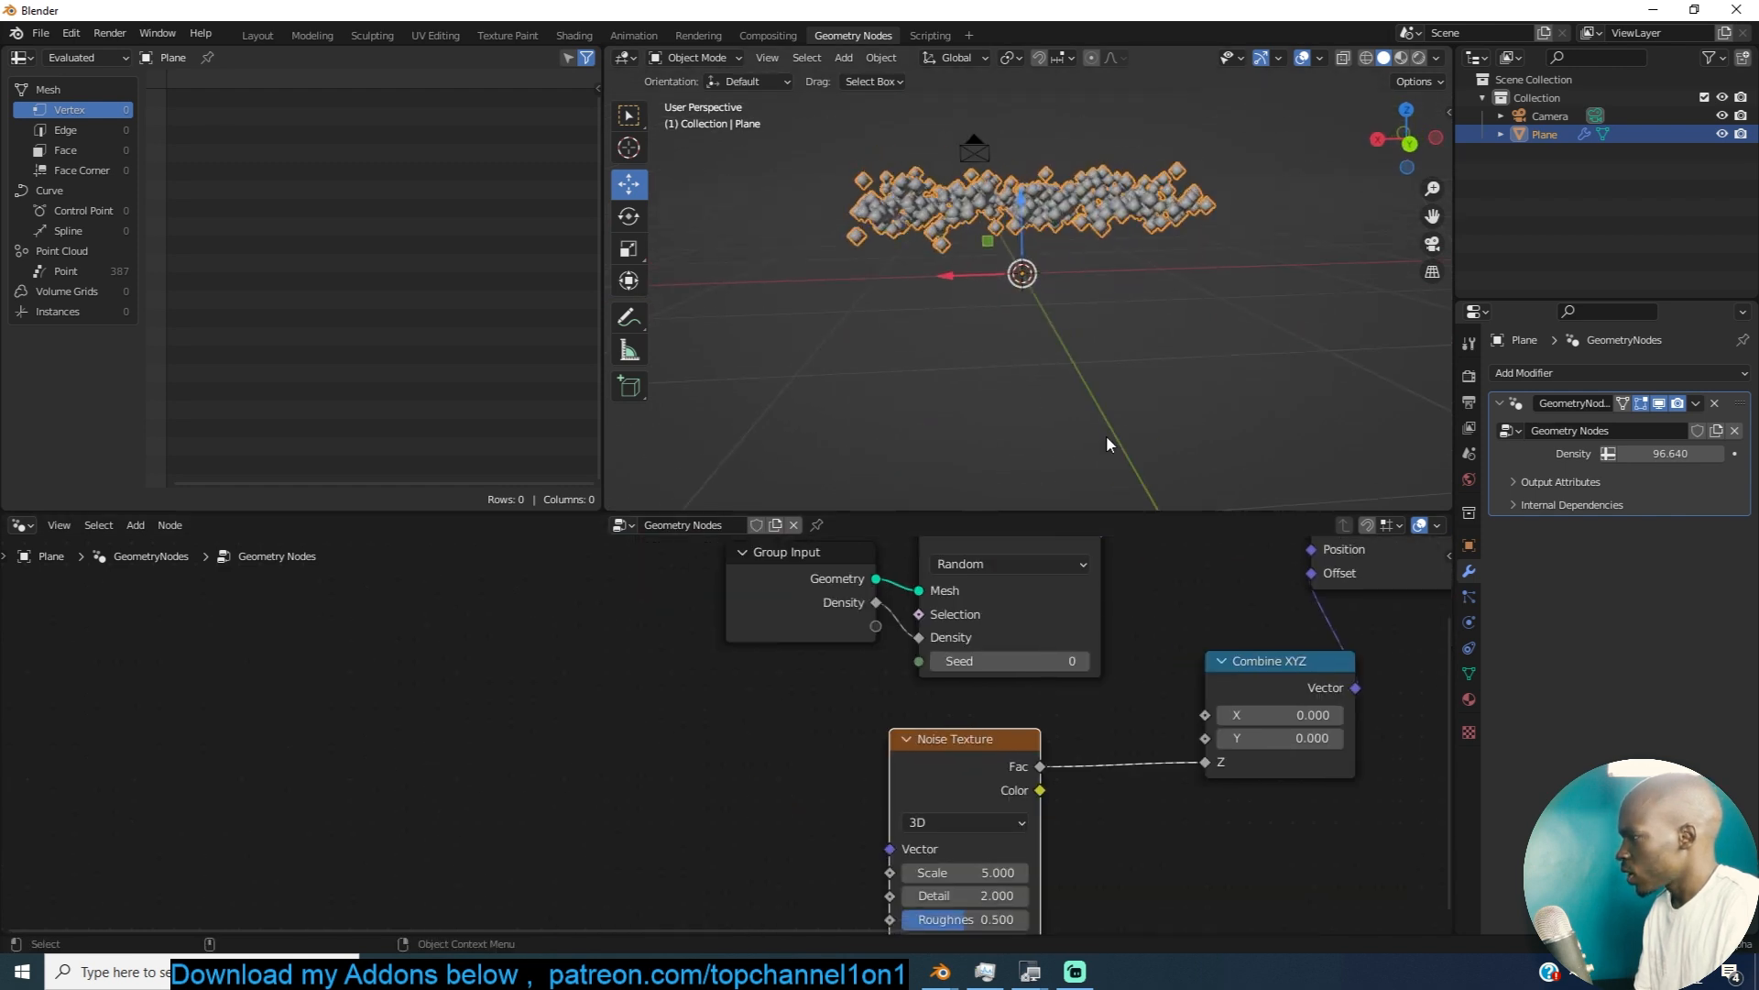
Step: Insert a Math node between Noise Texture and Combine XYZ and set its operation to Subtract
{"action": "left_click_drag", "start_coordinate": [957, 765], "coordinate": [794, 773]}
{"action": "key", "text": "shift+a"}
{"action": "left_click", "coordinate": [840, 552]}
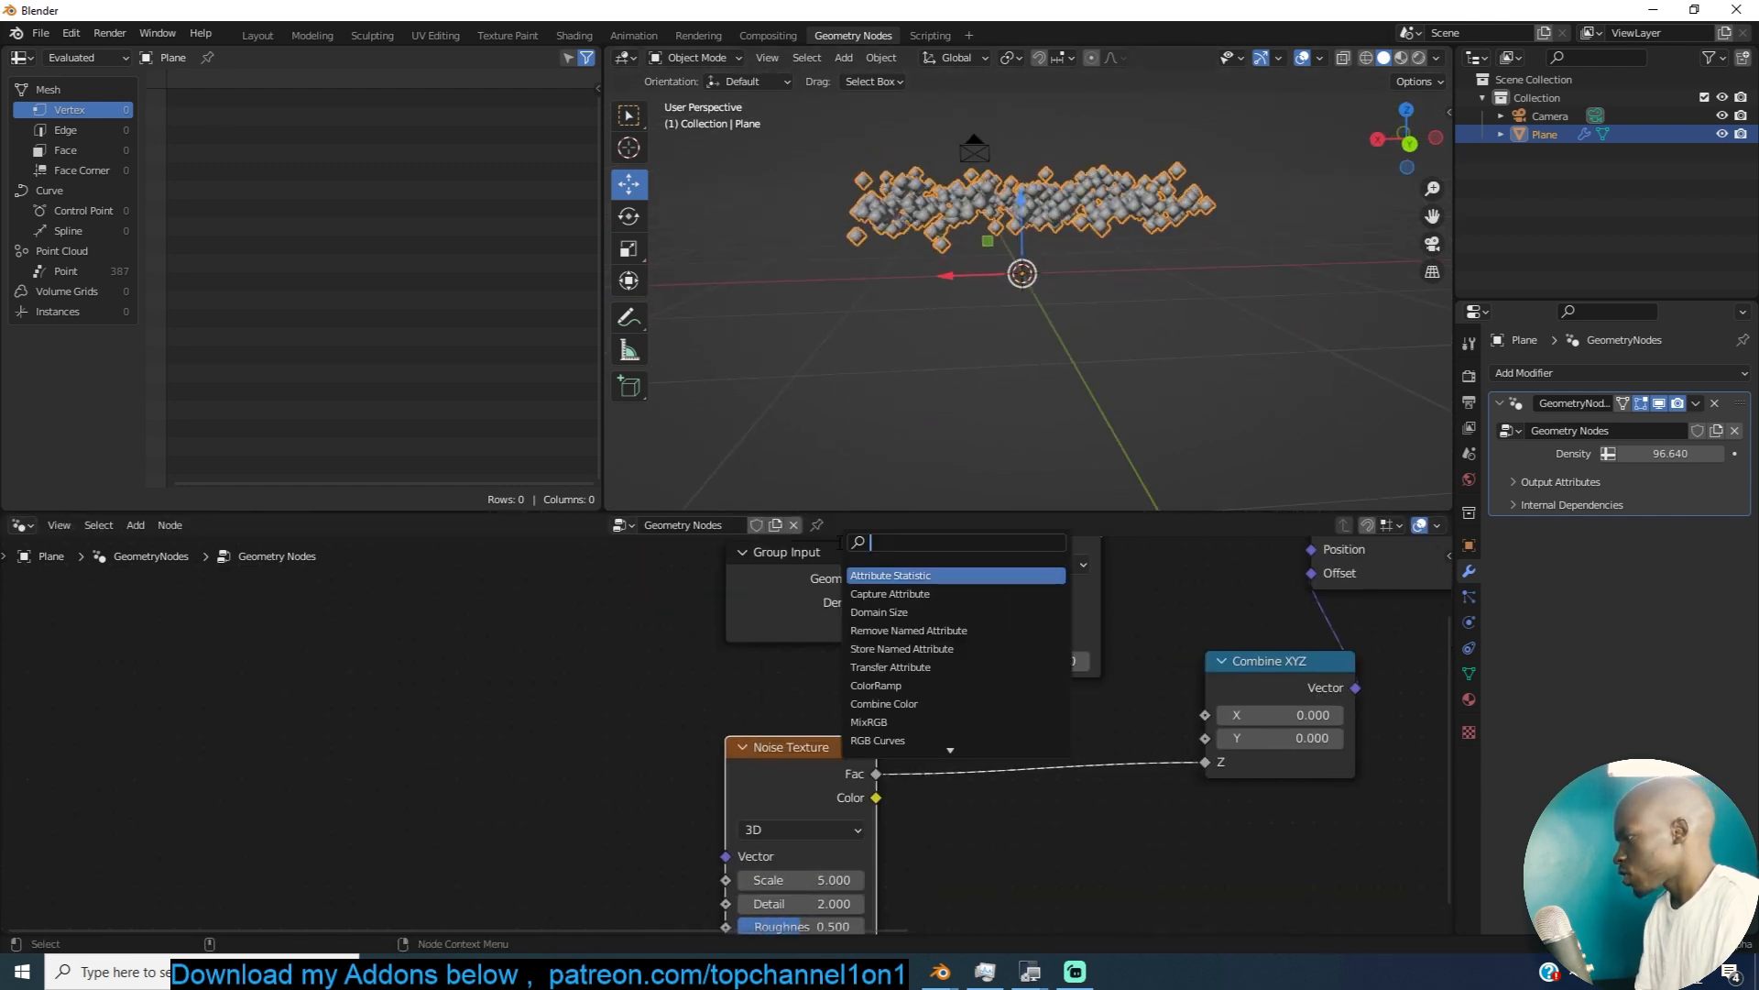
{"action": "type", "text": "math"}
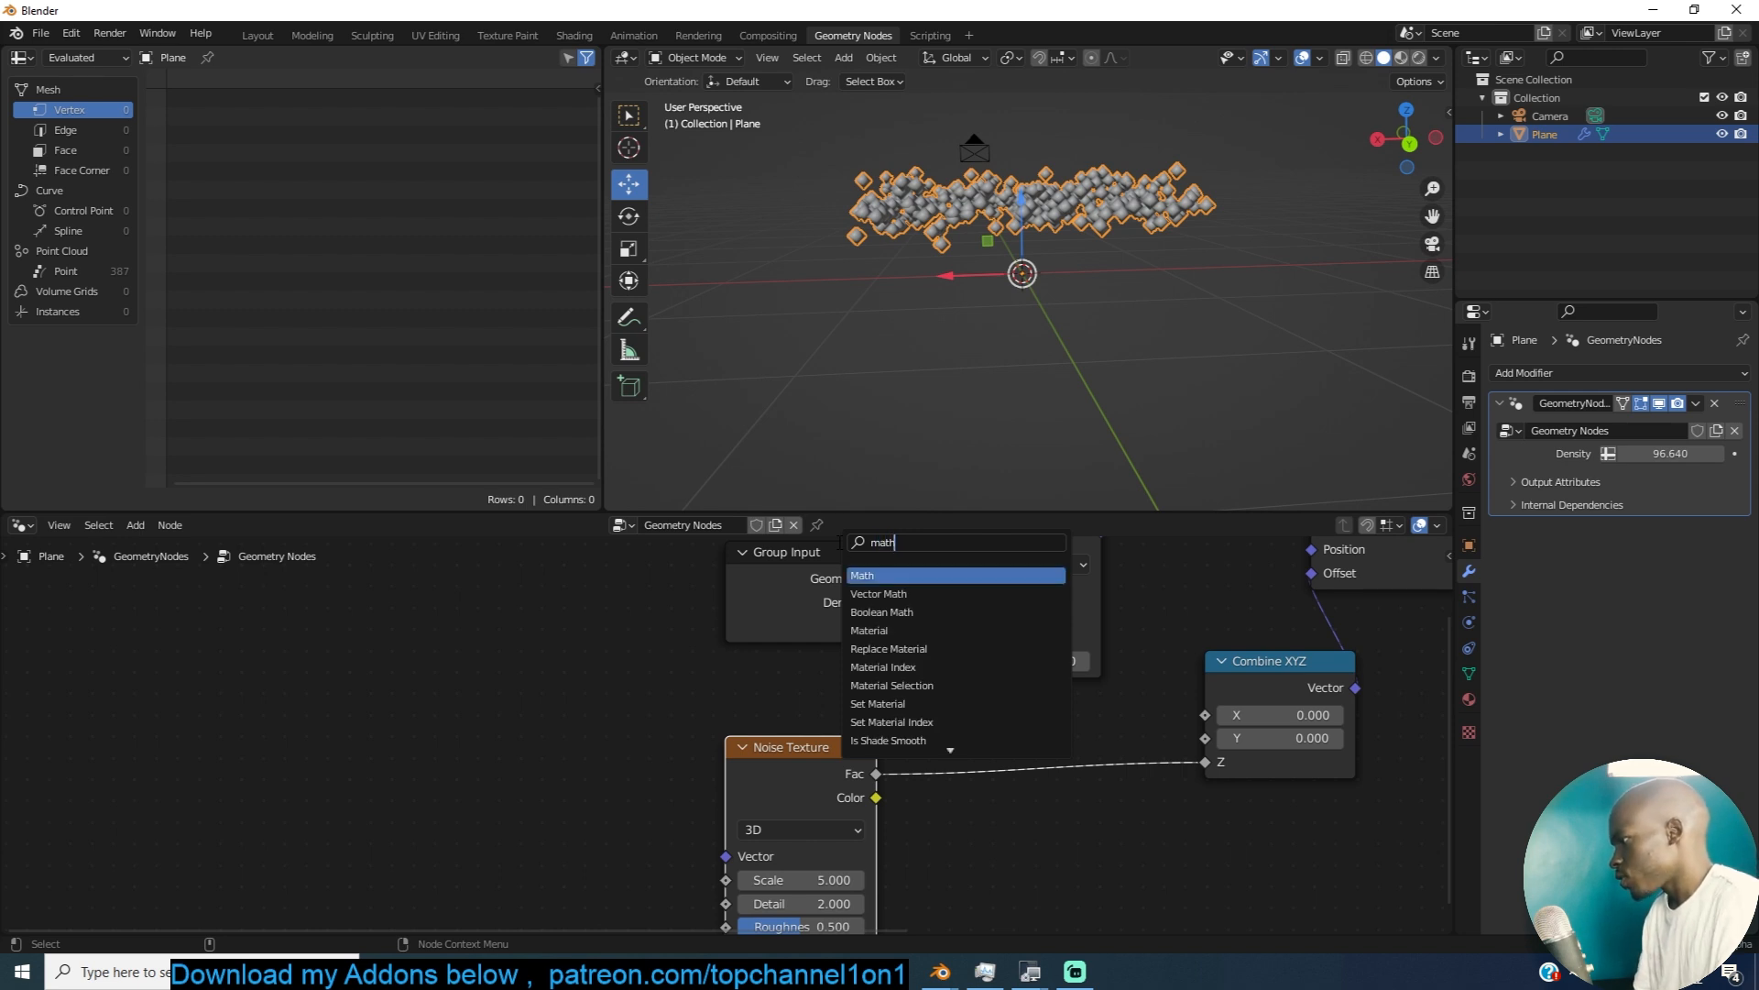
{"action": "left_click", "coordinate": [923, 579]}
{"action": "left_click", "coordinate": [1048, 777]}
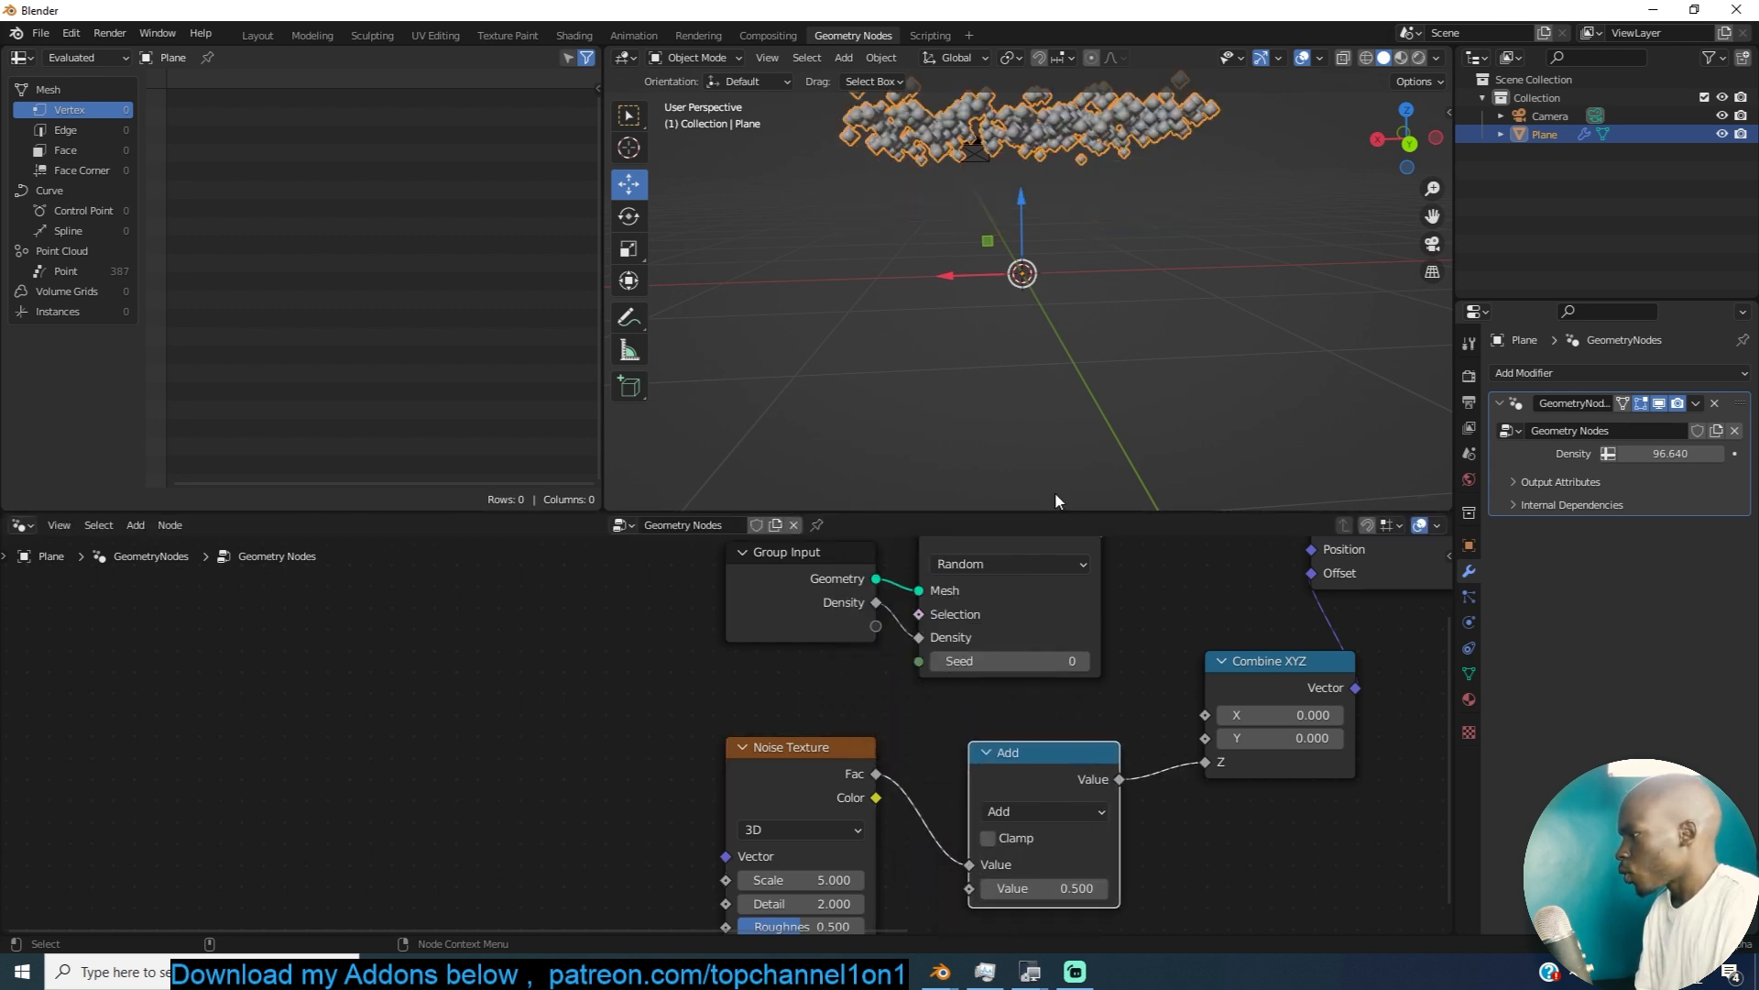
{"action": "left_click", "coordinate": [1044, 812]}
{"action": "left_click", "coordinate": [470, 614]}
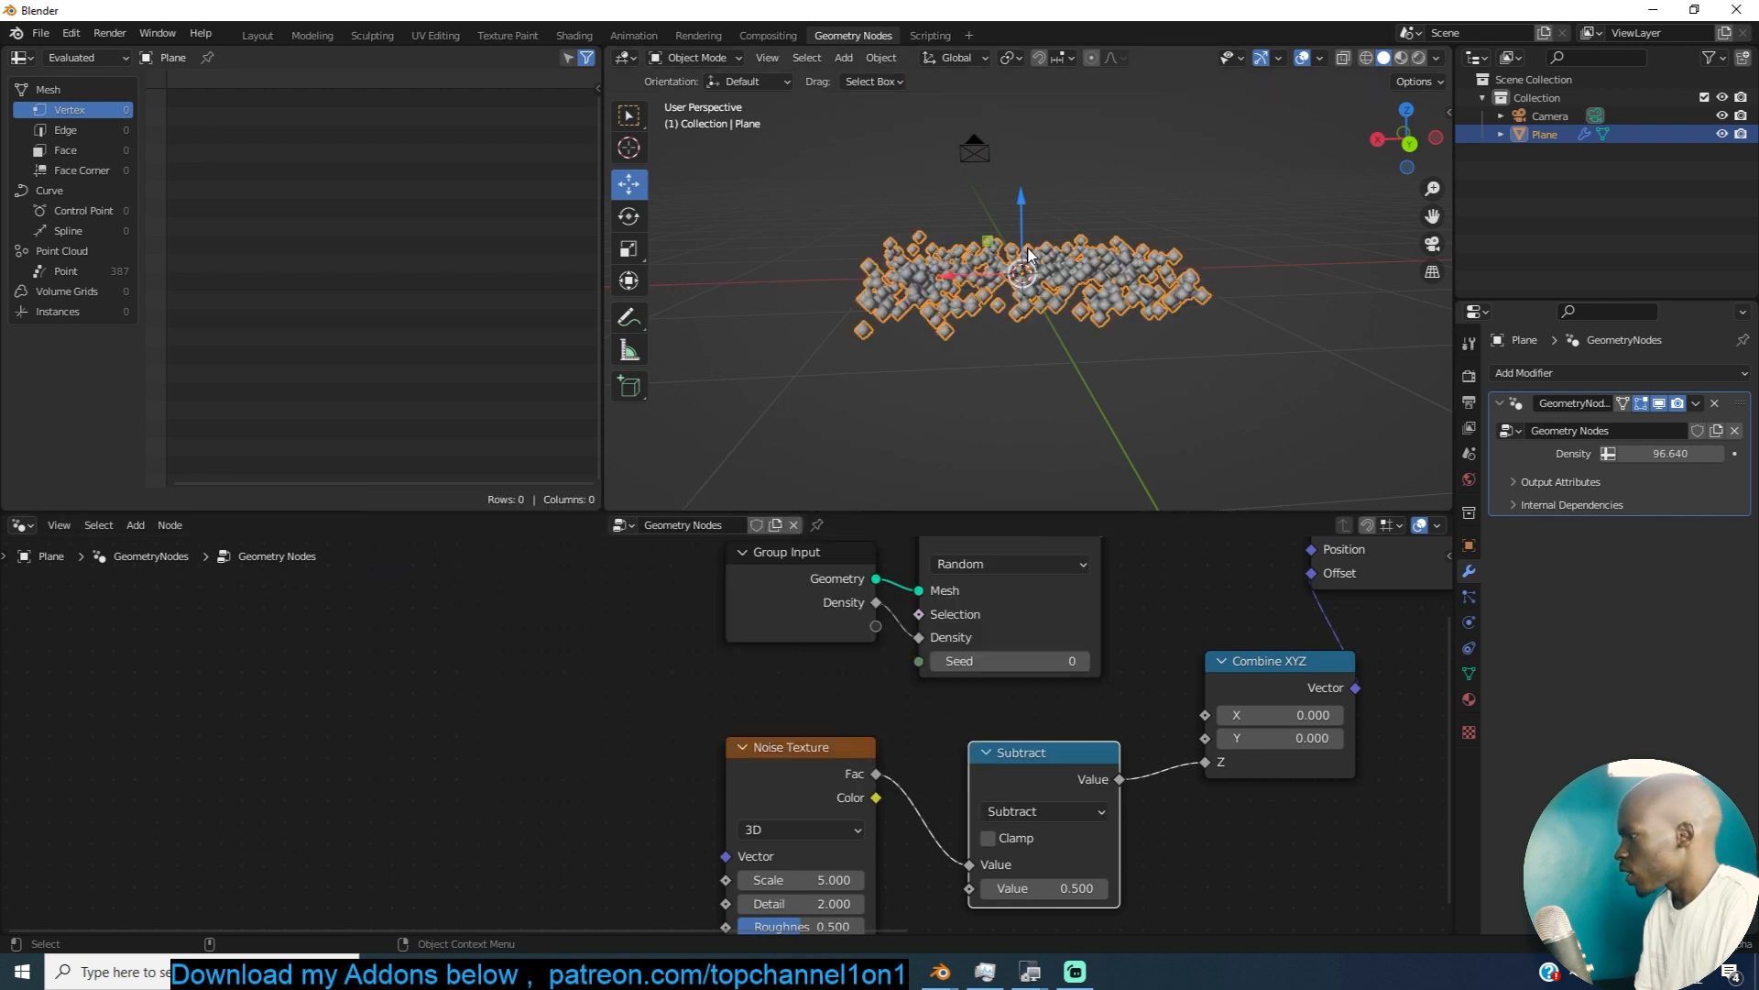
Step: Duplicate the Subtract node onto the link to Combine XYZ, change the copy to Multiply, and set its value to 4.500
{"action": "middle_click_drag", "start_coordinate": [1008, 261], "coordinate": [1019, 261]}
{"action": "middle_click_drag", "start_coordinate": [1207, 766], "coordinate": [1236, 719]}
{"action": "left_click_drag", "start_coordinate": [789, 766], "coordinate": [664, 757]}
{"action": "middle_click_drag", "start_coordinate": [1118, 275], "coordinate": [1040, 233]}
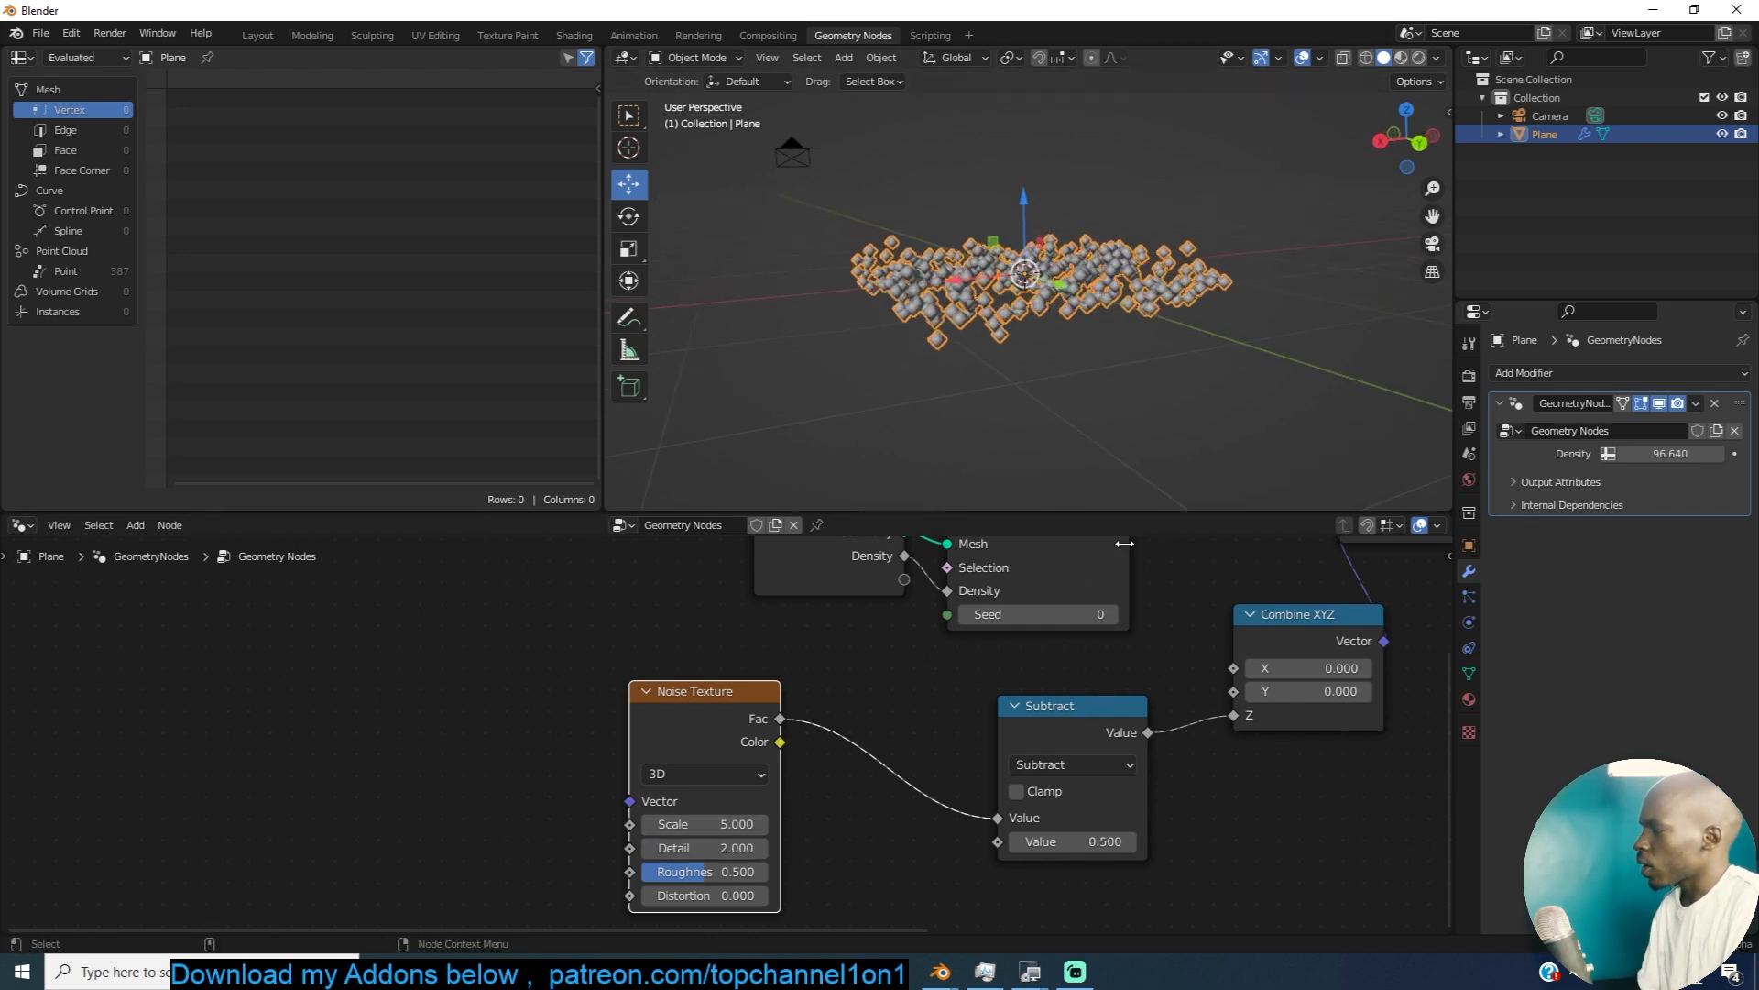
{"action": "left_click_drag", "start_coordinate": [1076, 704], "coordinate": [960, 682]}
{"action": "key", "text": "shift+d"}
{"action": "left_click", "coordinate": [1195, 679]}
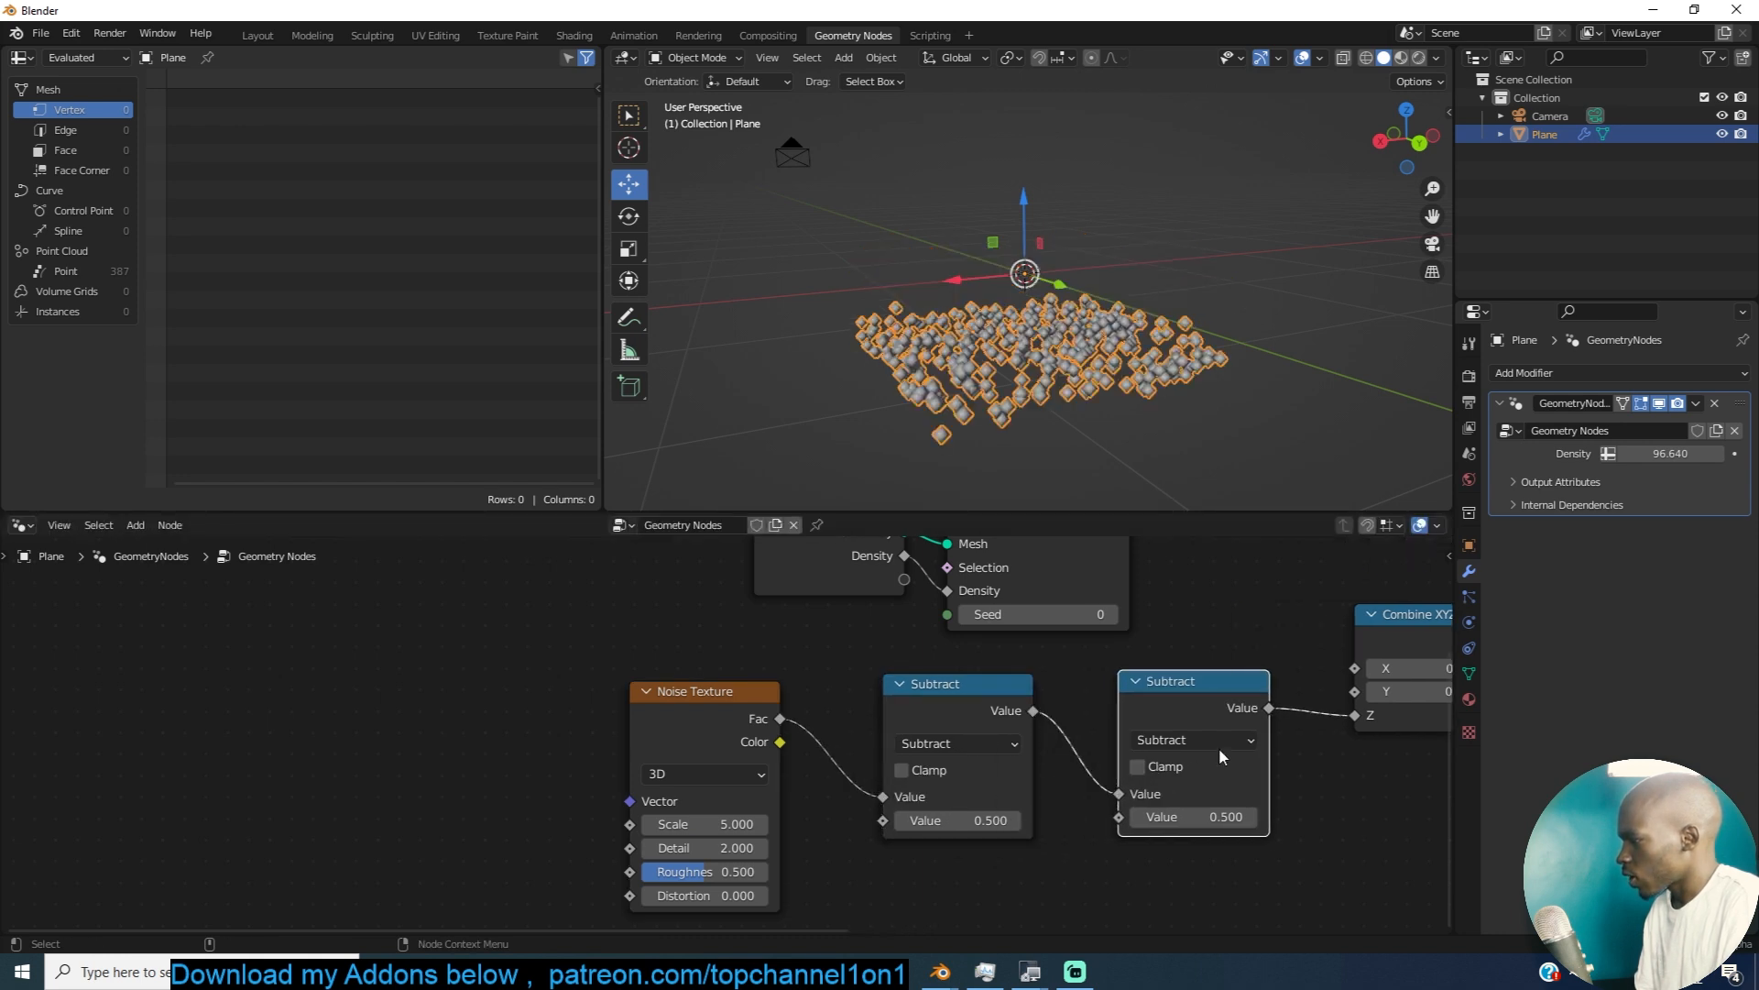
{"action": "left_click", "coordinate": [1211, 743]}
{"action": "left_click", "coordinate": [652, 515]}
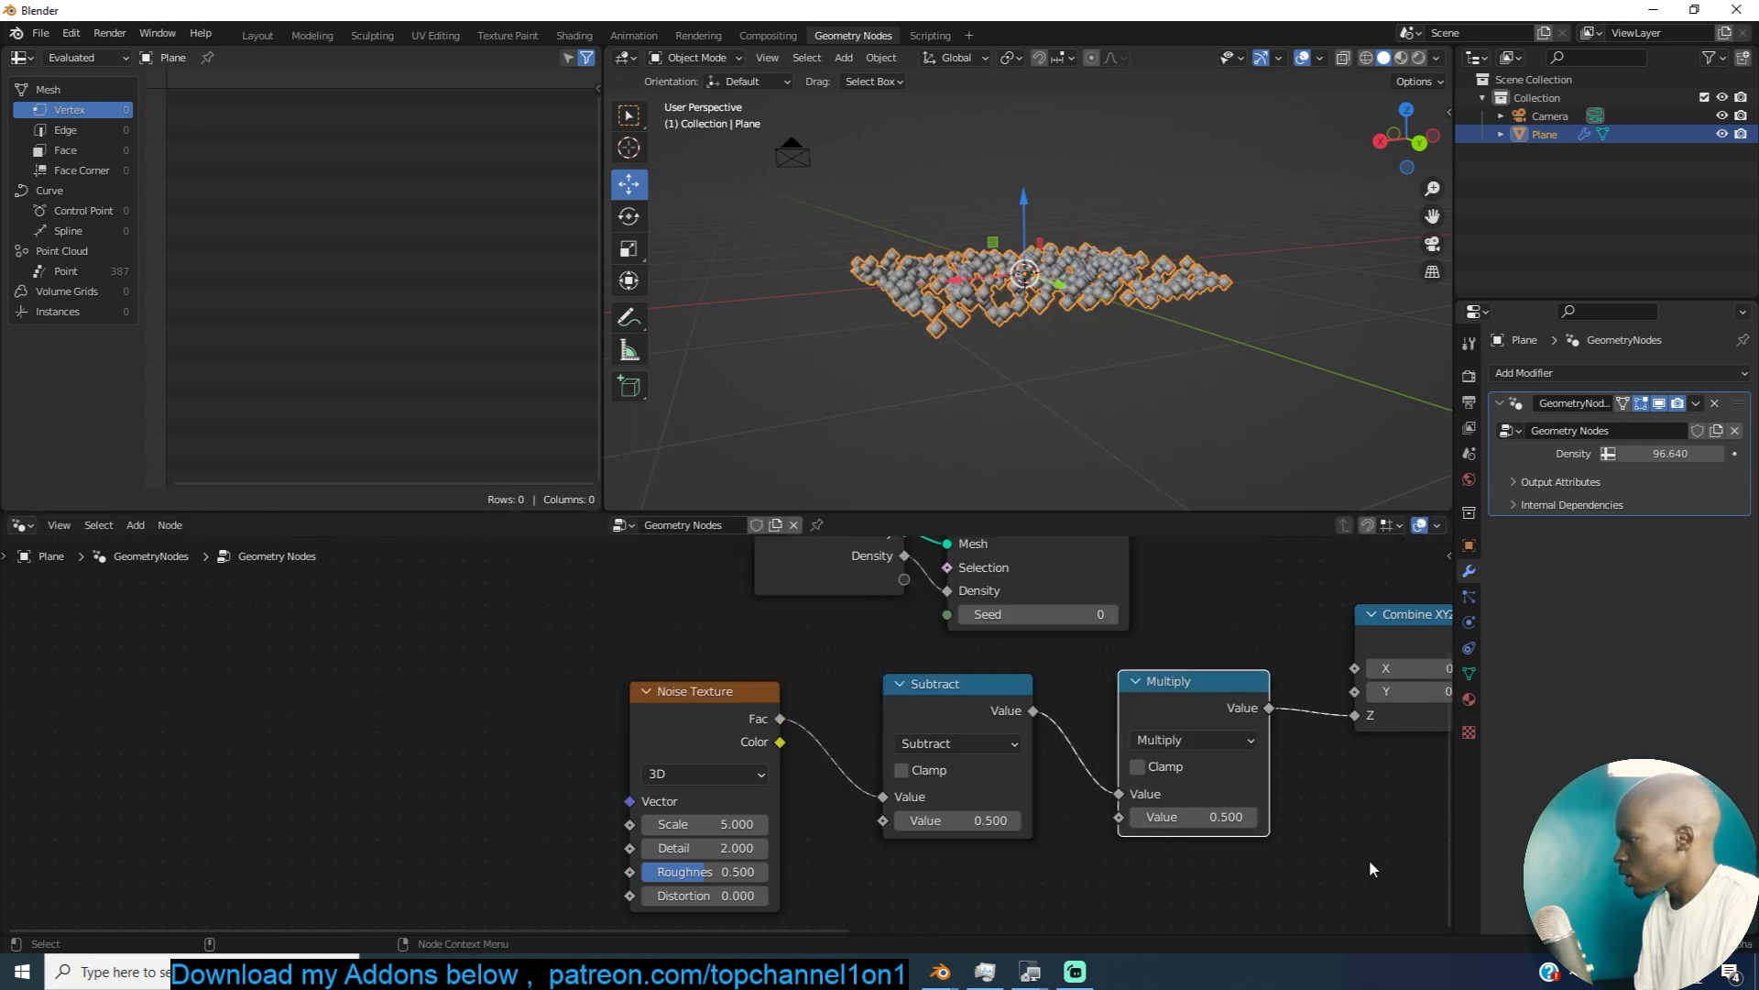
{"action": "left_click_drag", "start_coordinate": [1208, 825], "coordinate": [1269, 810]}
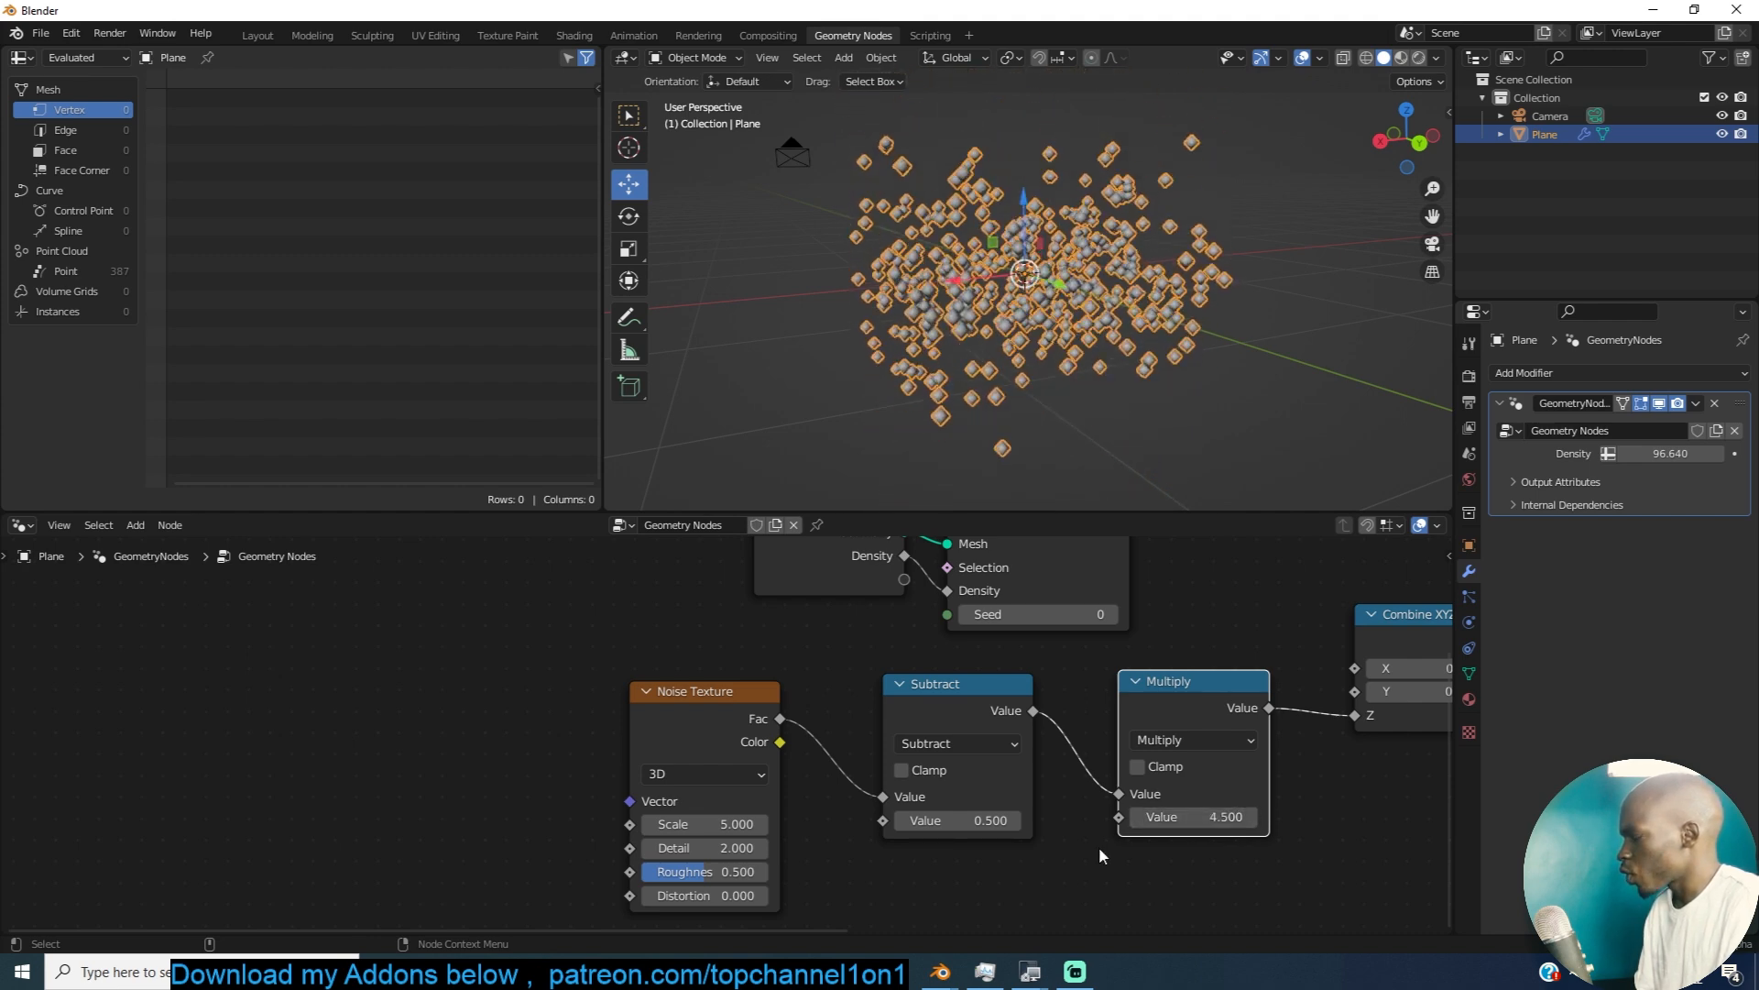
Step: Switch to the finished rain.blend file and try different Rain offset scale values on the rain object
{"action": "mouse_move", "coordinate": [941, 972]}
{"action": "left_click", "coordinate": [860, 865]}
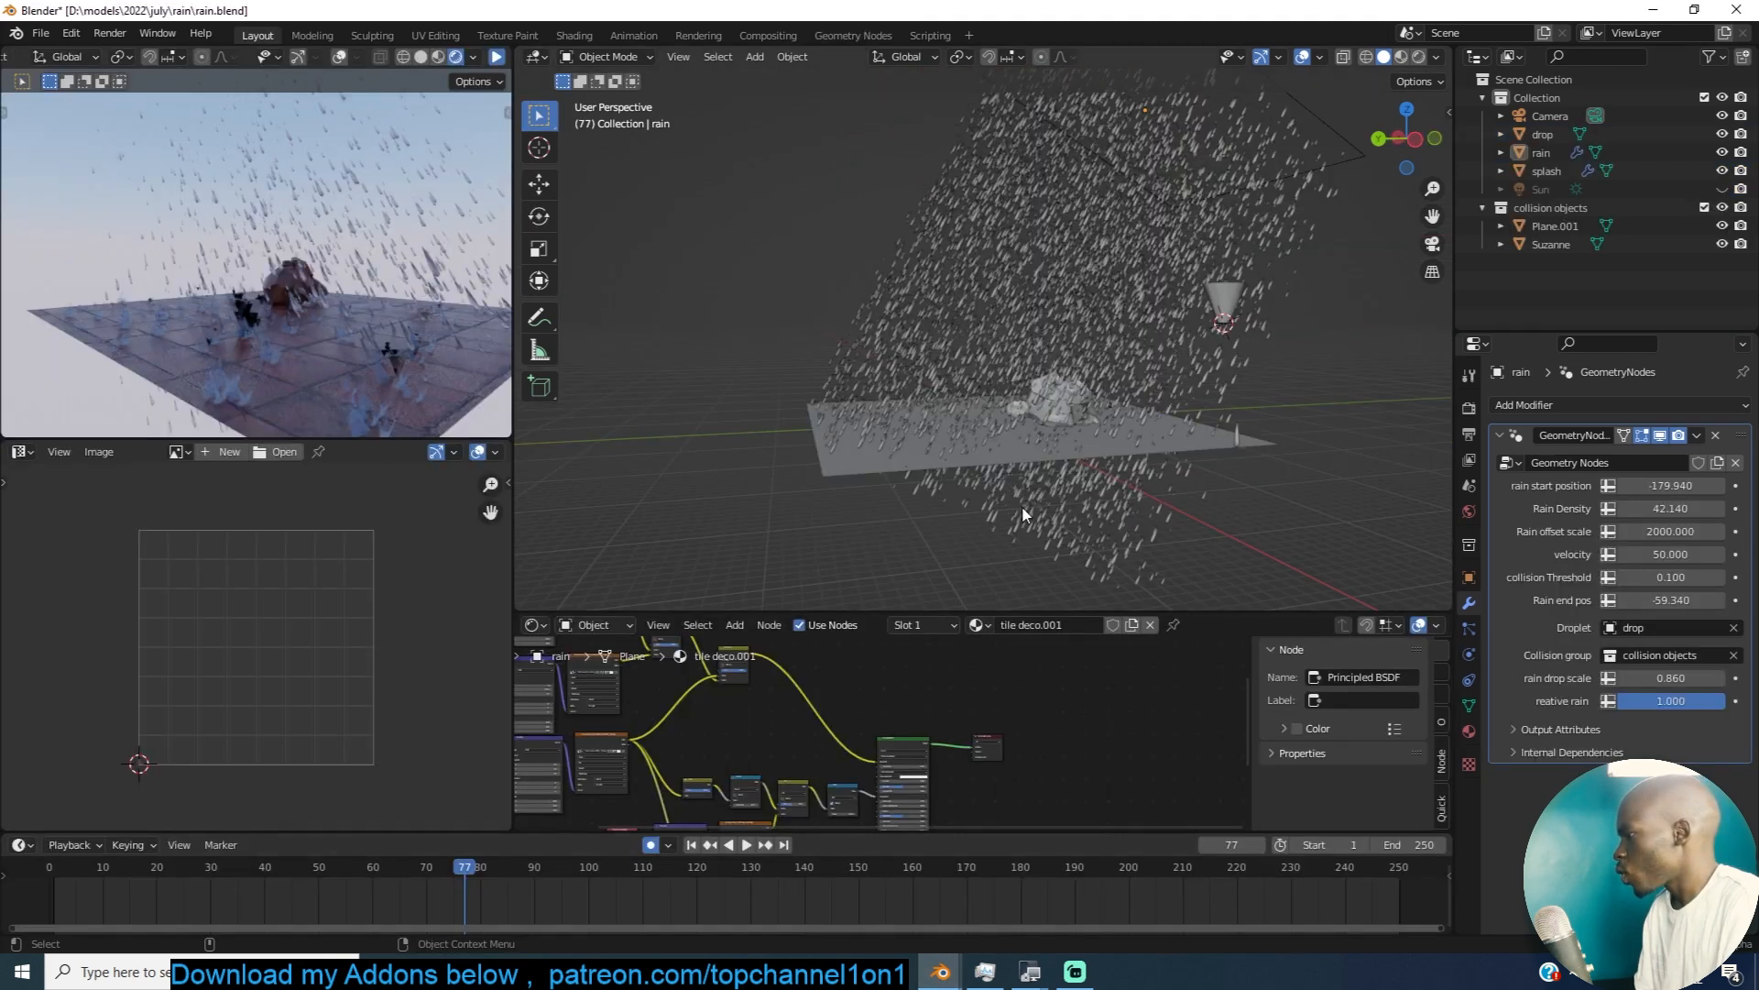
{"action": "left_click", "coordinate": [1133, 389]}
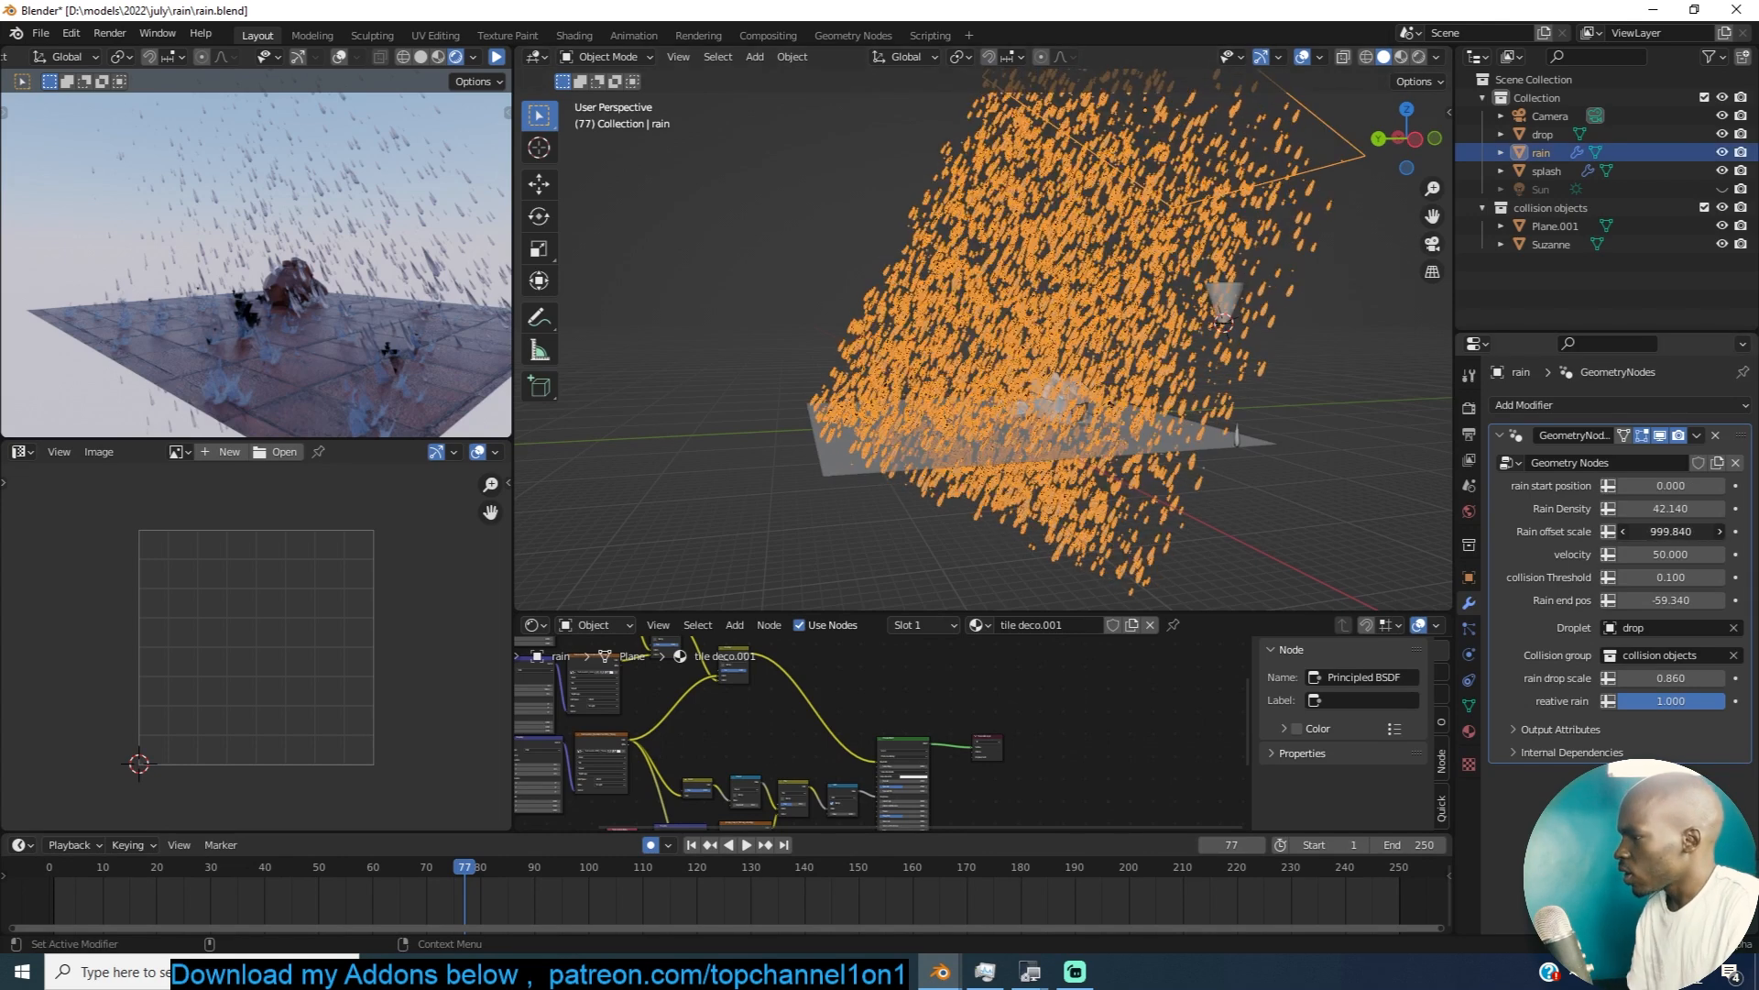
{"action": "left_click_drag", "start_coordinate": [1679, 532], "coordinate": [1668, 532]}
{"action": "left_click", "coordinate": [1679, 533]}
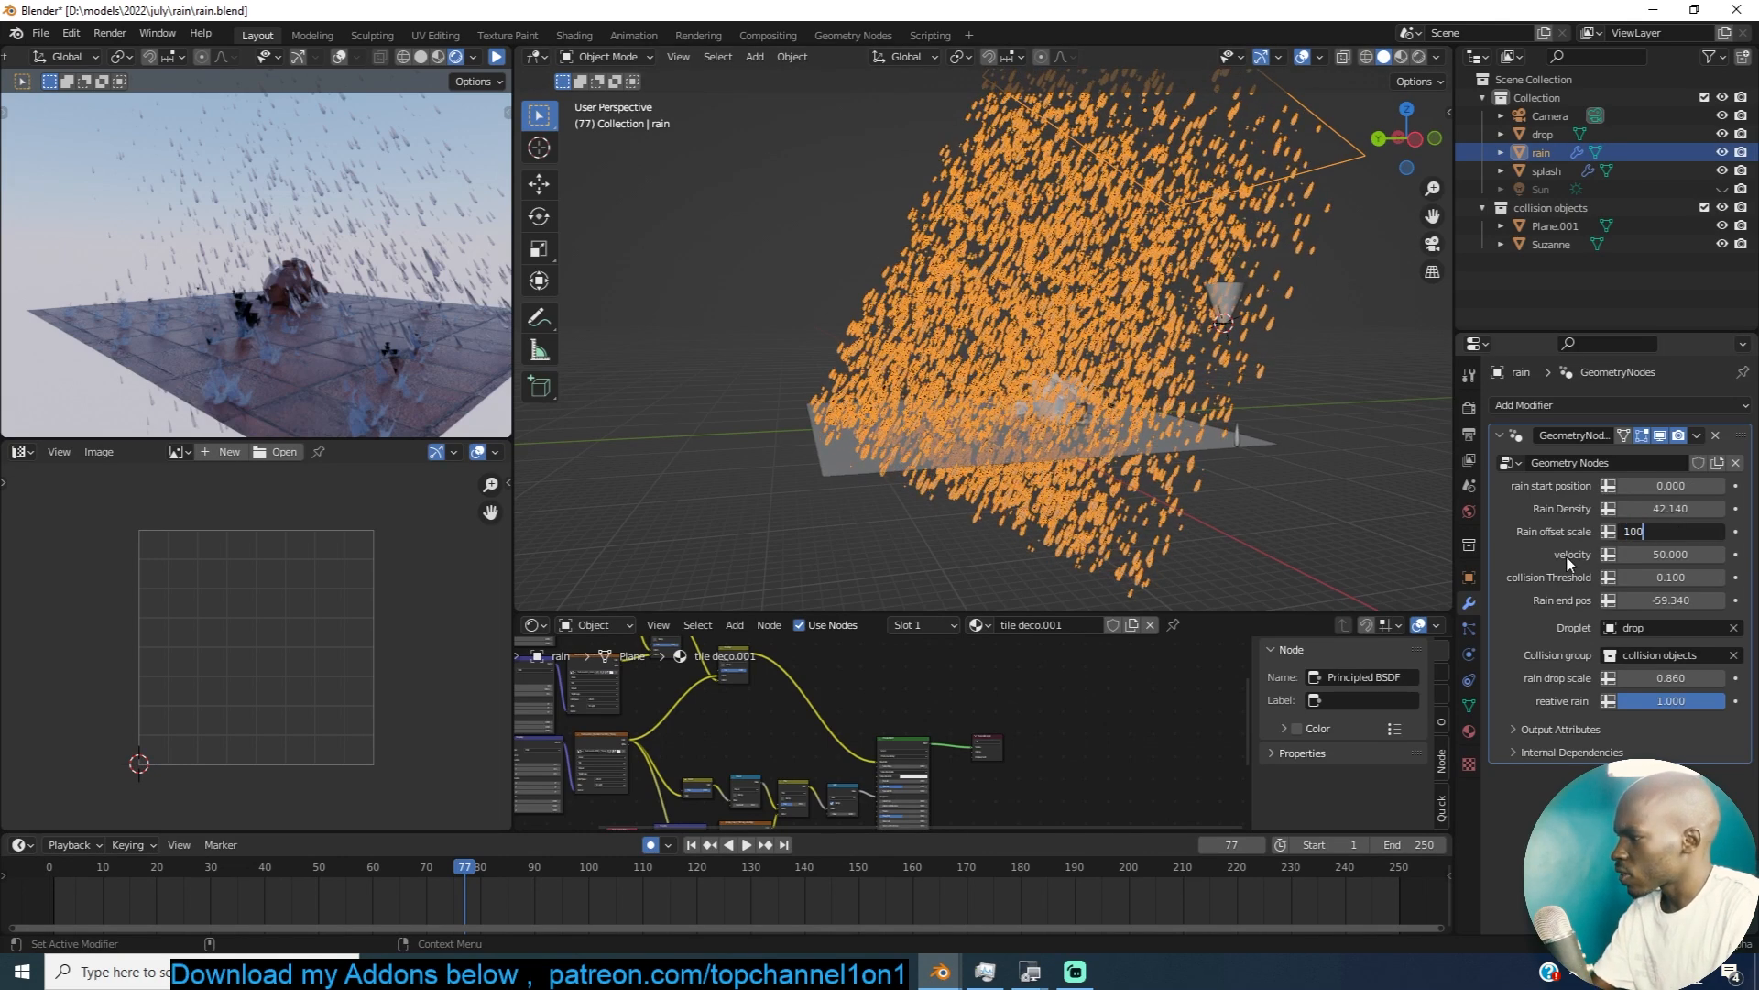
{"action": "key", "text": "Return"}
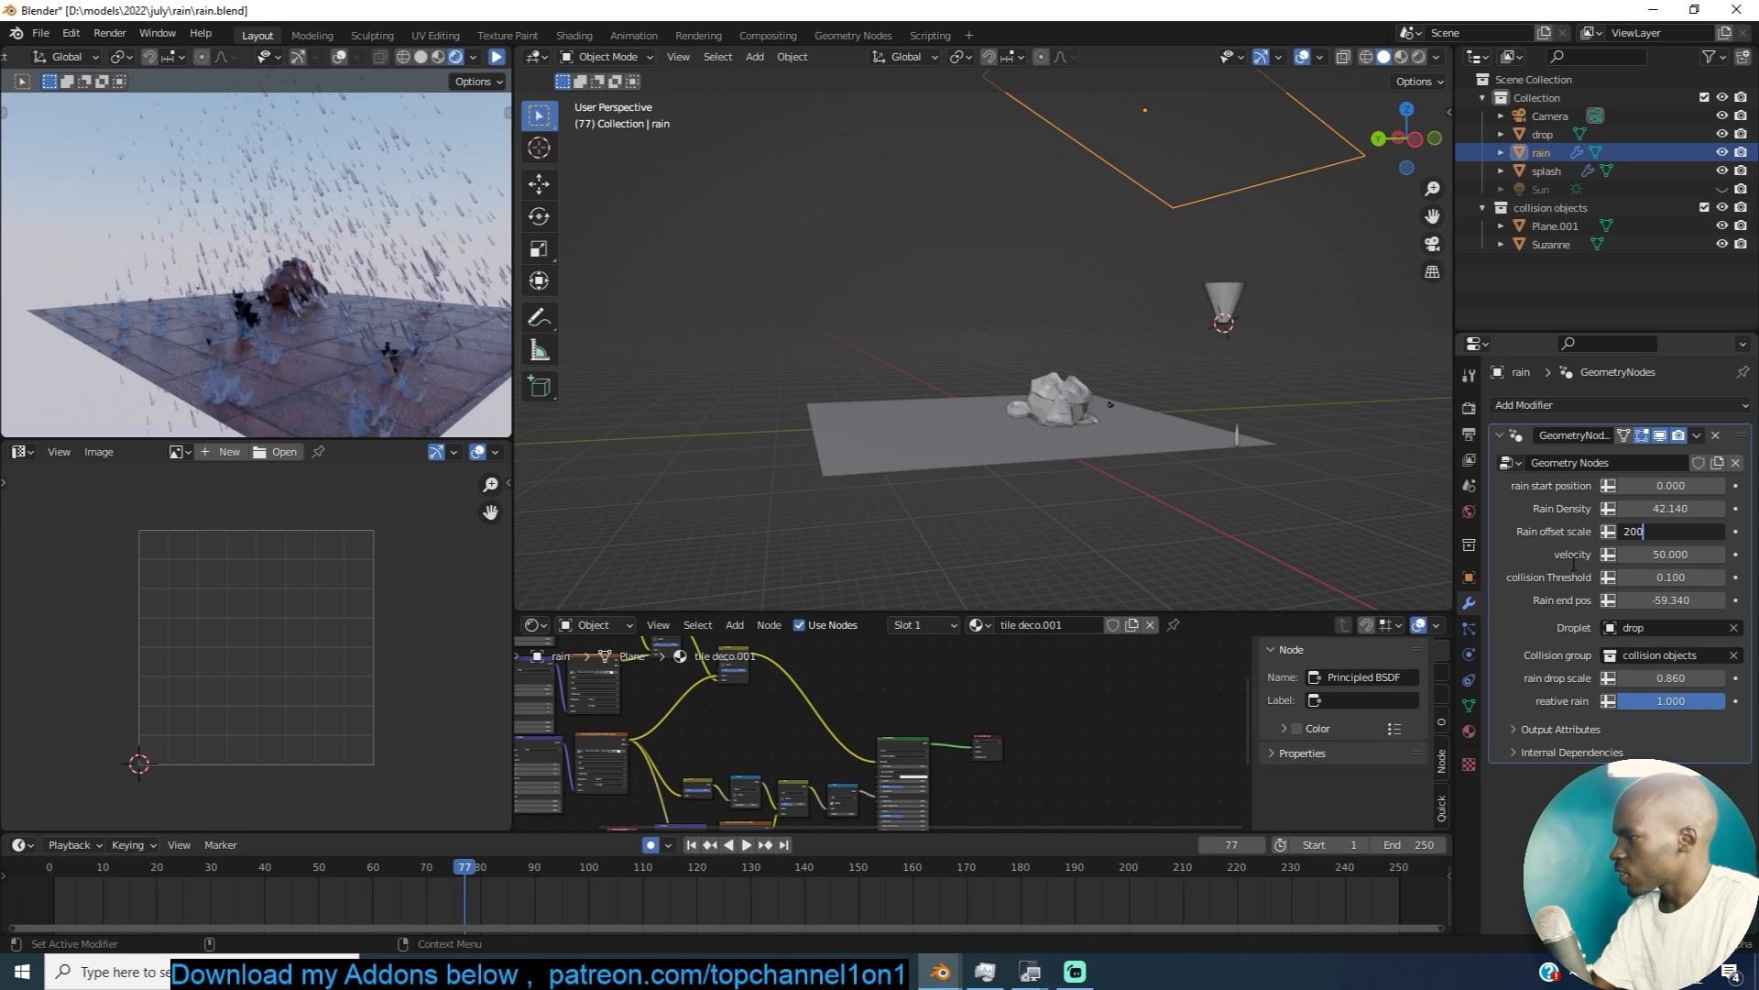
{"action": "key", "text": "Return"}
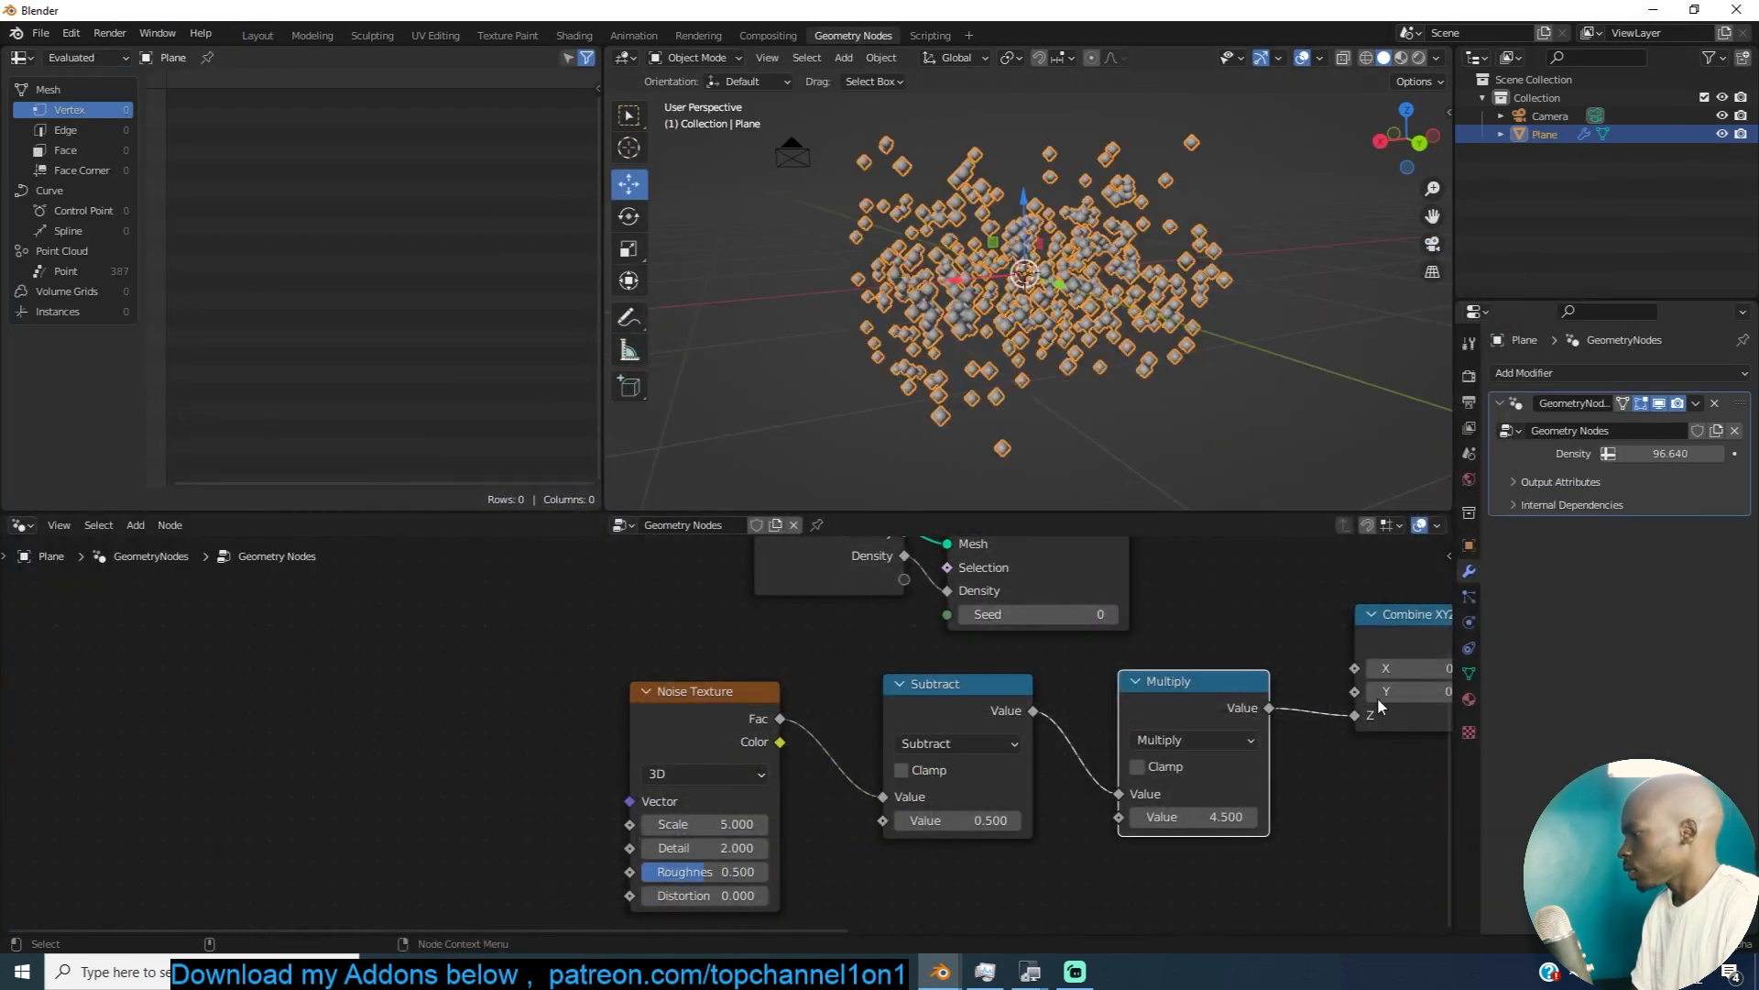
Step: Back in the new scene, expose the Multiply node's second value as a Group Input parameter
{"action": "scroll", "coordinate": [1377, 699], "scroll_direction": "down", "scroll_amount": 6}
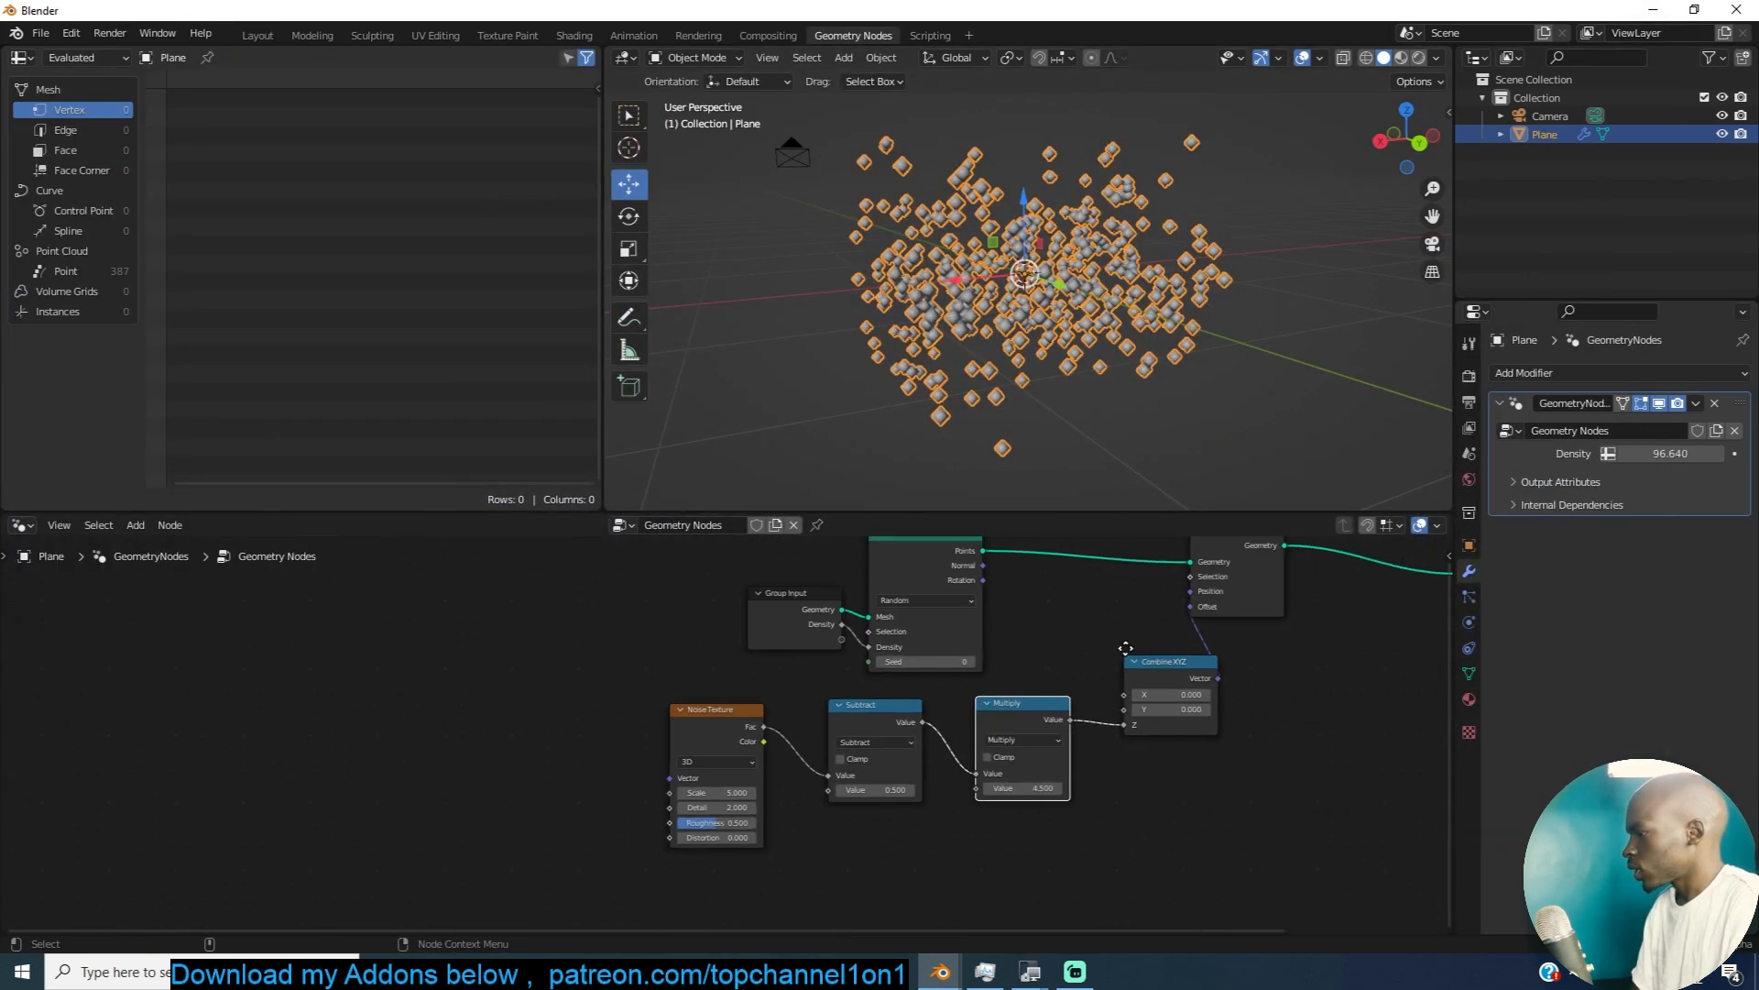
{"action": "middle_click_drag", "start_coordinate": [1110, 641], "coordinate": [1171, 669]}
{"action": "left_click_drag", "start_coordinate": [823, 647], "coordinate": [676, 657]}
{"action": "left_click_drag", "start_coordinate": [1033, 814], "coordinate": [751, 679]}
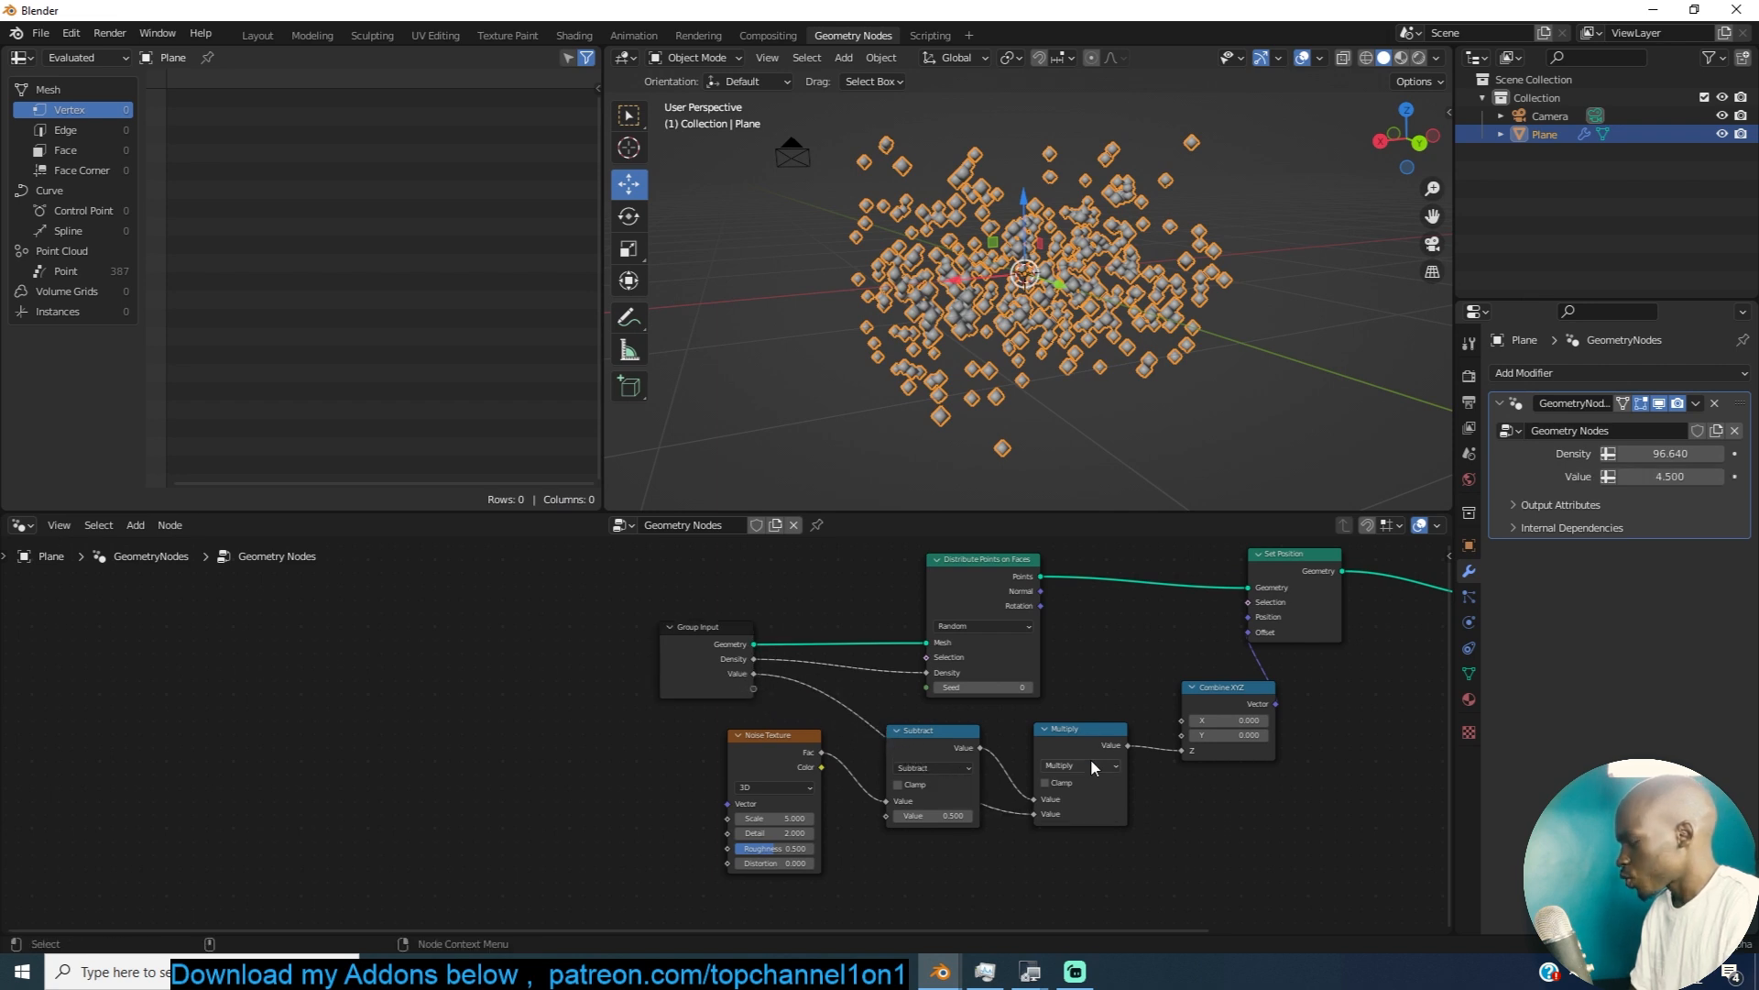
Step: Rename the group's Value input to "offset" and set it to 11.330 in the plane's modifier
{"action": "key", "text": "n"}
{"action": "left_click", "coordinate": [1442, 684]}
{"action": "double_click", "coordinate": [1328, 617]}
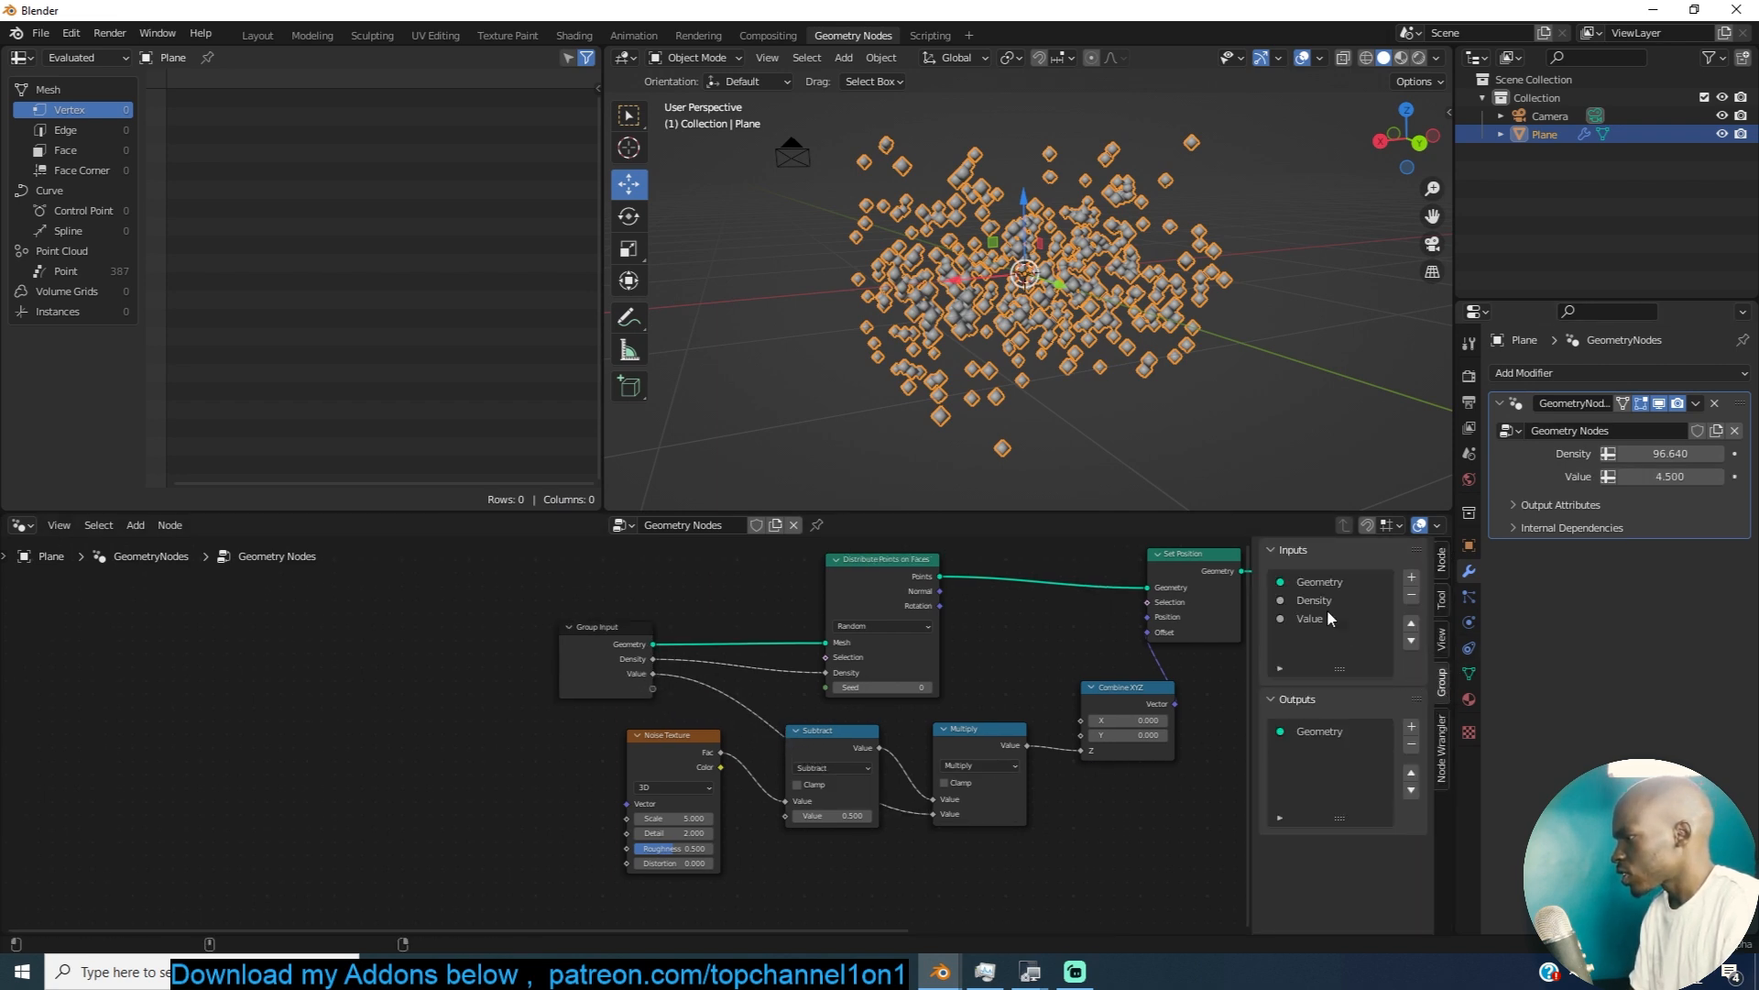
{"action": "type", "text": "offset"}
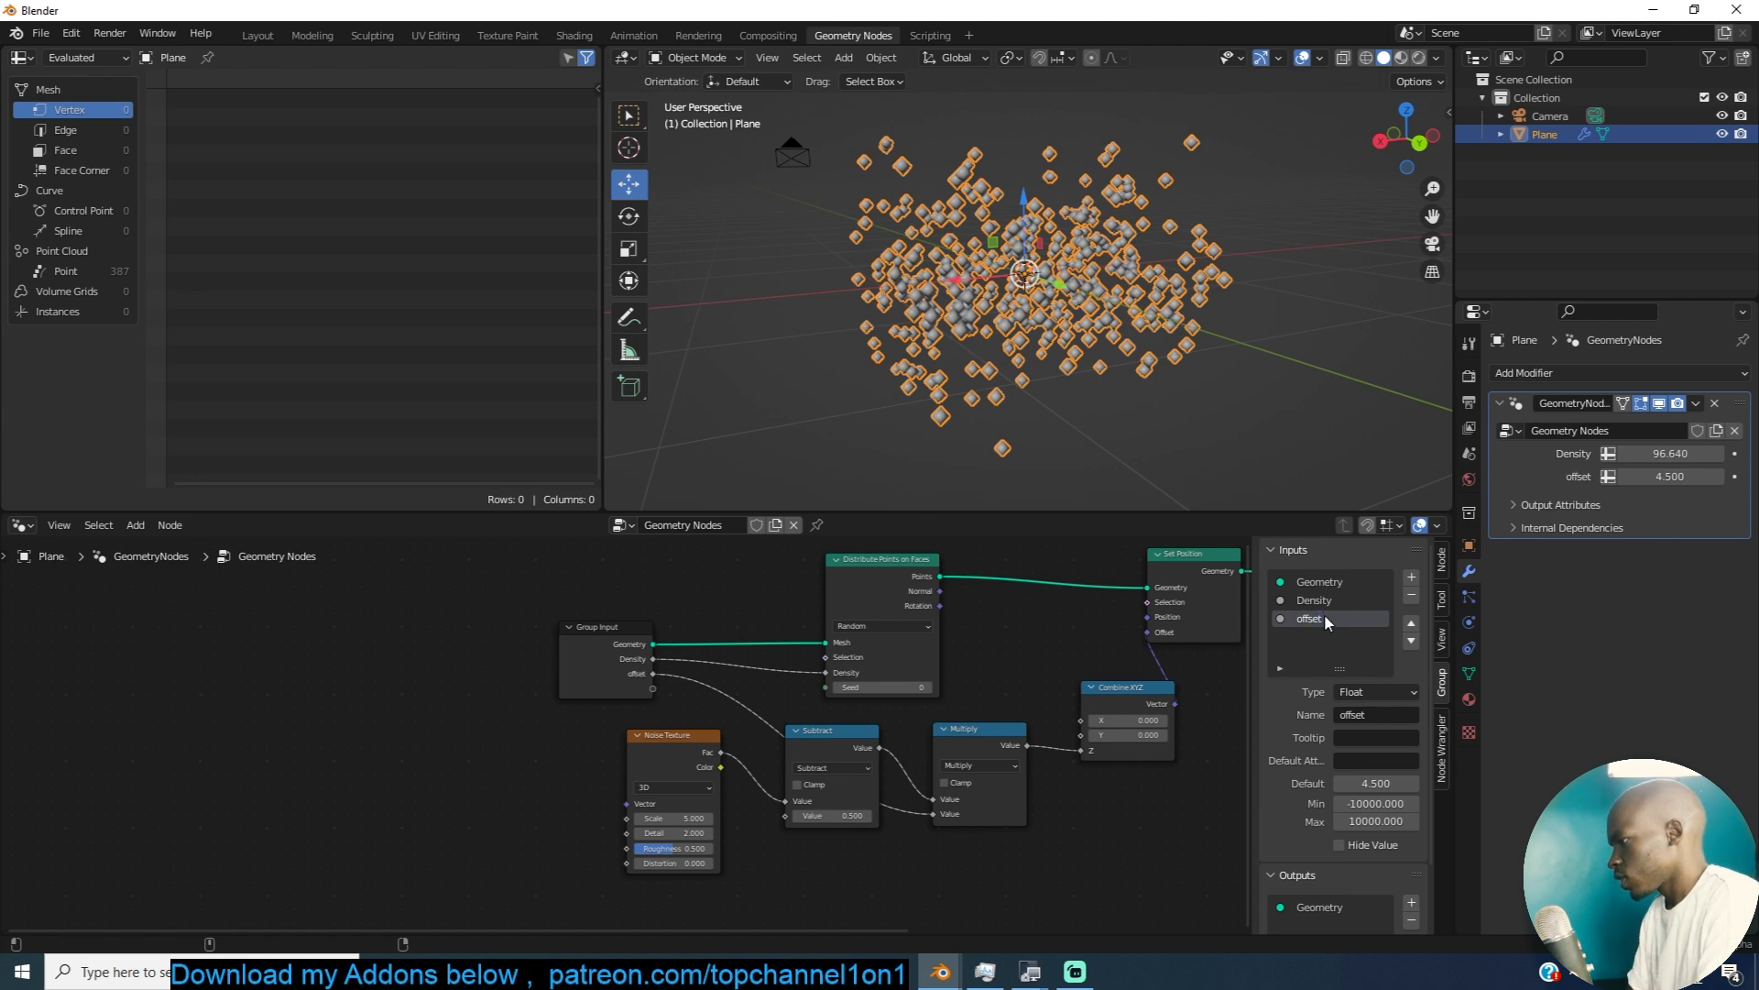
{"action": "left_click_drag", "start_coordinate": [1650, 475], "coordinate": [1728, 475]}
Step: Make room in the node tree and insert a duplicate of the Set Position node before Group Output
{"action": "scroll", "coordinate": [987, 627], "scroll_direction": "down", "scroll_amount": 2}
{"action": "middle_click_drag", "start_coordinate": [976, 477], "coordinate": [894, 372]}
{"action": "left_click_drag", "start_coordinate": [504, 646], "coordinate": [1055, 805]}
{"action": "left_click_drag", "start_coordinate": [1058, 629], "coordinate": [785, 638]}
{"action": "left_click", "coordinate": [771, 602]}
{"action": "key", "text": "shift+d"}
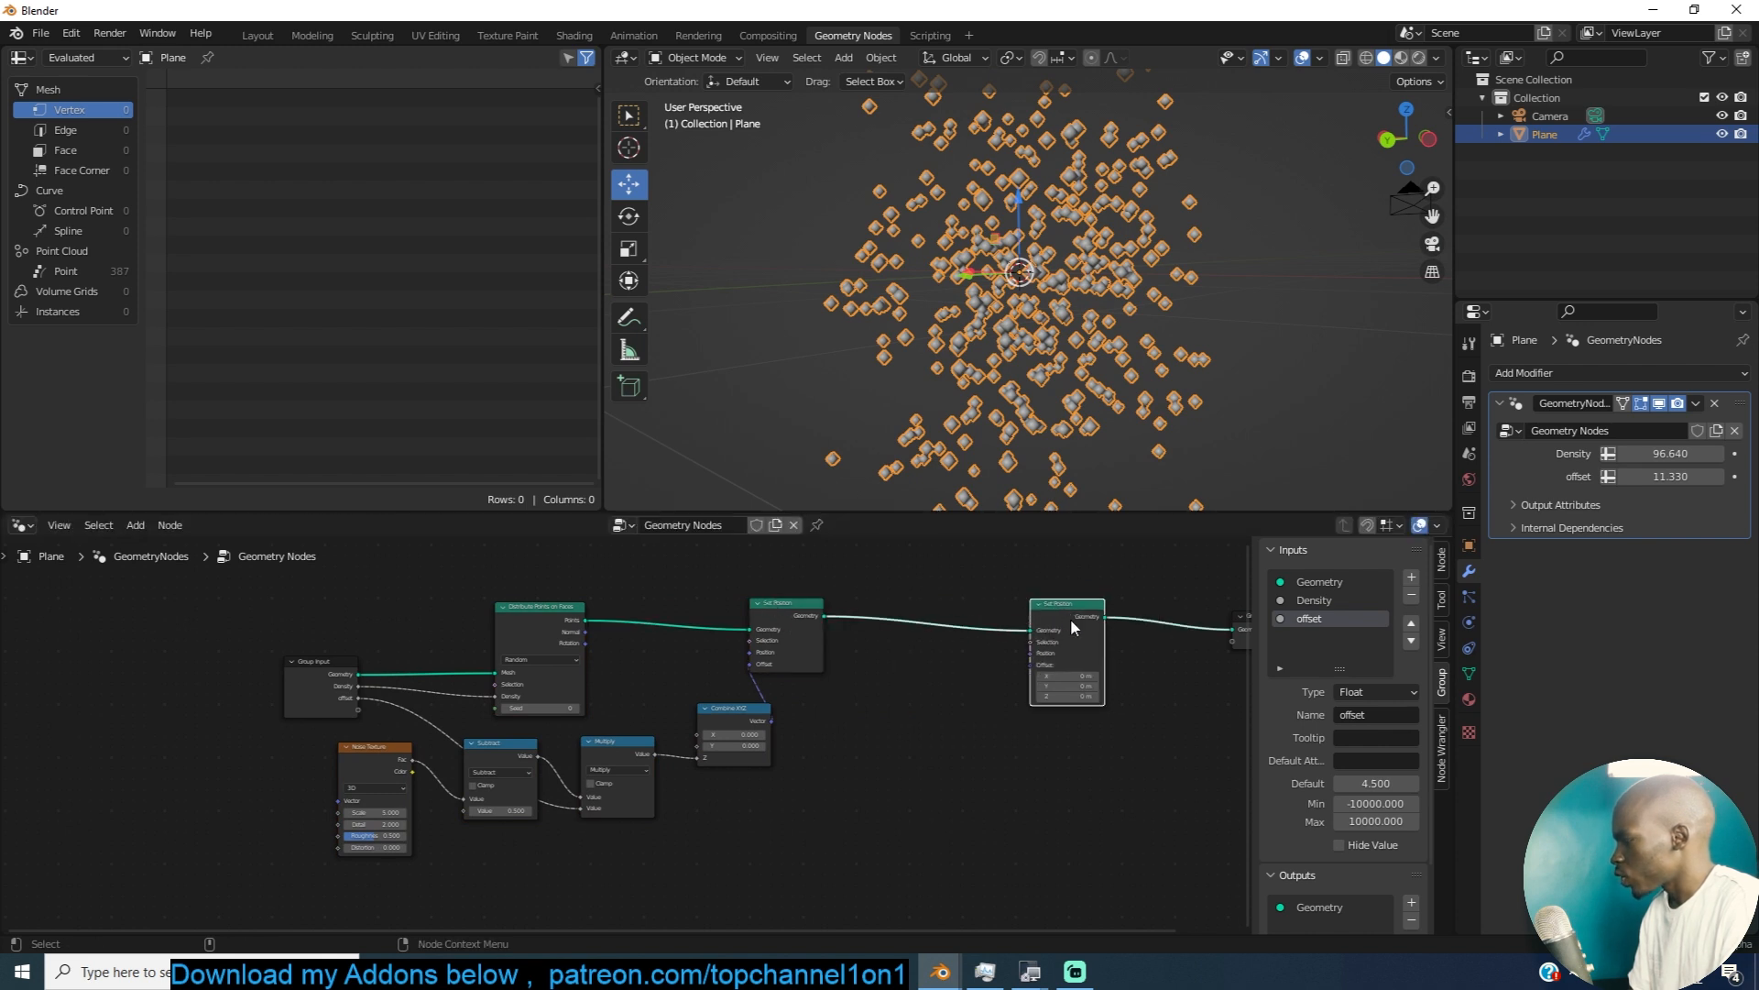
{"action": "left_click", "coordinate": [1072, 622]}
{"action": "scroll", "coordinate": [1018, 687], "scroll_direction": "up", "scroll_amount": 1}
{"action": "middle_click_drag", "start_coordinate": [1001, 708], "coordinate": [992, 643]}
{"action": "key", "text": "shift+a"}
{"action": "left_click", "coordinate": [931, 555]}
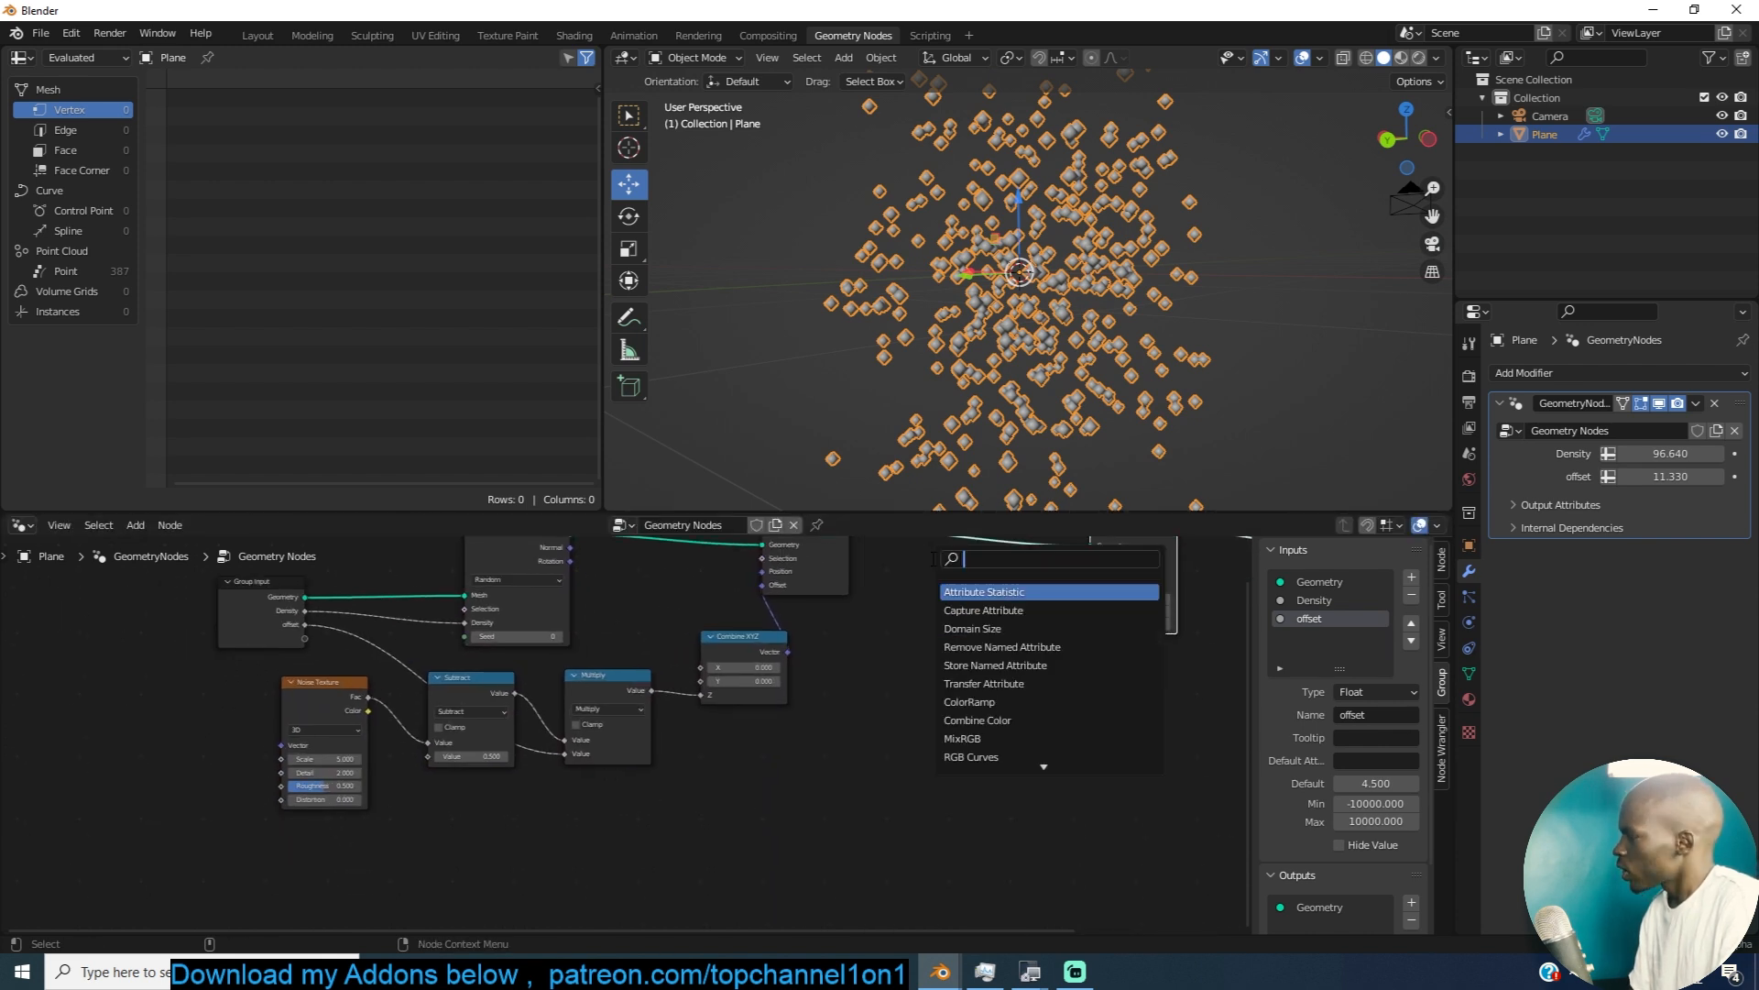
{"action": "left_click", "coordinate": [887, 686]}
{"action": "left_click", "coordinate": [887, 686]}
Step: Try shifting the points with the Z offset of the second Set Position node, and cancel the change
{"action": "middle_click_drag", "start_coordinate": [867, 690], "coordinate": [671, 763]}
{"action": "scroll", "coordinate": [830, 682], "scroll_direction": "up", "scroll_amount": 2}
{"action": "mouse_move", "coordinate": [1033, 676]}
{"action": "left_mouse_down"}
{"action": "mouse_move", "coordinate": [1081, 677]}
{"action": "mouse_move", "coordinate": [1003, 677]}
{"action": "mouse_move", "coordinate": [1029, 677]}
{"action": "left_mouse_up"}
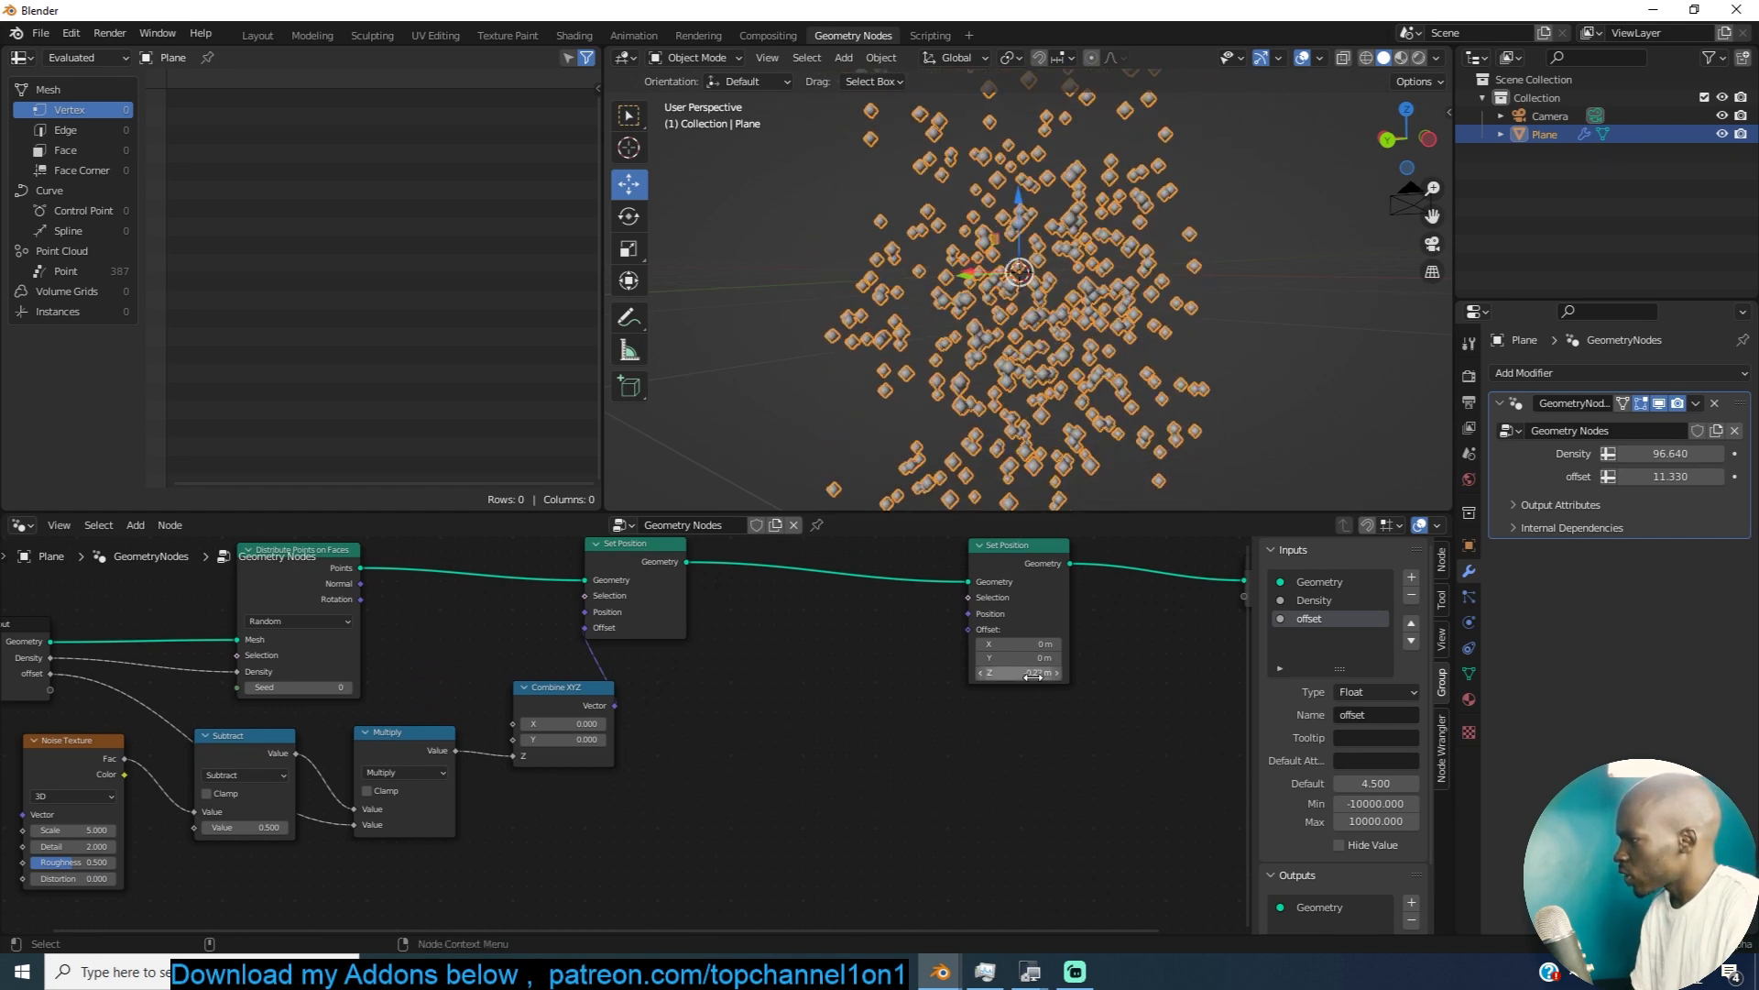
{"action": "right_click", "coordinate": [1029, 673]}
Step: Add a Scene Time node and place it below the link between the two Set Position nodes
{"action": "middle_click_drag", "start_coordinate": [912, 703], "coordinate": [1021, 669]}
{"action": "key", "text": "shift+a"}
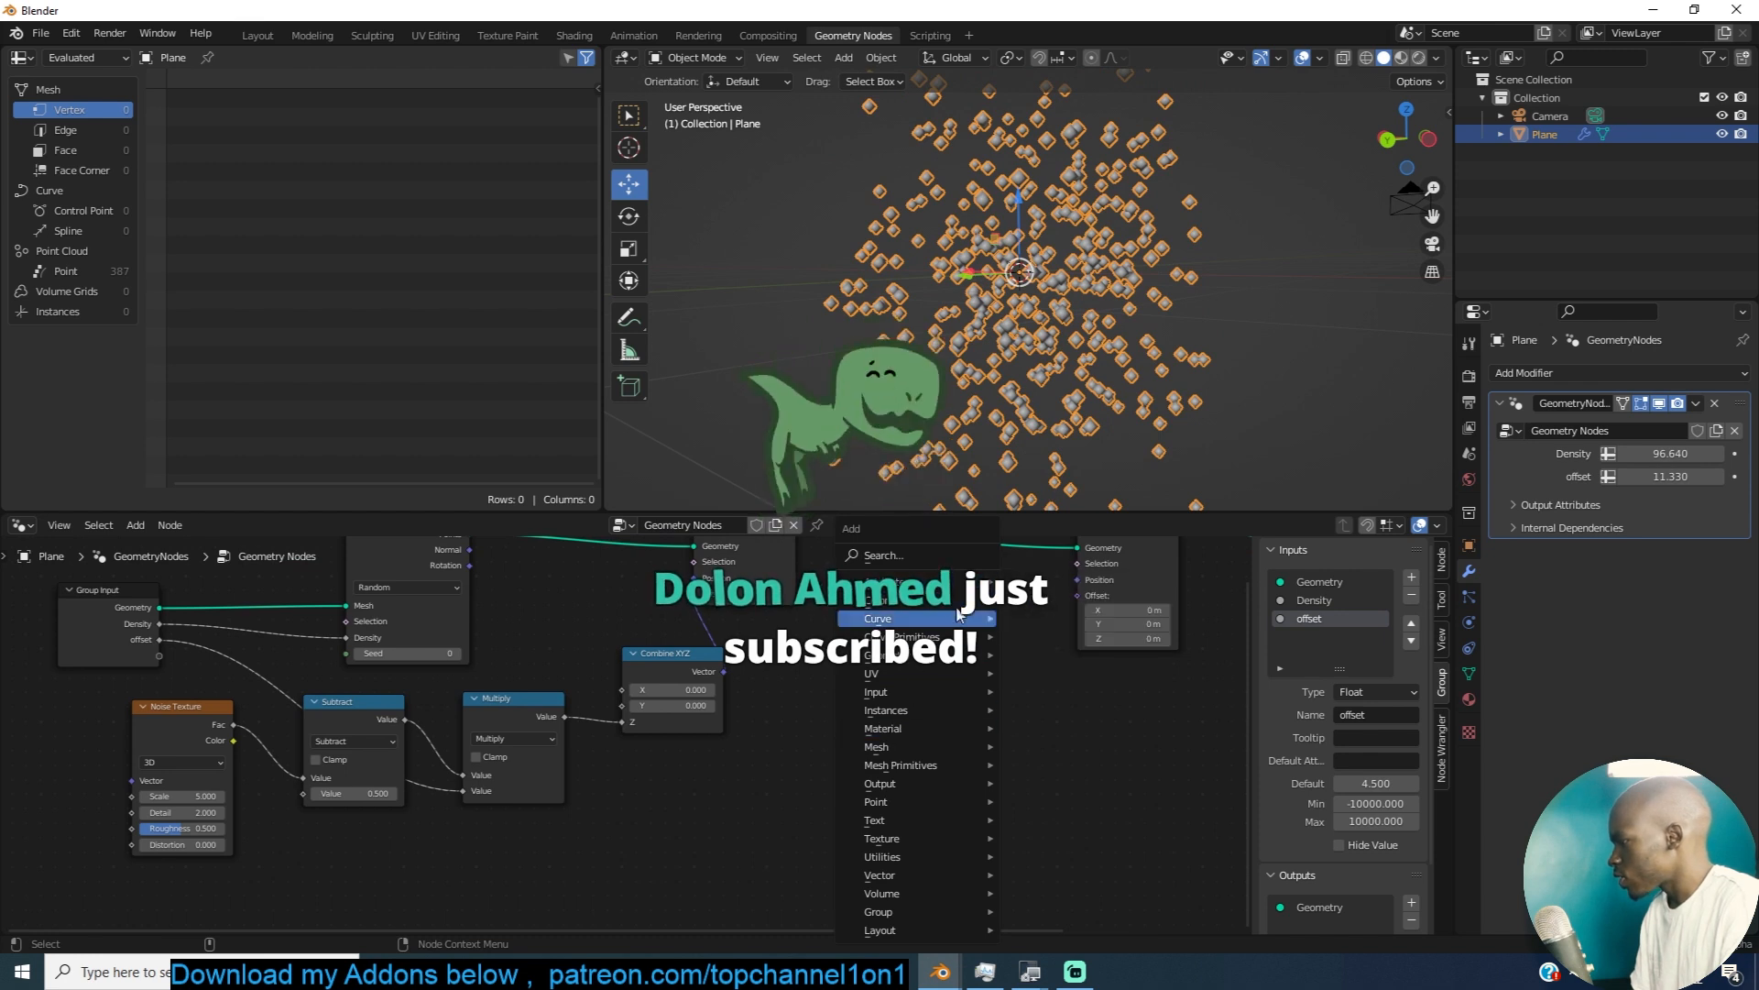
{"action": "left_click", "coordinate": [882, 555]}
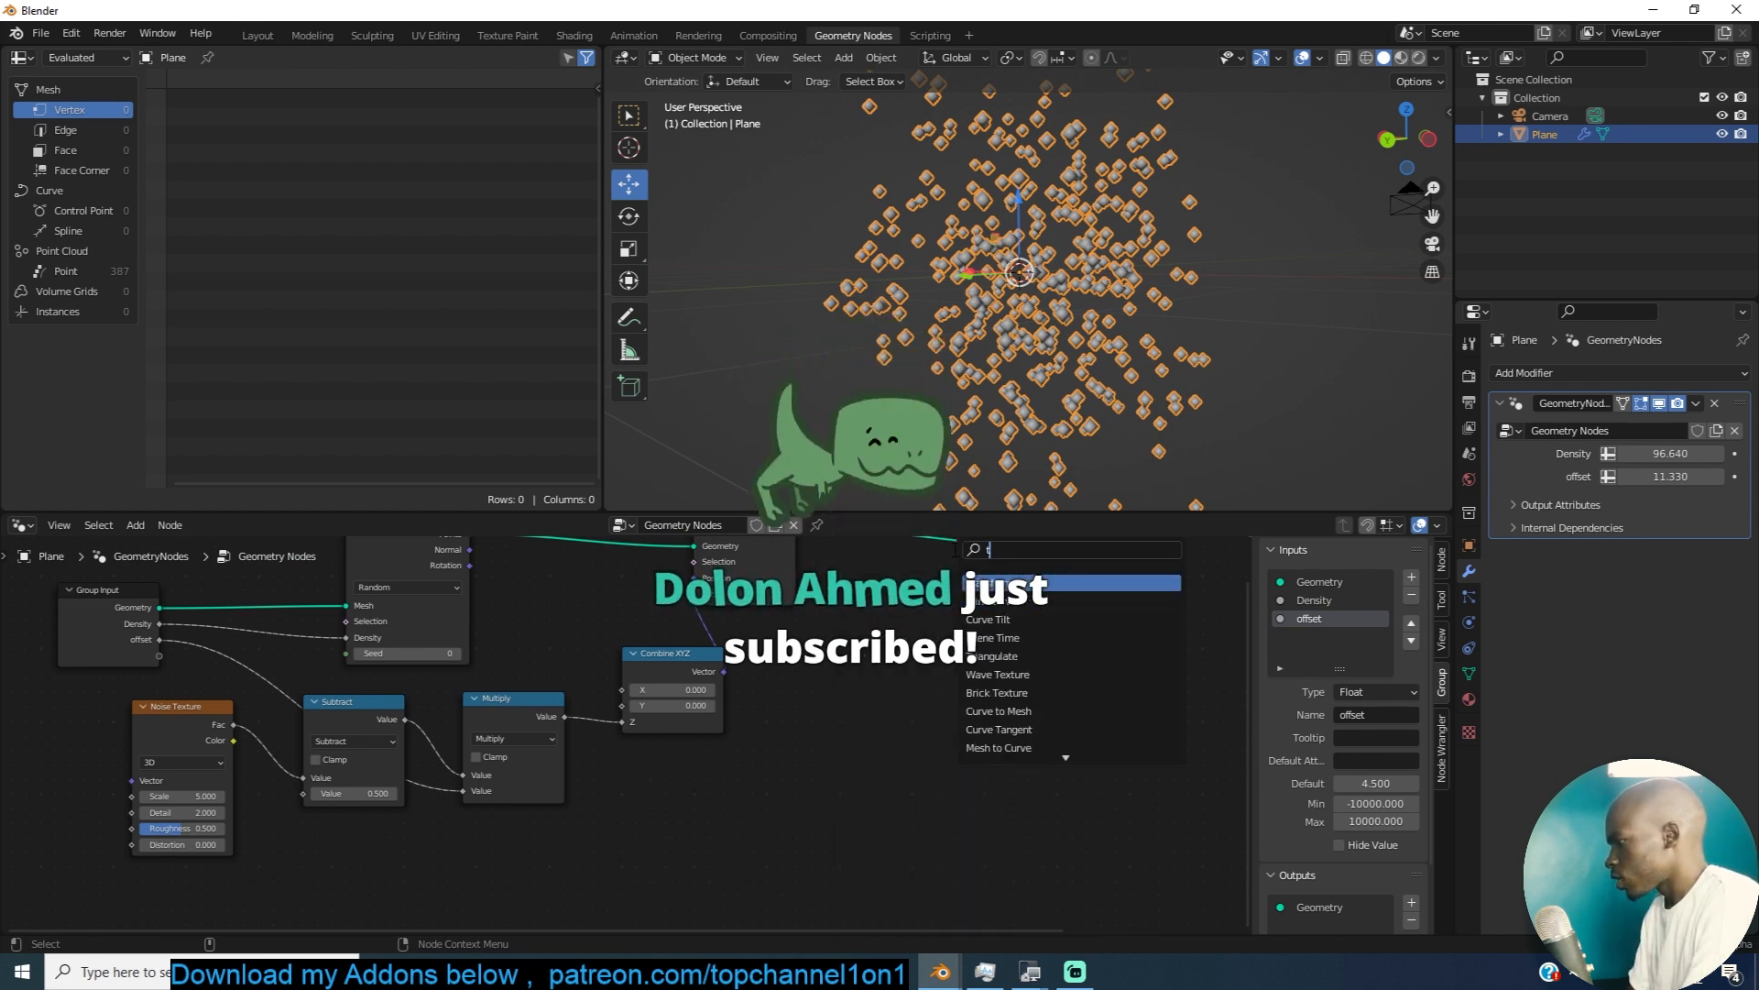
{"action": "type", "text": "time"}
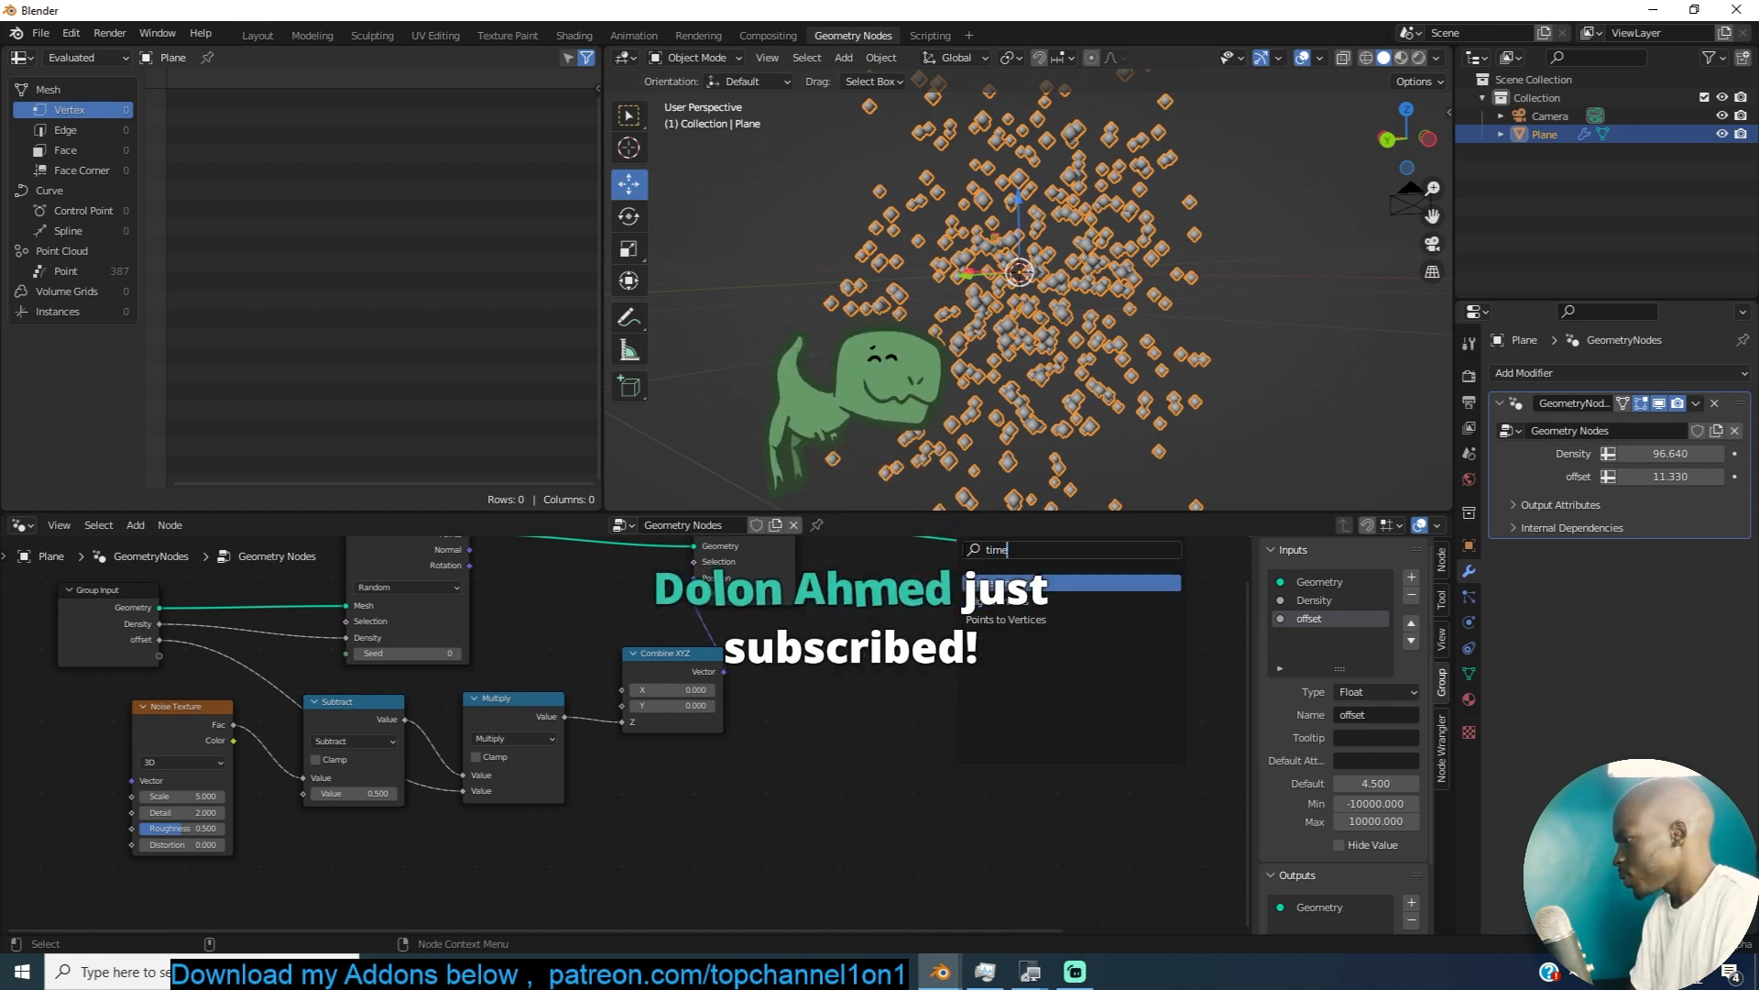
{"action": "key", "text": "Return"}
{"action": "left_click", "coordinate": [850, 716]}
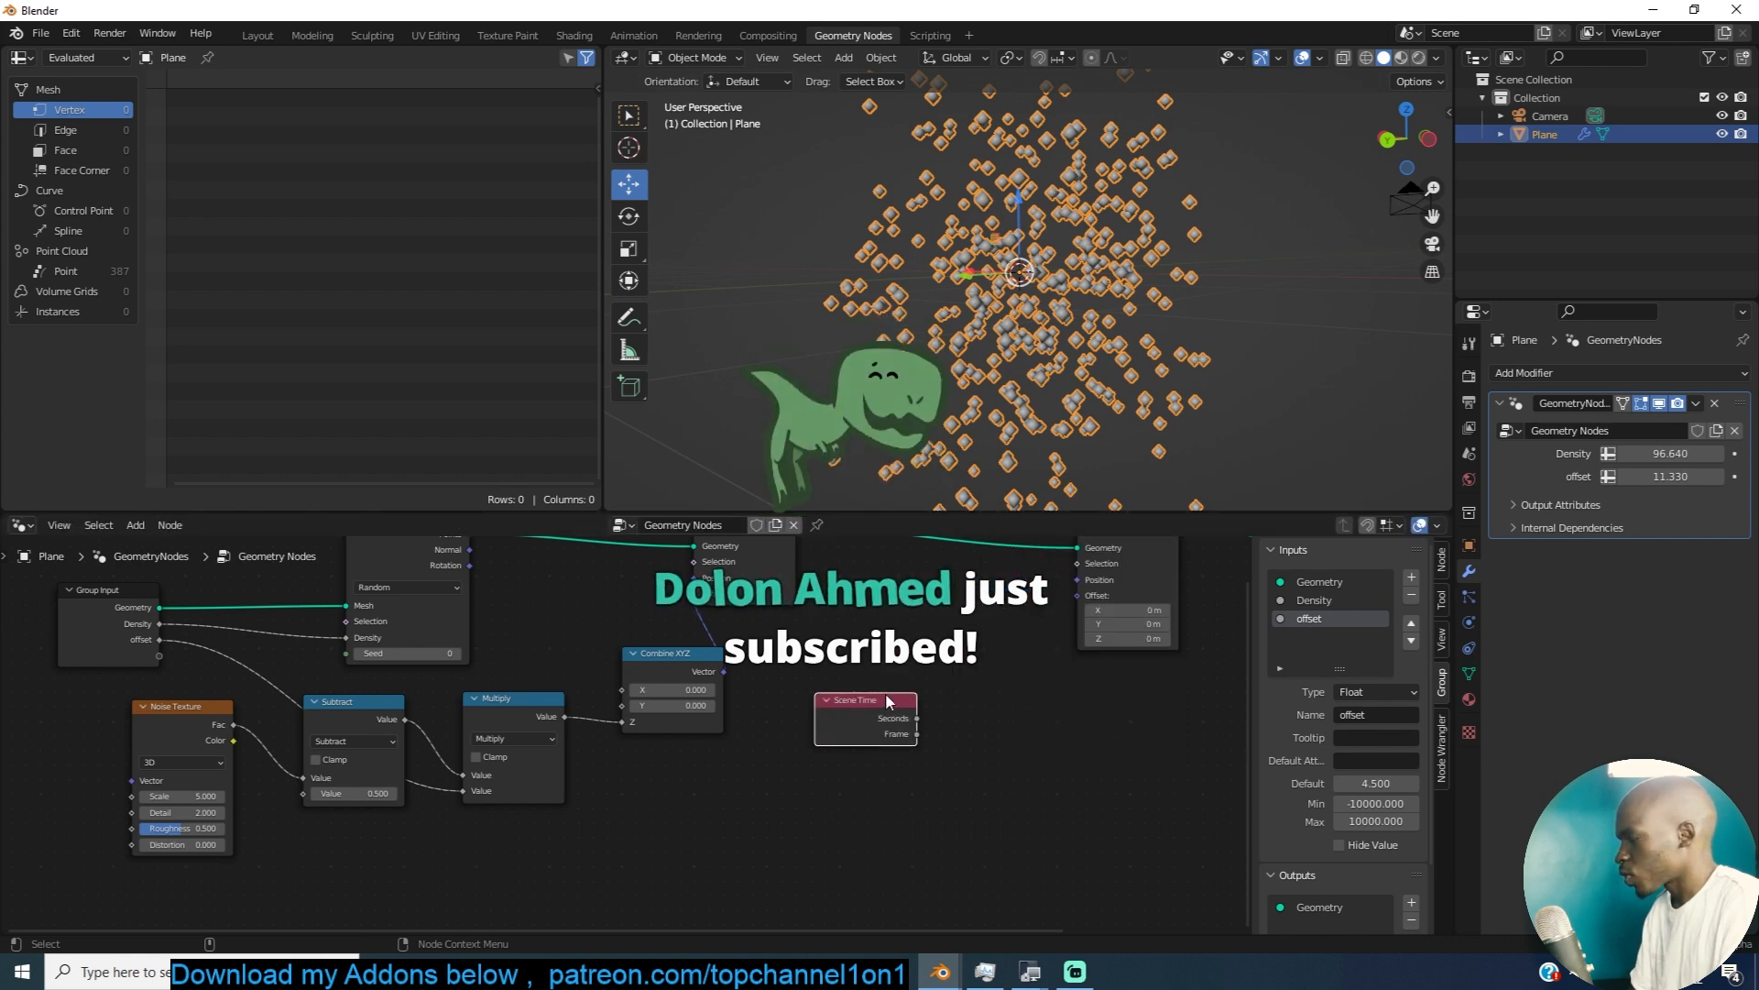
{"action": "scroll", "coordinate": [881, 692], "scroll_direction": "up", "scroll_amount": 2}
{"action": "left_click_drag", "start_coordinate": [844, 704], "coordinate": [787, 727]}
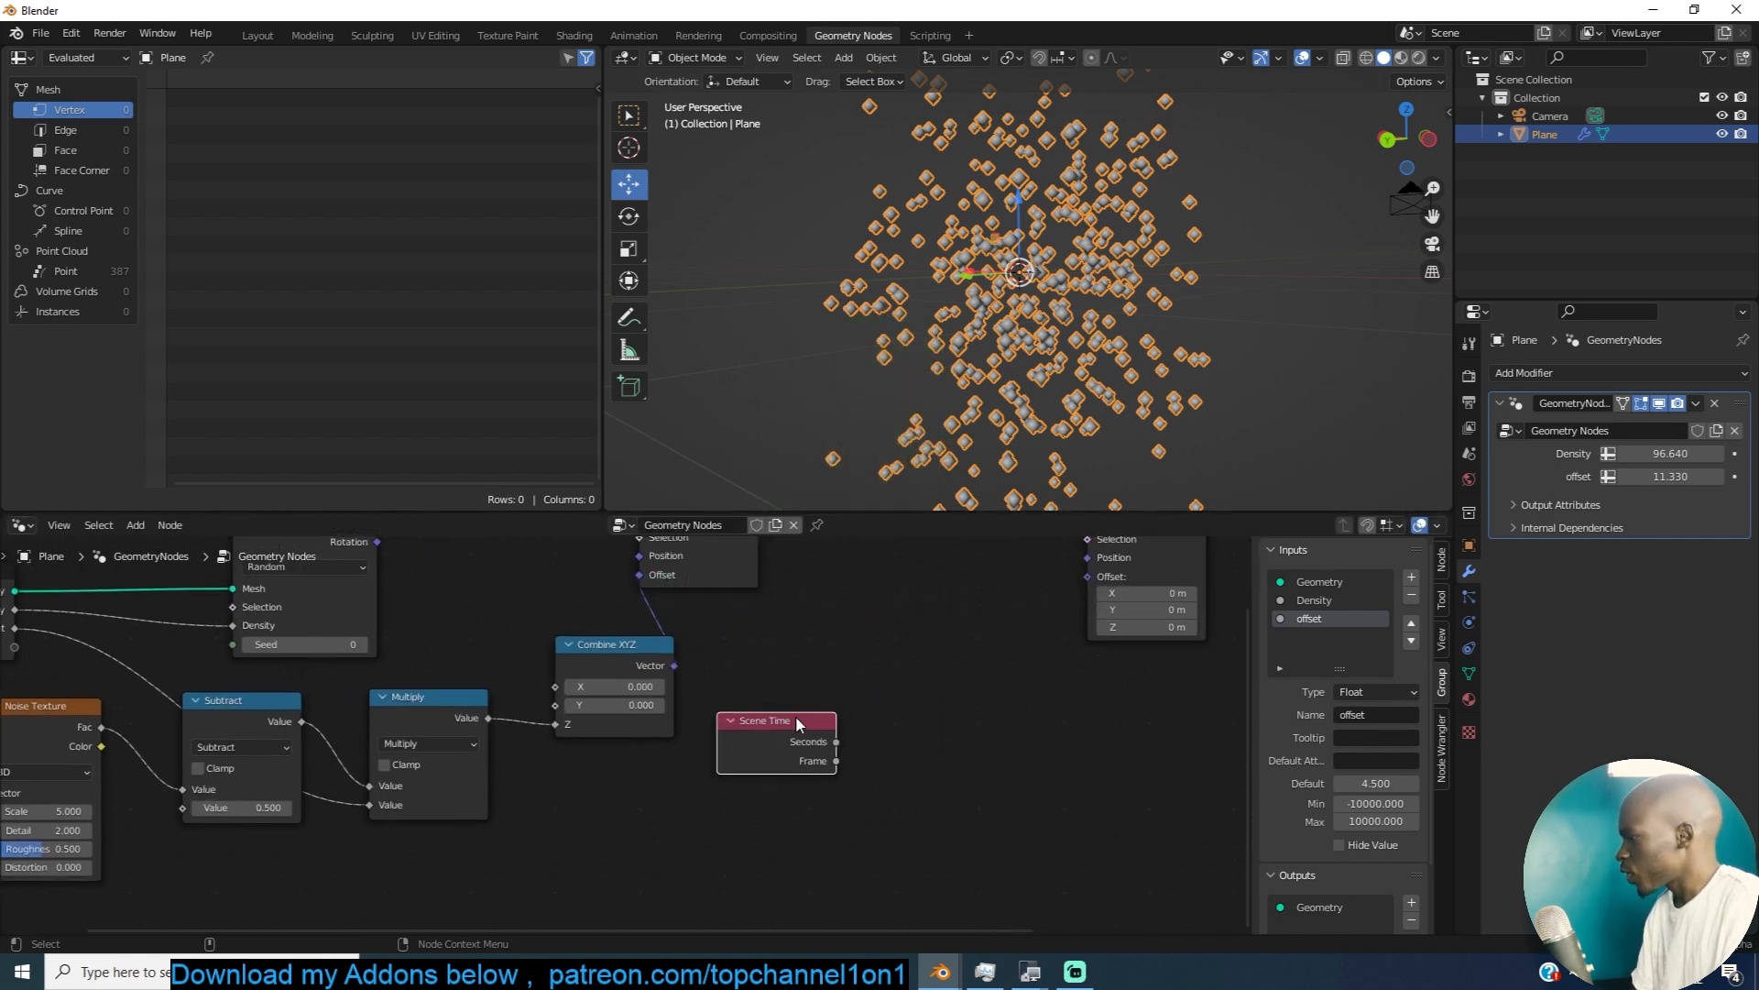
Step: Add a Math node and place it beside the Scene Time node, below the second Set Position node
{"action": "scroll", "coordinate": [846, 741], "scroll_direction": "down", "scroll_amount": 2}
{"action": "key", "text": "shift+a"}
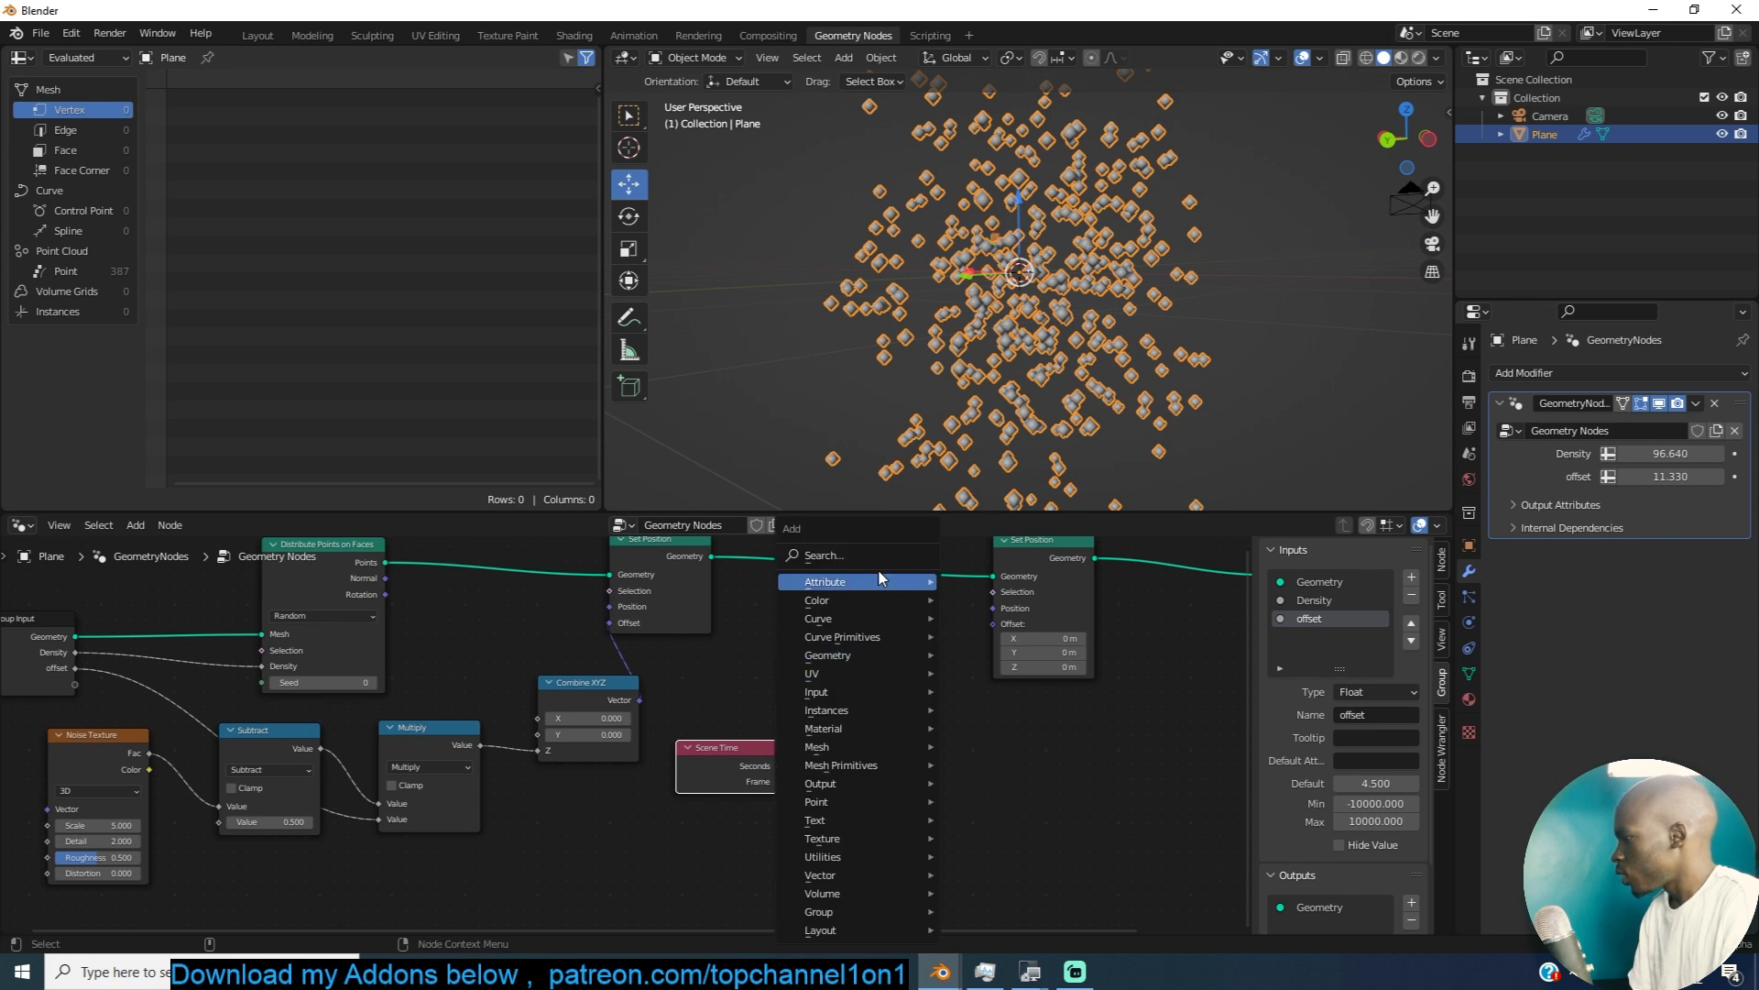
{"action": "left_click", "coordinate": [885, 560]}
{"action": "type", "text": "math"}
{"action": "left_click", "coordinate": [931, 591]}
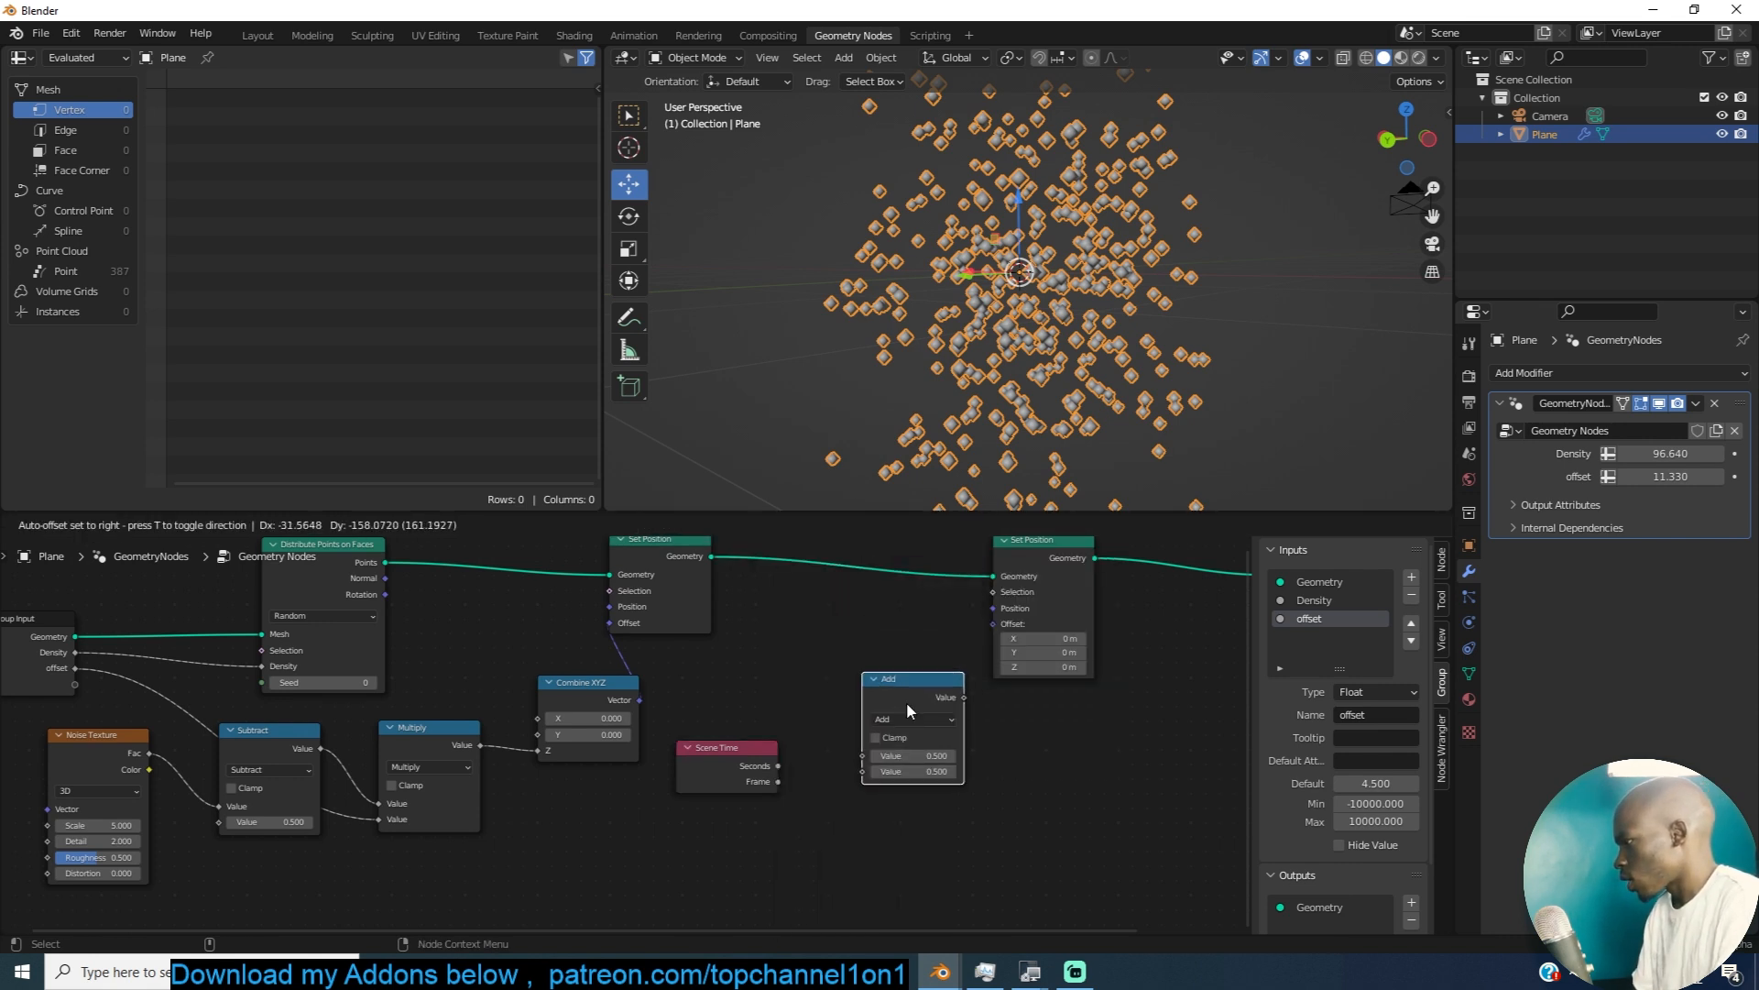
{"action": "left_click", "coordinate": [905, 713]}
{"action": "scroll", "coordinate": [905, 715], "scroll_direction": "up", "scroll_amount": 2}
{"action": "left_click_drag", "start_coordinate": [963, 706], "coordinate": [929, 742]}
Step: Add a second Combine XYZ node and connect its Vector output to the Offset of the second Set Position node
{"action": "key", "text": "shift+a"}
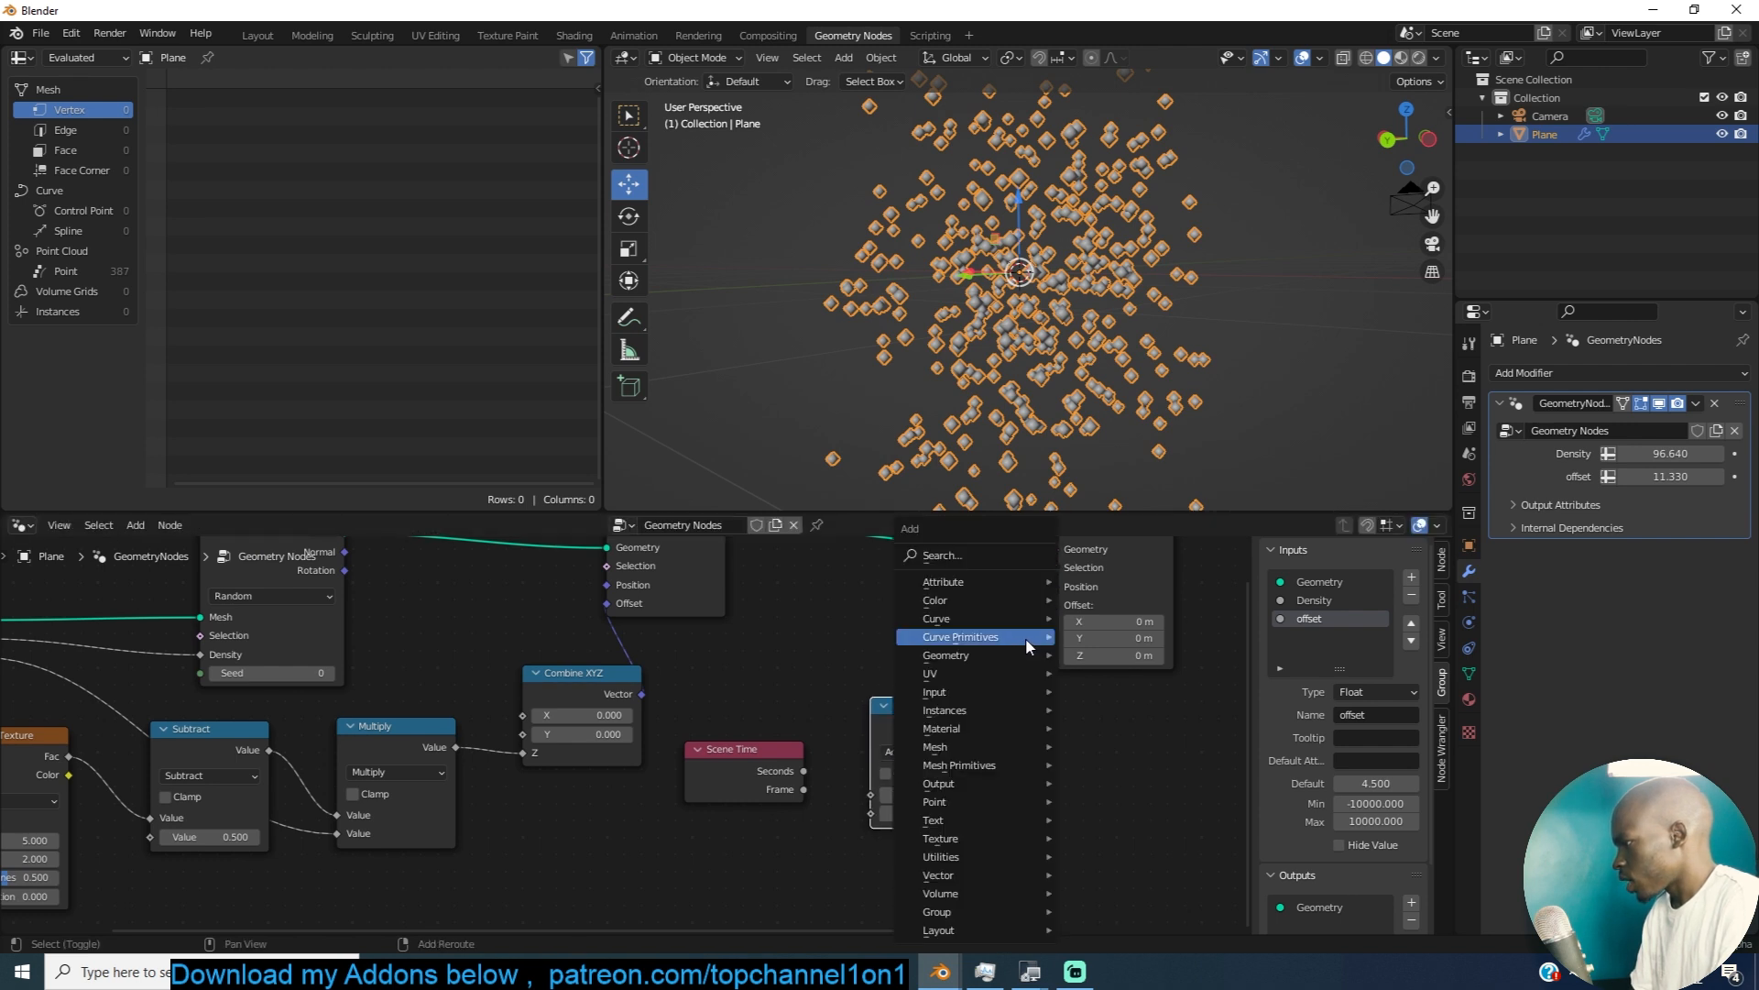
{"action": "left_click", "coordinate": [944, 555]}
{"action": "type", "text": "combi"}
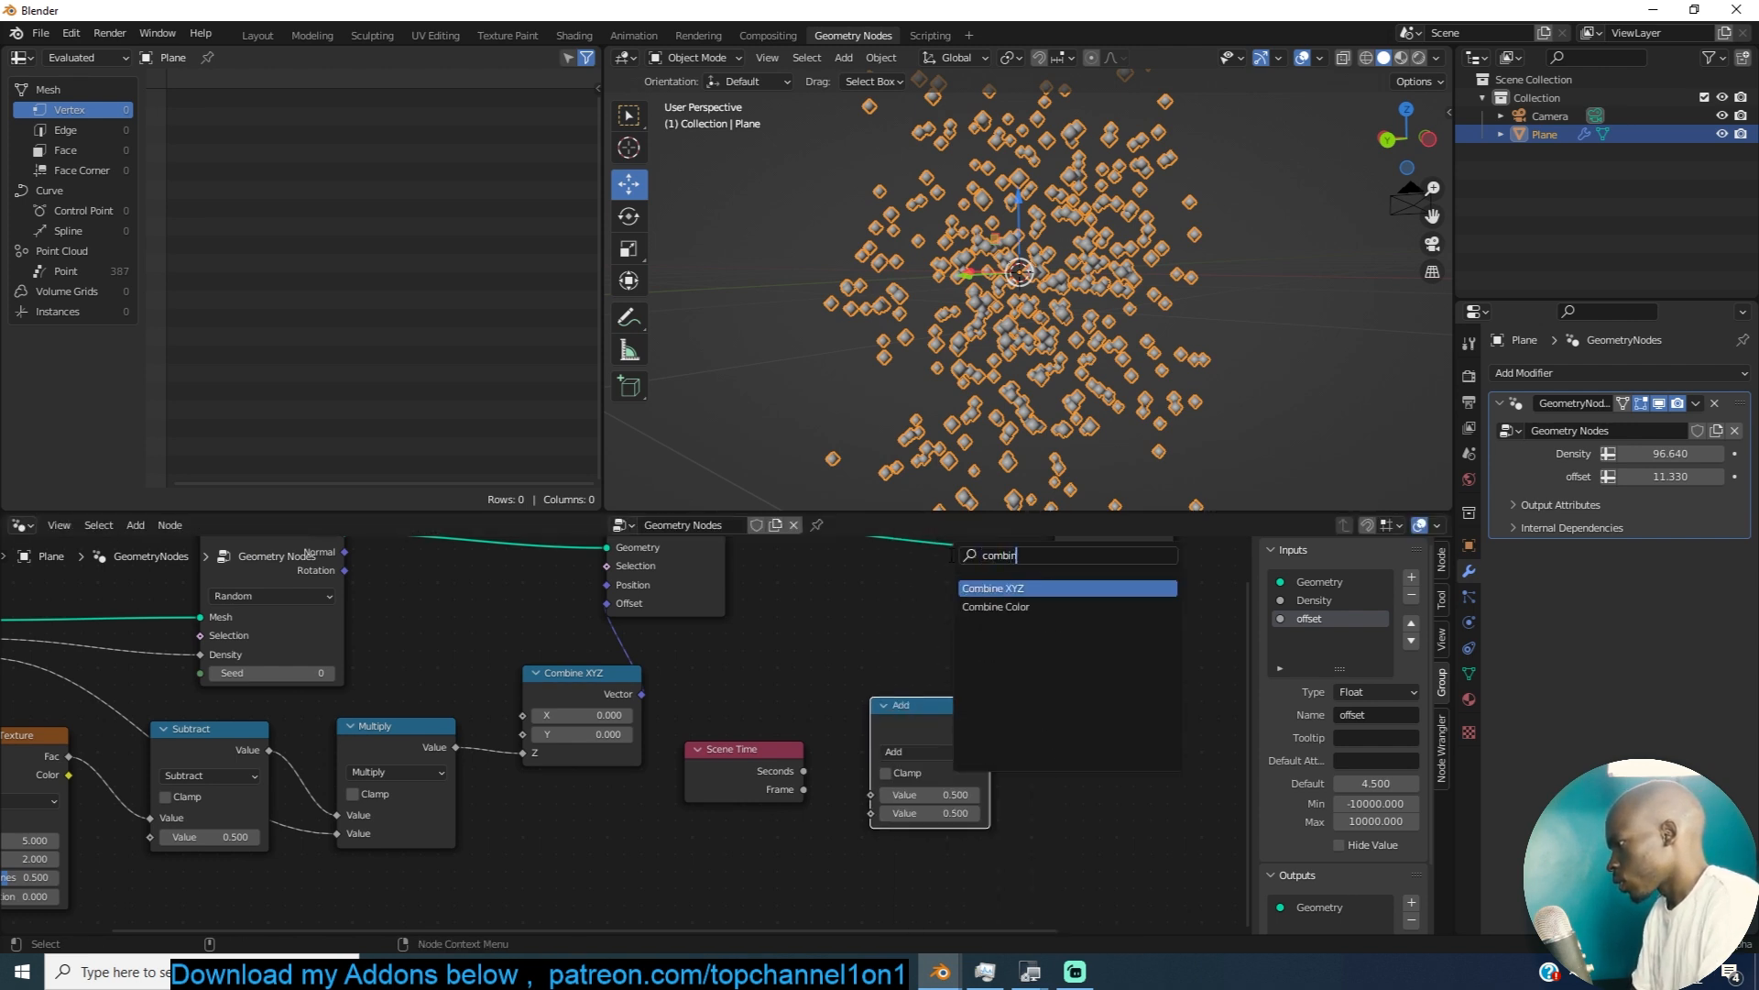
{"action": "type", "text": "n"}
{"action": "key", "text": "Return"}
{"action": "left_click", "coordinate": [1156, 750]}
{"action": "left_click_drag", "start_coordinate": [1156, 748], "coordinate": [1054, 606]}
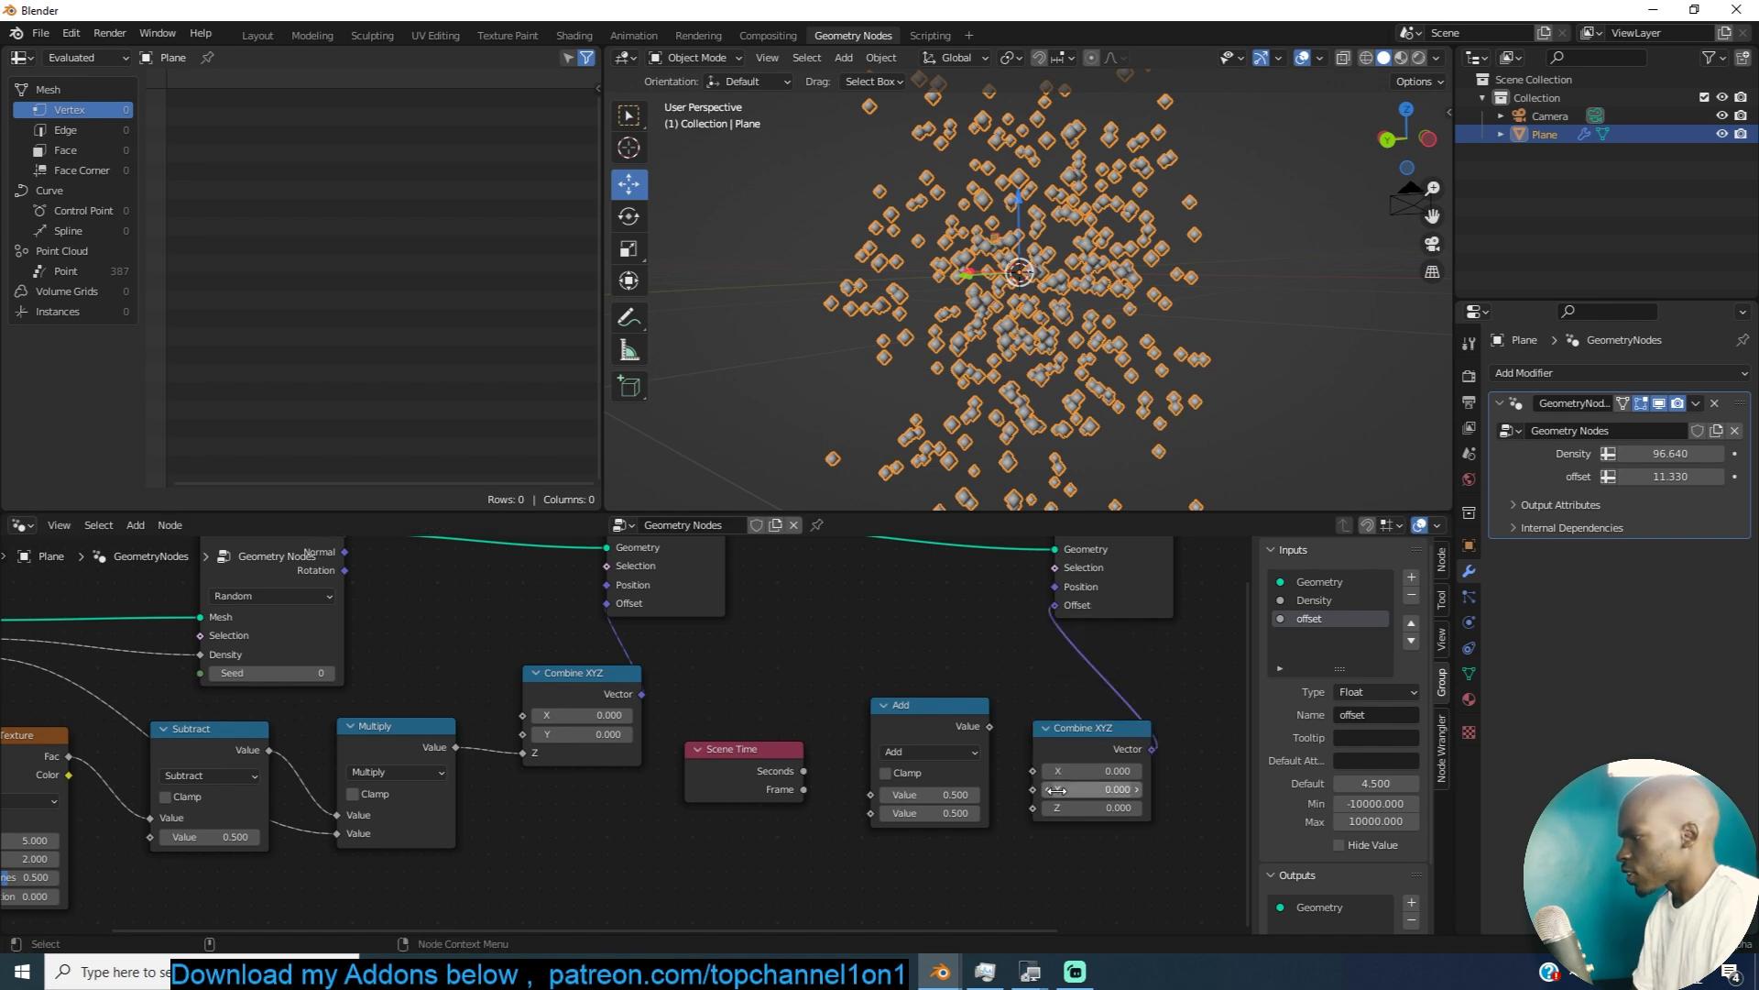
{"action": "left_click_drag", "start_coordinate": [1076, 810], "coordinate": [1114, 810]}
{"action": "key", "text": "ctrl+z"}
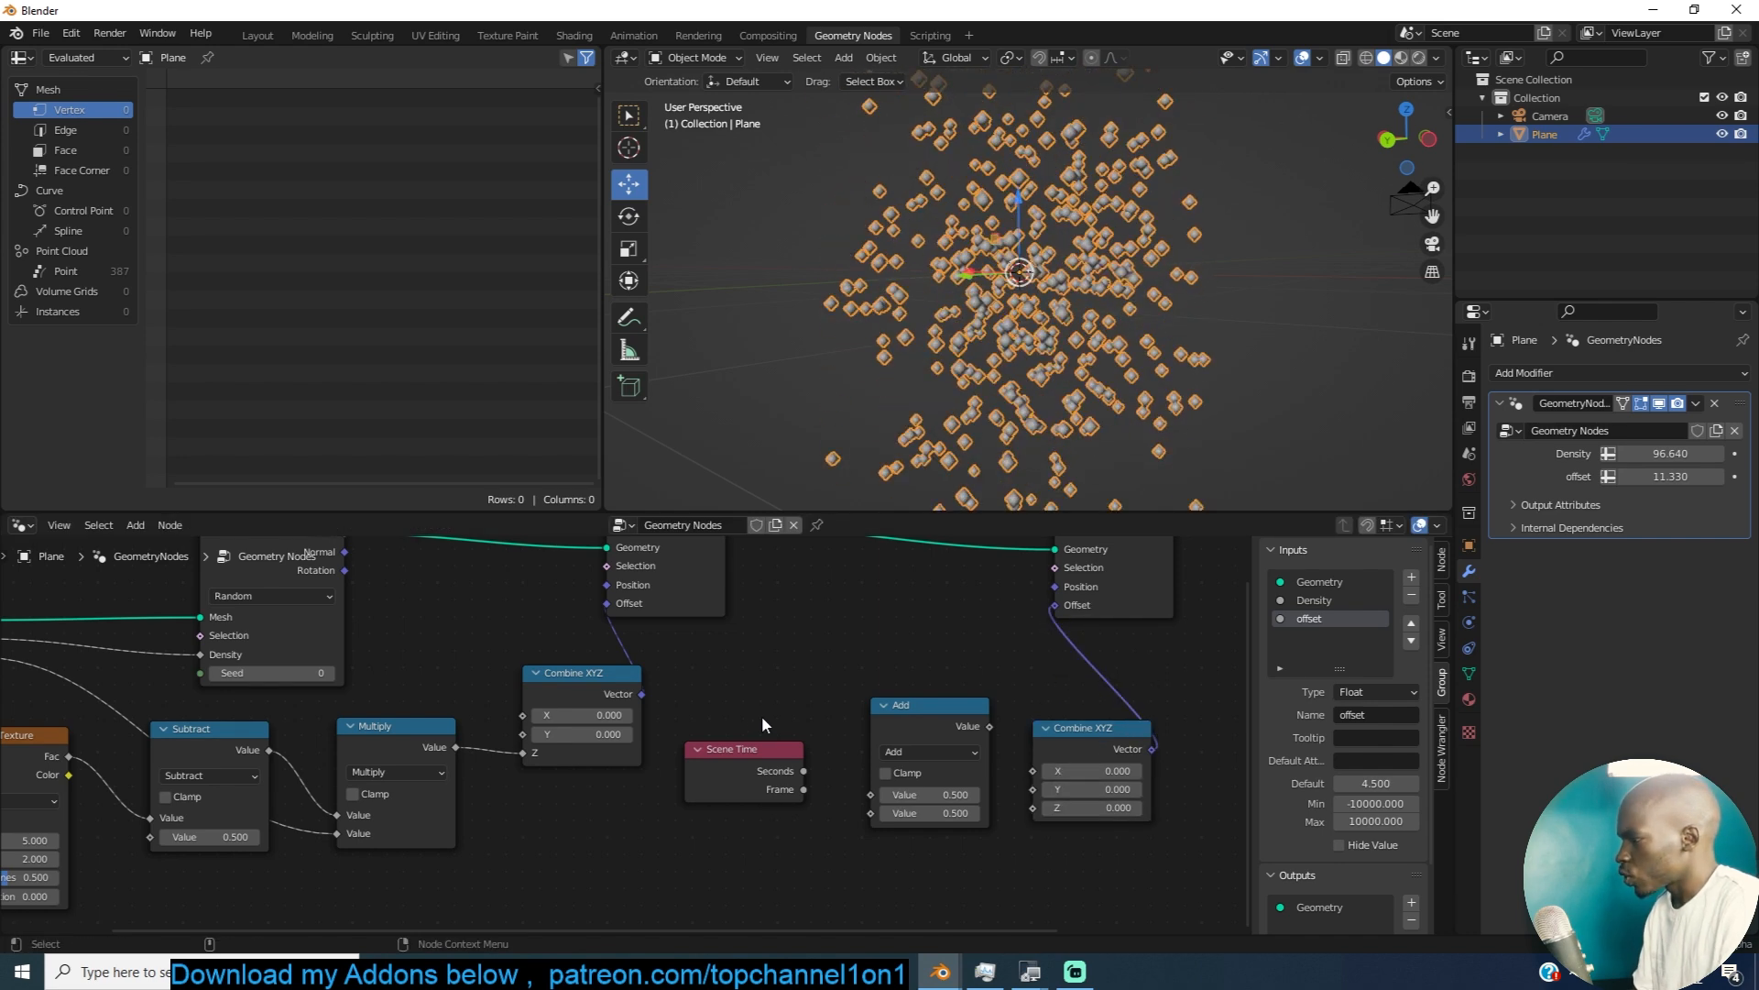
Step: Connect Scene Time's Seconds to the Math node, set it to Multiply, and feed the result into the second Combine XYZ's Z
{"action": "left_click_drag", "start_coordinate": [747, 754], "coordinate": [622, 803]}
{"action": "left_click_drag", "start_coordinate": [933, 730], "coordinate": [809, 766]}
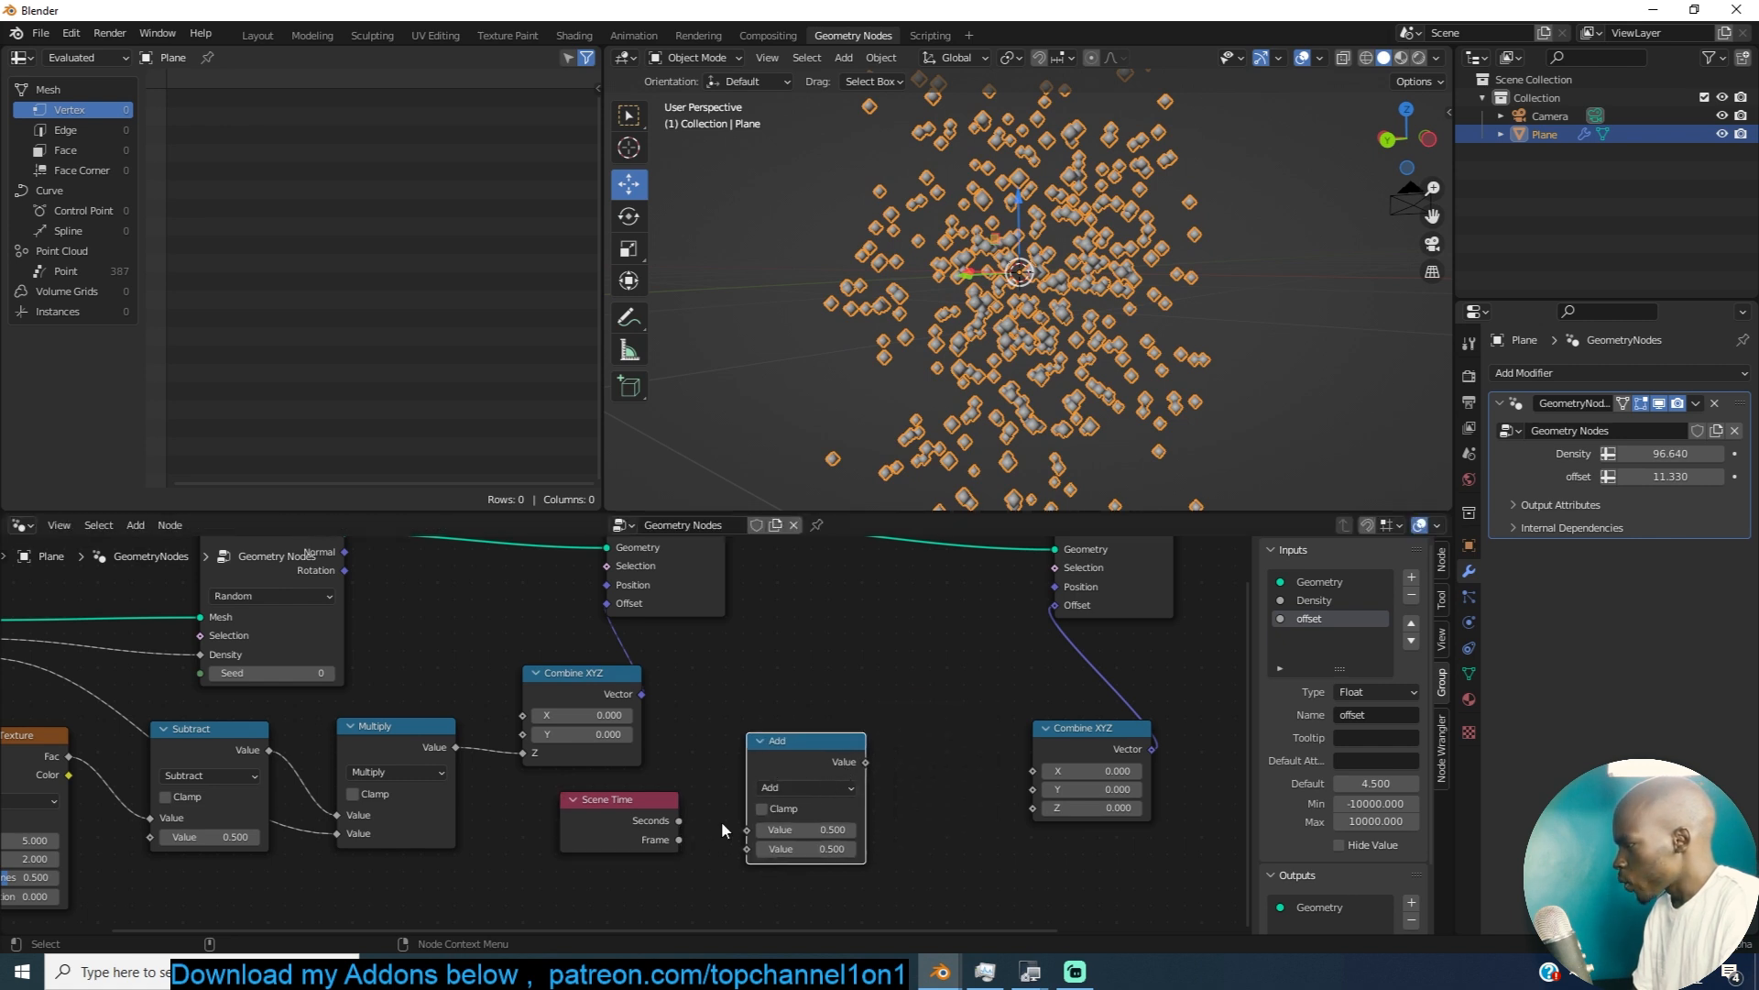
{"action": "left_click_drag", "start_coordinate": [678, 839], "coordinate": [748, 834]}
{"action": "left_click", "coordinate": [836, 810]}
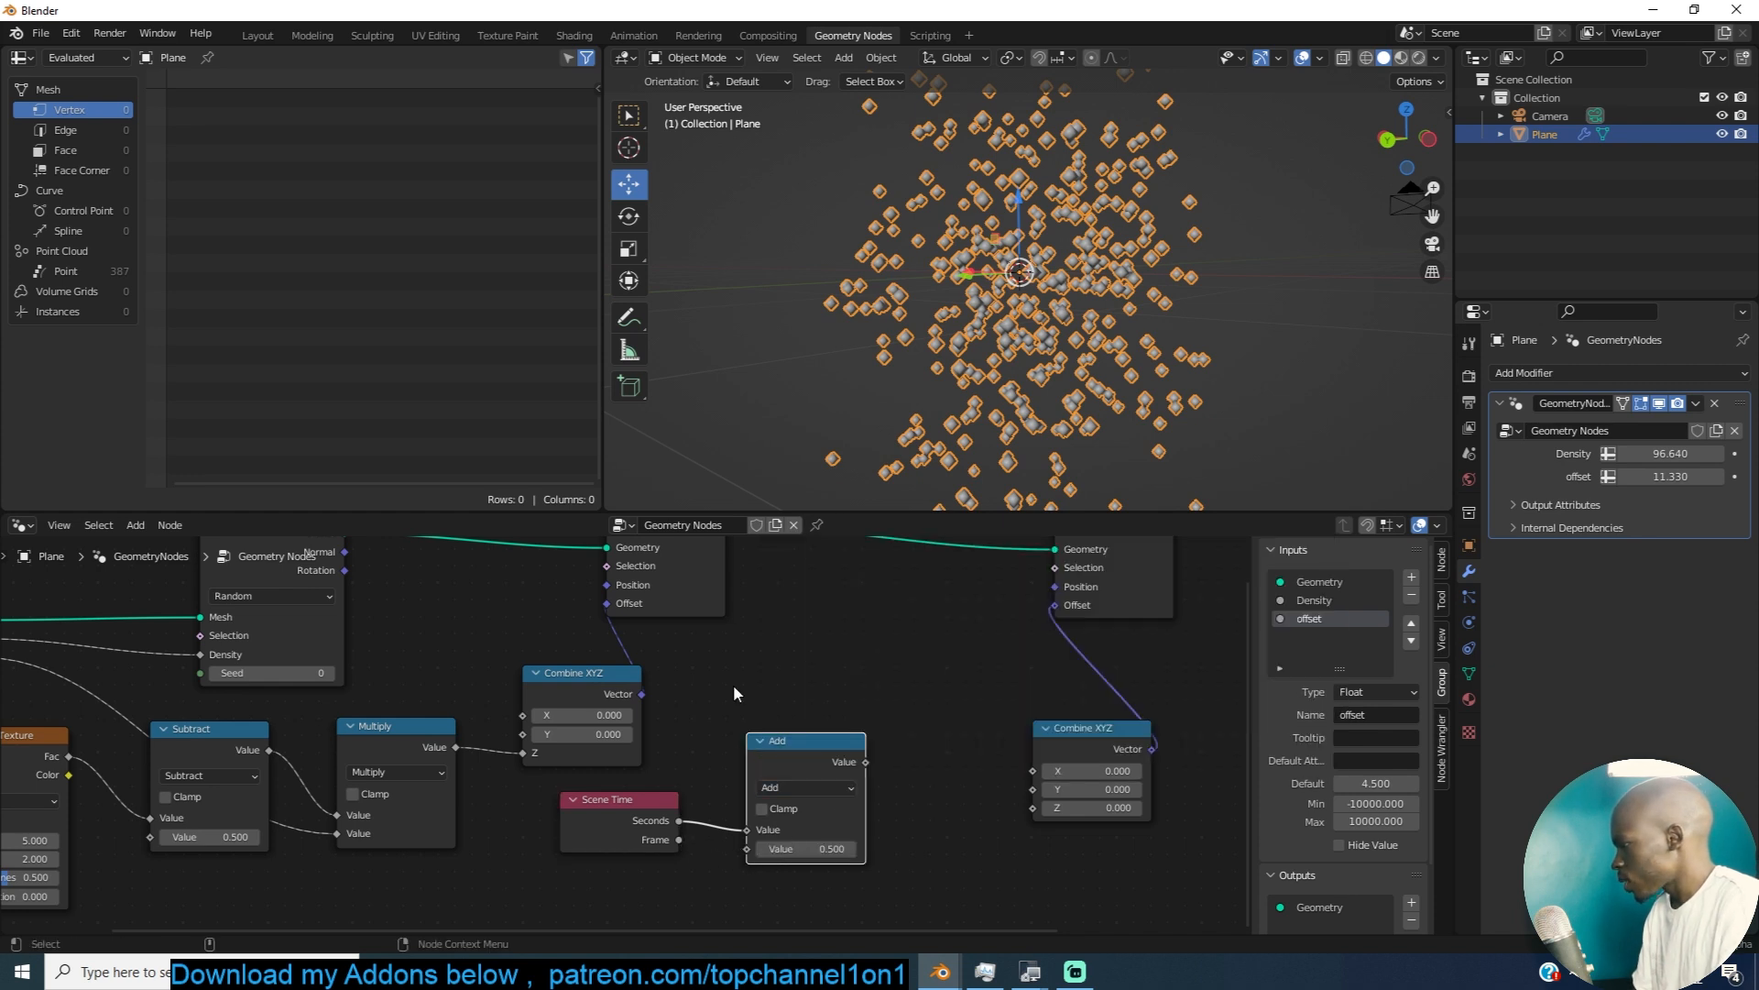
{"action": "left_click", "coordinate": [771, 785]}
{"action": "left_click", "coordinate": [796, 607]}
{"action": "left_click_drag", "start_coordinate": [865, 767], "coordinate": [1032, 810]}
Step: Preview the animation and set the second value of the Multiply node after Scene Time to -1
{"action": "key", "text": "space"}
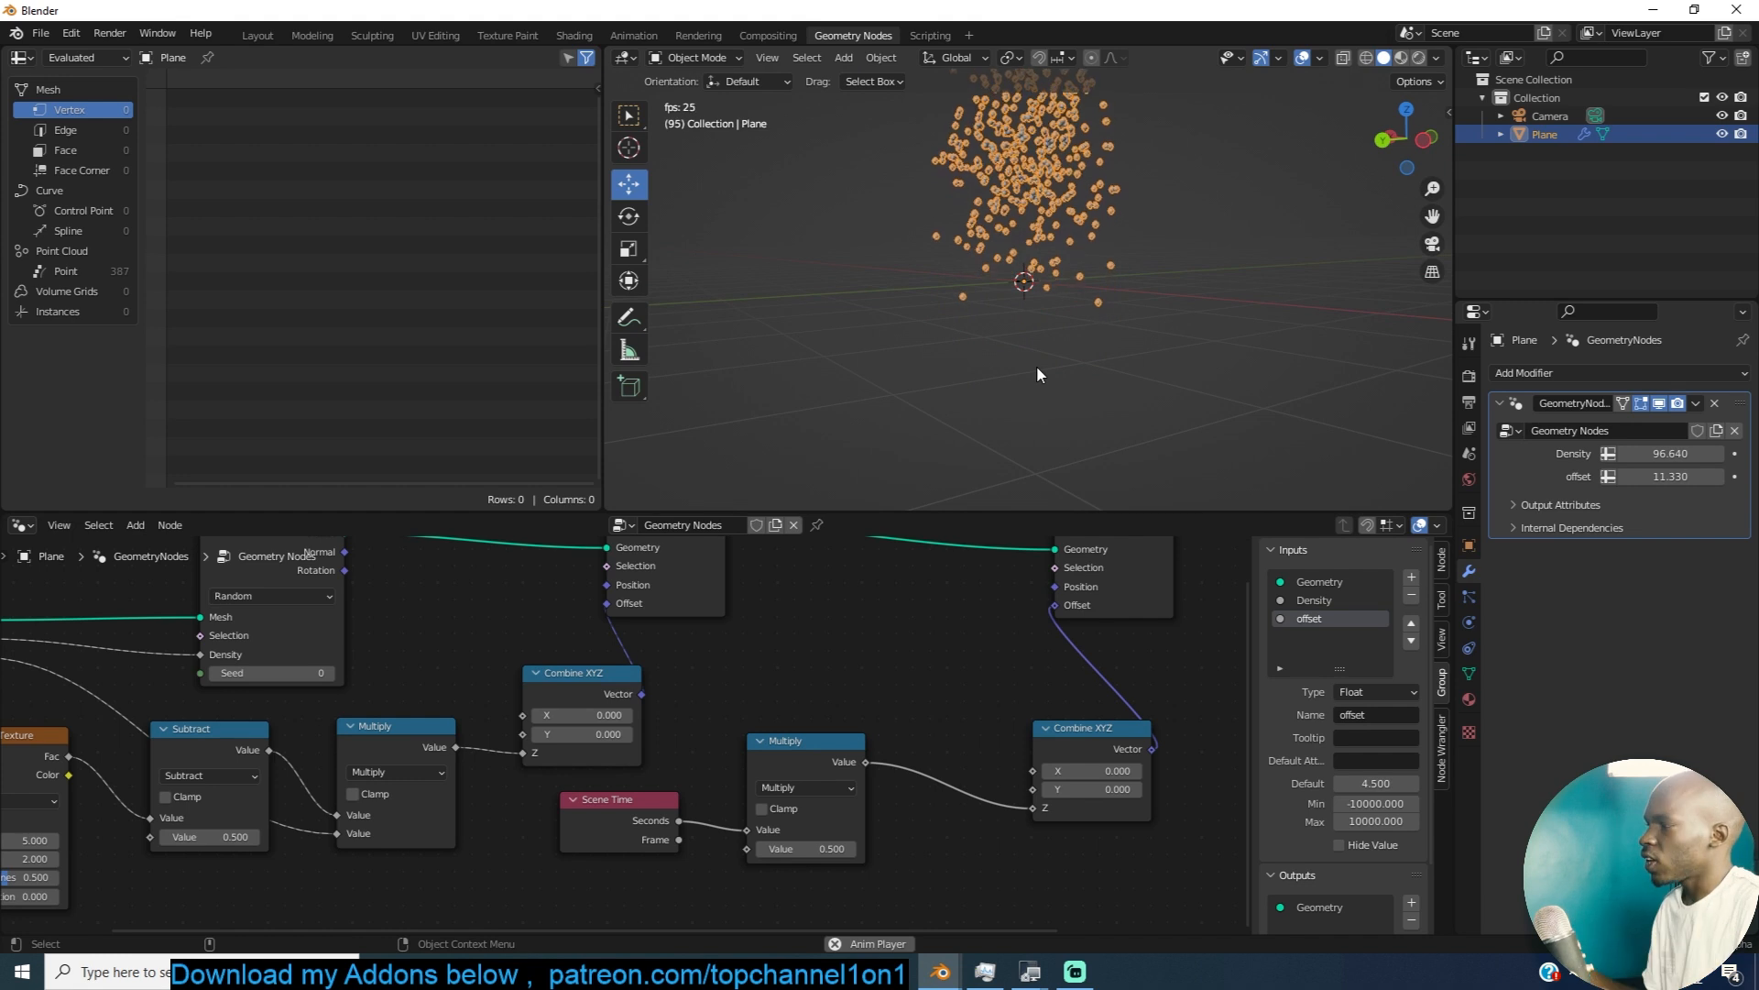
{"action": "key", "text": "Escape"}
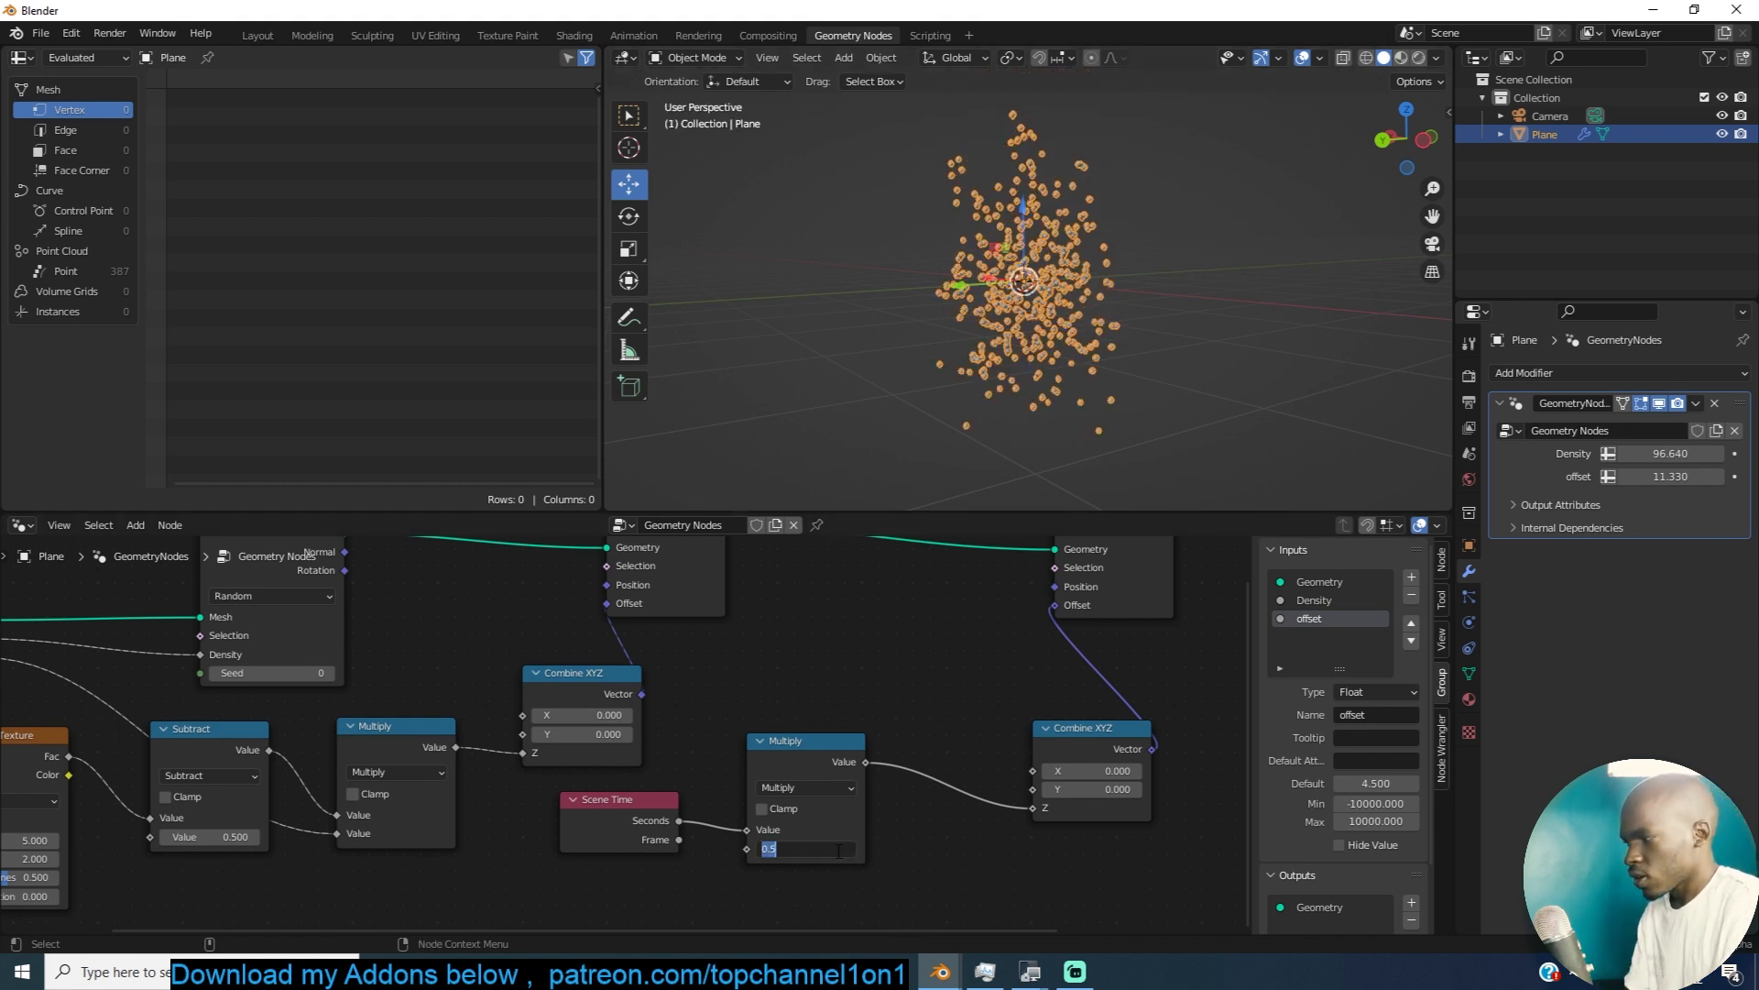
{"action": "key", "text": "Return"}
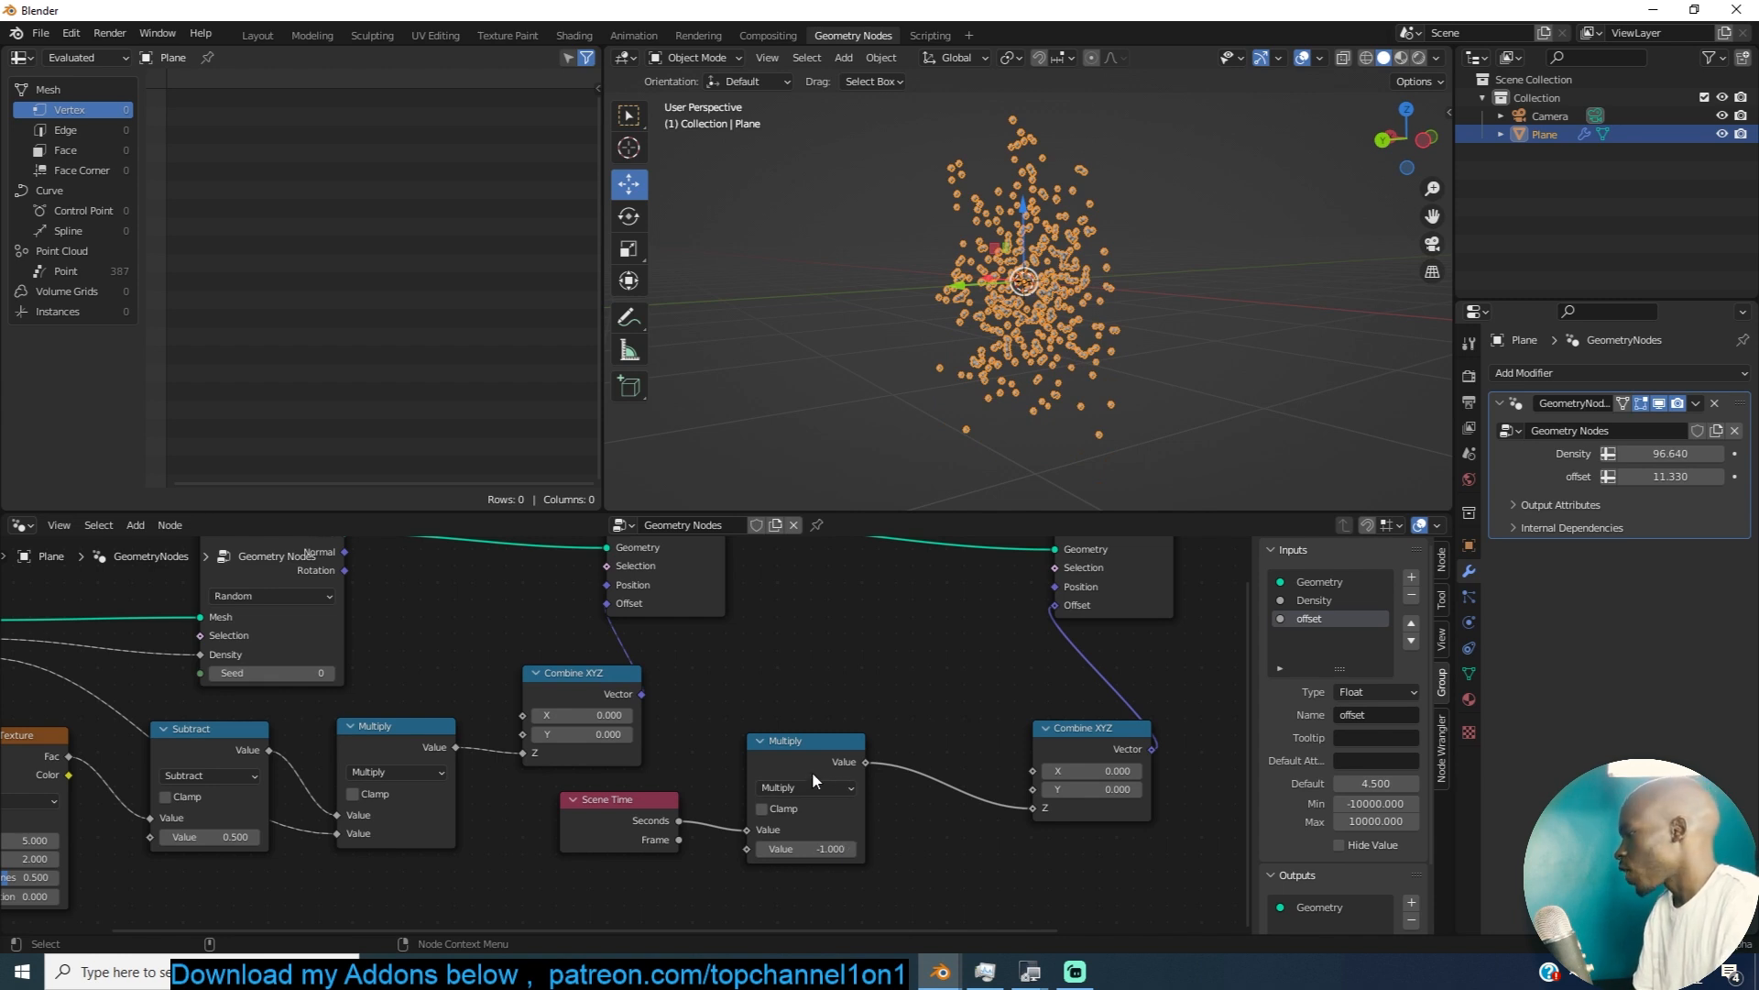
Step: Insert a duplicate Multiply node before the second Combine XYZ, set its value to 10, and preview the fall
{"action": "left_click_drag", "start_coordinate": [826, 753], "coordinate": [759, 770]}
{"action": "key", "text": "shift+d"}
{"action": "left_click", "coordinate": [944, 757]}
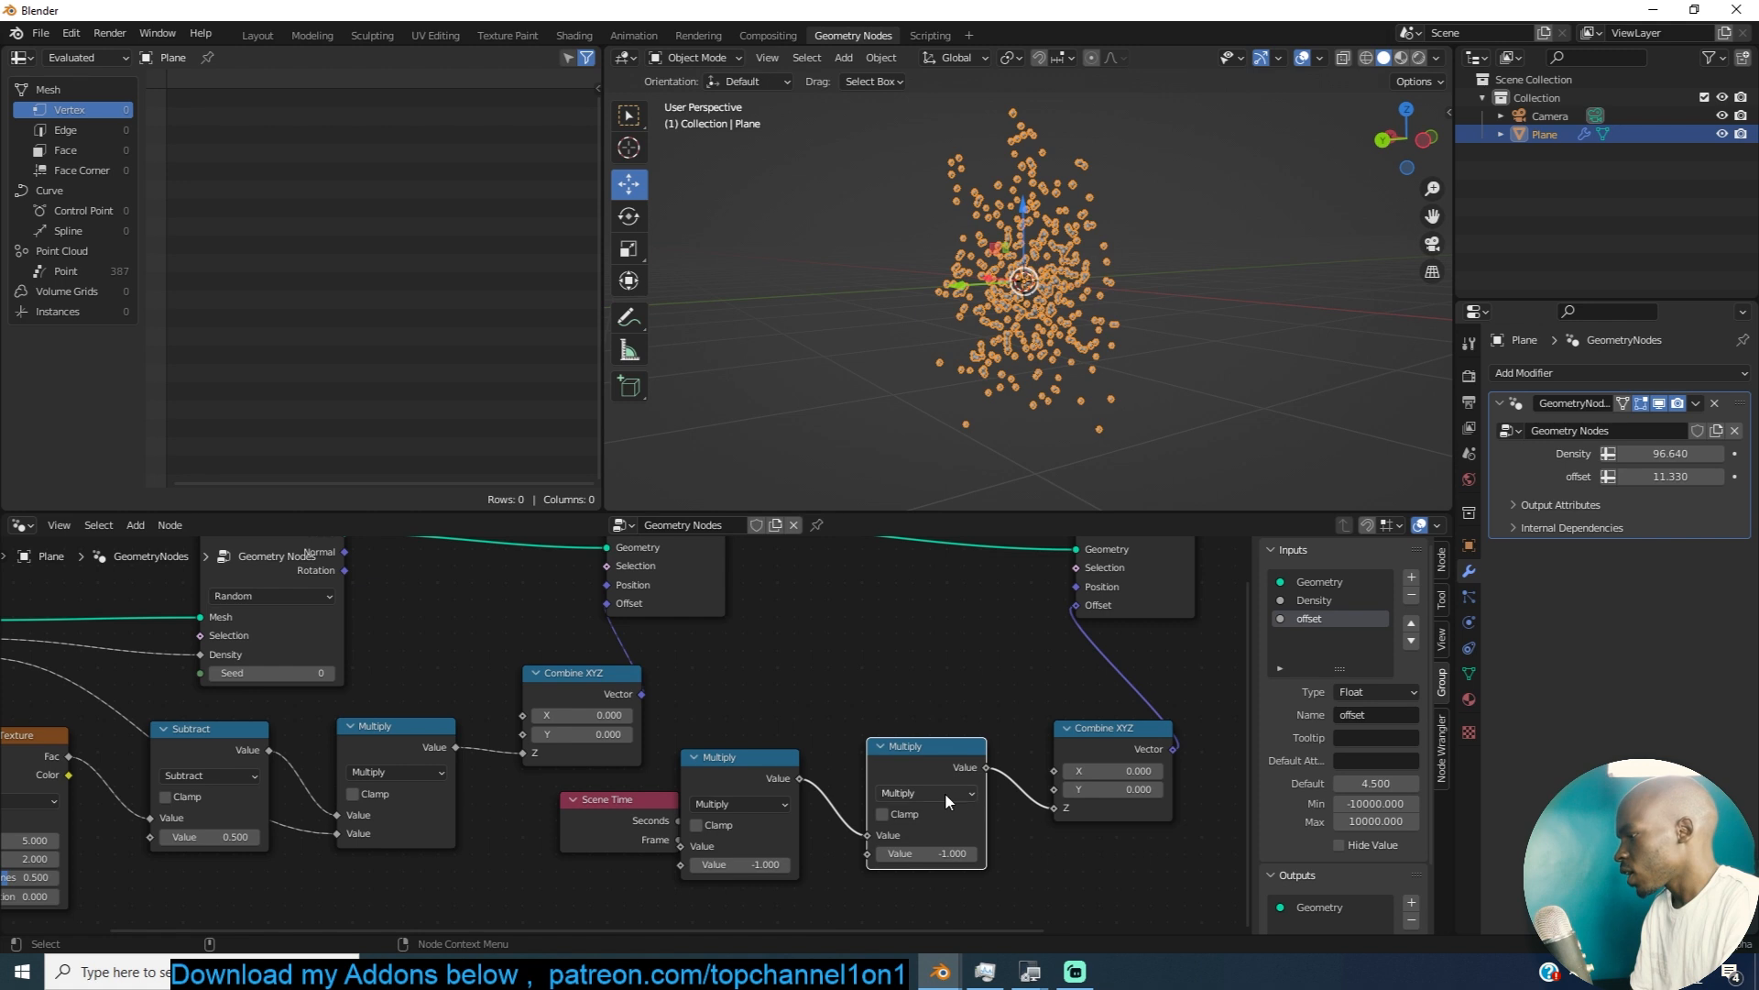
{"action": "left_click", "coordinate": [943, 851]}
{"action": "type", "text": "10"}
{"action": "key", "text": "Return"}
{"action": "key", "text": "space"}
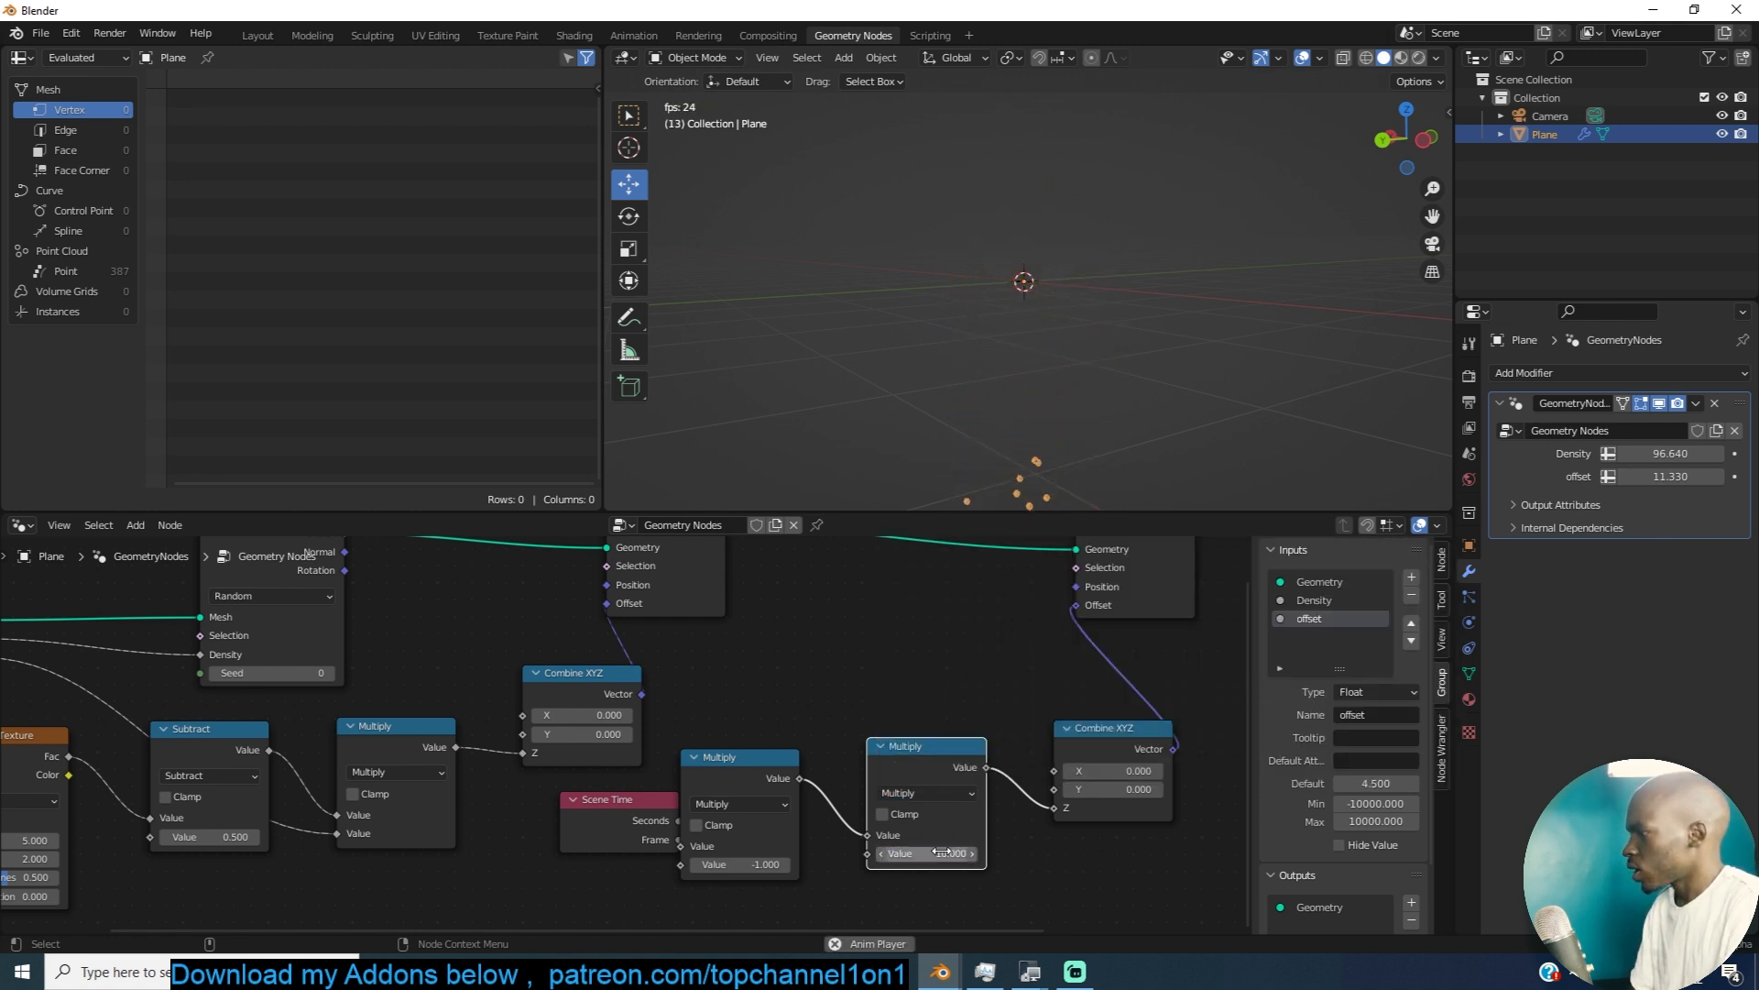
{"action": "key", "text": "Escape"}
Step: Expose the last Multiply node's second value as a group input, rename it "speed", and preview the animation
{"action": "key", "text": "Home"}
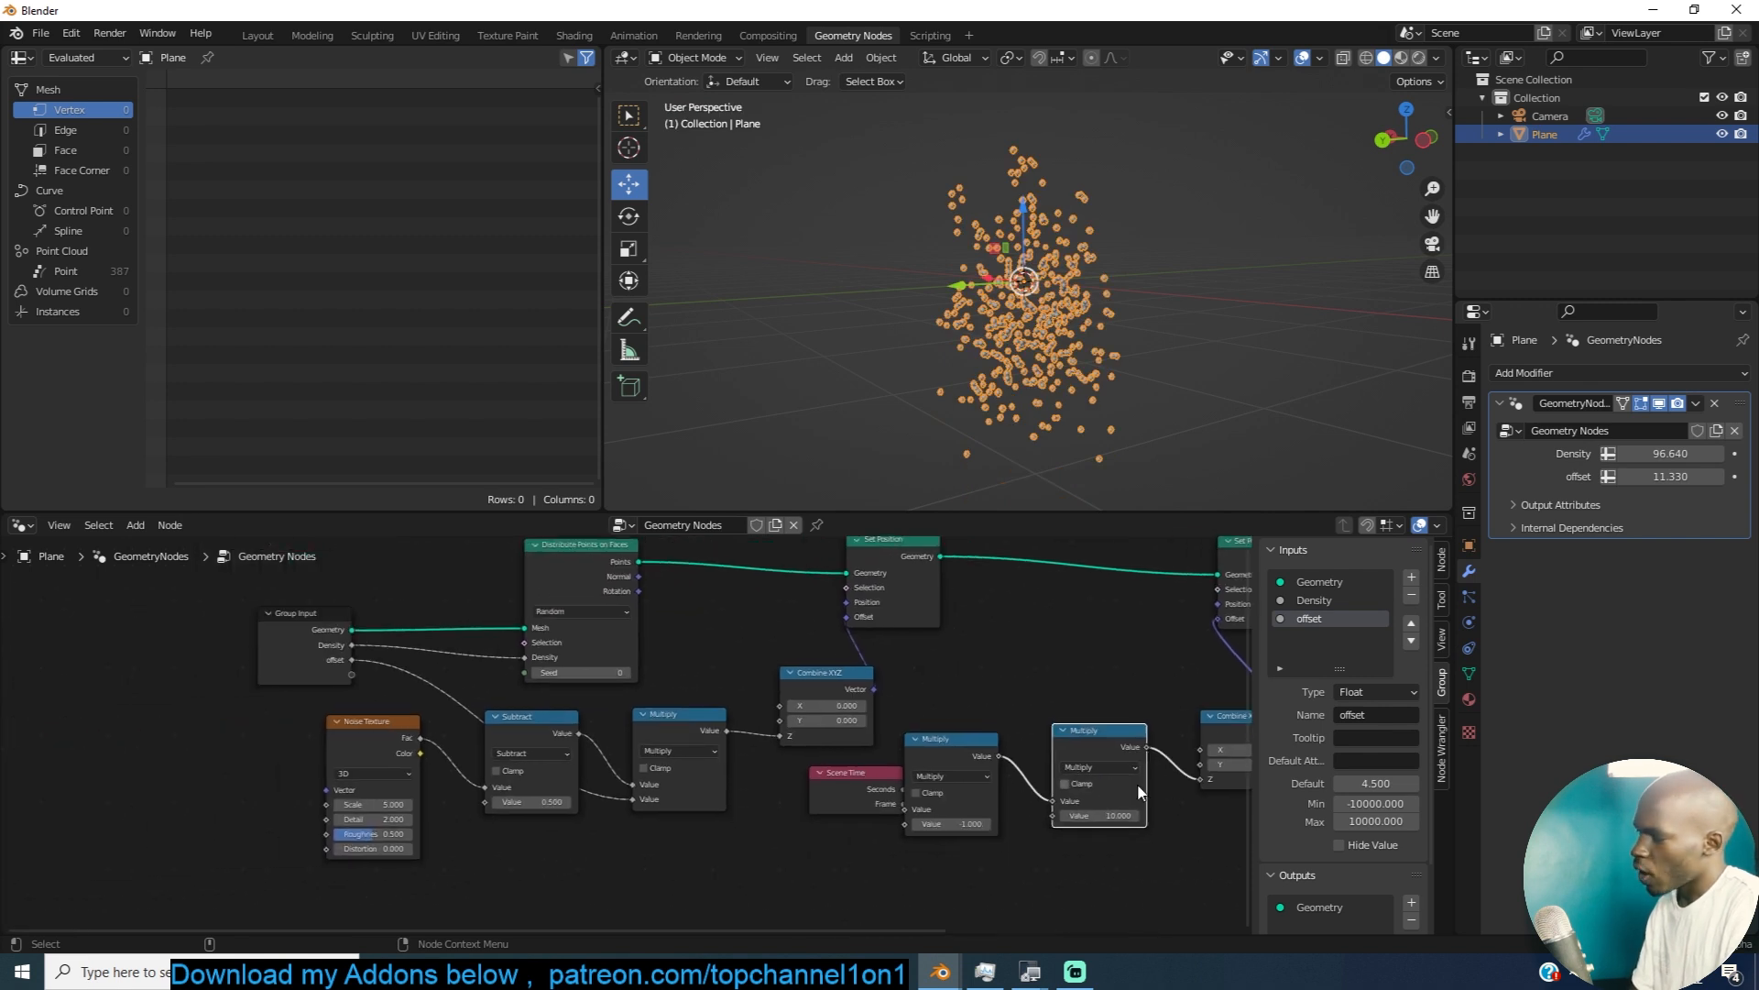
{"action": "left_click_drag", "start_coordinate": [1053, 815], "coordinate": [351, 674]}
{"action": "left_click", "coordinate": [1296, 639]}
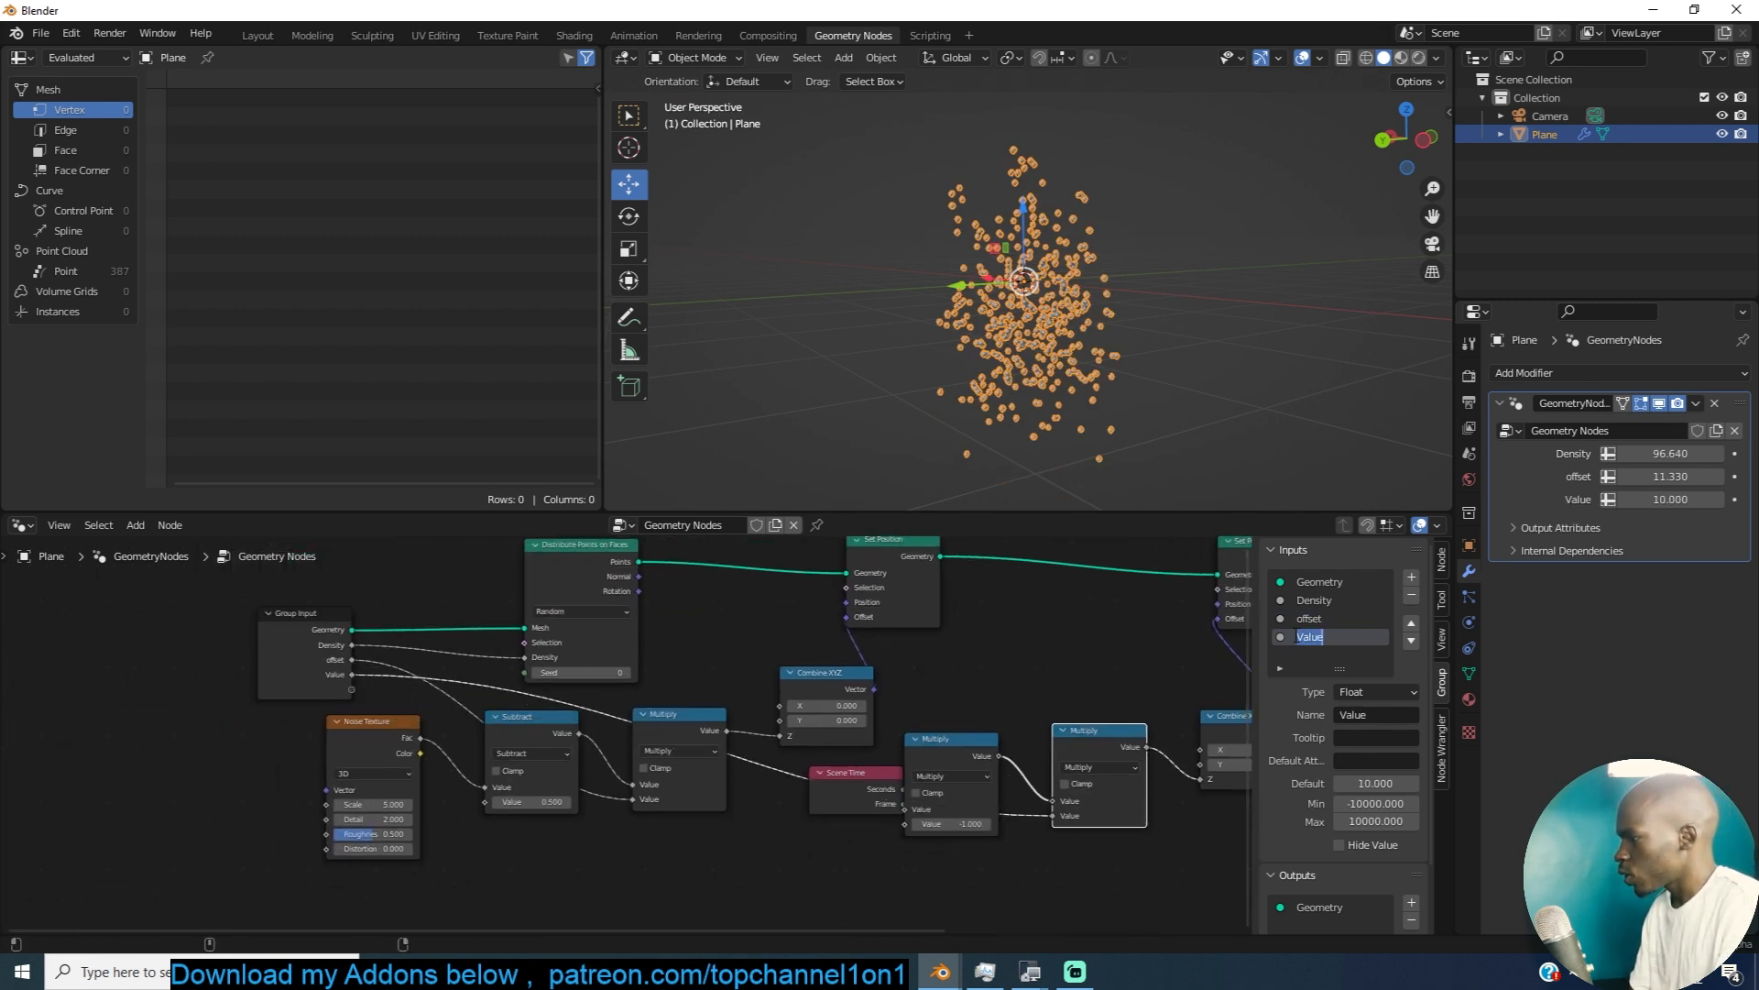
{"action": "key", "text": "Return"}
{"action": "key", "text": "space"}
{"action": "key", "text": "Escape"}
Step: Set the modifier's Density to 200
{"action": "scroll", "coordinate": [1063, 709], "scroll_direction": "down", "scroll_amount": 4}
{"action": "scroll", "coordinate": [843, 703], "scroll_direction": "up", "scroll_amount": 1}
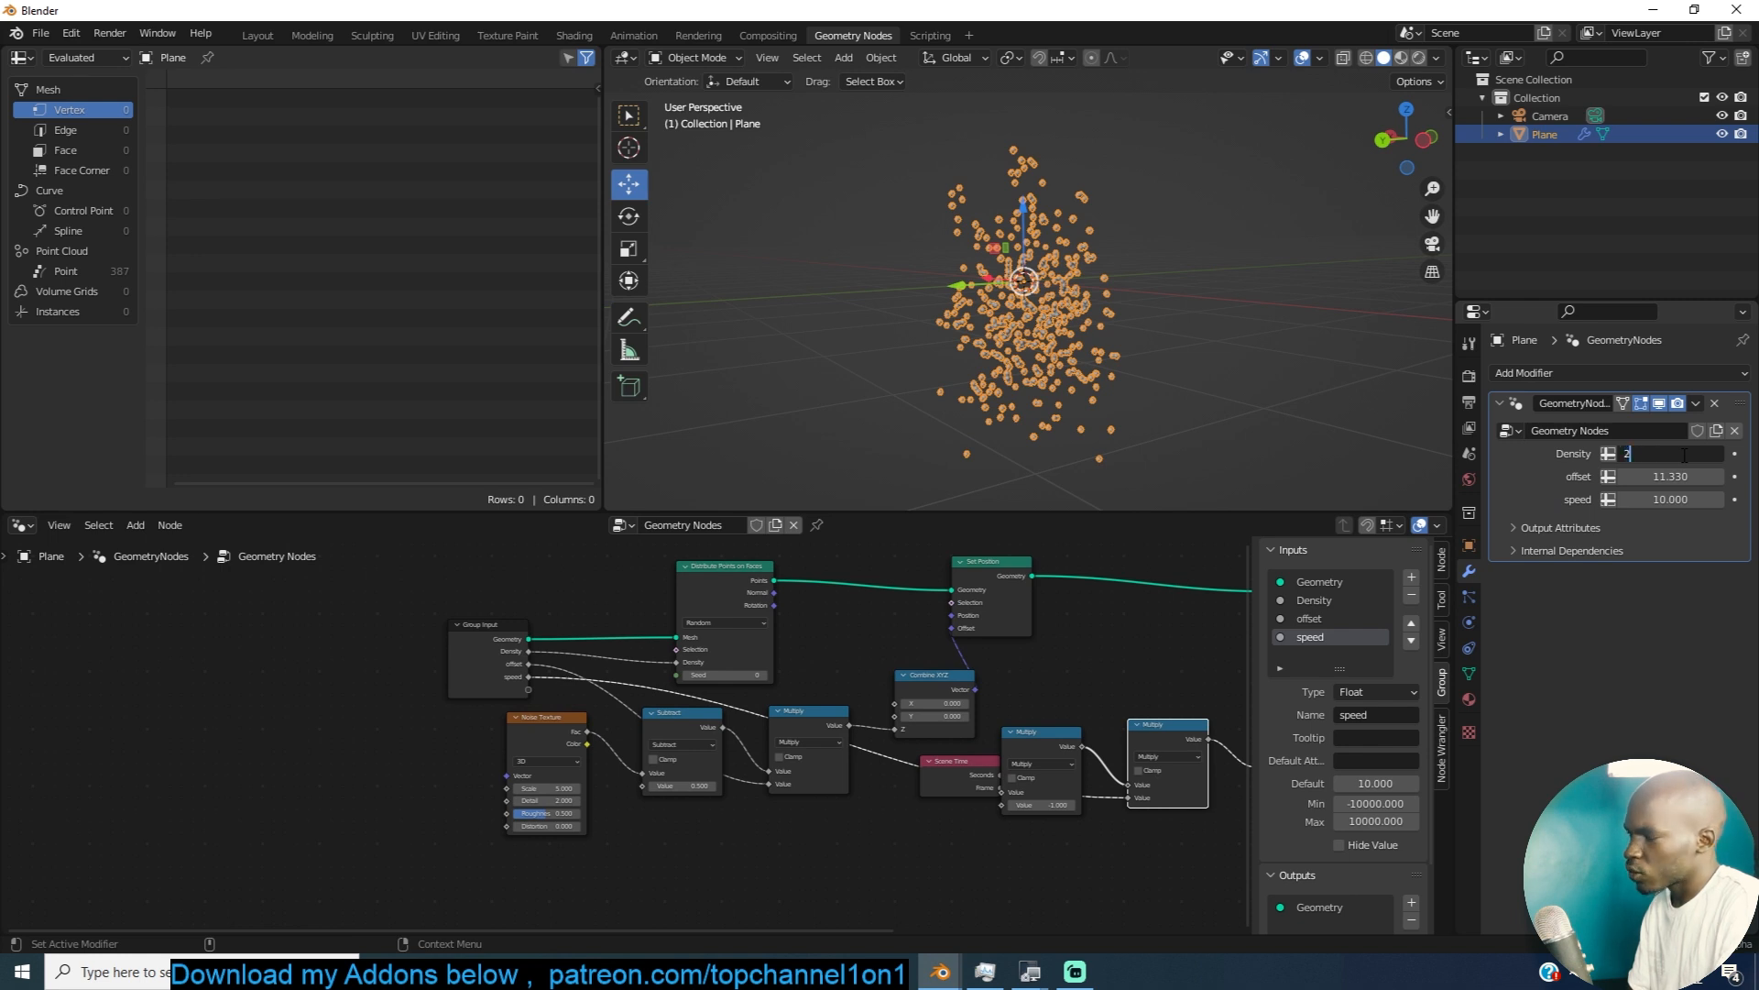
{"action": "type", "text": "0"}
{"action": "key", "text": "Return"}
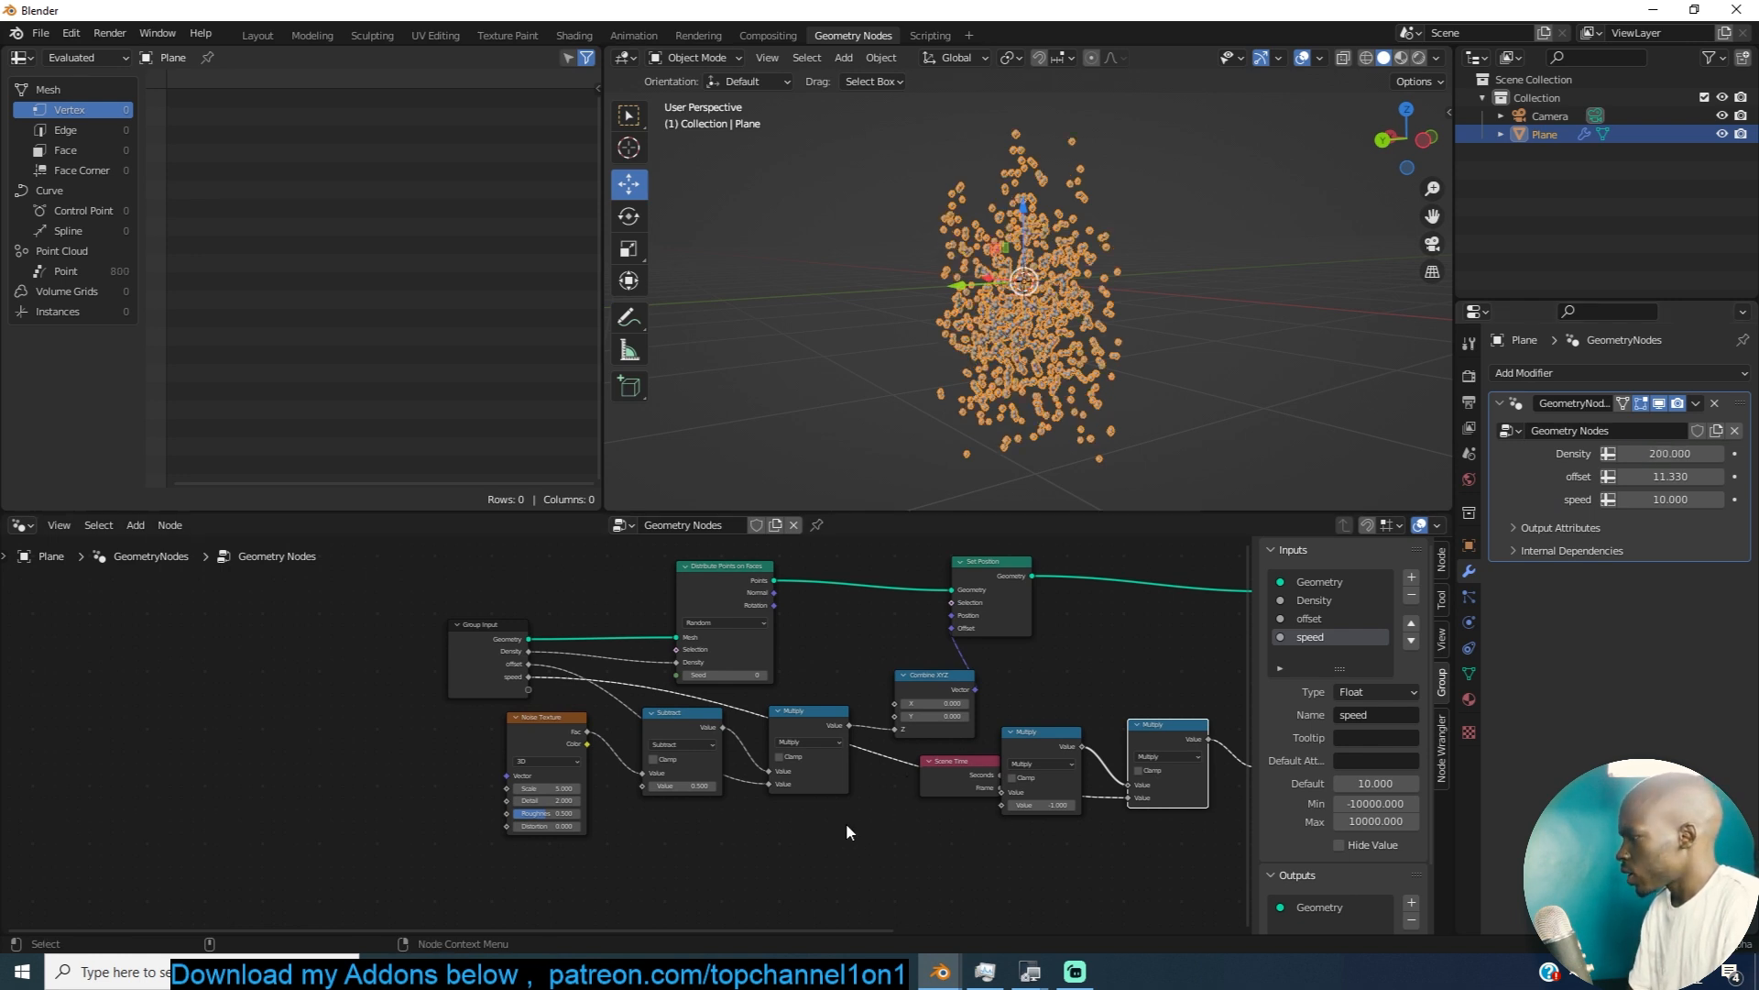
Step: Try an offset of 200 in the modifier
{"action": "left_click", "coordinate": [1676, 477]}
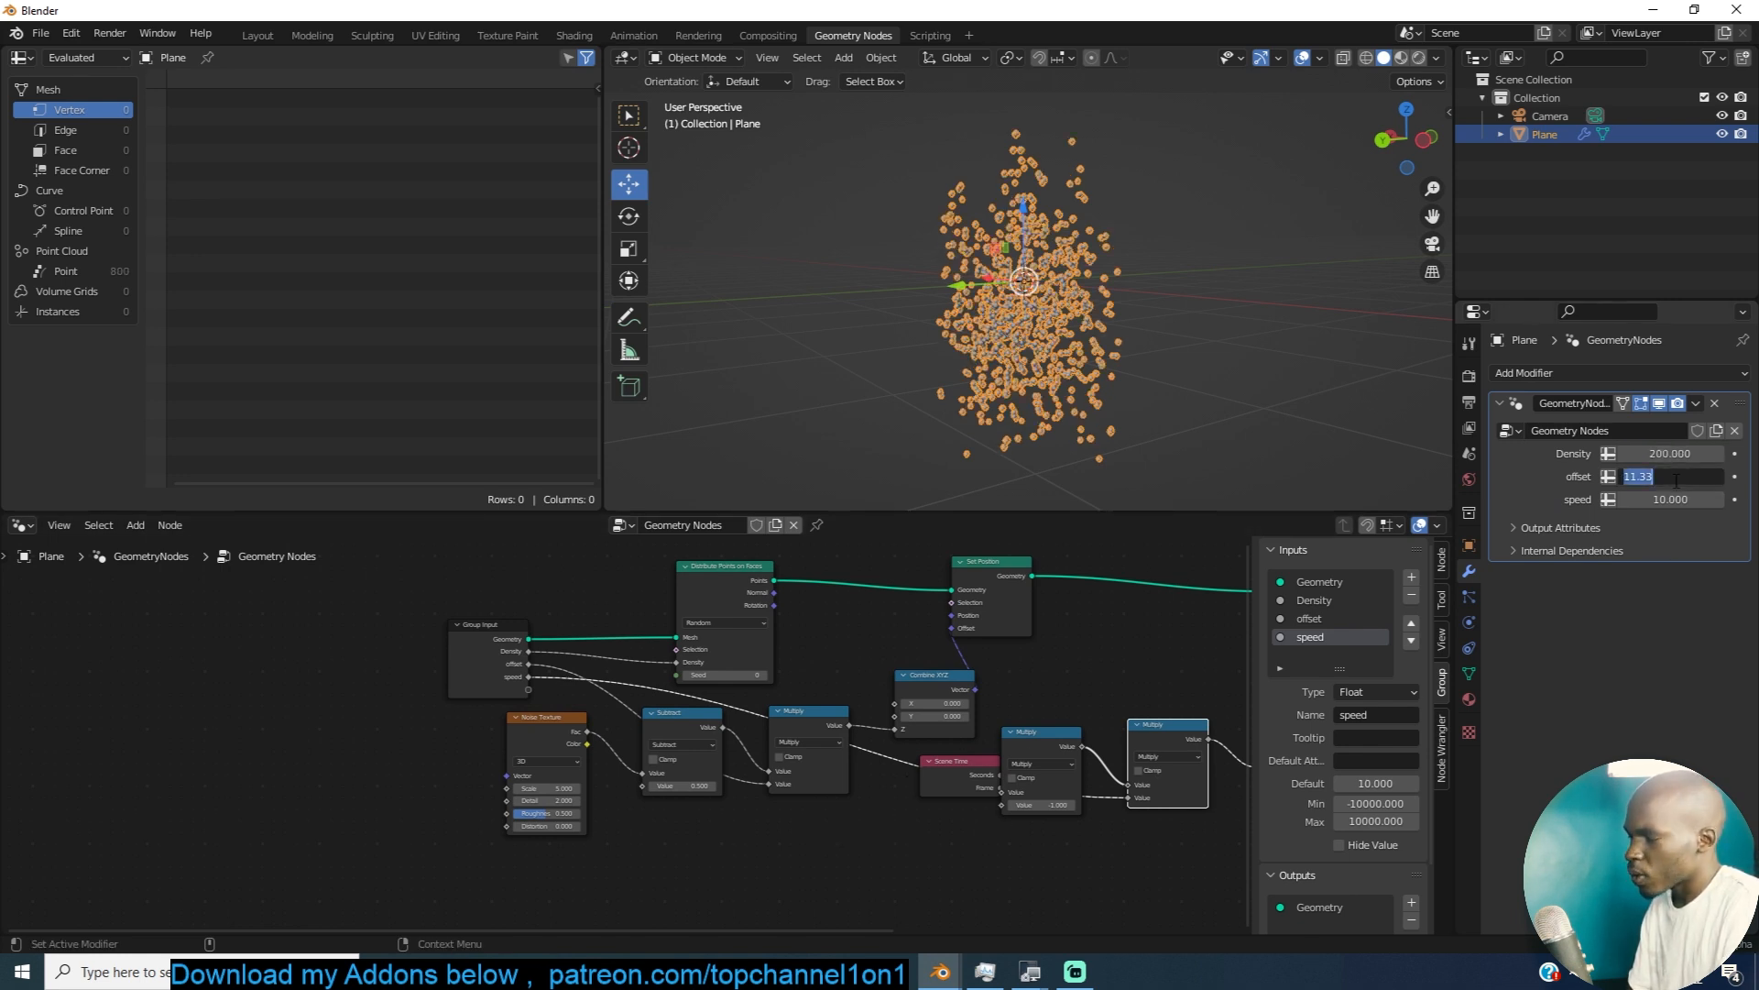
{"action": "type", "text": "200"}
{"action": "key", "text": "Return"}
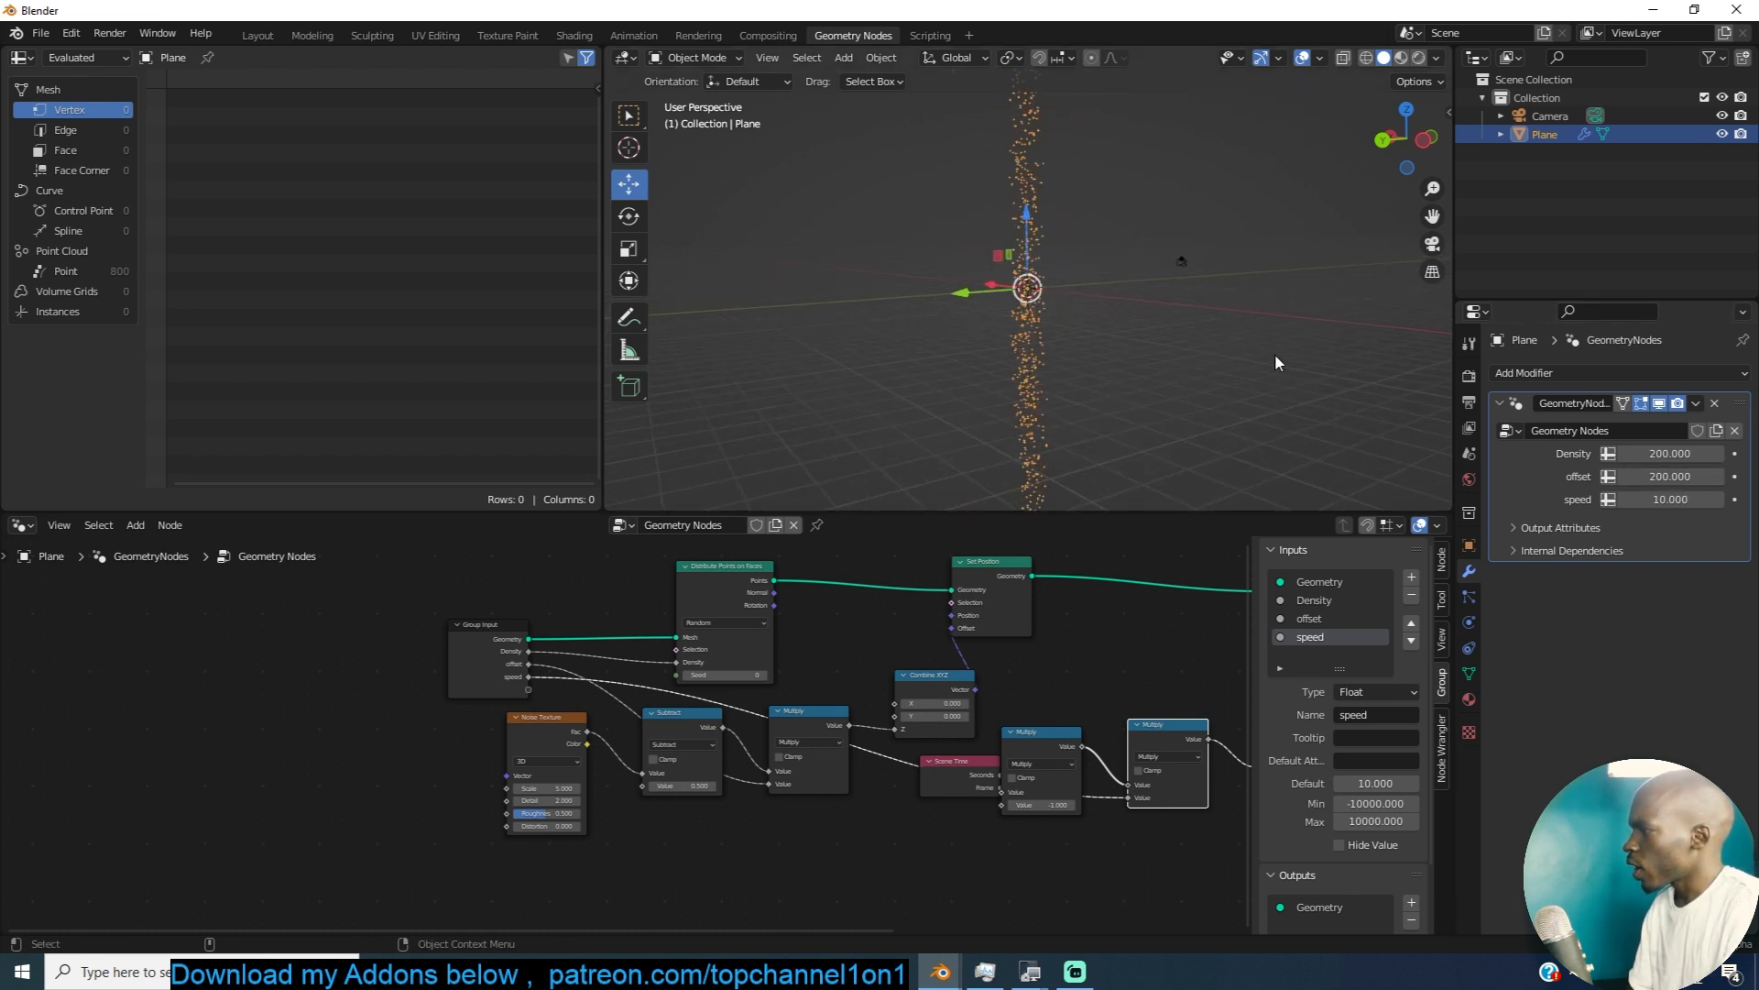
Step: Set the modifier's offset to 100 and play the animation to check the taller column of falling points
{"action": "left_click", "coordinate": [1702, 477]}
{"action": "type", "text": "1"}
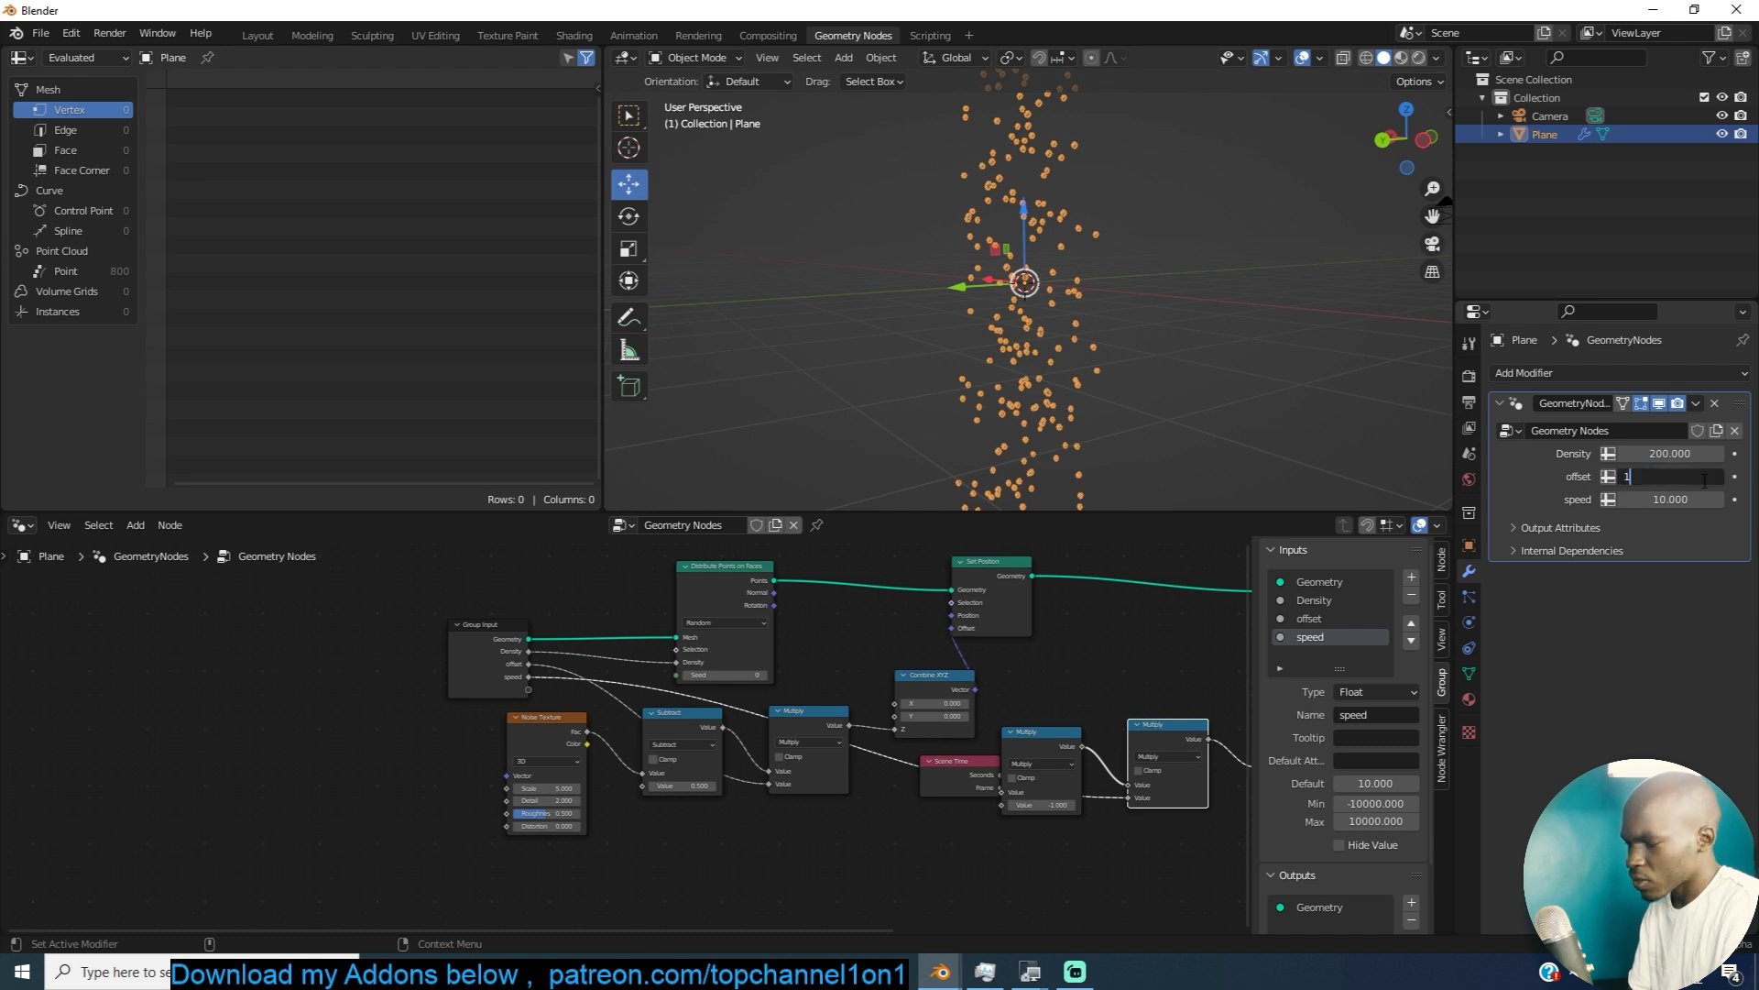
{"action": "type", "text": "00"}
{"action": "key", "text": "Return"}
{"action": "scroll", "coordinate": [1036, 307], "scroll_direction": "down", "scroll_amount": 3}
{"action": "middle_click_drag", "start_coordinate": [1031, 317], "coordinate": [939, 300]}
{"action": "key", "text": "space"}
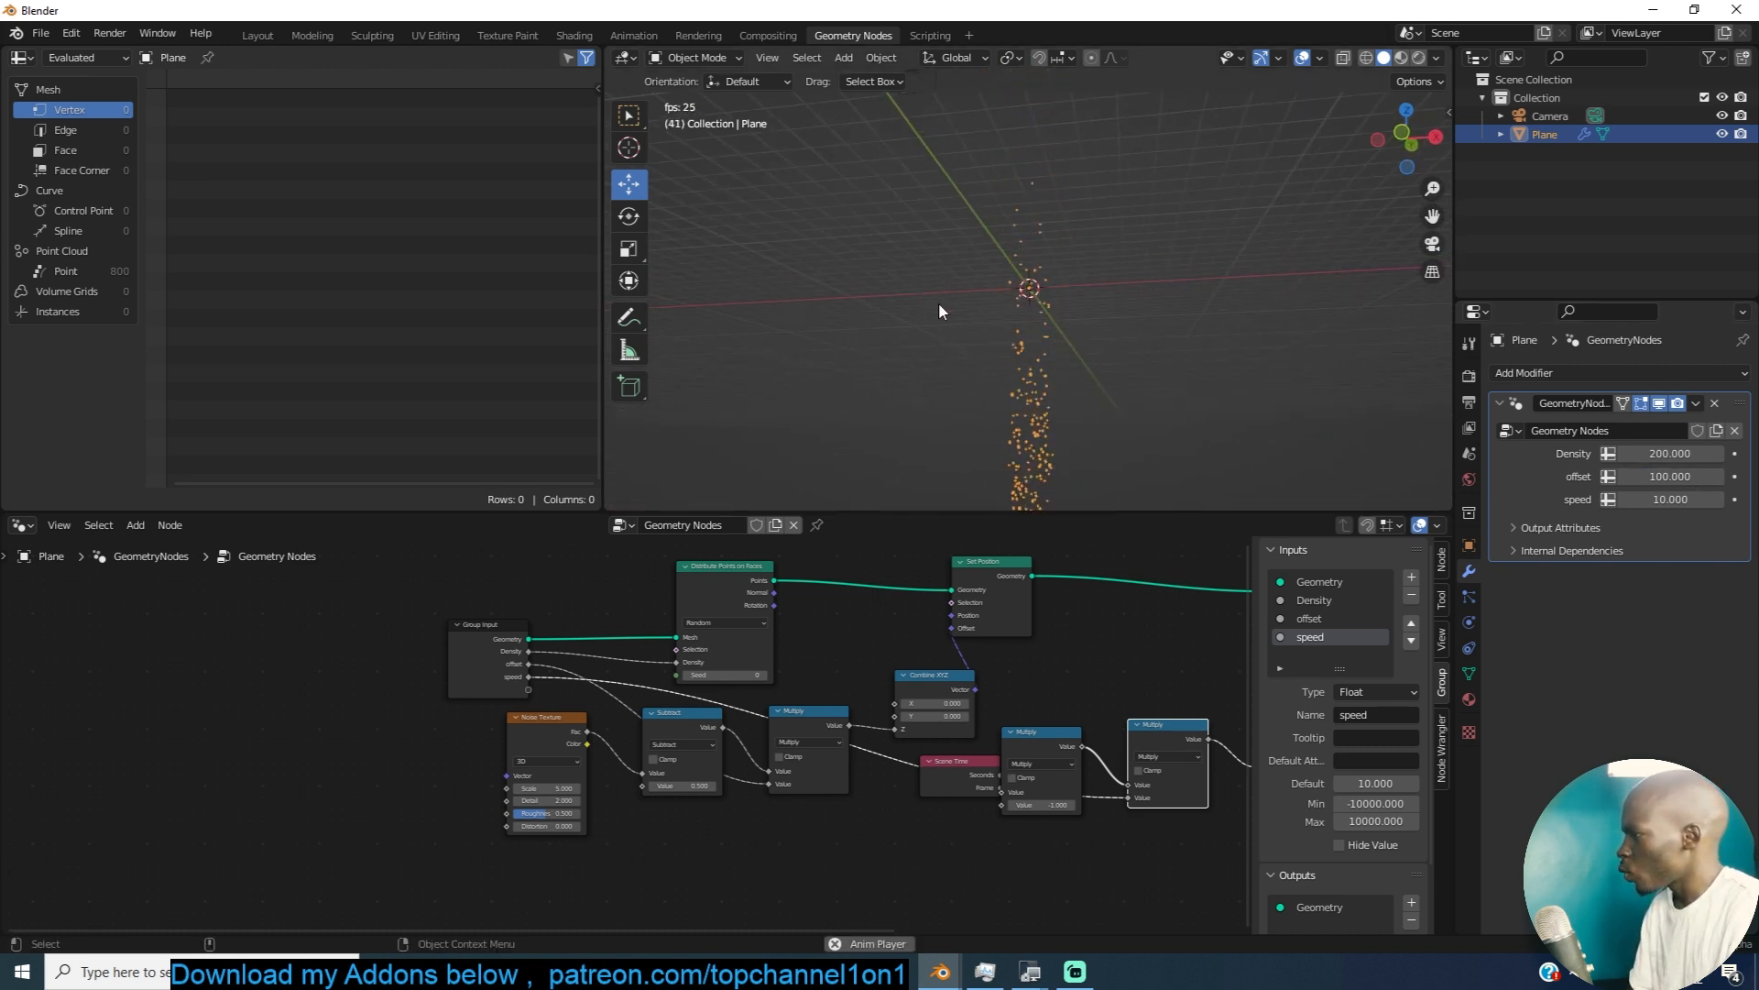
{"action": "key", "text": "Escape"}
Step: Tilt the plane slightly with Rotate in front view and preview the slanted falling motion
{"action": "key", "text": "KP_1"}
{"action": "key", "text": "r"}
{"action": "left_click", "coordinate": [1186, 389]}
{"action": "key", "text": "space"}
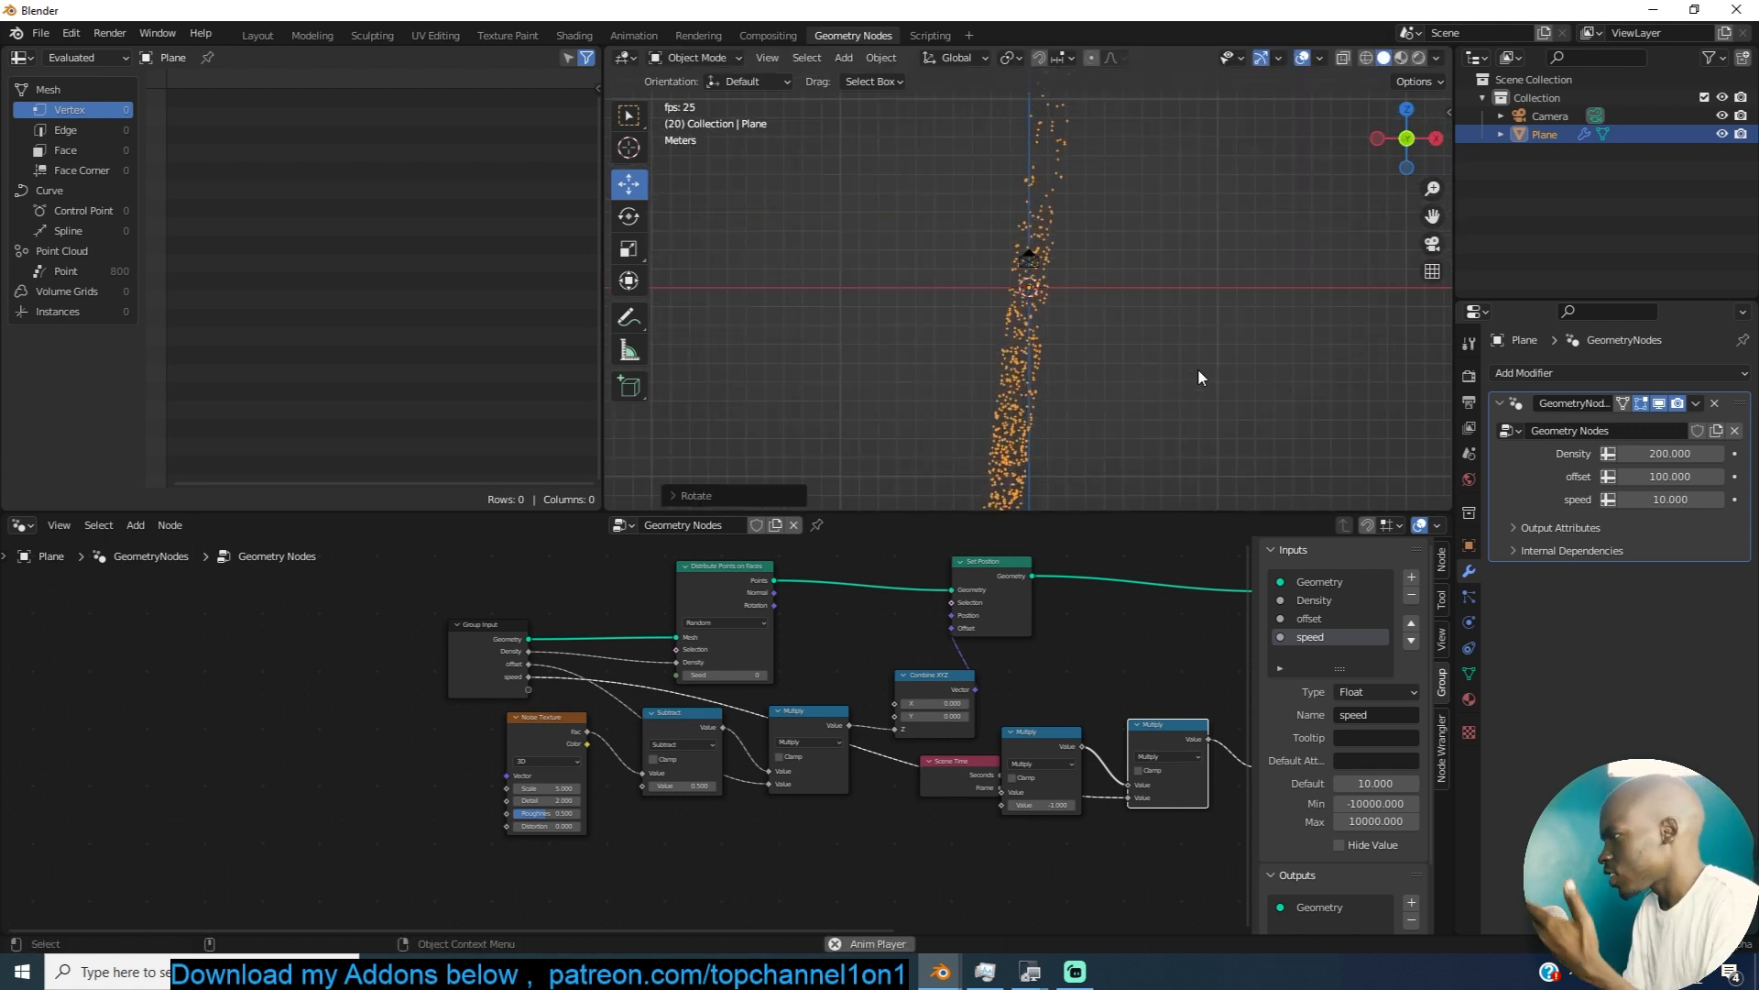
{"action": "scroll", "coordinate": [1201, 376], "scroll_direction": "up", "scroll_amount": 4}
{"action": "key", "text": "Escape"}
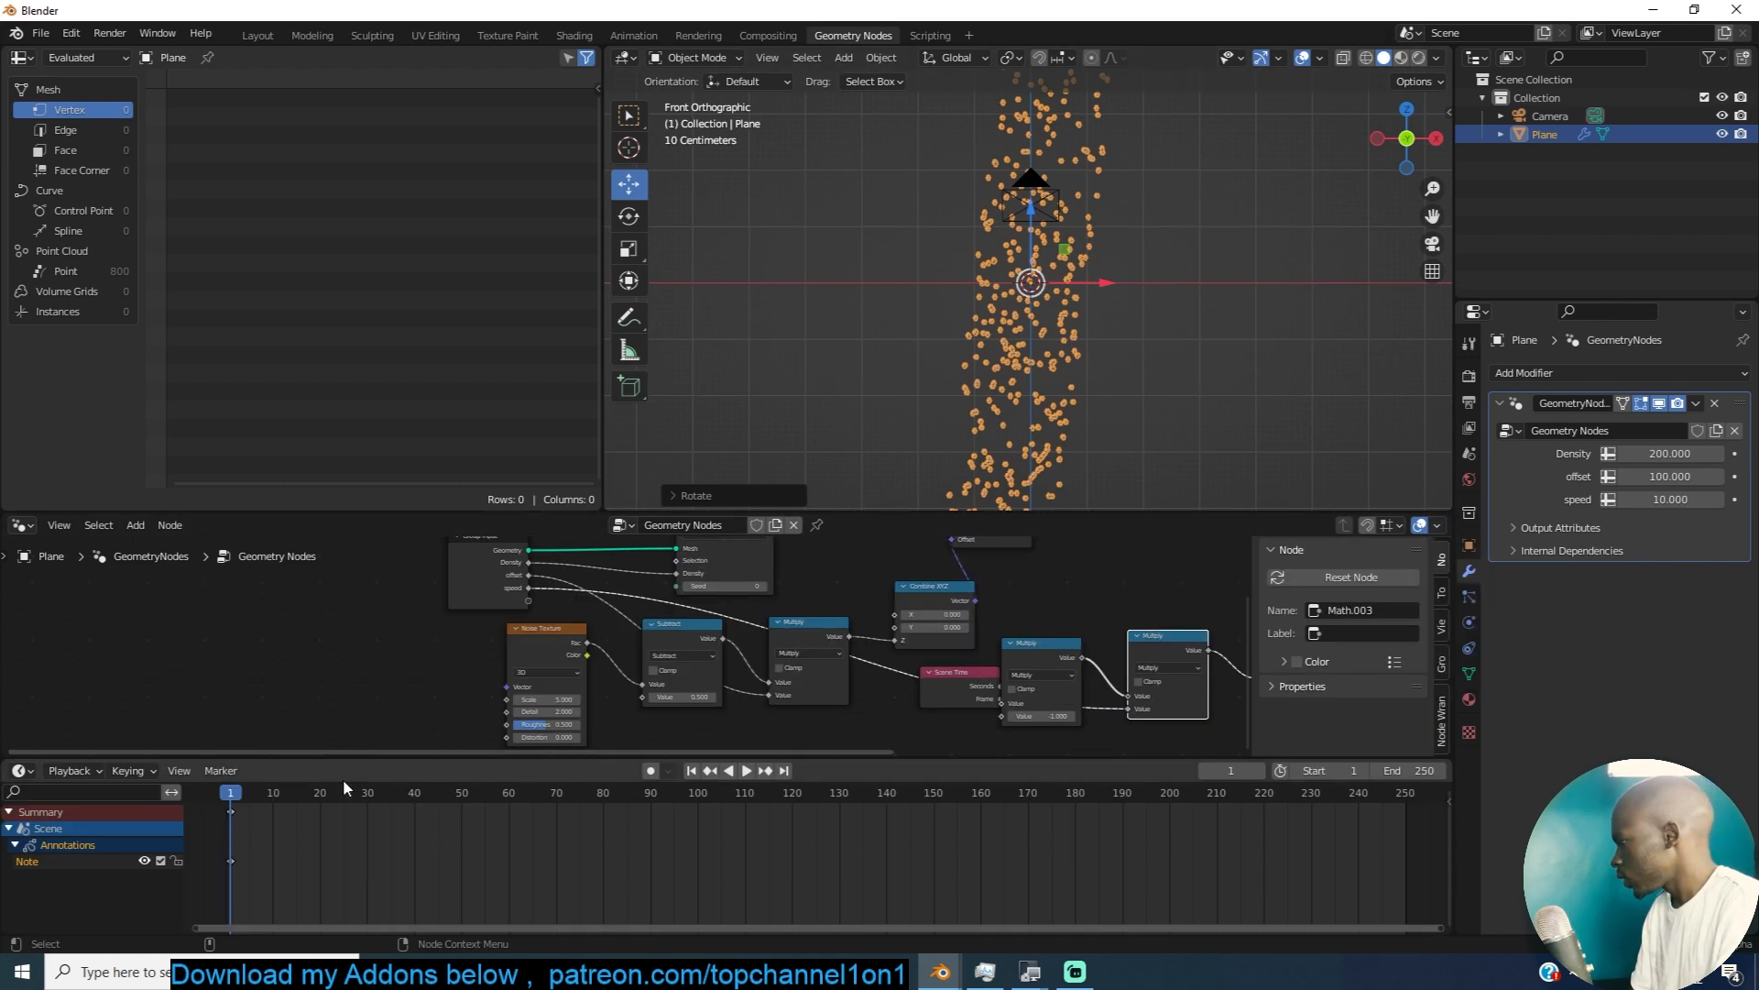
Step: Play the animation and examine how the points fall around the plane in perspective and front views
{"action": "key", "text": "space"}
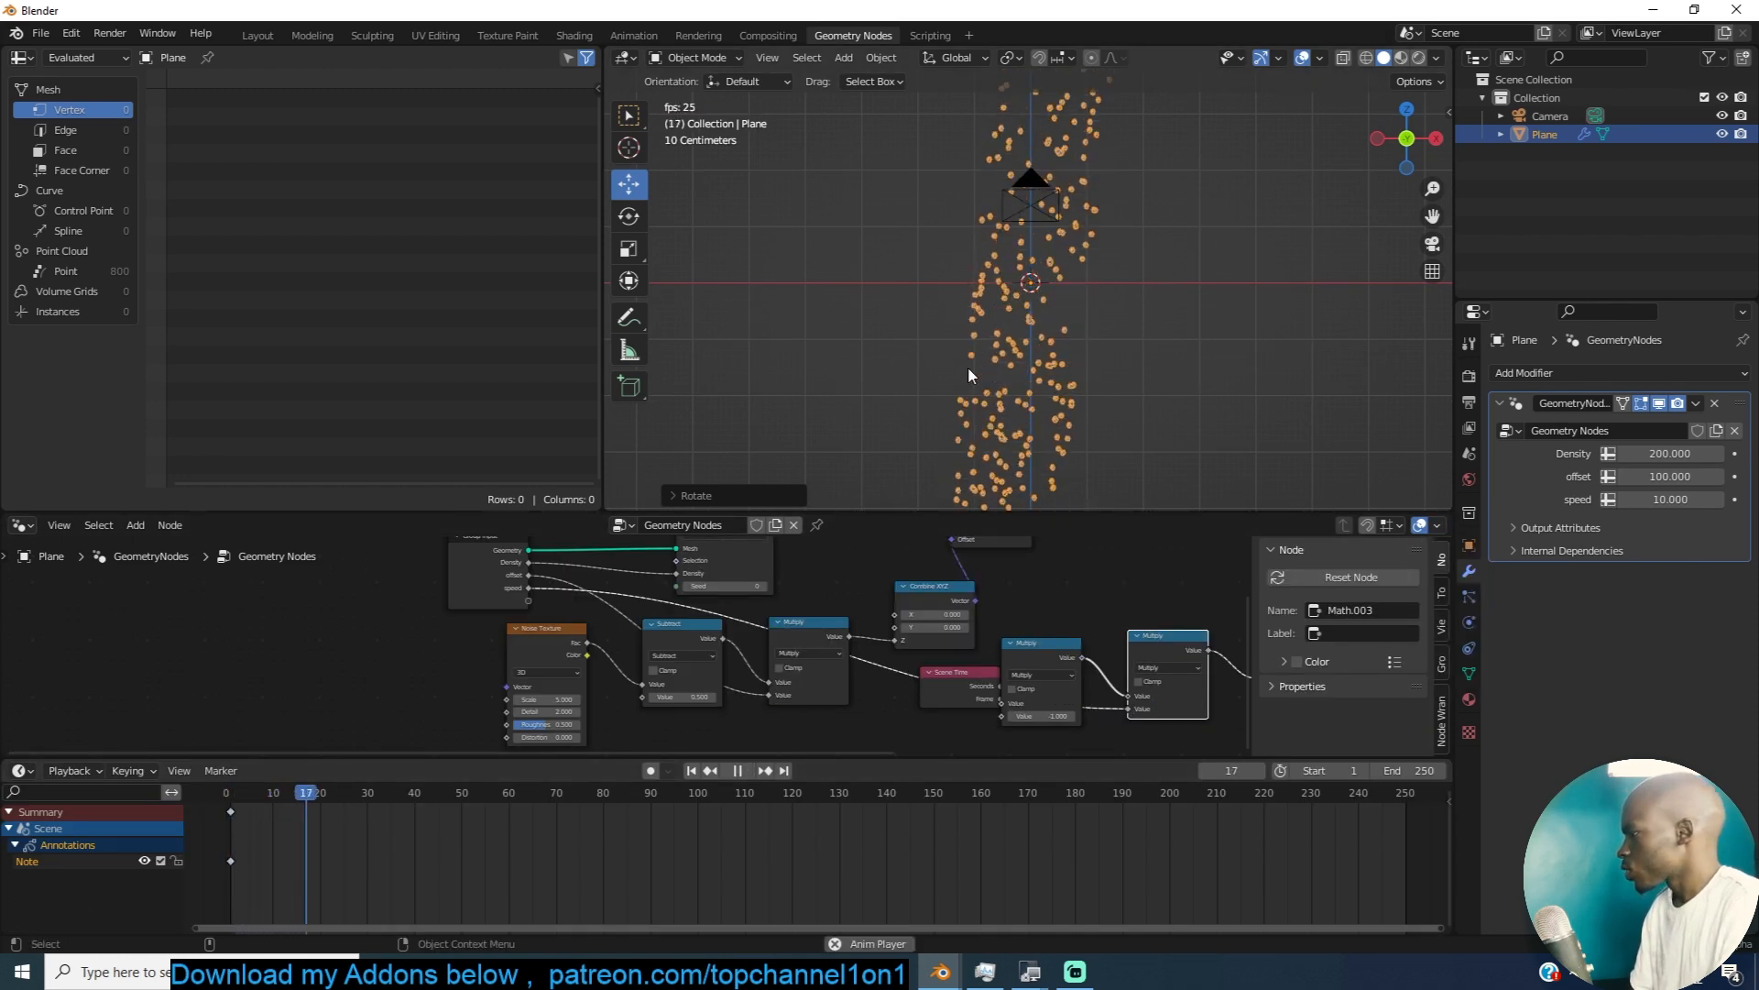
{"action": "middle_click_drag", "start_coordinate": [968, 368], "coordinate": [1030, 387]}
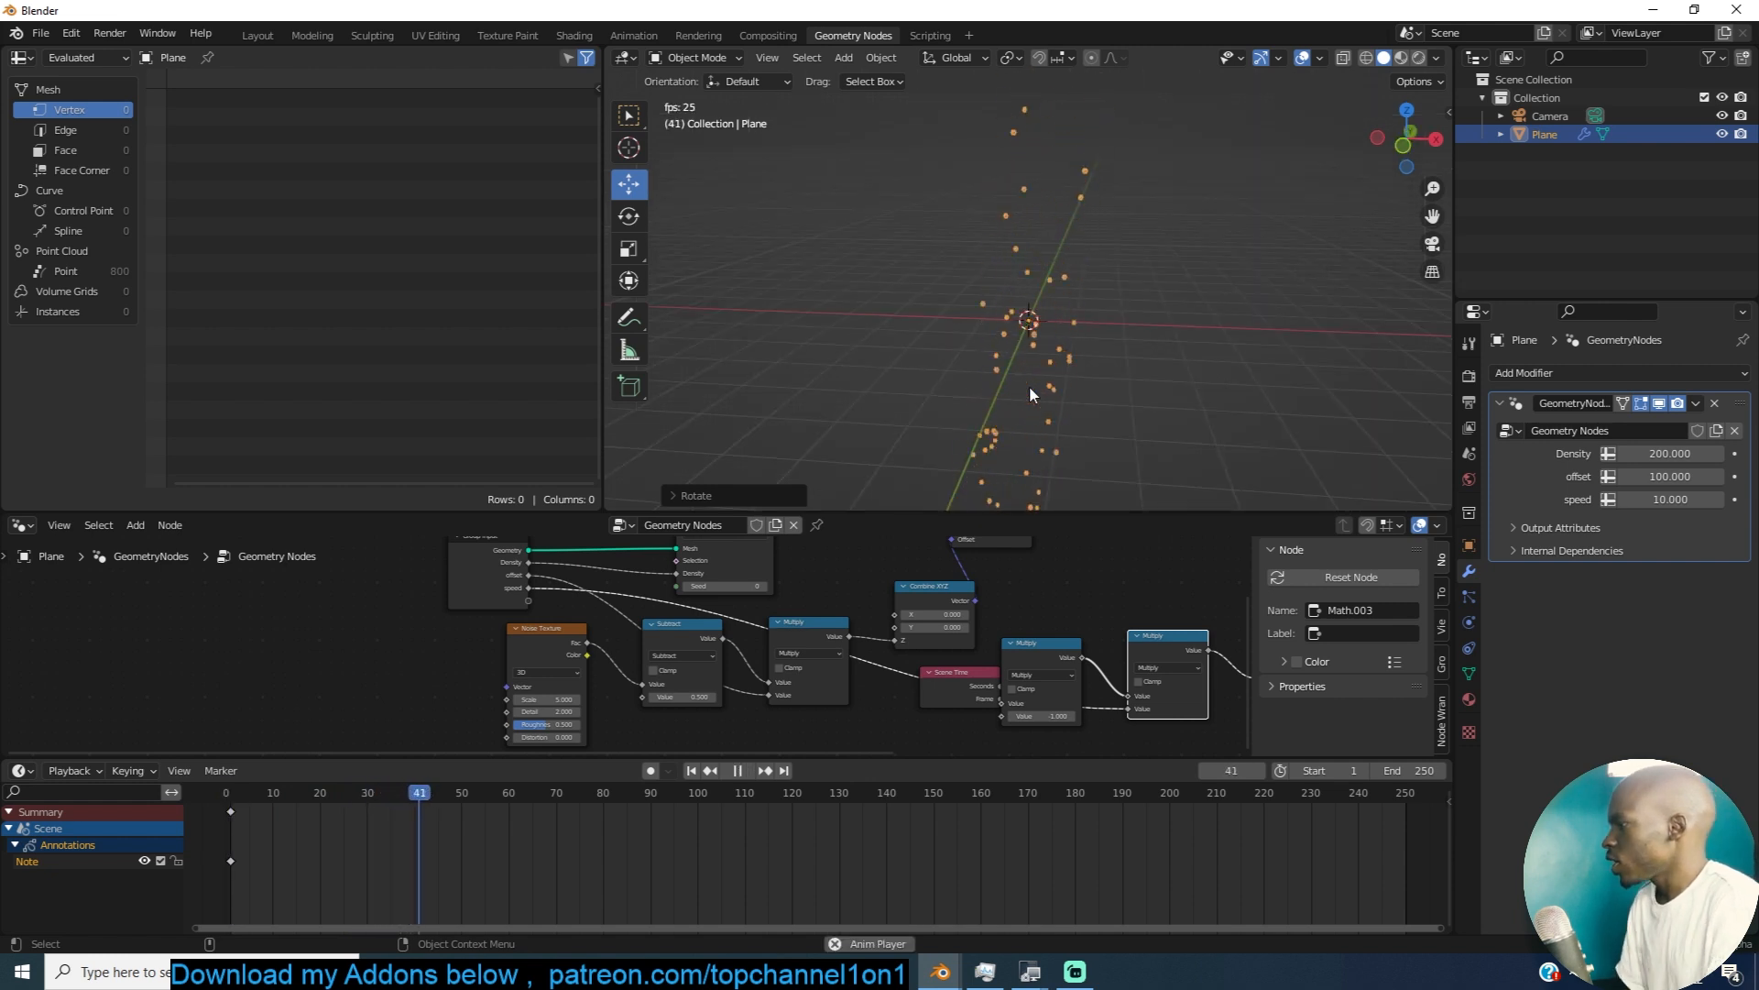
{"action": "key", "text": "Escape"}
{"action": "middle_click_drag", "start_coordinate": [1125, 347], "coordinate": [1064, 328]}
{"action": "key", "text": "KP_1"}
{"action": "scroll", "coordinate": [1065, 270], "scroll_direction": "down", "scroll_amount": 3}
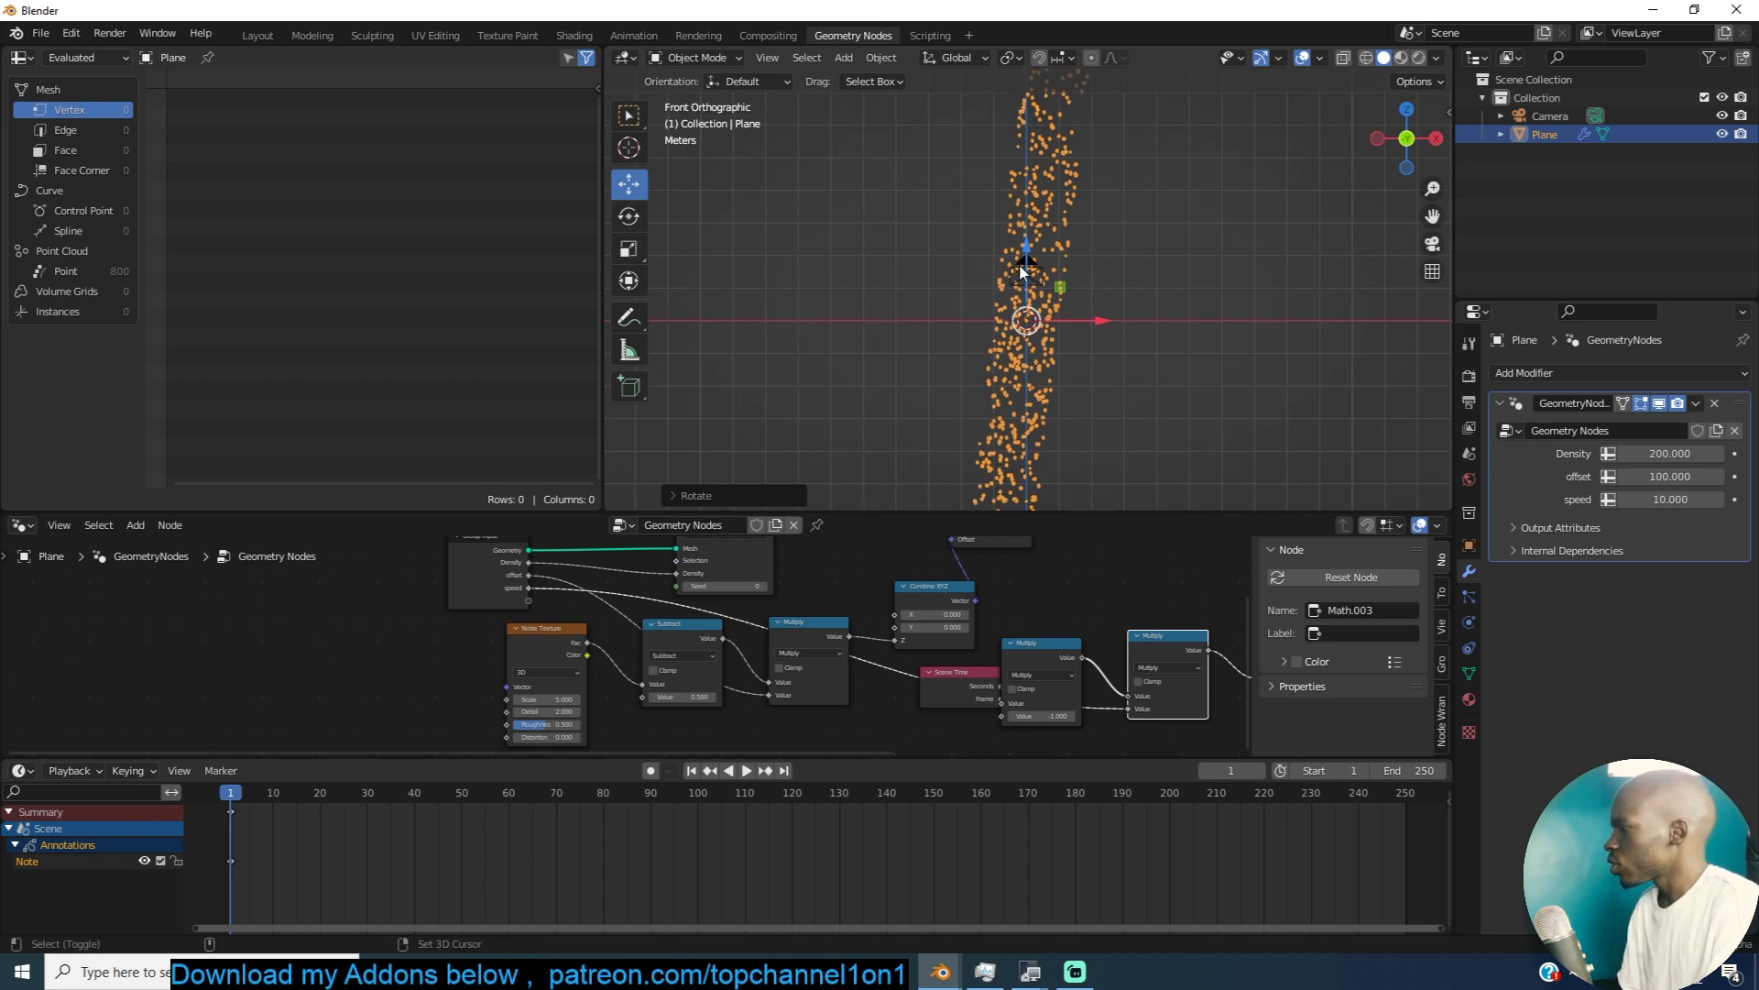
{"action": "scroll", "coordinate": [1060, 190], "scroll_direction": "up", "scroll_amount": 3, "text": "shift"}
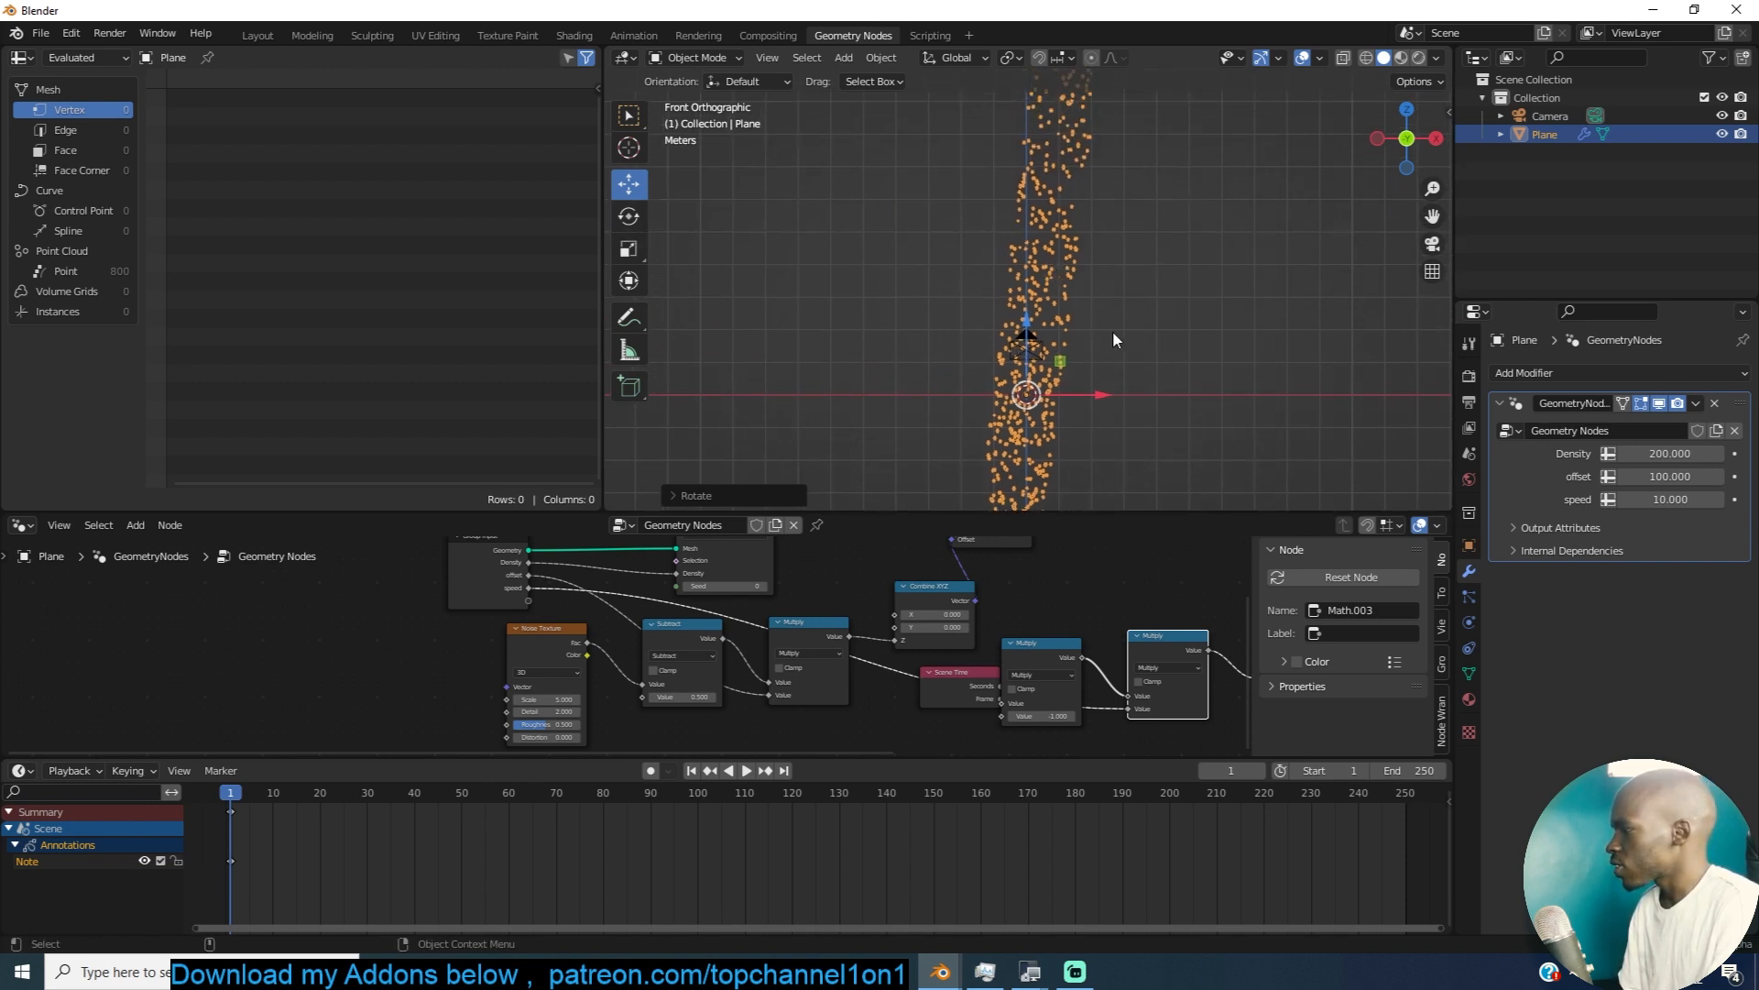
{"action": "scroll", "coordinate": [1048, 366], "scroll_direction": "up", "scroll_amount": 3}
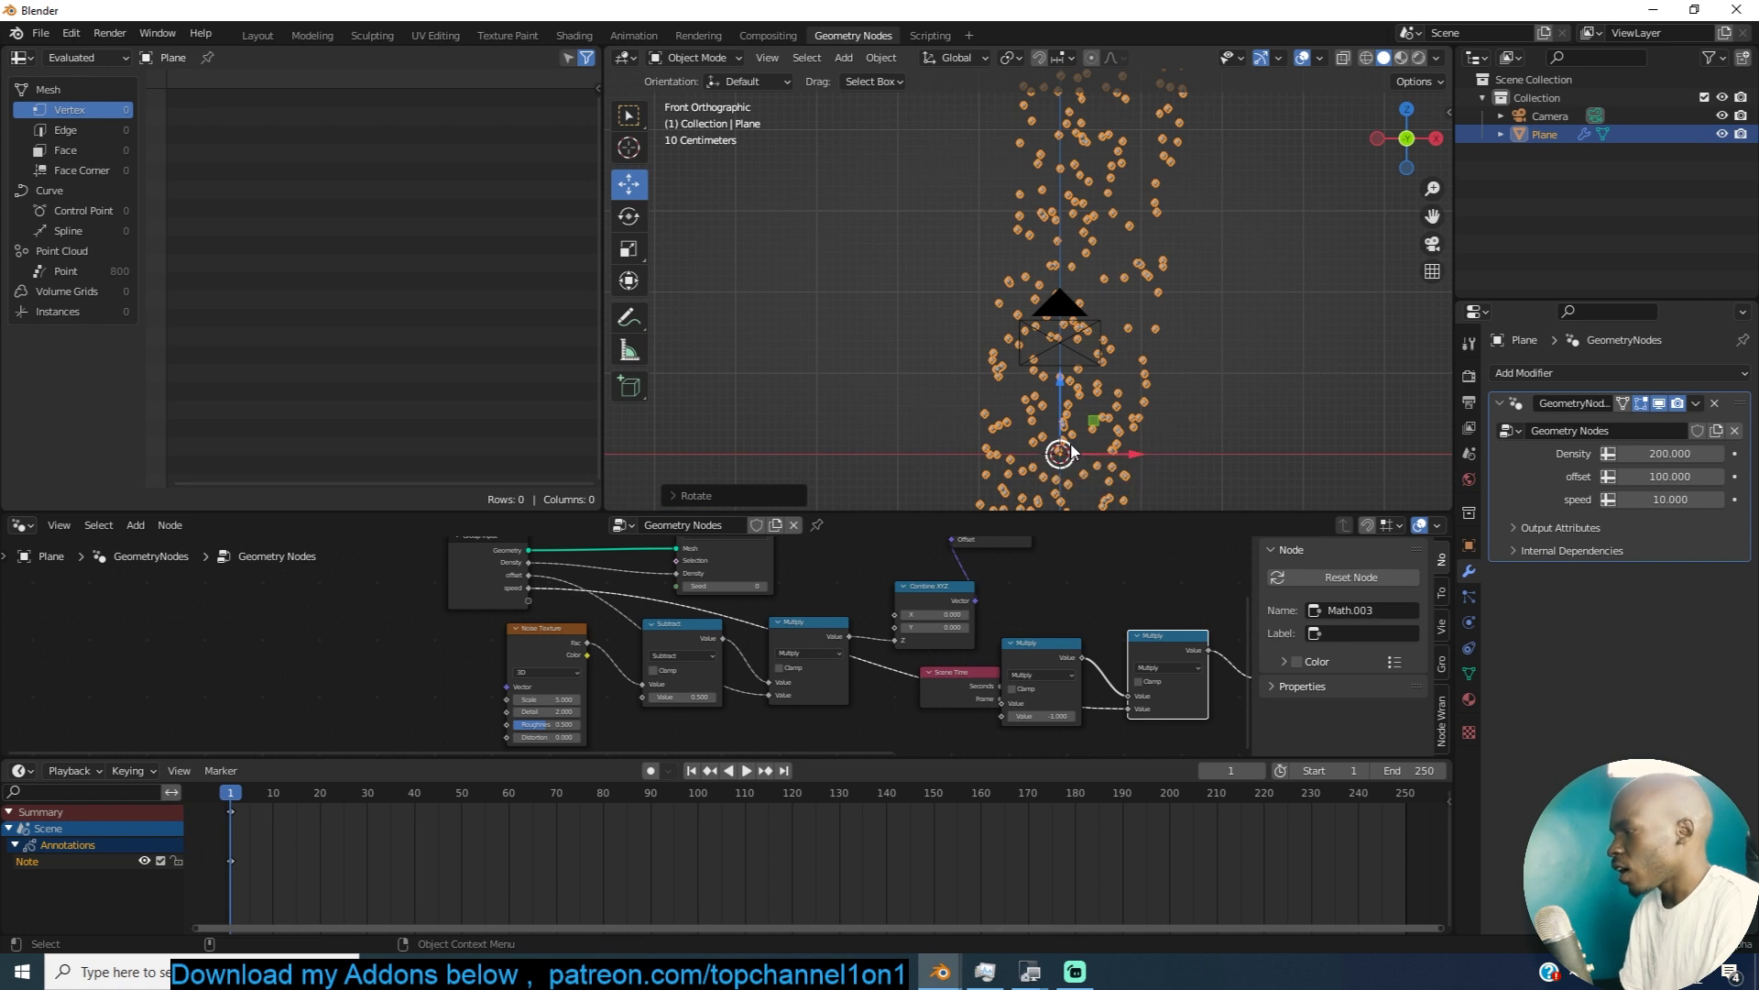
Step: Move Group Output farther from the last Set Position node and add a Delete Geometry node below their link
{"action": "scroll", "coordinate": [1097, 658], "scroll_direction": "down", "scroll_amount": 3}
{"action": "key", "text": "Home"}
{"action": "left_click_drag", "start_coordinate": [1067, 558], "coordinate": [1173, 563]}
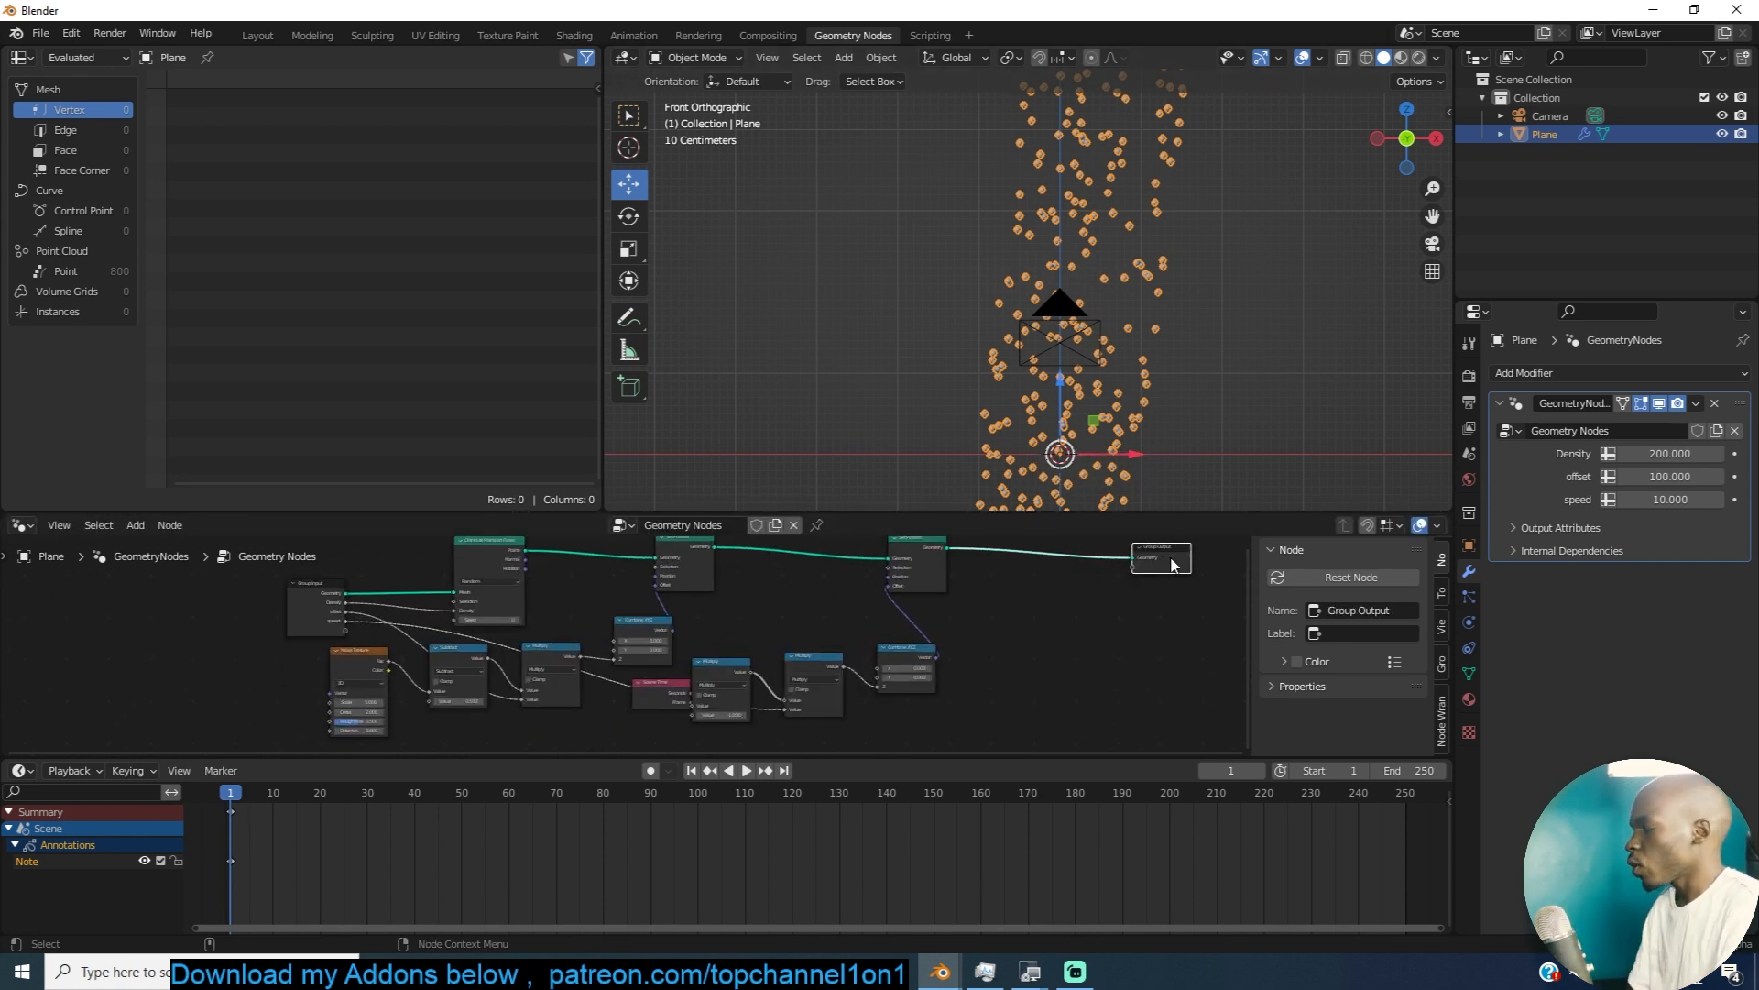
{"action": "scroll", "coordinate": [1173, 564], "scroll_direction": "up", "scroll_amount": 2}
{"action": "key", "text": "shift+a"}
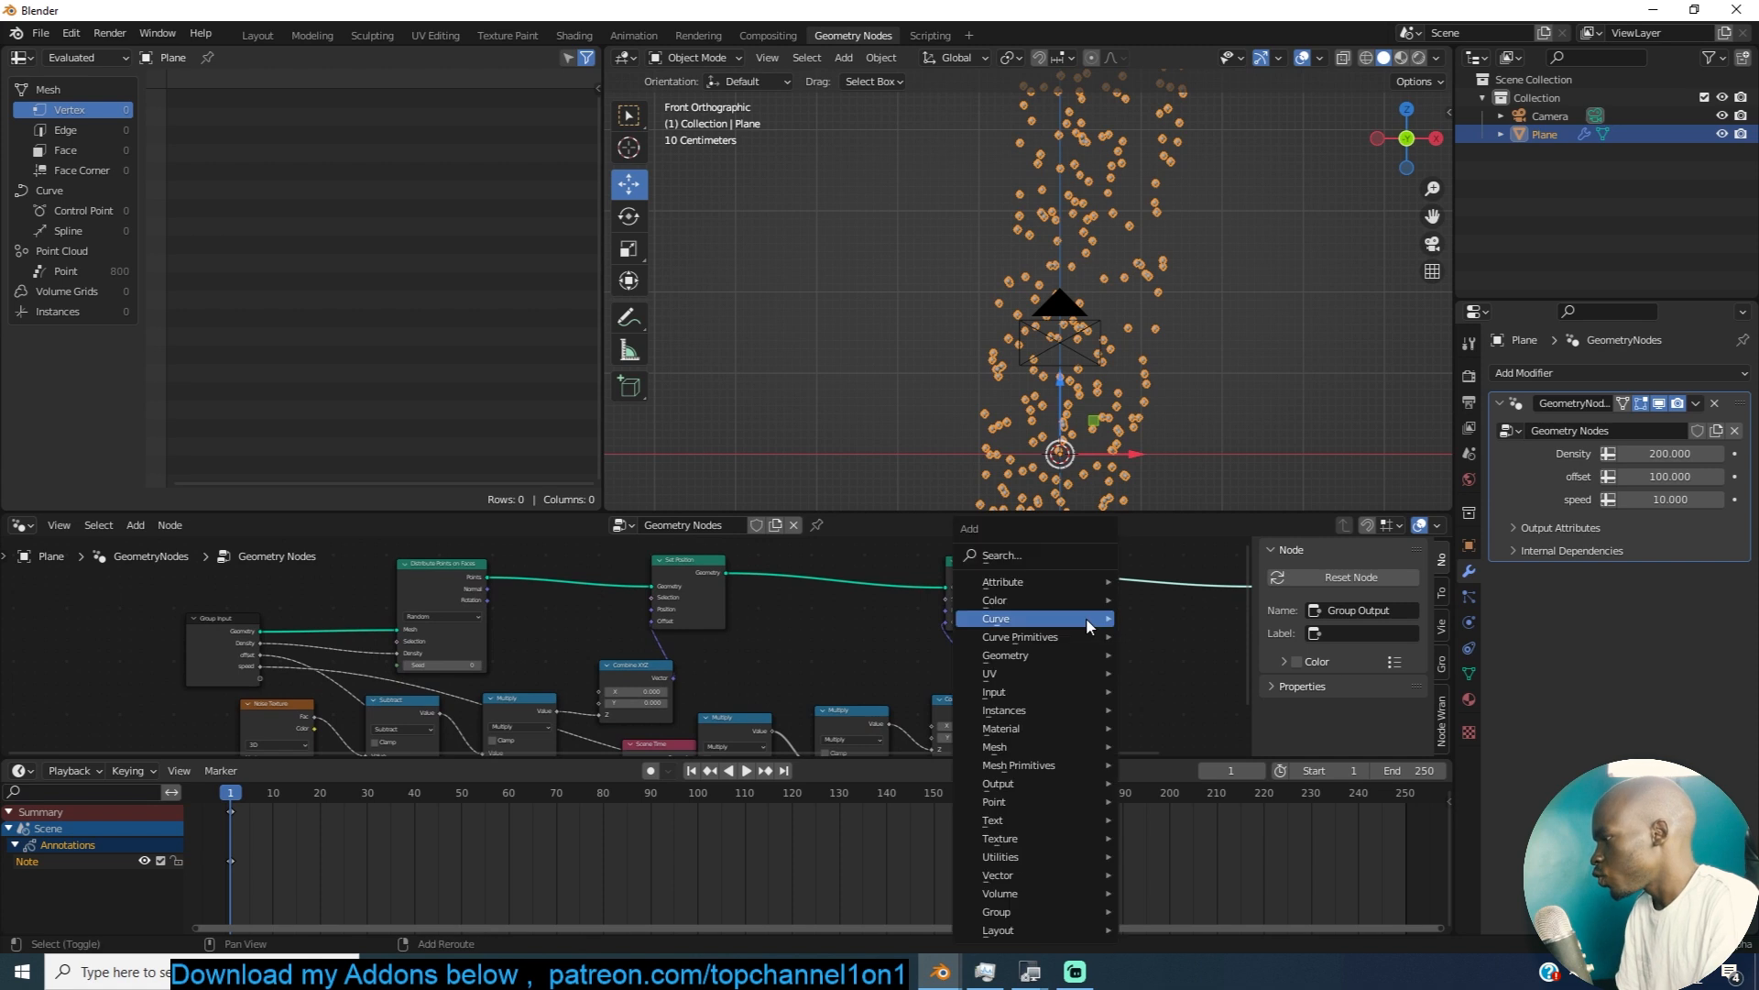
{"action": "left_click", "coordinate": [1017, 557]}
{"action": "type", "text": "dele"}
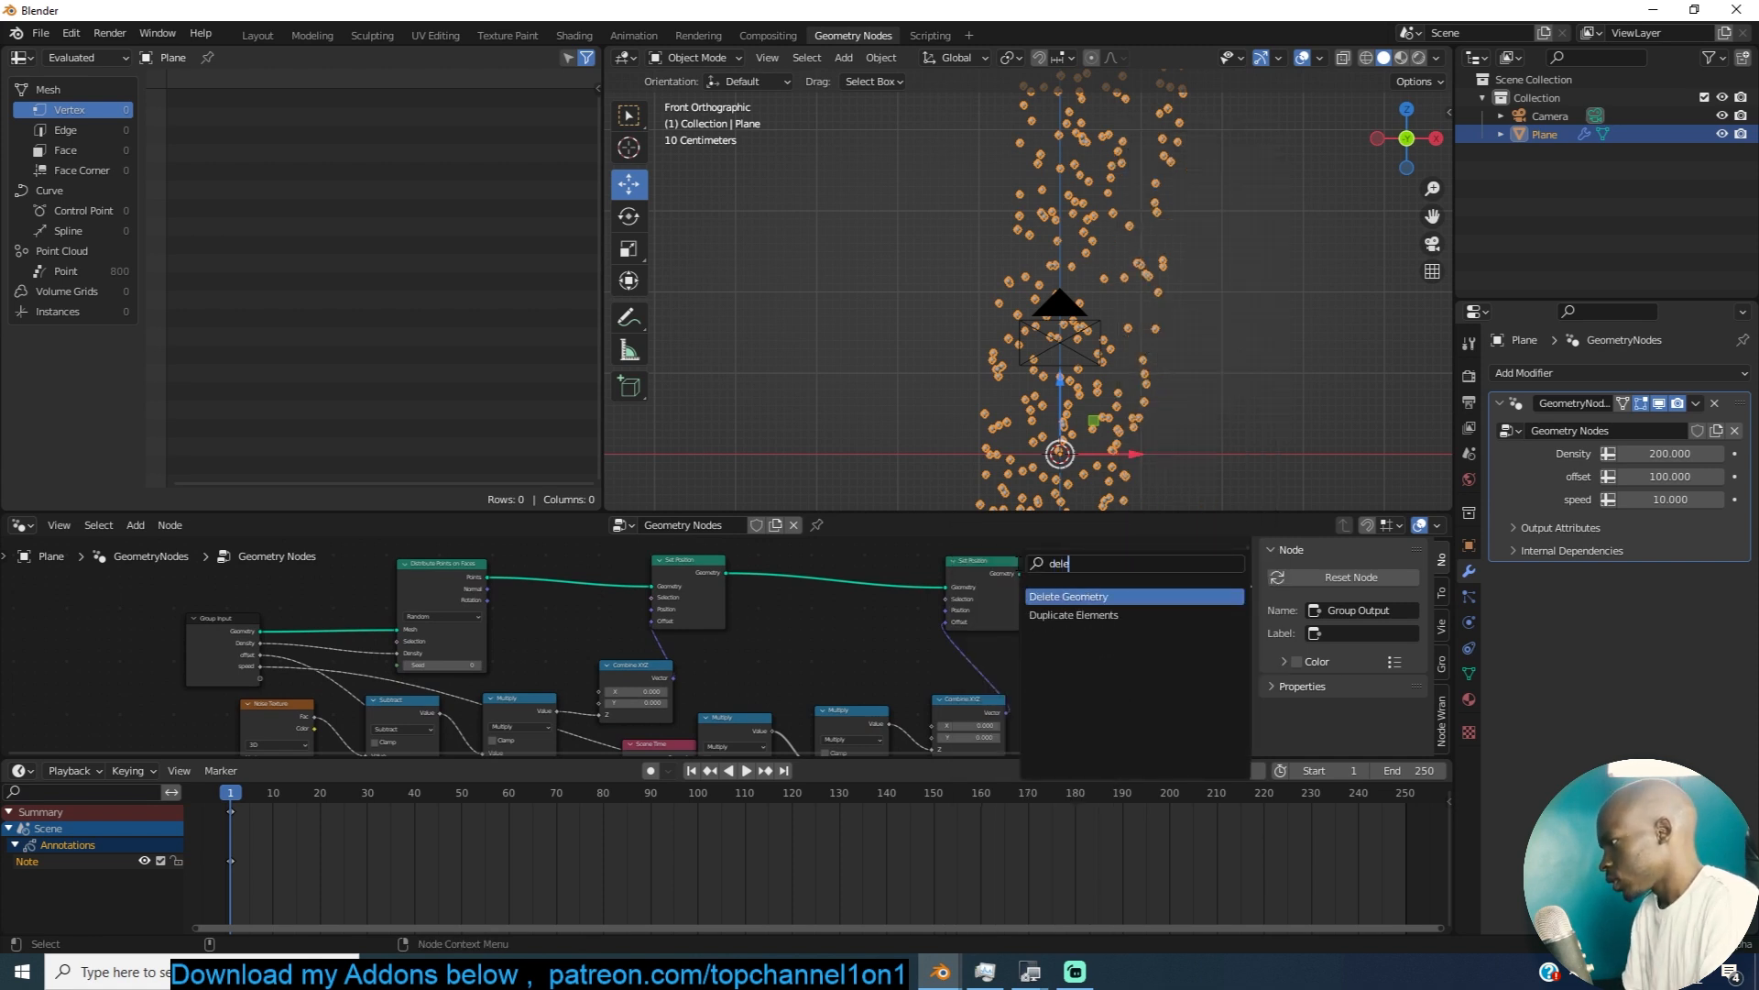
{"action": "key", "text": "Return"}
{"action": "left_click", "coordinate": [1140, 673]}
Step: Move the plane away from the world origin along positive X and Z, and circle its origin with the Annotate tool
{"action": "scroll", "coordinate": [1103, 398], "scroll_direction": "down", "scroll_amount": 3}
{"action": "key", "text": "g"}
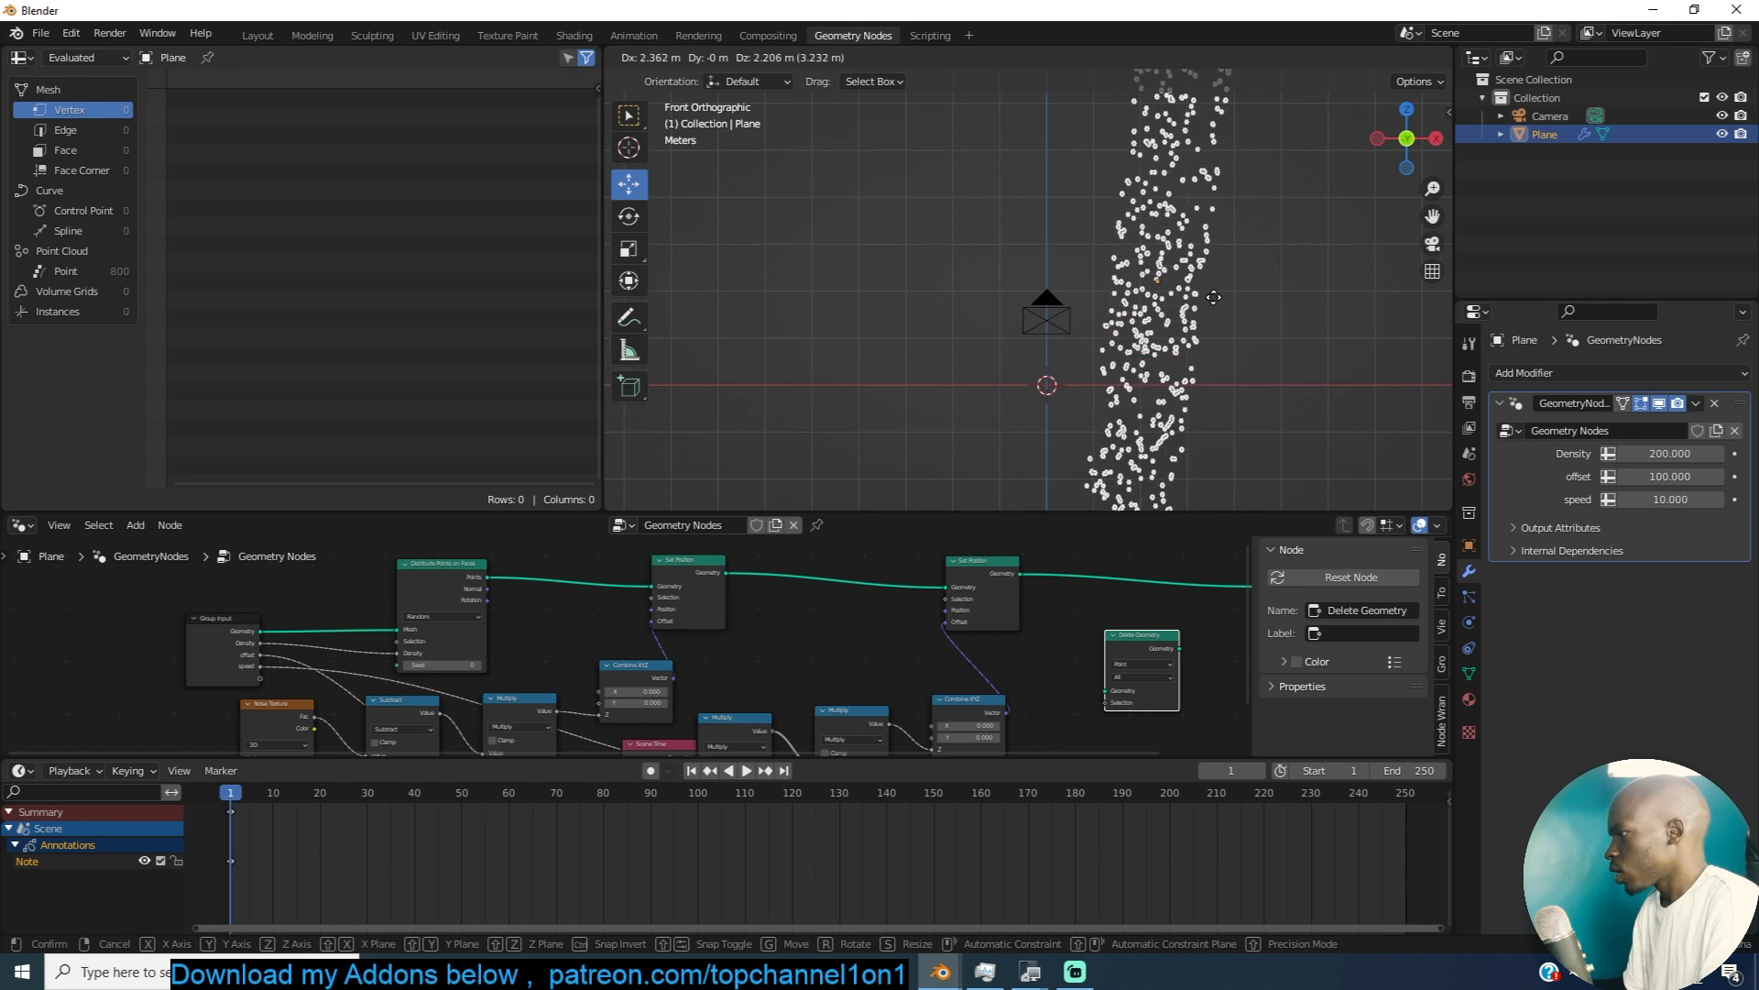
{"action": "left_click", "coordinate": [1208, 285]}
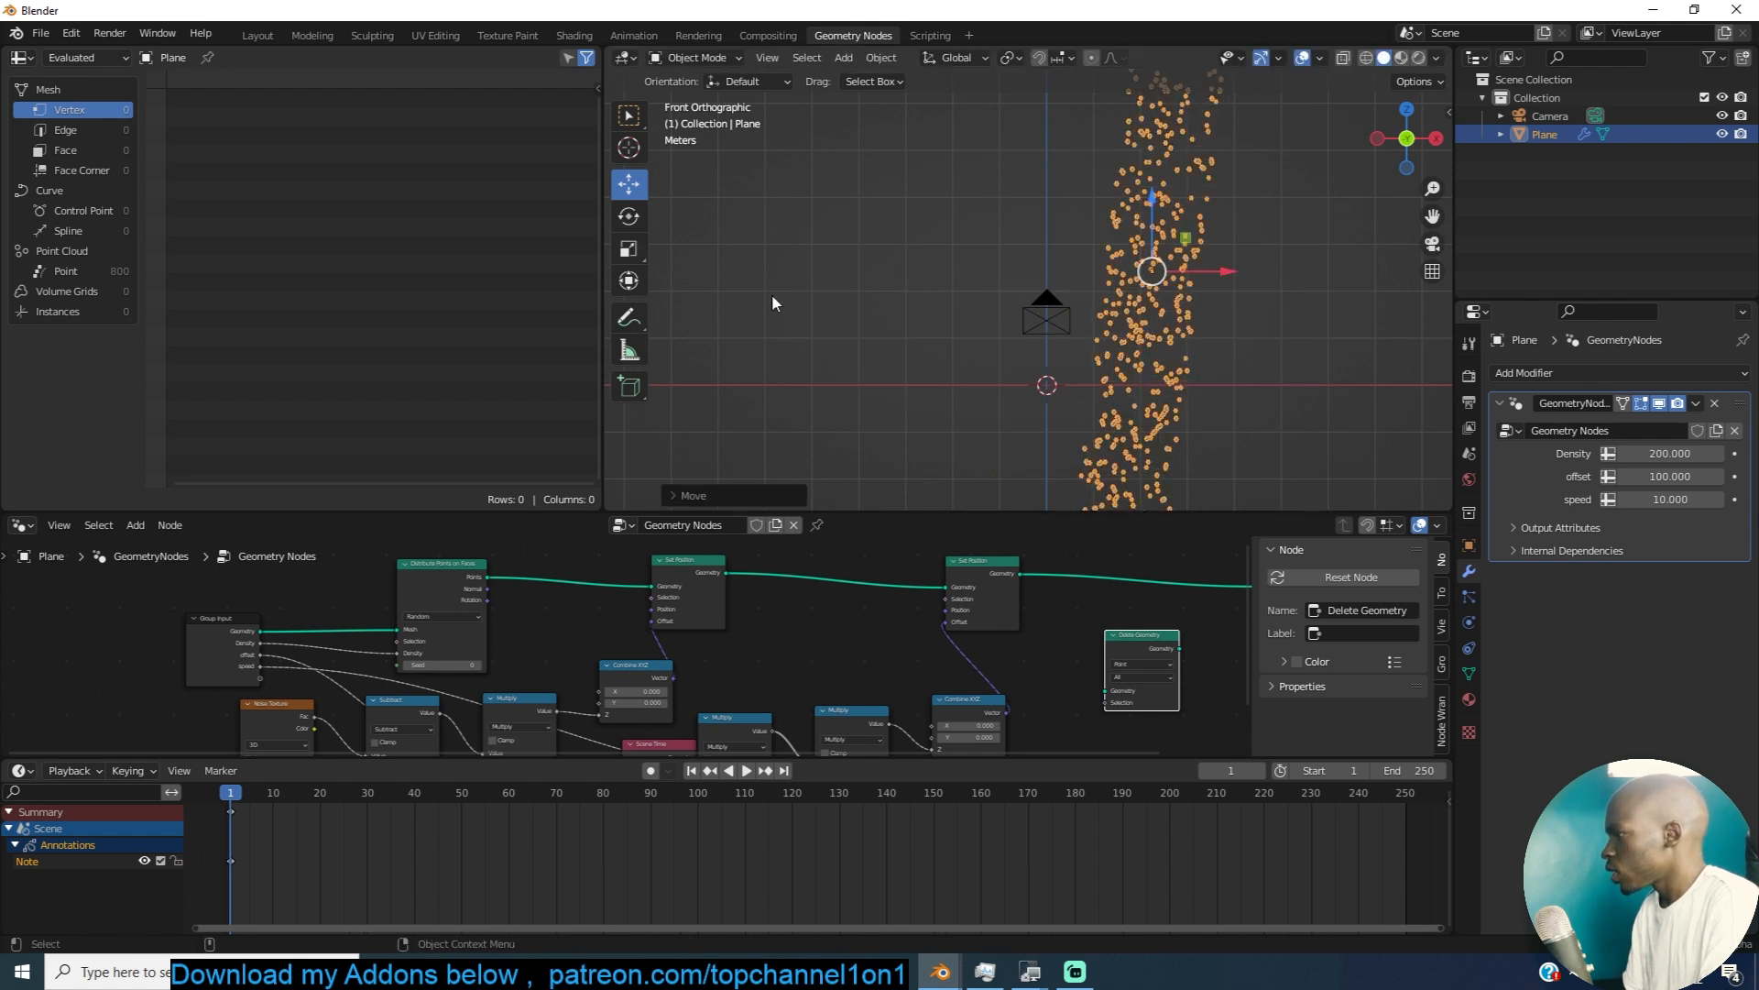
{"action": "left_click", "coordinate": [629, 318]}
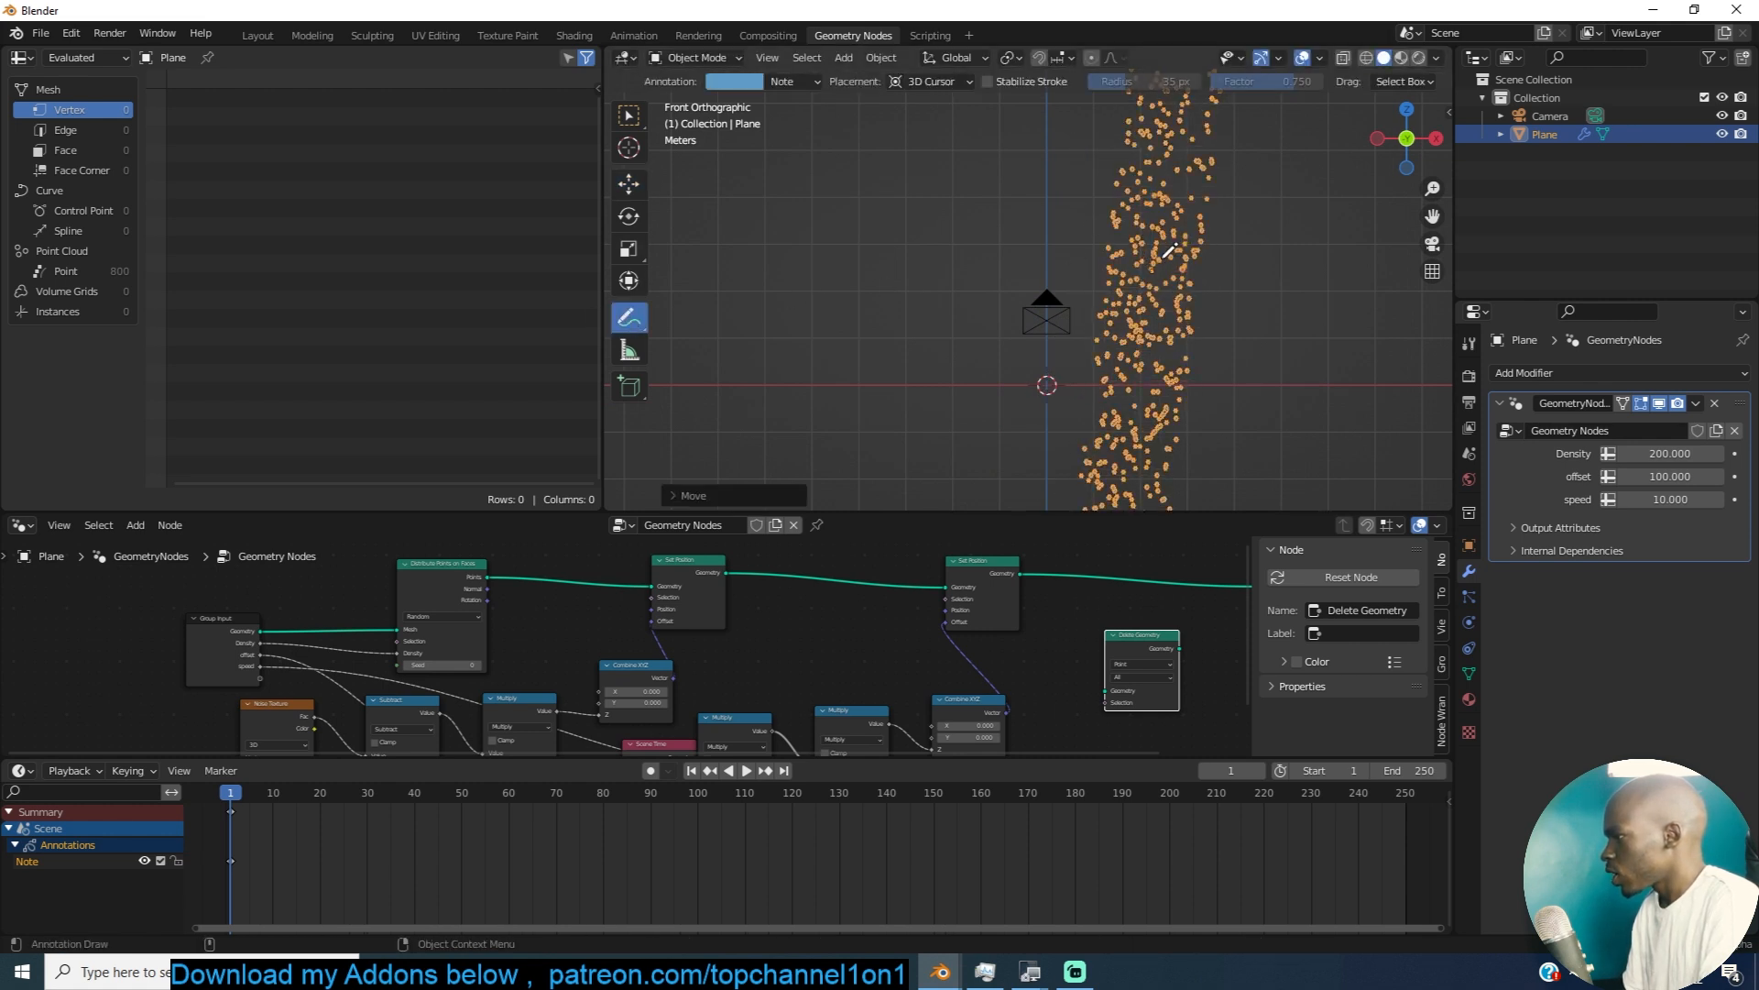
{"action": "left_click_drag", "start_coordinate": [1186, 257], "coordinate": [1164, 243]}
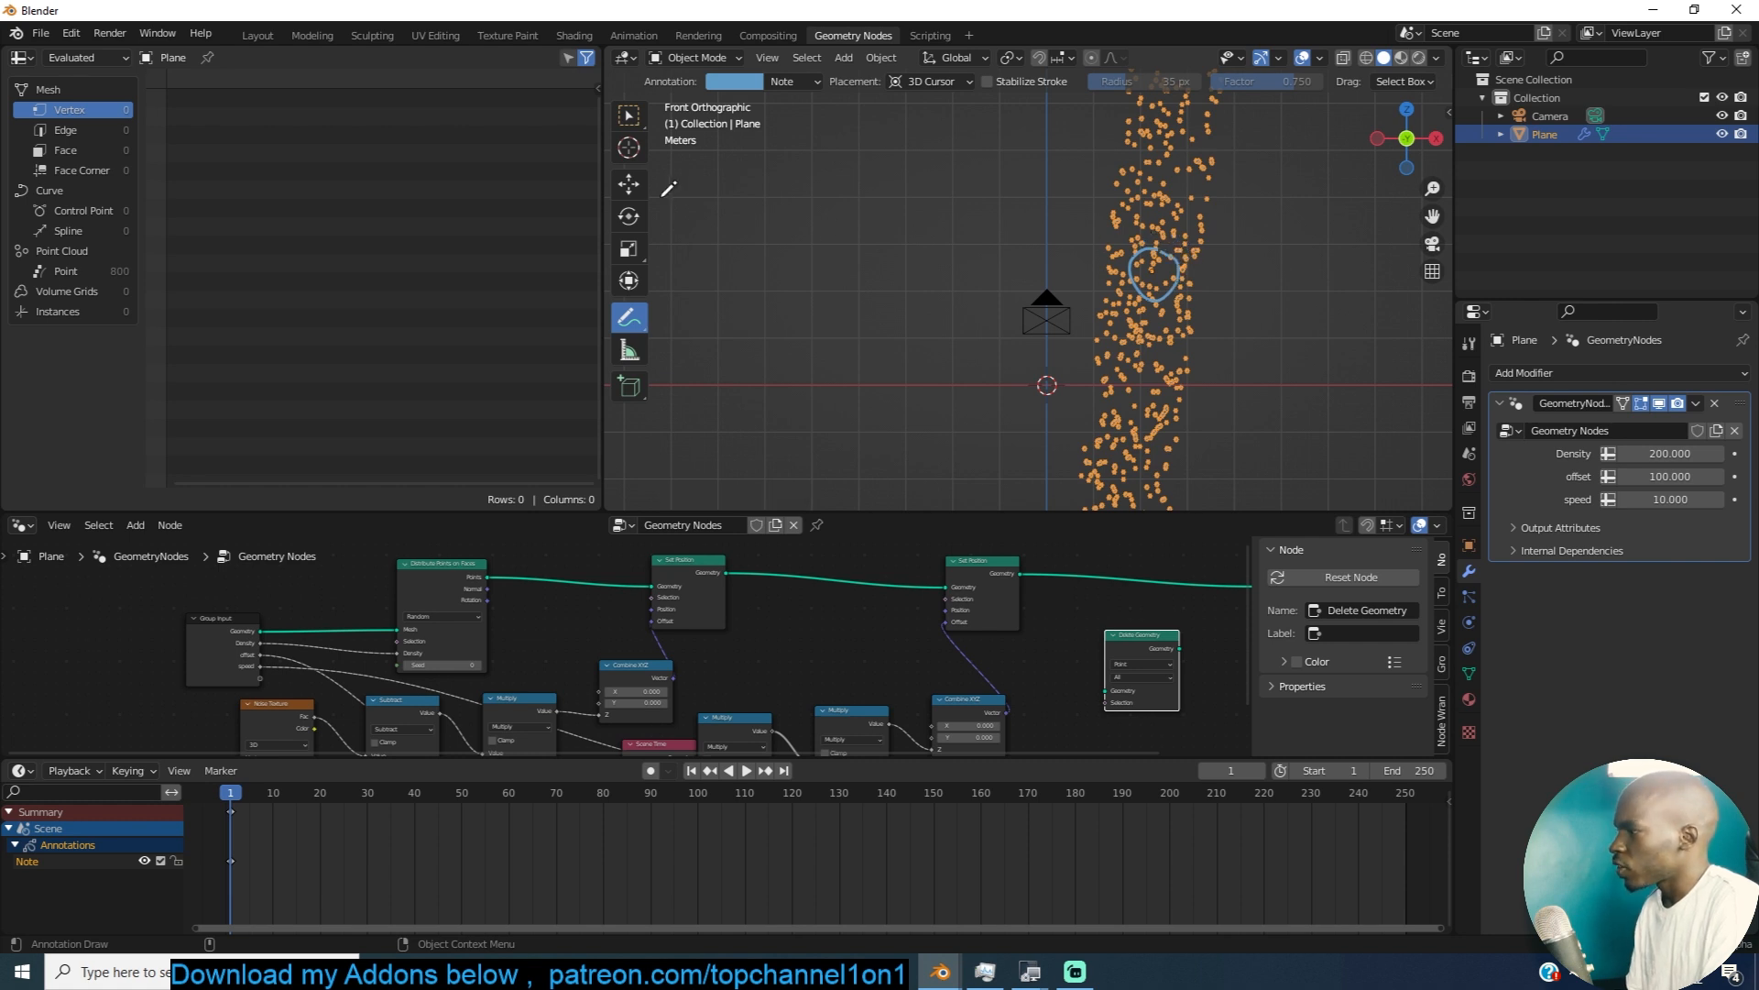
Step: Return to the Move tool and clear the plane's rotation
{"action": "left_click", "coordinate": [625, 184]}
{"action": "middle_click_drag", "start_coordinate": [1152, 270], "coordinate": [1063, 293], "text": "shift"}
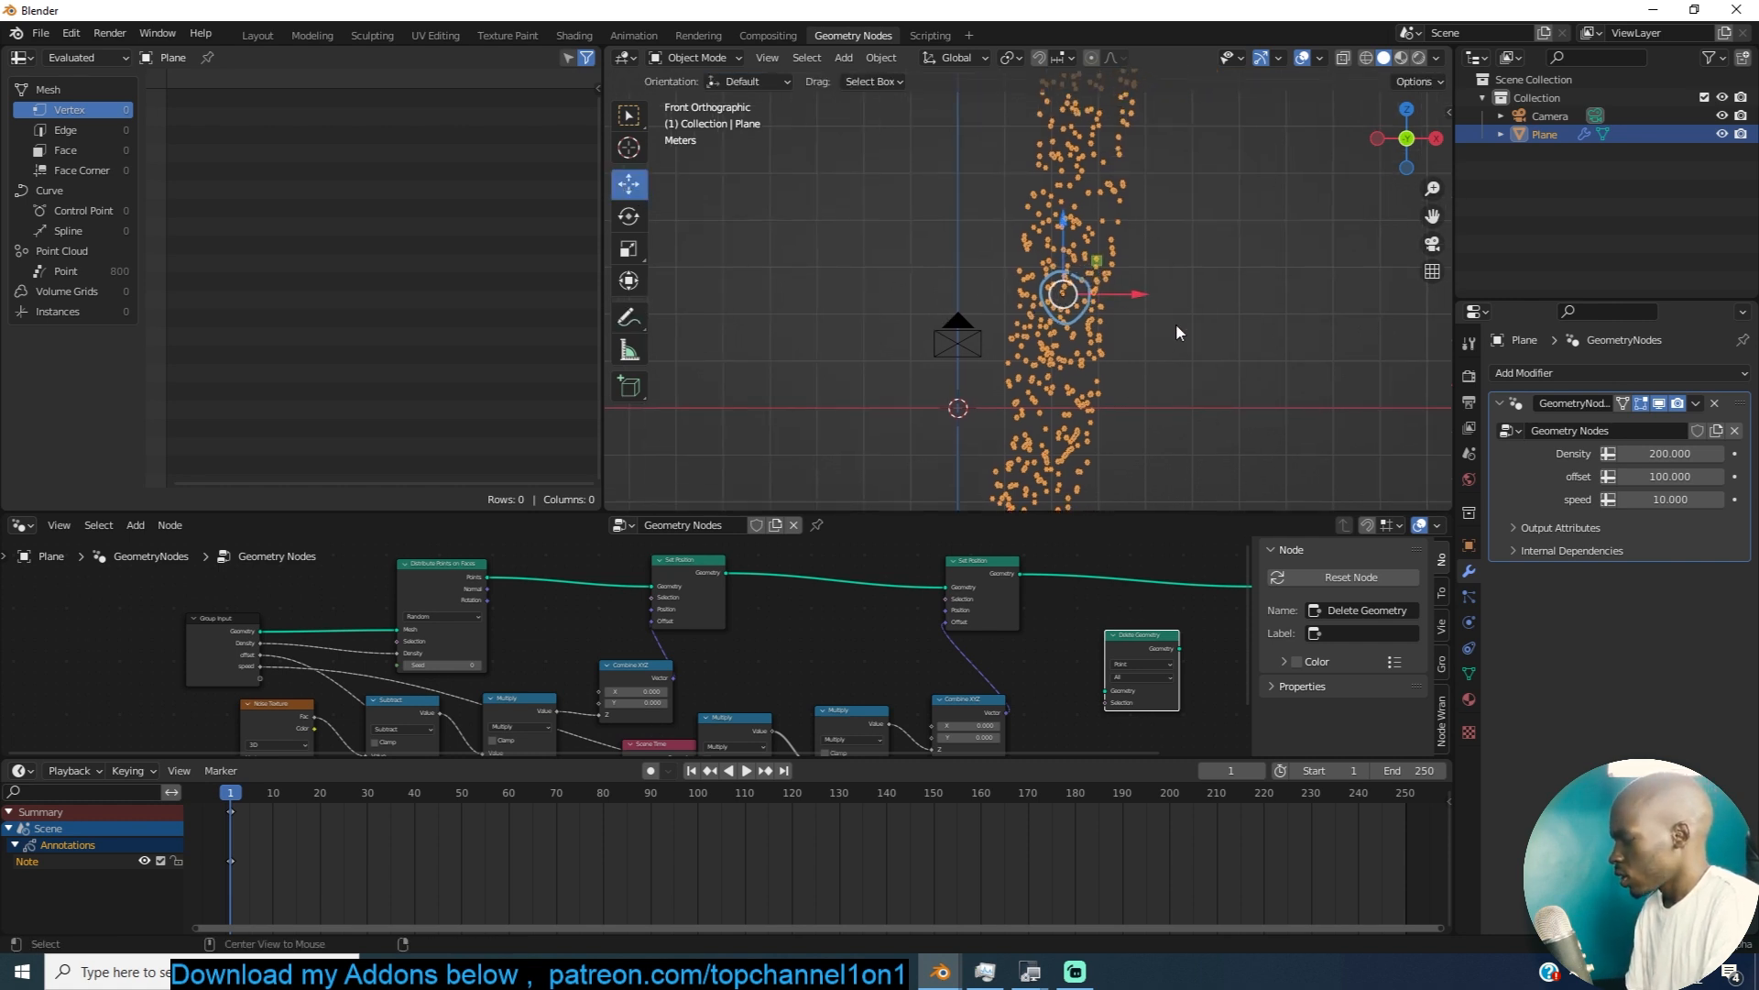
{"action": "key", "text": "alt+r"}
Step: Insert the Delete Geometry node between the last Set Position node and Group Output
{"action": "scroll", "coordinate": [1178, 596], "scroll_direction": "up", "scroll_amount": 1}
{"action": "middle_click_drag", "start_coordinate": [1179, 596], "coordinate": [968, 608]}
{"action": "left_click_drag", "start_coordinate": [969, 653], "coordinate": [1006, 584]}
{"action": "middle_click_drag", "start_coordinate": [1080, 240], "coordinate": [1075, 234], "text": "shift"}
{"action": "middle_click_drag", "start_coordinate": [1164, 596], "coordinate": [987, 600]}
{"action": "left_click_drag", "start_coordinate": [1089, 565], "coordinate": [1025, 581]}
Step: Add a Position node to the left of the Delete Geometry node
{"action": "scroll", "coordinate": [830, 618], "scroll_direction": "up", "scroll_amount": 2}
{"action": "key", "text": "shift+a"}
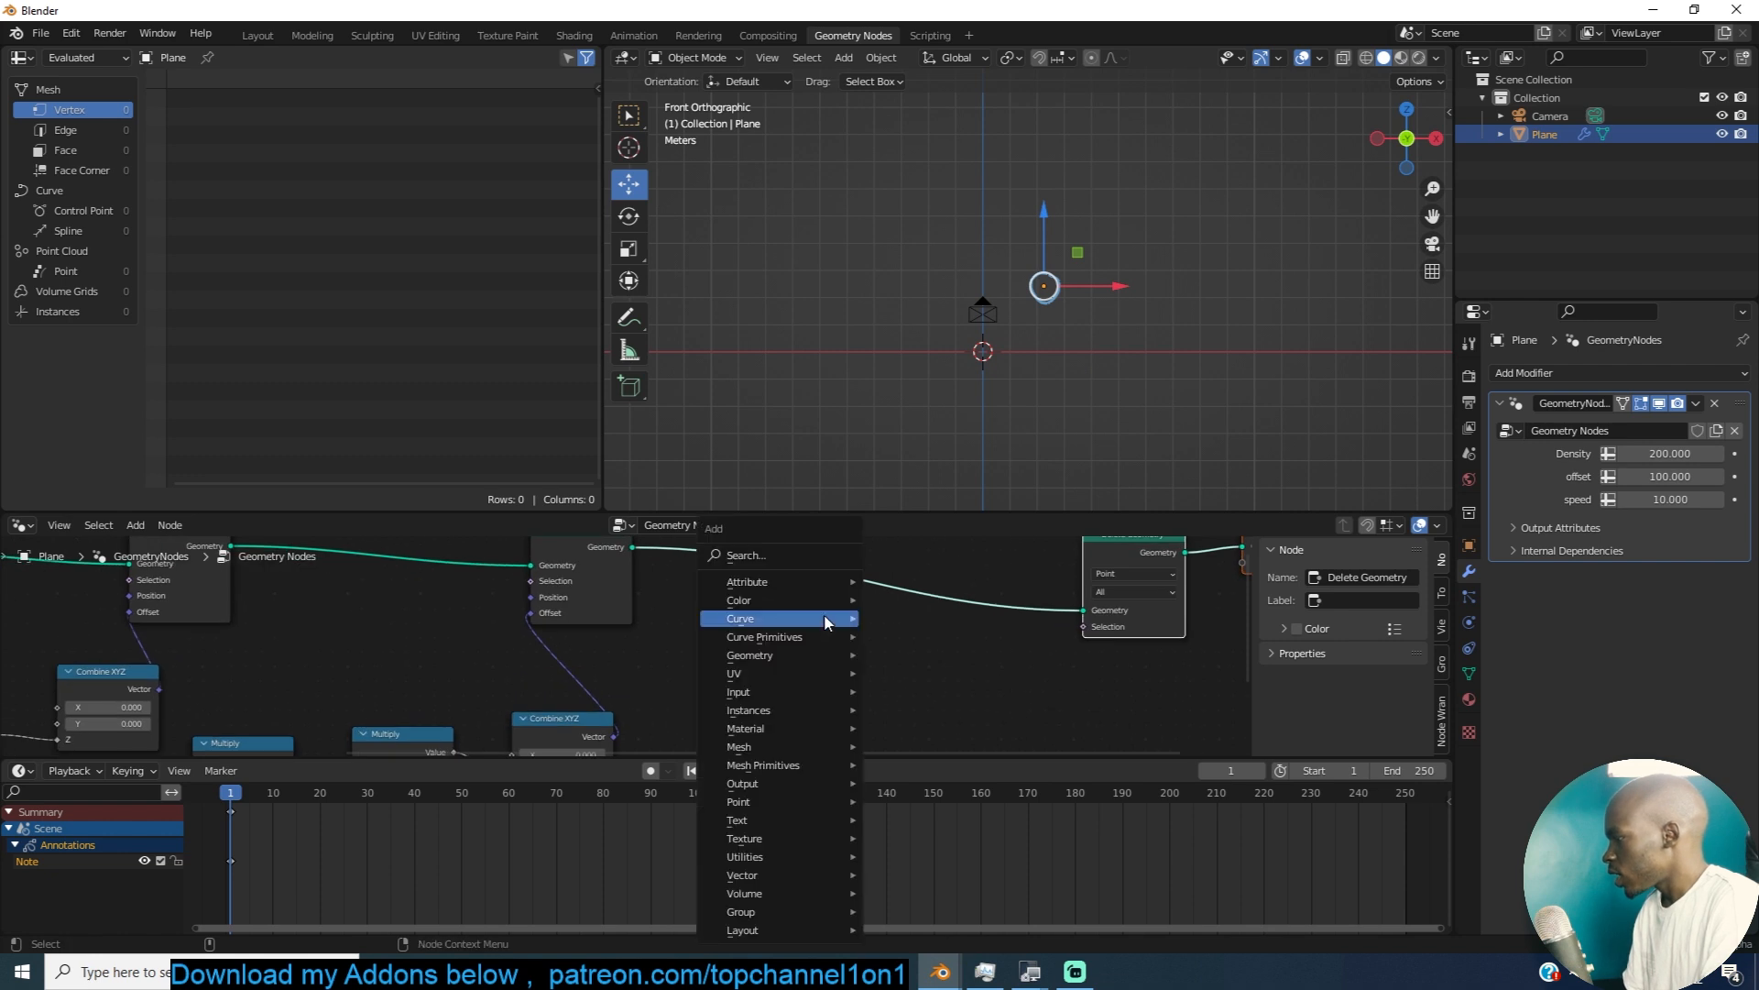
{"action": "left_click", "coordinate": [793, 556]}
{"action": "type", "text": "posi"}
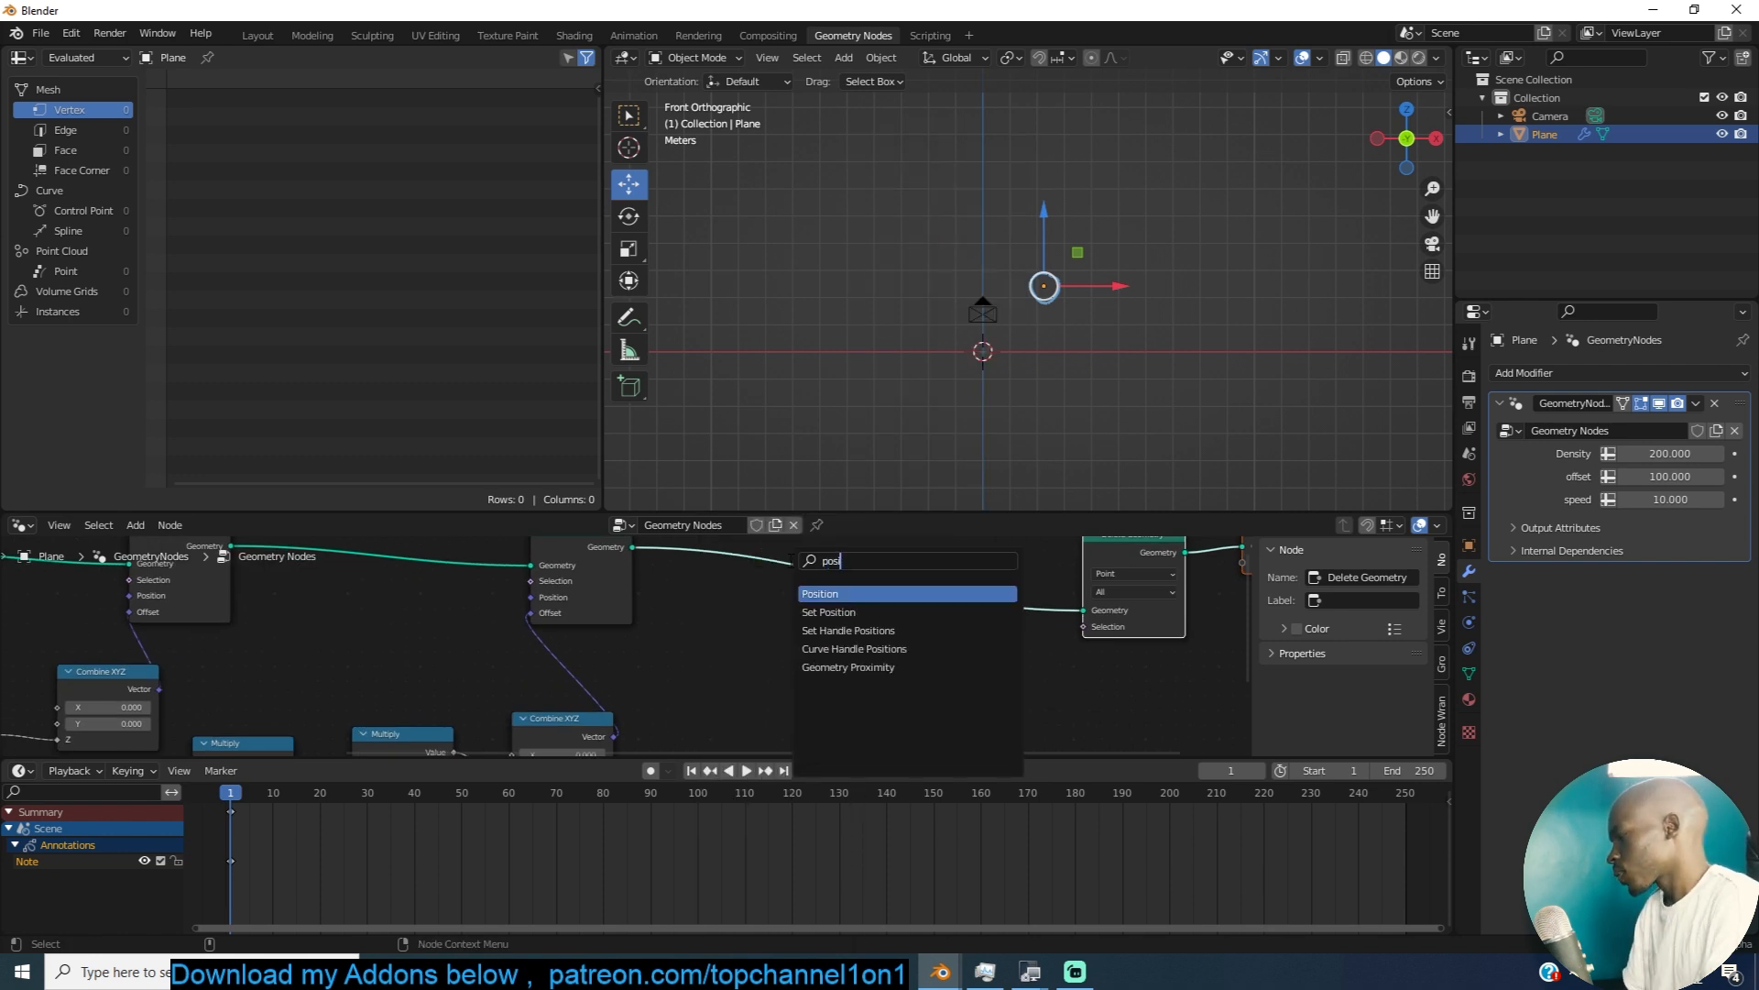
{"action": "key", "text": "Return"}
{"action": "left_click", "coordinate": [851, 674]}
{"action": "middle_click_drag", "start_coordinate": [850, 674], "coordinate": [781, 653]}
Step: Add a Separate XYZ node and feed the Position output into its Vector input
{"action": "key", "text": "shift+a"}
{"action": "left_click", "coordinate": [768, 554]}
{"action": "type", "text": "x"}
{"action": "key", "text": "Down"}
{"action": "key", "text": "Return"}
{"action": "left_click", "coordinate": [835, 659]}
{"action": "left_click_drag", "start_coordinate": [764, 662], "coordinate": [808, 679]}
{"action": "left_click_drag", "start_coordinate": [833, 613], "coordinate": [816, 671]}
{"action": "middle_click_drag", "start_coordinate": [924, 645], "coordinate": [794, 601]}
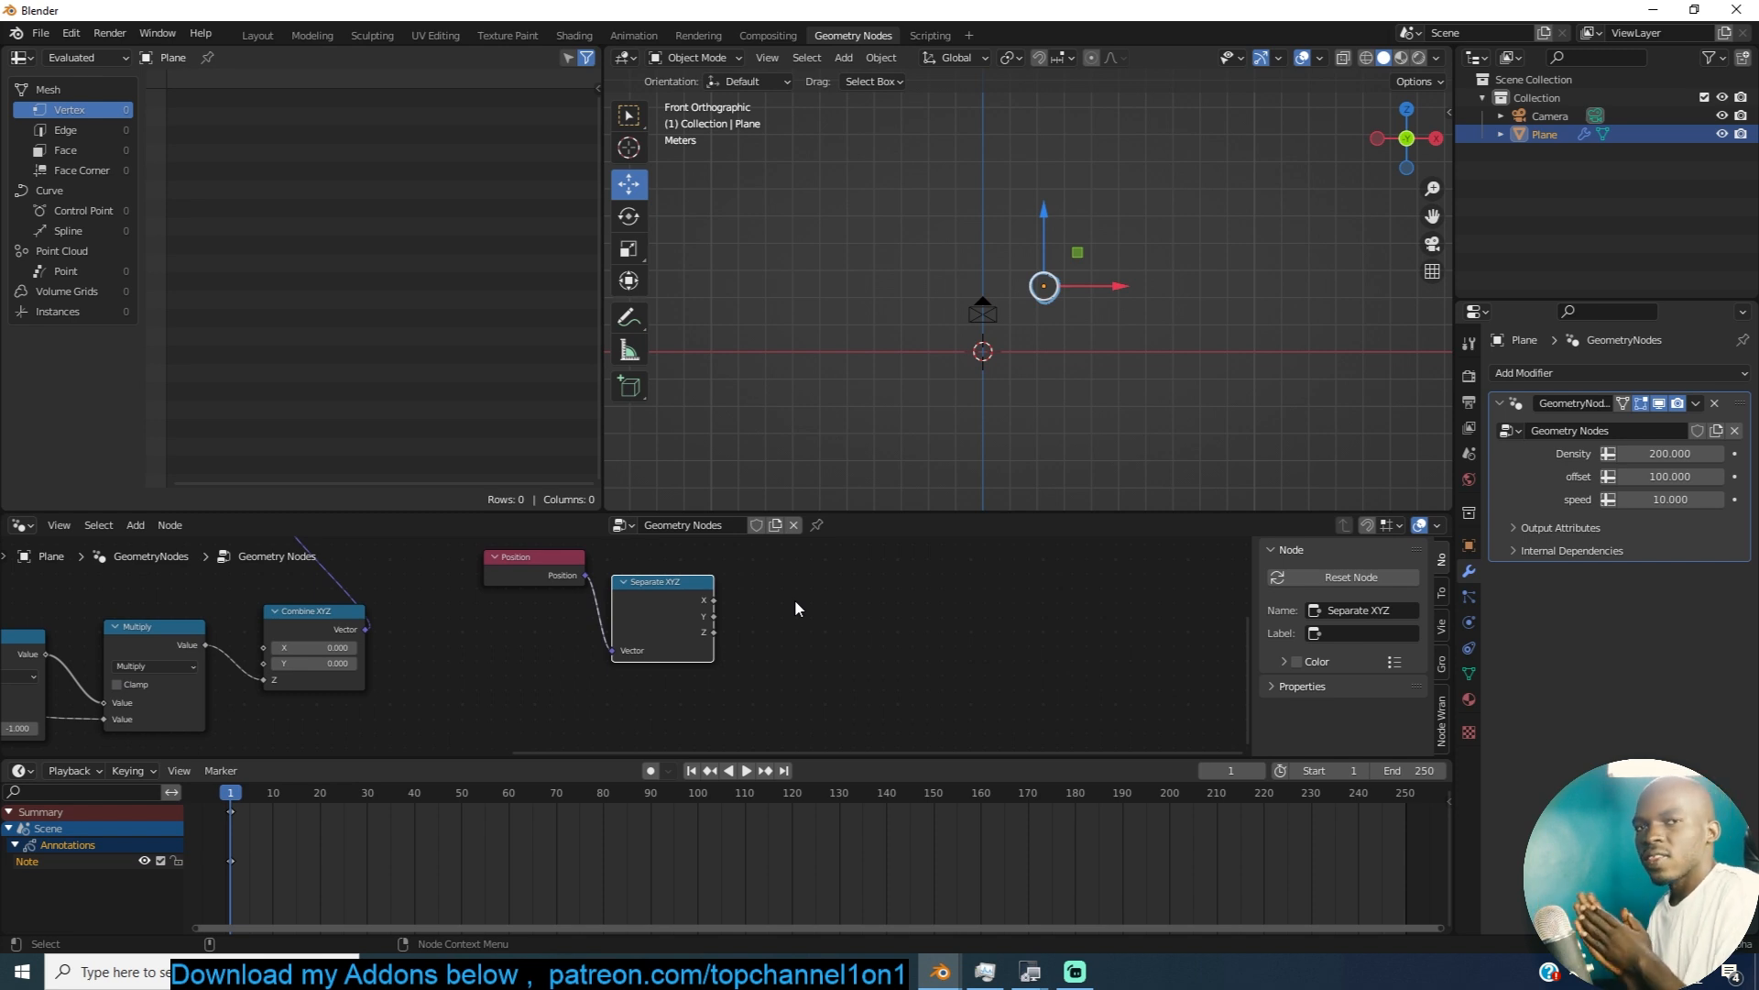
Step: Add a Math node and link the Z output of Separate XYZ to its first value
{"action": "scroll", "coordinate": [794, 599], "scroll_direction": "up", "scroll_amount": 1}
{"action": "key", "text": "shift+a"}
{"action": "left_click", "coordinate": [728, 554]}
{"action": "type", "text": "math"}
{"action": "key", "text": "Return"}
{"action": "left_click", "coordinate": [737, 639]}
{"action": "left_click_drag", "start_coordinate": [713, 648], "coordinate": [891, 660]}
Step: Set the Math node to Greater Than and link its result to the Delete Geometry node's Selection
{"action": "left_click", "coordinate": [935, 616]}
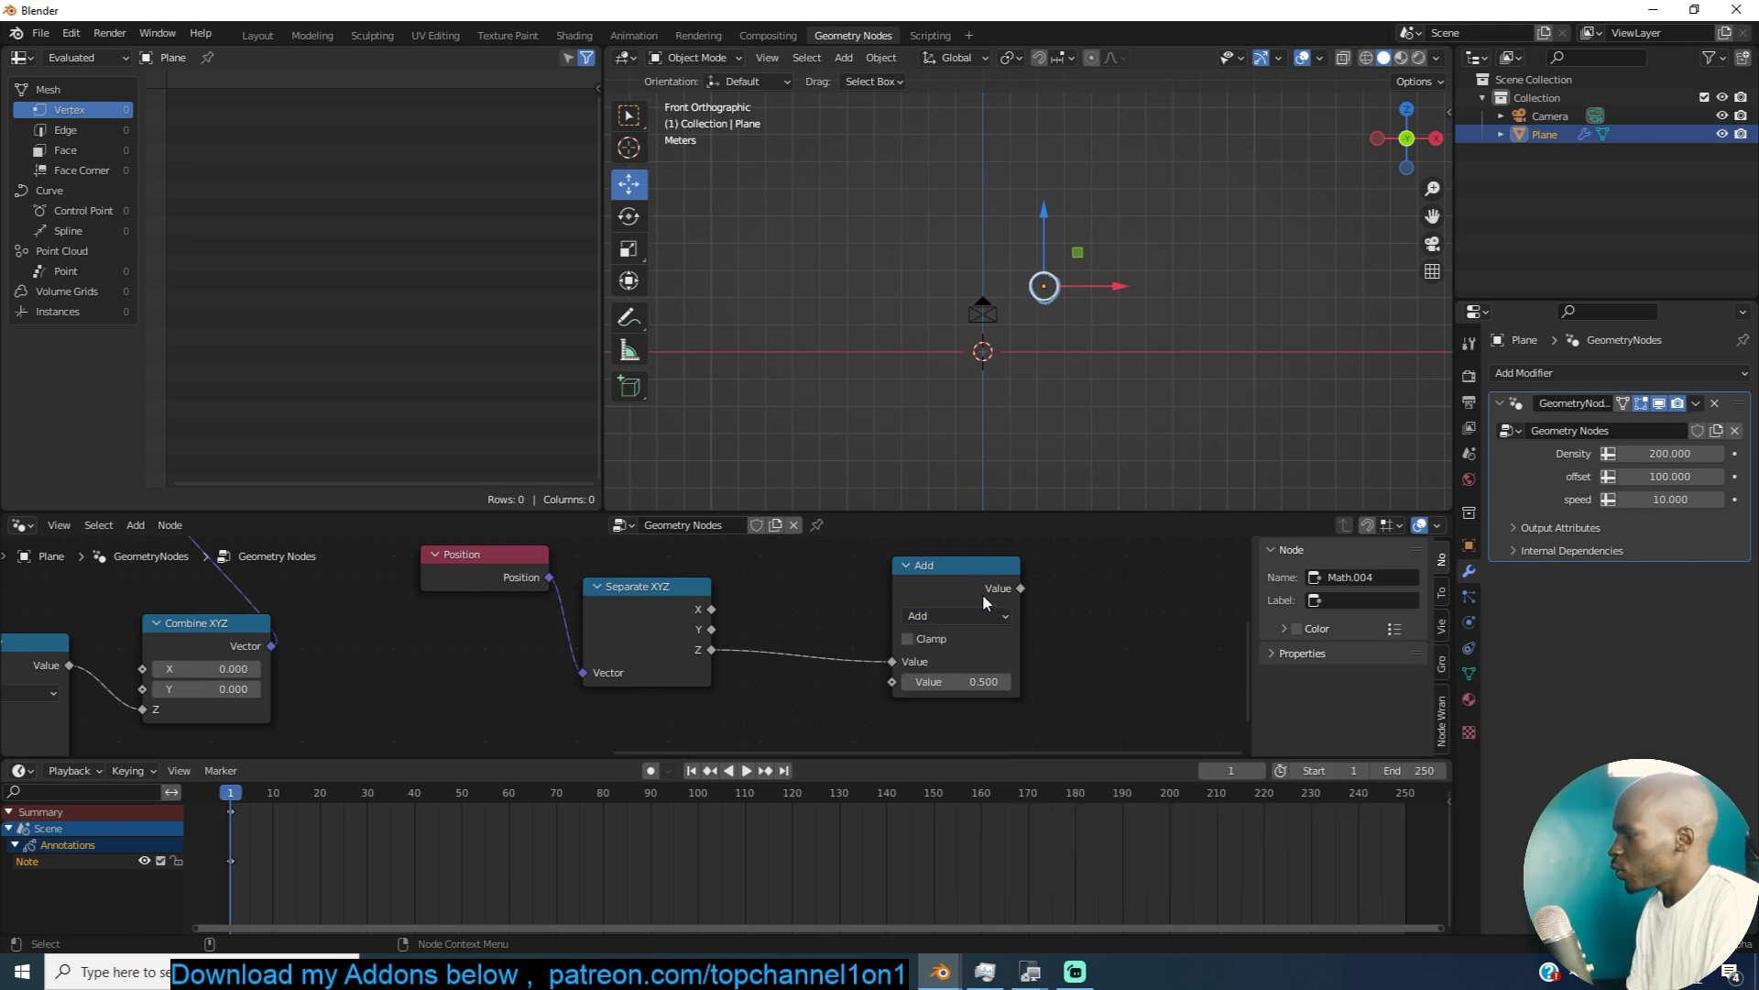
{"action": "left_click", "coordinate": [954, 614]}
{"action": "left_click", "coordinate": [1054, 724]}
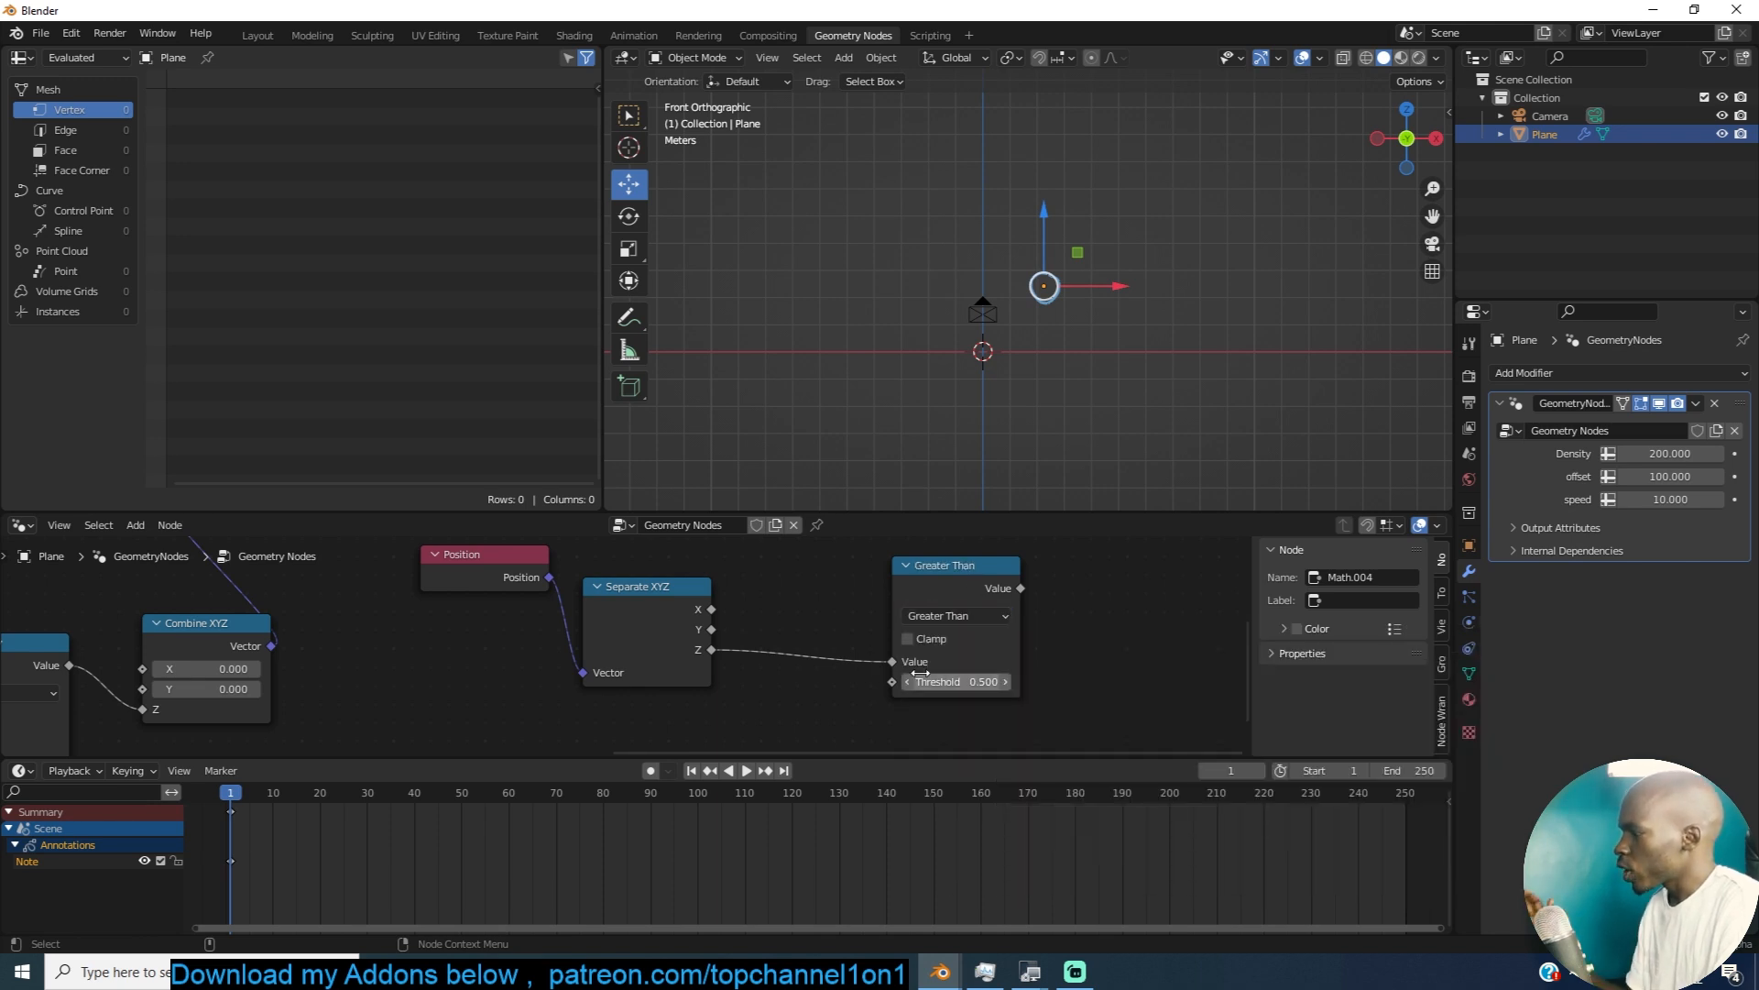
{"action": "middle_click_drag", "start_coordinate": [1035, 636], "coordinate": [1017, 686]}
{"action": "scroll", "coordinate": [1017, 685], "scroll_direction": "down", "scroll_amount": 1}
{"action": "left_click_drag", "start_coordinate": [944, 656], "coordinate": [810, 587]}
{"action": "middle_click_drag", "start_coordinate": [889, 656], "coordinate": [924, 612]}
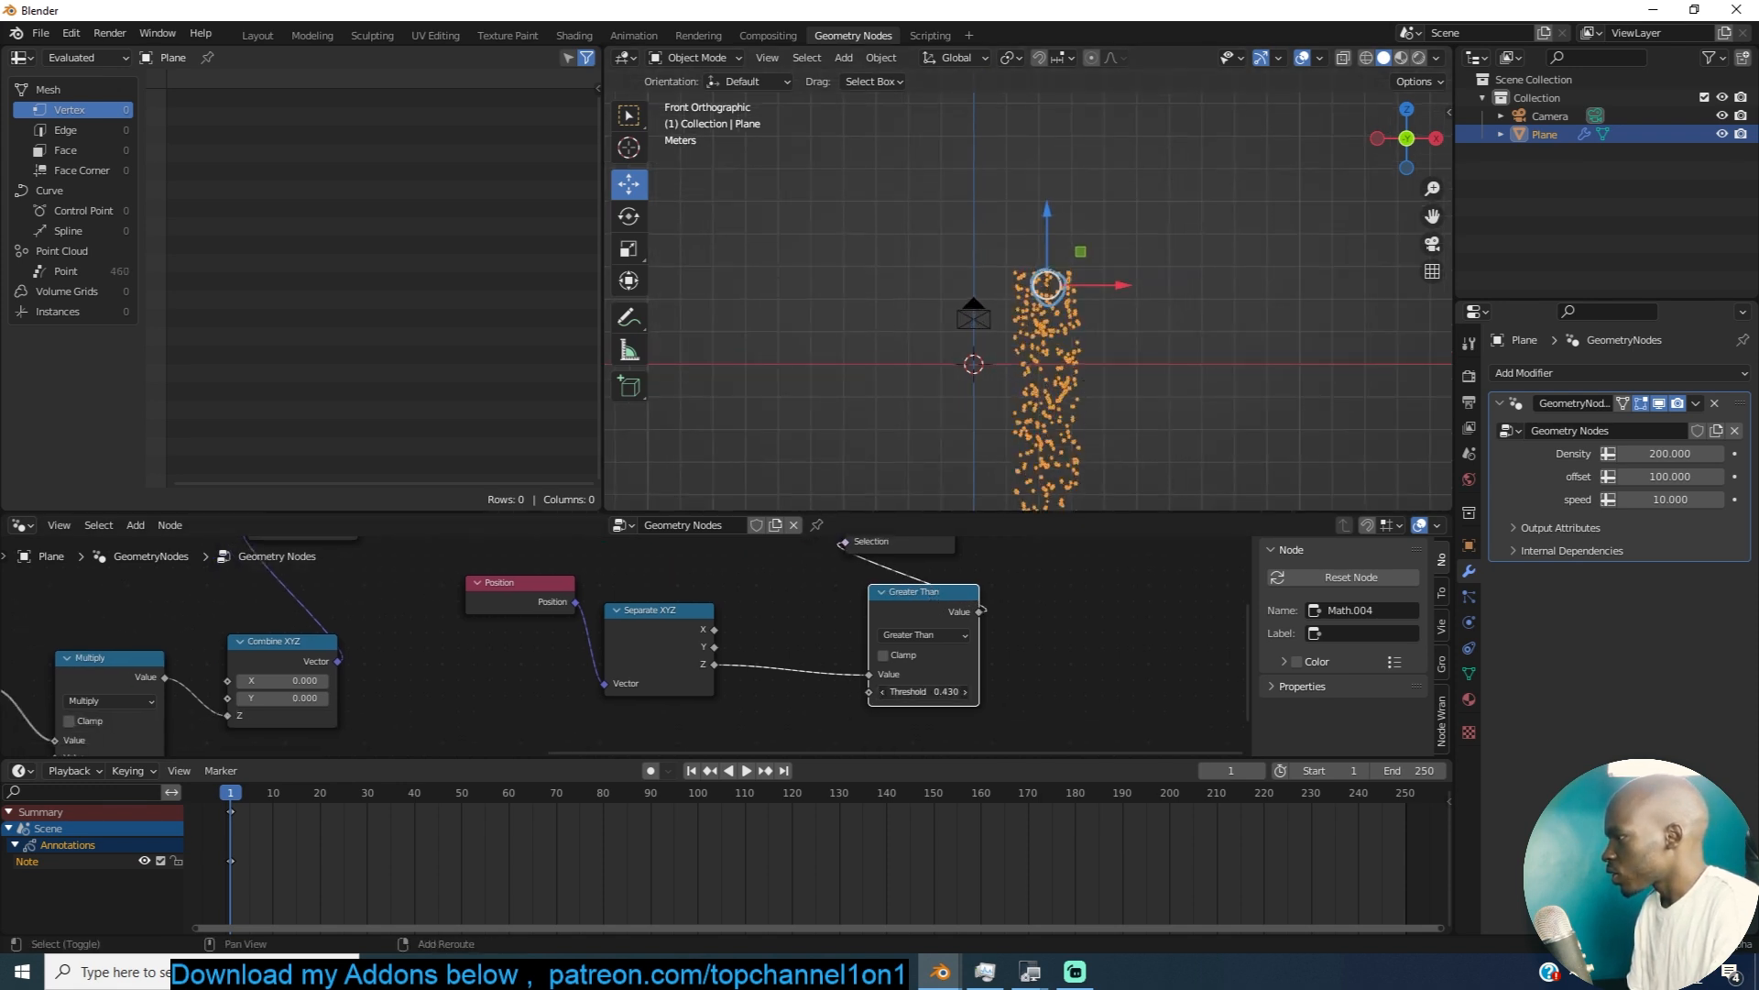
Step: Set the Greater Than threshold to 0 and play the animation to check the points below the plane
{"action": "scroll", "coordinate": [1207, 354], "scroll_direction": "up", "scroll_amount": 8}
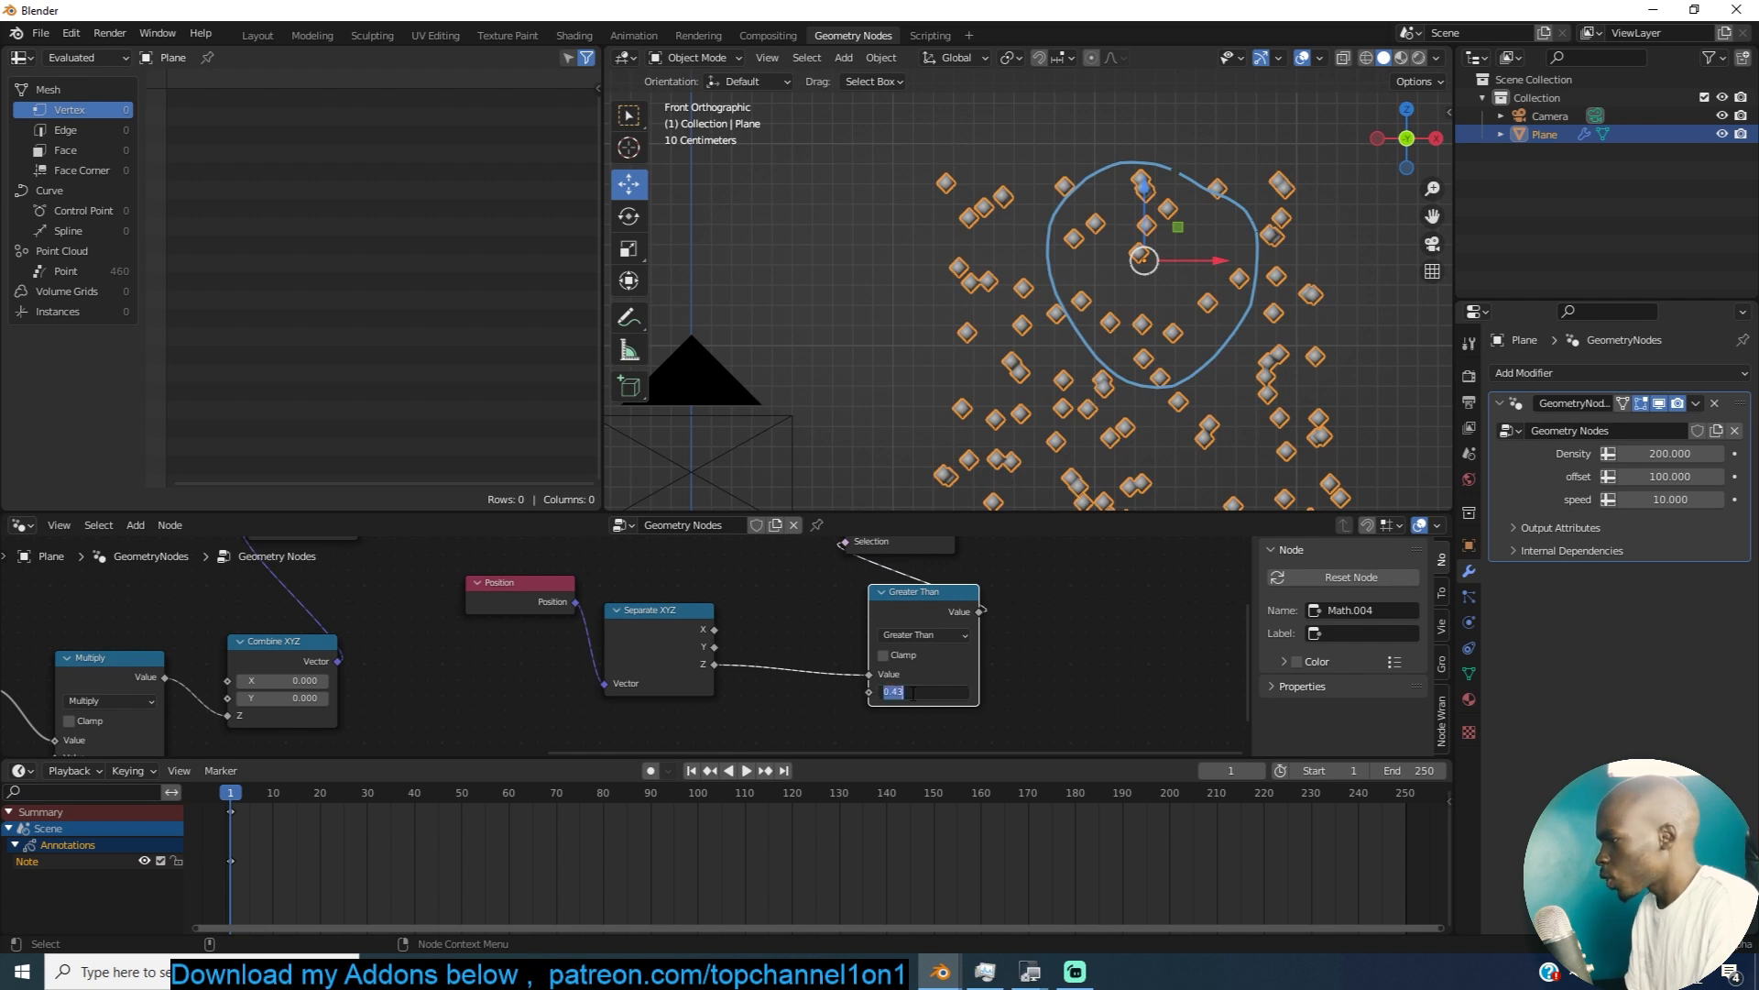
{"action": "key", "text": "Return"}
{"action": "scroll", "coordinate": [1227, 332], "scroll_direction": "down", "scroll_amount": 7}
{"action": "middle_click_drag", "start_coordinate": [1226, 331], "coordinate": [1129, 328]}
{"action": "scroll", "coordinate": [1191, 319], "scroll_direction": "down", "scroll_amount": 3}
{"action": "key", "text": "space"}
{"action": "key", "text": "Escape"}
{"action": "key", "text": "space"}
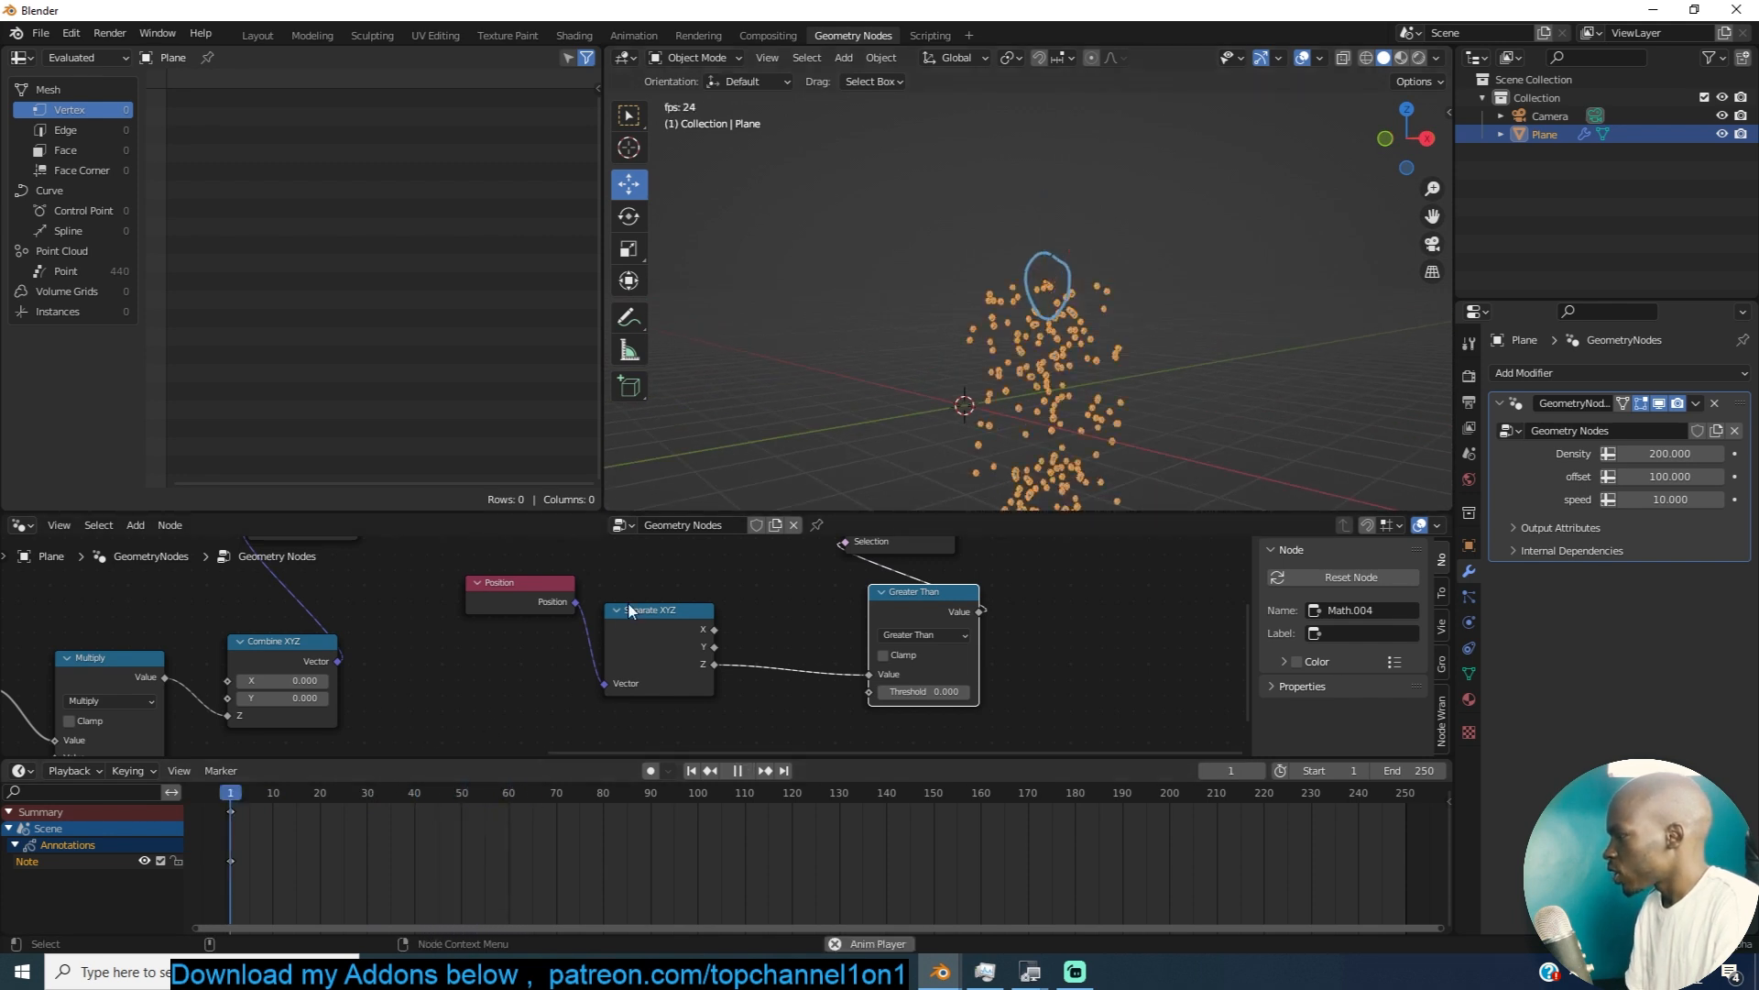
{"action": "key", "text": "Escape"}
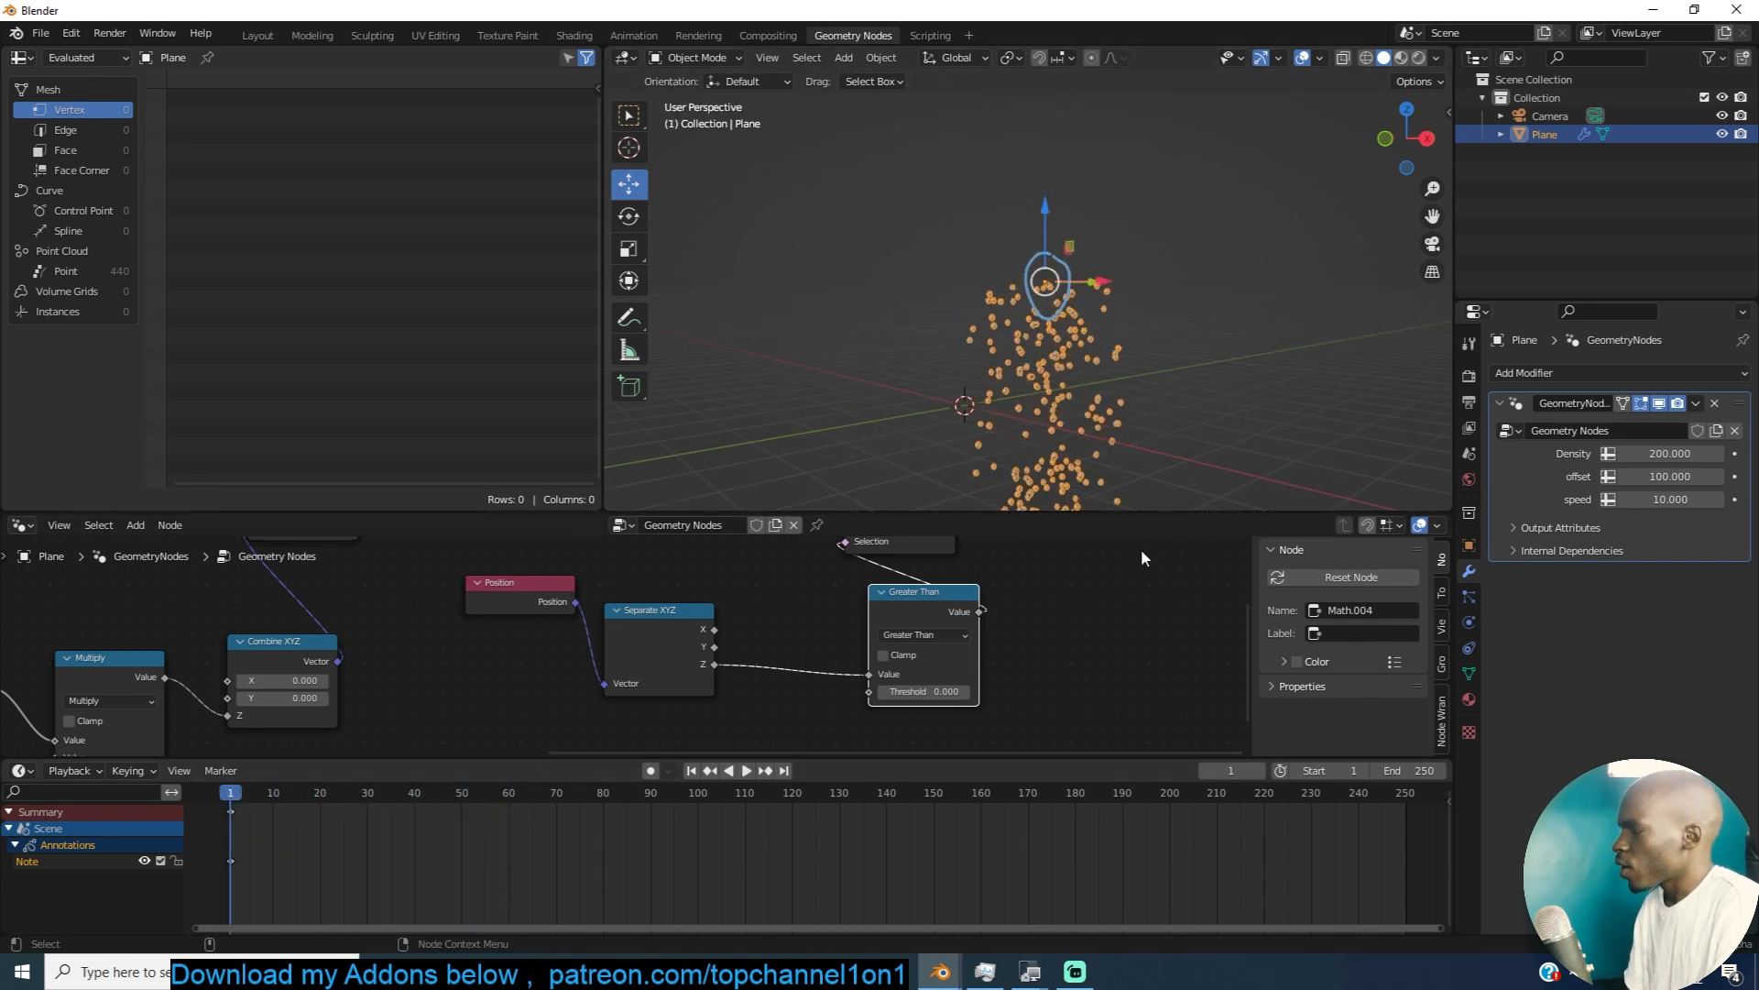
Step: Set the modifier's speed to 5 and preview the animation
{"action": "left_click", "coordinate": [1670, 500]}
{"action": "type", "text": "5"}
{"action": "key", "text": "Return"}
{"action": "key", "text": "space"}
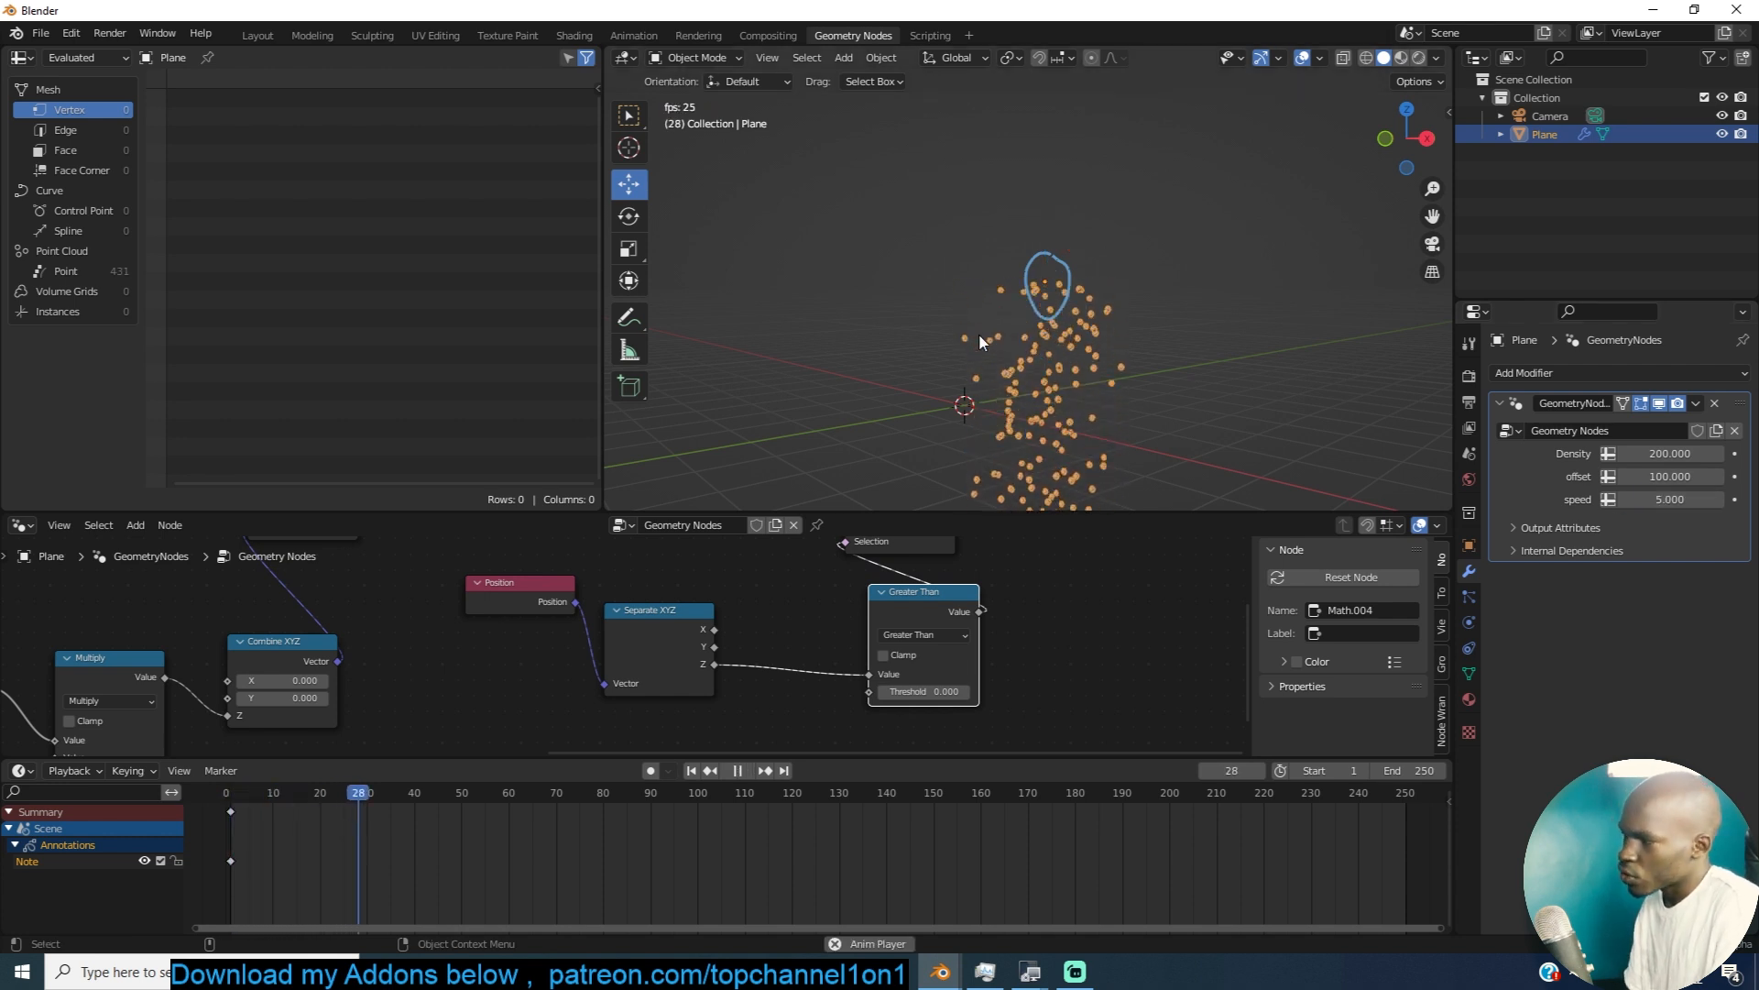
{"action": "key", "text": "Escape"}
Step: Try enlarging the plane's mesh in Edit Mode and preview the falling points
{"action": "middle_click_drag", "start_coordinate": [1173, 323], "coordinate": [1140, 354]}
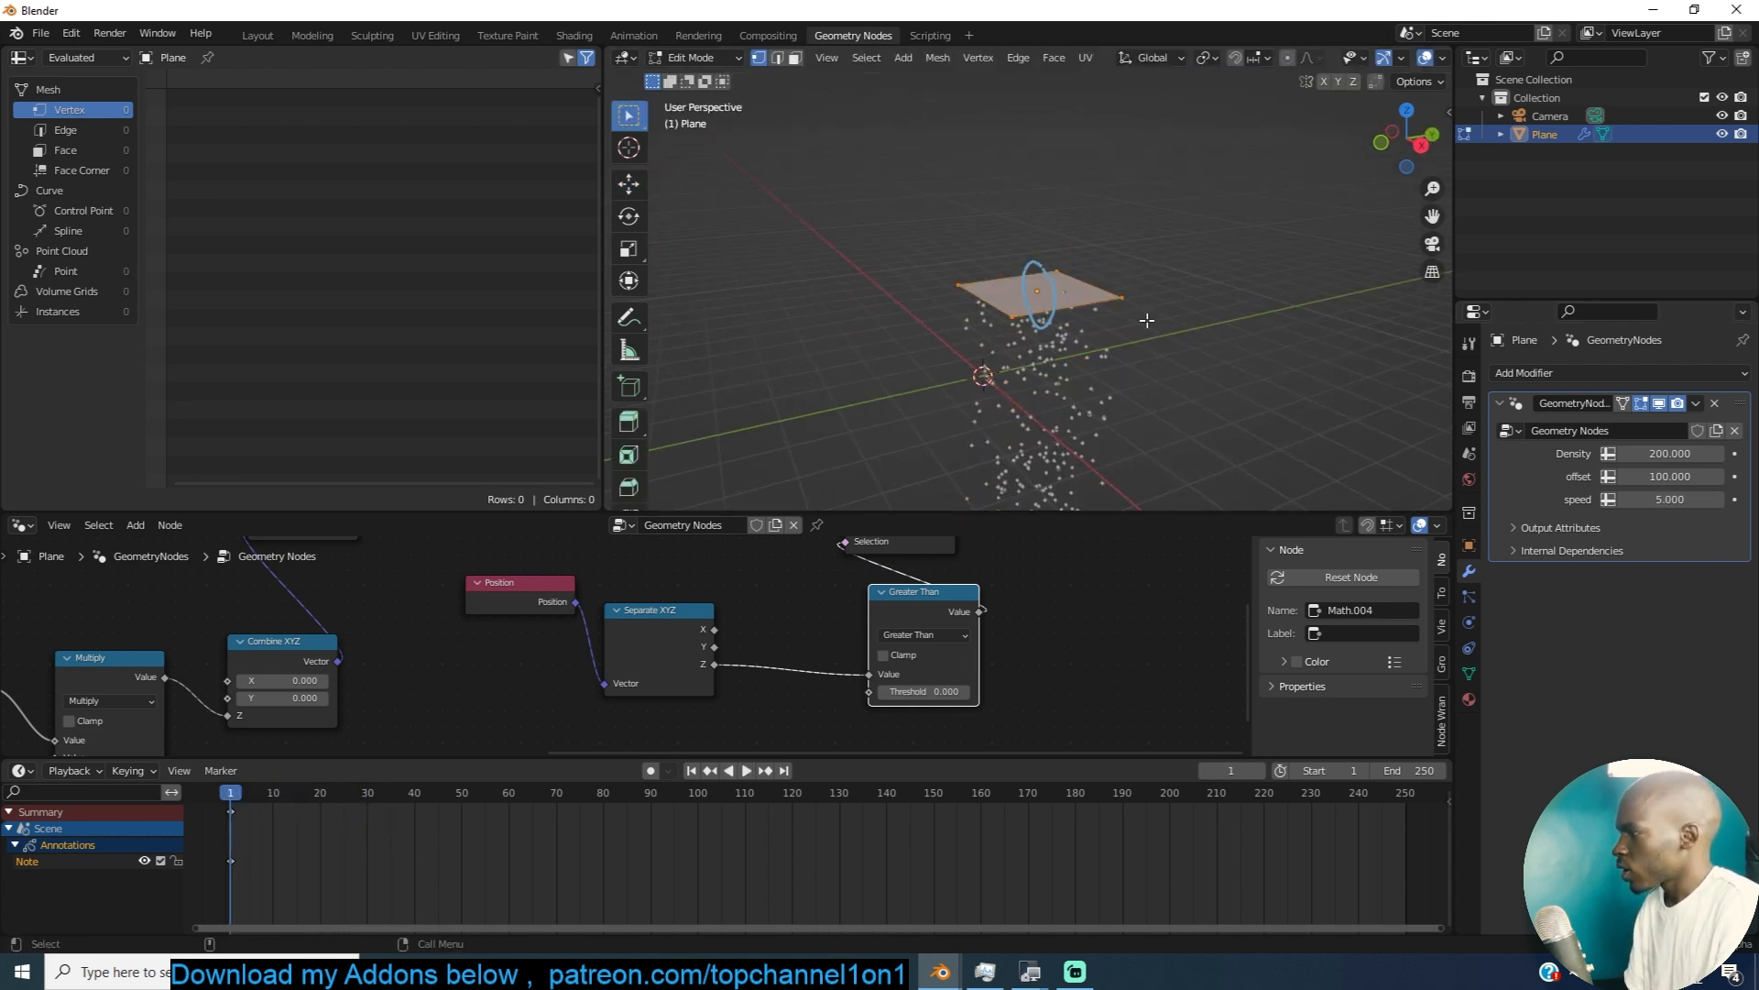
{"action": "key", "text": "s"}
{"action": "left_click", "coordinate": [1356, 323]}
{"action": "key", "text": "space"}
{"action": "scroll", "coordinate": [1042, 356], "scroll_direction": "down", "scroll_amount": 1}
{"action": "middle_click_drag", "start_coordinate": [1043, 360], "coordinate": [1234, 316]}
{"action": "key", "text": "space"}
Step: Double the modifier's Density to 400 and check the falling points from another angle
{"action": "double_click", "coordinate": [1623, 455]}
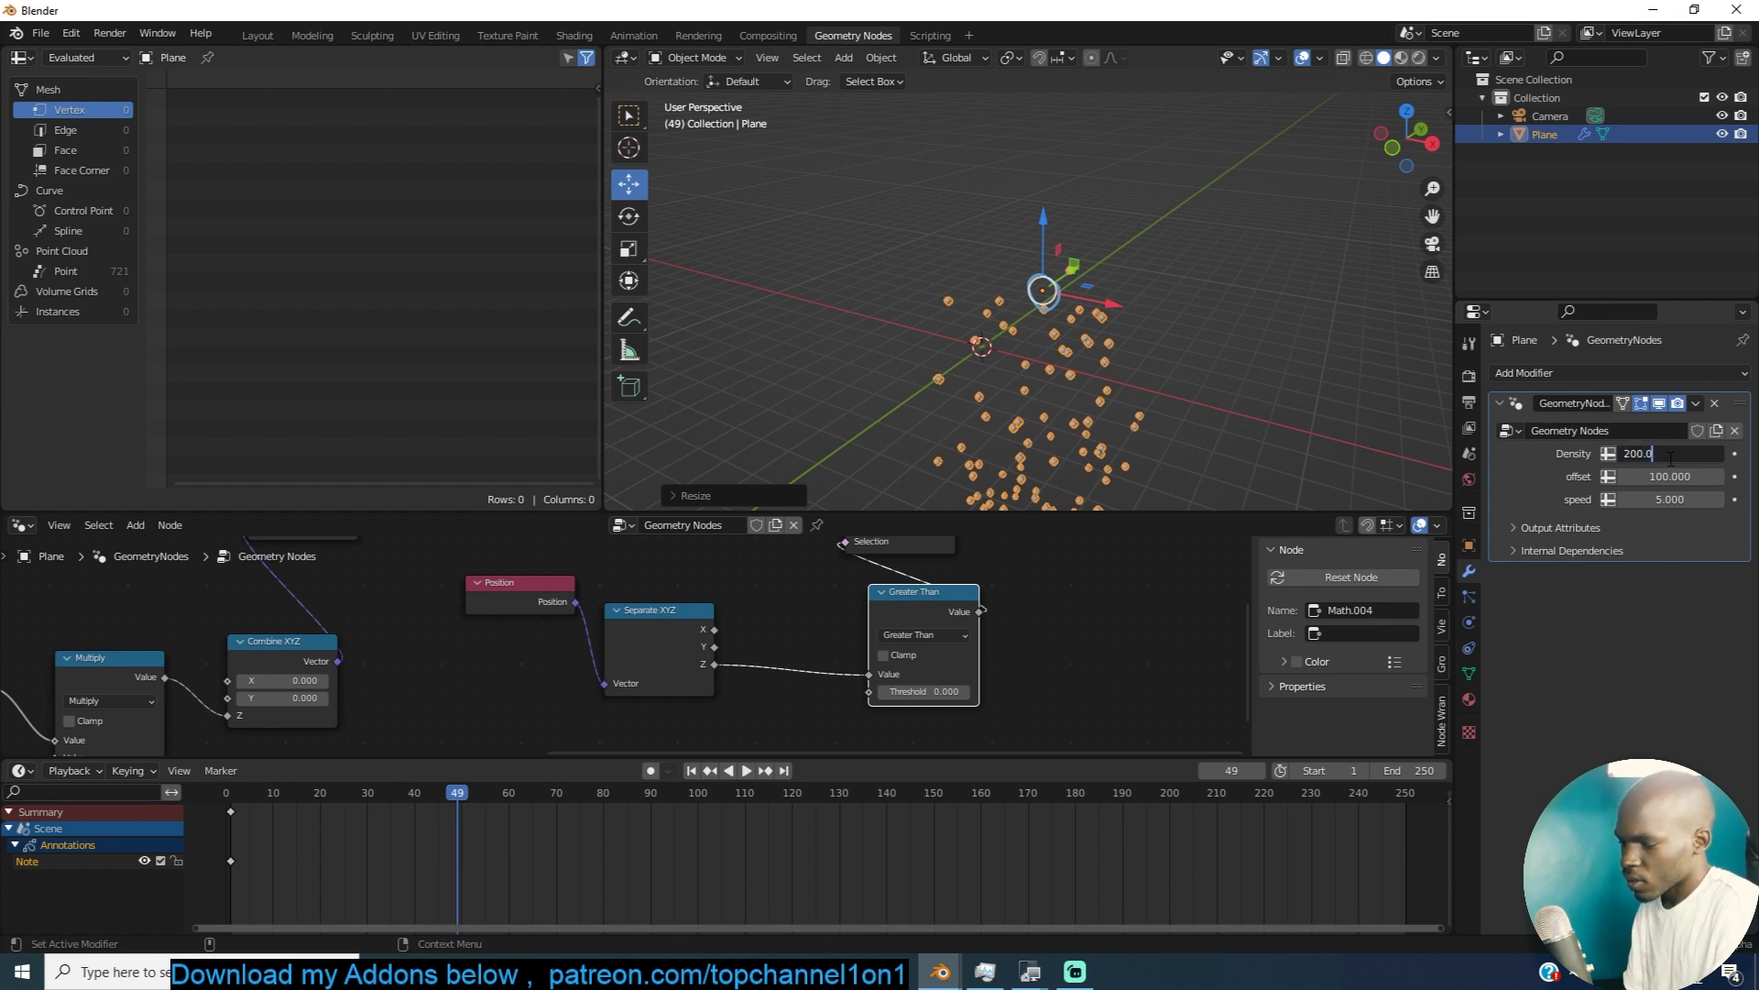
{"action": "type", "text": "*2"}
{"action": "key", "text": "Return"}
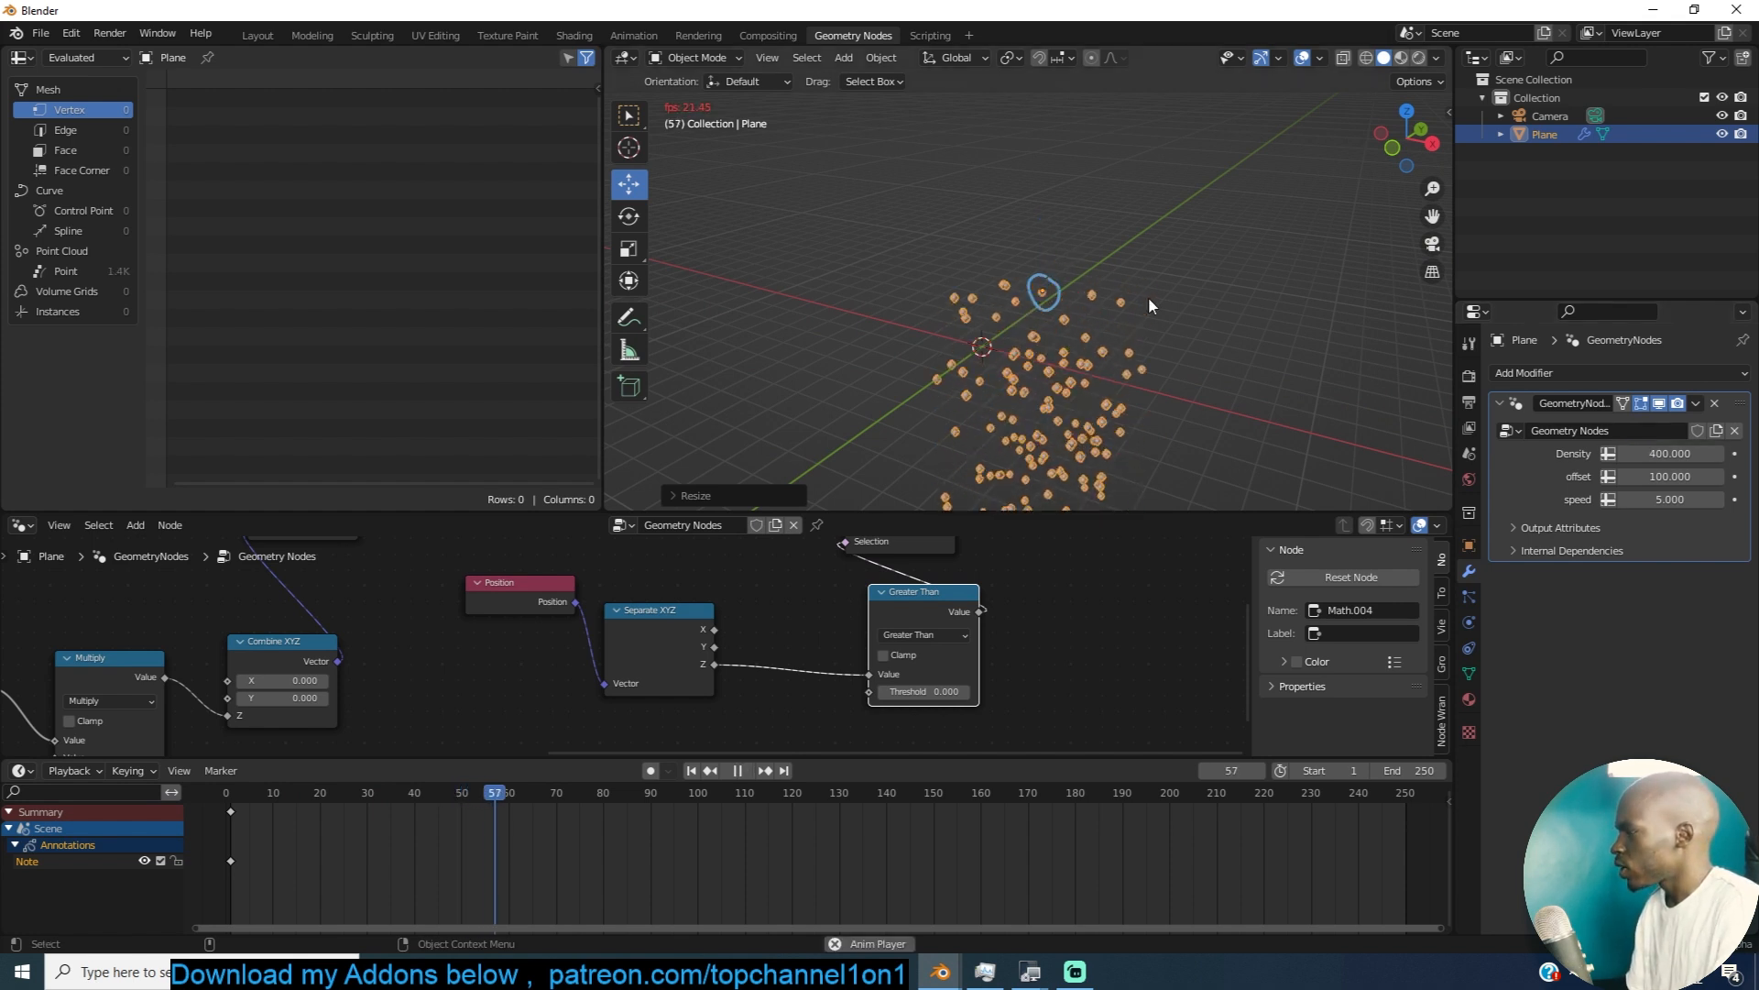
{"action": "middle_click_drag", "start_coordinate": [1228, 348], "coordinate": [1111, 327]}
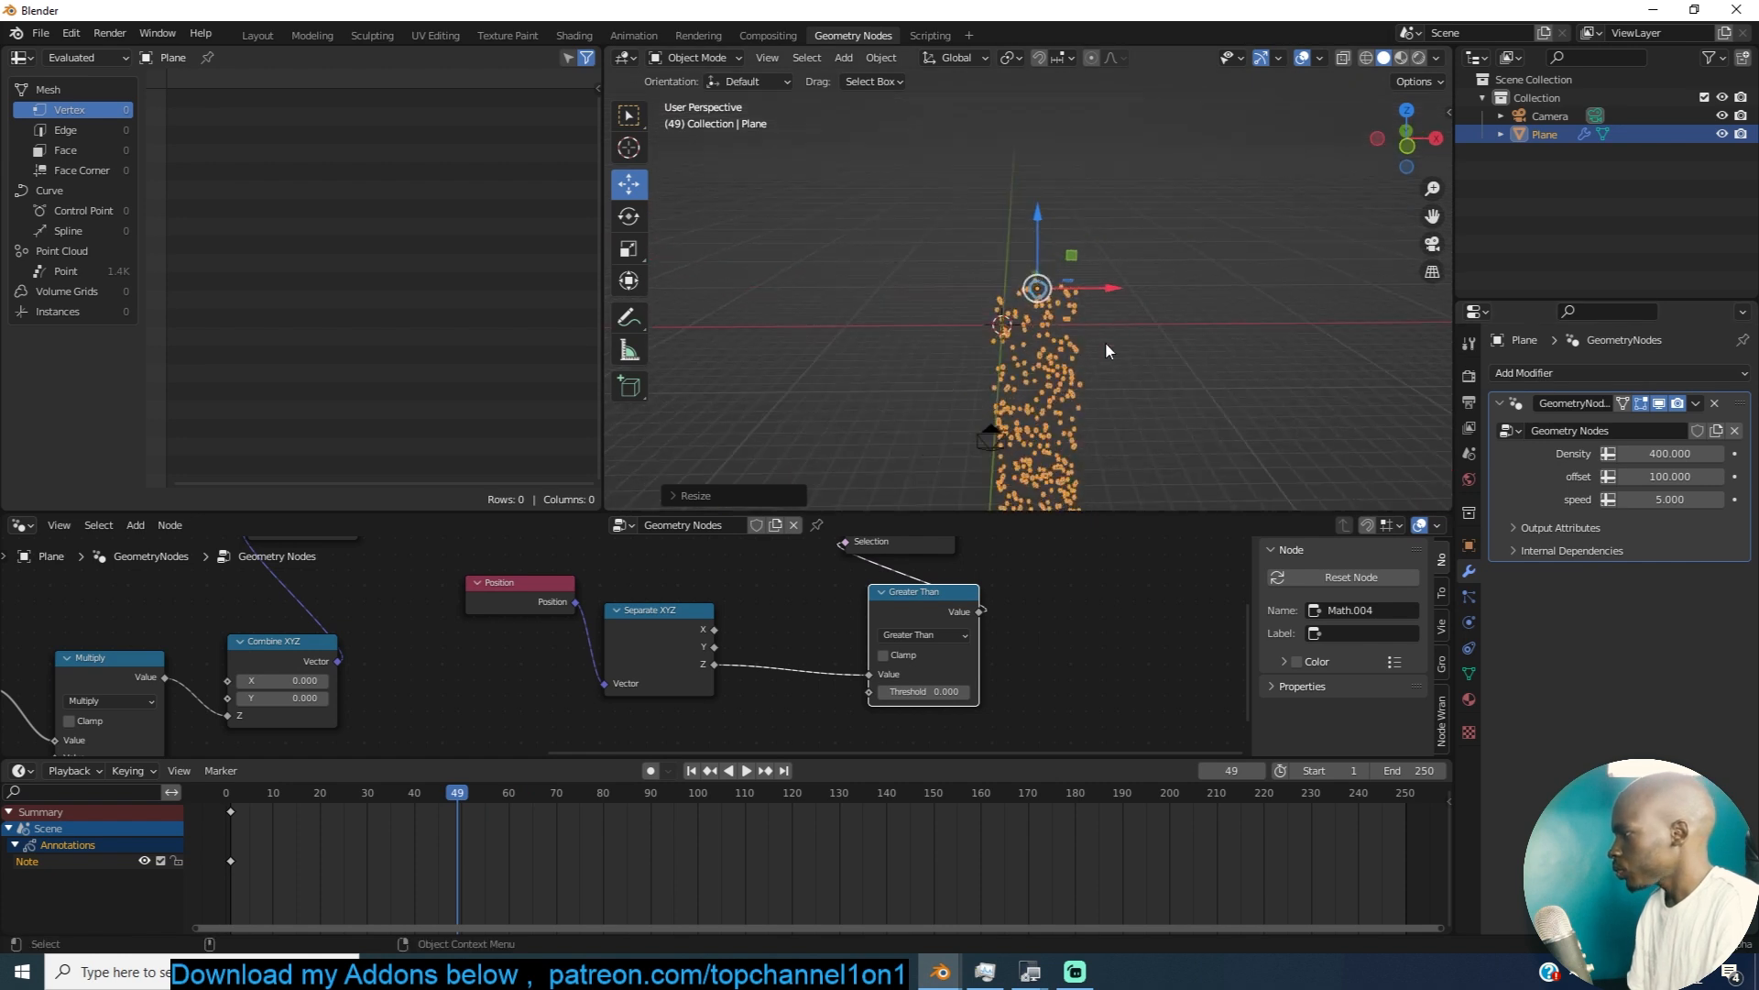
Step: Set the modifier's offset to 50 and inspect how the points are spread
{"action": "double_click", "coordinate": [1650, 476]}
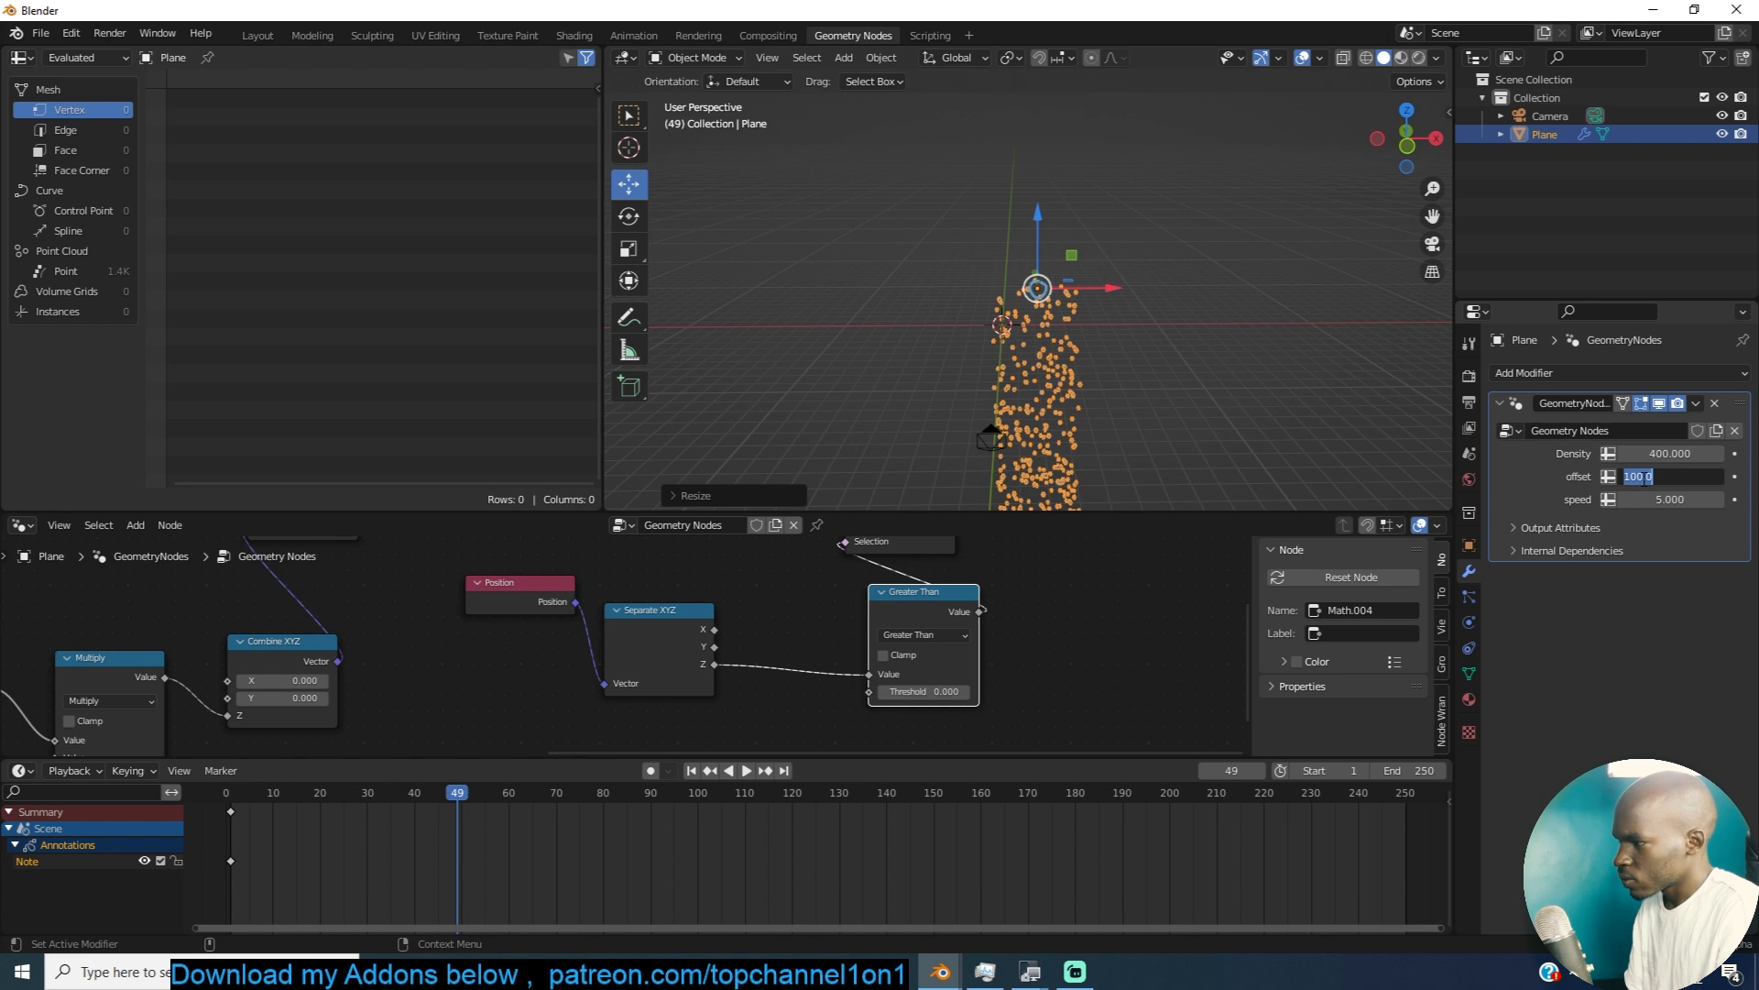
{"action": "key", "text": "ctrl+a"}
{"action": "key", "text": "Return"}
{"action": "key", "text": "ctrl+z"}
{"action": "key", "text": "KP_1"}
{"action": "middle_click_drag", "start_coordinate": [1092, 373], "coordinate": [1020, 250]}
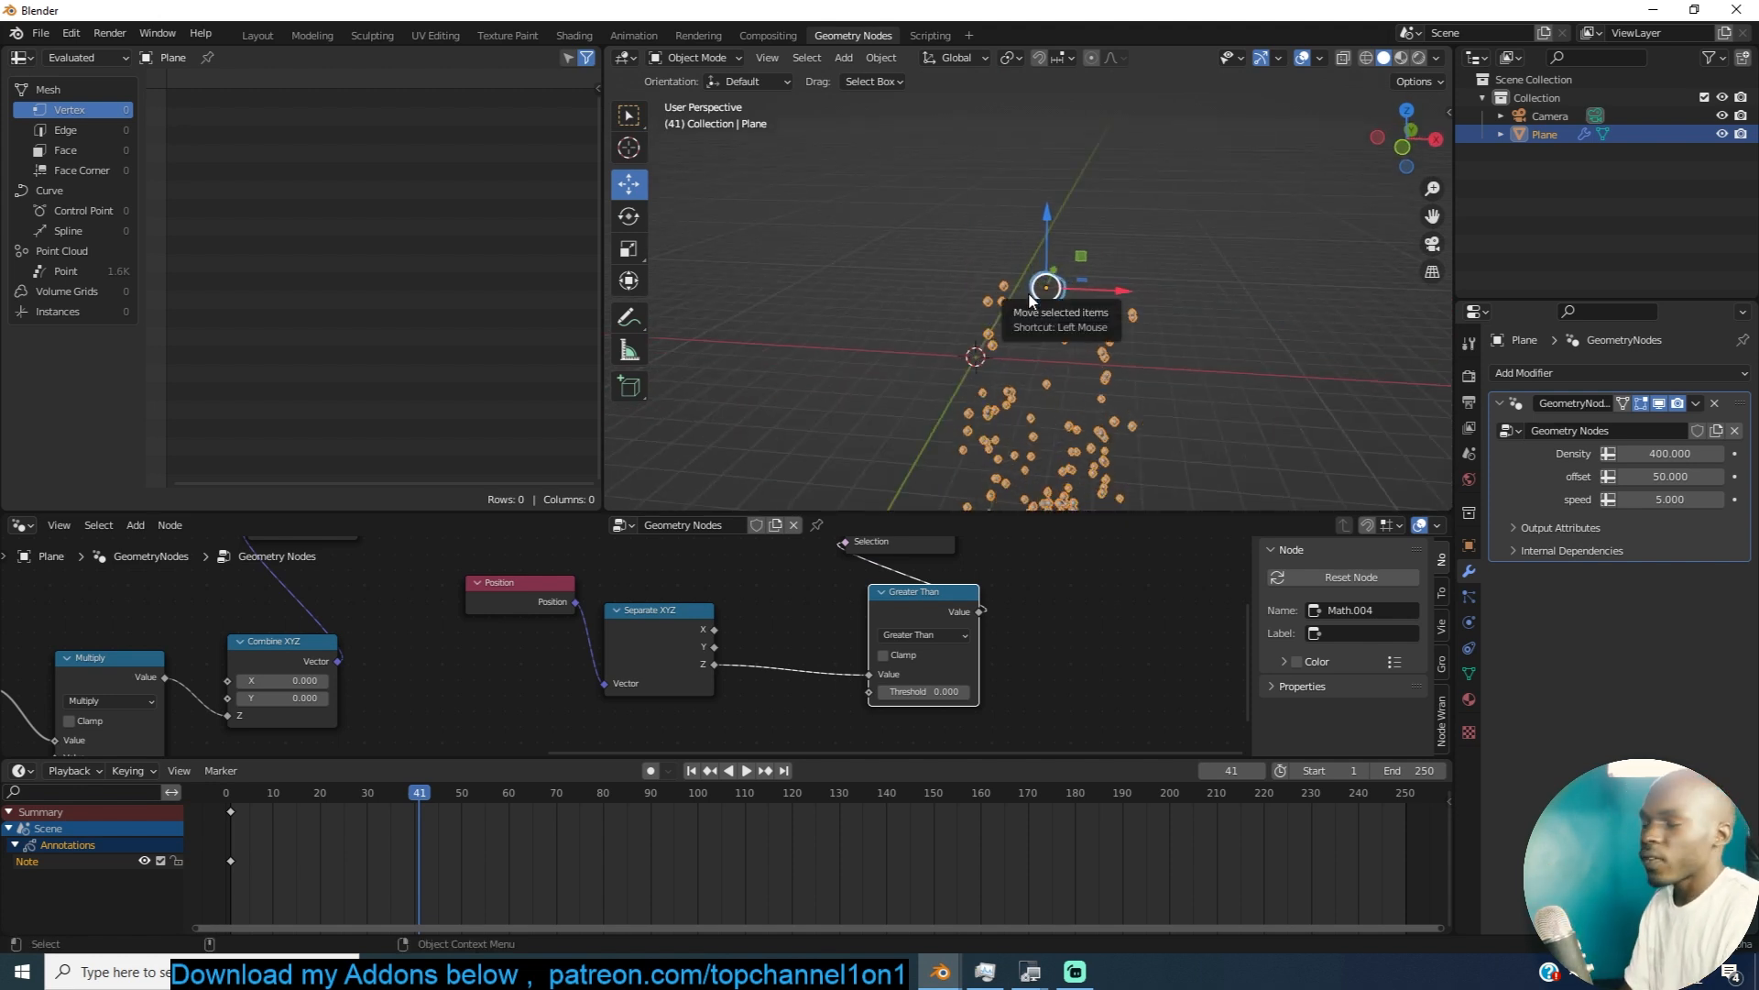
Step: Move Group Output farther away and insert a Join Geometry node between it and Delete Geometry
{"action": "scroll", "coordinate": [887, 646], "scroll_direction": "down", "scroll_amount": 6}
{"action": "middle_click_drag", "start_coordinate": [664, 629], "coordinate": [447, 670]}
{"action": "left_click_drag", "start_coordinate": [904, 634], "coordinate": [1137, 648]}
{"action": "key", "text": "shift+a"}
{"action": "type", "text": "join"}
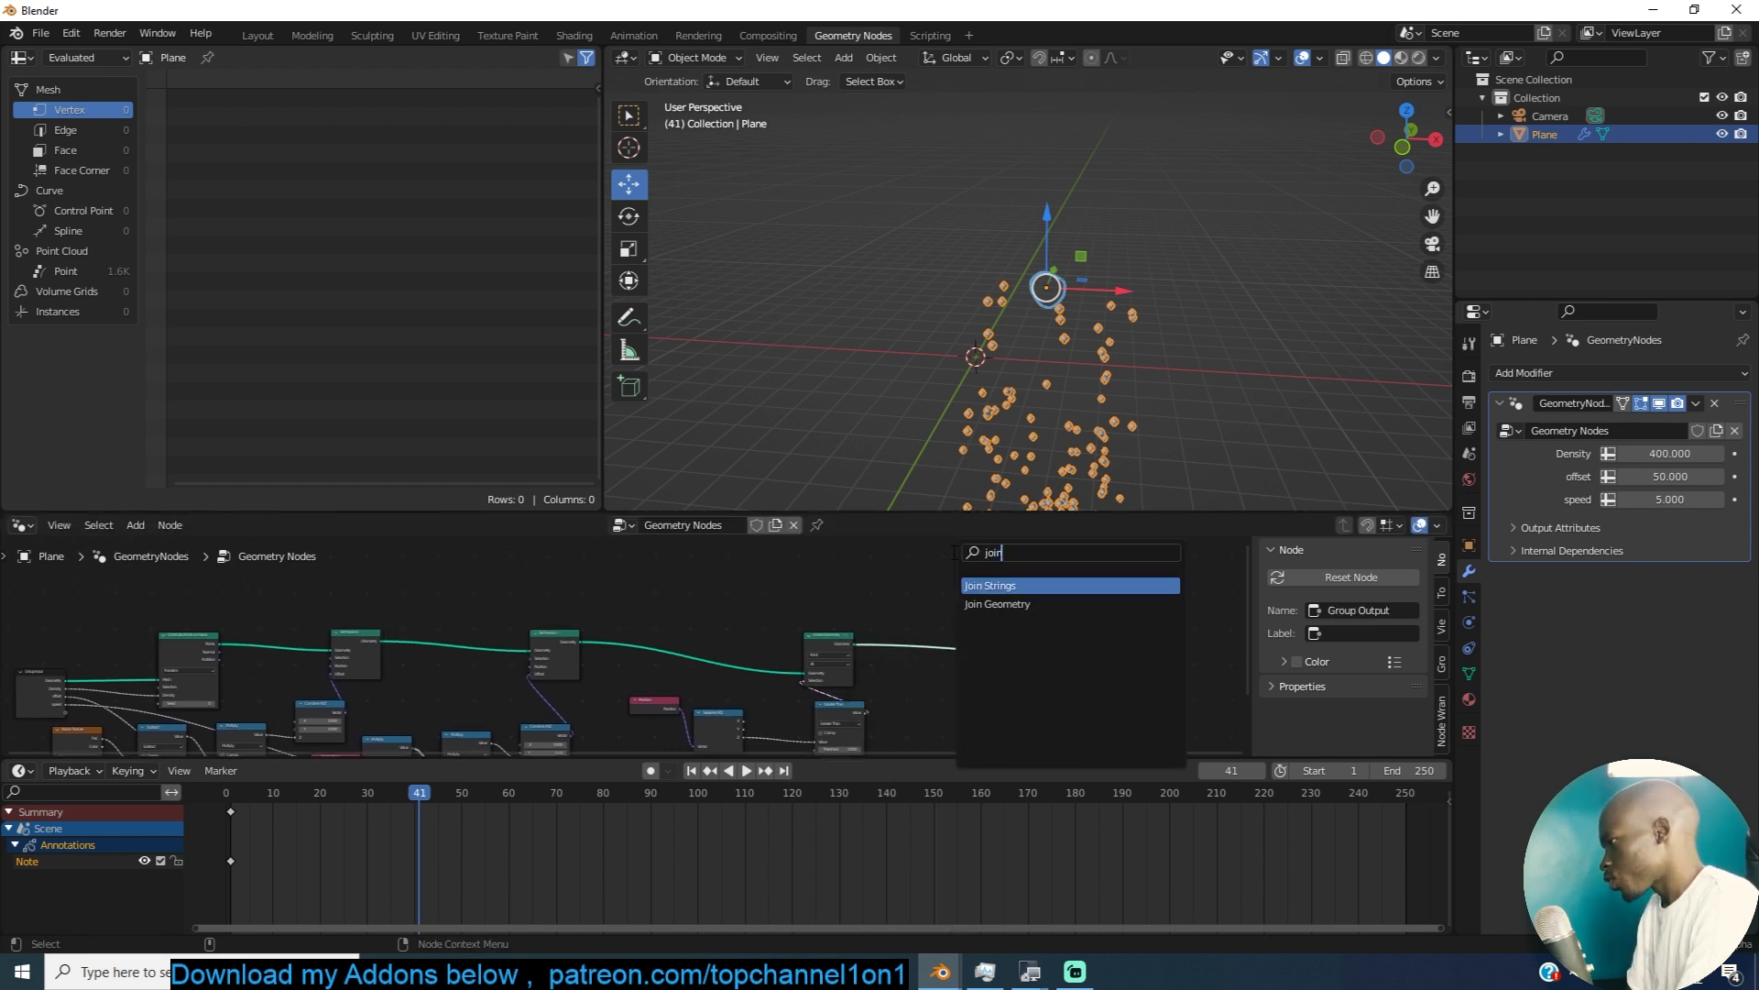
{"action": "key", "text": "Return"}
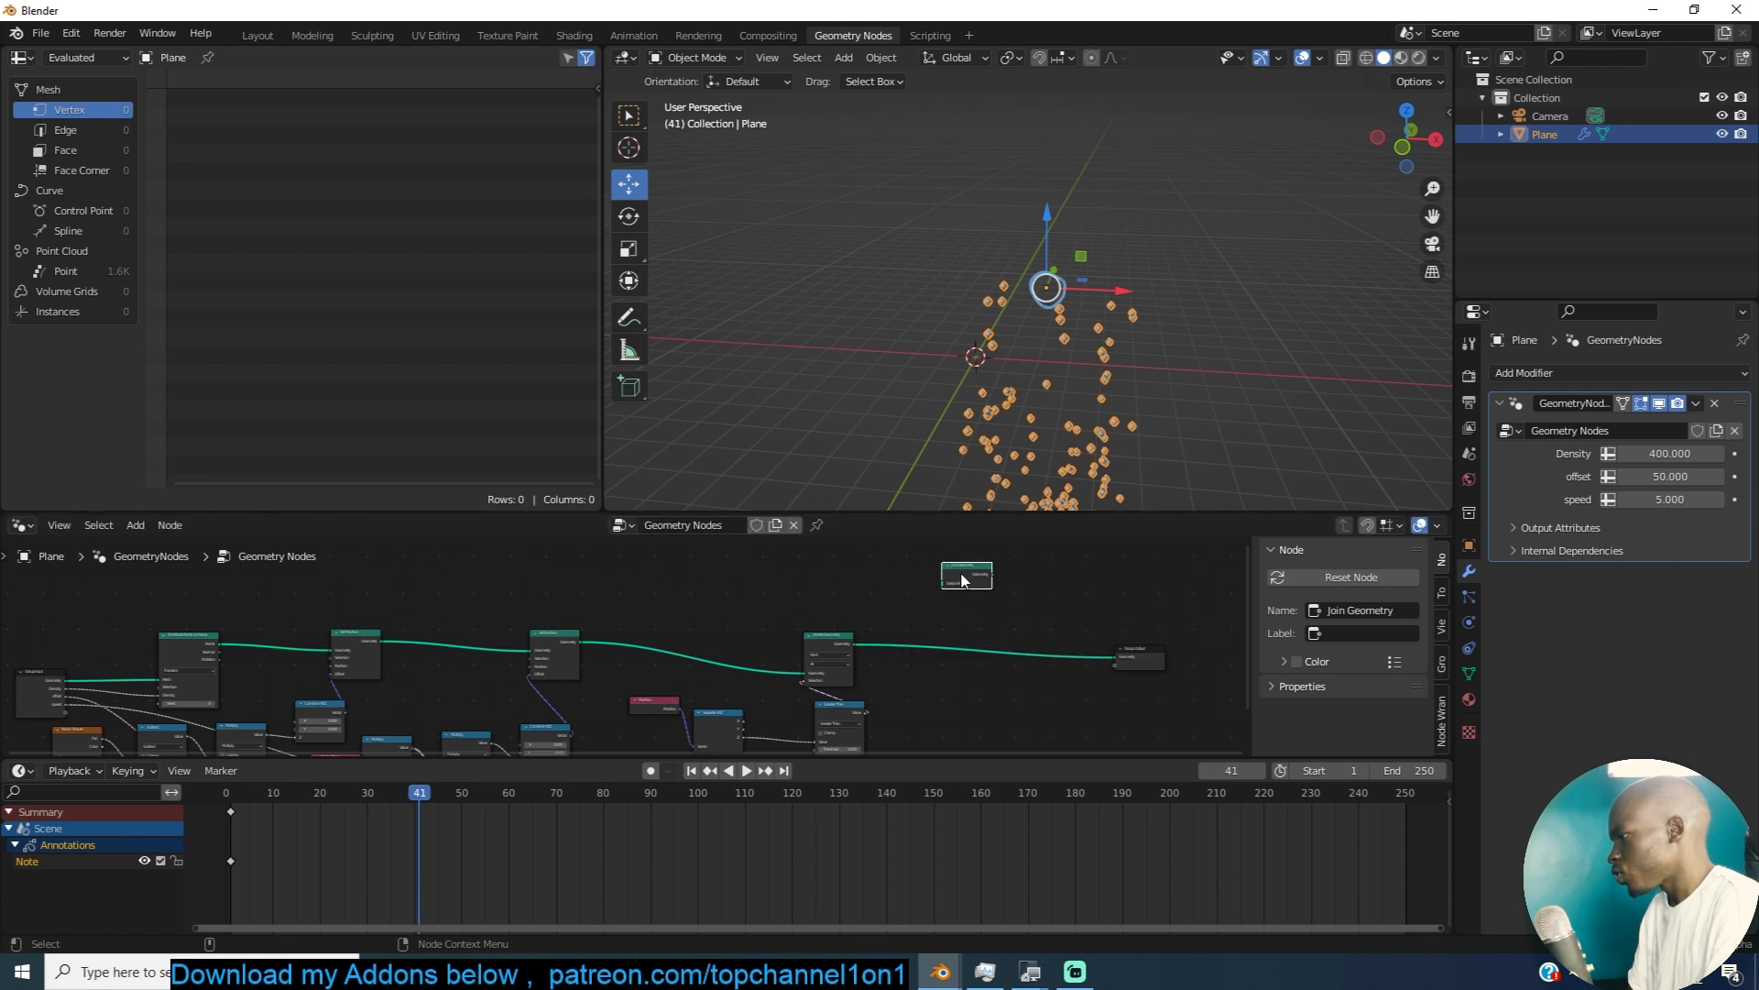
{"action": "left_click_drag", "start_coordinate": [960, 576], "coordinate": [994, 661]}
Step: Link the Group Input geometry to the Join Geometry node so the original plane joins the points
{"action": "middle_click_drag", "start_coordinate": [823, 688], "coordinate": [1013, 636]}
{"action": "scroll", "coordinate": [935, 641], "scroll_direction": "down", "scroll_amount": 3}
{"action": "scroll", "coordinate": [447, 645], "scroll_direction": "up", "scroll_amount": 4}
{"action": "left_click_drag", "start_coordinate": [231, 631], "coordinate": [1206, 610]}
{"action": "scroll", "coordinate": [1063, 283], "scroll_direction": "up", "scroll_amount": 3}
{"action": "middle_click_drag", "start_coordinate": [1063, 282], "coordinate": [915, 249]}
{"action": "middle_click_drag", "start_coordinate": [1008, 286], "coordinate": [1050, 316]}
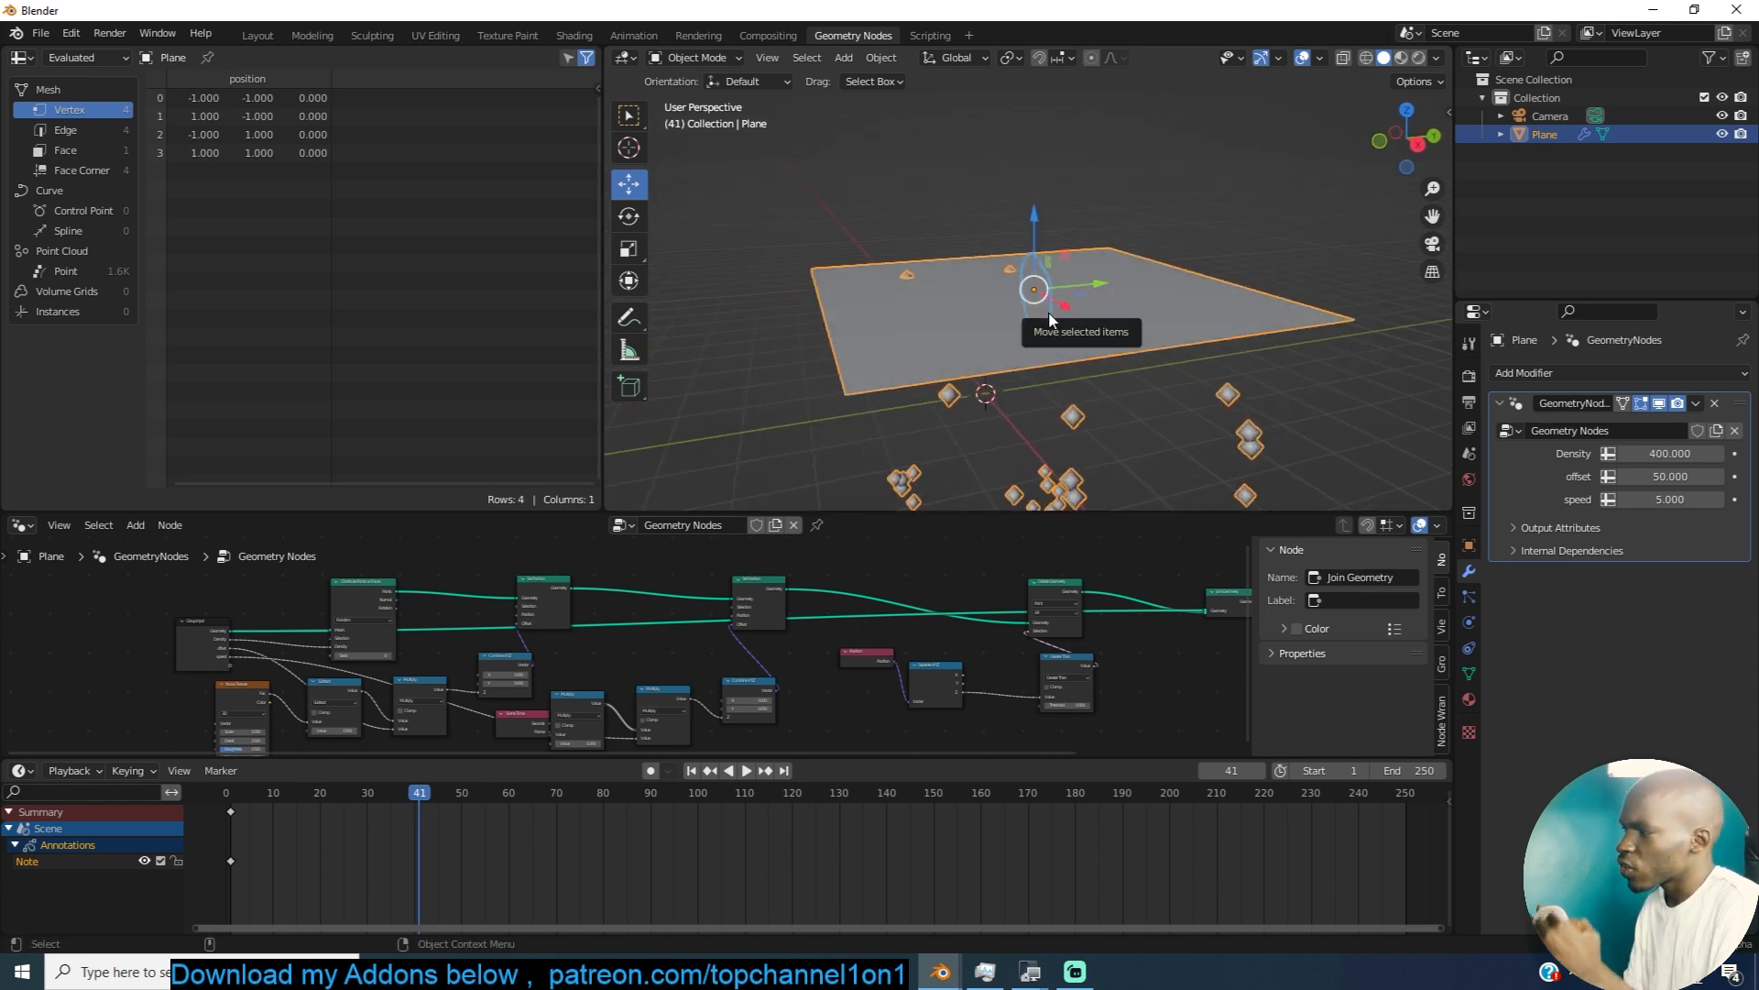
Step: Add a Mesh to Curve node on the link between the Group Input geometry and Join Geometry
{"action": "scroll", "coordinate": [1164, 614], "scroll_direction": "up", "scroll_amount": 4}
{"action": "middle_click_drag", "start_coordinate": [1165, 616], "coordinate": [832, 623]}
{"action": "left_click_drag", "start_coordinate": [908, 606], "coordinate": [1033, 604]}
{"action": "scroll", "coordinate": [947, 666], "scroll_direction": "up", "scroll_amount": 2}
{"action": "key", "text": "shift+a"}
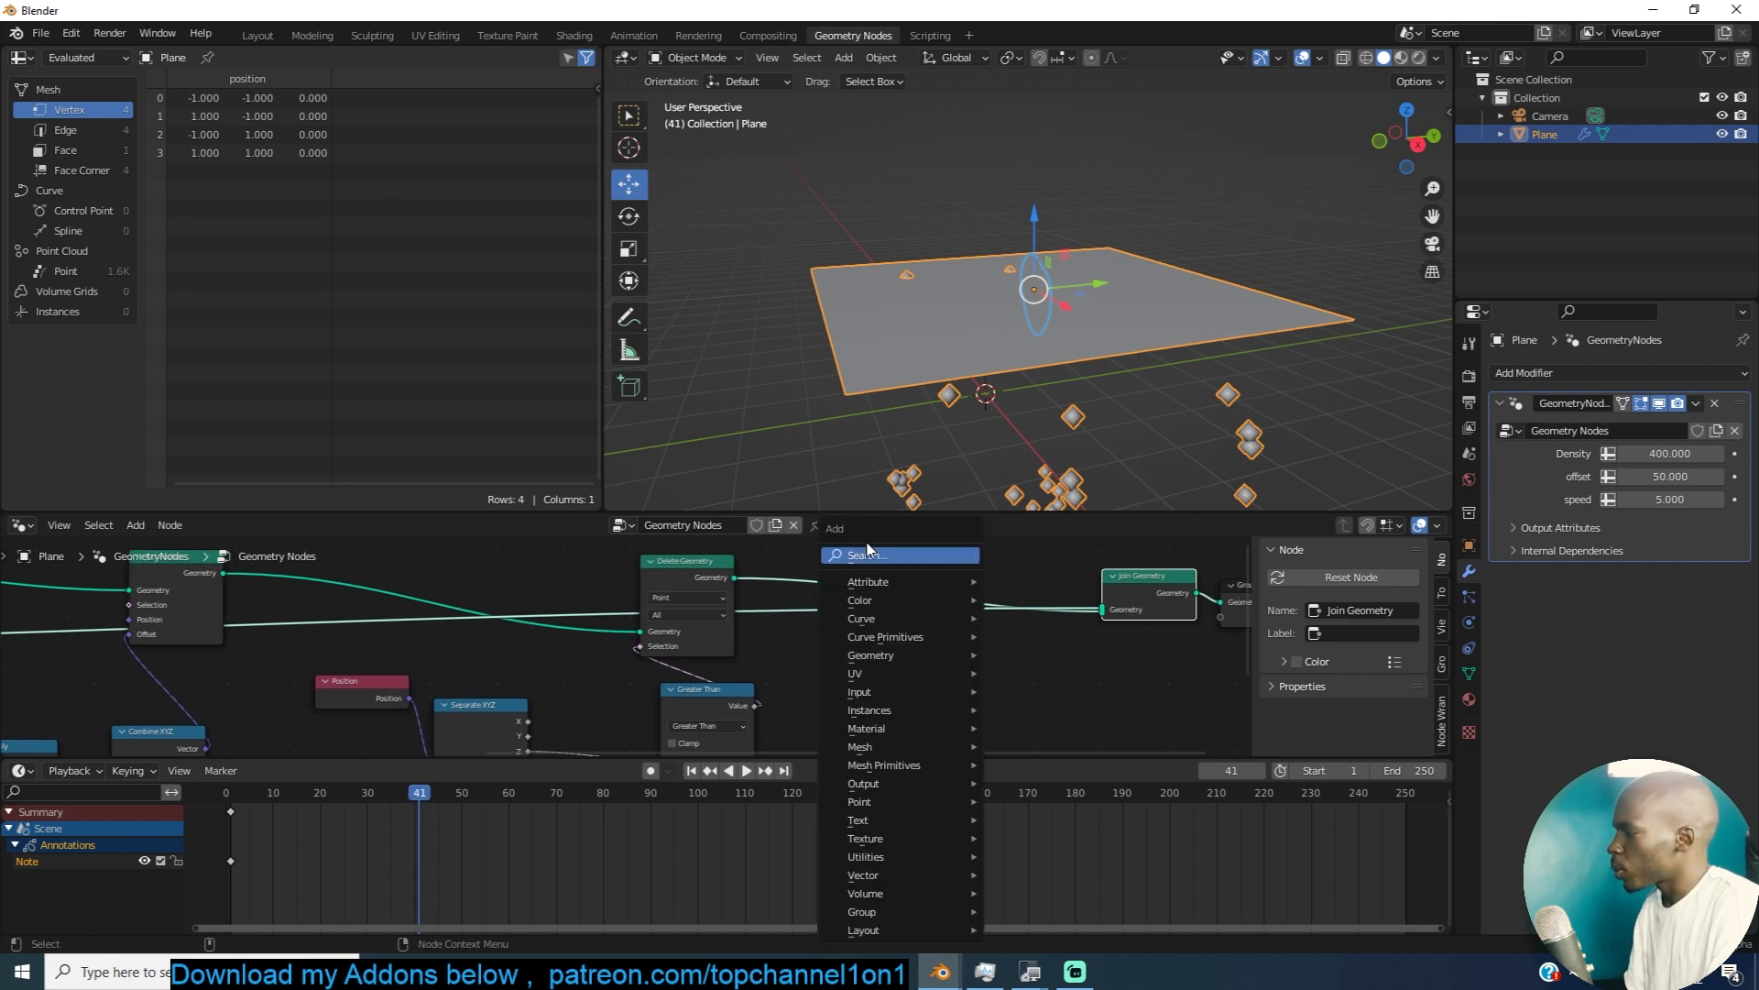
{"action": "left_click", "coordinate": [871, 556]}
{"action": "type", "text": "to c"}
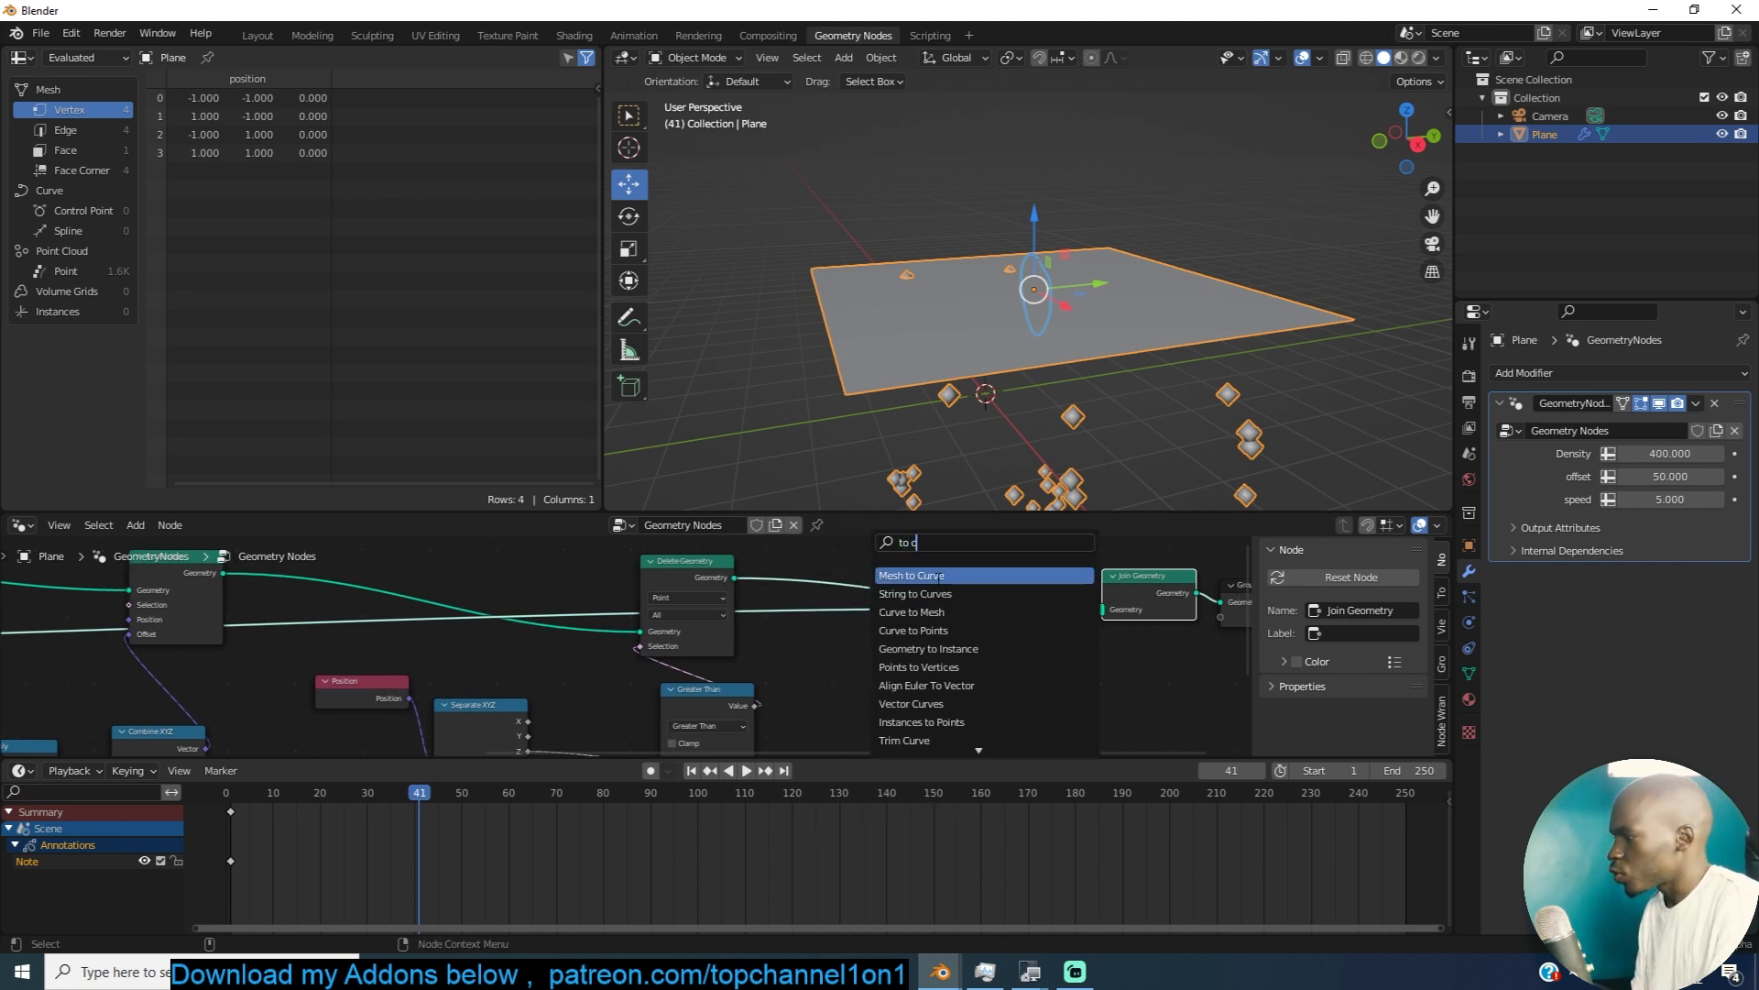
{"action": "left_click", "coordinate": [969, 575]}
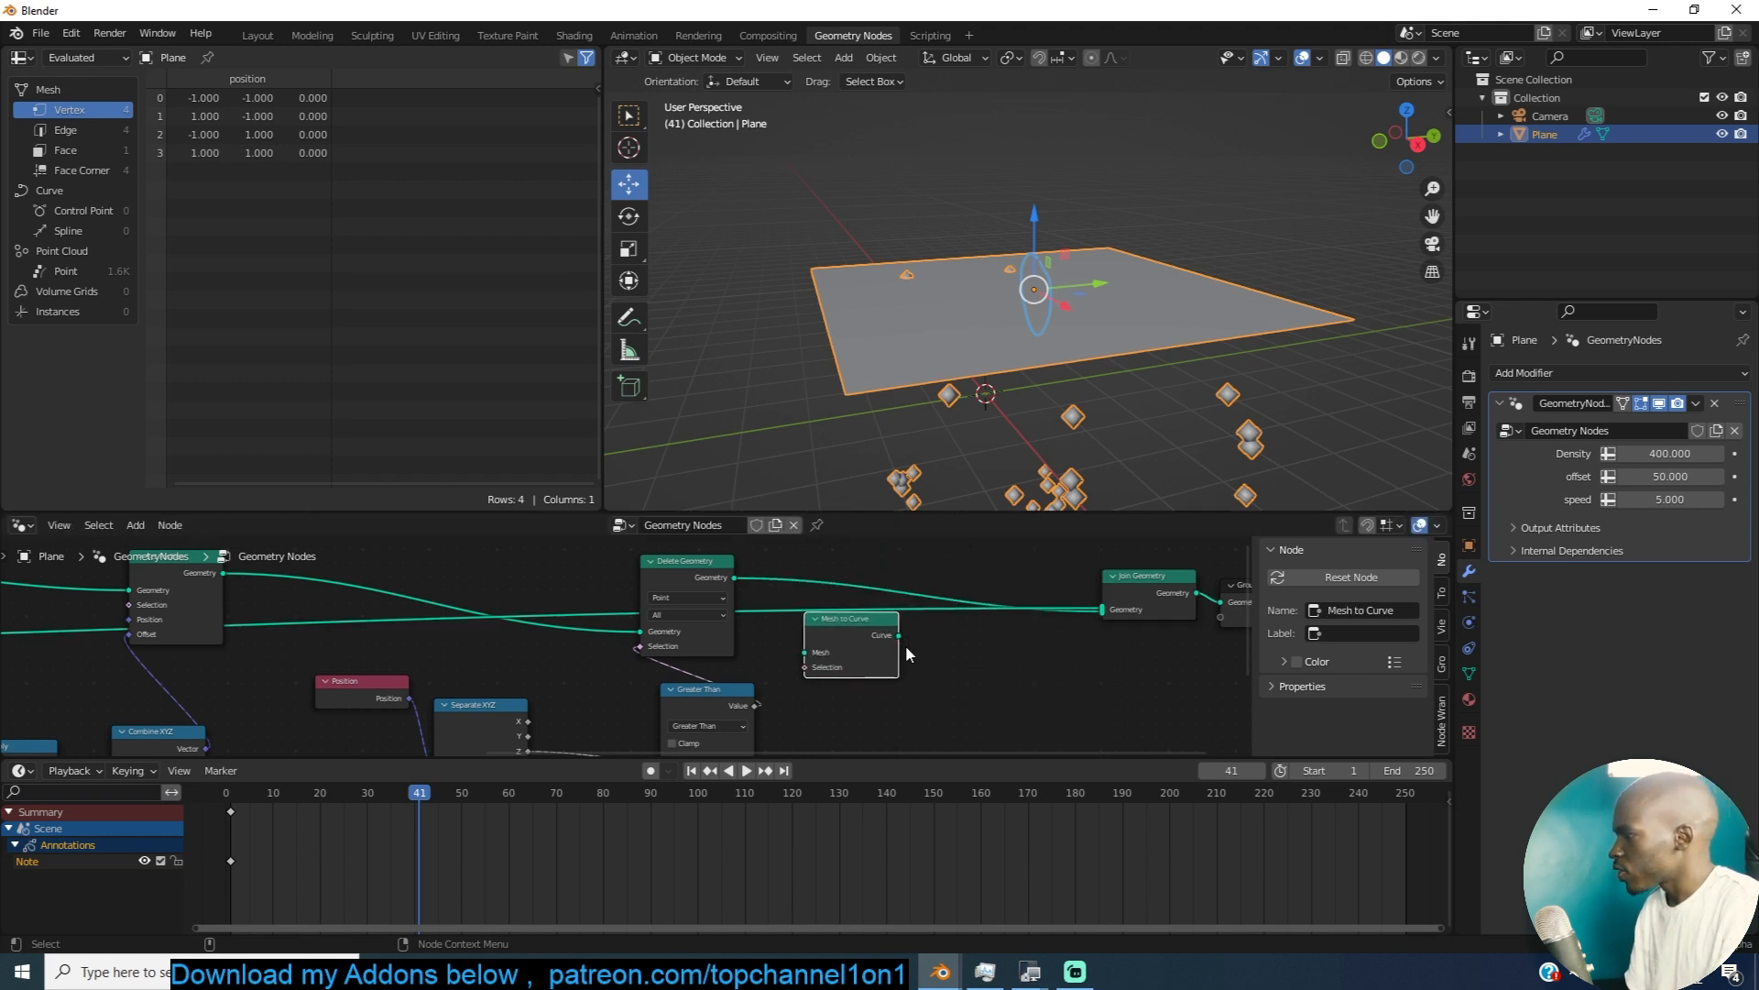
{"action": "left_click", "coordinate": [849, 614]}
{"action": "middle_click_drag", "start_coordinate": [1035, 389], "coordinate": [937, 365]}
{"action": "scroll", "coordinate": [1119, 361], "scroll_direction": "down", "scroll_amount": 4}
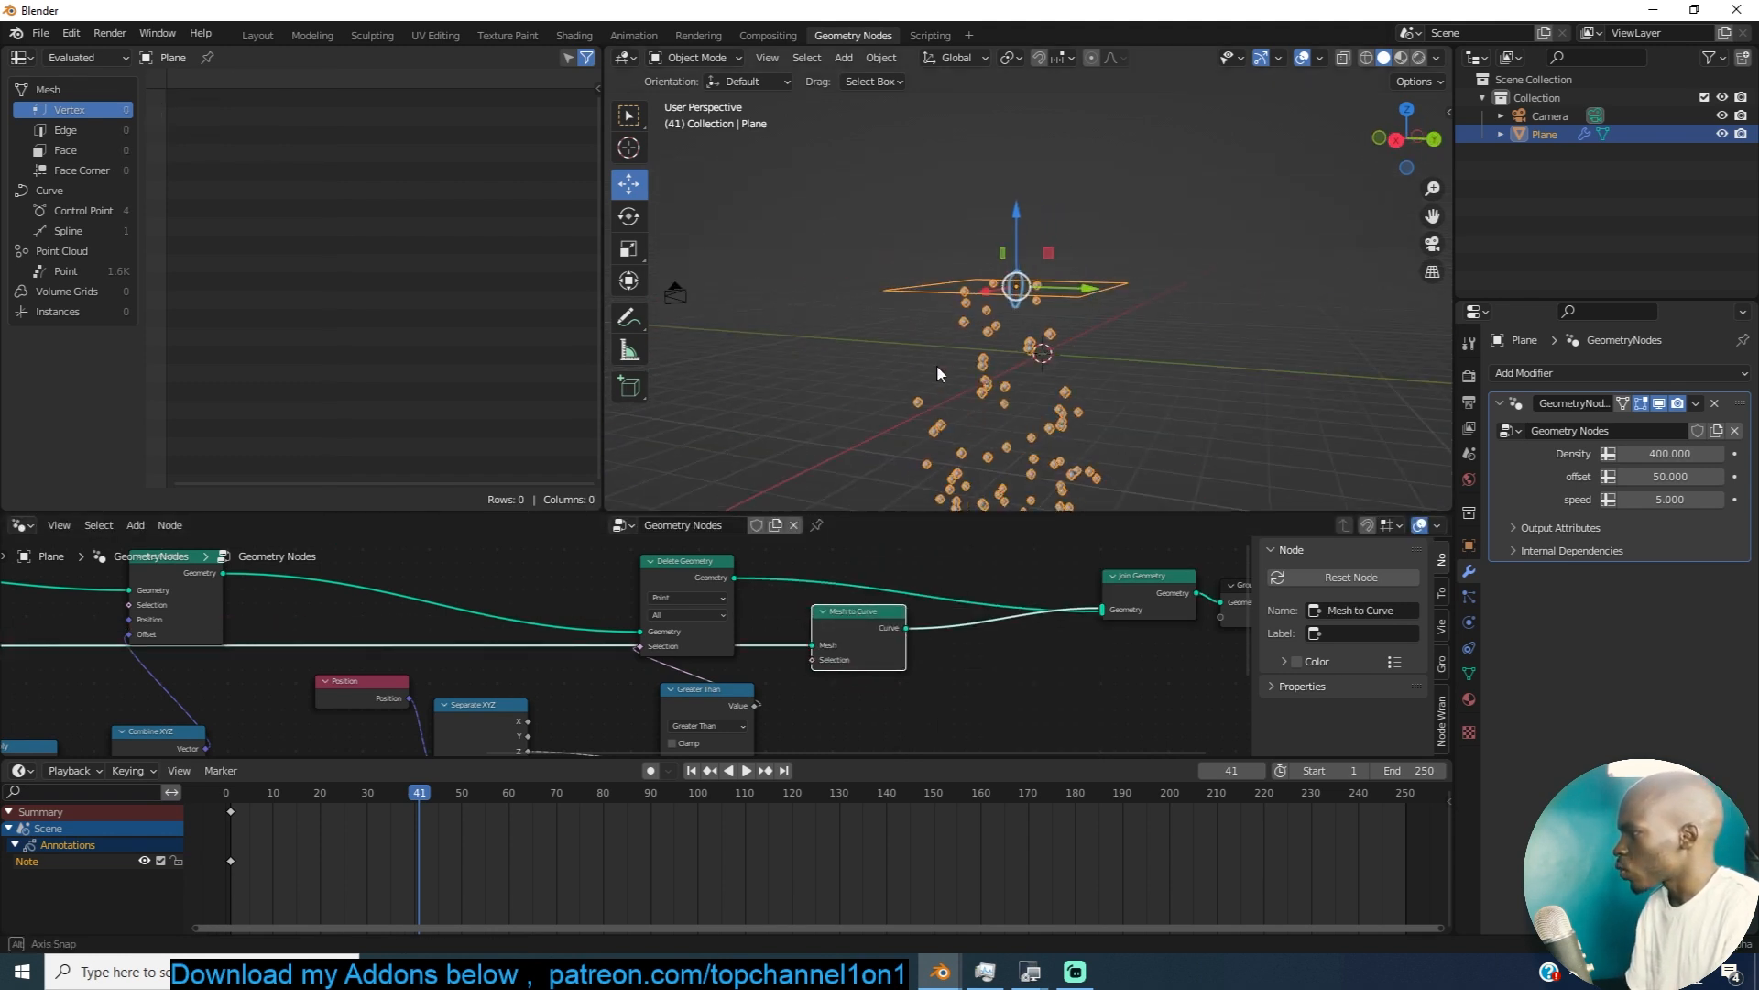
Step: Play and scrub the animation to examine the points falling from the plane's outline
{"action": "key", "text": "r"}
{"action": "right_click", "coordinate": [1058, 432]}
{"action": "key", "text": "space"}
{"action": "key", "text": "Escape"}
{"action": "key", "text": "space"}
{"action": "left_click_drag", "start_coordinate": [547, 801], "coordinate": [460, 805]}
{"action": "key", "text": "Escape"}
{"action": "scroll", "coordinate": [1054, 307], "scroll_direction": "down", "scroll_amount": 4}
Step: Raise the plane high above the ground along the Z axis and preview the rain falling
{"action": "middle_click_drag", "start_coordinate": [1072, 301], "coordinate": [1124, 252]}
{"action": "scroll", "coordinate": [1122, 272], "scroll_direction": "down", "scroll_amount": 2}
{"action": "key", "text": "g"}
{"action": "key", "text": "z"}
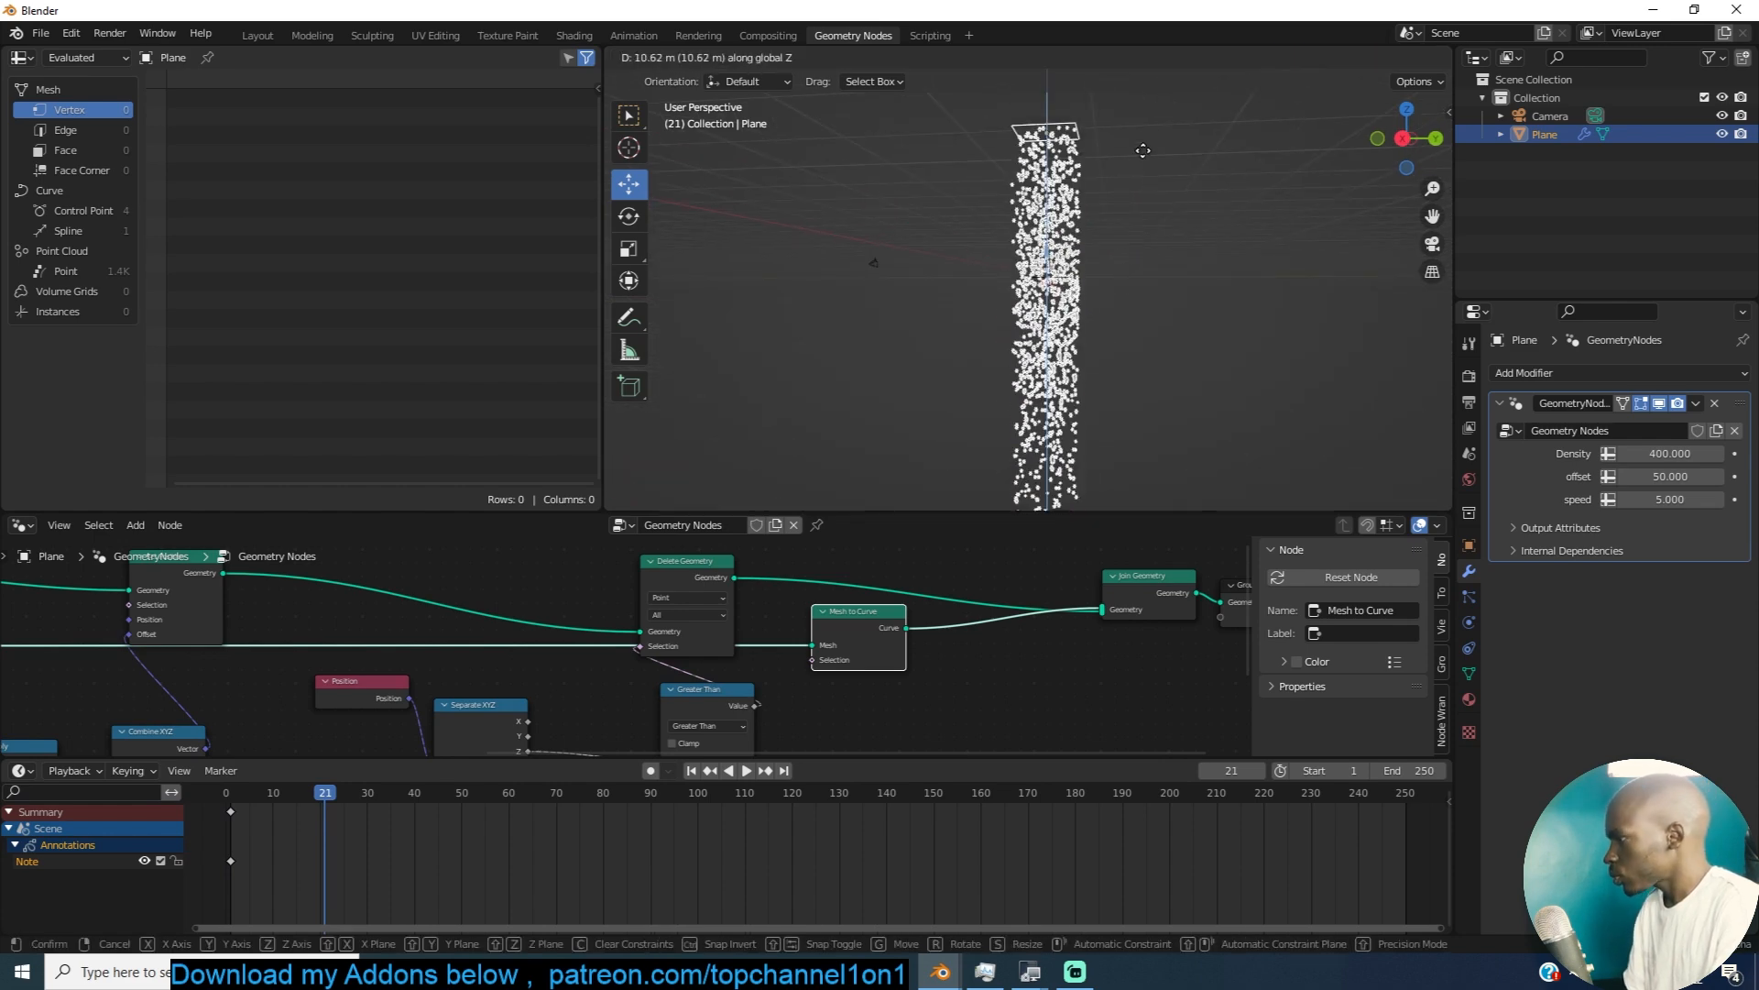
{"action": "left_click", "coordinate": [1151, 129]}
{"action": "middle_click_drag", "start_coordinate": [1149, 147], "coordinate": [1053, 260]}
{"action": "scroll", "coordinate": [1050, 223], "scroll_direction": "down", "scroll_amount": 1}
{"action": "key", "text": "space"}
{"action": "key", "text": "space"}
{"action": "scroll", "coordinate": [1129, 222], "scroll_direction": "up", "scroll_amount": 3}
{"action": "scroll", "coordinate": [1063, 250], "scroll_direction": "up", "scroll_amount": 2}
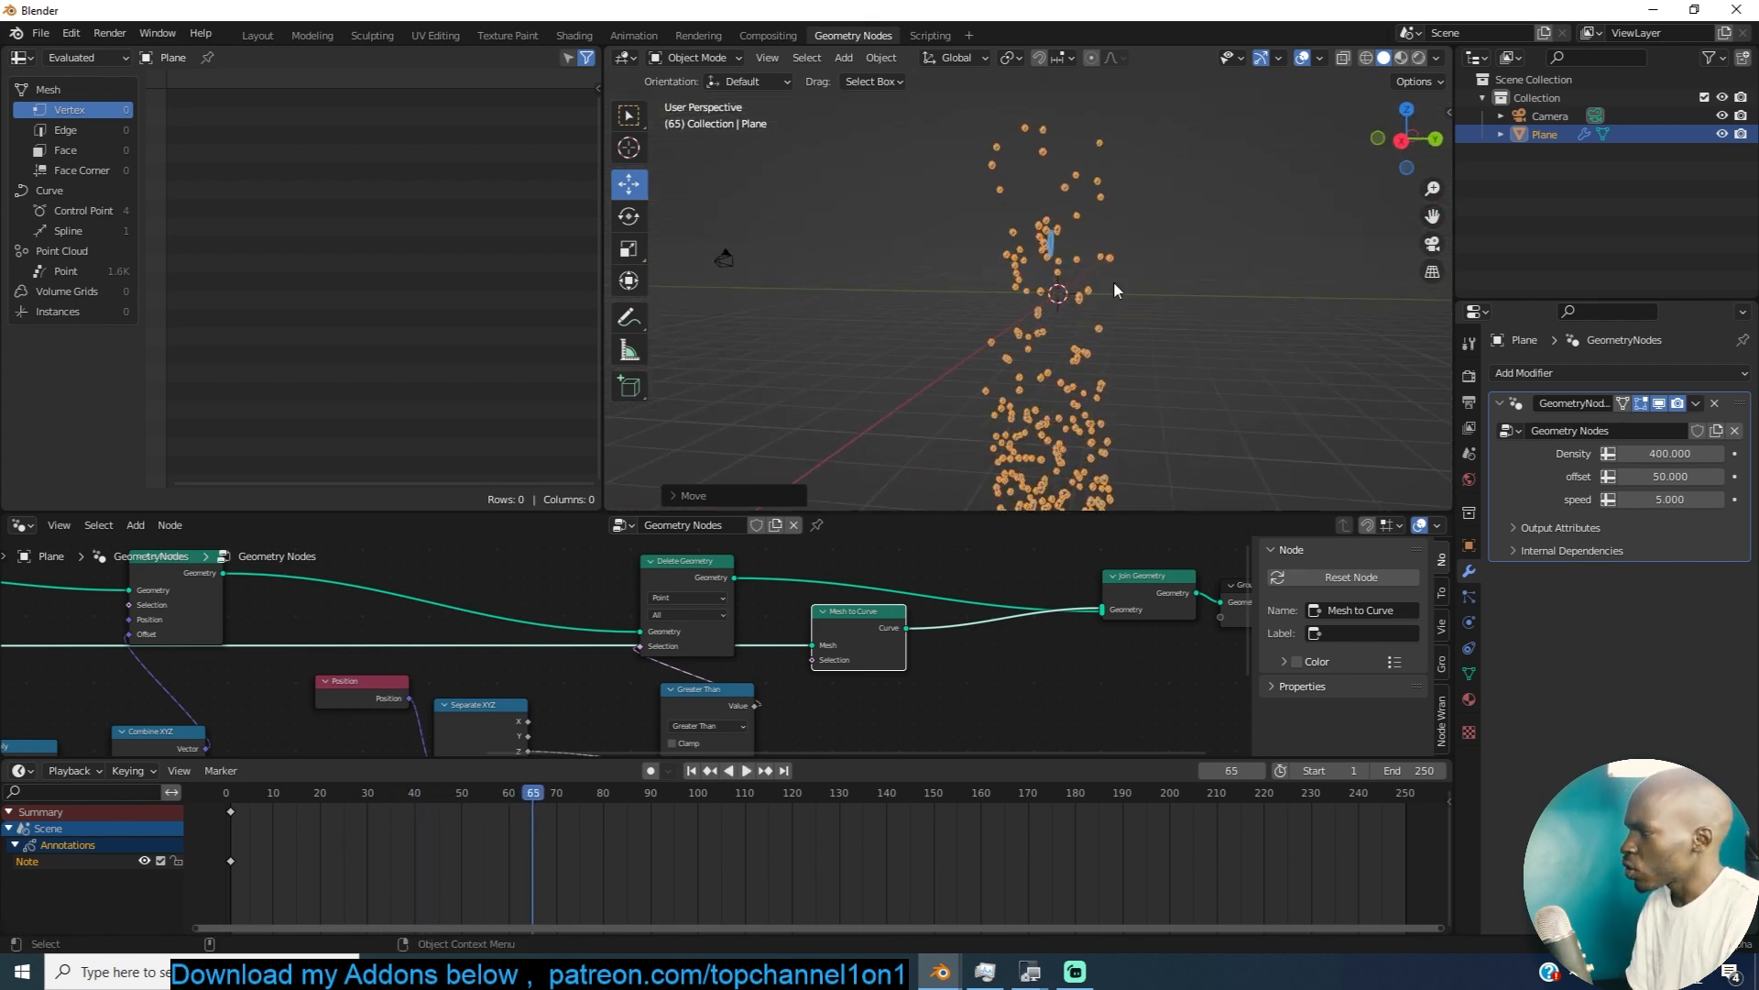
Step: Add a cube-shaped empty near ground level beside the rain column
{"action": "key", "text": "shift+a"}
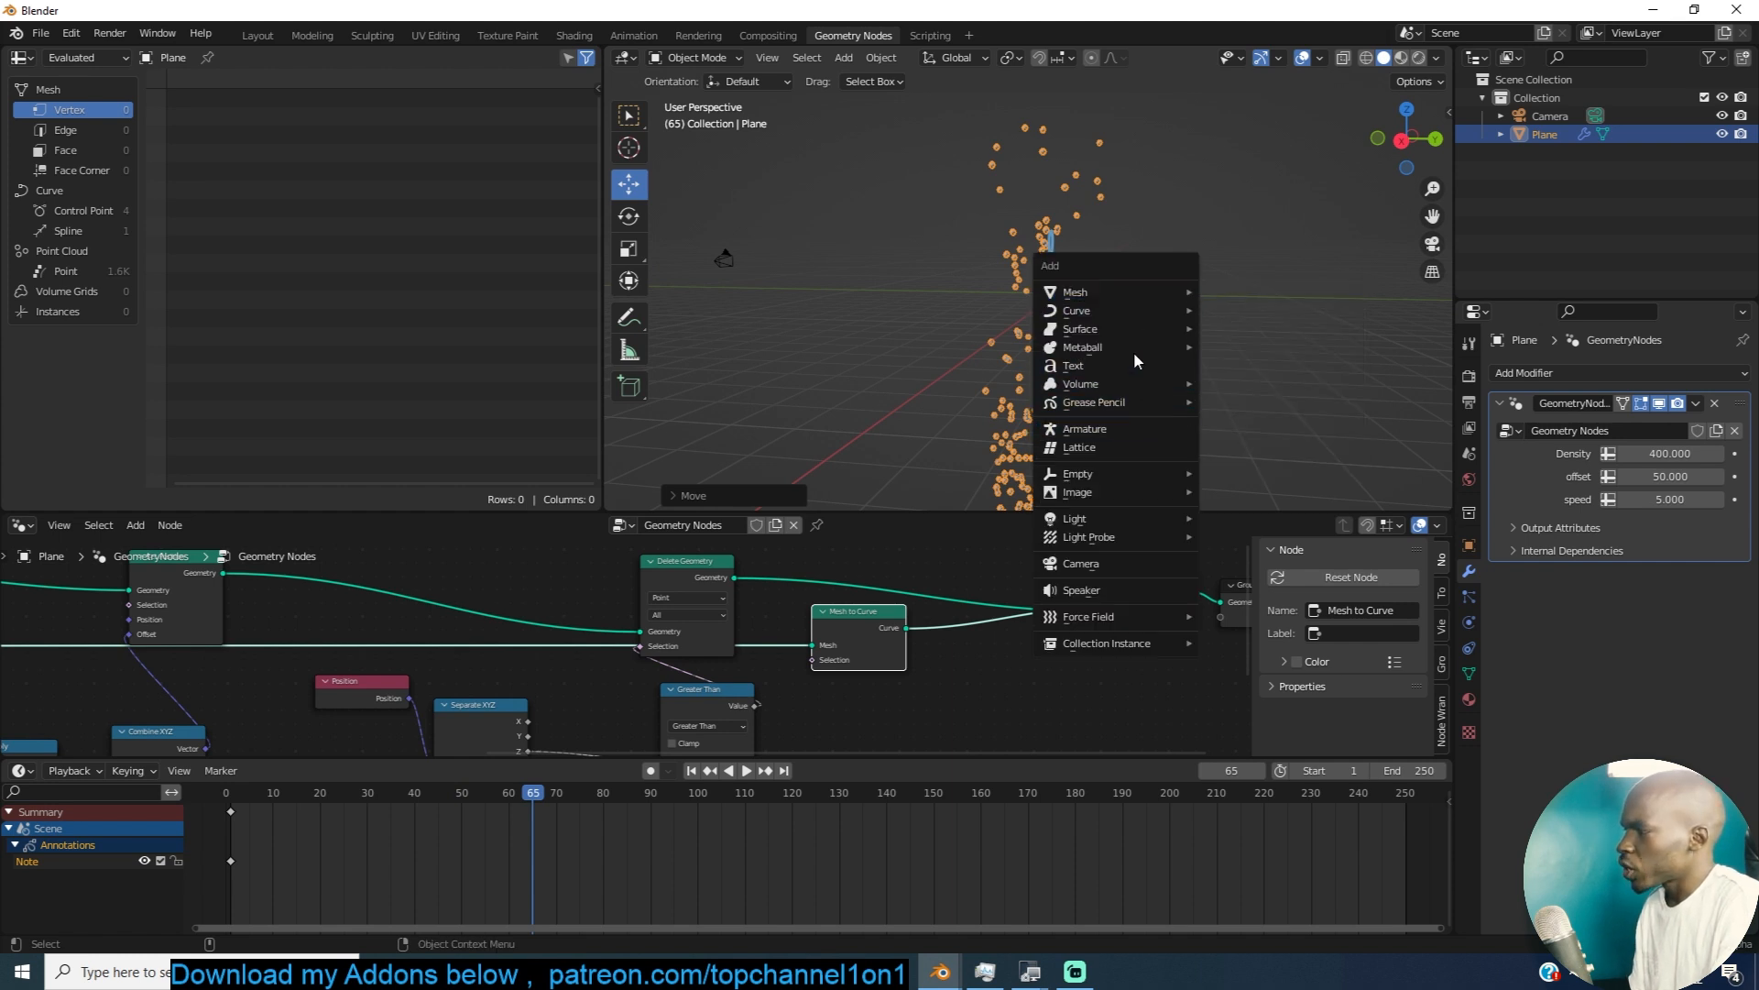
{"action": "mouse_move", "coordinate": [1096, 474]}
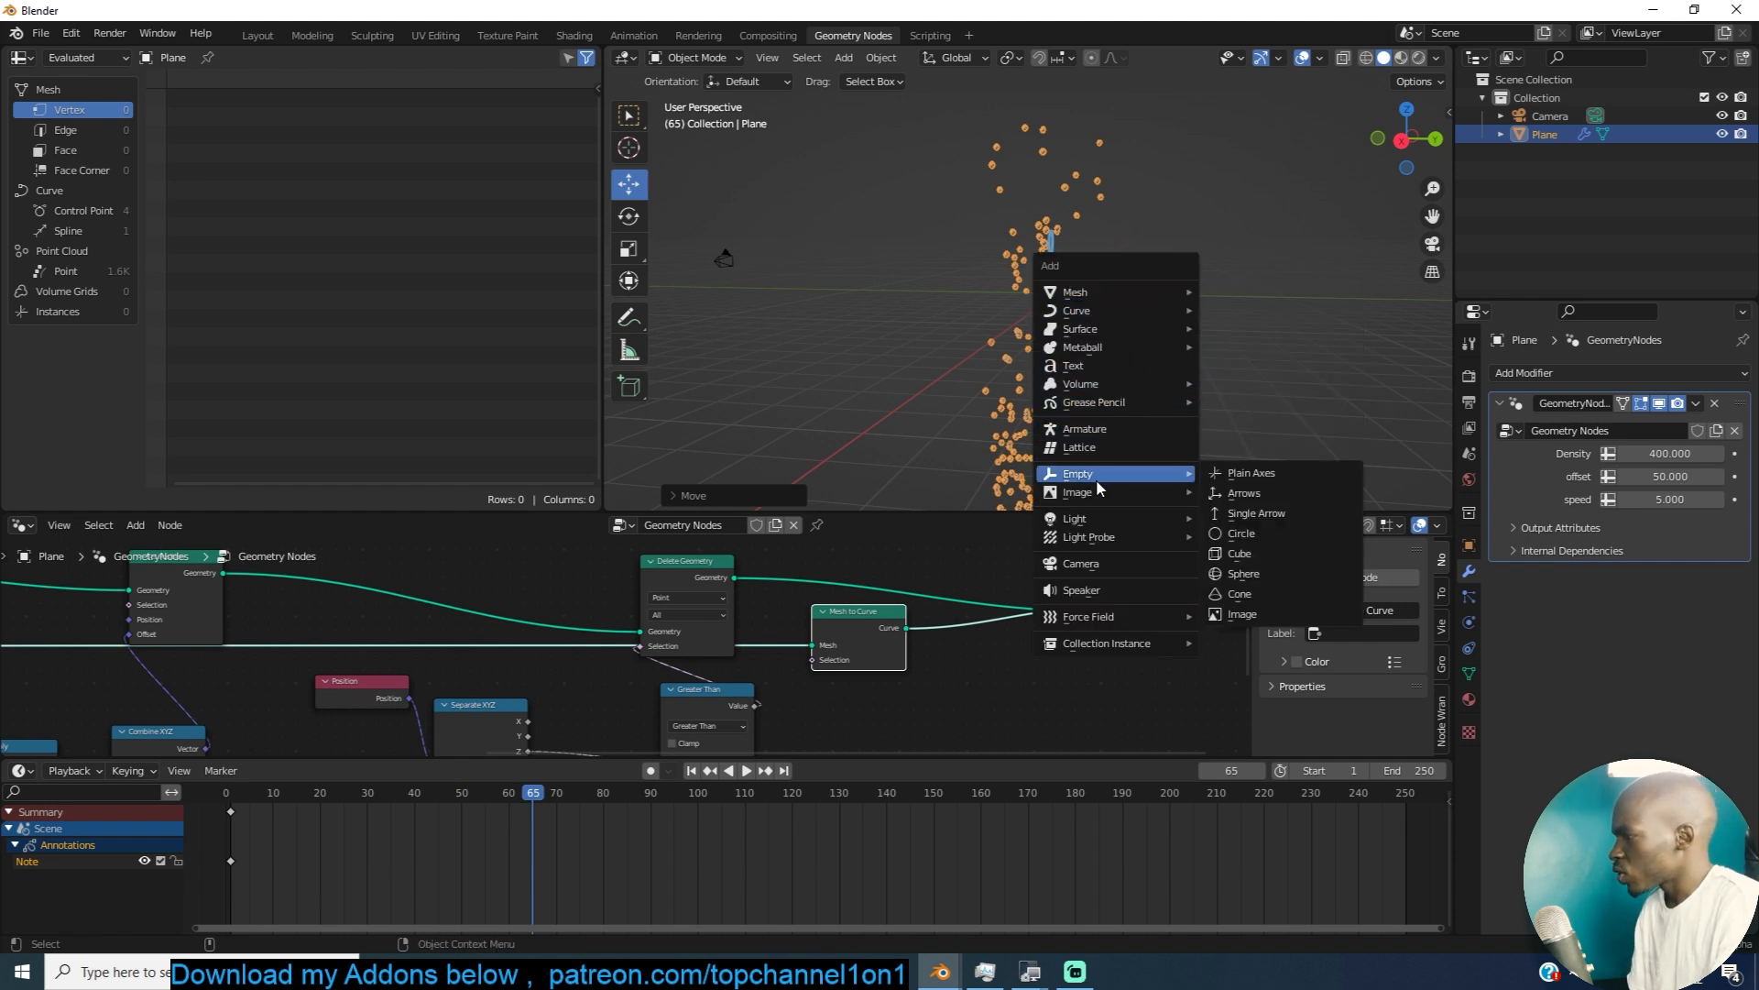
{"action": "left_click", "coordinate": [1256, 562]}
{"action": "middle_click_drag", "start_coordinate": [1219, 331], "coordinate": [1112, 311]}
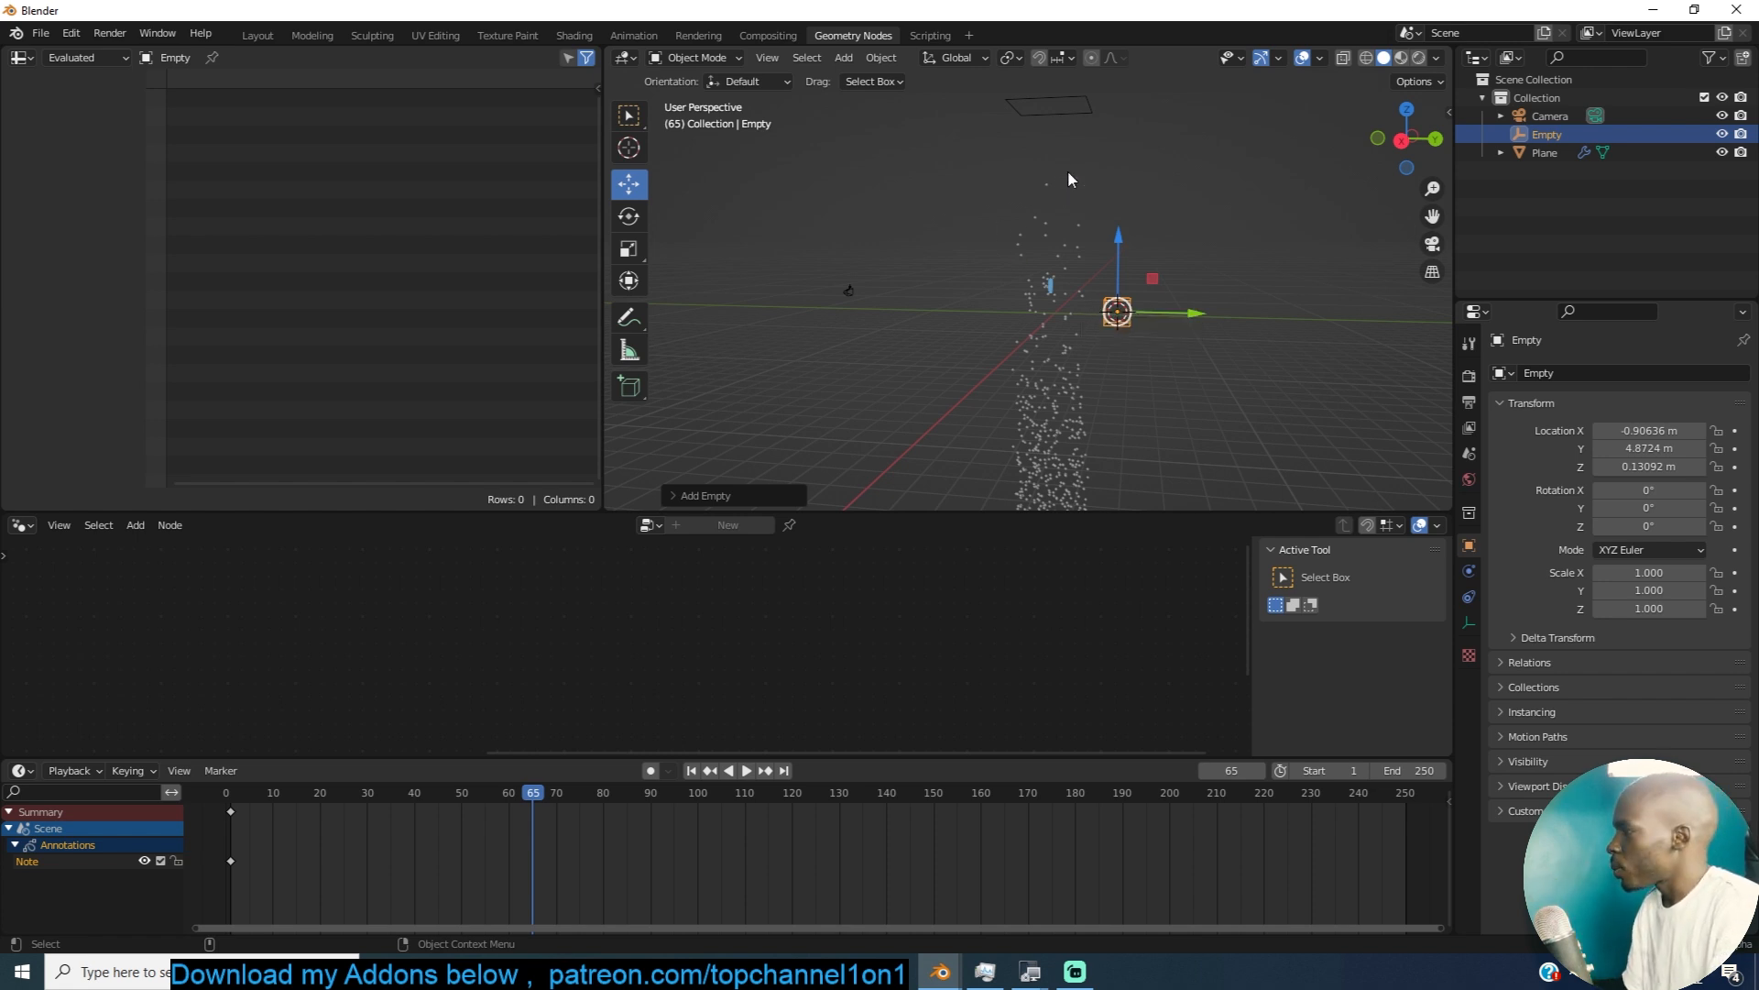
Step: Select the plane and rename it "rain"
{"action": "left_click", "coordinate": [1042, 217]}
{"action": "scroll", "coordinate": [950, 799], "scroll_direction": "down", "scroll_amount": 2}
{"action": "scroll", "coordinate": [876, 662], "scroll_direction": "down", "scroll_amount": 6}
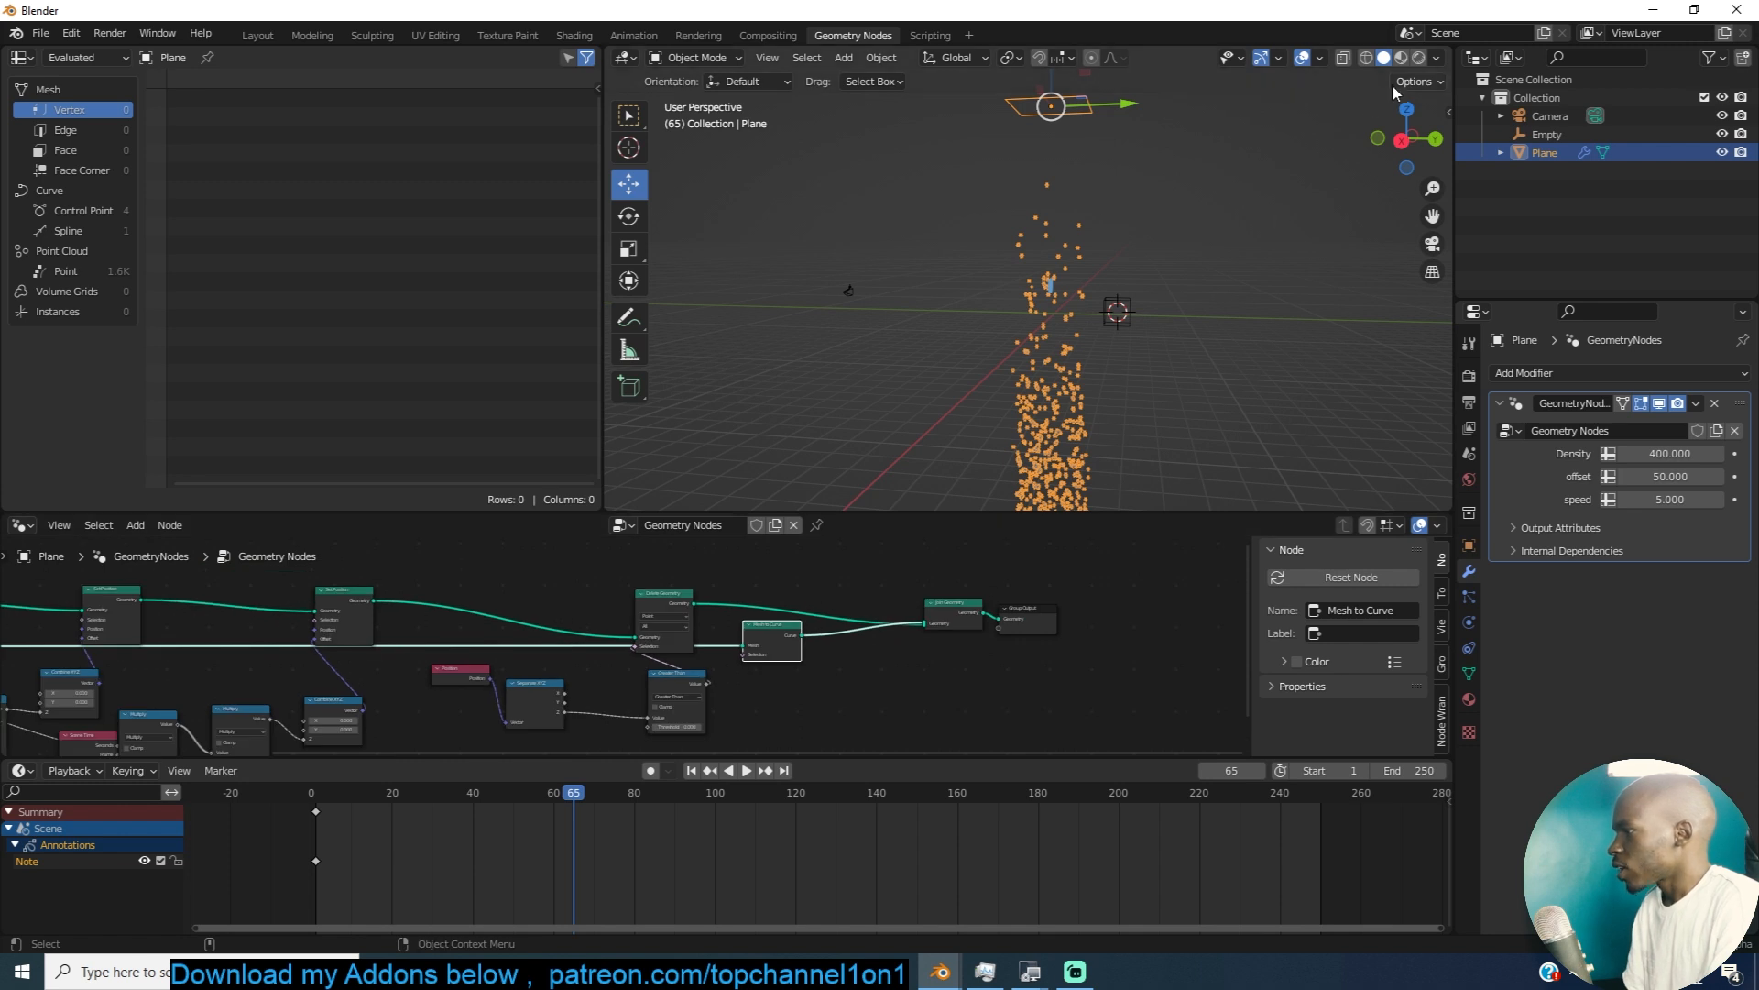
{"action": "double_click", "coordinate": [1549, 152]}
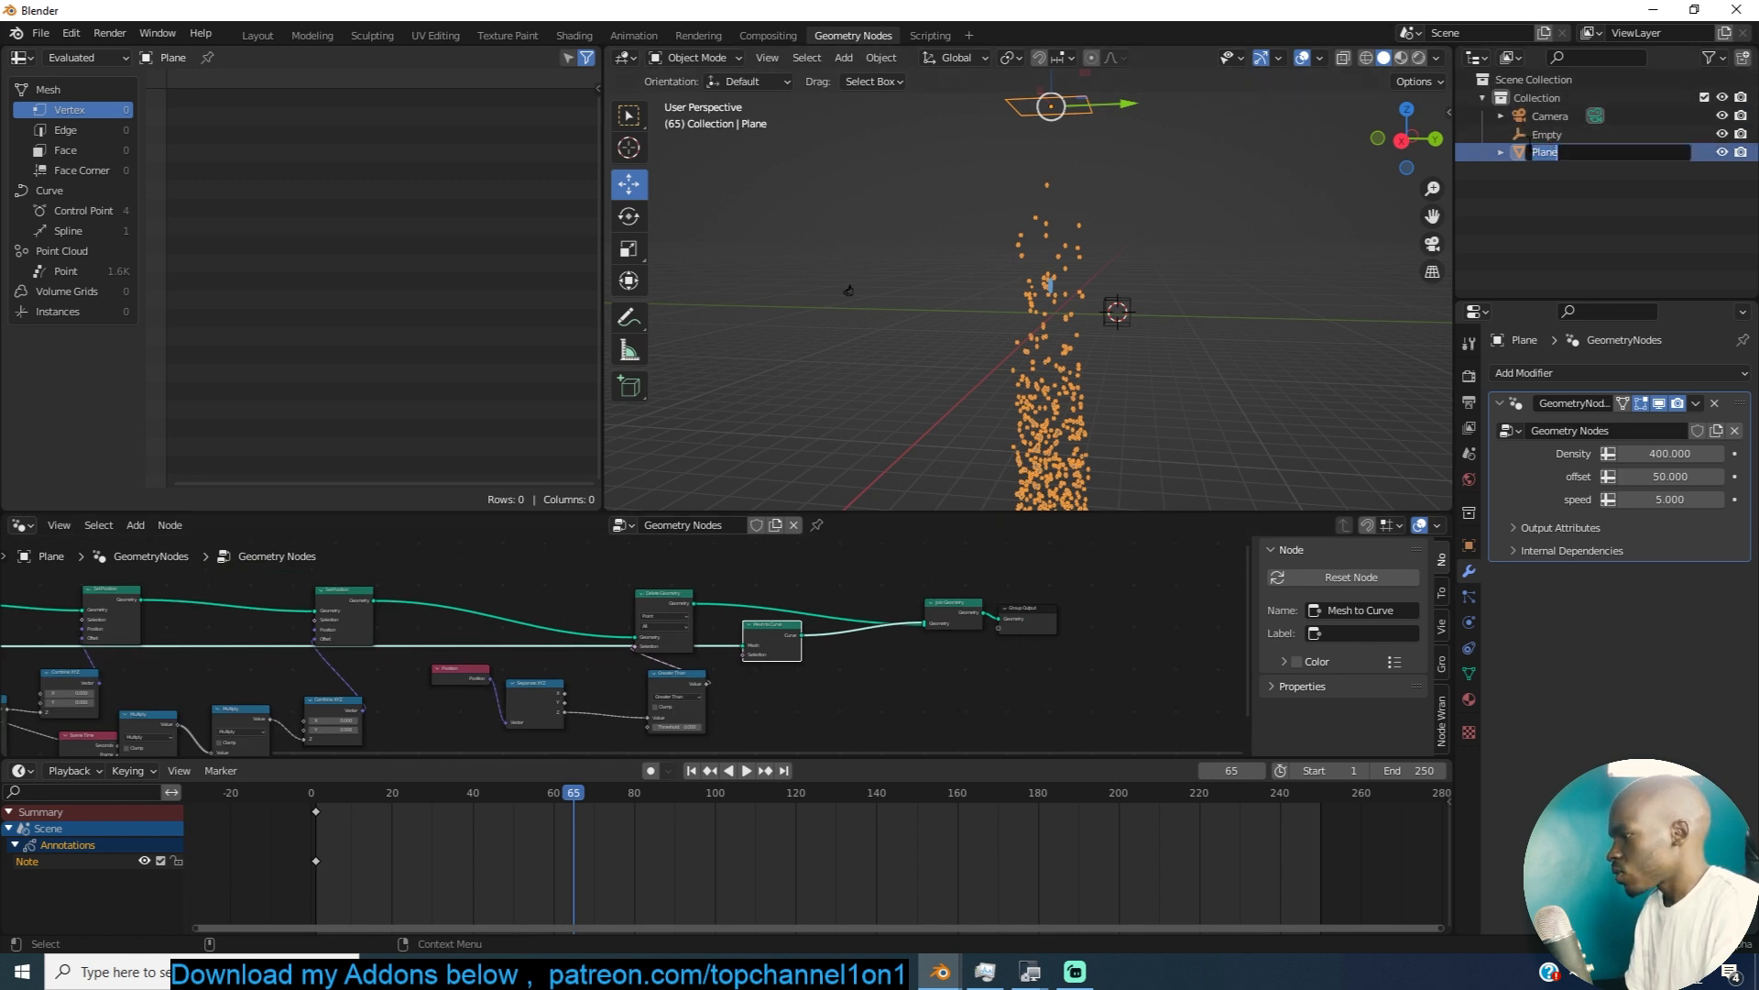
{"action": "left_click", "coordinate": [1515, 247]}
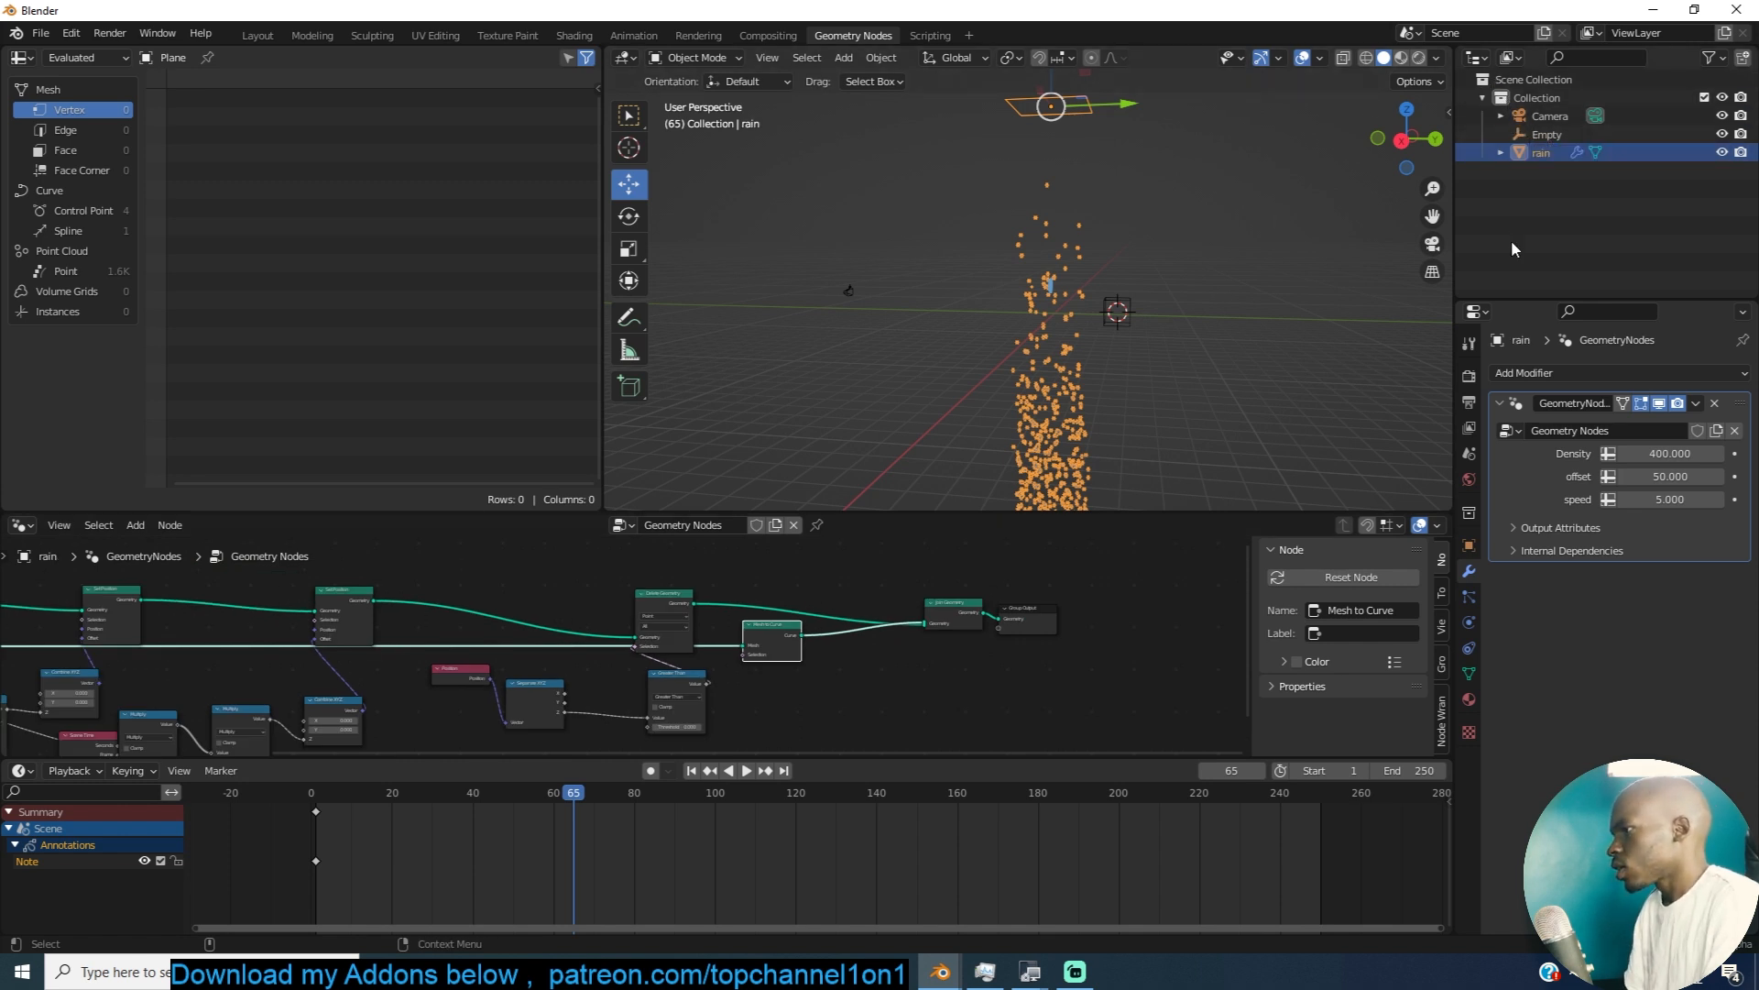
Step: Rename the empty "end position"
{"action": "double_click", "coordinate": [1567, 137]}
{"action": "type", "text": "end position"}
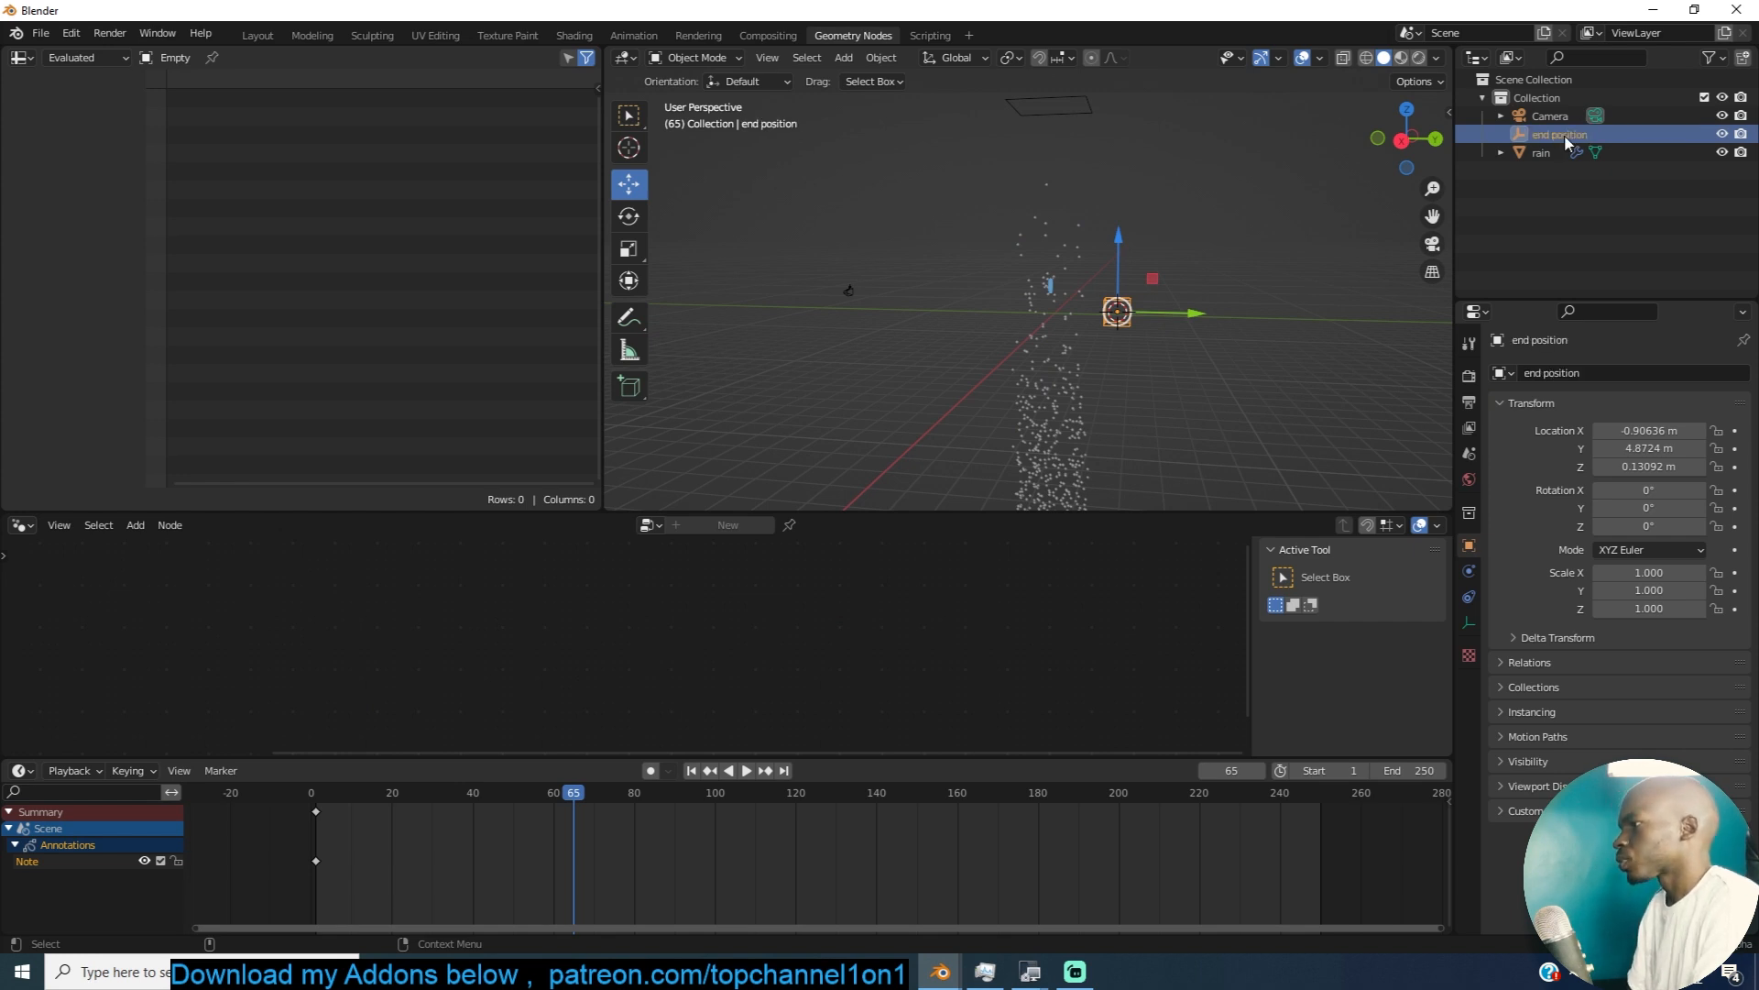
{"action": "key", "text": "Return"}
Step: Select the rain object and add an Object Info node for the end position empty to its node tree
{"action": "left_click", "coordinate": [1092, 108]}
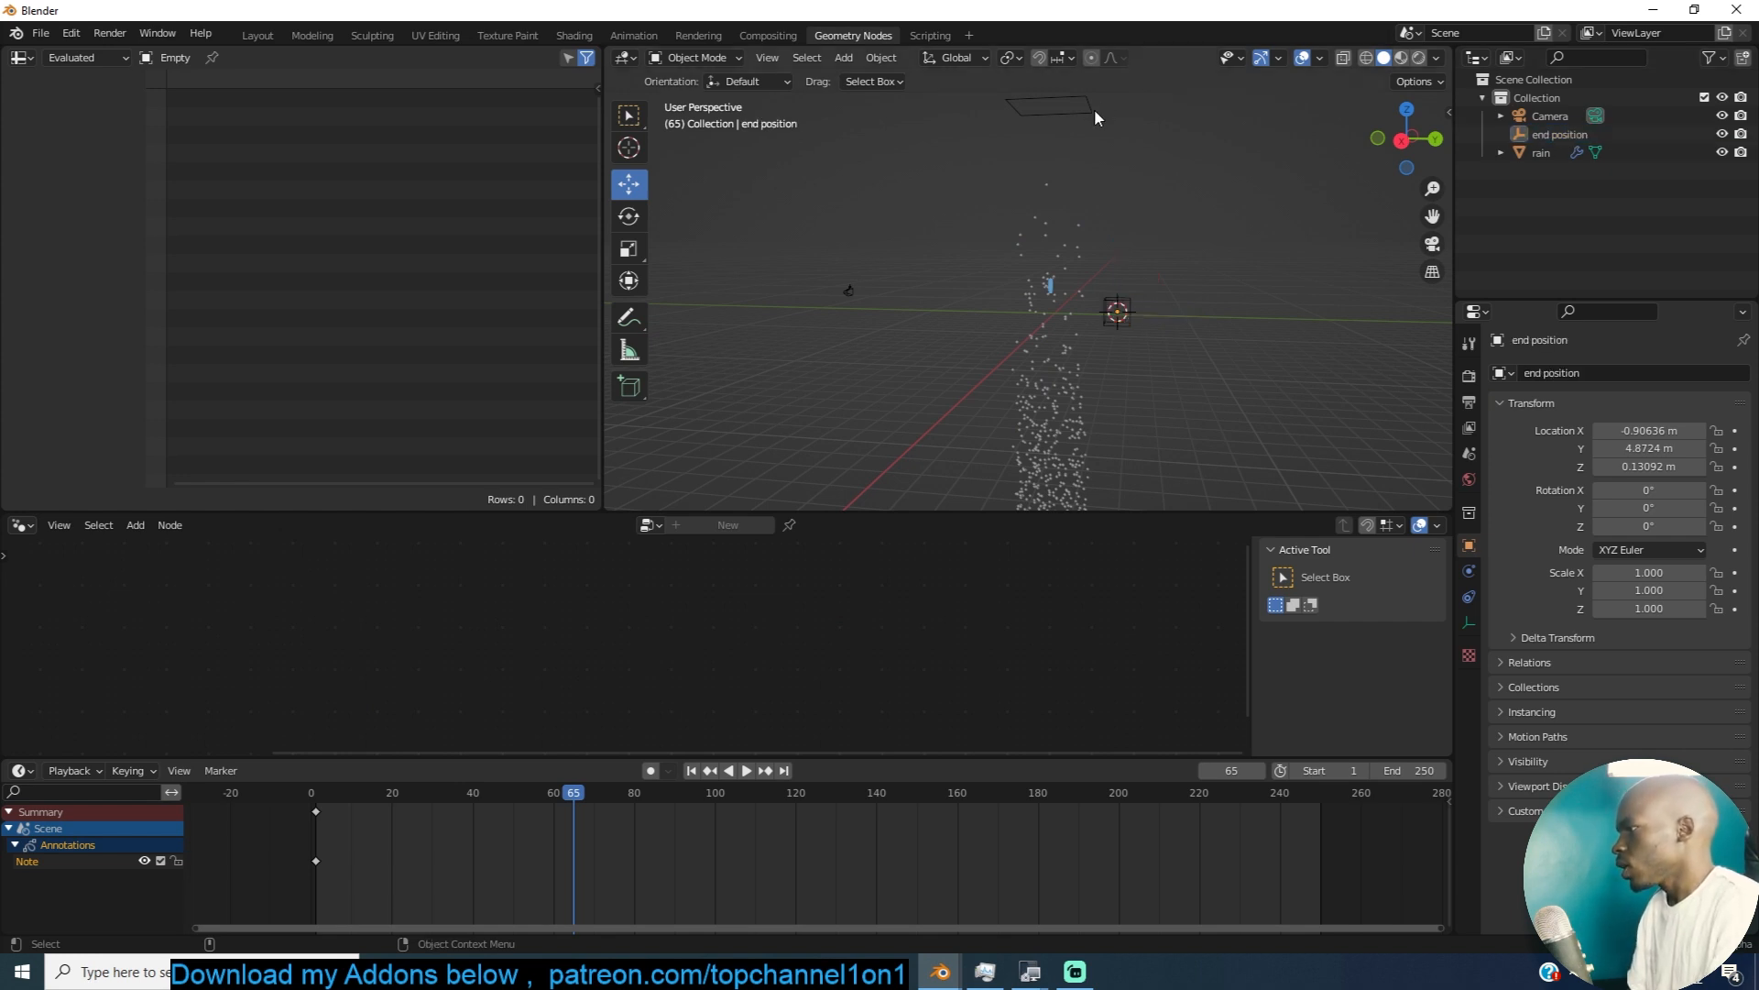
{"action": "left_click_drag", "start_coordinate": [1558, 134], "coordinate": [999, 719]}
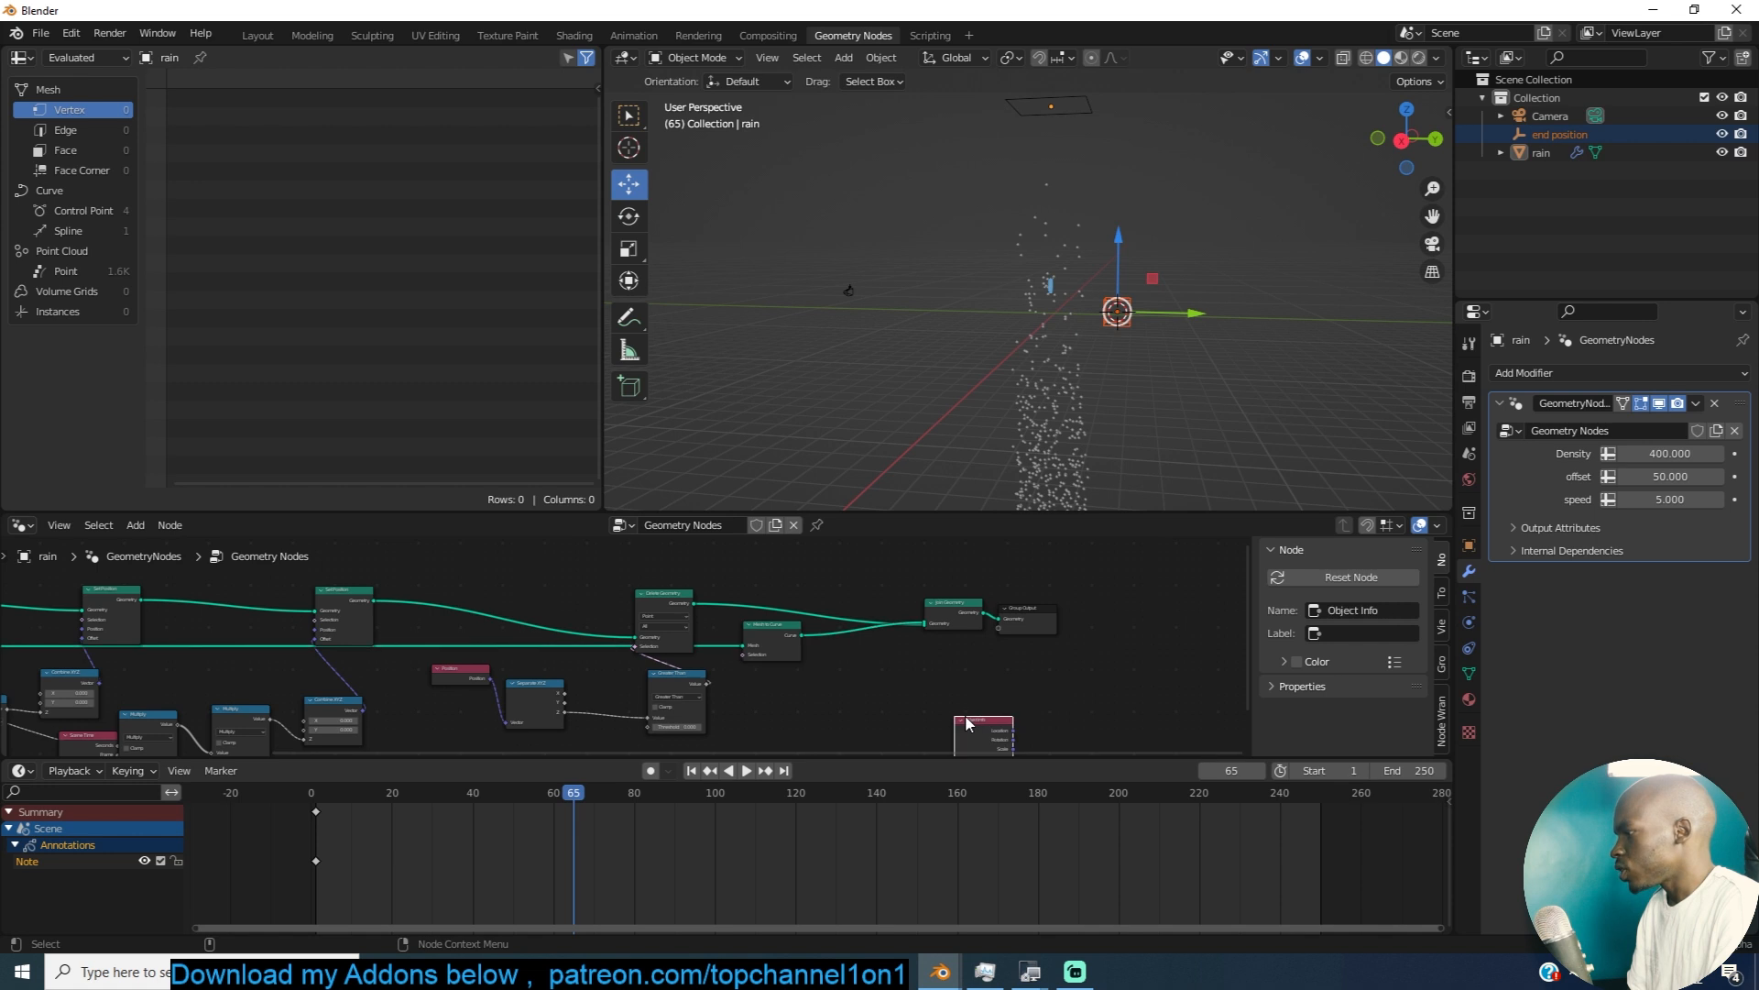
Step: Position the Object Info node directly below the Greater Than node and align the two nodes
{"action": "middle_click_drag", "start_coordinate": [929, 644], "coordinate": [1182, 595]}
{"action": "left_click_drag", "start_coordinate": [1160, 642], "coordinate": [948, 654]}
{"action": "middle_click_drag", "start_coordinate": [948, 654], "coordinate": [899, 722]}
{"action": "left_click_drag", "start_coordinate": [982, 760], "coordinate": [869, 825]}
{"action": "scroll", "coordinate": [1006, 794], "scroll_direction": "up", "scroll_amount": 4}
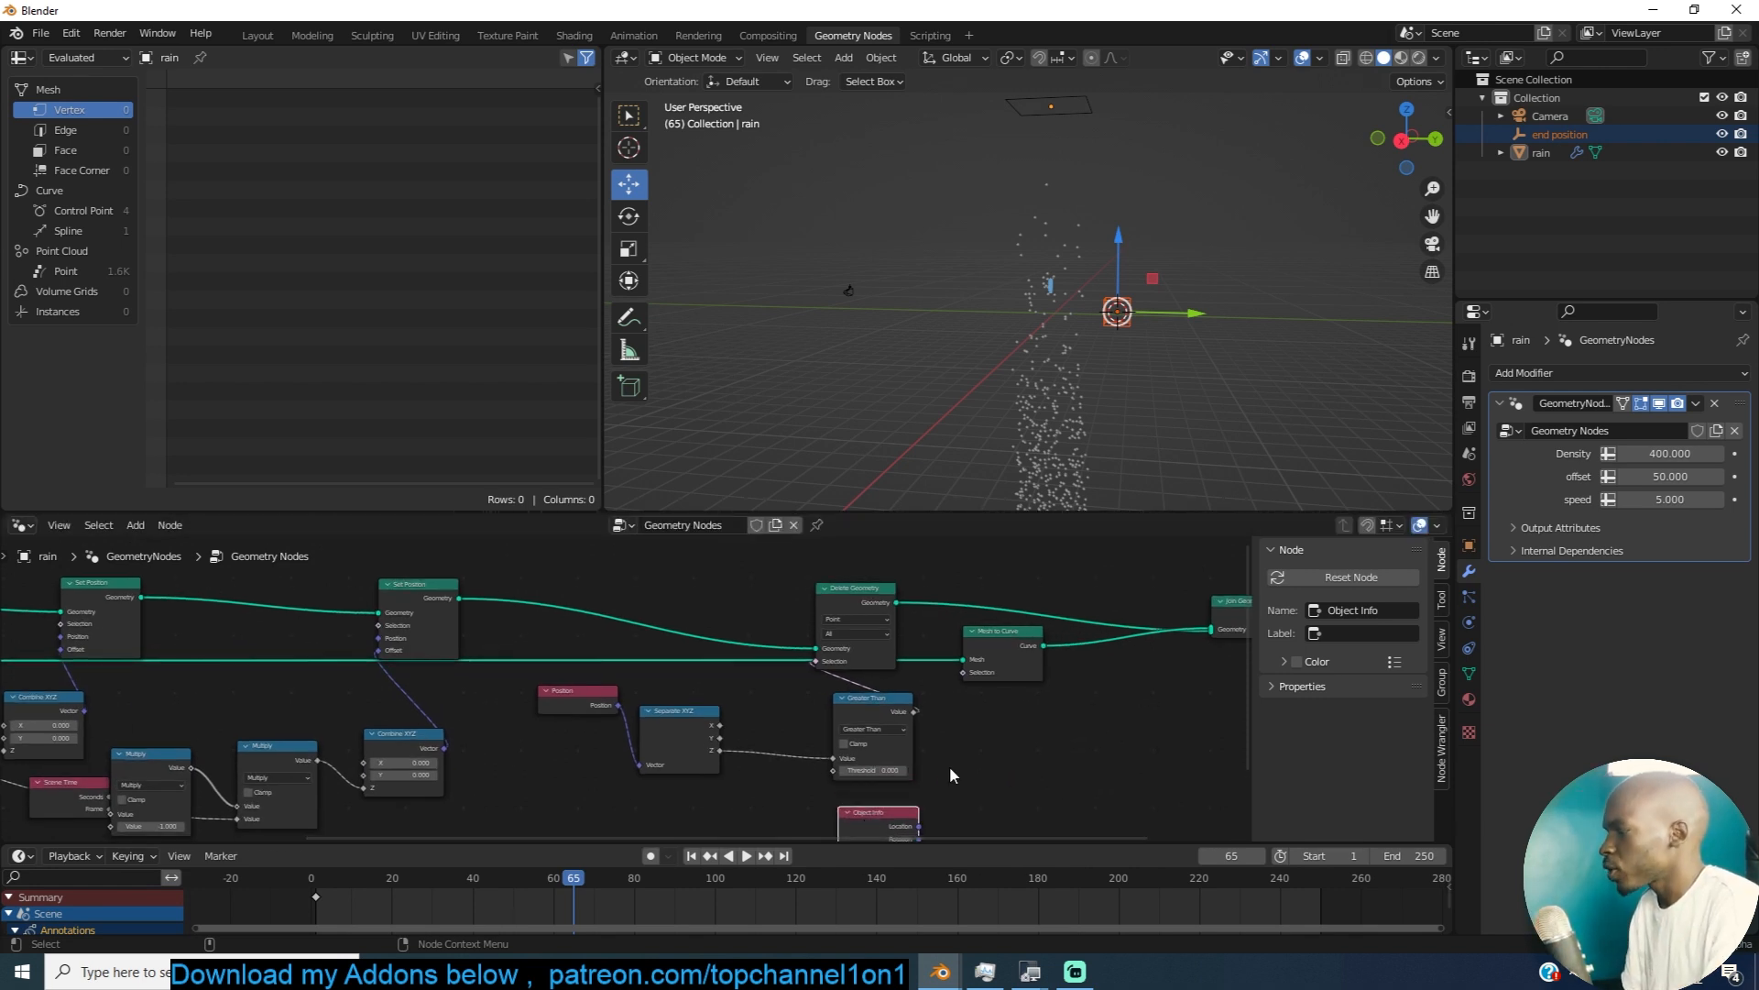
{"action": "middle_click_drag", "start_coordinate": [867, 711], "coordinate": [754, 707]}
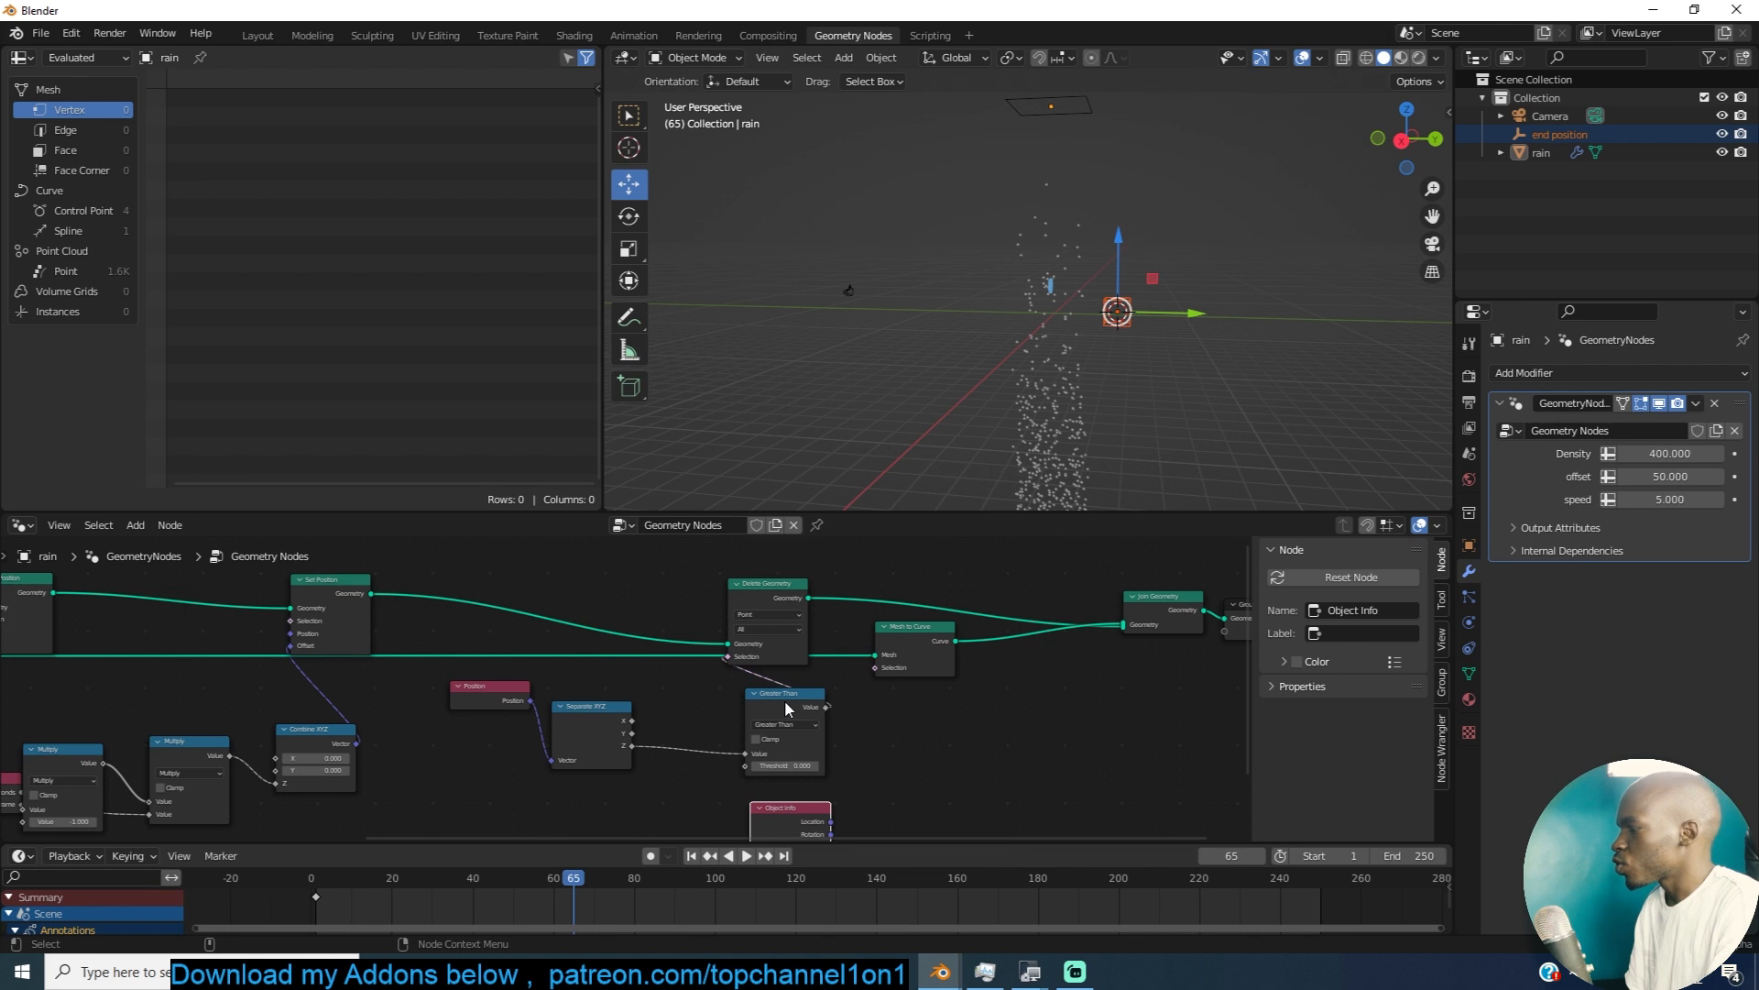
{"action": "left_click_drag", "start_coordinate": [790, 708], "coordinate": [726, 702]}
{"action": "middle_click_drag", "start_coordinate": [725, 702], "coordinate": [731, 655]}
{"action": "left_click_drag", "start_coordinate": [793, 762], "coordinate": [725, 761]}
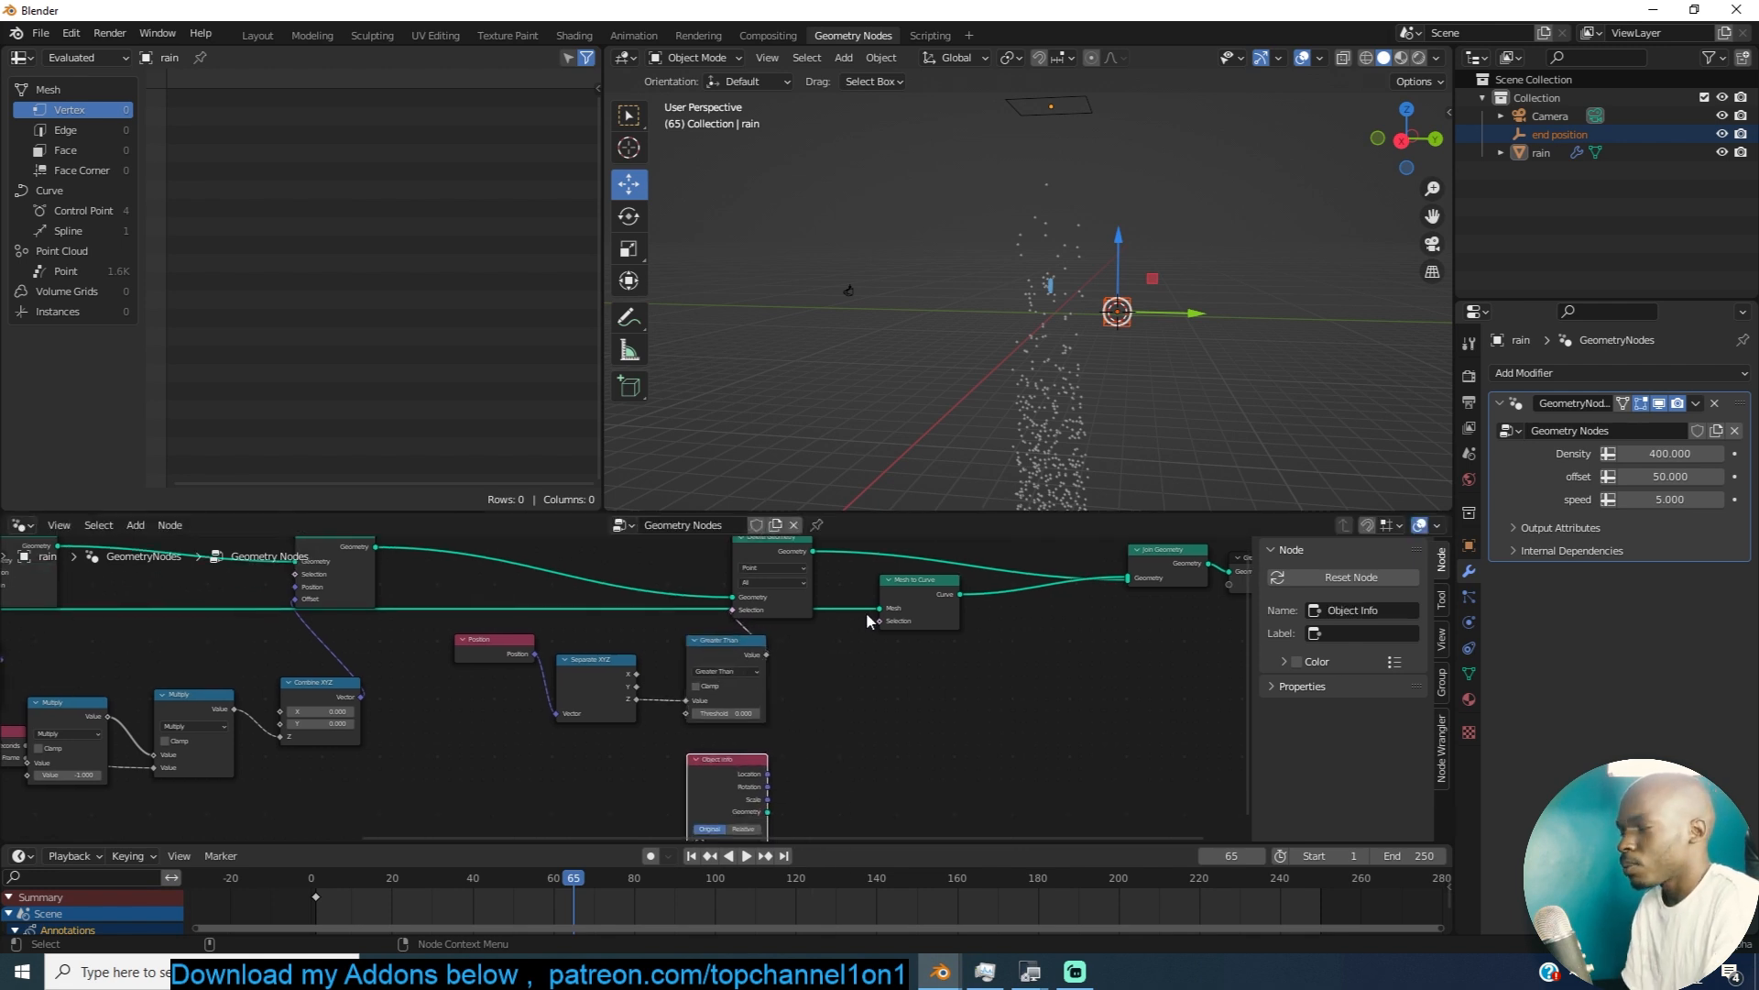
Step: Make room beside Mesh to Curve, duplicate the Delete Geometry node and insert the copy just before Join Geometry
{"action": "middle_click_drag", "start_coordinate": [867, 621], "coordinate": [779, 685]}
{"action": "left_click_drag", "start_coordinate": [828, 648], "coordinate": [746, 692]}
{"action": "scroll", "coordinate": [740, 630], "scroll_direction": "up", "scroll_amount": 1}
{"action": "left_click", "coordinate": [707, 604]}
{"action": "key", "text": "shift+d"}
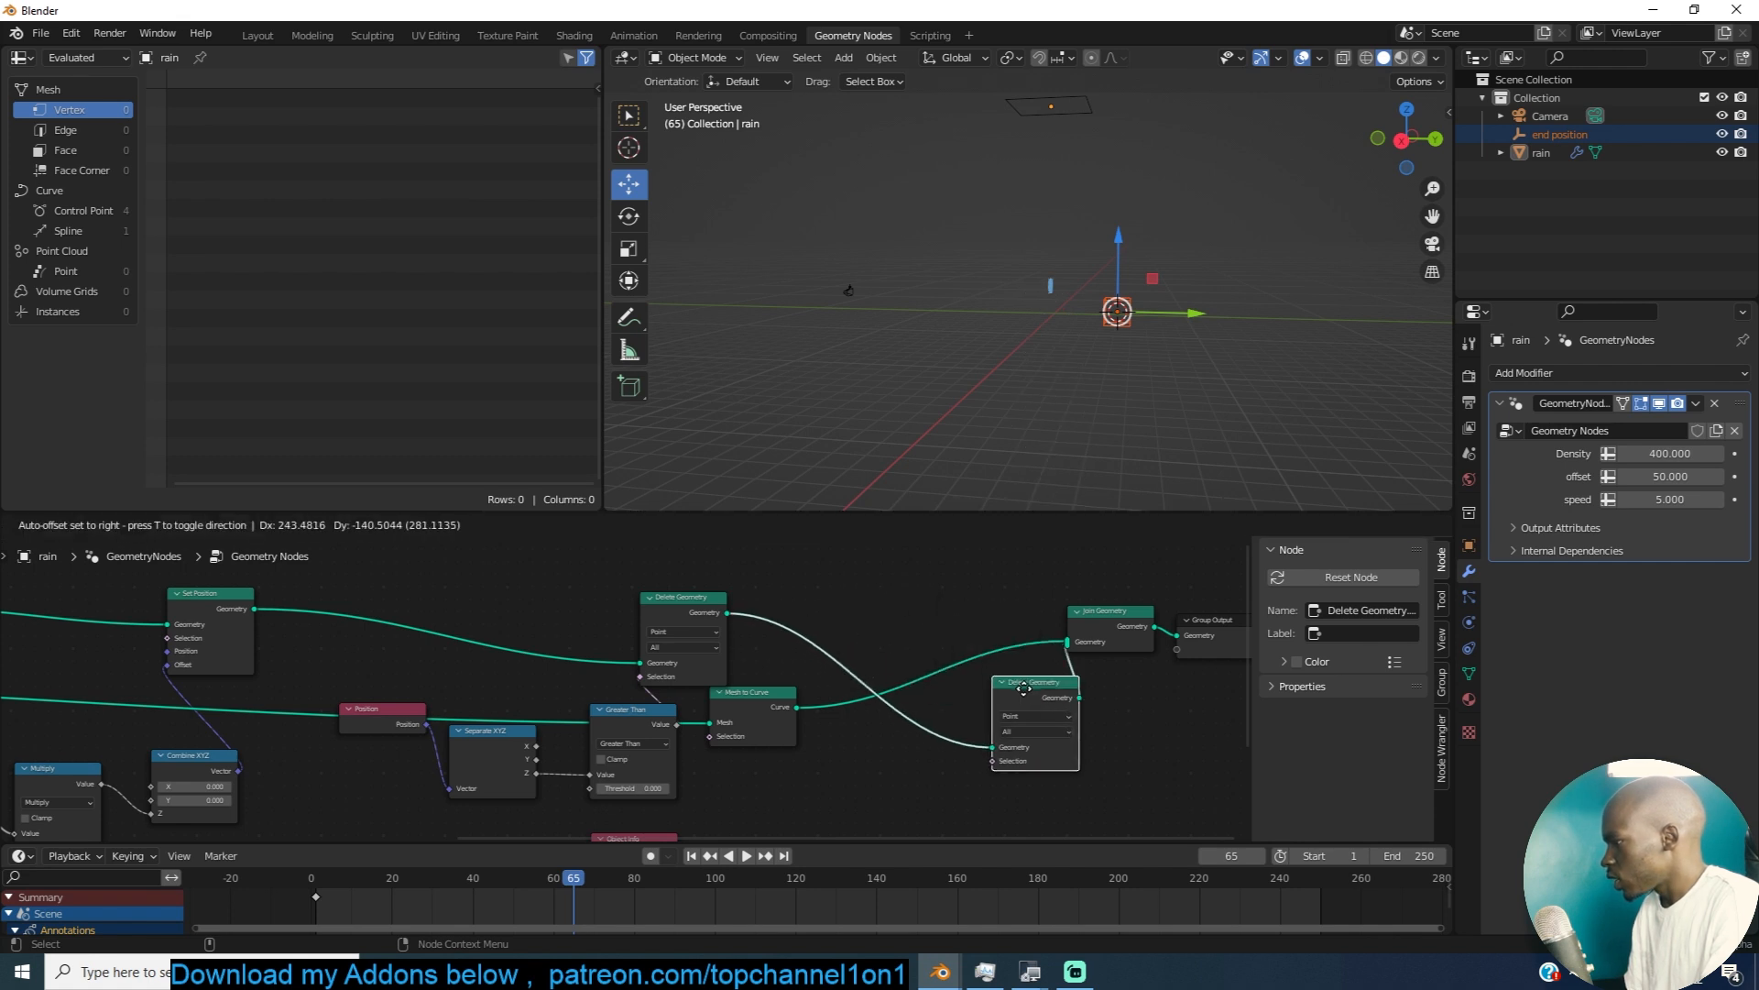
{"action": "left_click", "coordinate": [1023, 687]}
Step: Duplicate the Separate XYZ and Greater Than nodes and place the copies beside the Object Info node
{"action": "middle_click_drag", "start_coordinate": [915, 728], "coordinate": [958, 655]}
{"action": "middle_click_drag", "start_coordinate": [813, 728], "coordinate": [844, 683]}
{"action": "left_click_drag", "start_coordinate": [715, 724], "coordinate": [665, 725]}
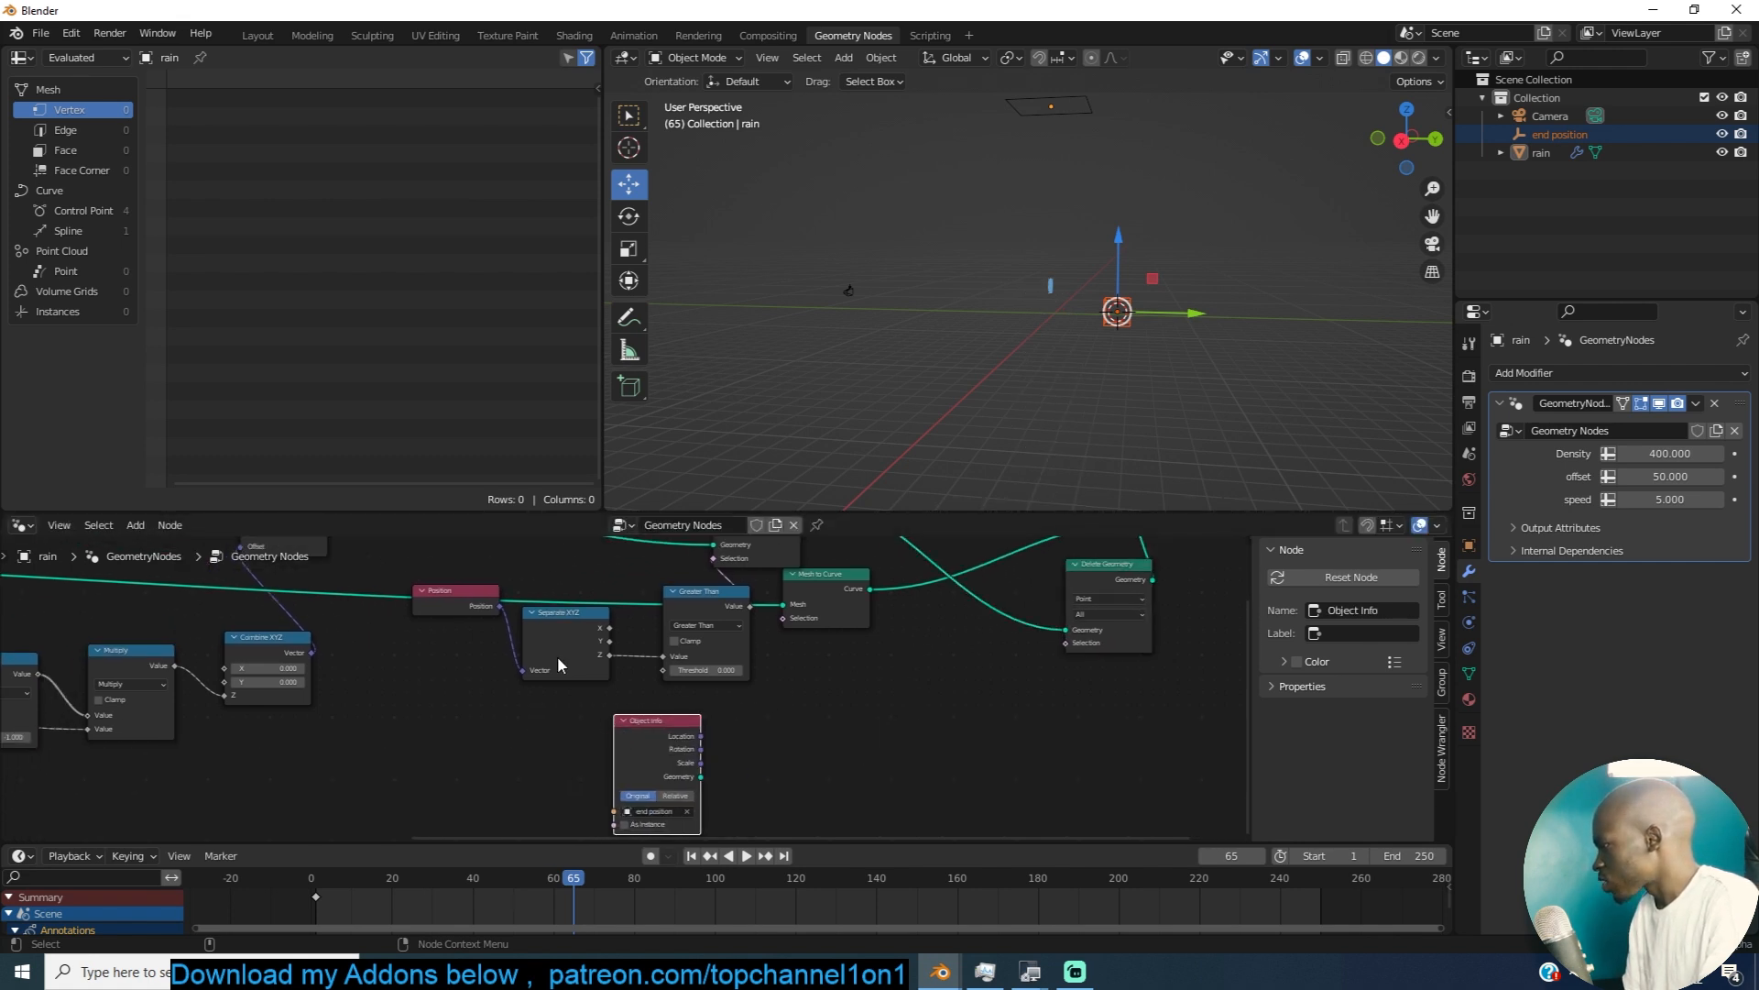
{"action": "left_click", "coordinate": [560, 667]}
{"action": "left_click", "coordinate": [684, 608], "text": "shift"}
{"action": "key", "text": "shift+d"}
{"action": "left_click", "coordinate": [944, 720]}
Step: Connect the Object Info node's Location to the Vector input of the duplicated Separate XYZ node
{"action": "scroll", "coordinate": [759, 725], "scroll_direction": "up", "scroll_amount": 3}
{"action": "mouse_move", "coordinate": [756, 724]}
{"action": "middle_mouse_down"}
{"action": "mouse_move", "coordinate": [790, 733]}
{"action": "mouse_move", "coordinate": [755, 698]}
{"action": "middle_mouse_up"}
{"action": "scroll", "coordinate": [755, 698], "scroll_direction": "up", "scroll_amount": 1}
{"action": "left_click_drag", "start_coordinate": [696, 685], "coordinate": [800, 725]}
{"action": "left_click", "coordinate": [1006, 421]}
{"action": "middle_click_drag", "start_coordinate": [956, 615], "coordinate": [833, 667]}
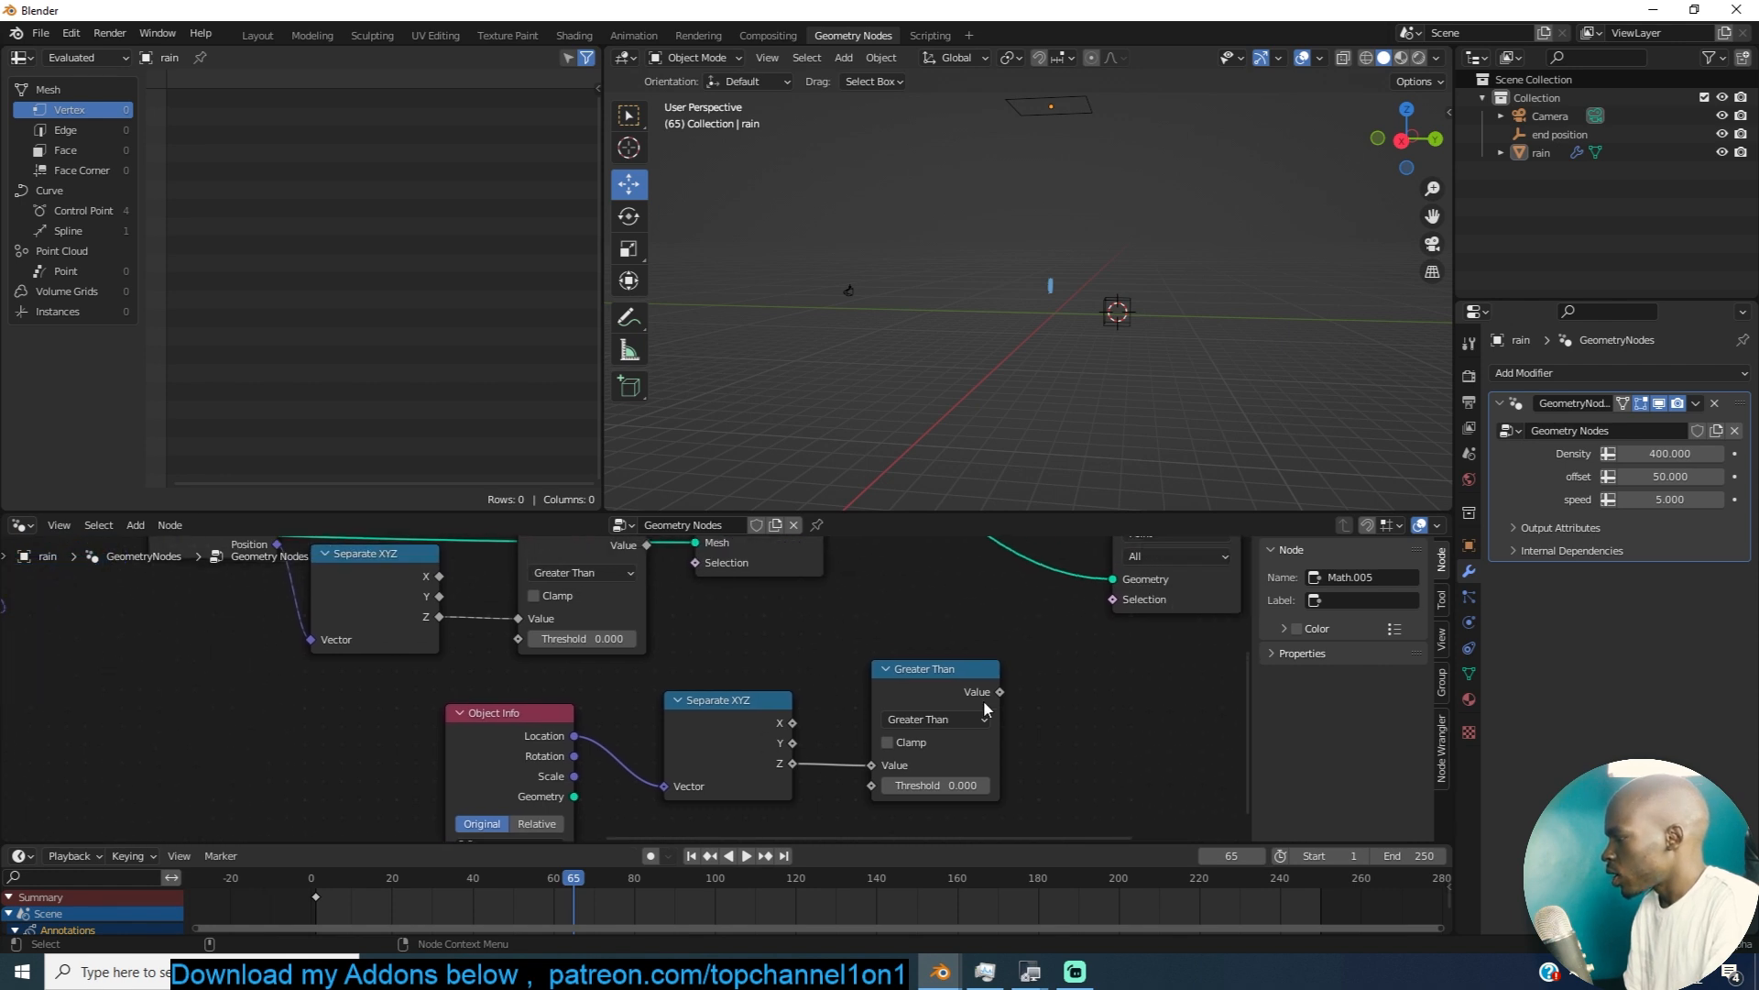
{"action": "middle_click_drag", "start_coordinate": [980, 712], "coordinate": [772, 687]}
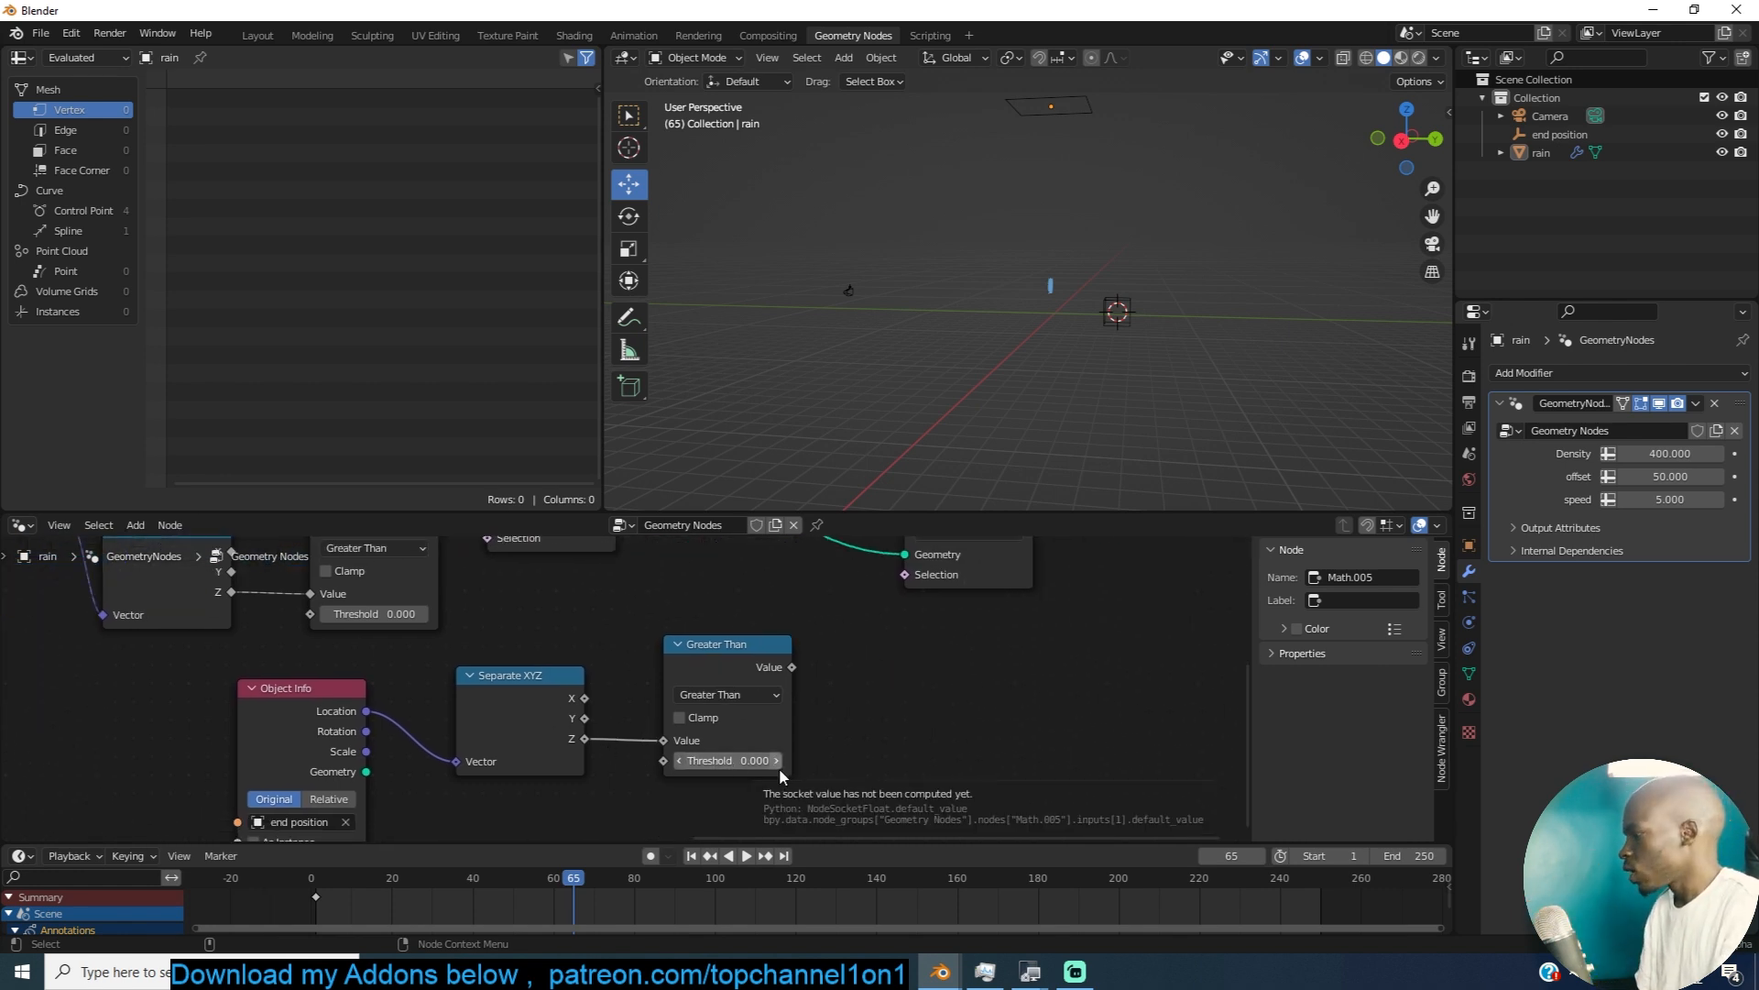
{"action": "middle_click_drag", "start_coordinate": [858, 630], "coordinate": [672, 671]}
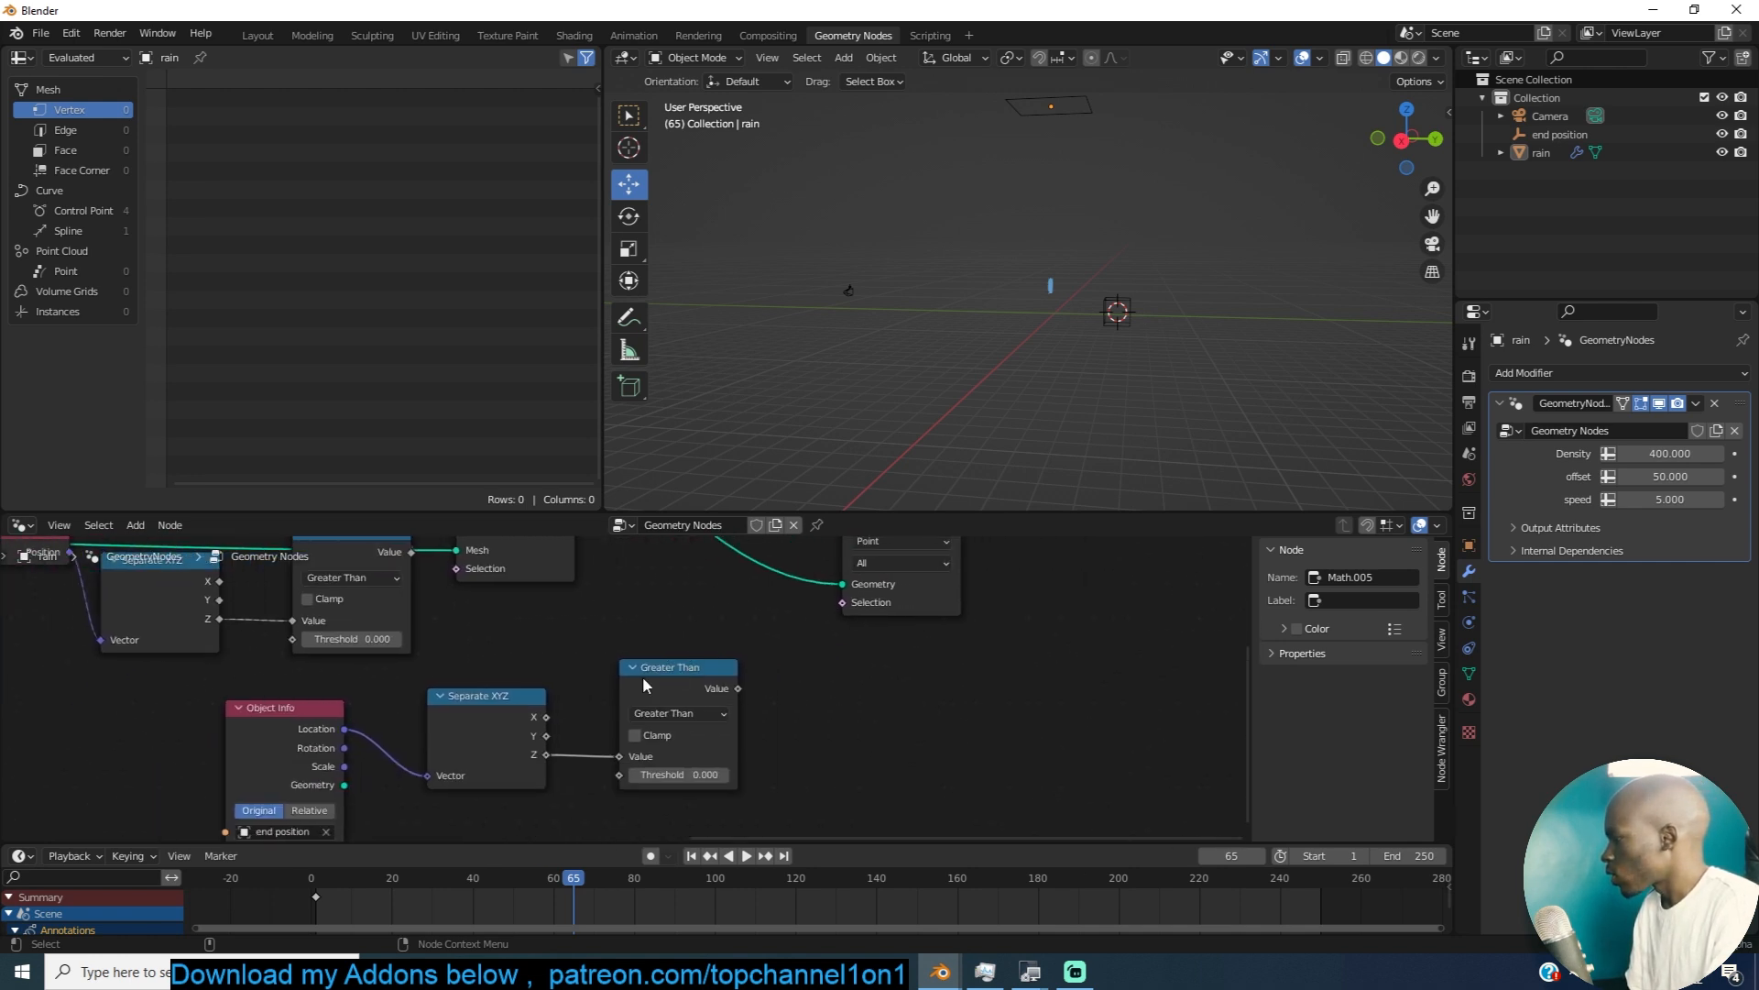
Step: Duplicate the Position node and connect it to the duplicated Separate XYZ node in place of the Object Info location
{"action": "scroll", "coordinate": [552, 693], "scroll_direction": "down", "scroll_amount": 1}
{"action": "middle_click_drag", "start_coordinate": [404, 725], "coordinate": [568, 722]}
{"action": "left_click_drag", "start_coordinate": [475, 741], "coordinate": [431, 801]}
{"action": "left_click", "coordinate": [298, 581]}
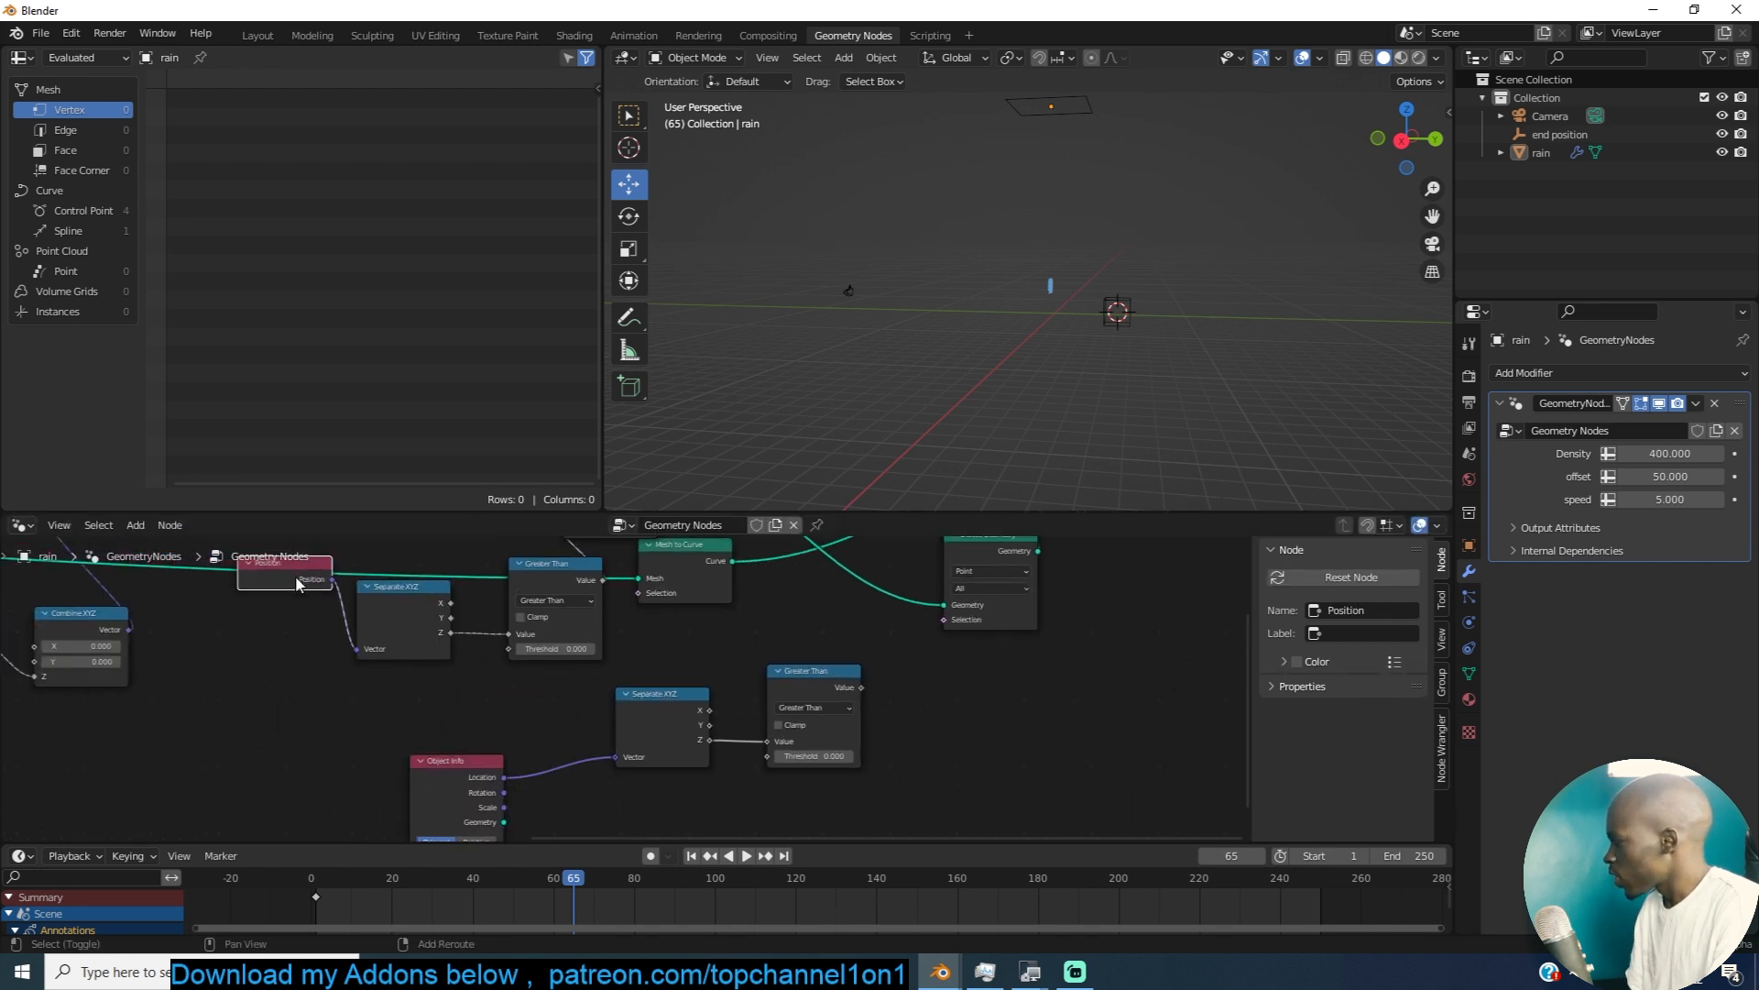
{"action": "key", "text": "shift+d"}
{"action": "left_click", "coordinate": [310, 723]}
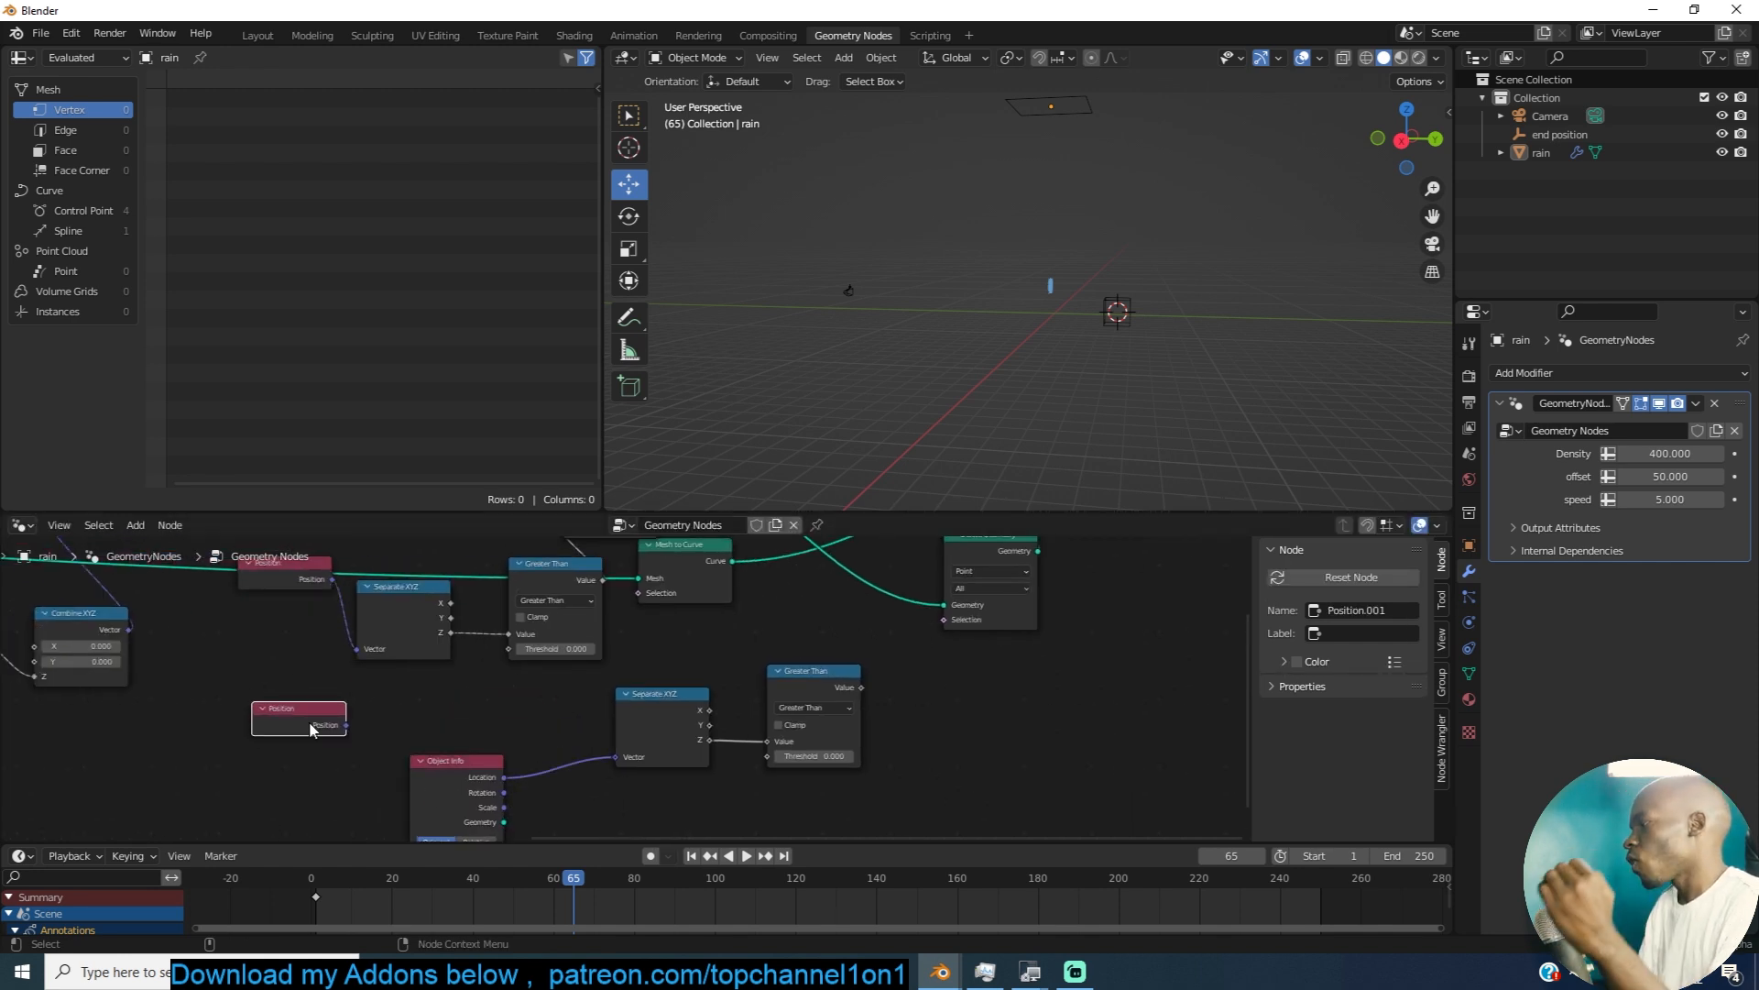
{"action": "left_click_drag", "start_coordinate": [346, 725], "coordinate": [623, 752]}
{"action": "left_click_drag", "start_coordinate": [427, 762], "coordinate": [421, 788]}
{"action": "middle_click_drag", "start_coordinate": [692, 770], "coordinate": [649, 674]}
{"action": "scroll", "coordinate": [648, 674], "scroll_direction": "up", "scroll_amount": 2}
{"action": "left_click_drag", "start_coordinate": [595, 630], "coordinate": [463, 629]}
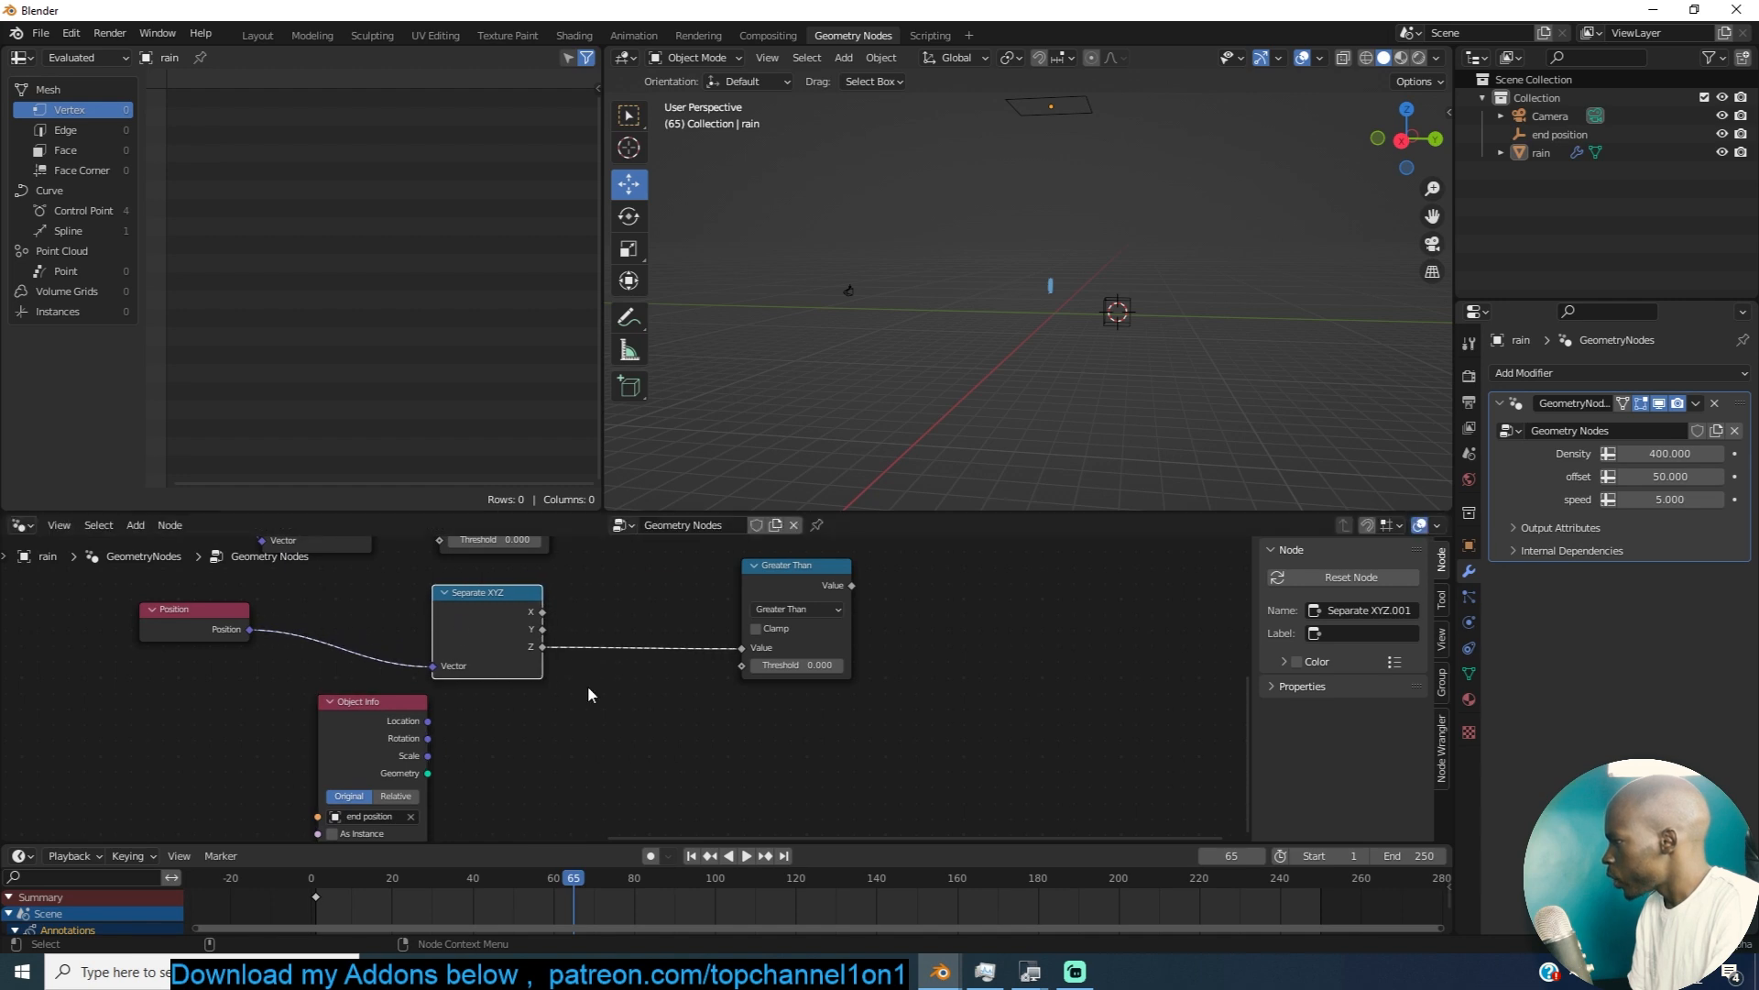
Step: Add another Separate XYZ node next to the Object Info node
{"action": "left_click_drag", "start_coordinate": [425, 722], "coordinate": [418, 723]}
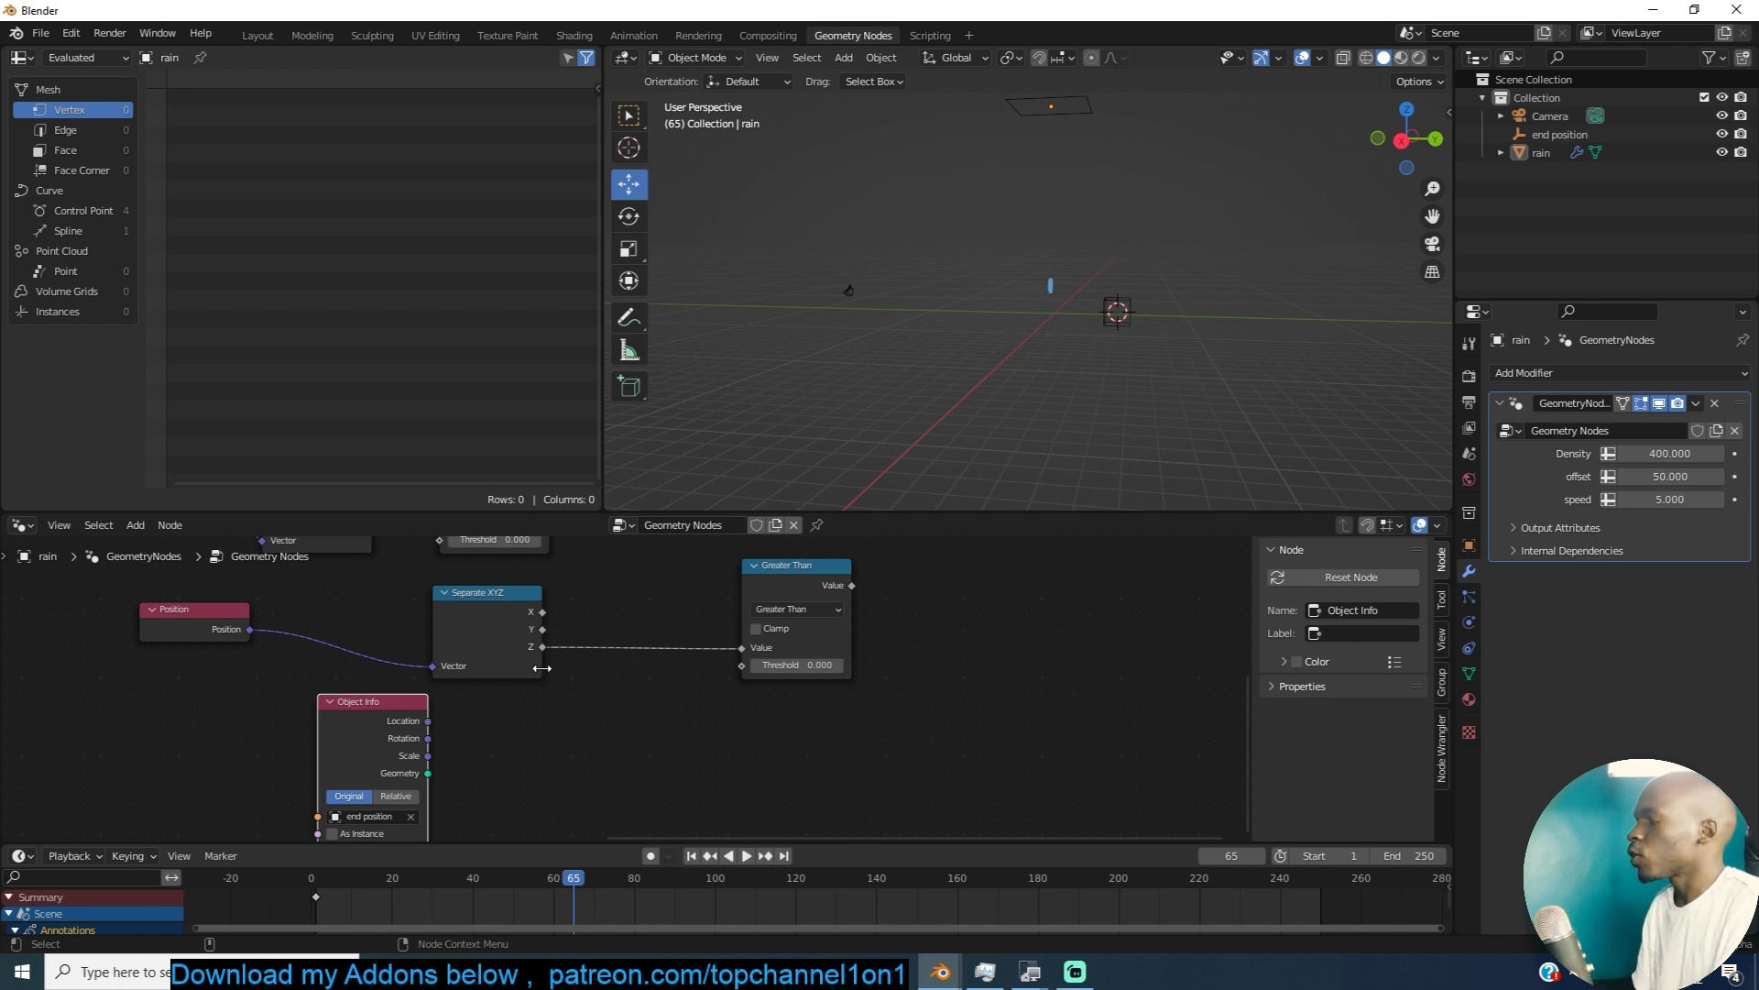
{"action": "scroll", "coordinate": [355, 766], "scroll_direction": "up", "scroll_amount": 3}
{"action": "middle_click_drag", "start_coordinate": [551, 694], "coordinate": [452, 685]}
{"action": "key", "text": "shift+a"}
{"action": "left_click", "coordinate": [442, 555]}
{"action": "type", "text": "x"}
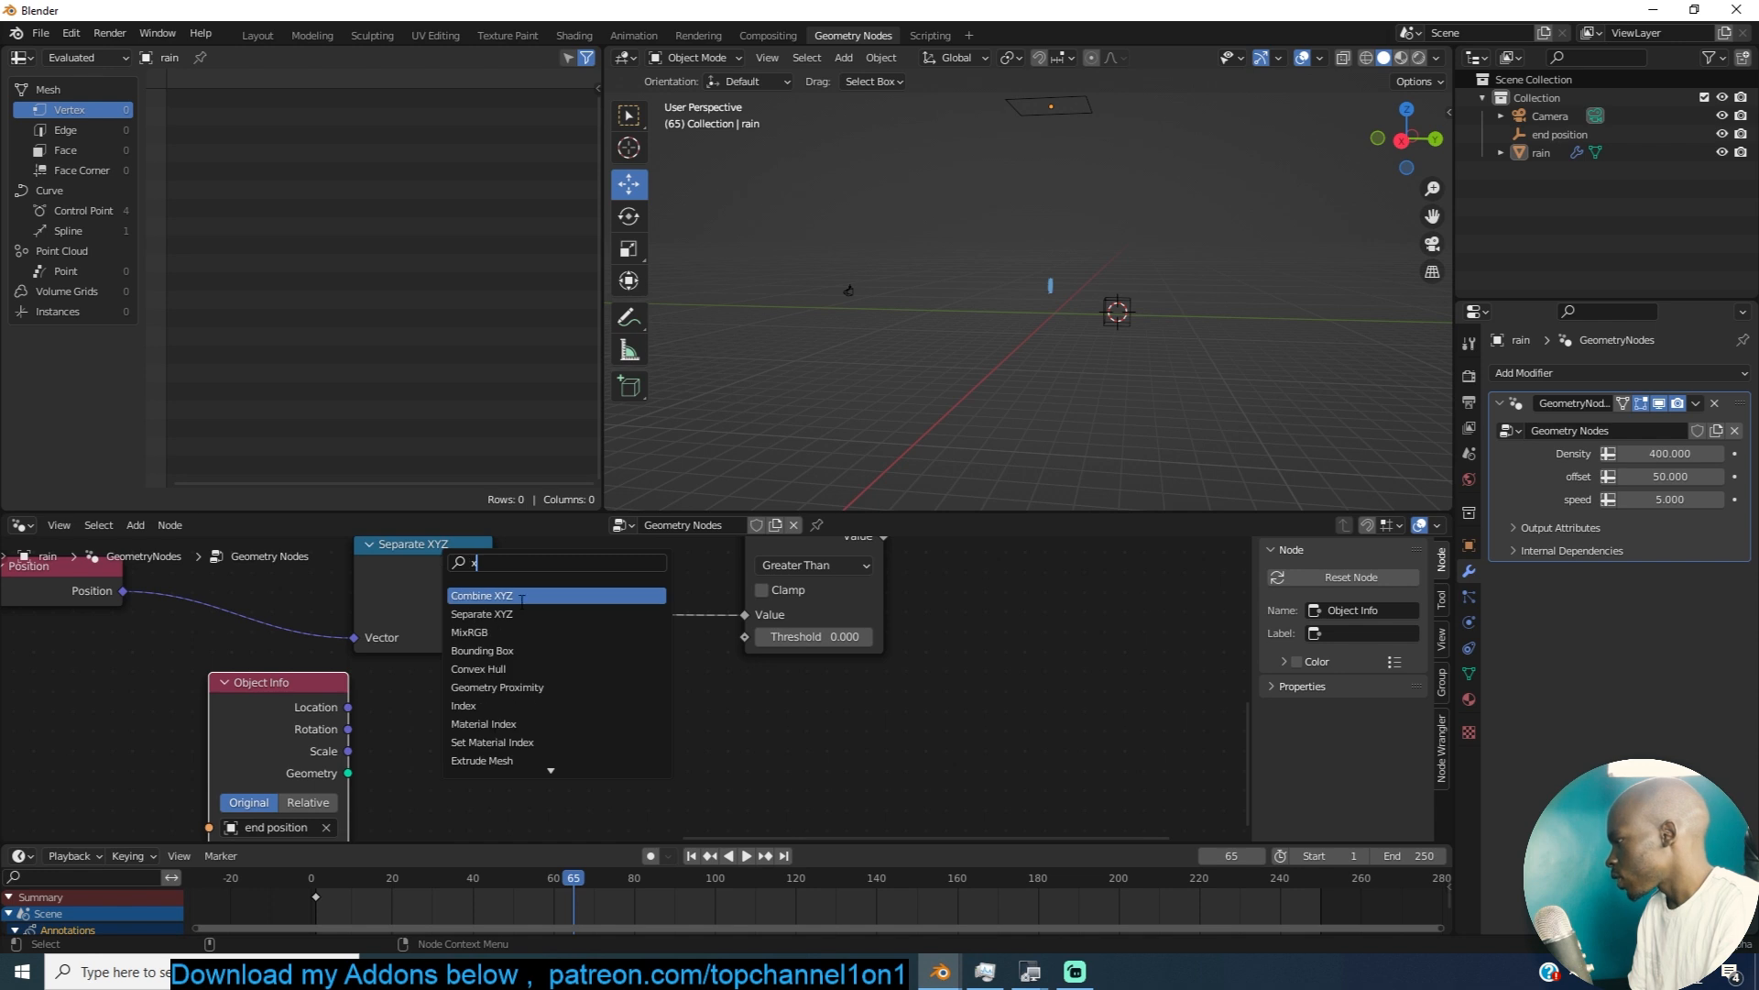
{"action": "left_click", "coordinate": [523, 612]}
{"action": "left_click", "coordinate": [523, 712]}
Step: Feed the Object Info Location into the new Separate XYZ node and its Z output into the duplicated Greater Than node's Threshold
{"action": "left_click_drag", "start_coordinate": [348, 707], "coordinate": [443, 764]}
{"action": "left_click_drag", "start_coordinate": [581, 740], "coordinate": [656, 708]}
{"action": "left_click_drag", "start_coordinate": [750, 638], "coordinate": [750, 637]}
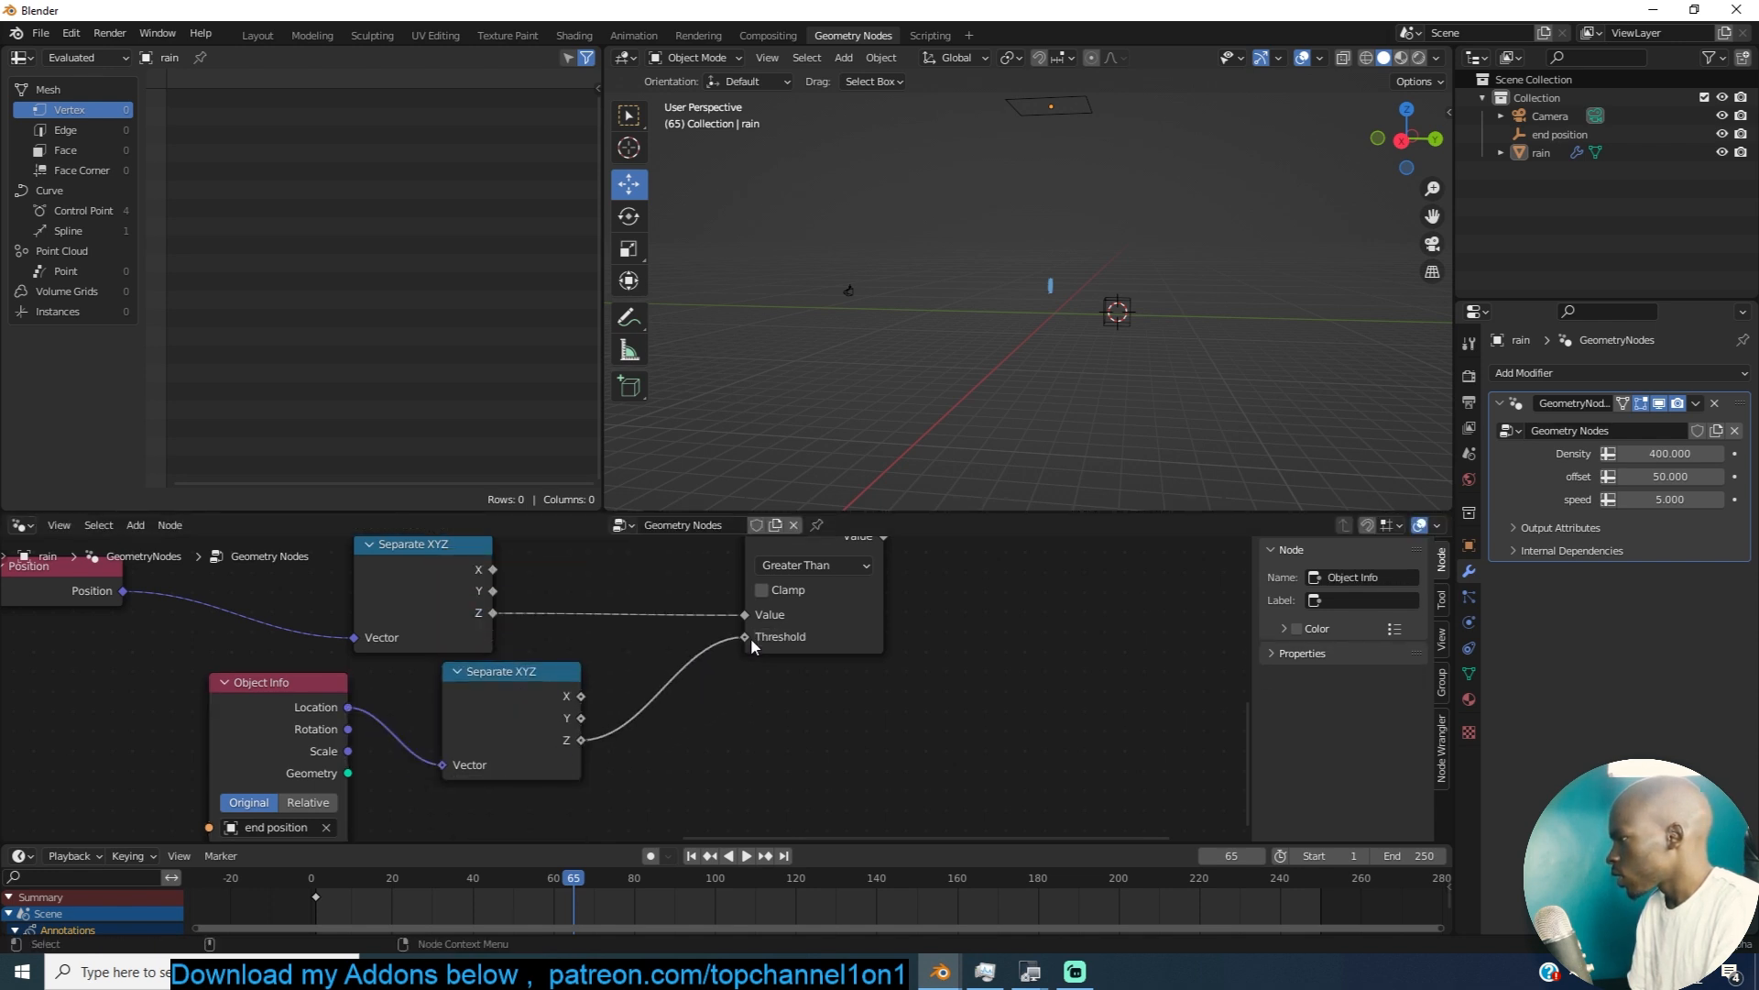
Step: Connect the duplicated comparison node to the second Delete Geometry's Selection and change its operation to Less Than
{"action": "middle_click_drag", "start_coordinate": [880, 533], "coordinate": [718, 706]}
{"action": "left_click_drag", "start_coordinate": [718, 707], "coordinate": [841, 613]}
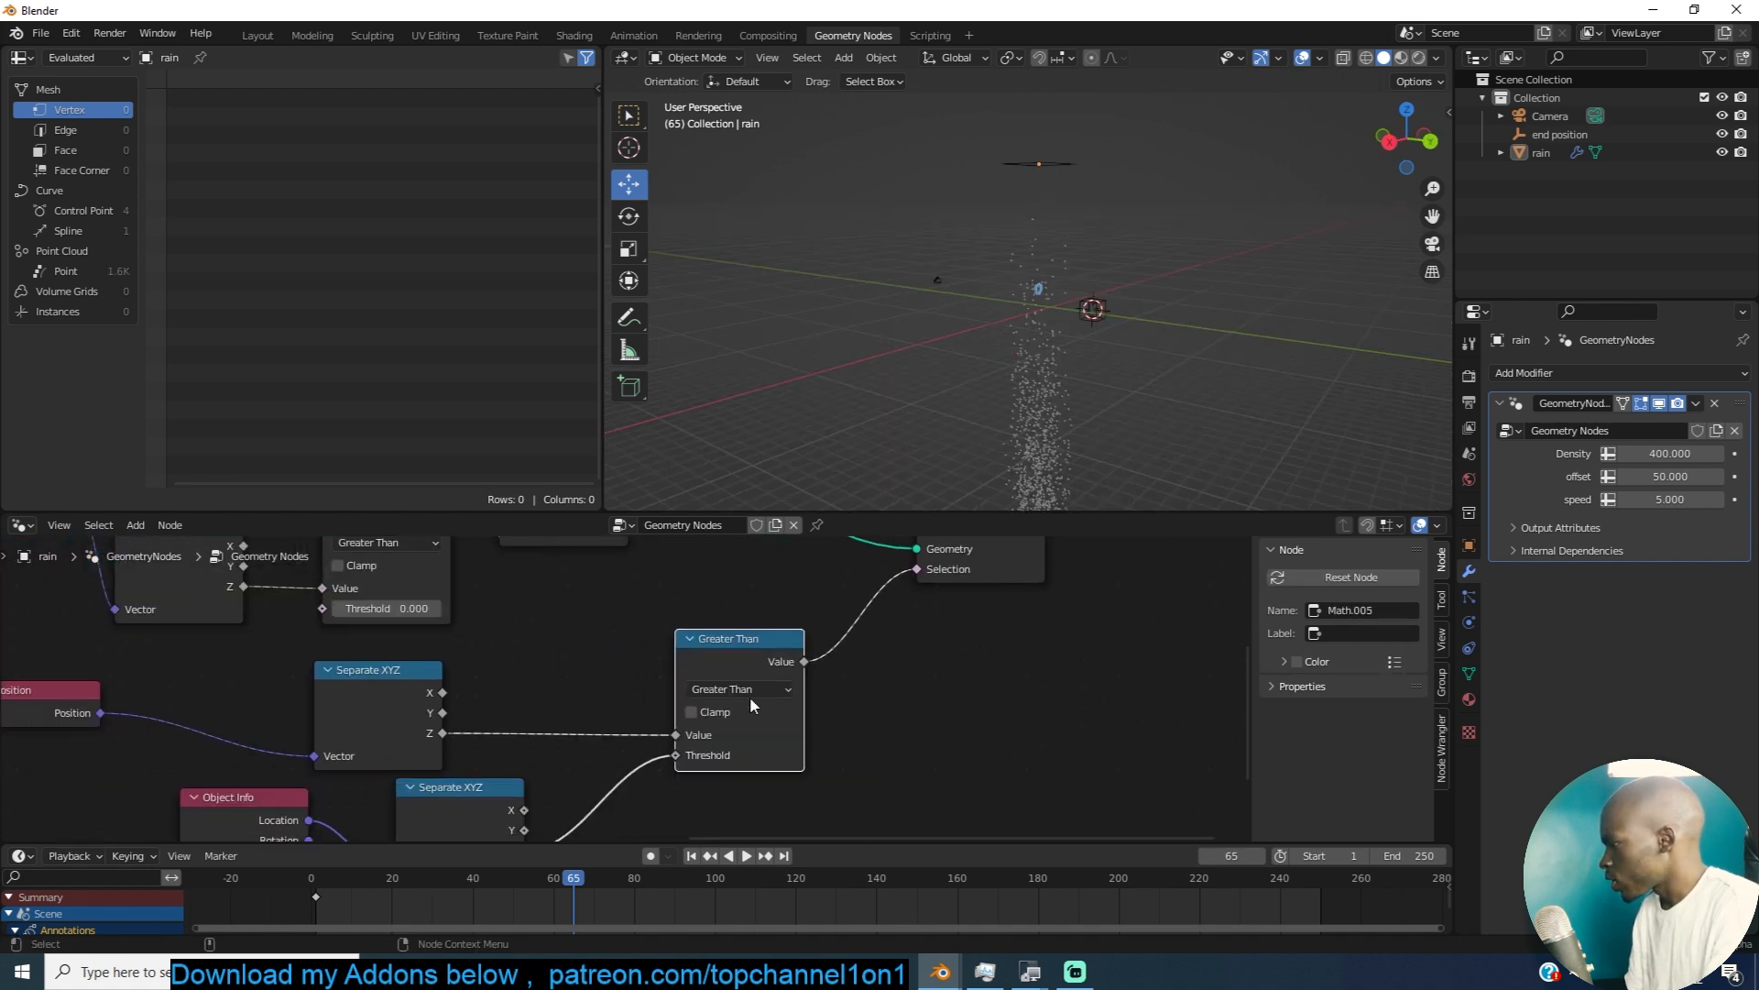
{"action": "left_click", "coordinate": [756, 691]}
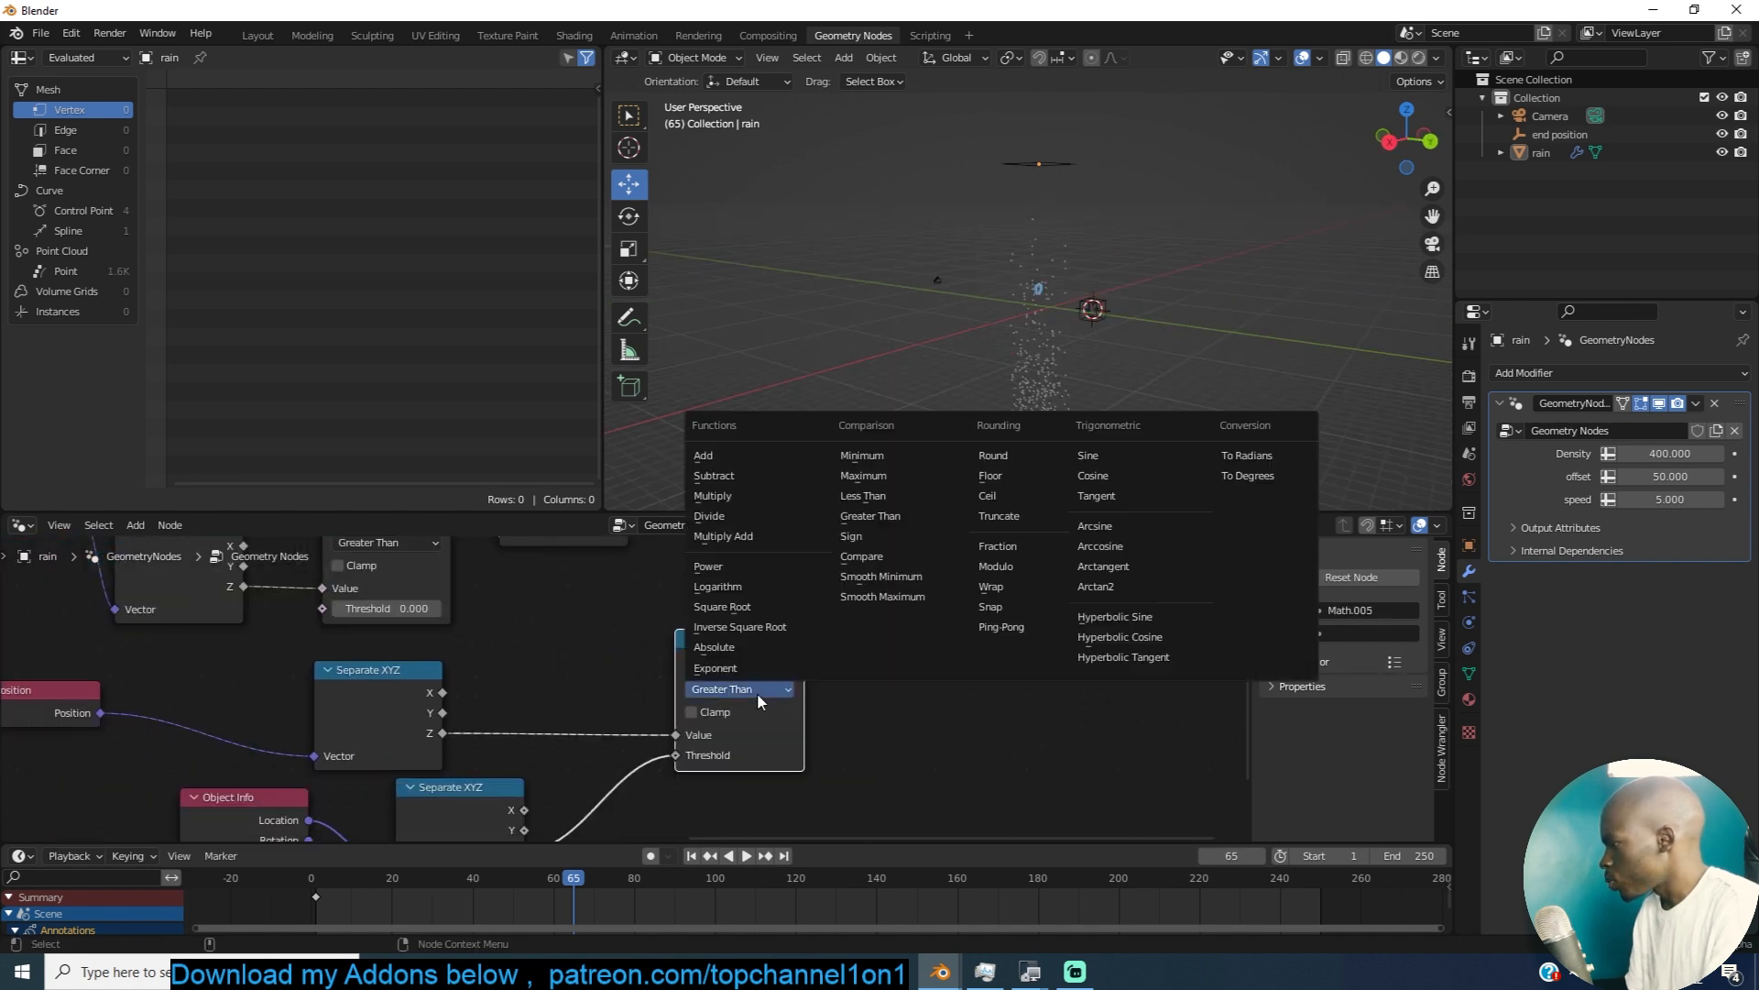
{"action": "left_click", "coordinate": [875, 498]}
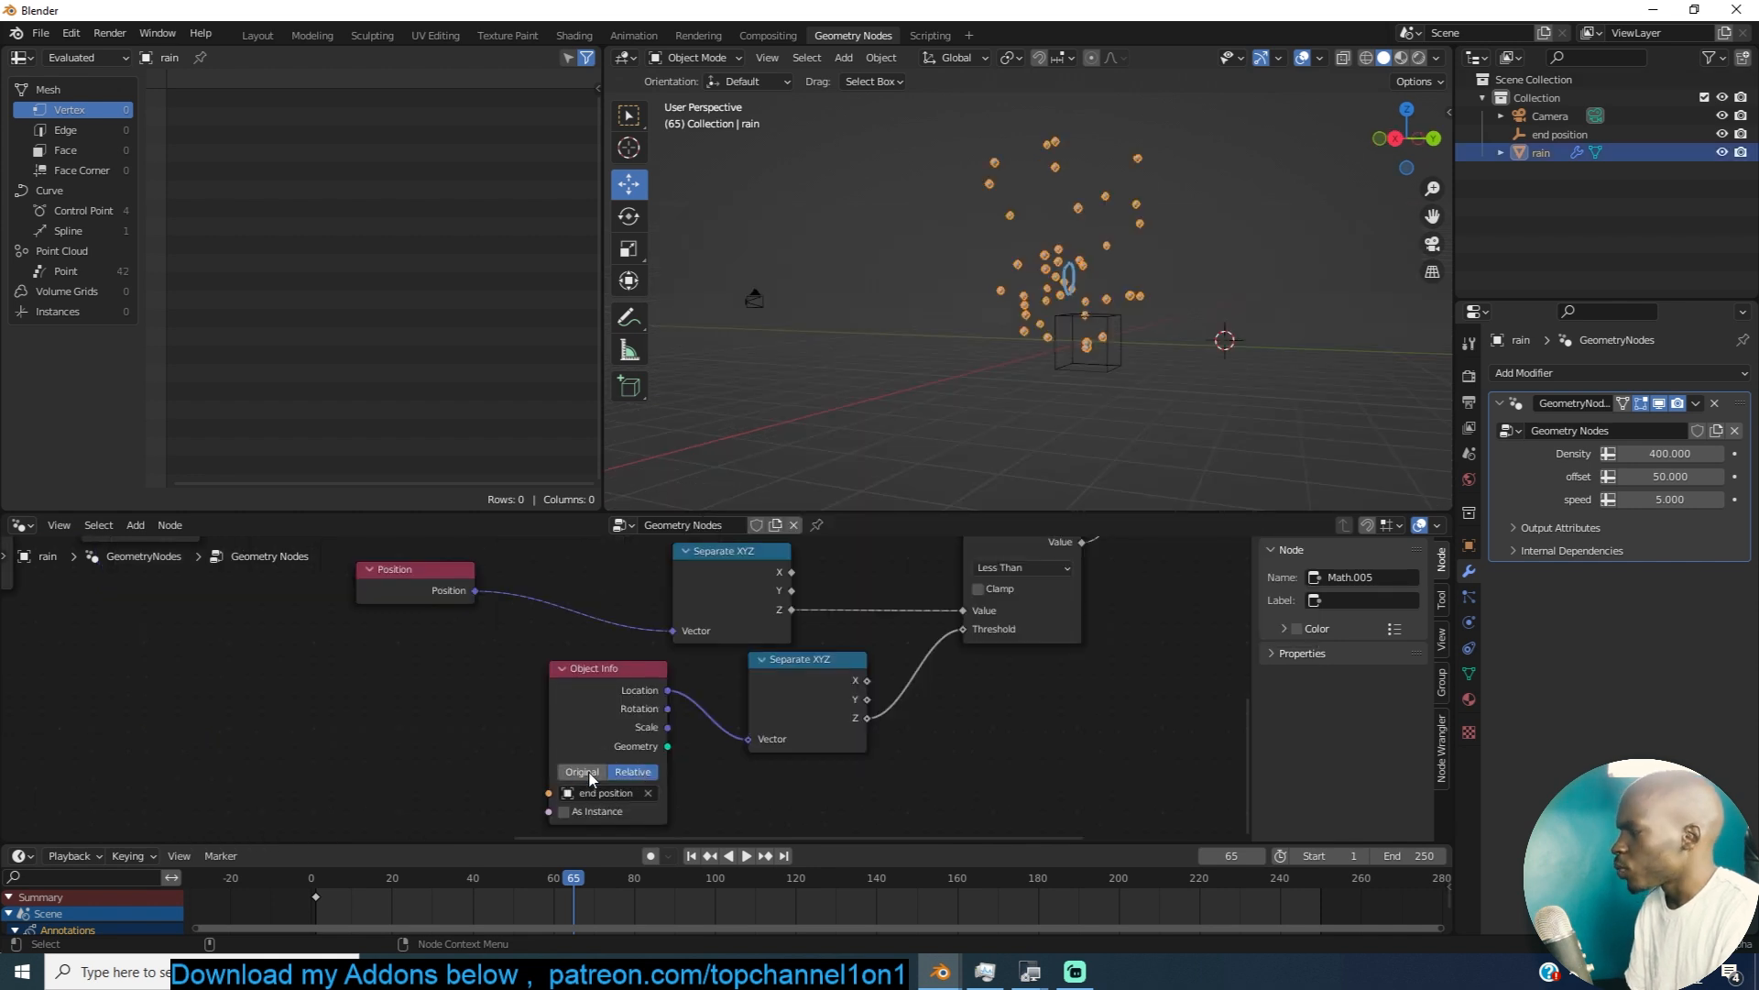
Step: Compare Object Info's Original and Relative modes, keep Relative, and try moving the end position empty freely
{"action": "left_click", "coordinate": [590, 774]}
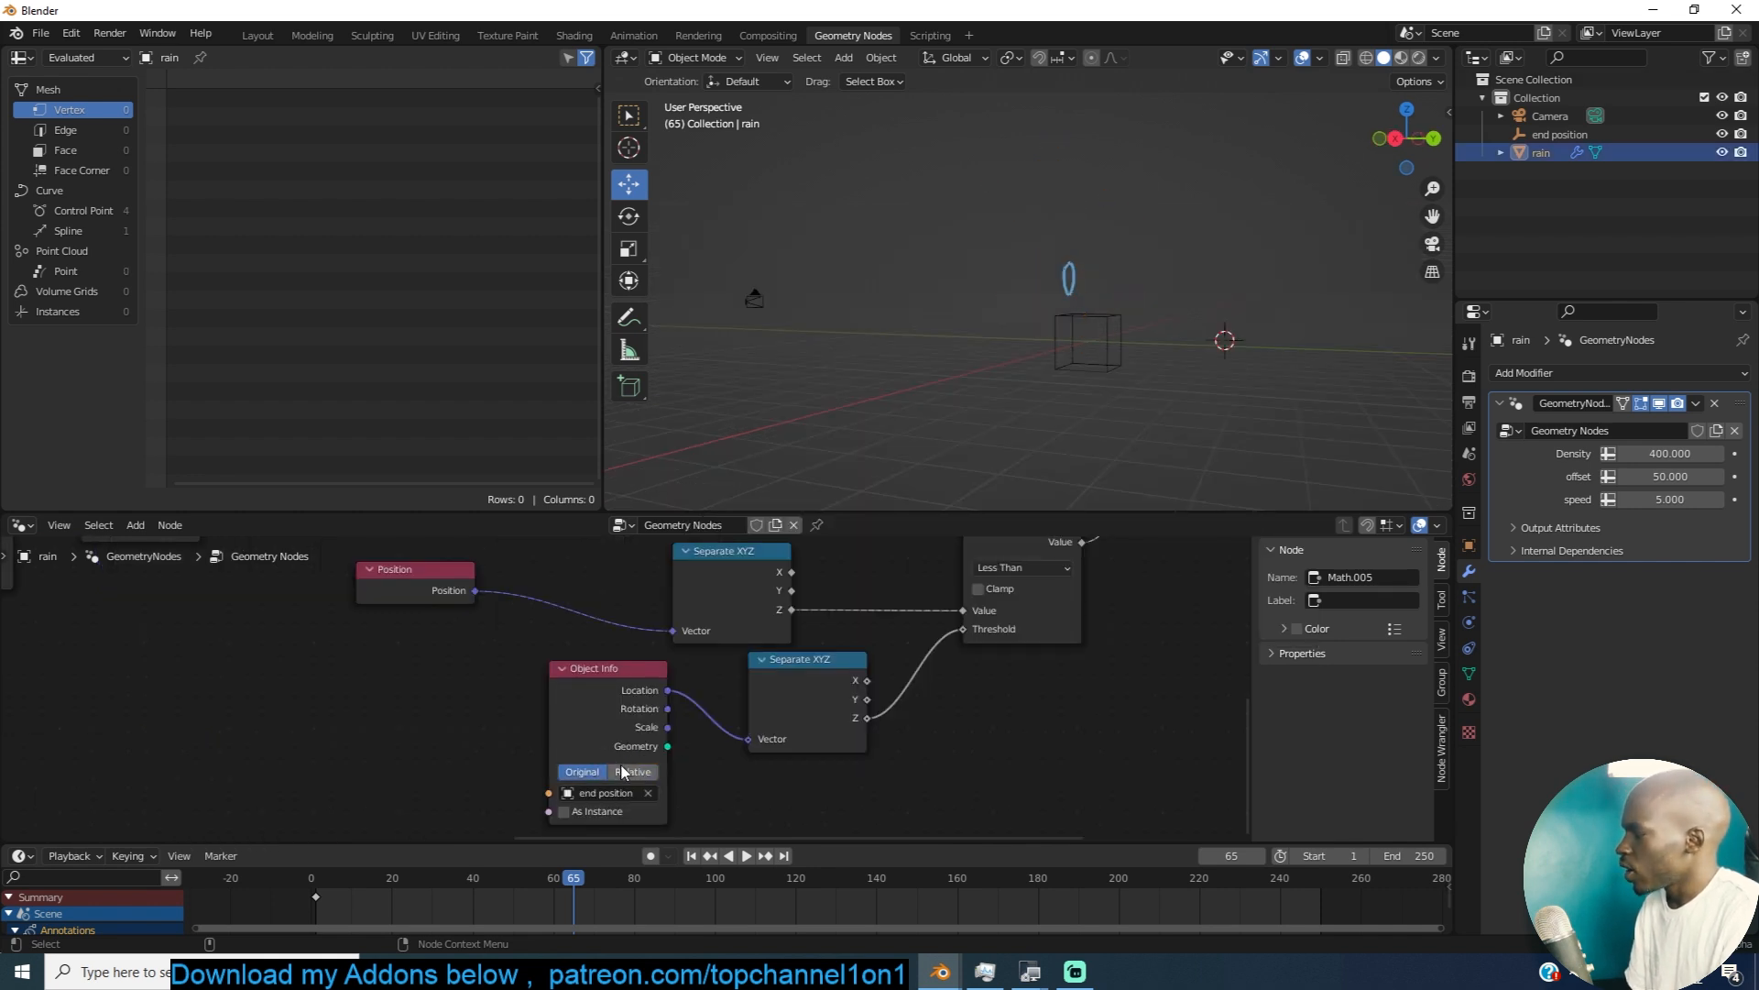
{"action": "left_click", "coordinate": [629, 774]}
{"action": "left_click", "coordinate": [1075, 375]}
{"action": "key", "text": "g"}
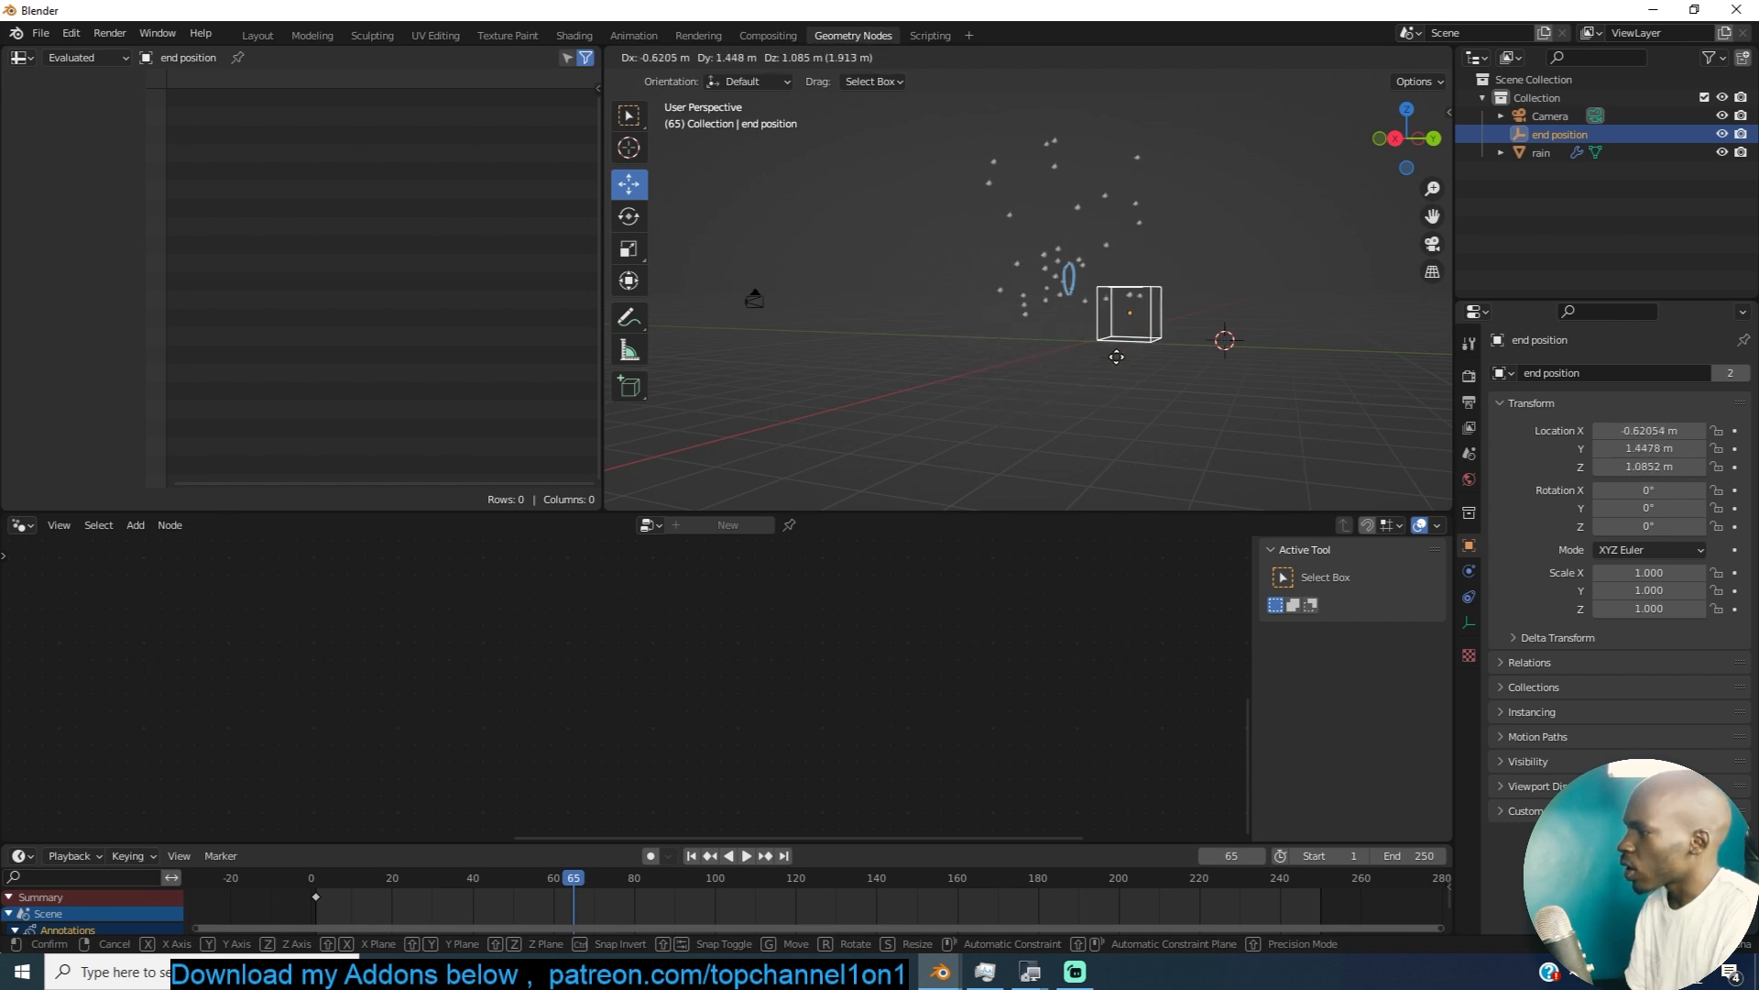
{"action": "right_click", "coordinate": [1053, 357]}
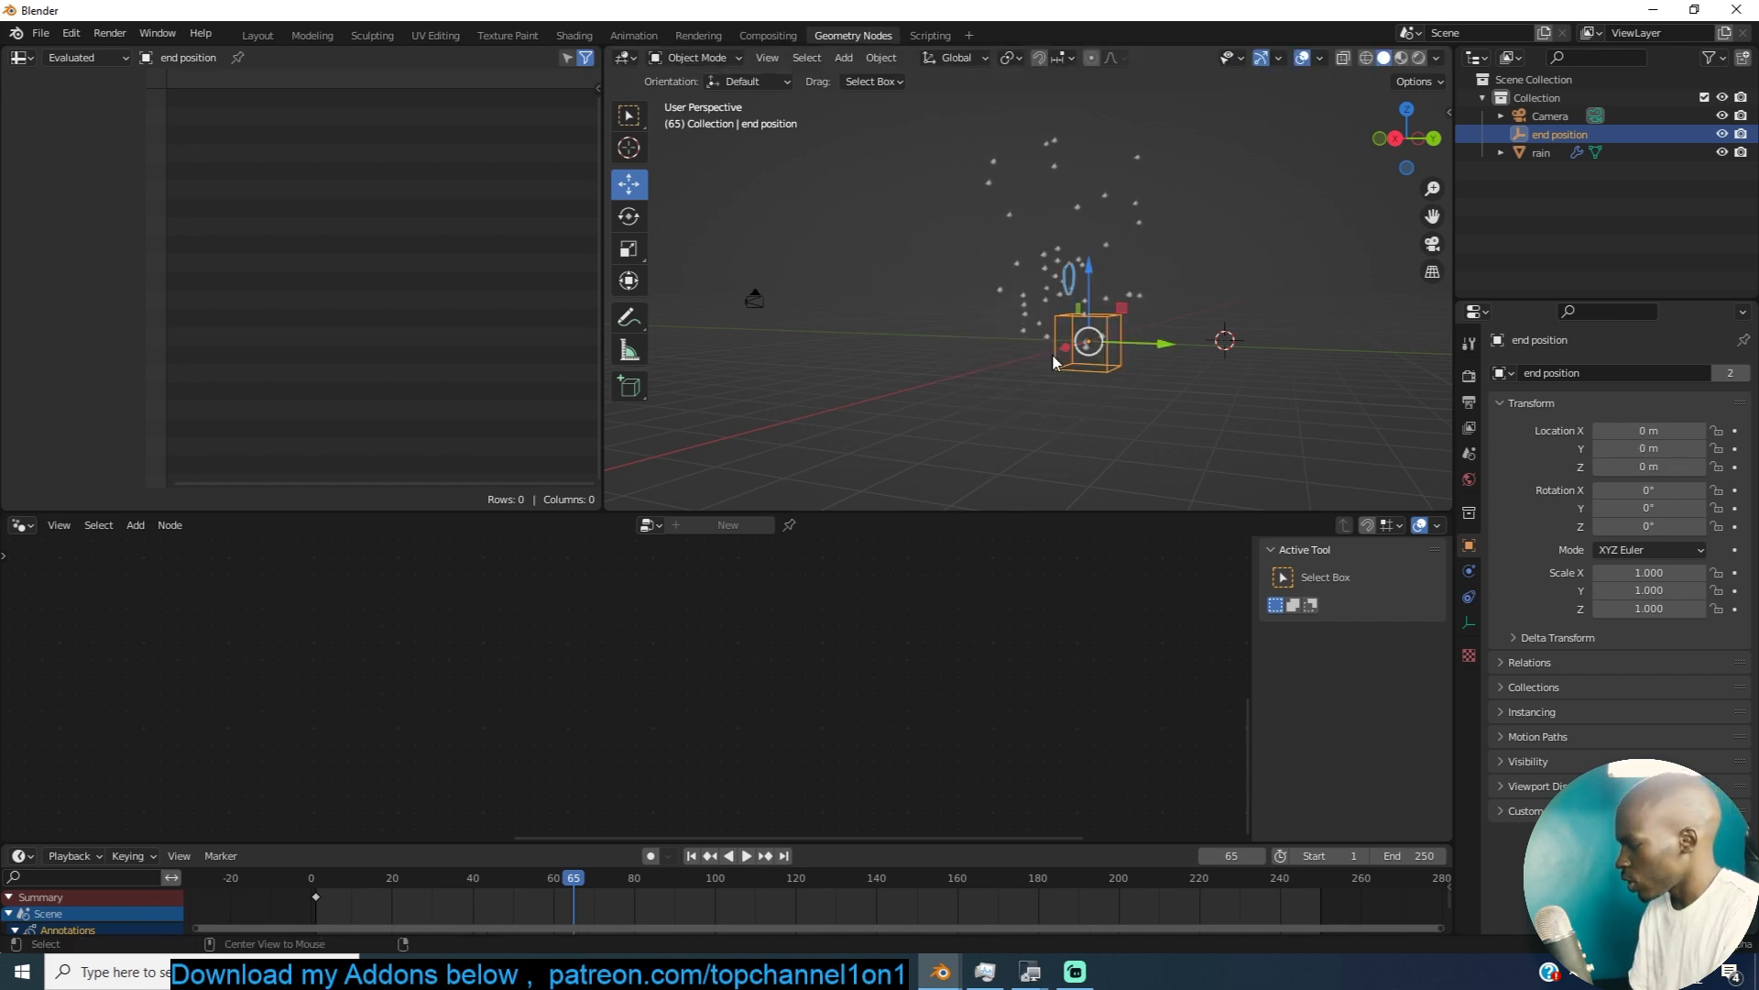
Step: Clear the end position empty's location and move it vertically along the Z axis
{"action": "key", "text": "alt+g"}
{"action": "middle_click_drag", "start_coordinate": [1198, 339], "coordinate": [1117, 346]}
{"action": "key", "text": "g"}
{"action": "key", "text": "z"}
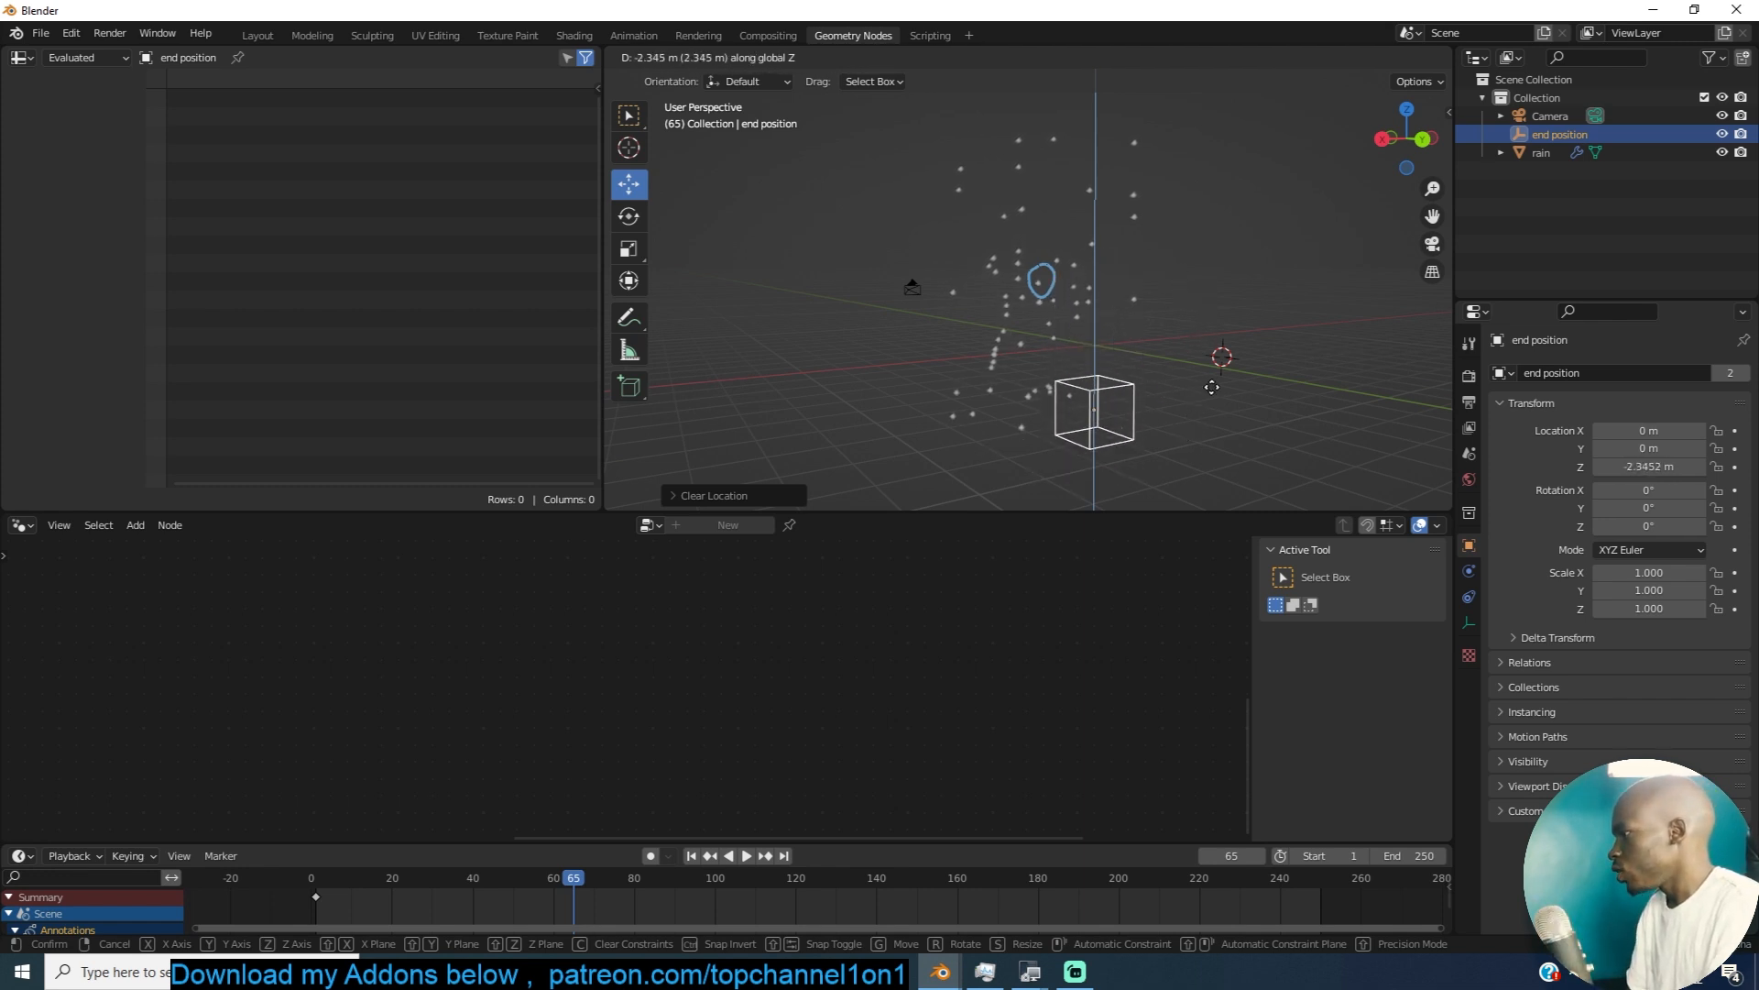
{"action": "left_click", "coordinate": [1231, 318]}
Step: Disconnect the end position height from the rain's Less Than node and set its Threshold to -4.8
{"action": "left_click", "coordinate": [1136, 239]}
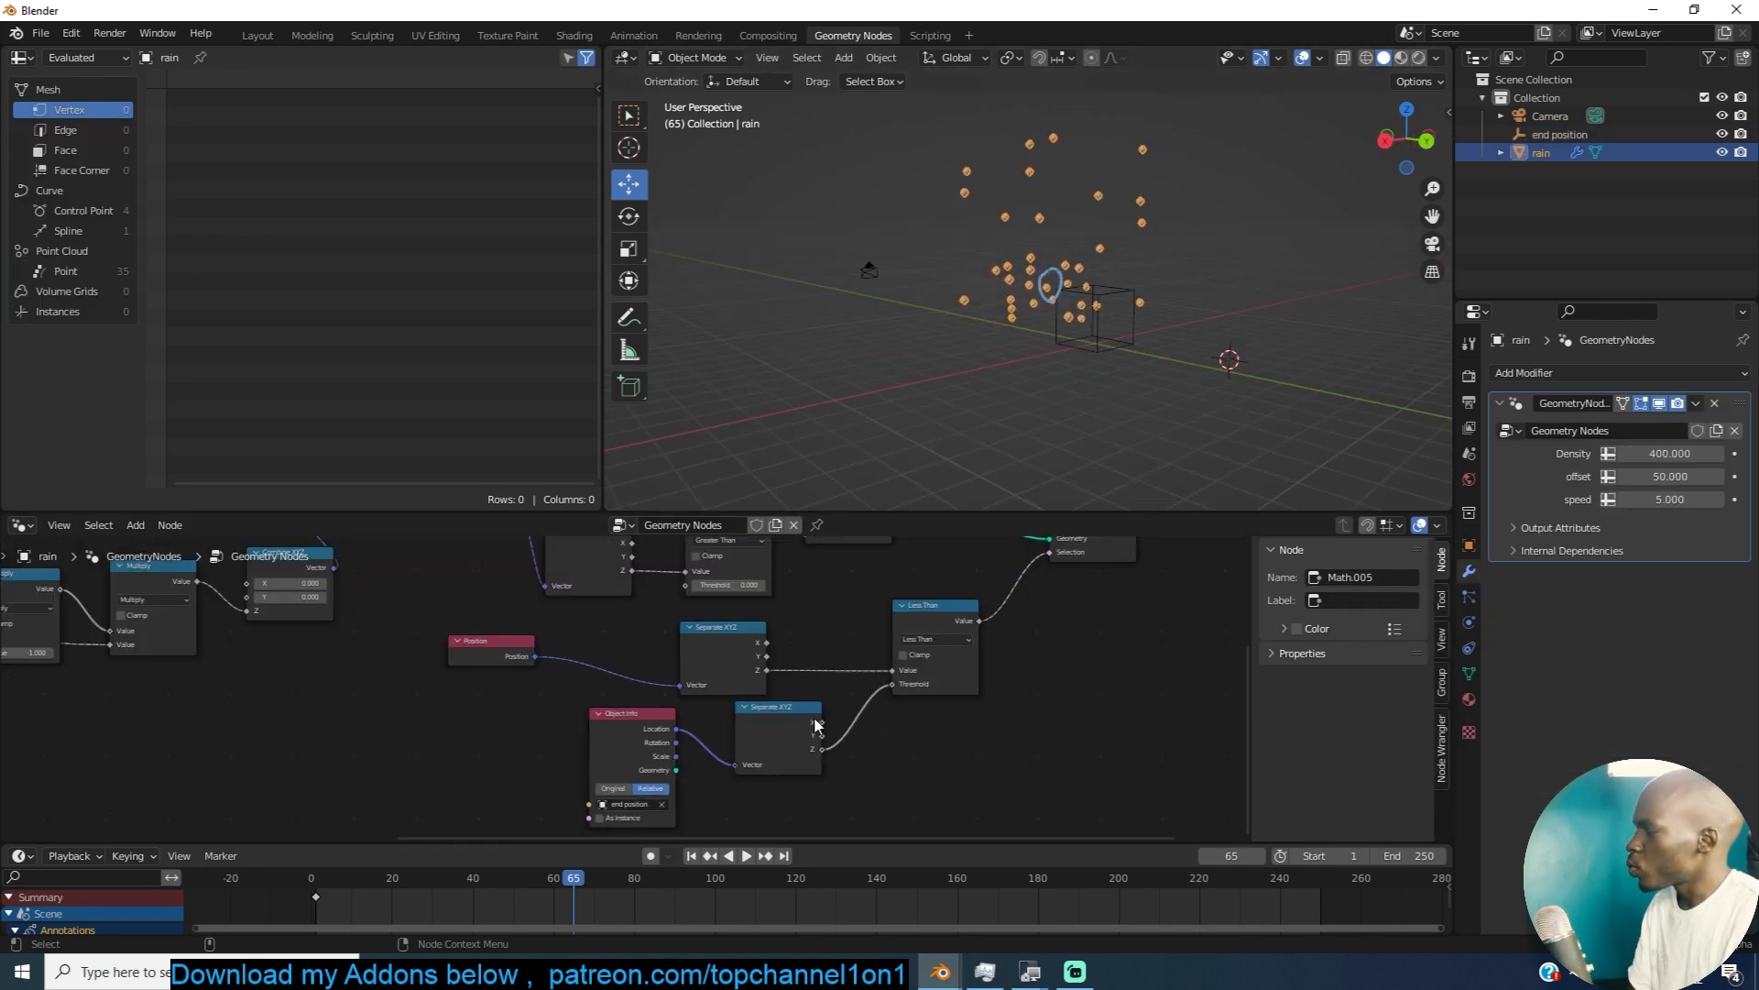
{"action": "mouse_move", "coordinate": [891, 686]}
{"action": "left_mouse_down"}
{"action": "mouse_move", "coordinate": [847, 725]}
{"action": "mouse_move", "coordinate": [944, 685]}
{"action": "mouse_move", "coordinate": [866, 686]}
{"action": "left_mouse_up"}
{"action": "scroll", "coordinate": [1080, 728], "scroll_direction": "down", "scroll_amount": 4}
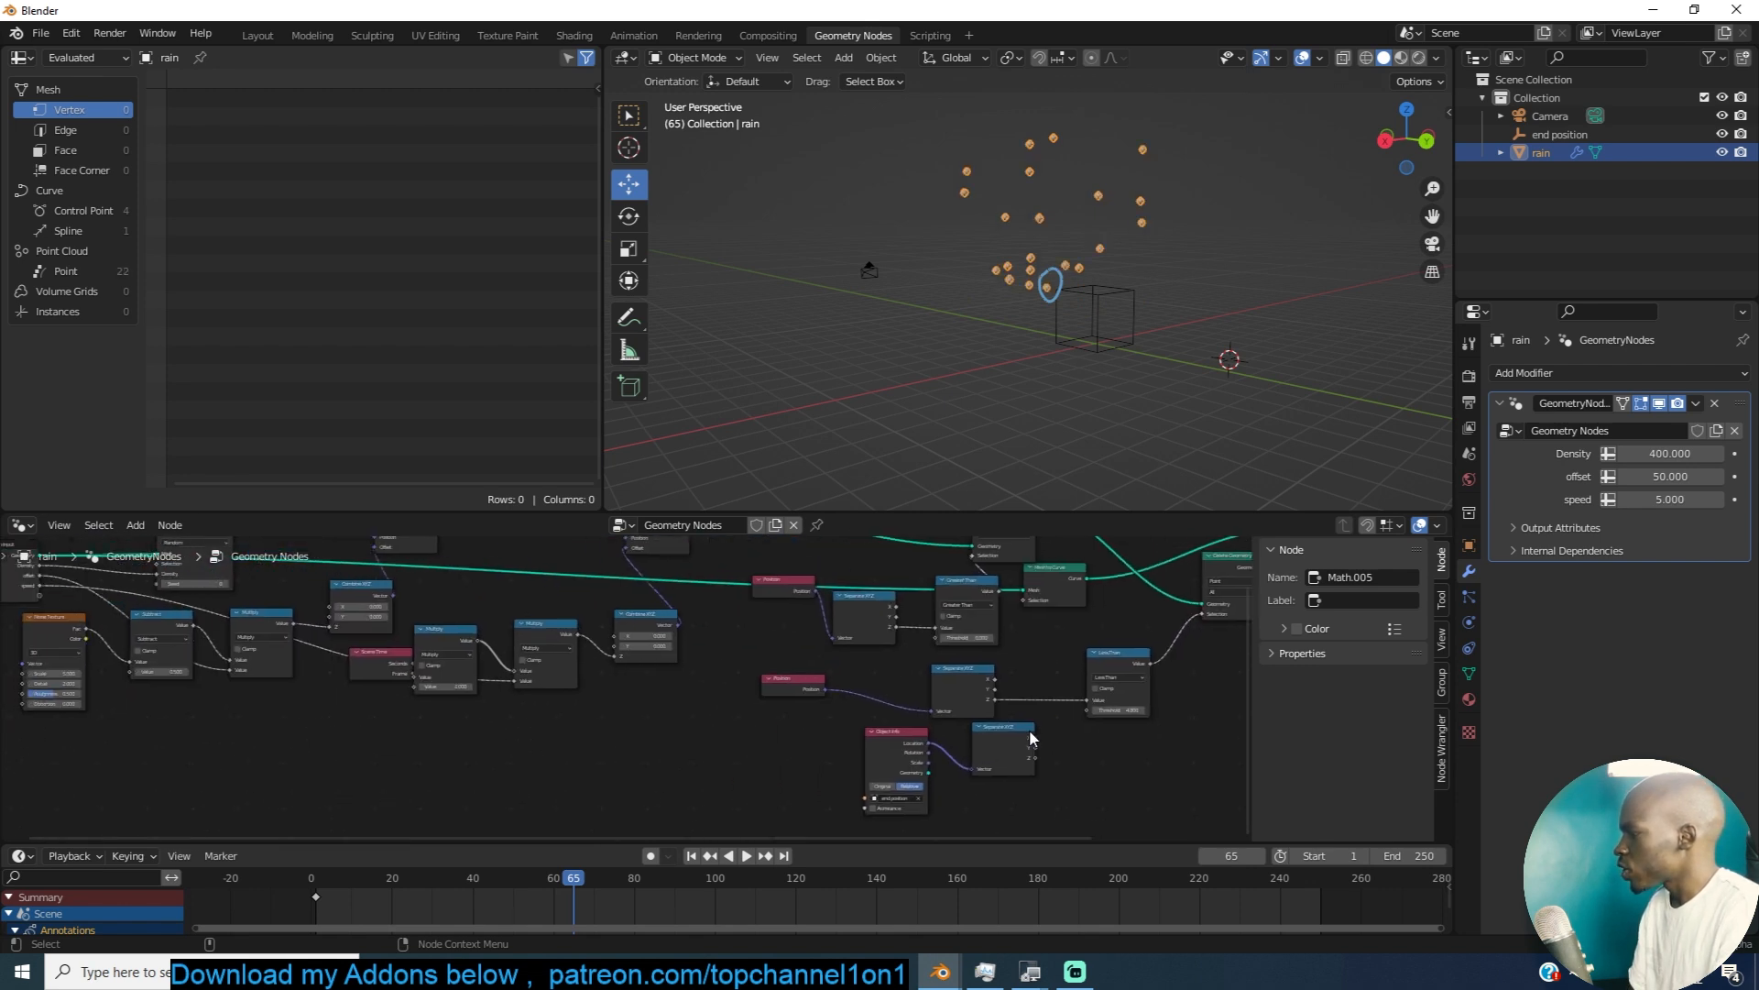
Step: Expose the Less Than node's Threshold as a group input and rename that input "endrain"
{"action": "middle_click_drag", "start_coordinate": [1076, 710], "coordinate": [1089, 716]}
{"action": "scroll", "coordinate": [1090, 715], "scroll_direction": "up", "scroll_amount": 1}
{"action": "left_click_drag", "start_coordinate": [1071, 713], "coordinate": [103, 608]}
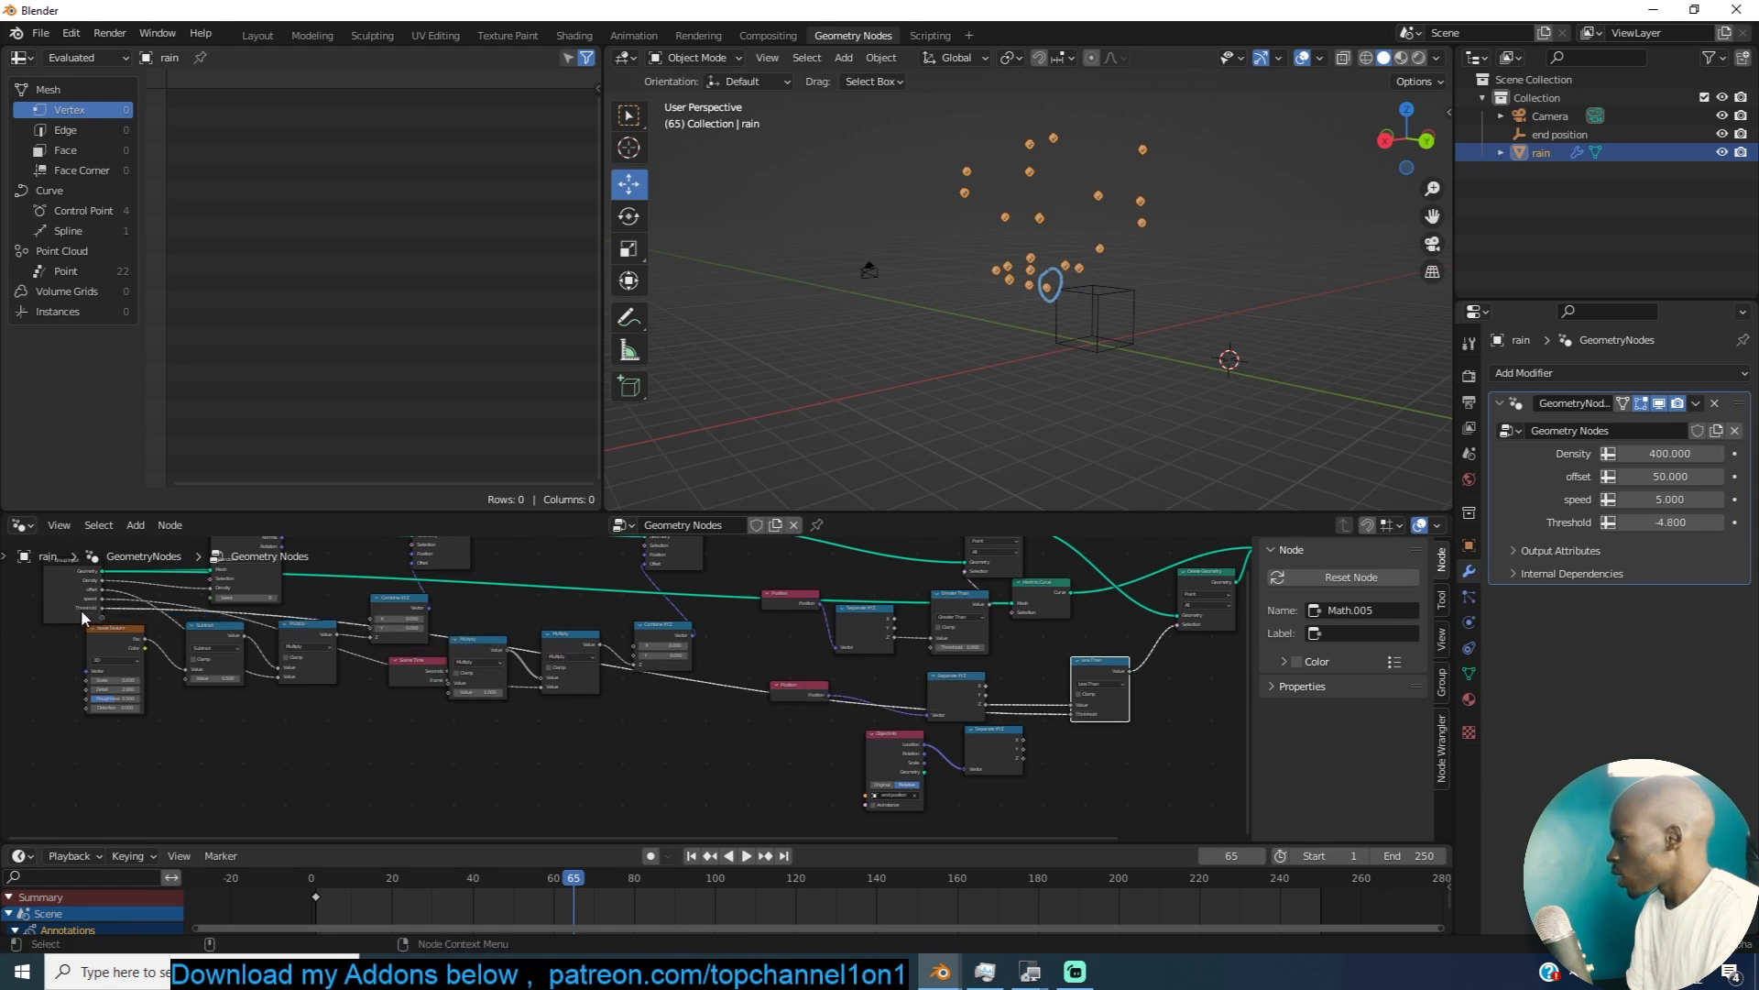
{"action": "left_click", "coordinate": [1443, 685]}
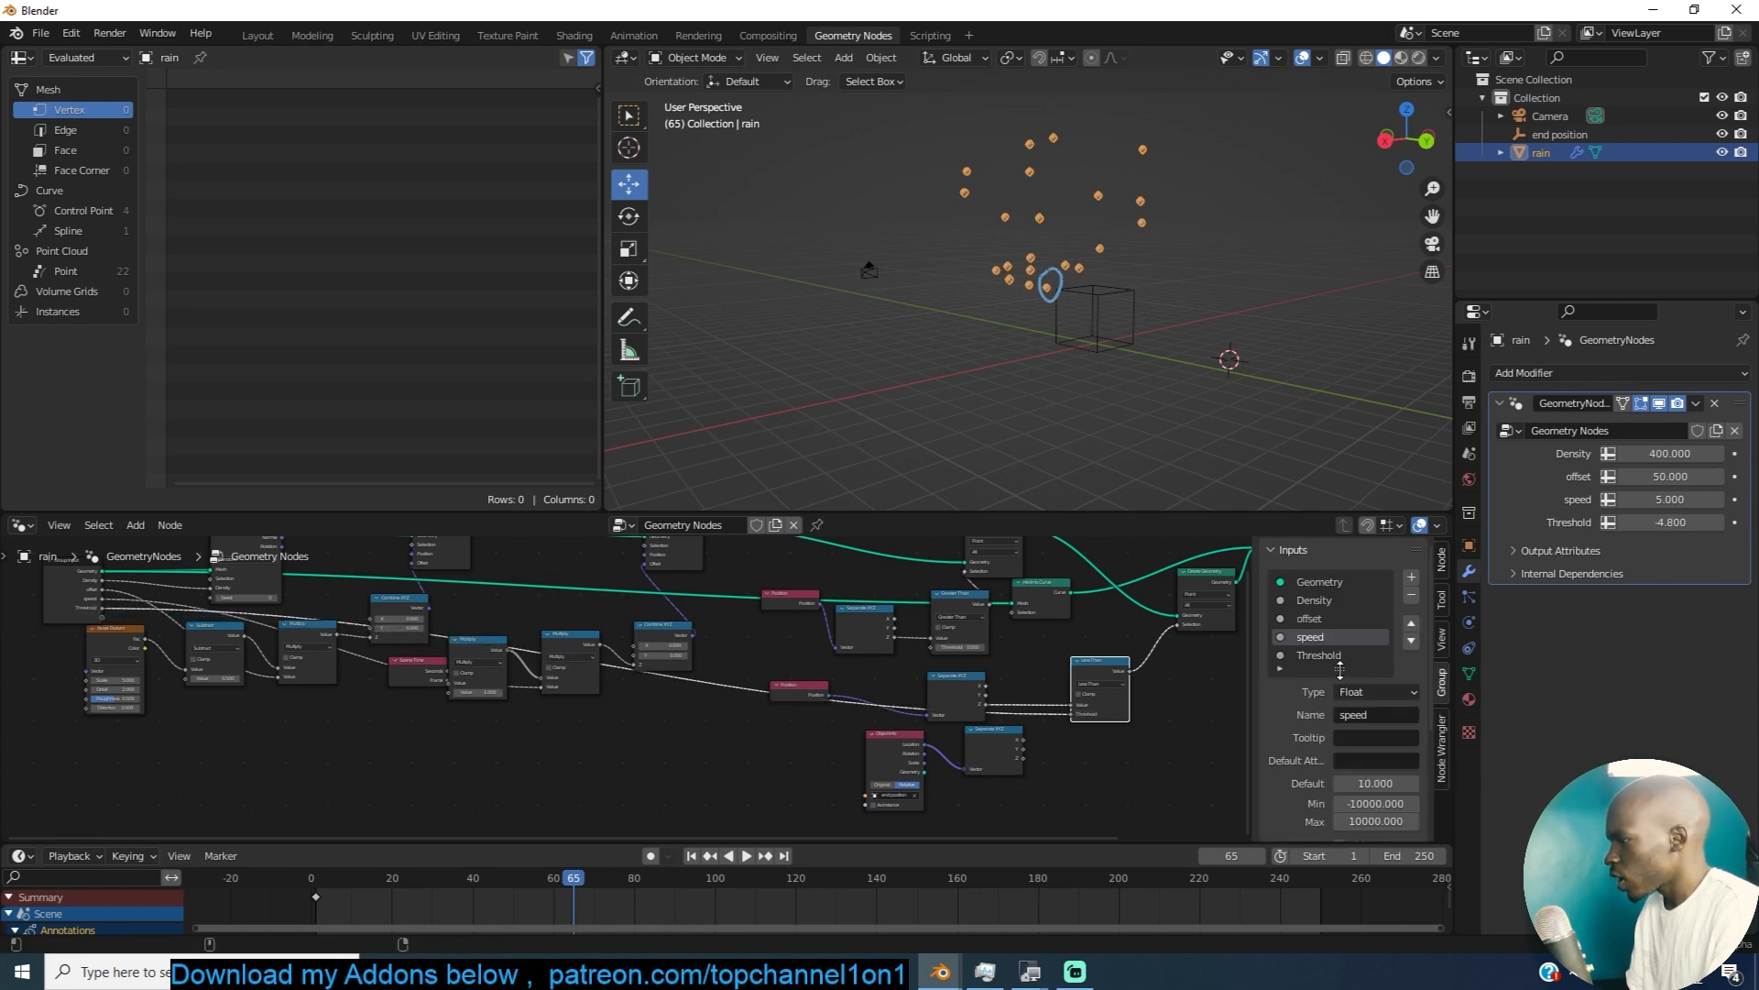
{"action": "left_click", "coordinate": [1342, 656]}
{"action": "double_click", "coordinate": [1316, 654]}
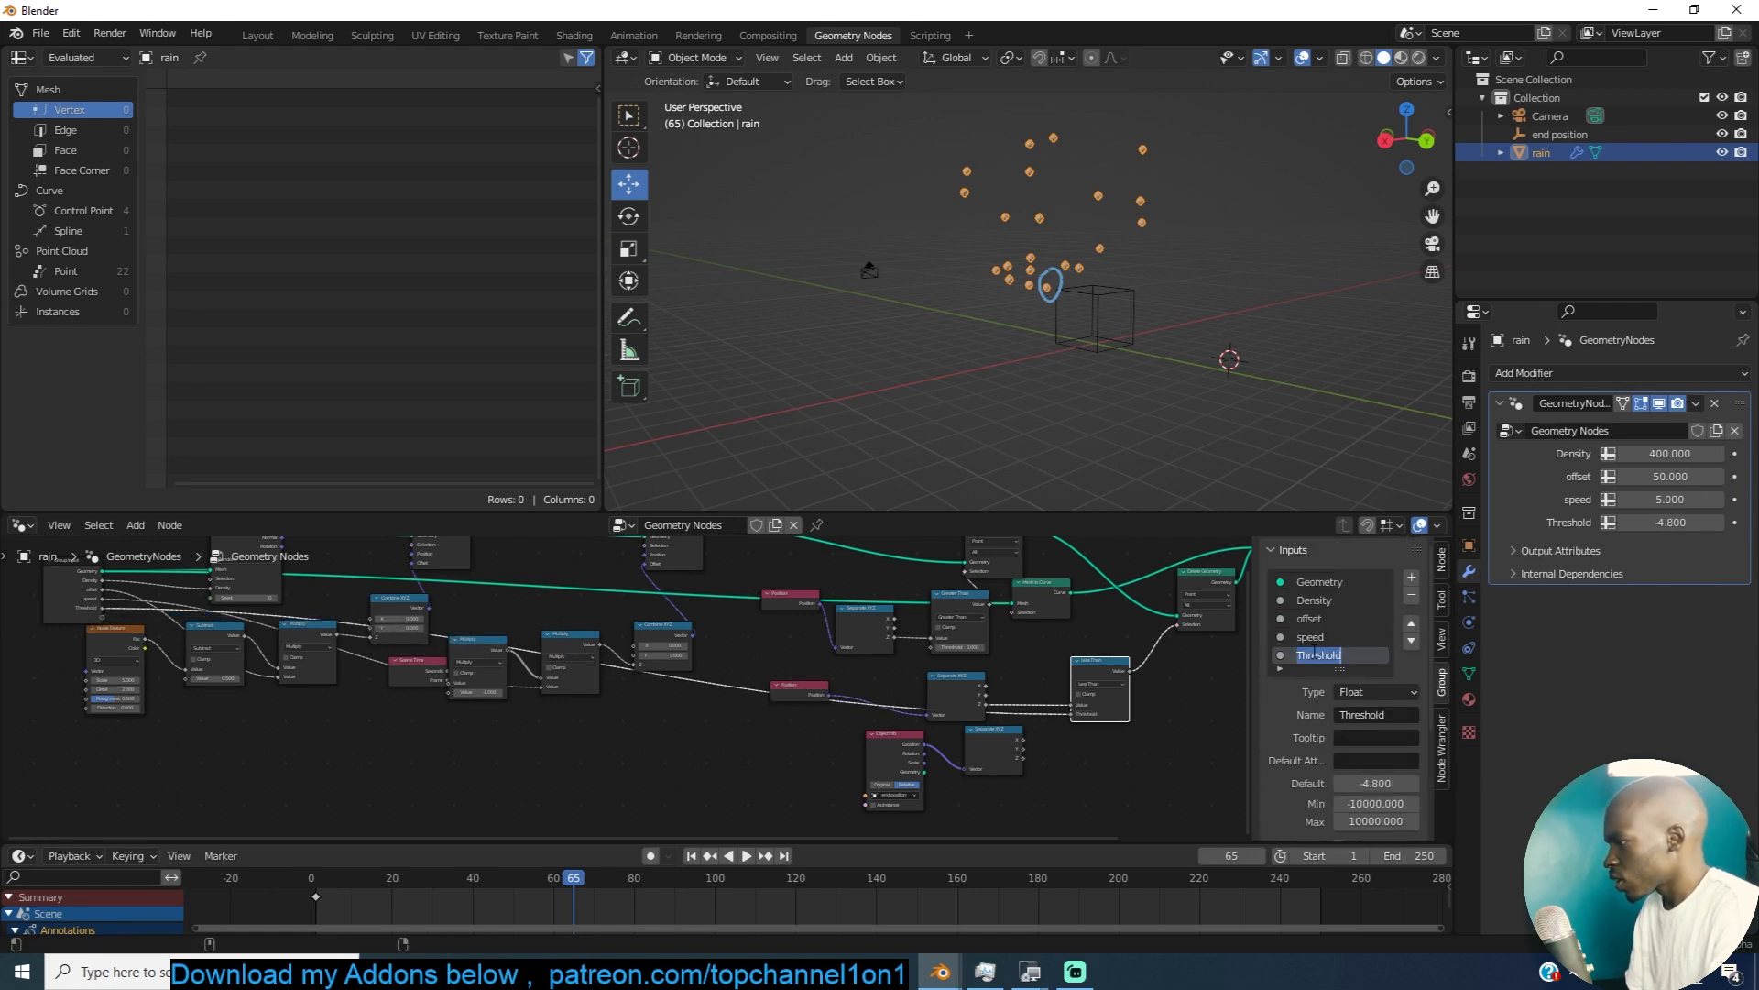
{"action": "type", "text": "end rain"}
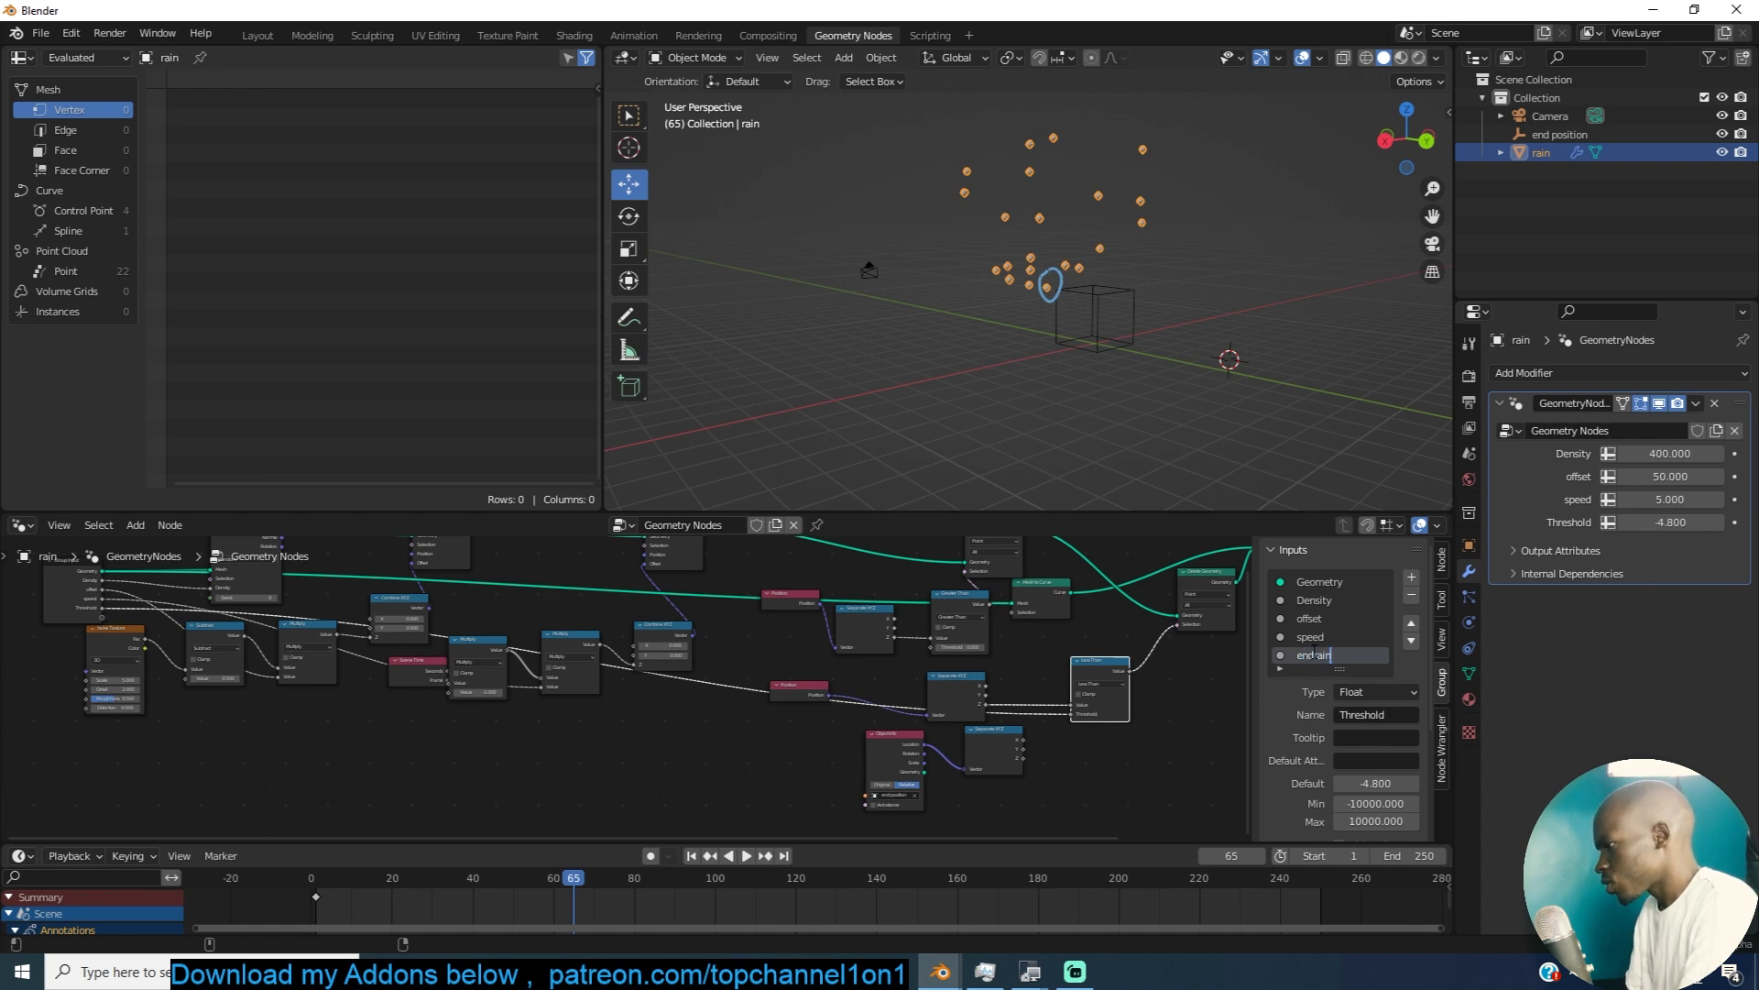
Step: Delete the end position empty, and remove the Object Info node and its attached Separate XYZ from the rain's node tree
{"action": "left_click", "coordinate": [1096, 315]}
{"action": "key", "text": "x"}
{"action": "left_click", "coordinate": [1098, 310]}
{"action": "left_click", "coordinate": [1103, 250]}
{"action": "left_click_drag", "start_coordinate": [850, 733], "coordinate": [1043, 785]}
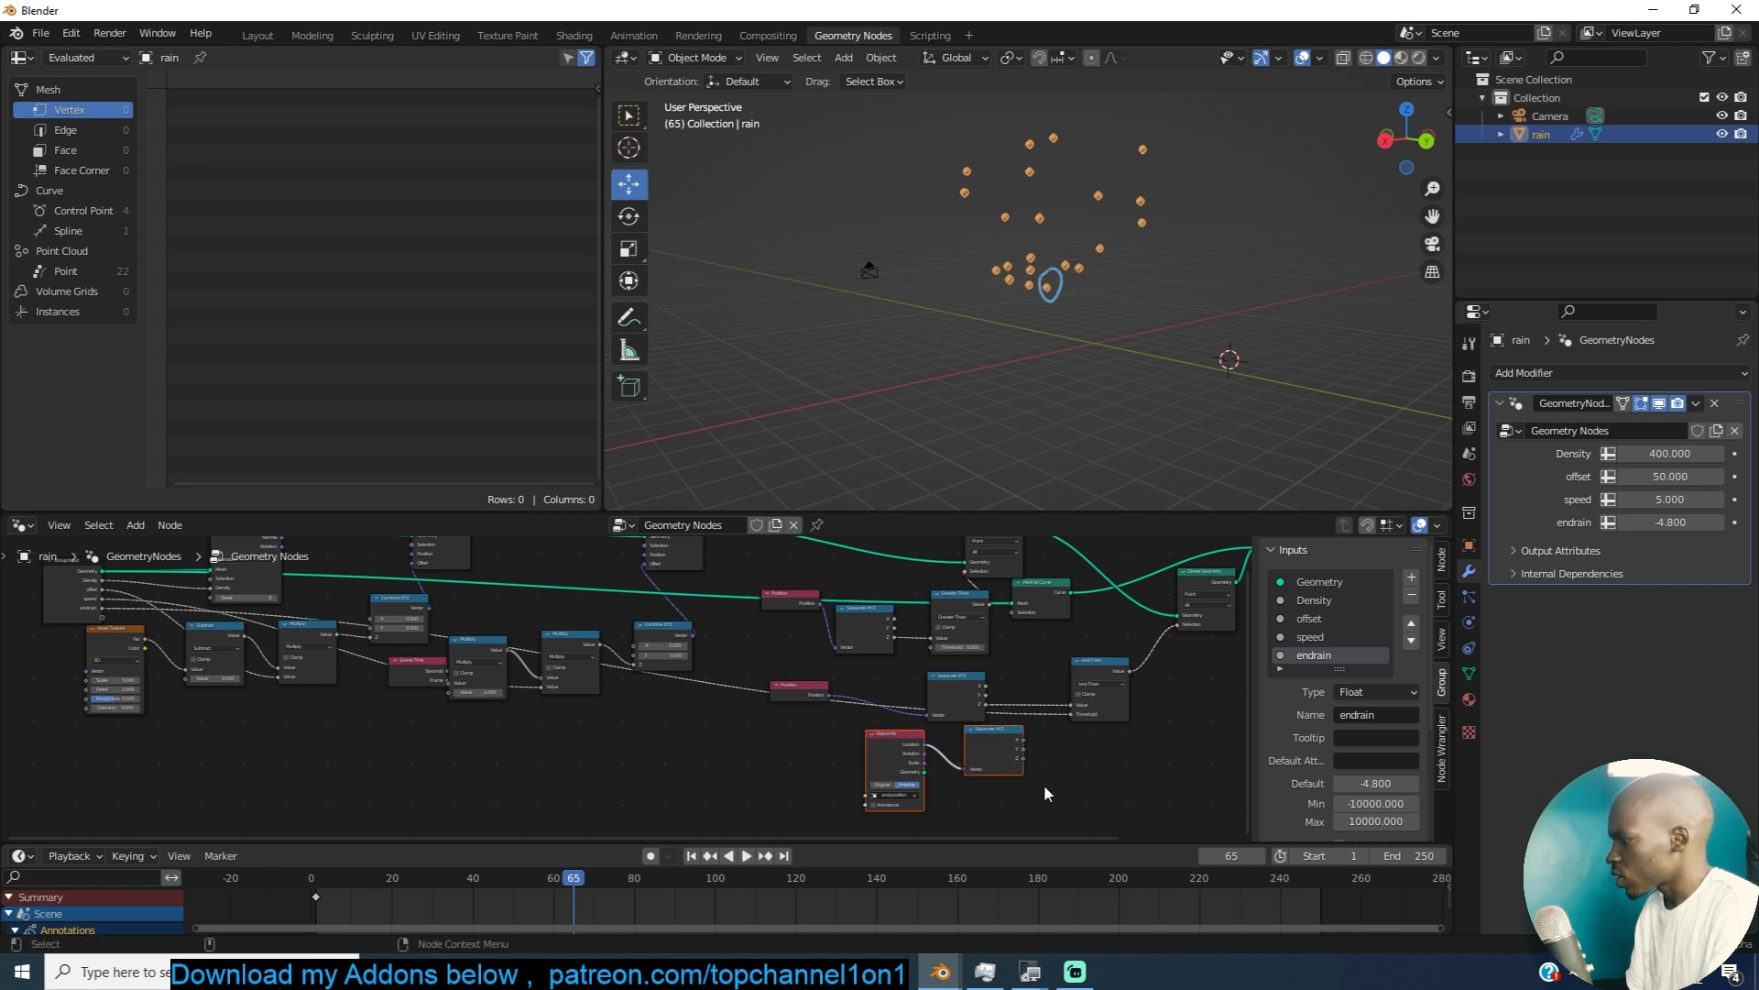
{"action": "key", "text": "x"}
Step: Set the rain modifier's endrain value to -5.14
{"action": "scroll", "coordinate": [1135, 494], "scroll_direction": "up", "scroll_amount": 4}
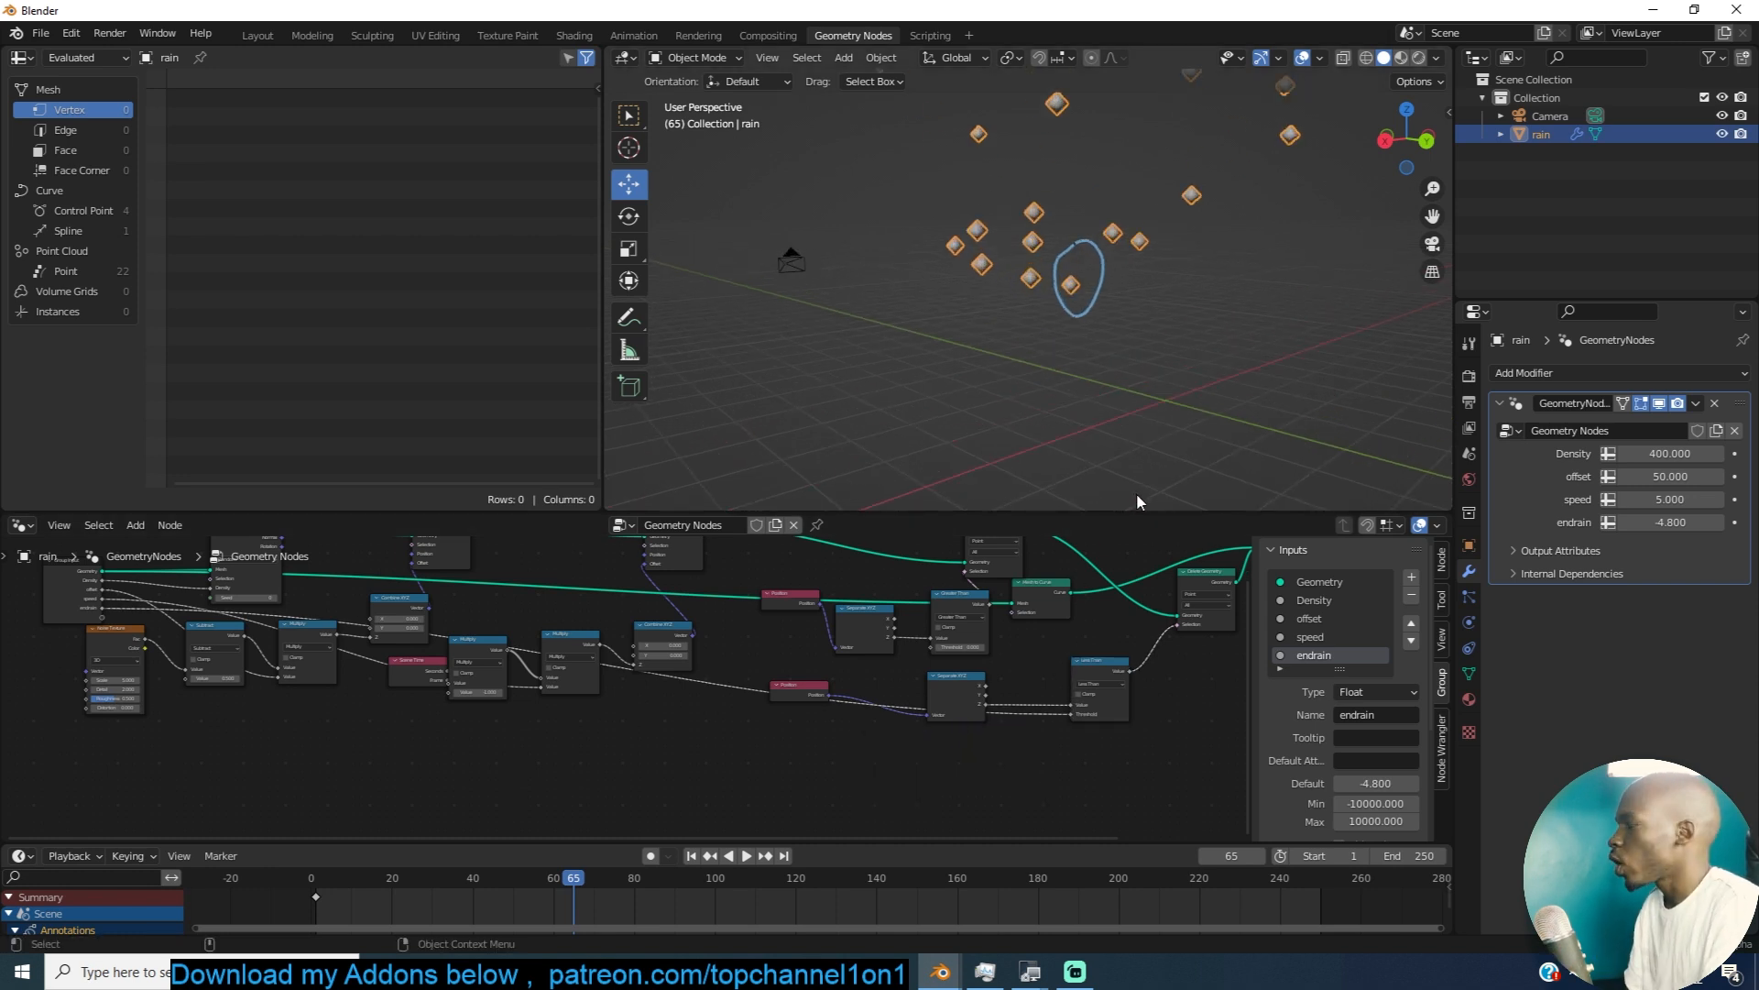
{"action": "left_click_drag", "start_coordinate": [1650, 521], "coordinate": [1622, 521]}
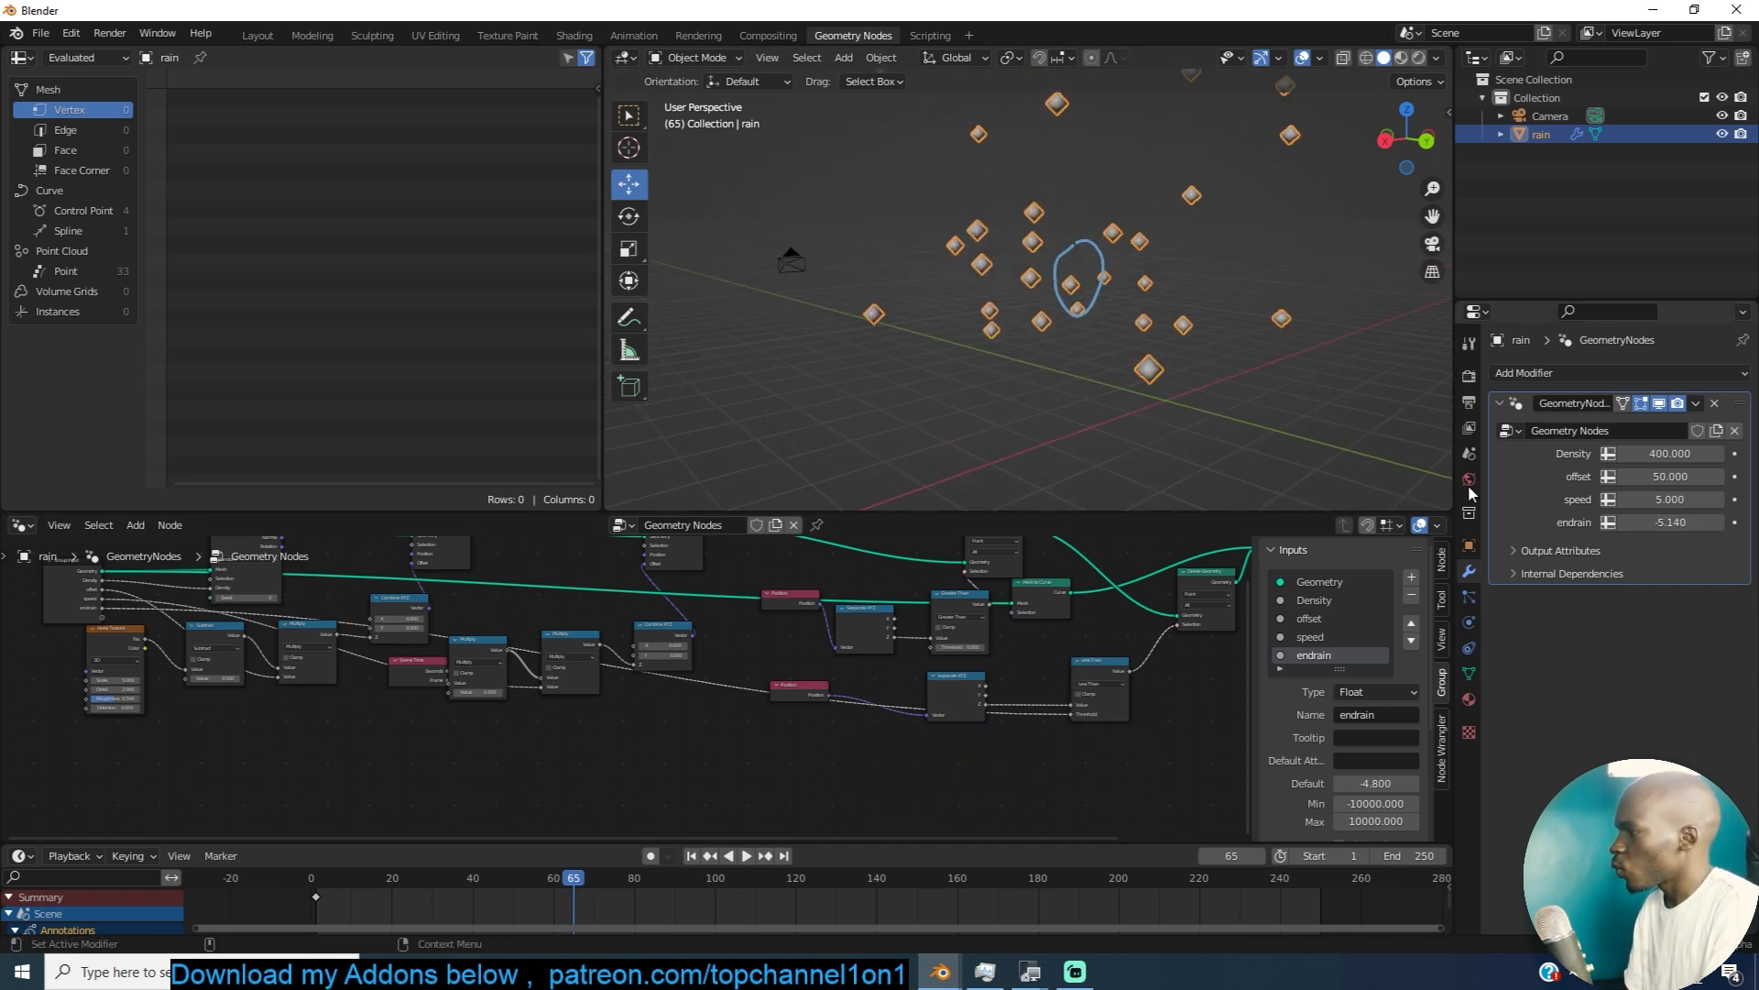
{"action": "scroll", "coordinate": [1107, 315], "scroll_direction": "down", "scroll_amount": 7}
Step: Play the rain animation from the start and examine the falling points from several angles
{"action": "key", "text": "space"}
{"action": "middle_click_drag", "start_coordinate": [1141, 321], "coordinate": [974, 290]}
{"action": "key", "text": "space"}
{"action": "left_click", "coordinate": [312, 879]}
{"action": "key", "text": "space"}
{"action": "middle_click_drag", "start_coordinate": [888, 363], "coordinate": [1054, 365]}
{"action": "left_click", "coordinate": [1168, 336]}
{"action": "key", "text": "shift+Left"}
{"action": "key", "text": "space"}
{"action": "middle_click_drag", "start_coordinate": [1060, 300], "coordinate": [747, 367]}
{"action": "scroll", "coordinate": [988, 352], "scroll_direction": "up", "scroll_amount": 1}
Step: Add a cube mesh in front view and open it for mesh editing
{"action": "key", "text": "KP_1"}
{"action": "key", "text": "shift+a"}
{"action": "mouse_move", "coordinate": [1126, 282]}
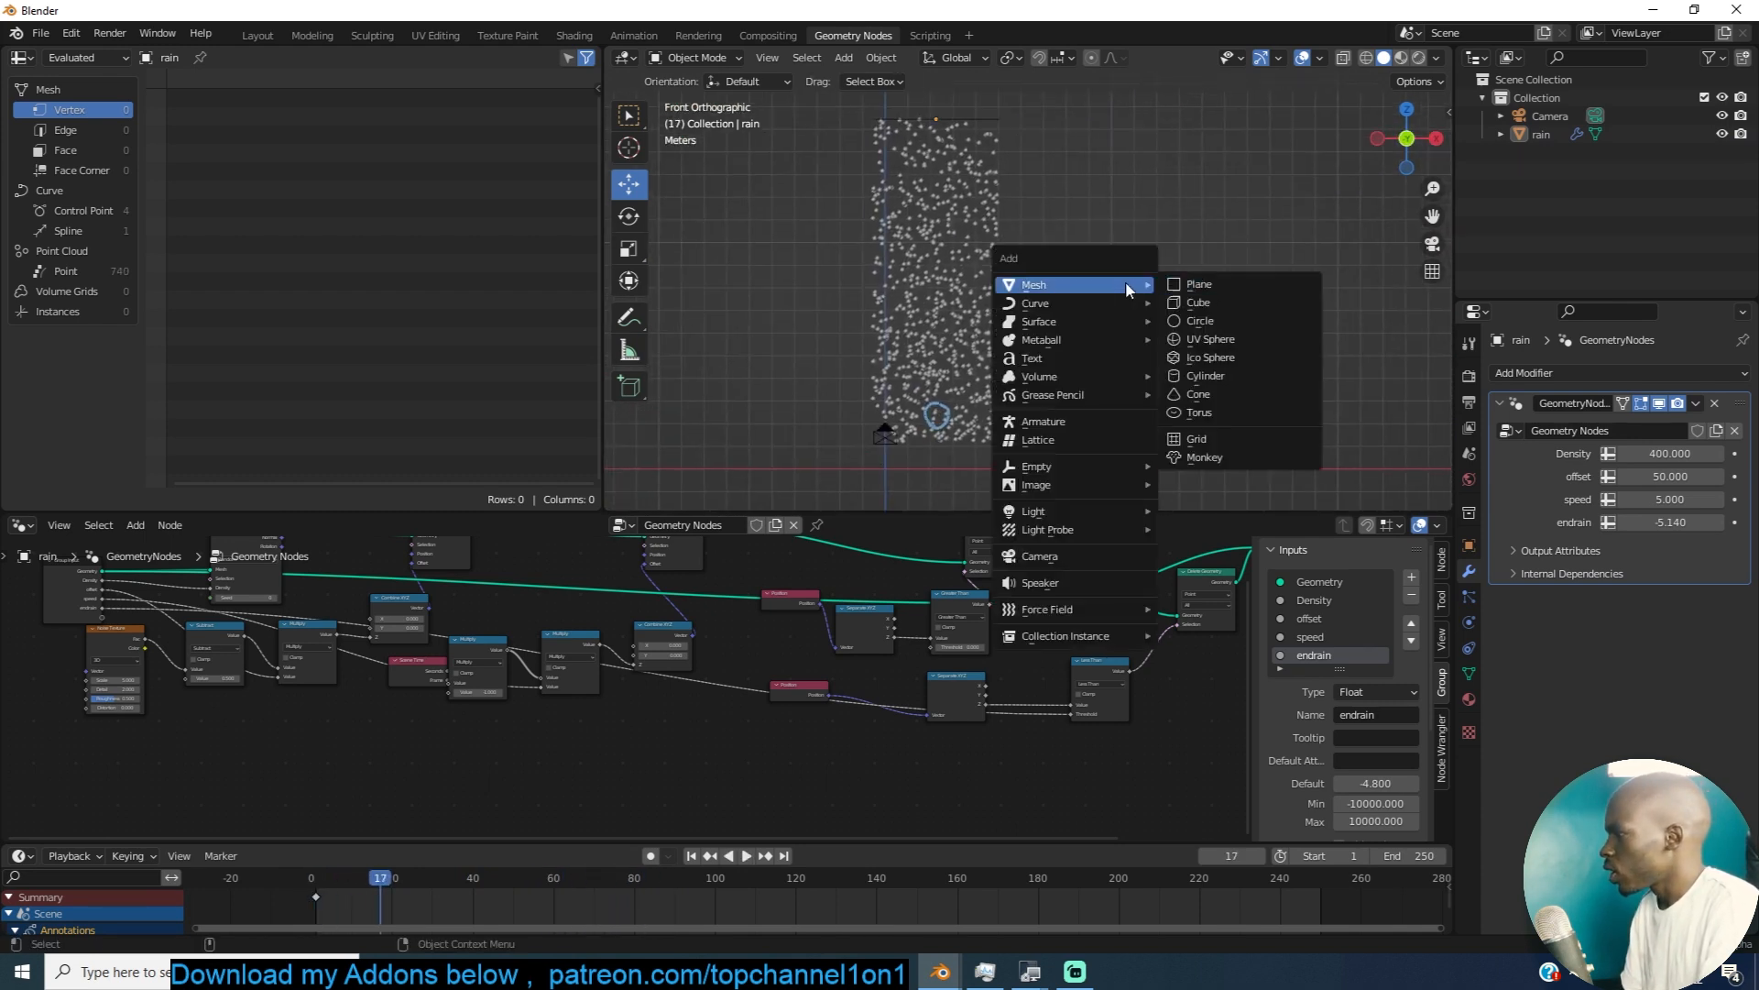
{"action": "left_click", "coordinate": [1197, 302]}
{"action": "key", "text": "Tab"}
{"action": "key", "text": "KP_Decimal"}
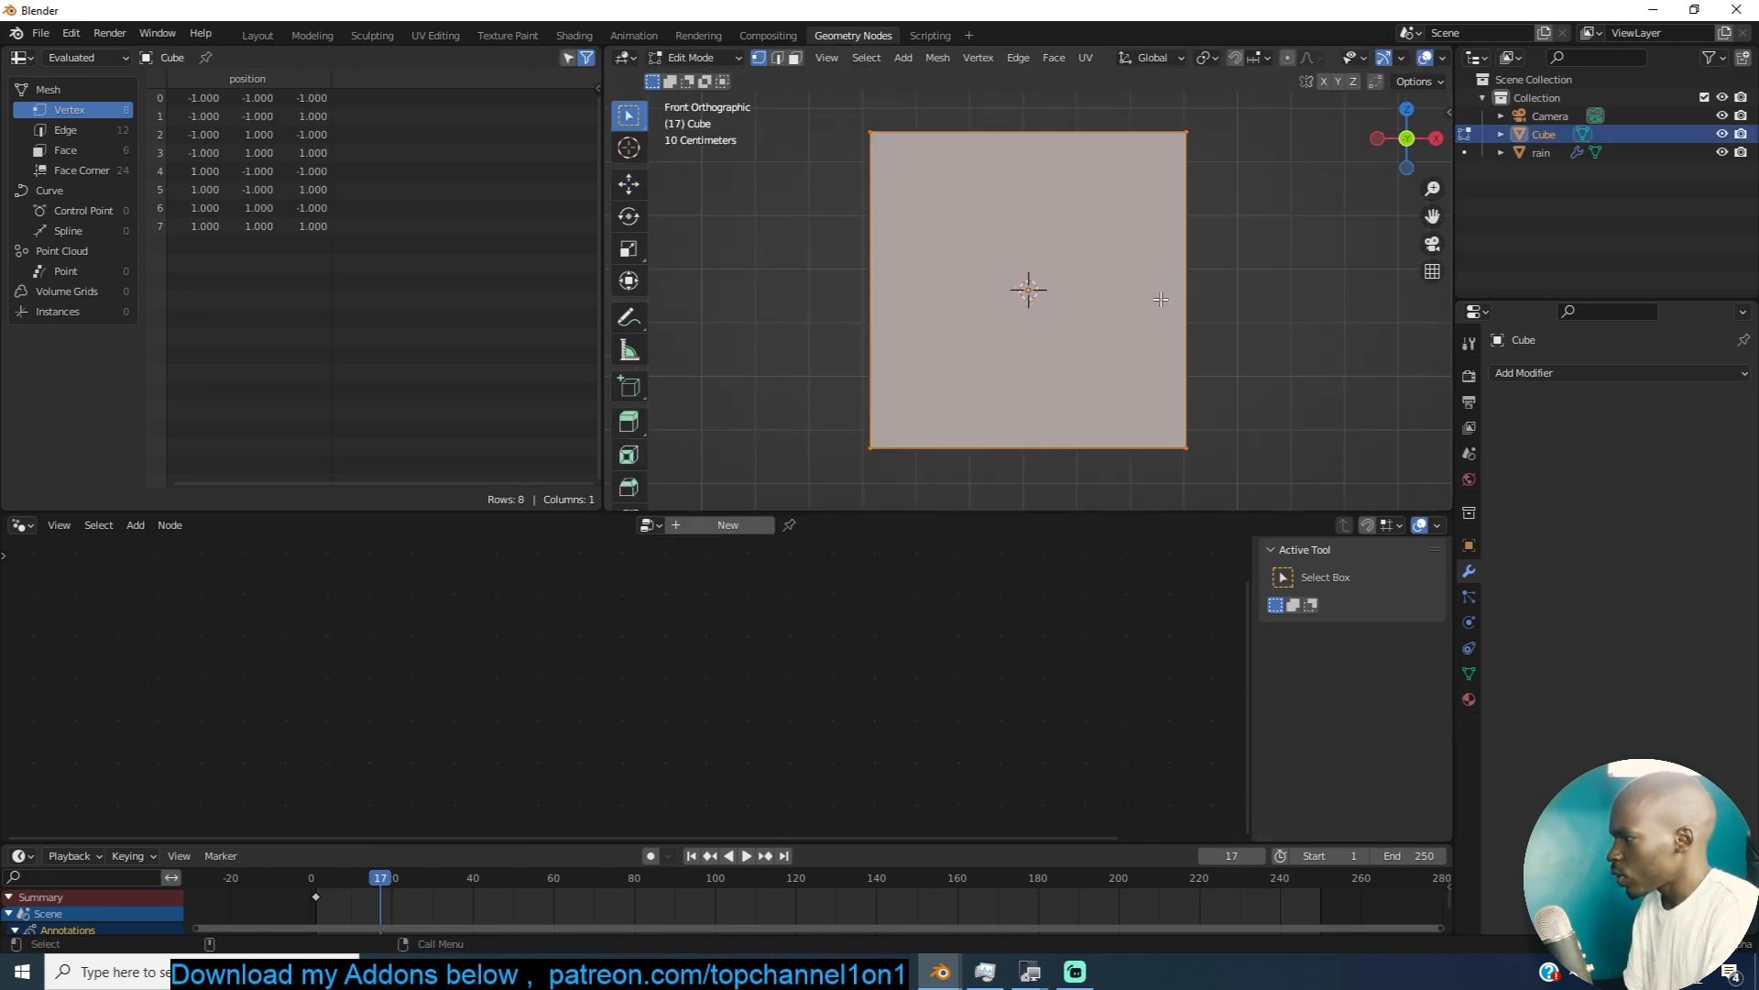
Step: Scale the cube's top face down to about 0.34 to taper the shape
{"action": "middle_click_drag", "start_coordinate": [1161, 299], "coordinate": [1090, 350]}
{"action": "key", "text": "3"}
{"action": "left_click", "coordinate": [1067, 176]}
{"action": "key", "text": "s"}
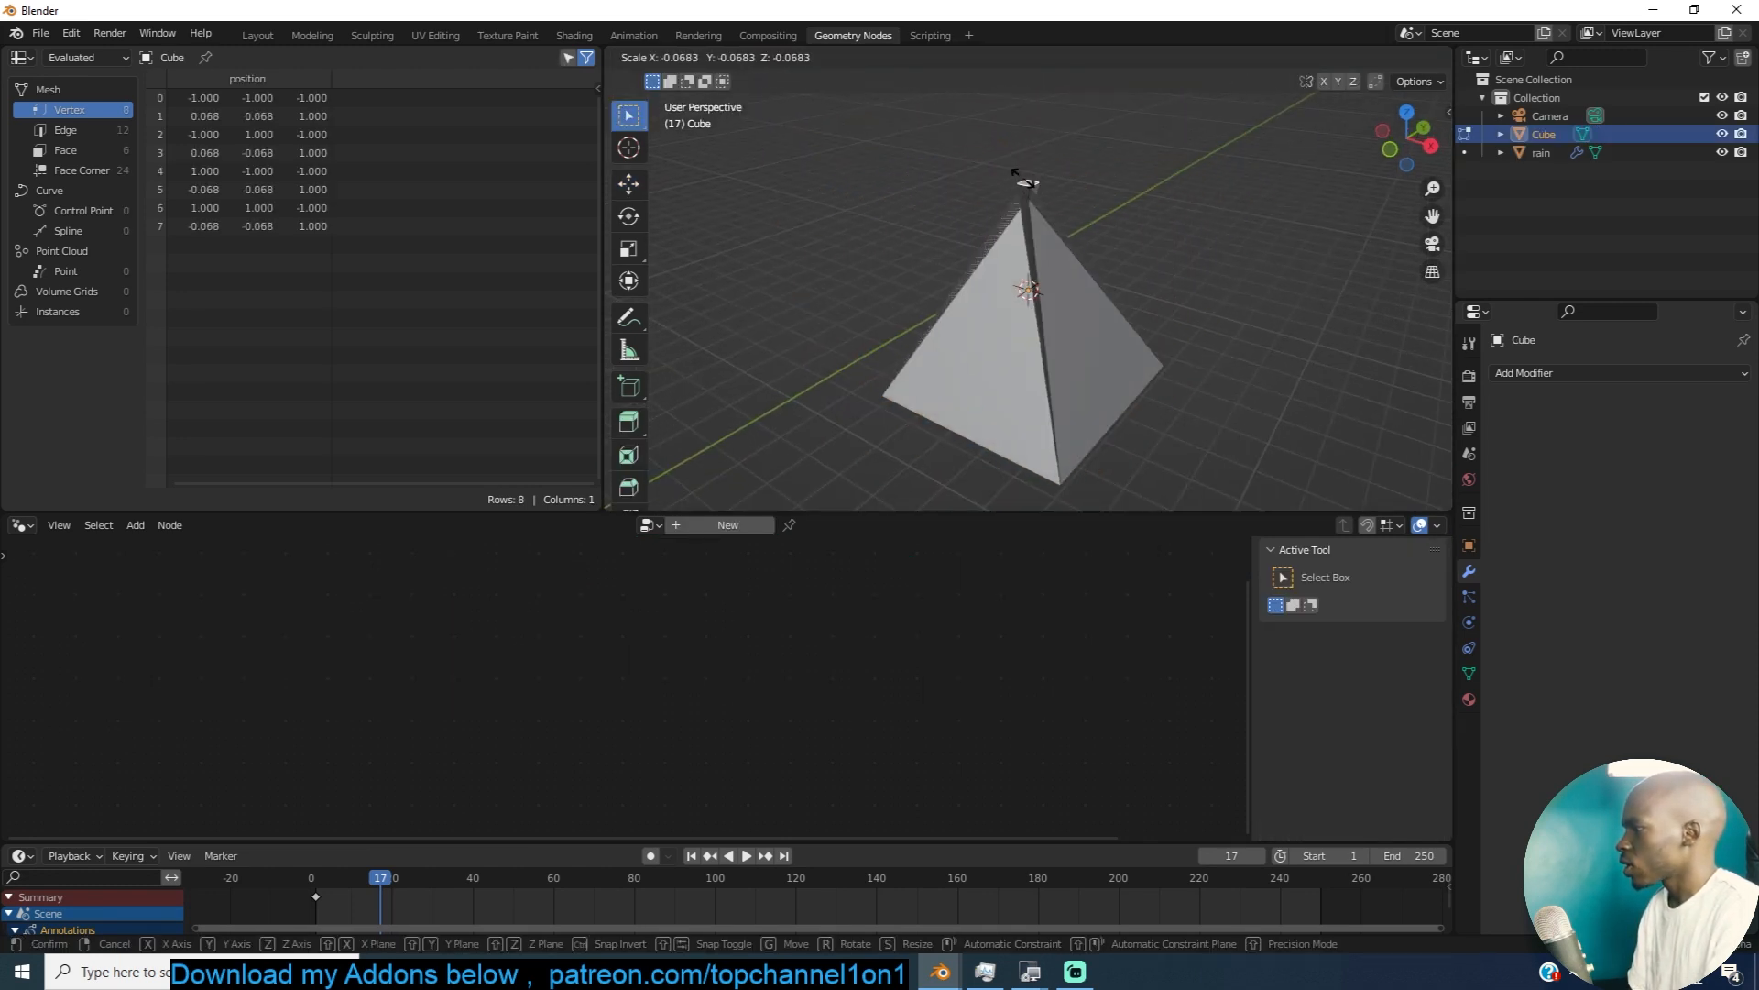
{"action": "left_click", "coordinate": [1074, 190]}
Step: Extrude the tapered cube's bottom face downward by about 0.49 m
{"action": "middle_click_drag", "start_coordinate": [1068, 342], "coordinate": [1103, 193]}
{"action": "left_click", "coordinate": [1054, 319]}
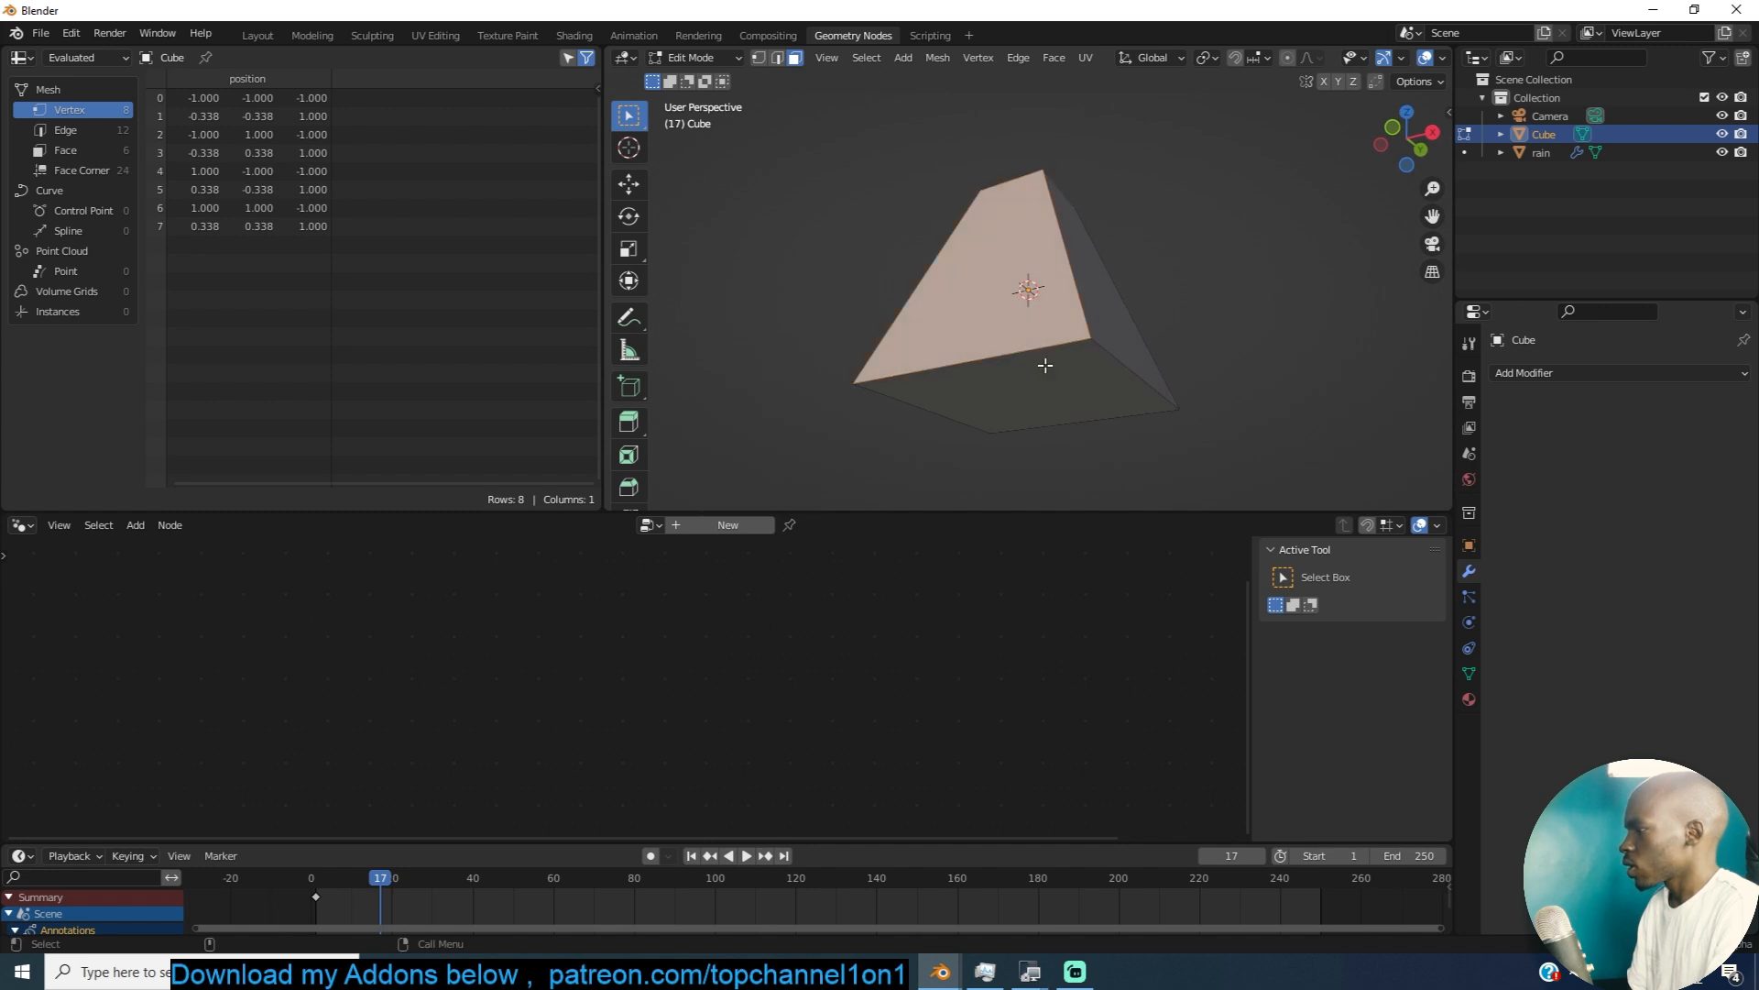
{"action": "left_click", "coordinate": [1045, 365]}
{"action": "left_click", "coordinate": [1261, 249]}
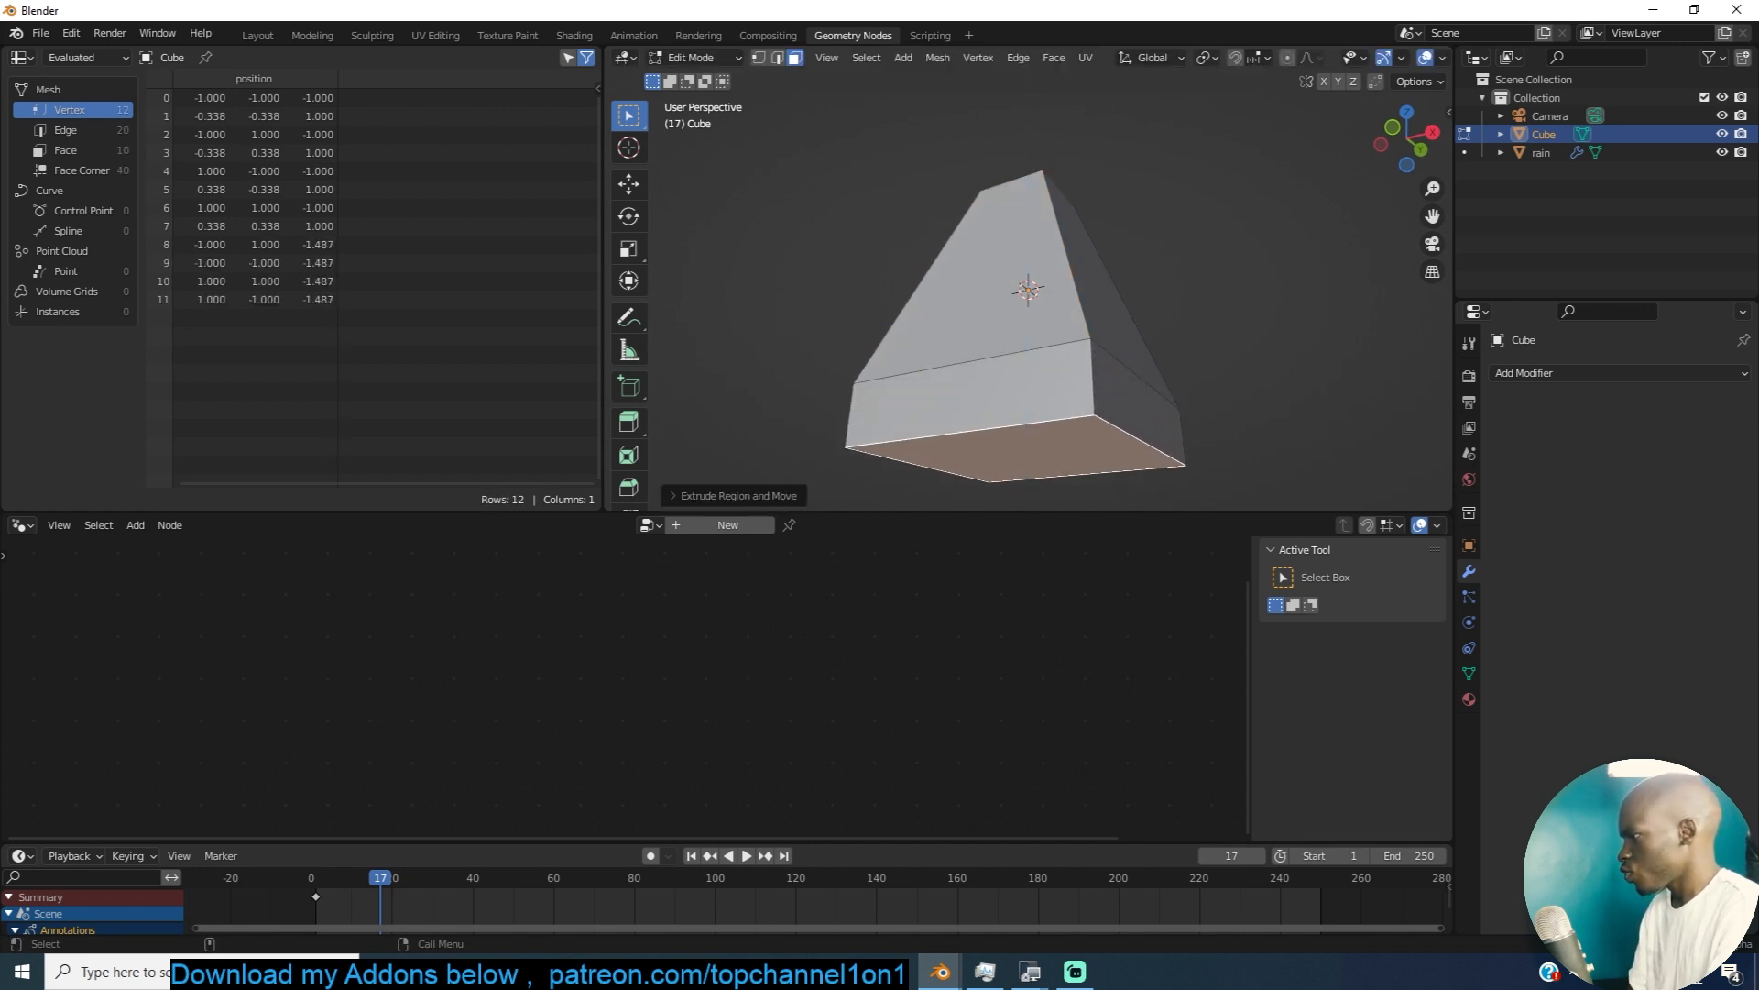
Step: Scale the extruded bottom face down to about 0.32 and return to Object Mode
{"action": "key", "text": "s"}
{"action": "left_click", "coordinate": [1106, 378]}
{"action": "key", "text": "a"}
{"action": "key", "text": "a"}
{"action": "key", "text": "Tab"}
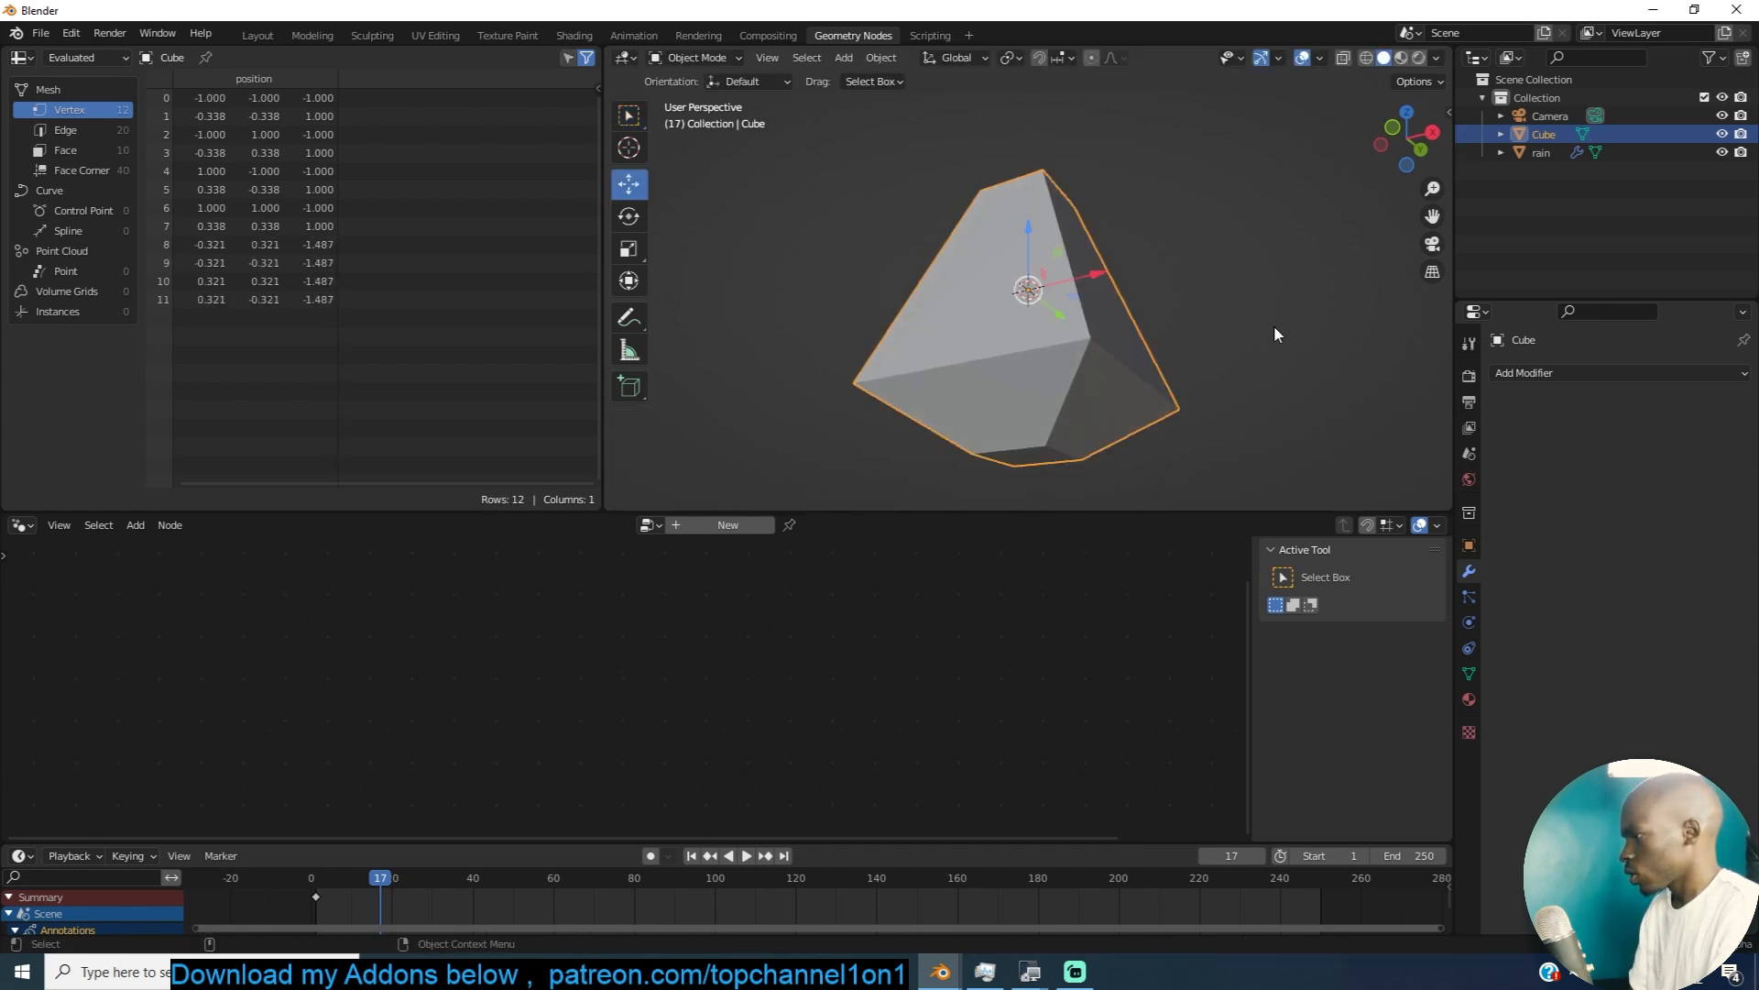
Step: Stretch the cube into a taller shape and raise it vertically until its bottom end rests at the 3D cursor
{"action": "key", "text": "s"}
{"action": "left_click", "coordinate": [1367, 137]}
{"action": "key", "text": "KP_1"}
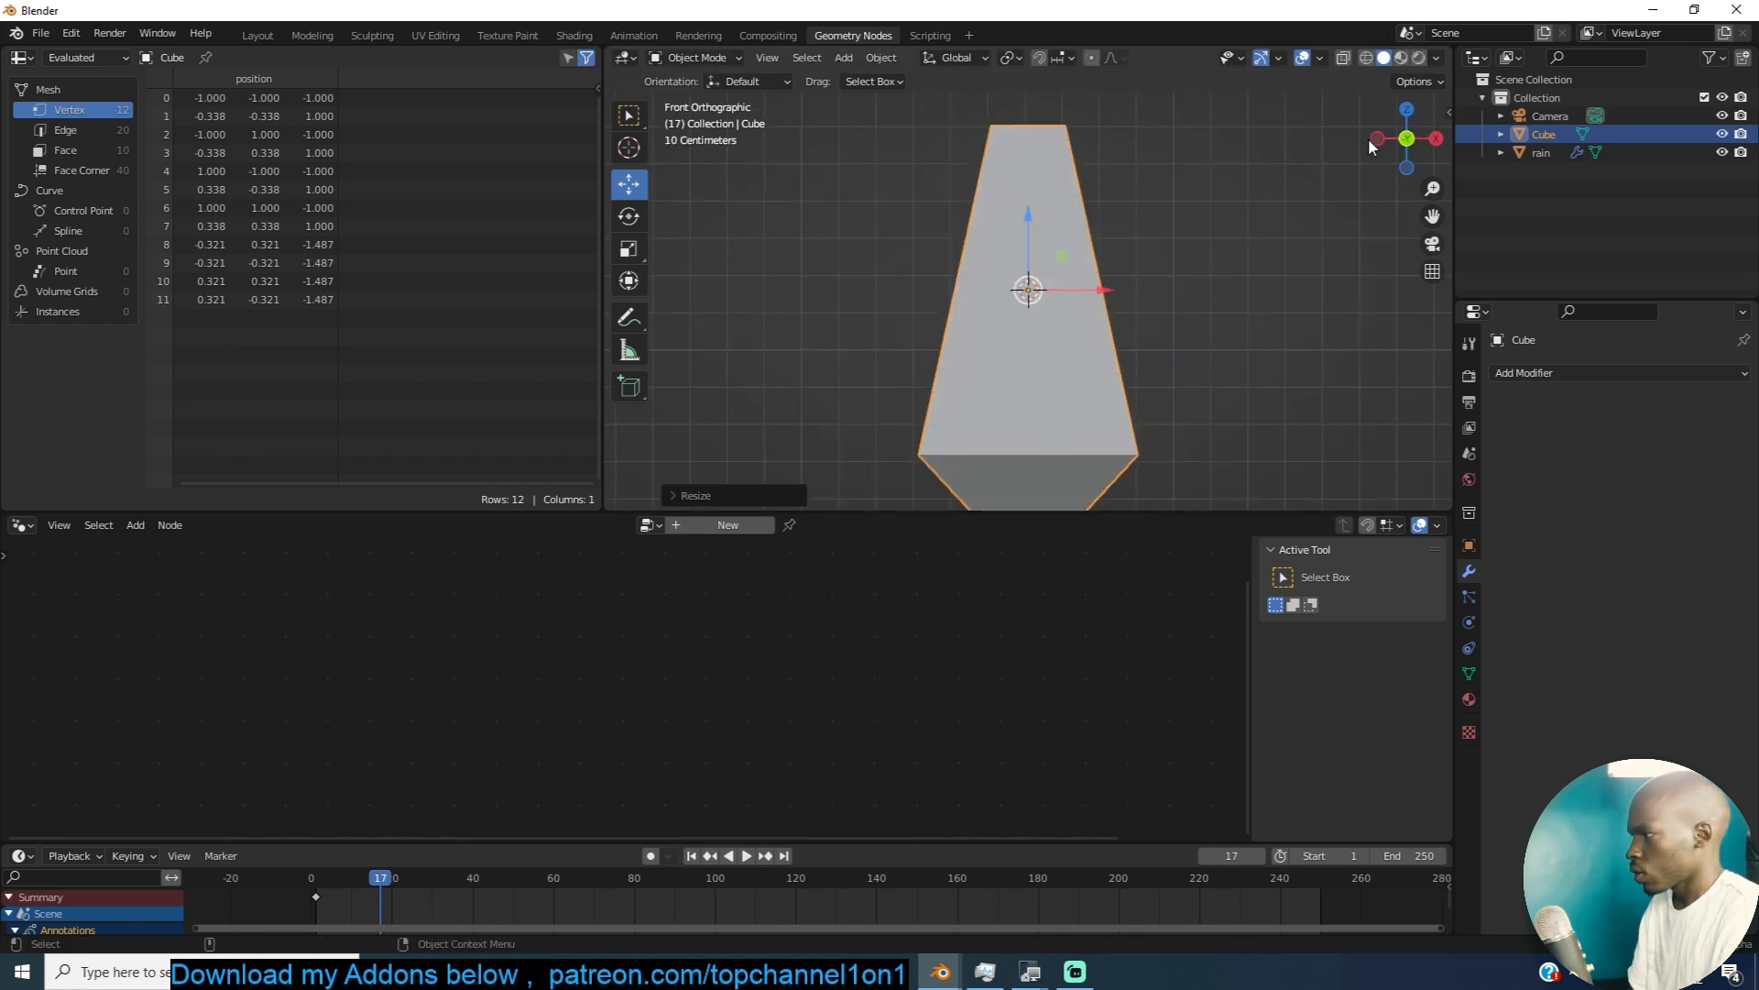
{"action": "scroll", "coordinate": [1367, 138], "scroll_direction": "down", "scroll_amount": 4}
{"action": "key", "text": "g"}
{"action": "key", "text": "z"}
{"action": "left_click", "coordinate": [1321, 134]}
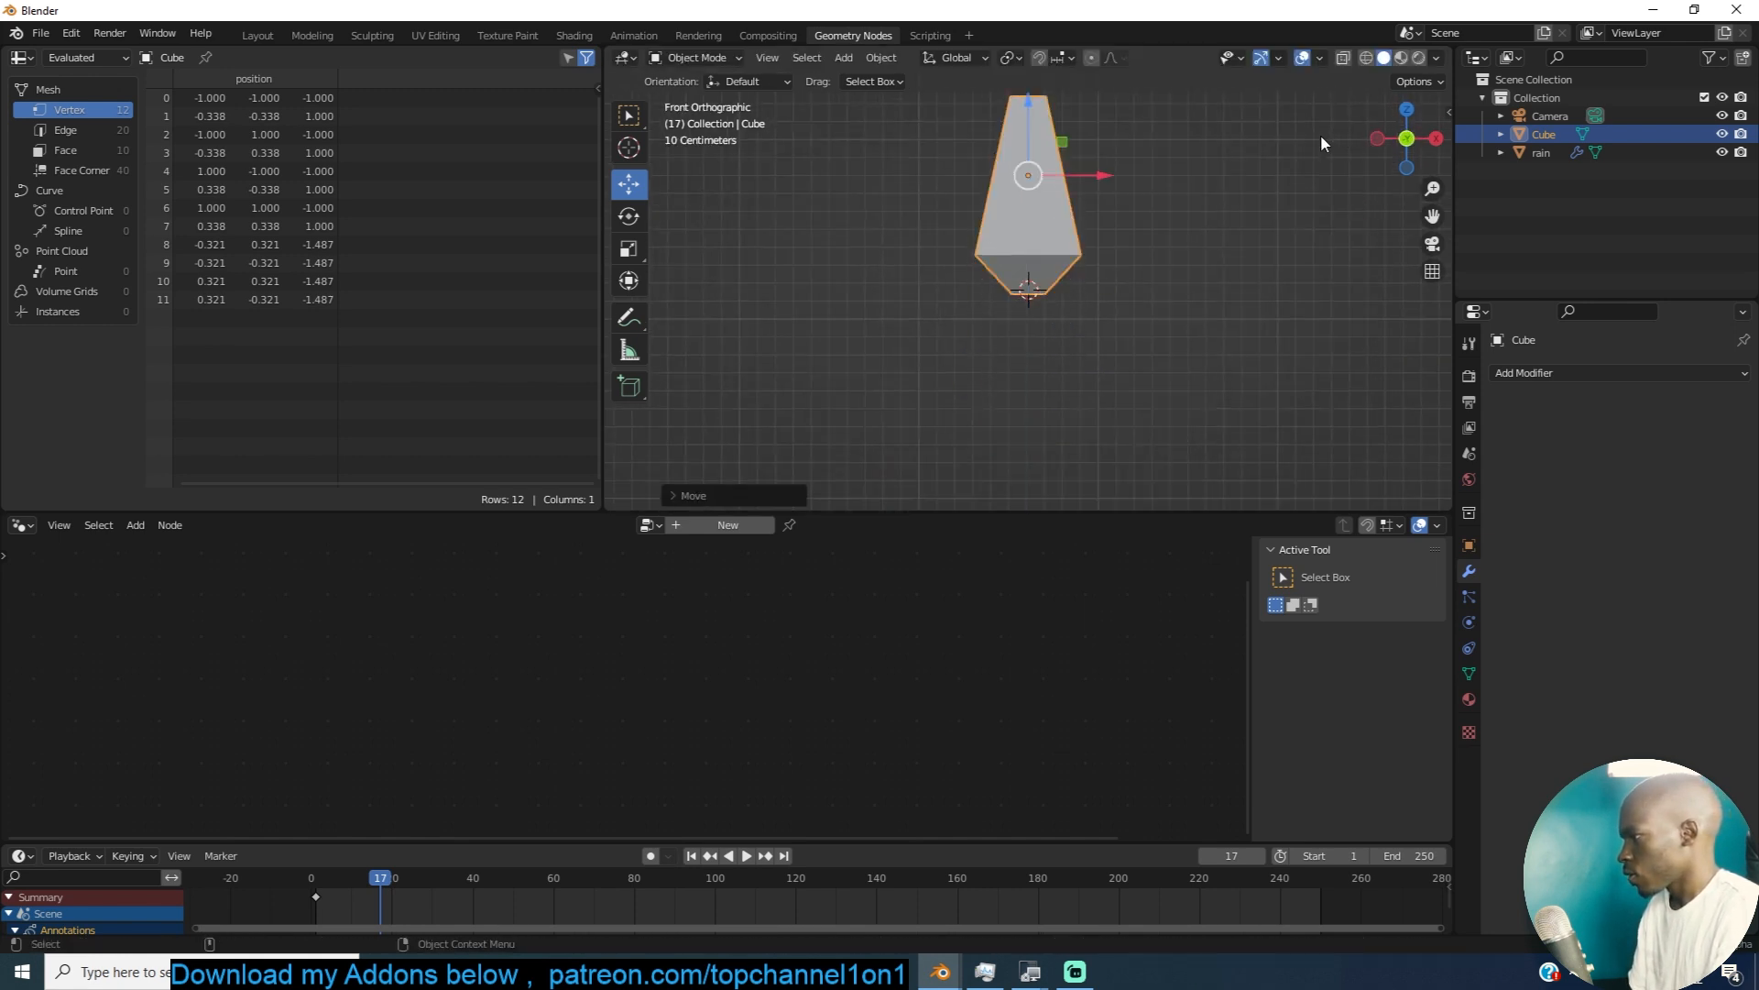
Step: Narrow the stretched cube horizontally to a slim drop shape and shade it smooth
{"action": "key", "text": "s"}
{"action": "key", "text": "x"}
{"action": "left_click", "coordinate": [1122, 174]}
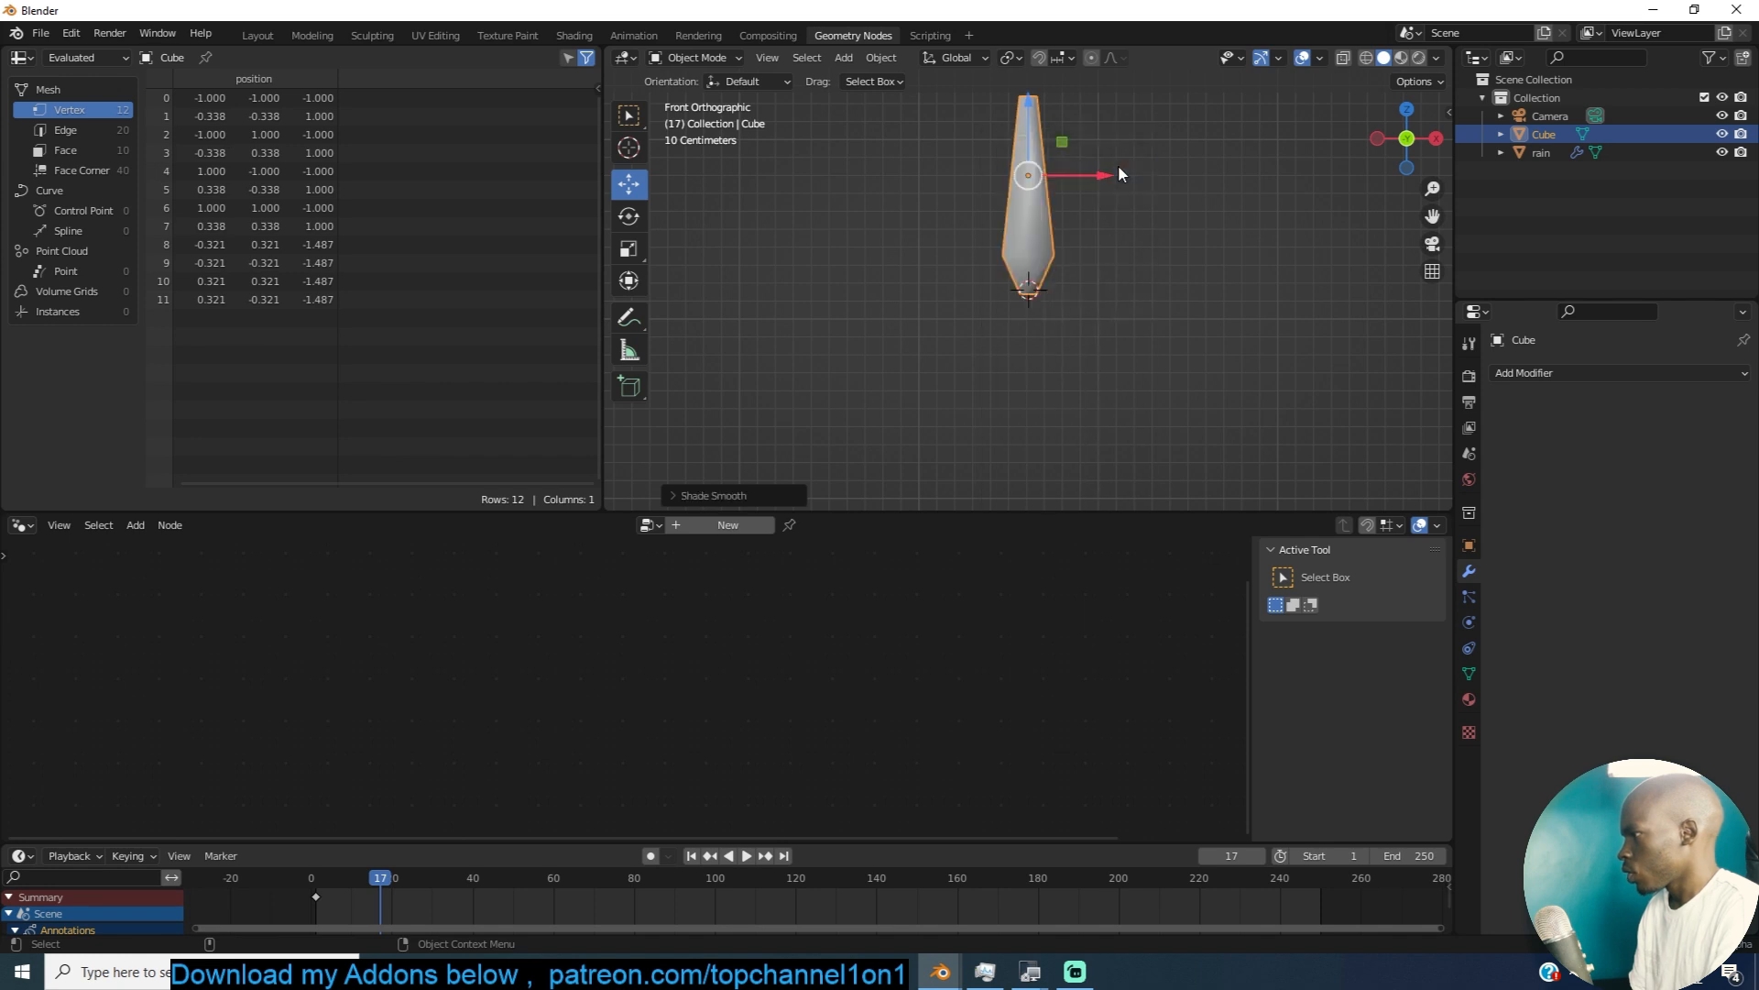
Step: Scale the cube's top face down to about 0.07 to make a pointed tip, leaving Edit Mode when done
{"action": "middle_click_drag", "start_coordinate": [1120, 163], "coordinate": [1137, 381]}
{"action": "key", "text": "Tab"}
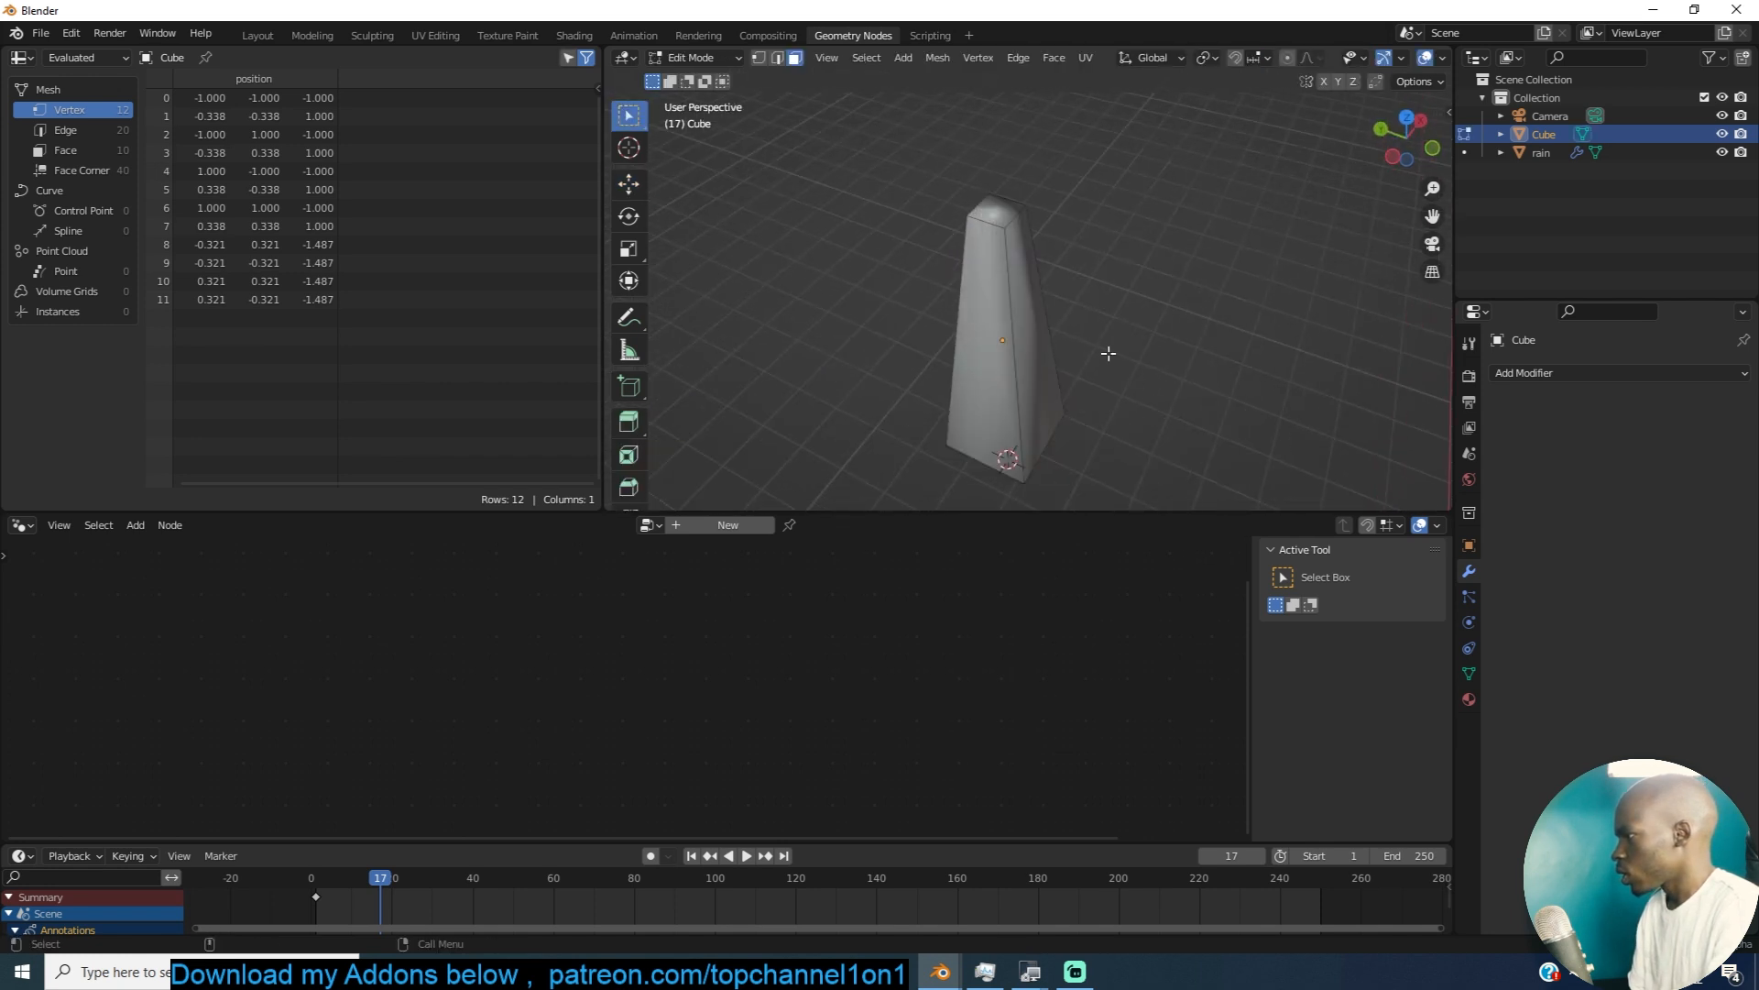
{"action": "key", "text": "s"}
{"action": "left_click", "coordinate": [1109, 227]}
{"action": "key", "text": "Tab"}
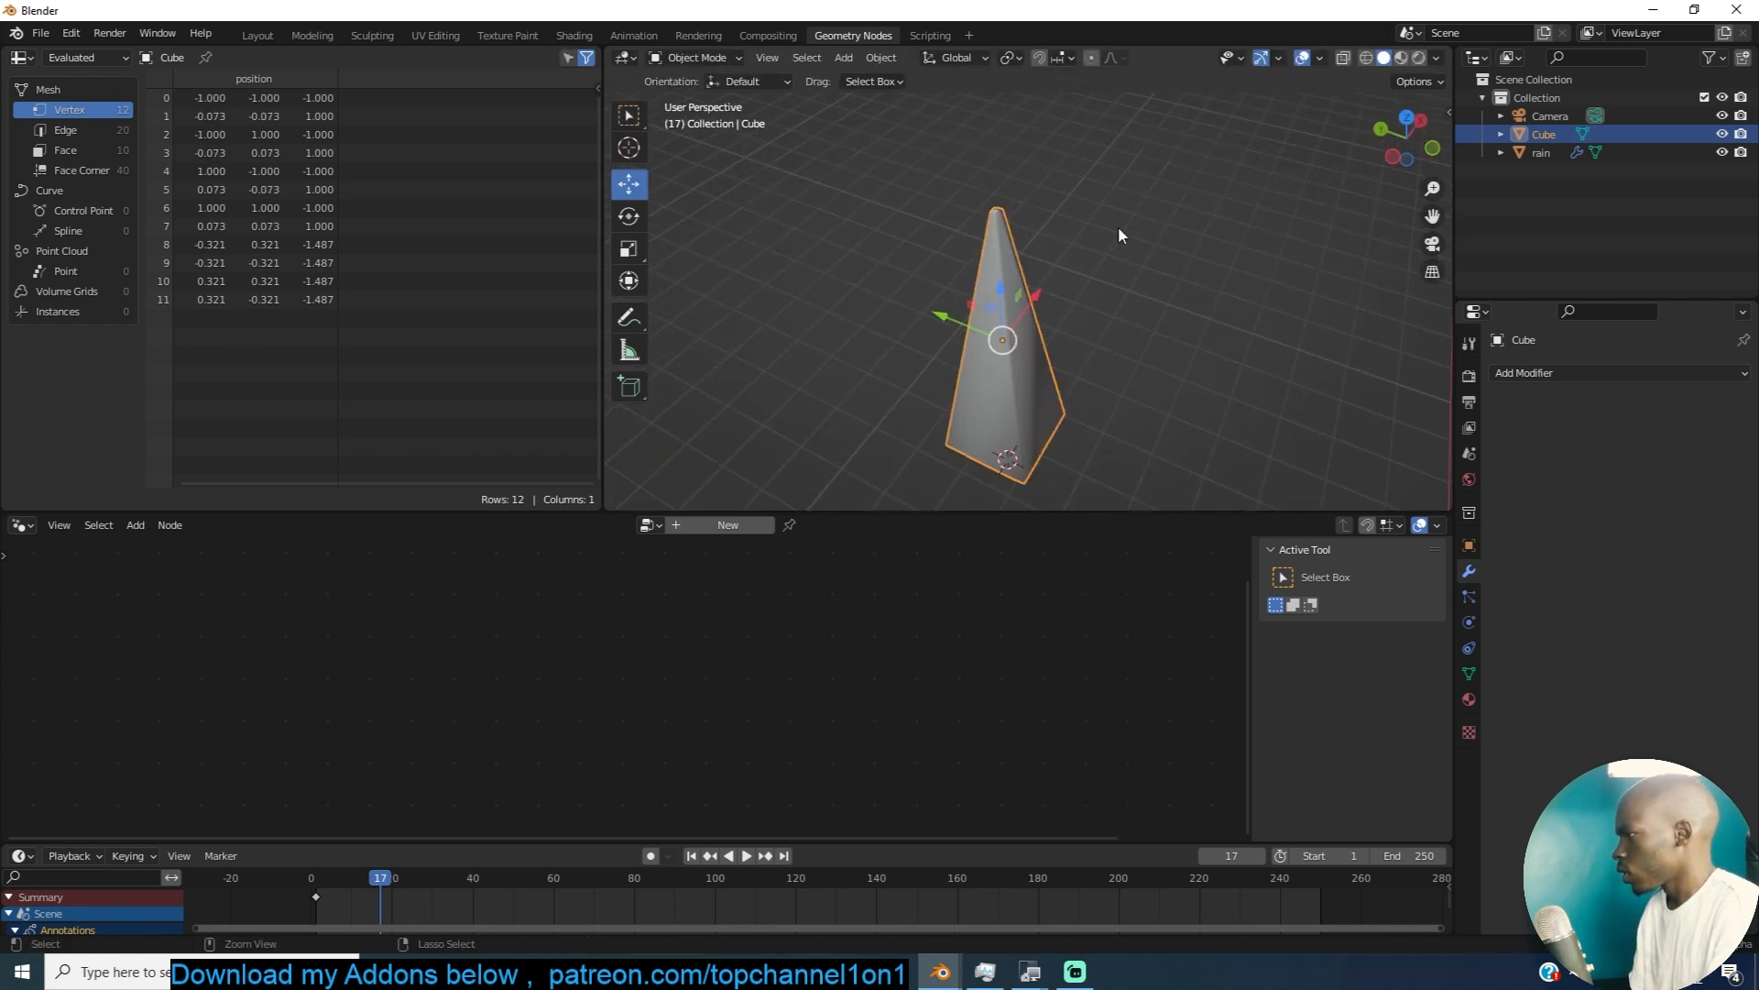
Step: Add a level 2 Subdivision modifier to the cube and apply it
{"action": "key", "text": "ctrl+2"}
{"action": "middle_click_drag", "start_coordinate": [1103, 250], "coordinate": [1107, 262]}
{"action": "key", "text": "ctrl+a"}
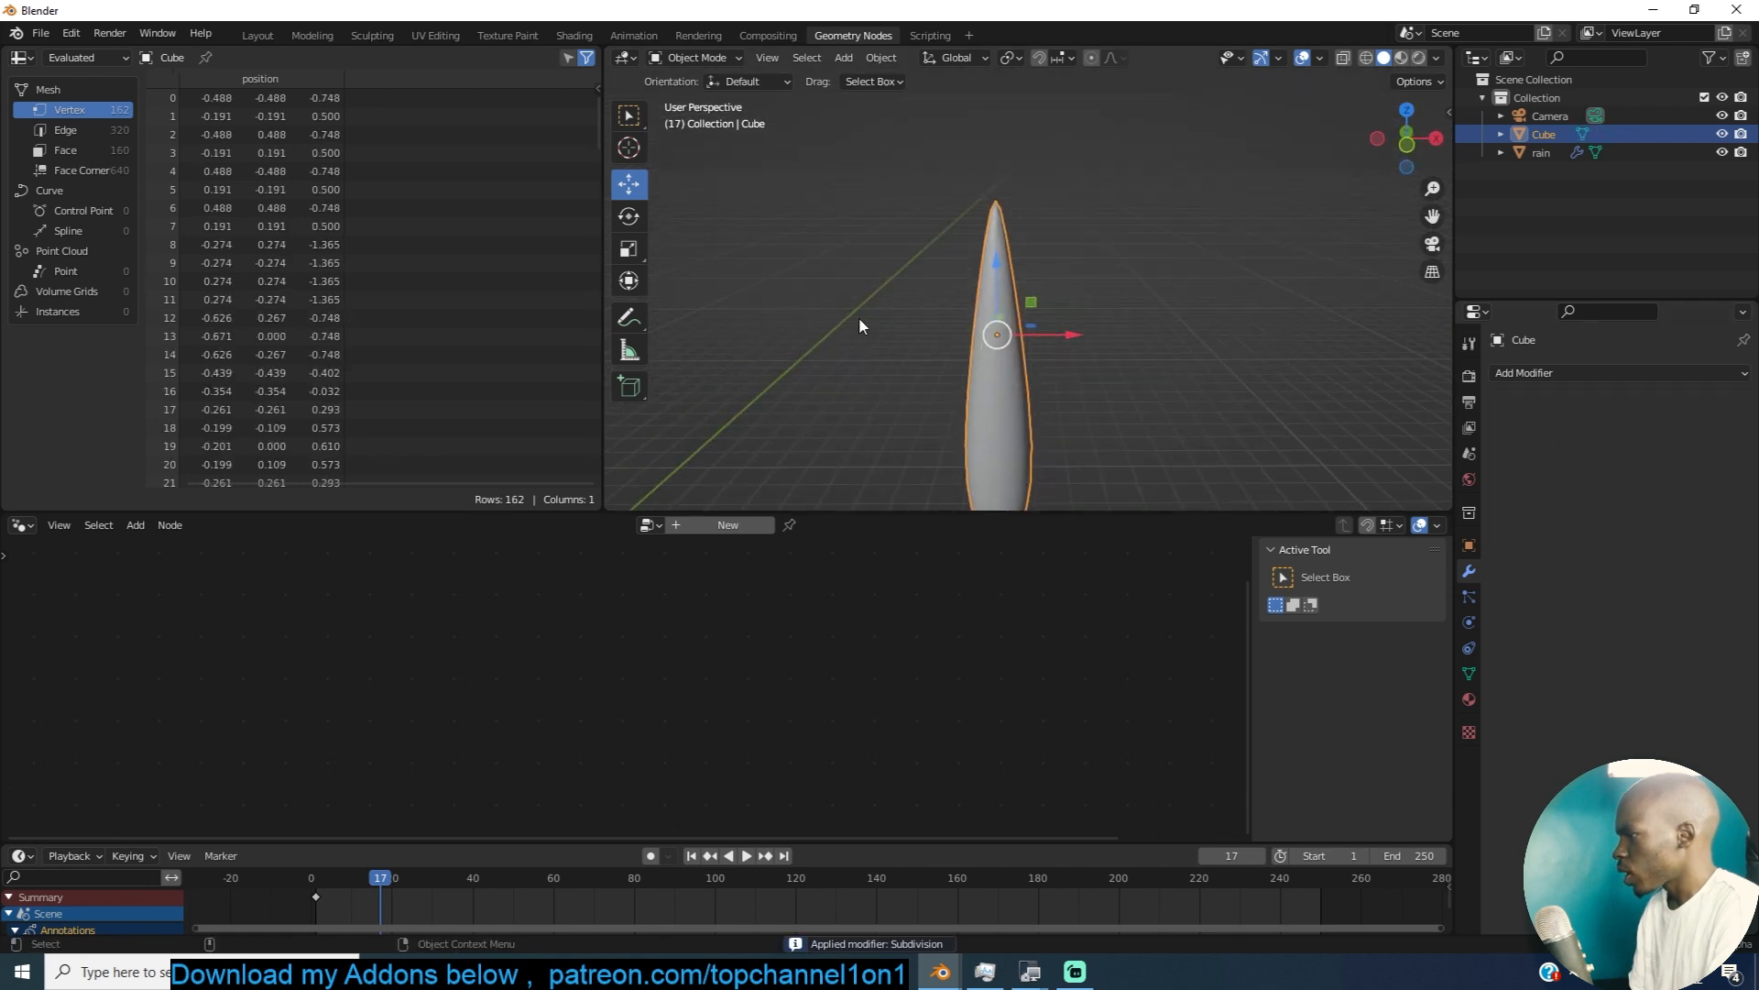
Step: Add a Decimate modifier to the cube, lower its ratio to thin out the mesh, and apply it
{"action": "middle_click_drag", "start_coordinate": [995, 348], "coordinate": [1038, 290], "text": "shift"}
{"action": "left_click", "coordinate": [1558, 373]}
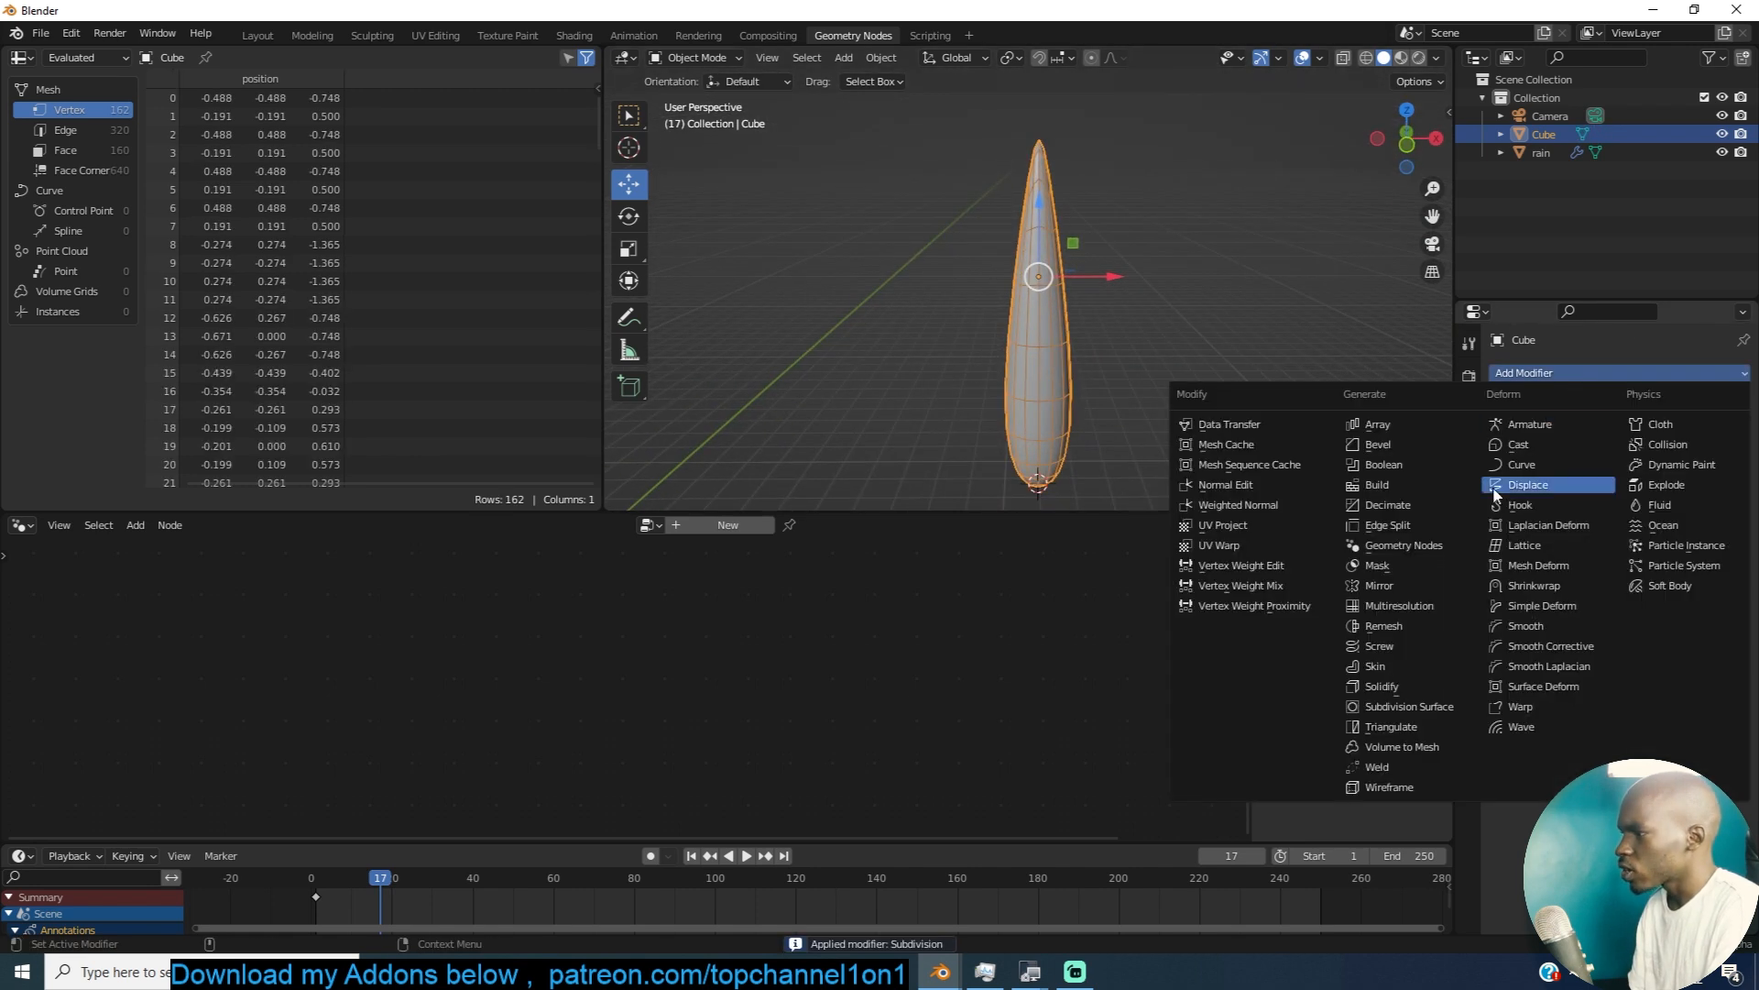
{"action": "left_click", "coordinate": [1354, 505]}
{"action": "left_click_drag", "start_coordinate": [1695, 453], "coordinate": [1627, 452]}
{"action": "key", "text": "ctrl+a"}
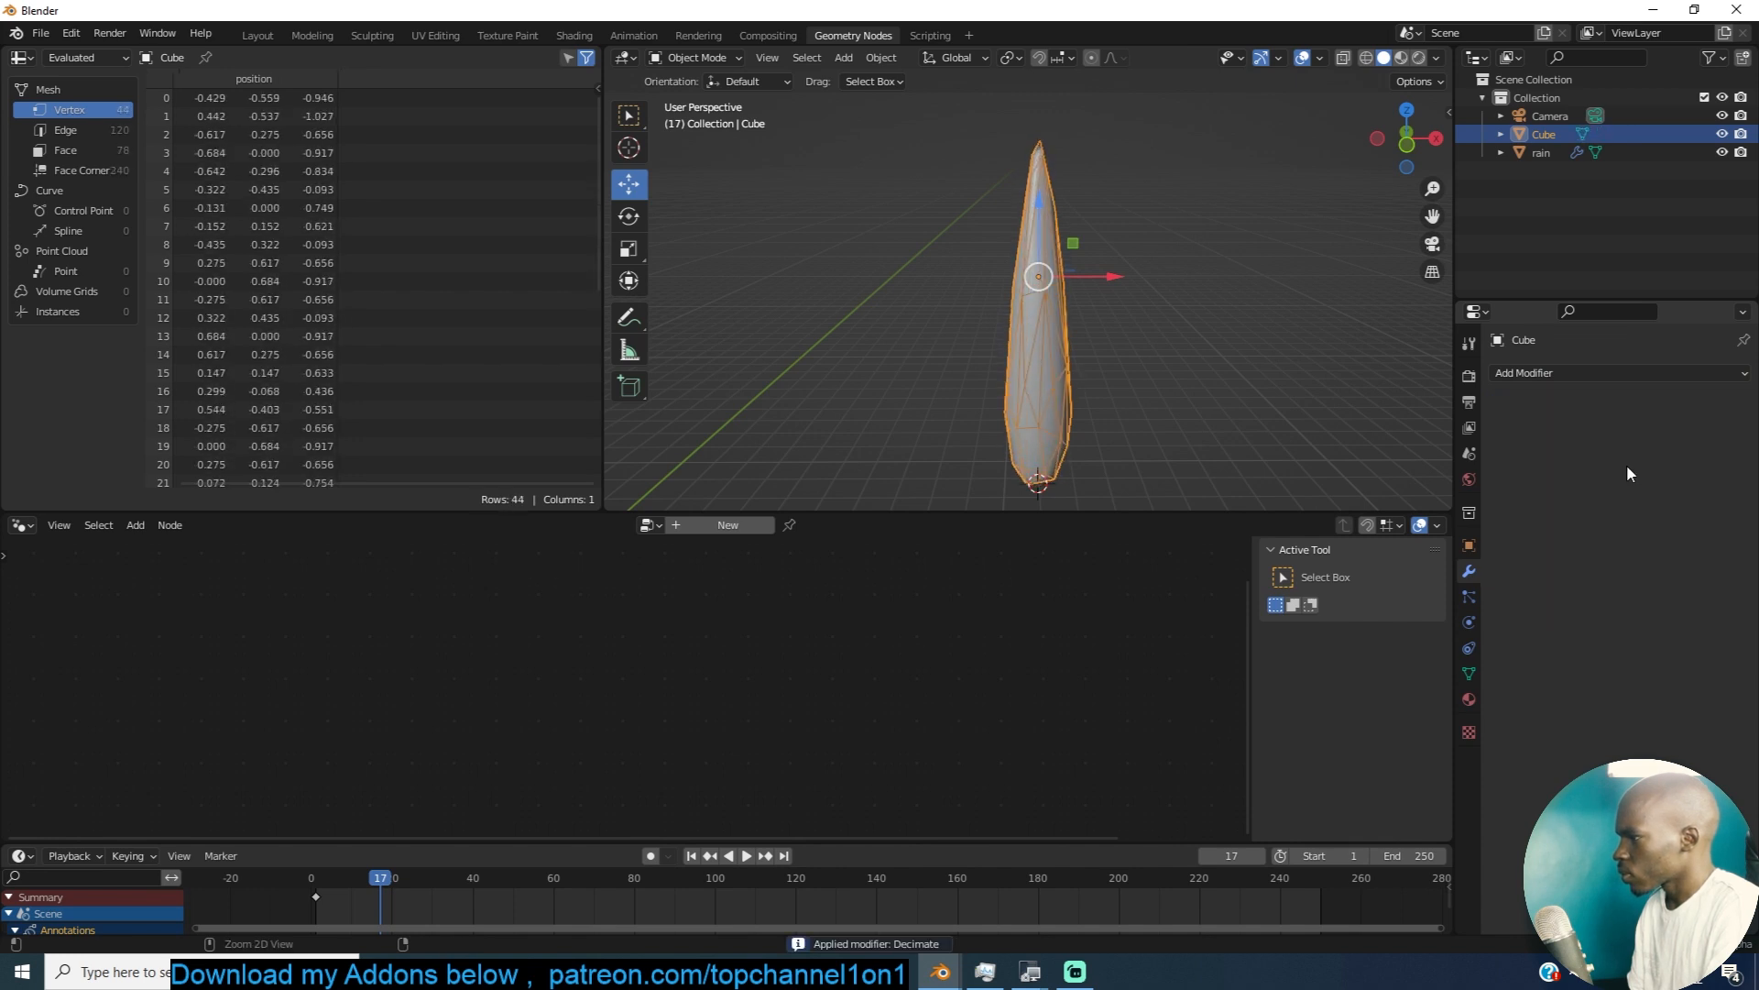
Step: Set the decimated mesh to smooth shading
{"action": "middle_click_drag", "start_coordinate": [1136, 362], "coordinate": [1045, 344]}
{"action": "right_click", "coordinate": [1044, 343]}
{"action": "left_click", "coordinate": [1045, 343]}
{"action": "right_click", "coordinate": [1114, 346]}
{"action": "left_click", "coordinate": [1116, 350]}
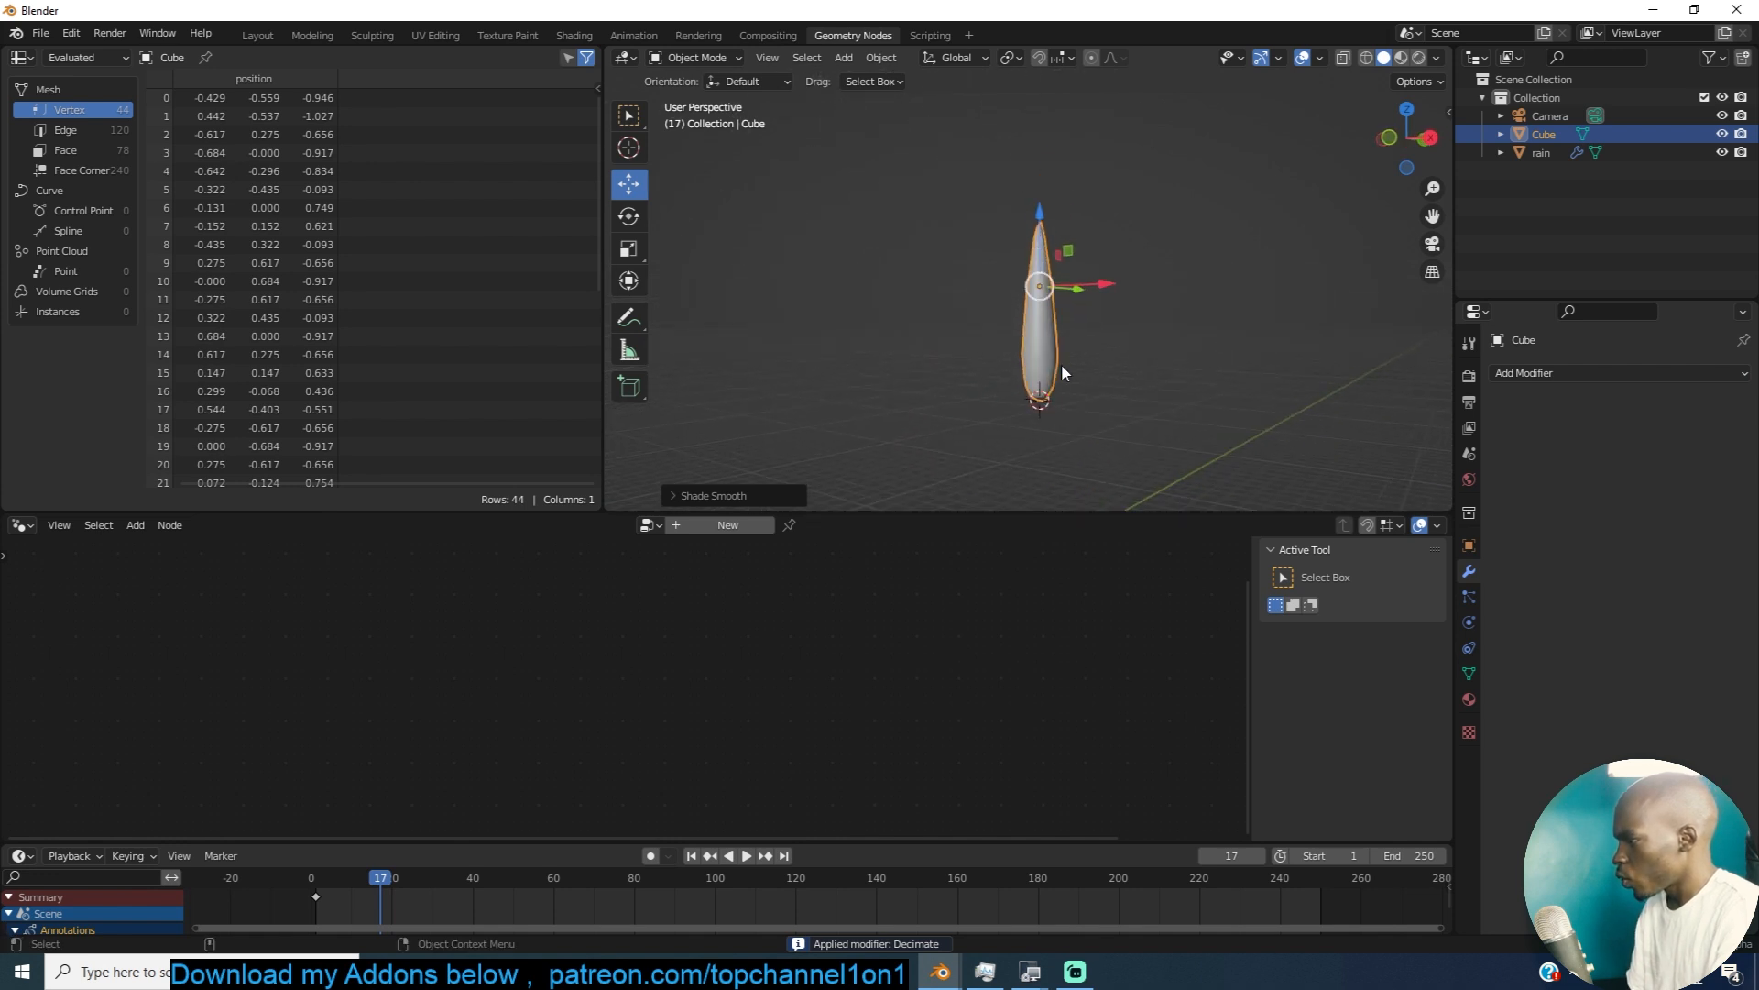
Step: Move the whole mesh up about 0.62 m along Z in Edit Mode so it sits above its origin
{"action": "key", "text": "Tab"}
{"action": "scroll", "coordinate": [1061, 373], "scroll_direction": "down", "scroll_amount": 3}
{"action": "key", "text": "g"}
{"action": "key", "text": "z"}
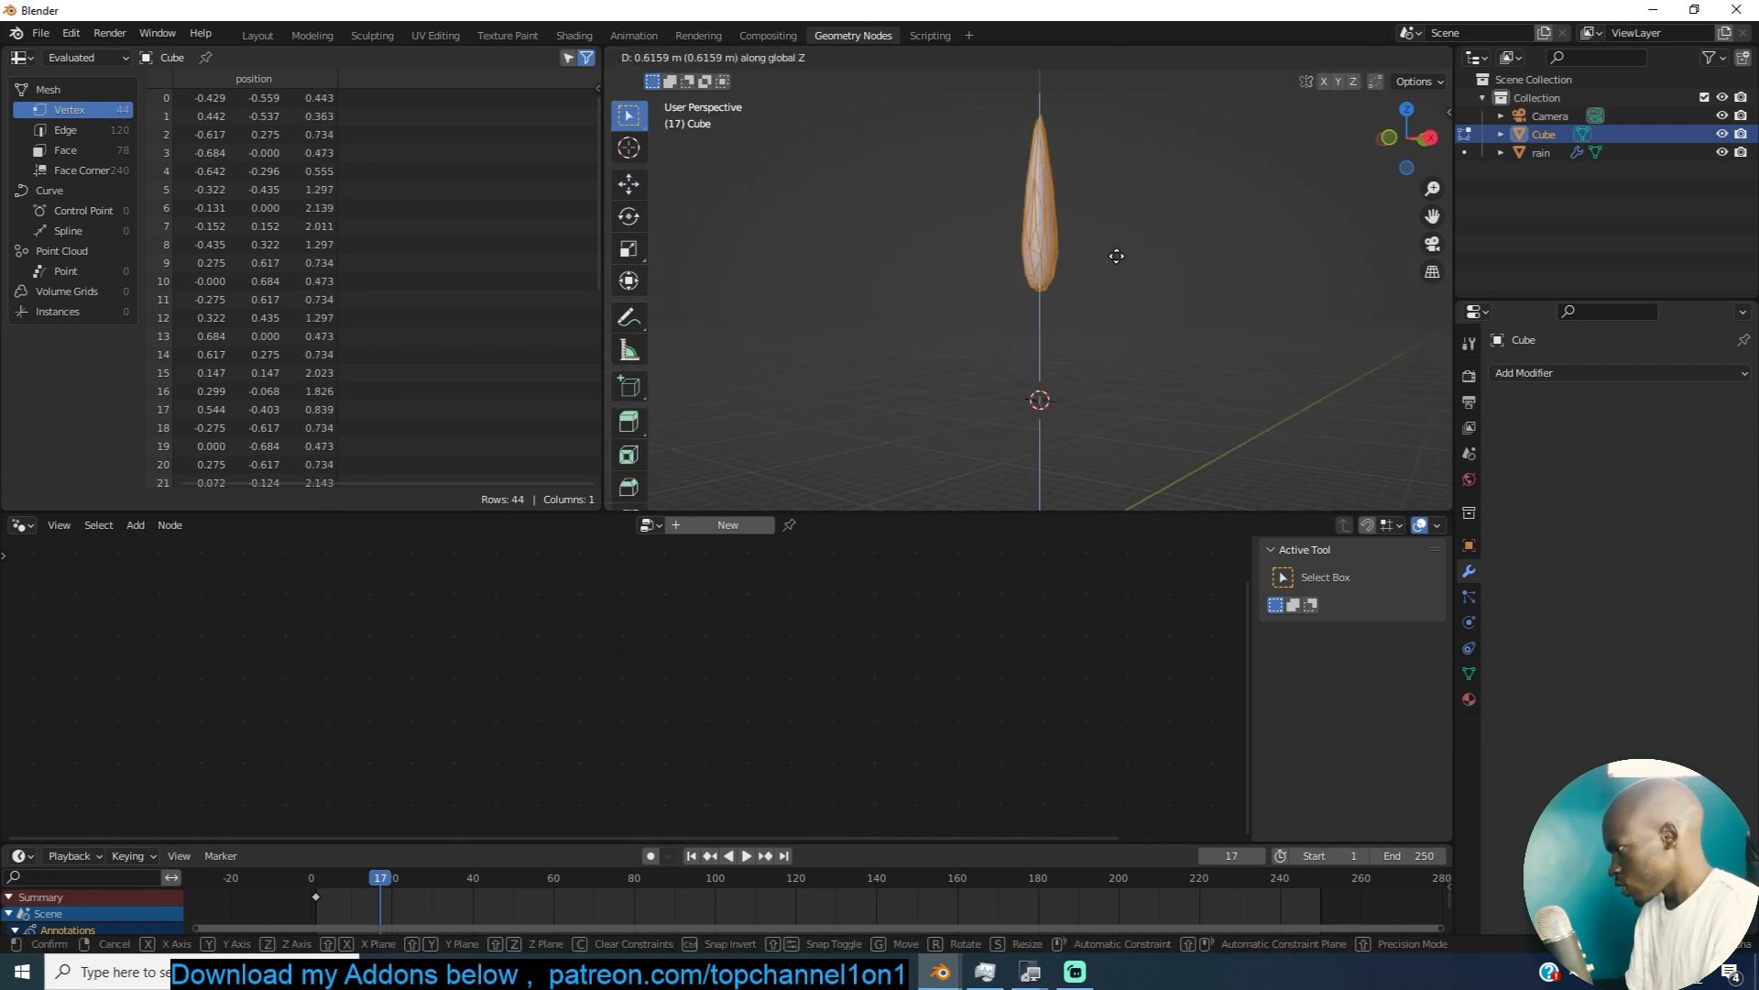
{"action": "left_click", "coordinate": [1114, 257]}
{"action": "key", "text": "Tab"}
Step: Select the modelled raindrop beside the rain points and rename it "drop"
{"action": "scroll", "coordinate": [1085, 318], "scroll_direction": "down", "scroll_amount": 4}
{"action": "mouse_move", "coordinate": [1085, 318]}
{"action": "middle_mouse_down"}
{"action": "mouse_move", "coordinate": [872, 359]}
{"action": "mouse_move", "coordinate": [1063, 333]}
{"action": "middle_mouse_up"}
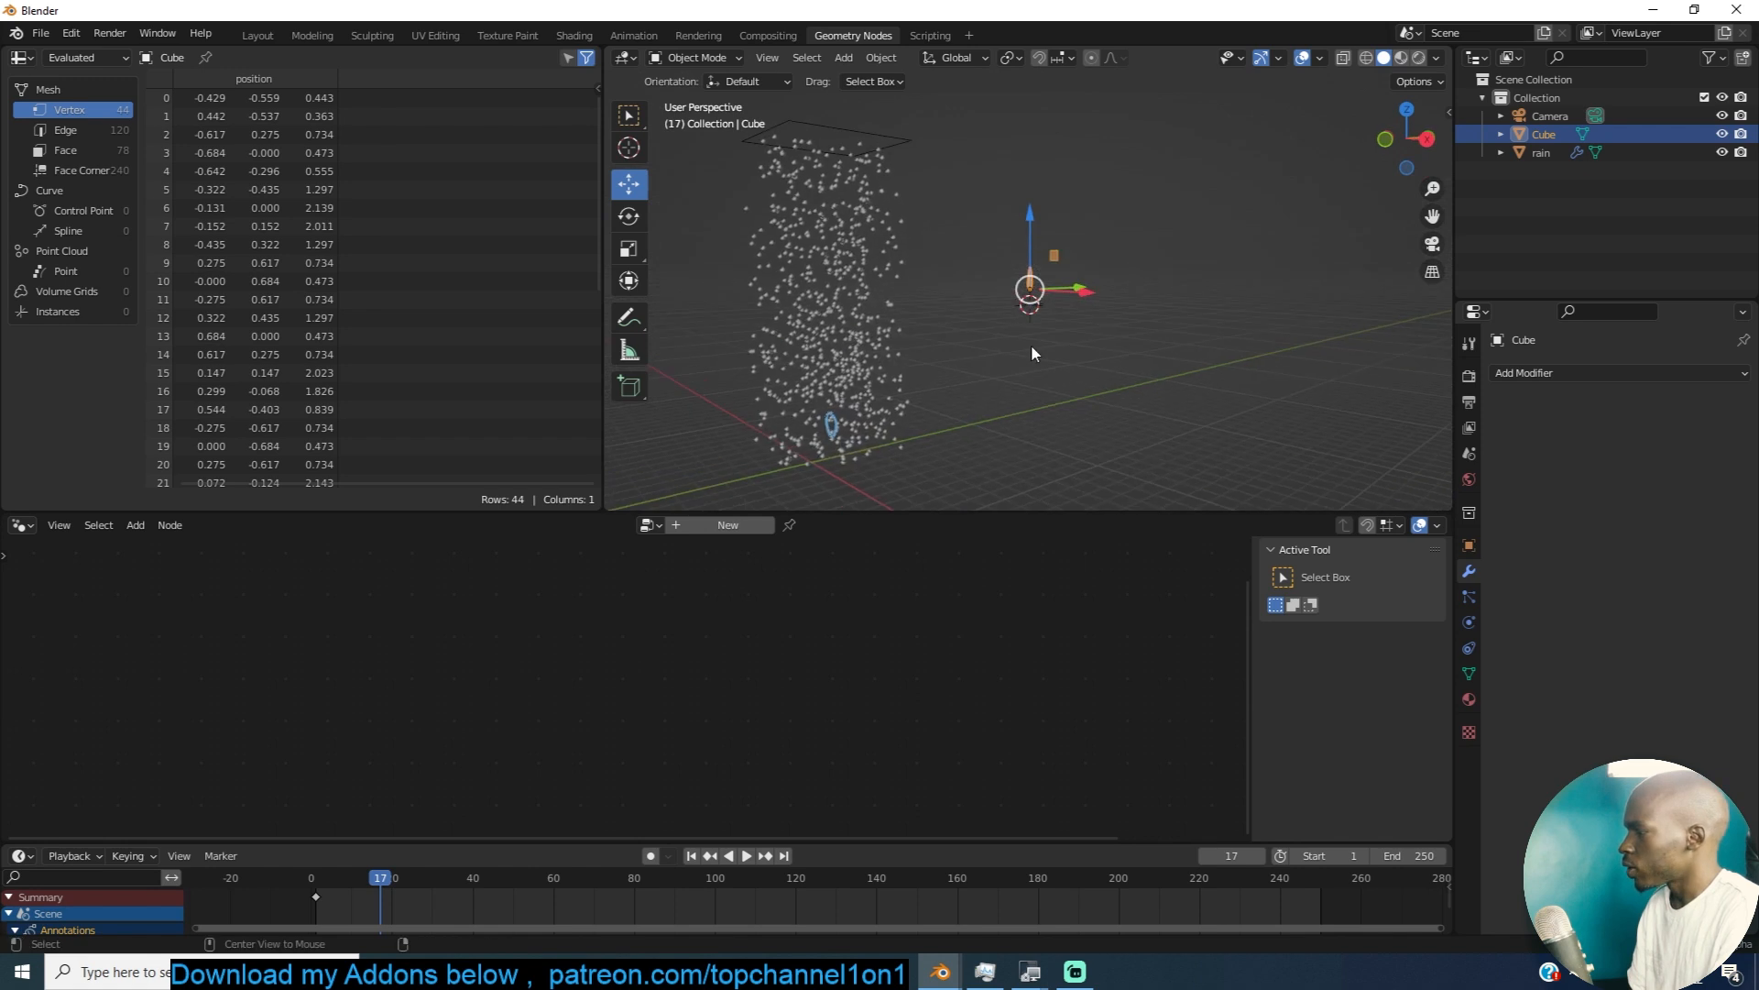
{"action": "left_click", "coordinate": [1063, 334]}
{"action": "middle_click_drag", "start_coordinate": [939, 345], "coordinate": [988, 349], "text": "shift"}
{"action": "scroll", "coordinate": [861, 332], "scroll_direction": "up", "scroll_amount": 2}
{"action": "left_click", "coordinate": [856, 333]}
{"action": "left_click", "coordinate": [1124, 254]}
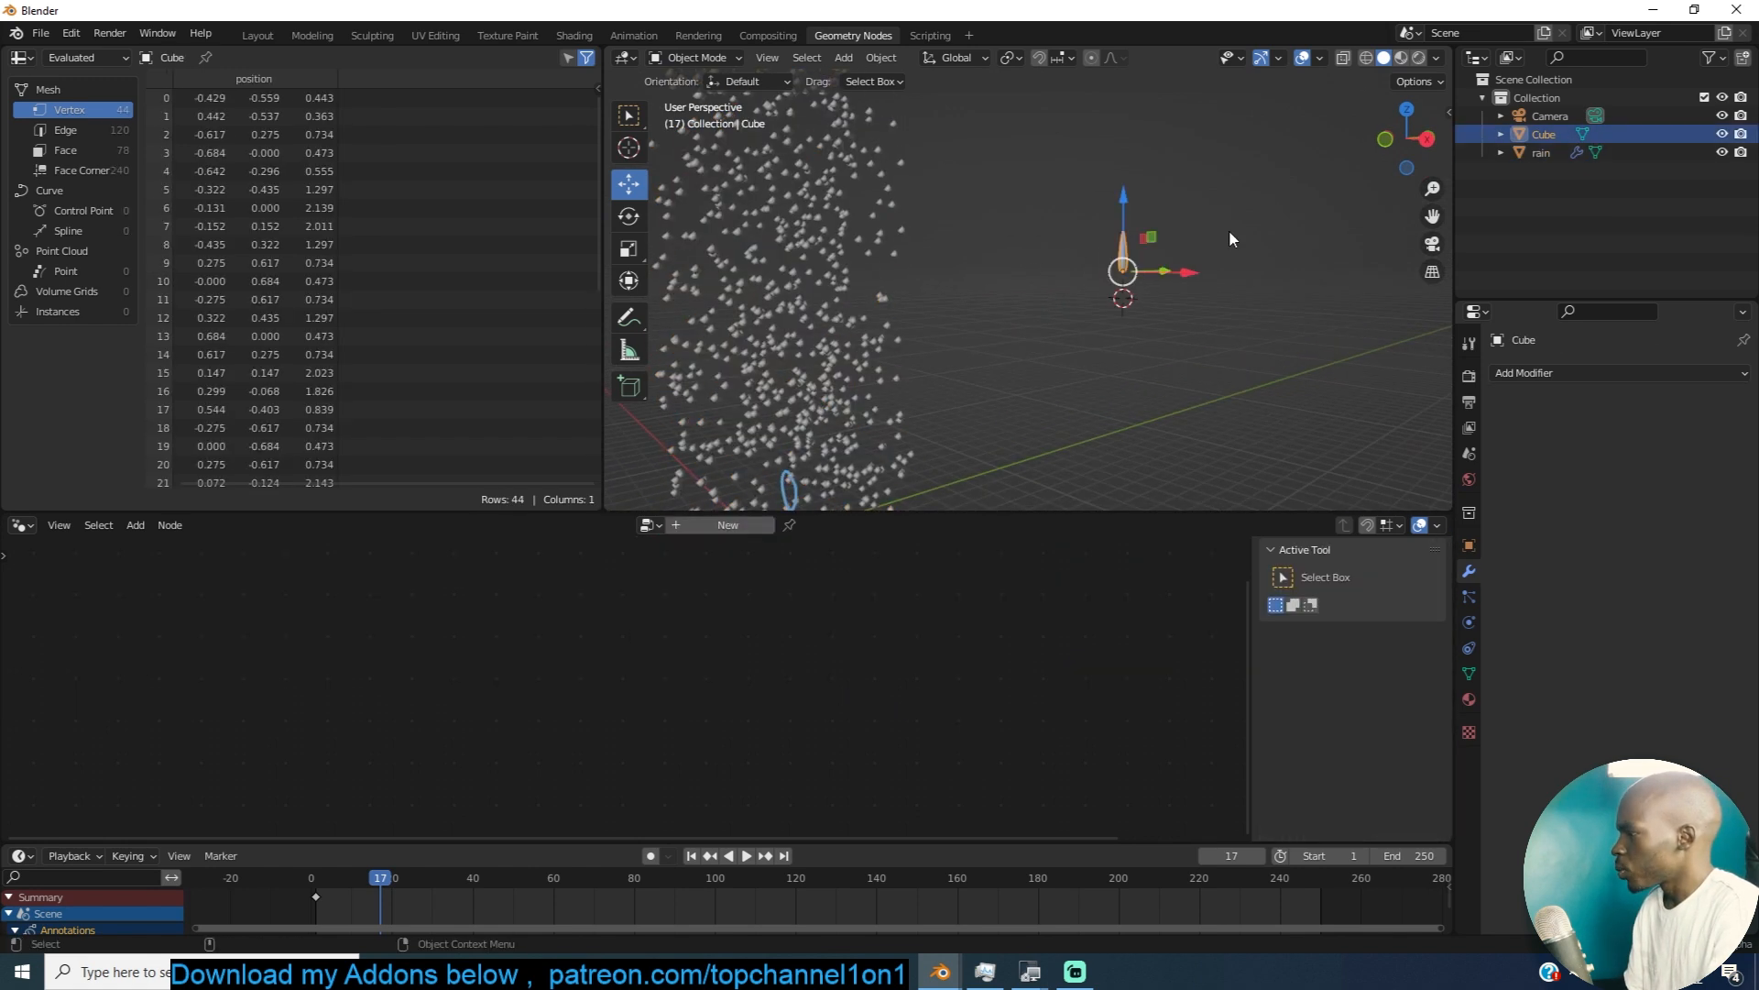
{"action": "double_click", "coordinate": [1554, 140]}
{"action": "type", "text": "cl"}
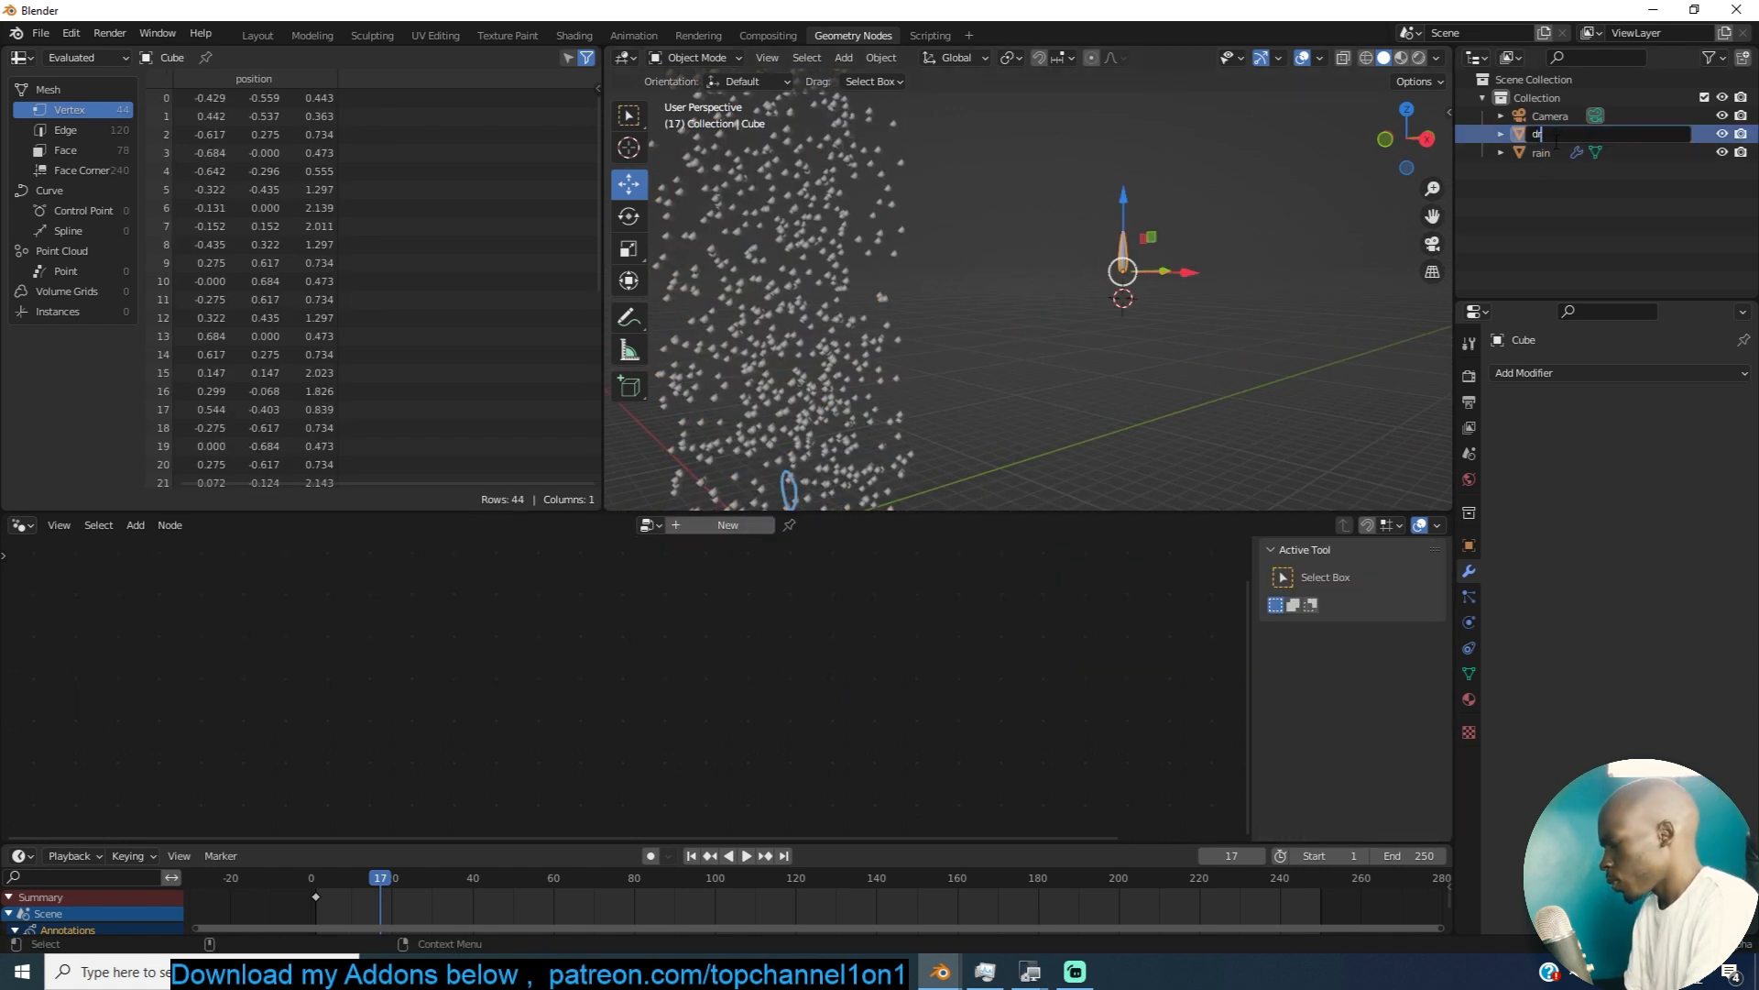
Step: Select the rain object and rearrange the last nodes of its tree to make room before the Group Output
{"action": "left_click", "coordinate": [1544, 152]}
{"action": "scroll", "coordinate": [940, 790], "scroll_direction": "down", "scroll_amount": 3}
{"action": "scroll", "coordinate": [1013, 599], "scroll_direction": "up", "scroll_amount": 8}
{"action": "middle_click_drag", "start_coordinate": [859, 664], "coordinate": [657, 652]}
{"action": "left_click_drag", "start_coordinate": [882, 585], "coordinate": [665, 642]}
{"action": "key", "text": "g"}
{"action": "left_click", "coordinate": [990, 569]}
{"action": "left_click_drag", "start_coordinate": [559, 675], "coordinate": [548, 726]}
{"action": "middle_click_drag", "start_coordinate": [744, 722], "coordinate": [728, 663]}
Step: Insert an Instance on Points node after the last Delete Geometry node
{"action": "key", "text": "shift+a"}
{"action": "left_click", "coordinate": [696, 482]}
{"action": "type", "text": "on poi"}
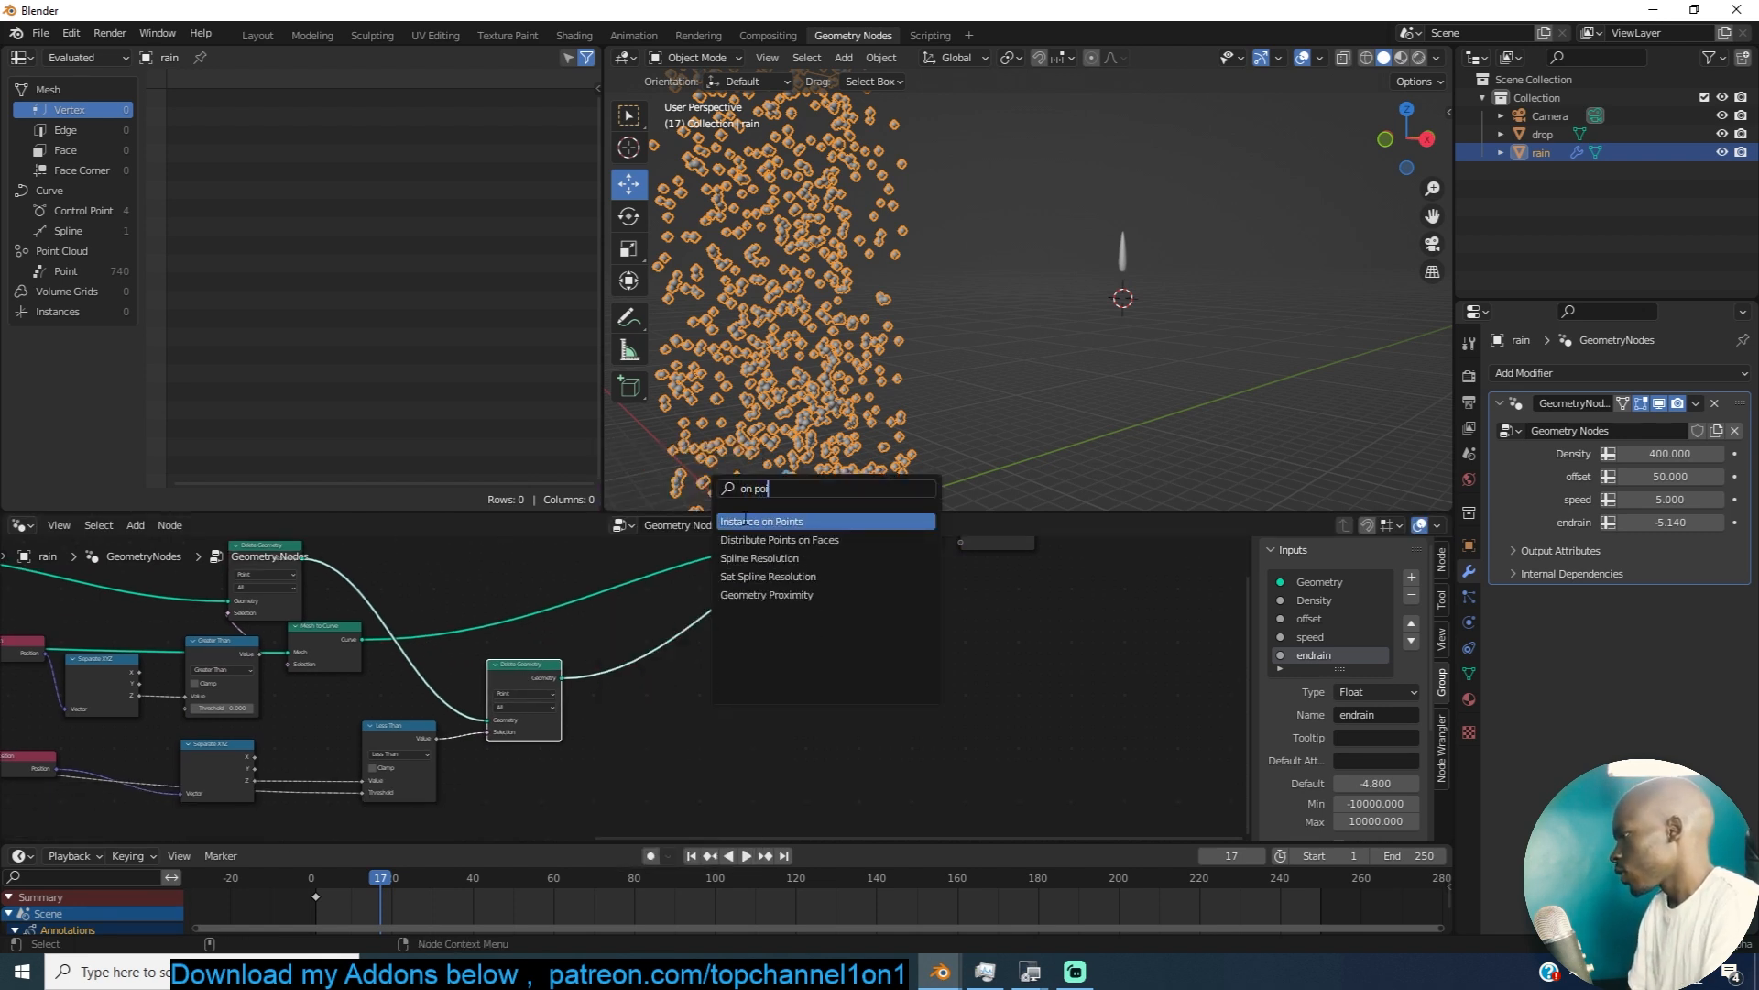
{"action": "key", "text": "Return"}
{"action": "left_click", "coordinate": [763, 624]}
Step: Bring the drop object into the rain node tree as an Object Info node and link its Geometry to the Instance input
{"action": "middle_click_drag", "start_coordinate": [600, 704], "coordinate": [723, 624]}
{"action": "left_click_drag", "start_coordinate": [1542, 135], "coordinate": [665, 728]}
{"action": "scroll", "coordinate": [674, 745], "scroll_direction": "up", "scroll_amount": 3}
{"action": "scroll", "coordinate": [702, 755], "scroll_direction": "down", "scroll_amount": 1}
{"action": "mouse_move", "coordinate": [685, 792]}
{"action": "left_mouse_down"}
{"action": "mouse_move", "coordinate": [807, 625]}
{"action": "mouse_move", "coordinate": [821, 557]}
{"action": "mouse_move", "coordinate": [808, 630]}
{"action": "mouse_move", "coordinate": [814, 613]}
{"action": "left_mouse_up"}
Step: Apply the drop object's rotation and scale
{"action": "left_click", "coordinate": [1122, 293]}
{"action": "key", "text": "ctrl+a"}
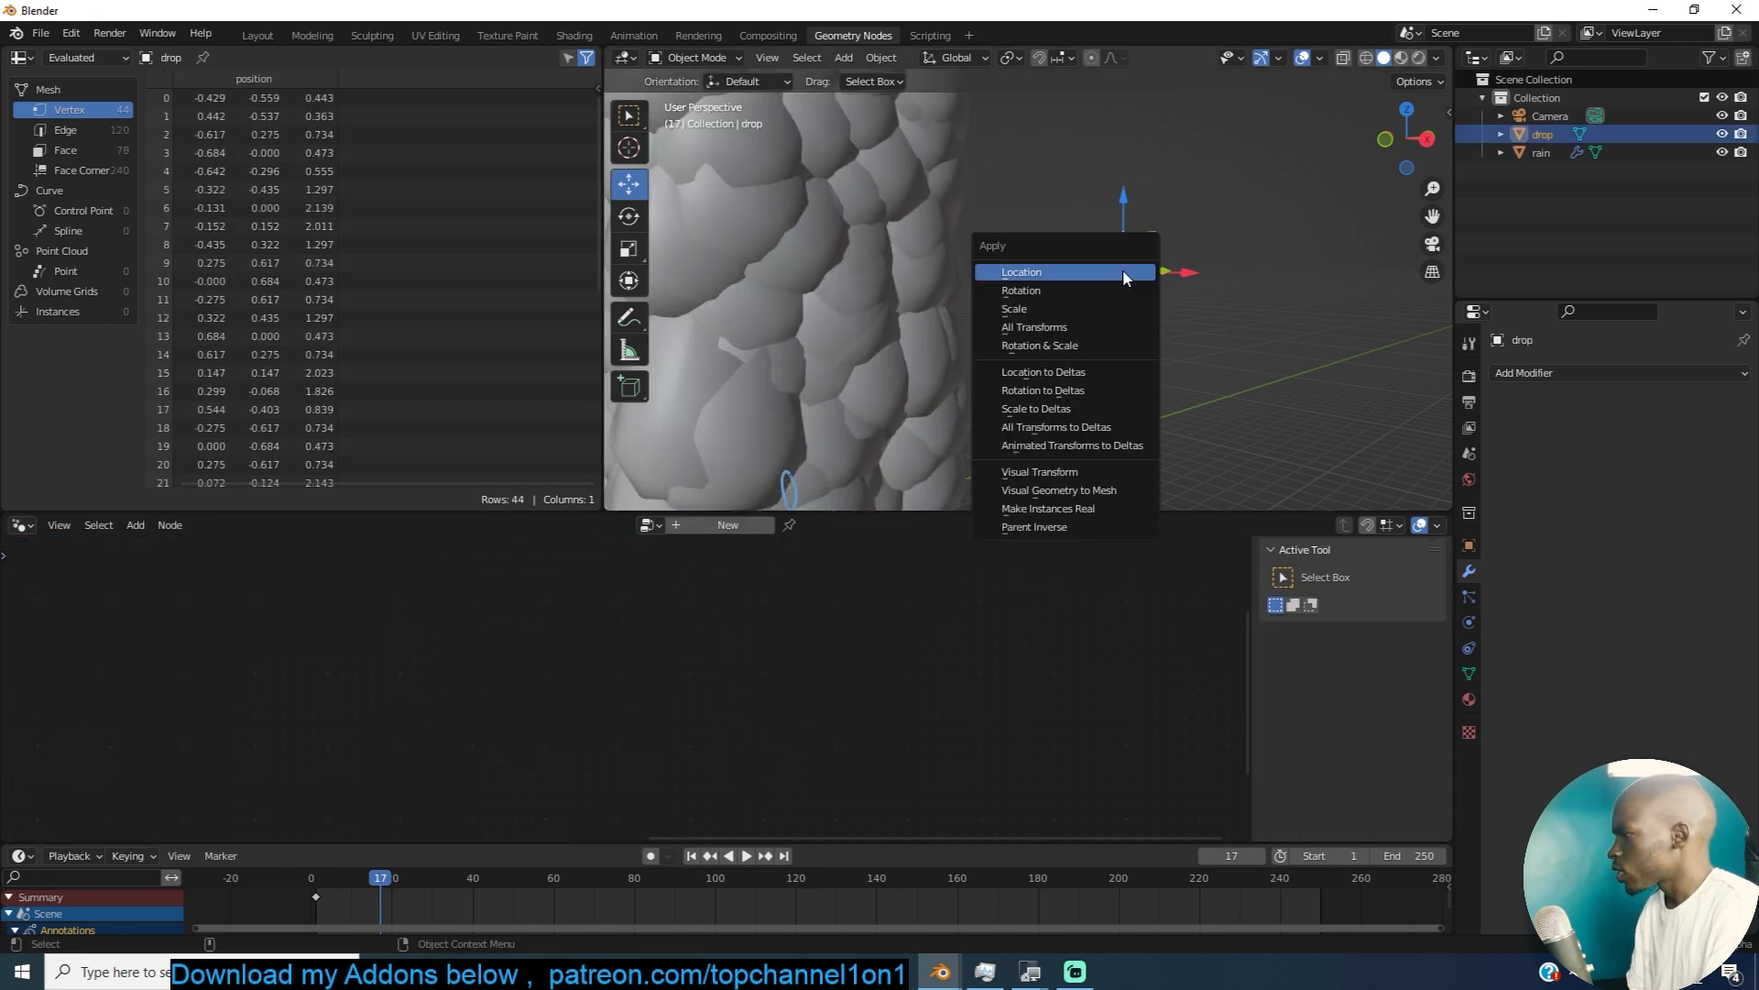
{"action": "left_click", "coordinate": [1114, 291]}
{"action": "key", "text": "ctrl+a"}
{"action": "left_click", "coordinate": [1103, 311]}
{"action": "left_click", "coordinate": [972, 364]}
{"action": "middle_click_drag", "start_coordinate": [968, 366], "coordinate": [814, 363]}
{"action": "scroll", "coordinate": [905, 355], "scroll_direction": "down", "scroll_amount": 4}
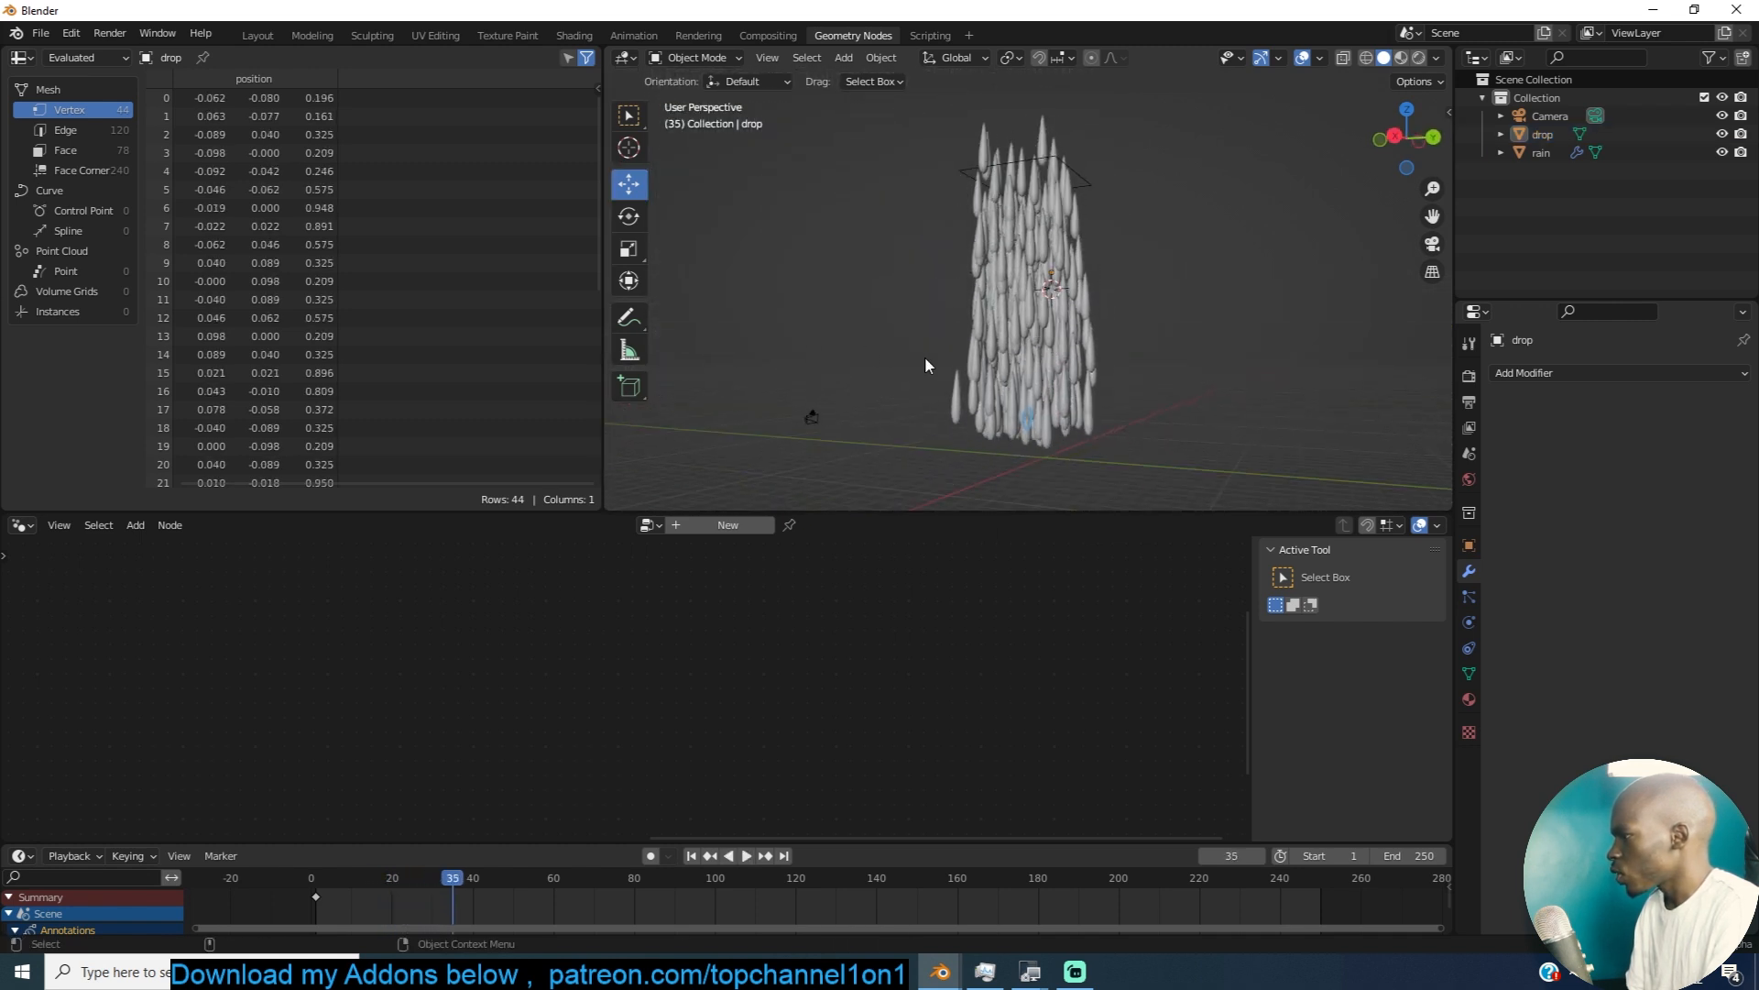
Step: Add a Random Value node to the rain node tree and link its Value to the Scale input of Instance on Points
{"action": "left_click", "coordinate": [999, 355]}
{"action": "scroll", "coordinate": [818, 789], "scroll_direction": "up", "scroll_amount": 3}
{"action": "middle_click_drag", "start_coordinate": [766, 782], "coordinate": [792, 688]}
{"action": "scroll", "coordinate": [935, 629], "scroll_direction": "up", "scroll_amount": 1}
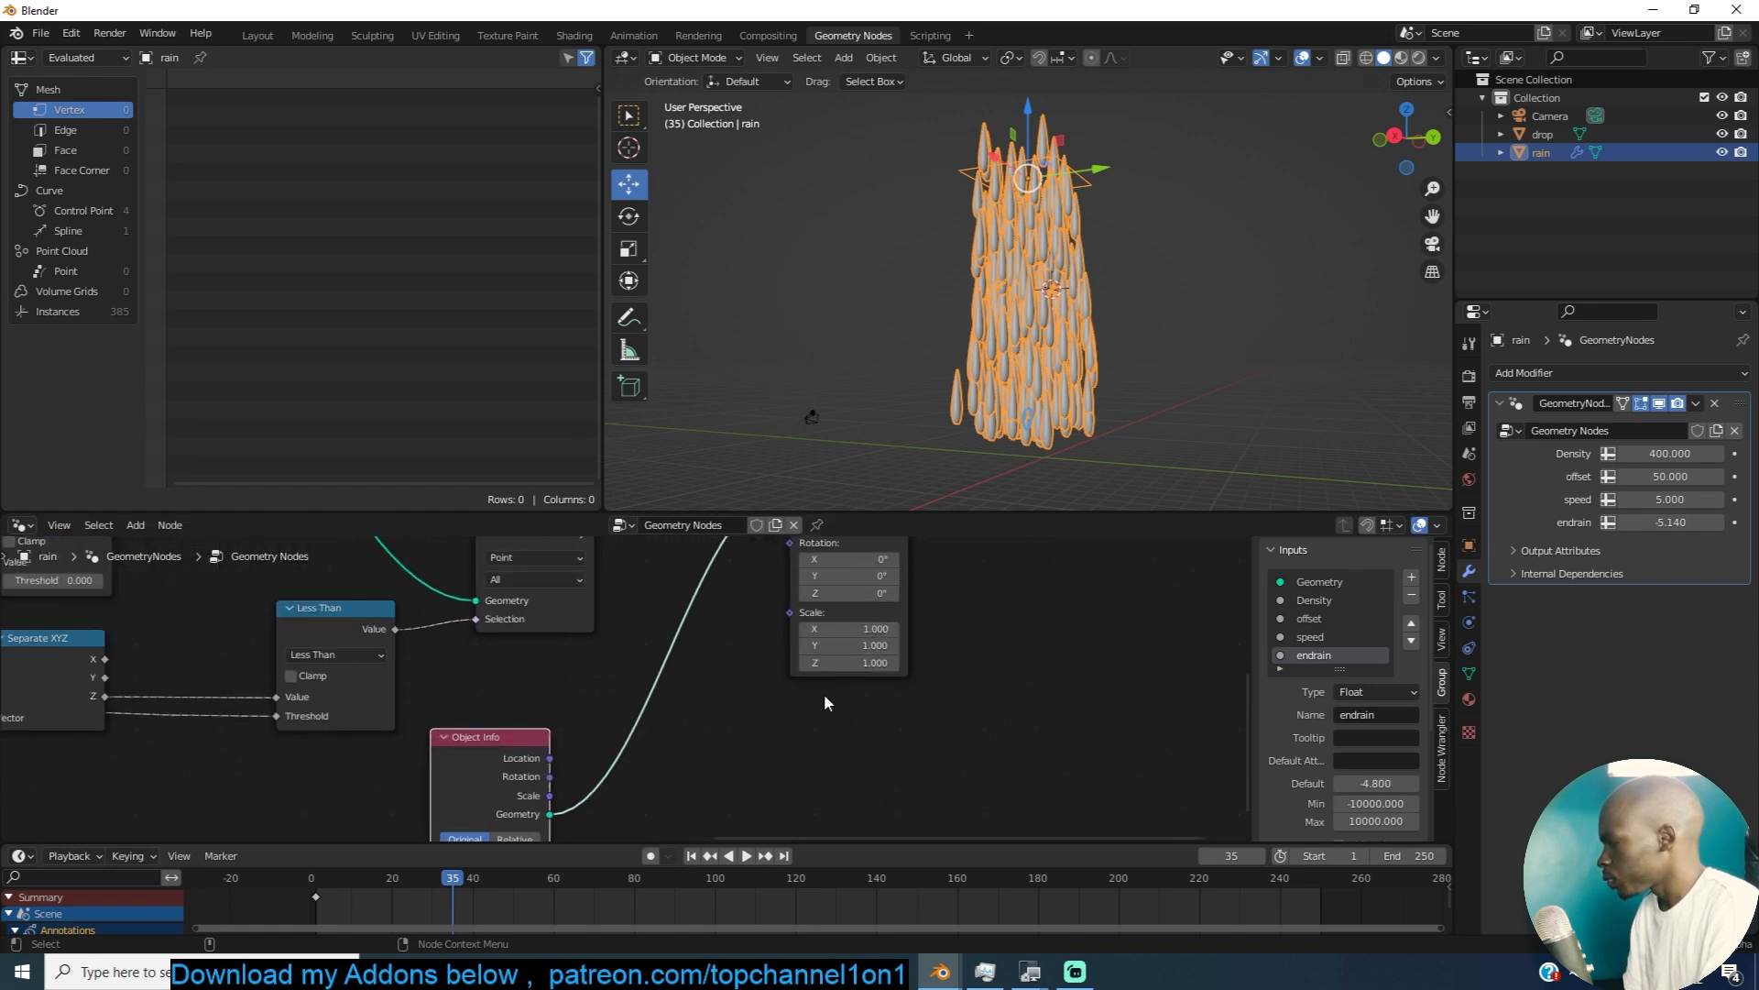
{"action": "key", "text": "shift+a"}
{"action": "left_click", "coordinate": [777, 554]}
{"action": "type", "text": "rainrand"}
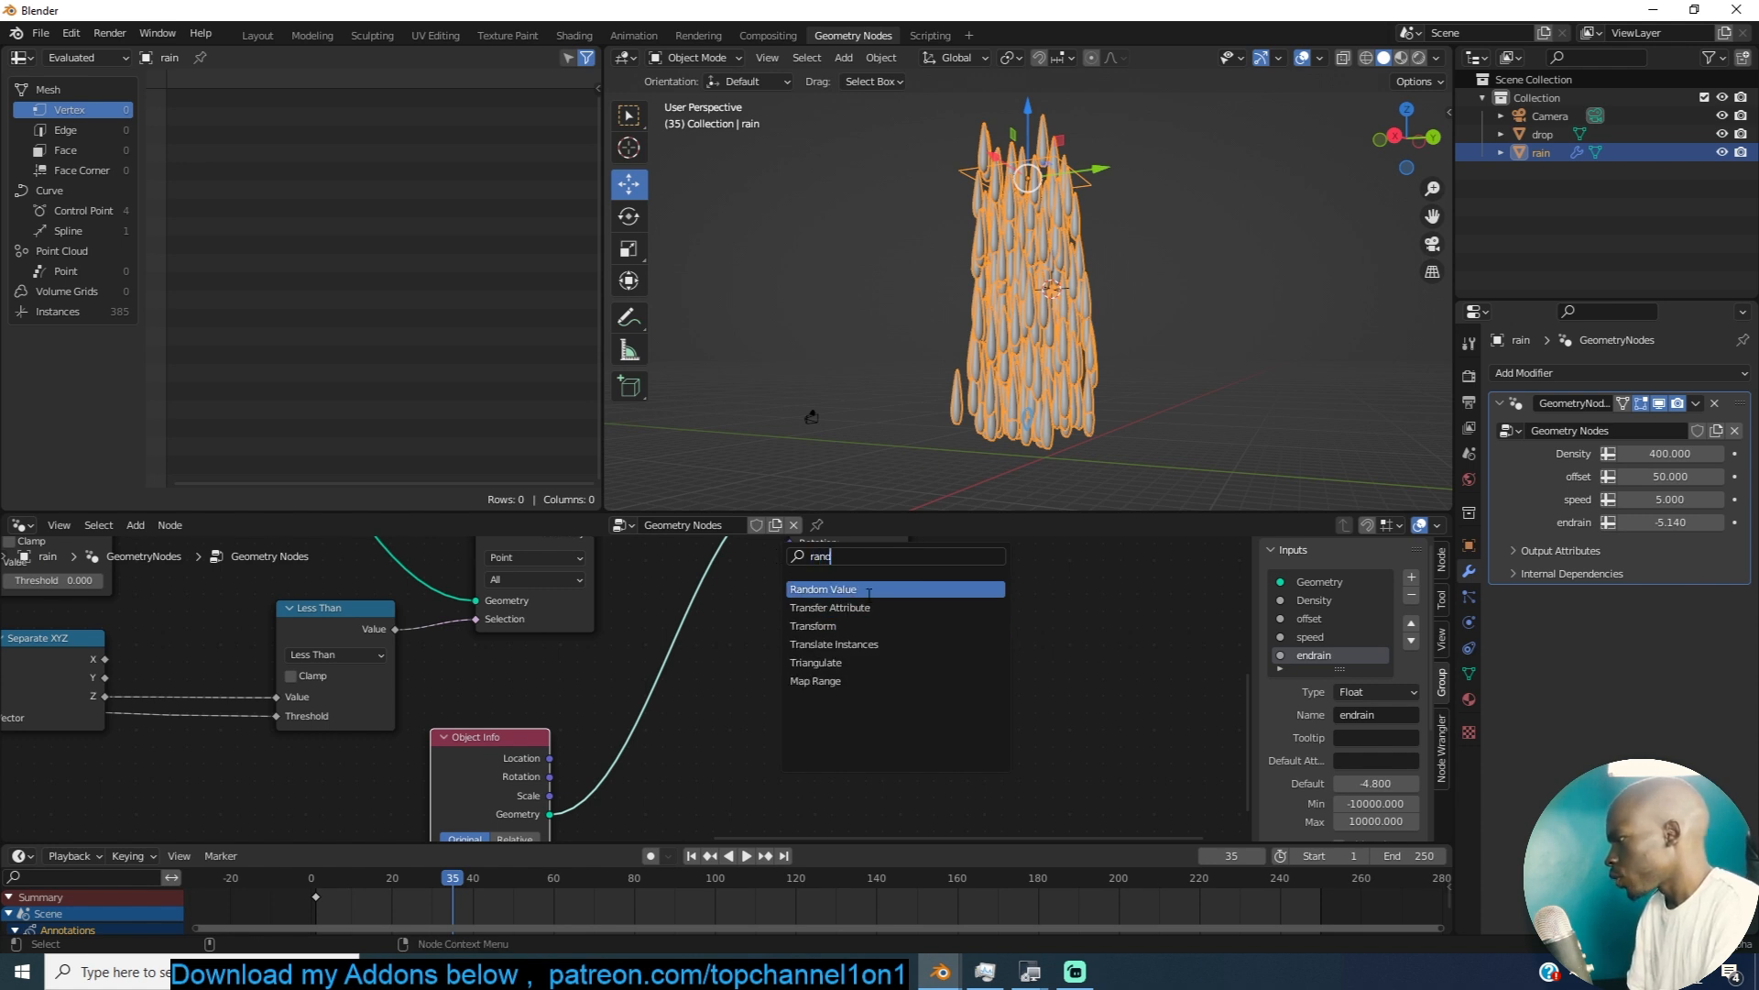
{"action": "left_click", "coordinate": [869, 590]}
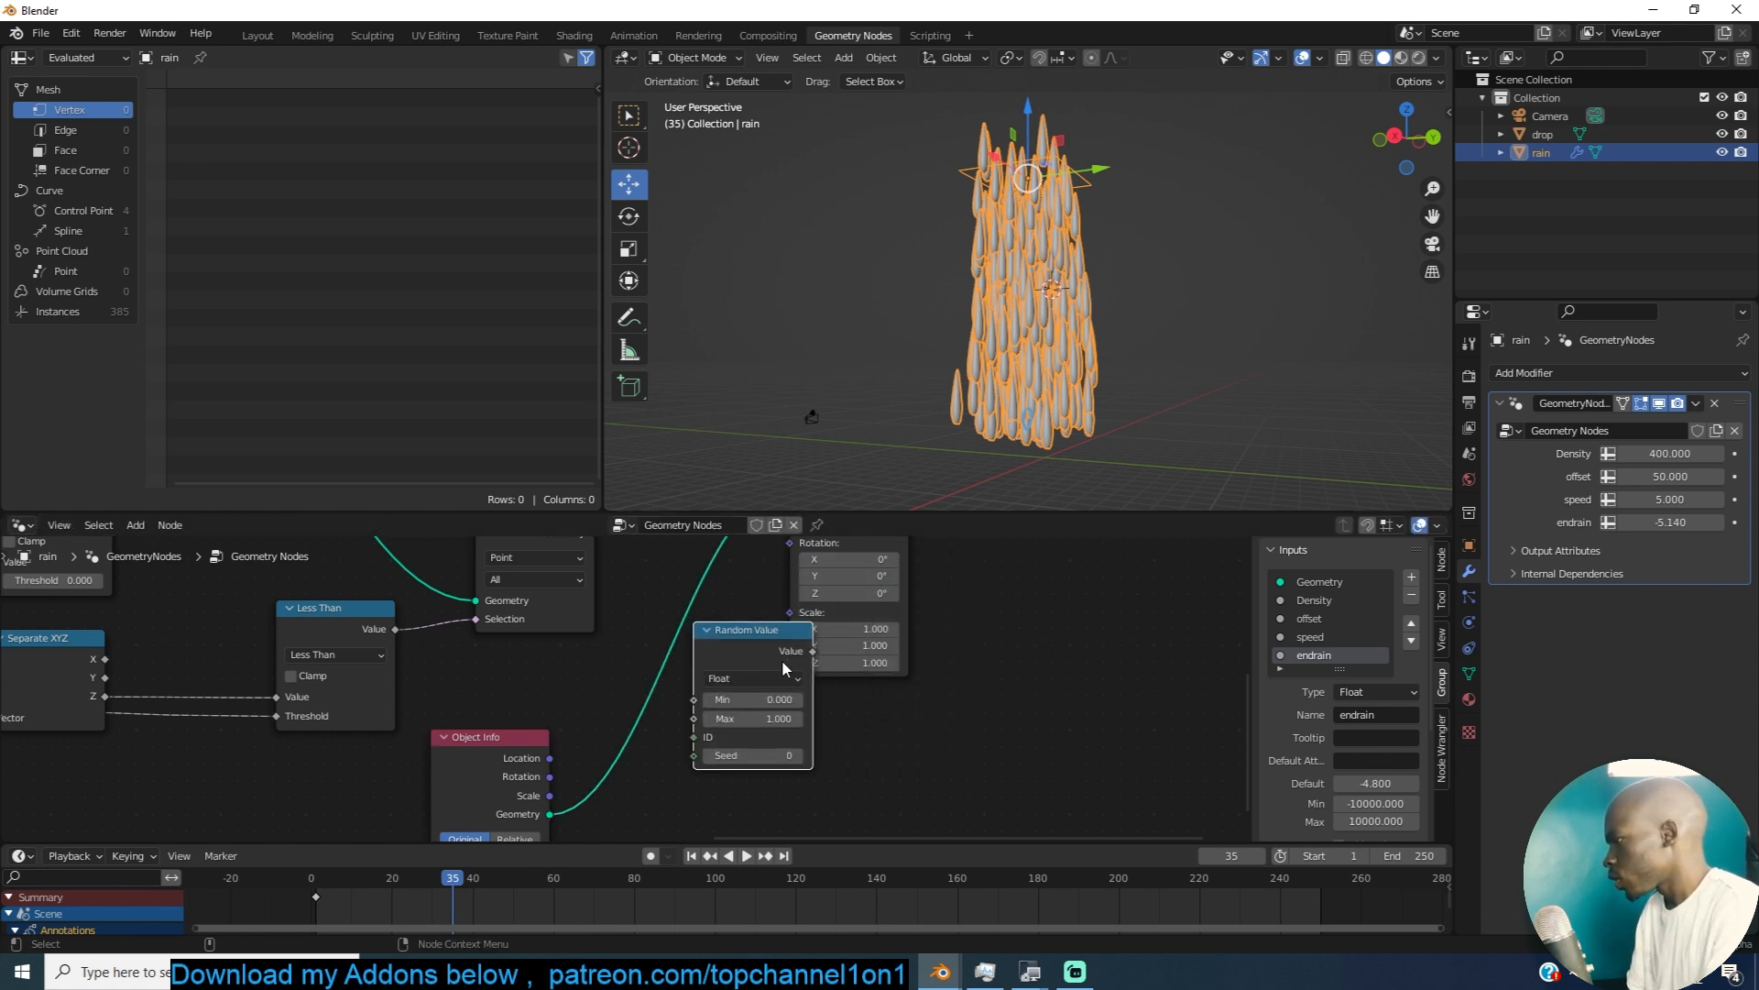
{"action": "left_click", "coordinate": [793, 735]}
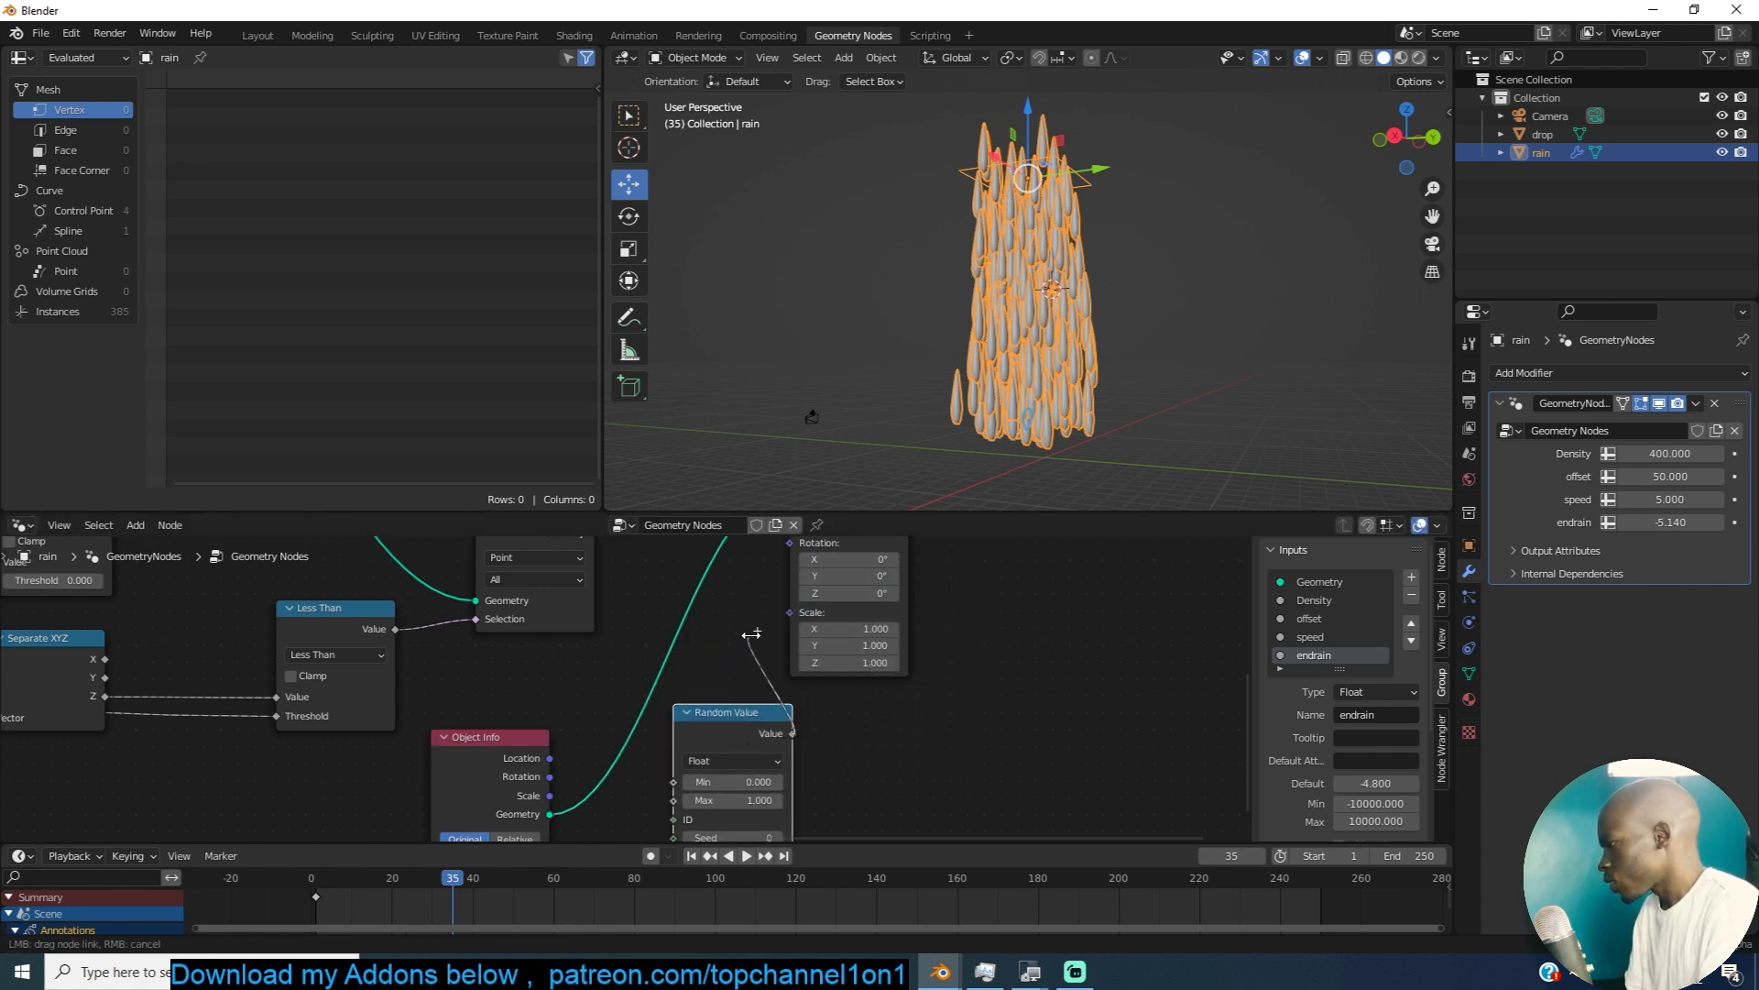
{"action": "left_click_drag", "start_coordinate": [794, 613], "coordinate": [792, 613]}
Step: Set the Random Value node's Min to 0.180 and Max to 0.310
{"action": "middle_click_drag", "start_coordinate": [826, 693], "coordinate": [975, 596]}
{"action": "scroll", "coordinate": [978, 623], "scroll_direction": "up", "scroll_amount": 3}
{"action": "left_click_drag", "start_coordinate": [990, 711], "coordinate": [1033, 687], "text": "shift"}
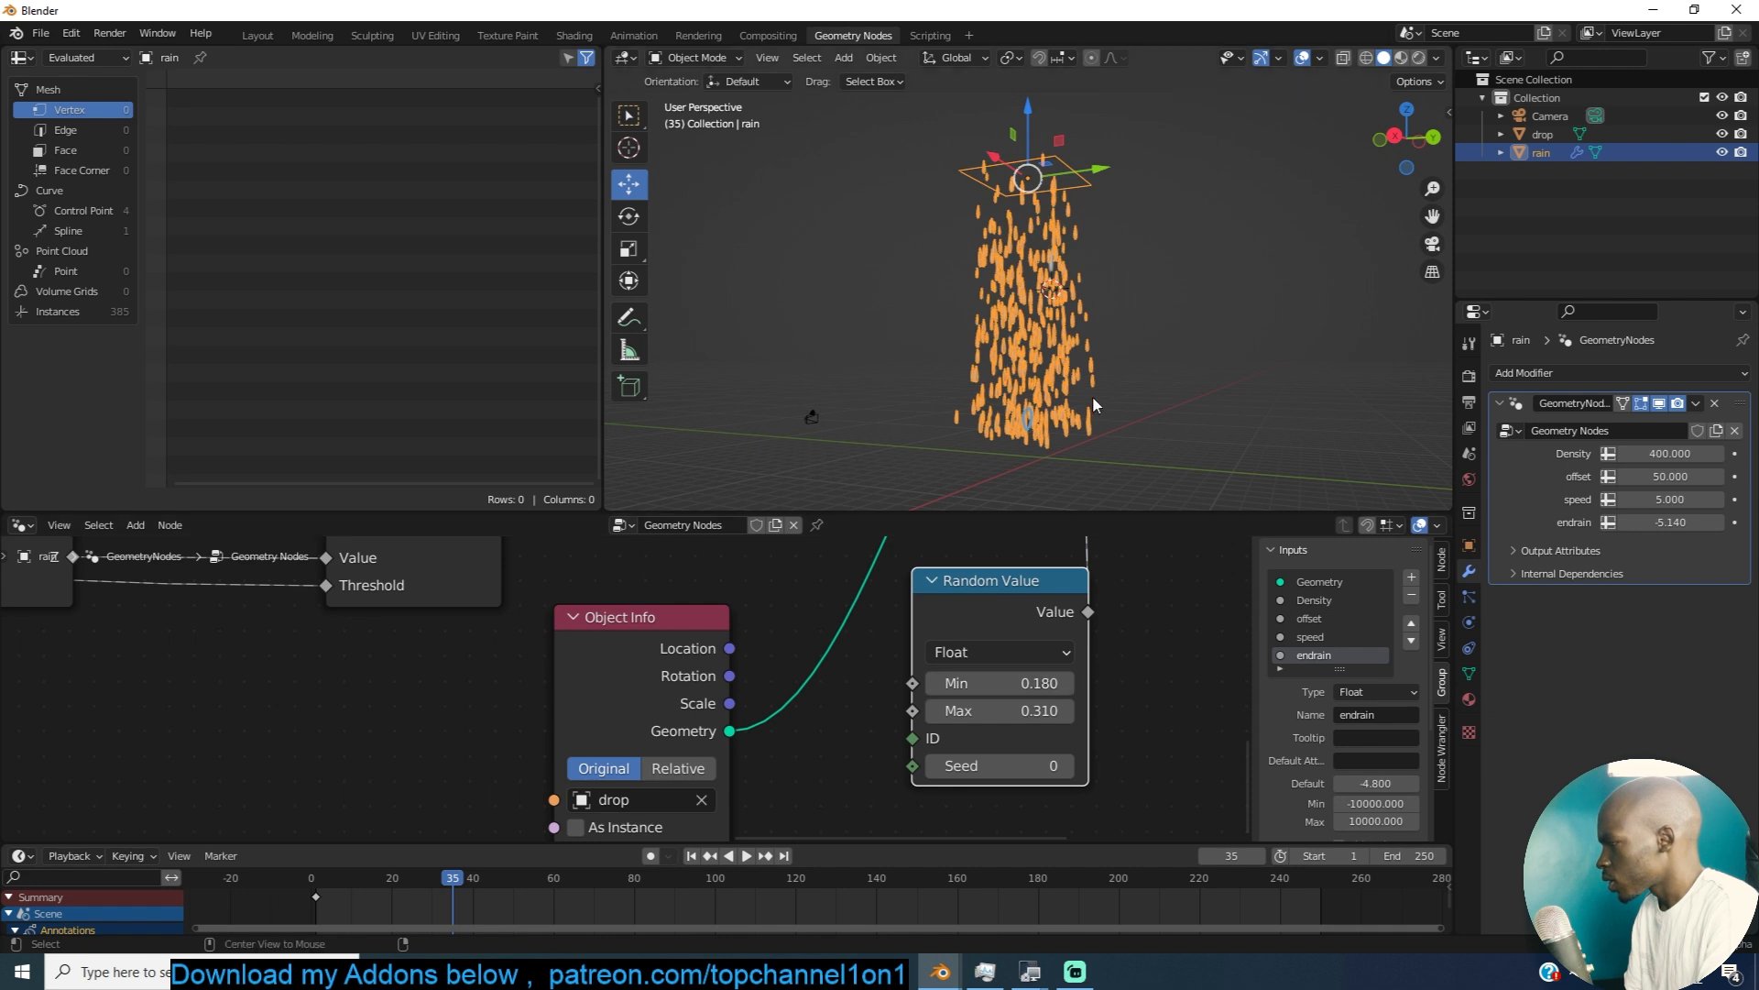
Step: Reposition the Object Info and Random Value nodes to tidy the layout, and inspect the scaled raindrops in the viewport
{"action": "left_click", "coordinate": [1092, 398]}
{"action": "scroll", "coordinate": [1092, 398], "scroll_direction": "up", "scroll_amount": 3}
{"action": "scroll", "coordinate": [920, 645], "scroll_direction": "down", "scroll_amount": 2}
{"action": "left_click_drag", "start_coordinate": [671, 681], "coordinate": [523, 713]}
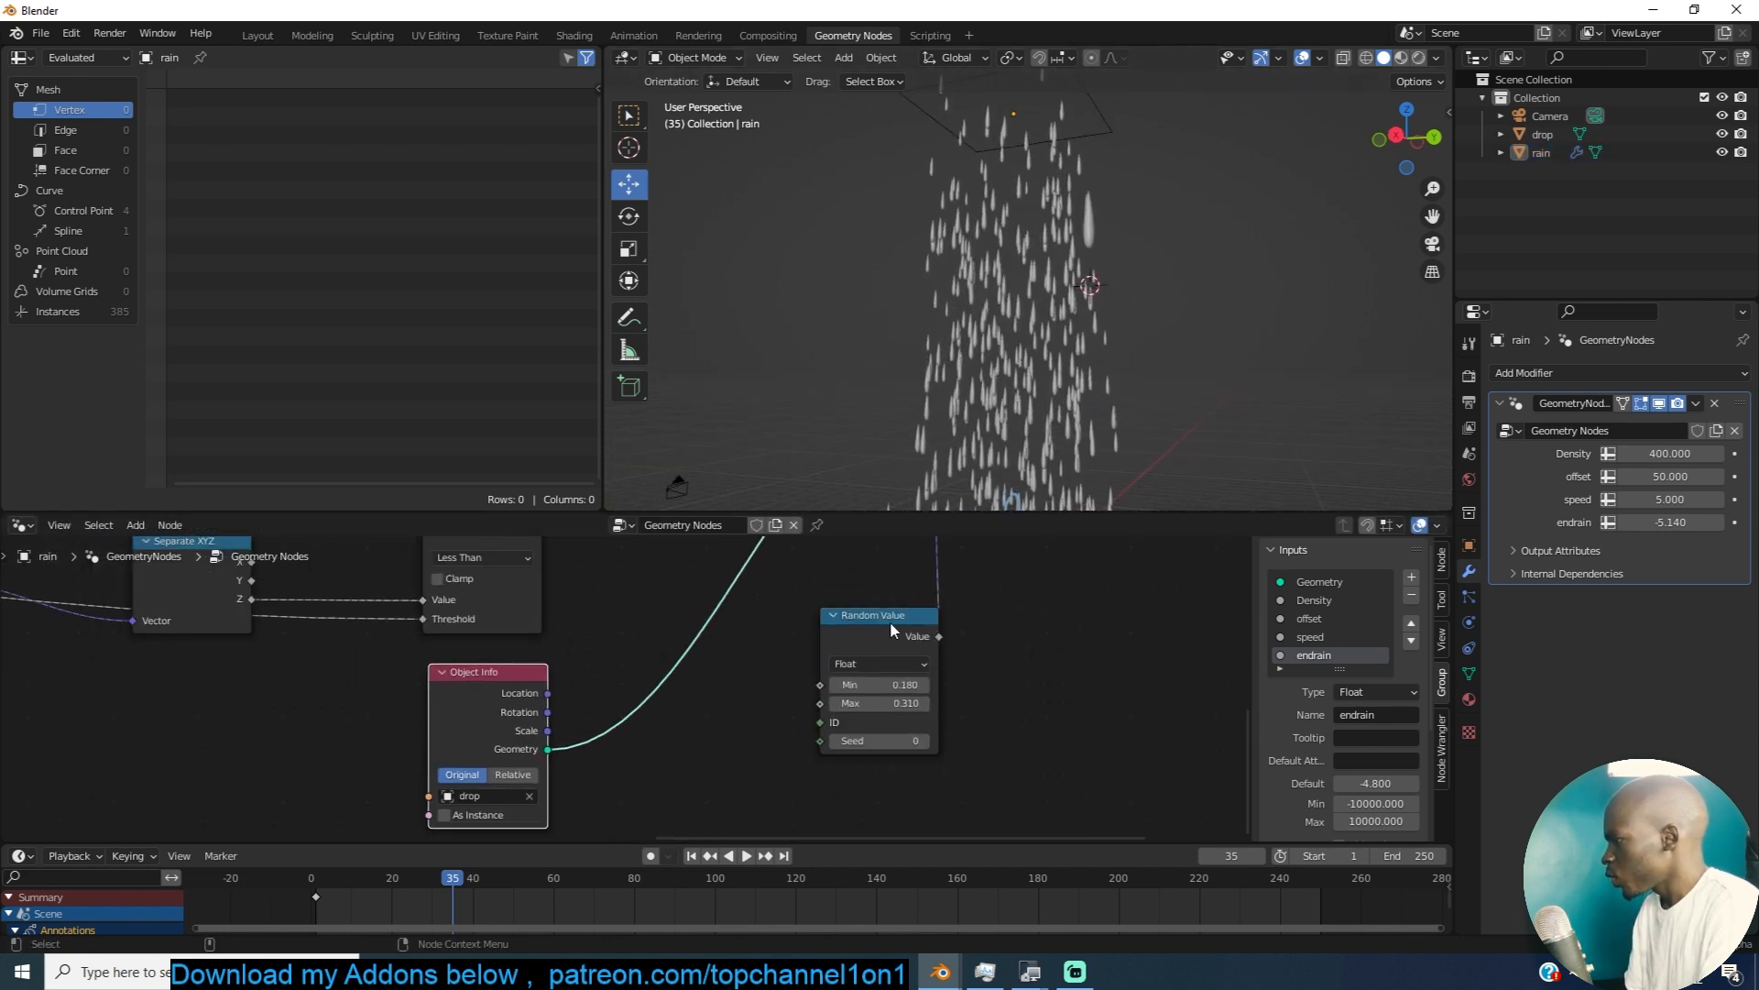
{"action": "left_click_drag", "start_coordinate": [880, 632], "coordinate": [754, 706]}
{"action": "scroll", "coordinate": [999, 434], "scroll_direction": "down", "scroll_amount": 3}
{"action": "middle_click_drag", "start_coordinate": [999, 435], "coordinate": [1101, 457]}
{"action": "scroll", "coordinate": [1100, 462], "scroll_direction": "up", "scroll_amount": 3}
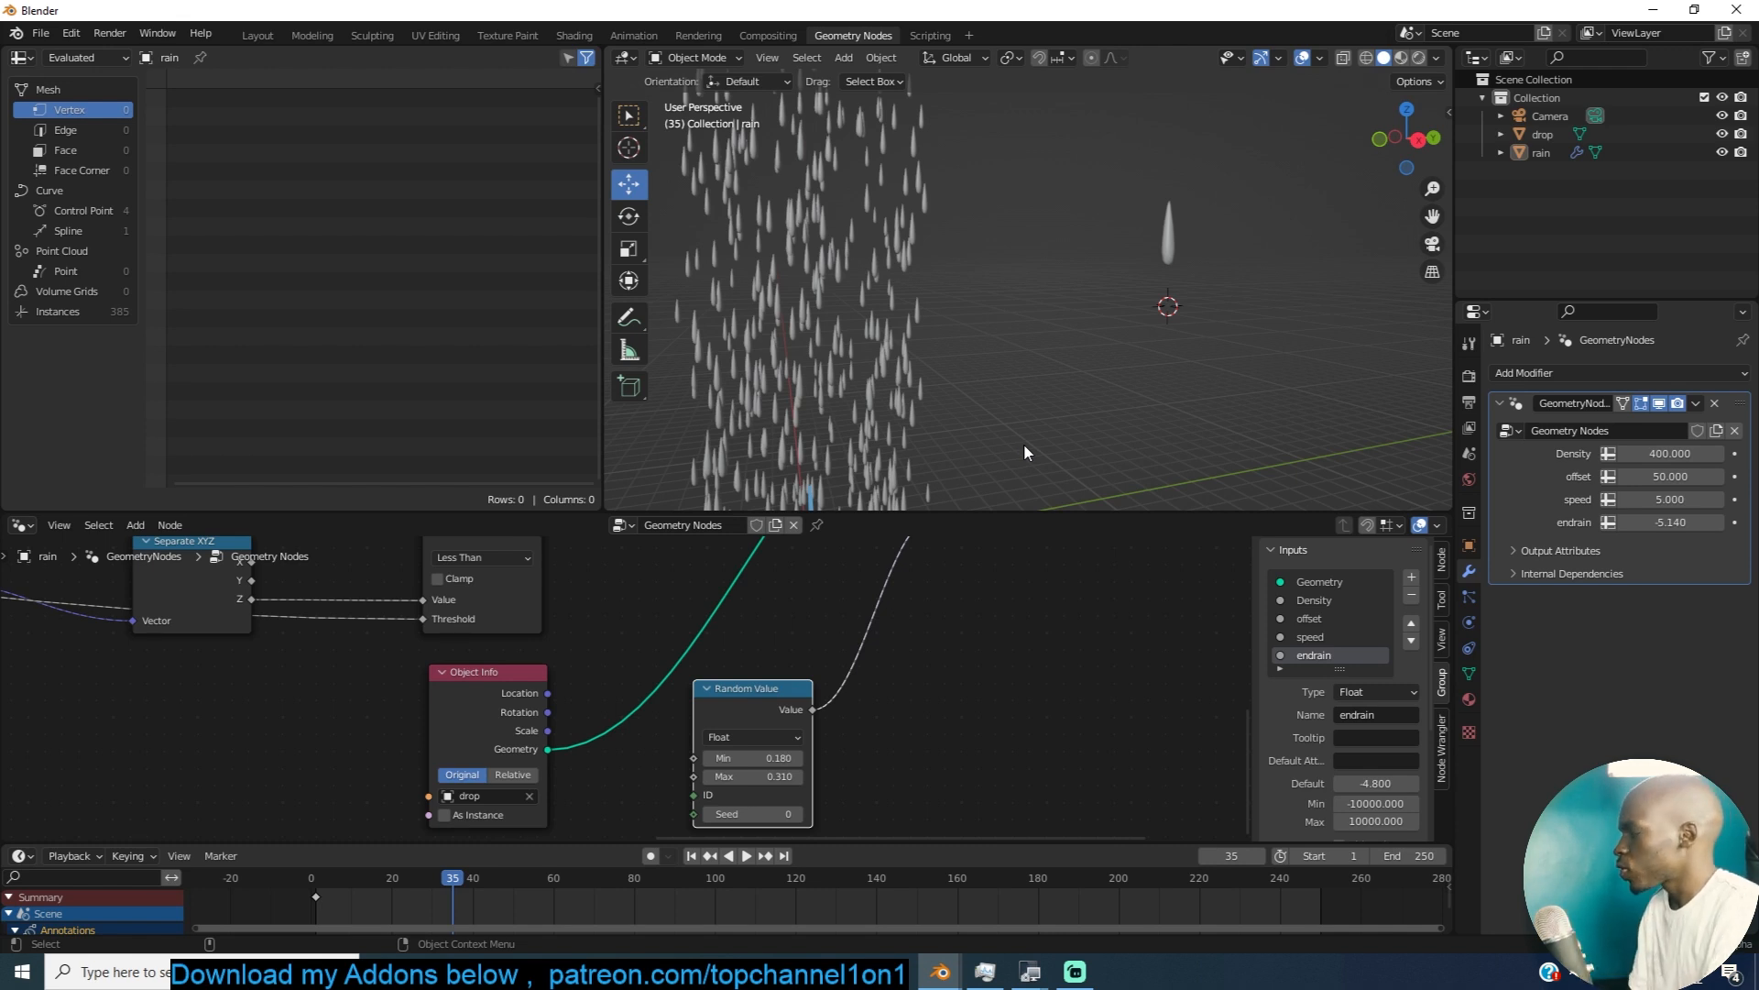
Step: Add a Combine XYZ node and place it beneath the Random Value node
{"action": "scroll", "coordinate": [951, 622], "scroll_direction": "down", "scroll_amount": 2}
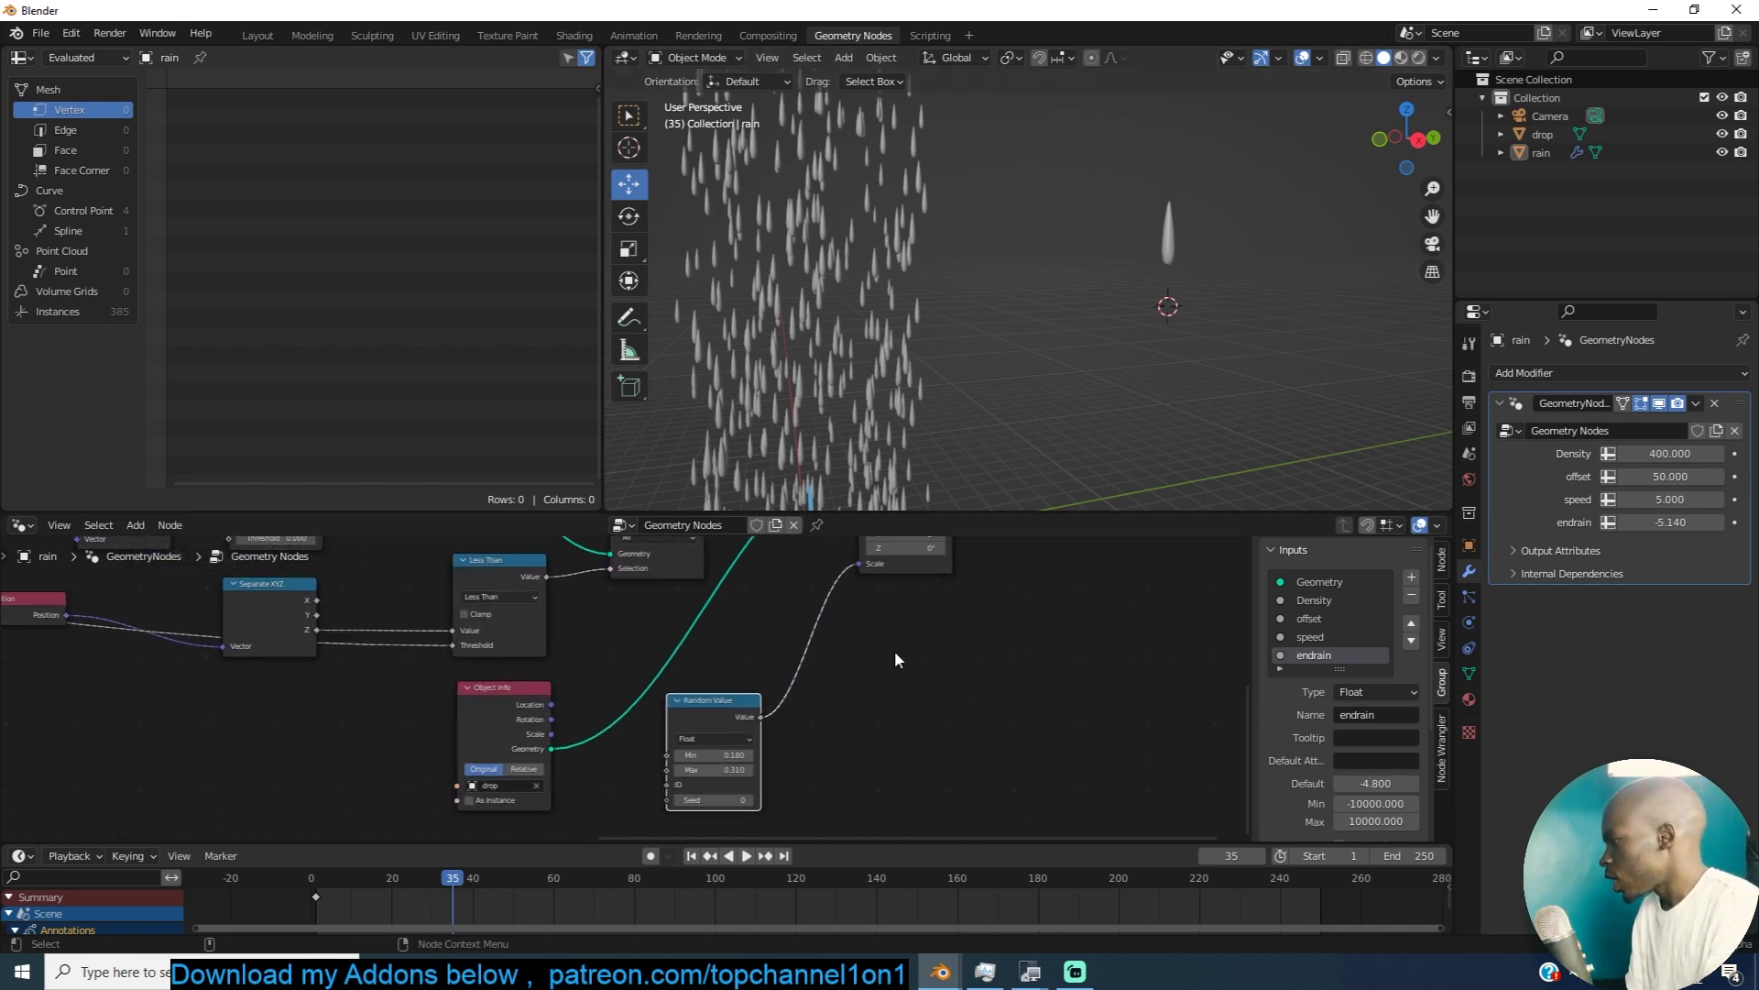
{"action": "key", "text": "shift+a"}
{"action": "left_click", "coordinate": [899, 556]}
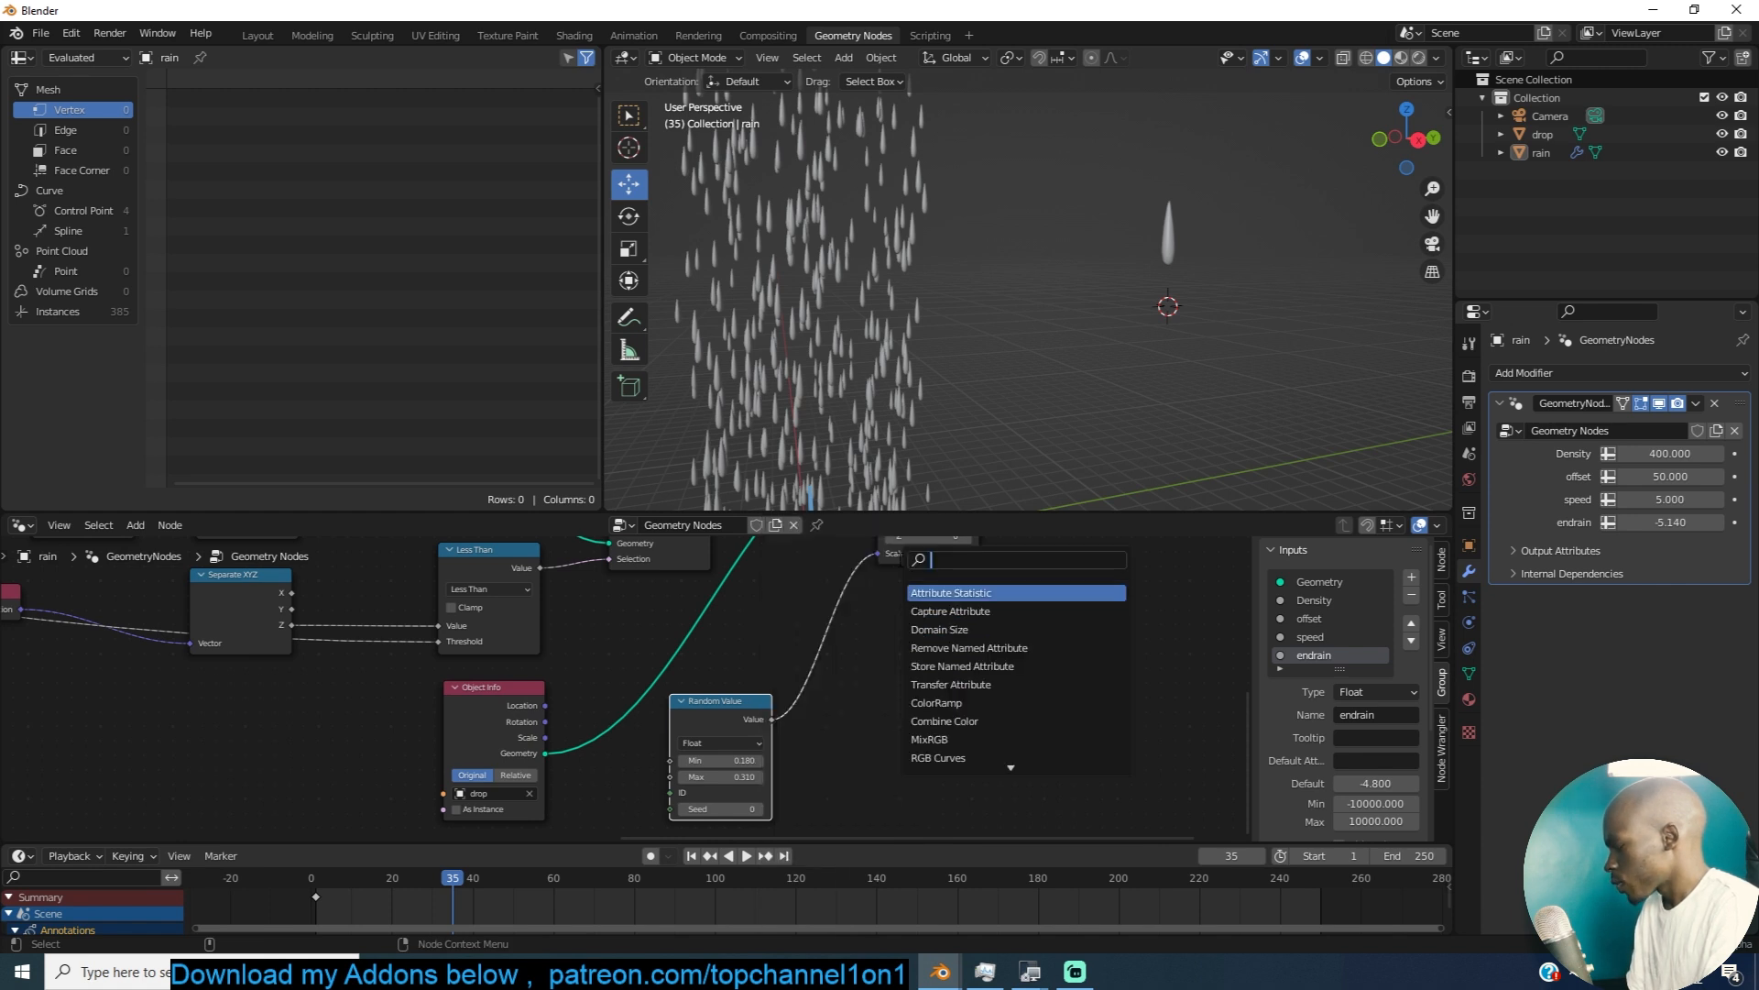
{"action": "type", "text": "com"}
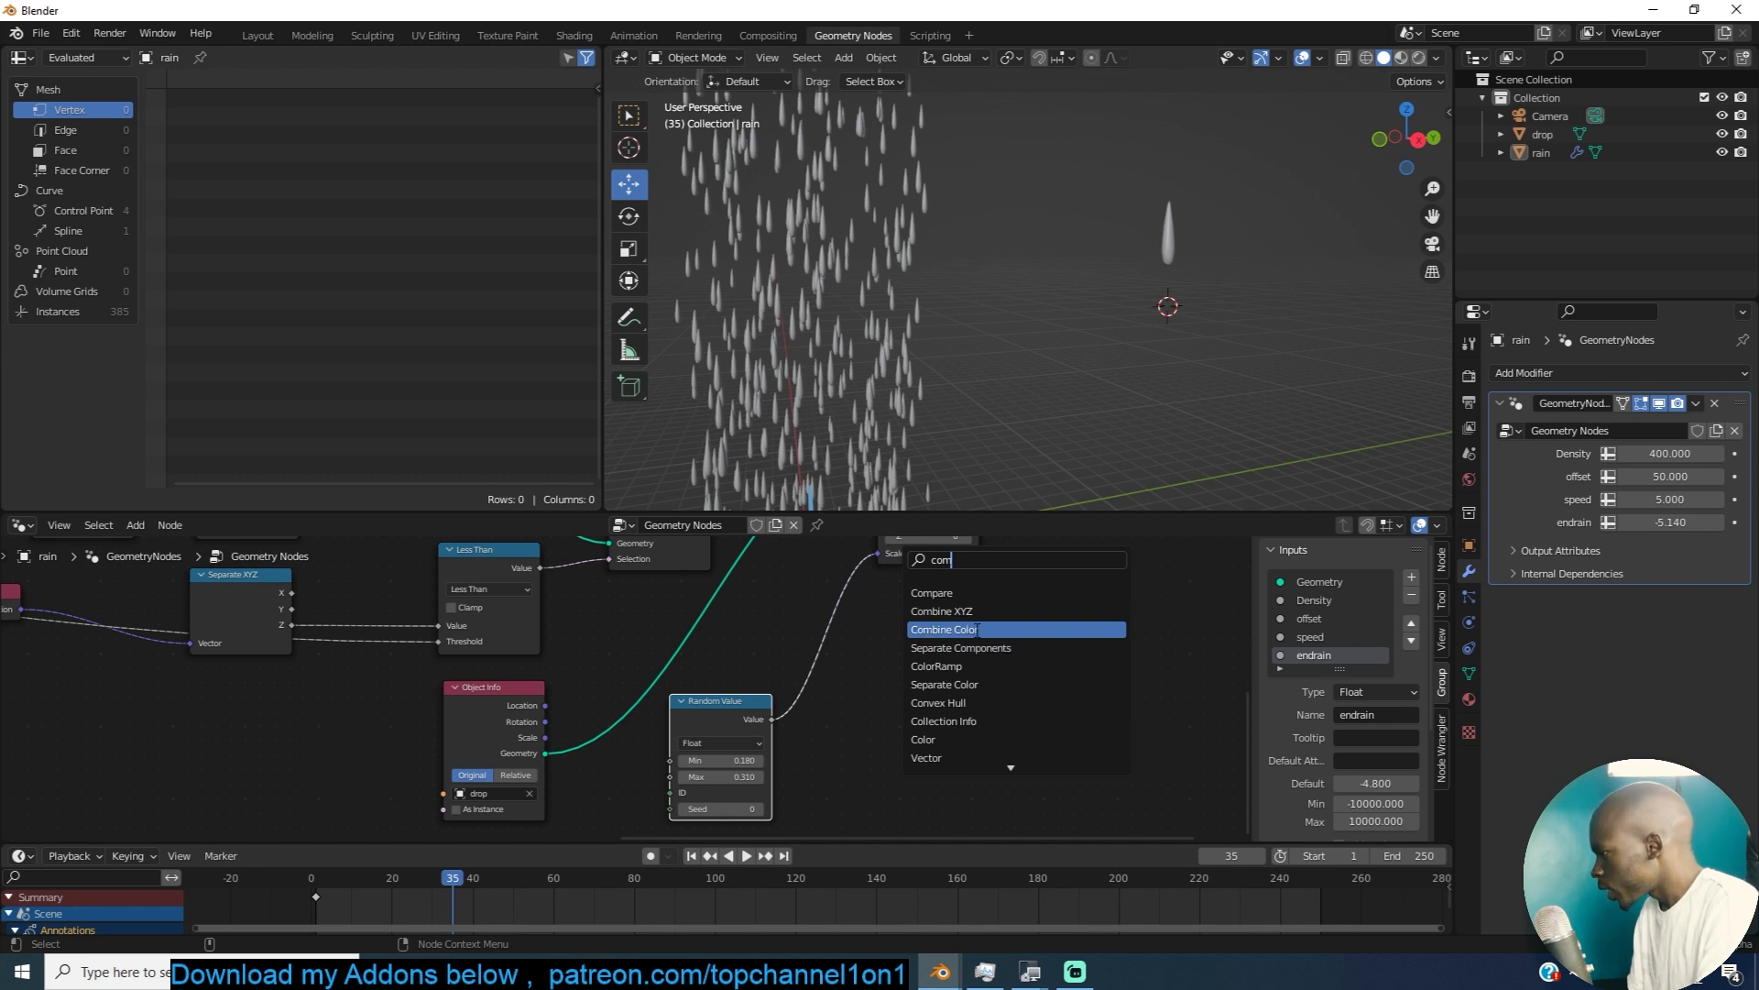
{"action": "left_click", "coordinate": [953, 611]}
{"action": "left_click", "coordinate": [921, 690]}
{"action": "left_click_drag", "start_coordinate": [733, 724], "coordinate": [766, 646]}
{"action": "left_click_drag", "start_coordinate": [907, 676], "coordinate": [730, 750]}
Step: Set the Combine XYZ node's X, Y and Z to 1.000
{"action": "scroll", "coordinate": [840, 735], "scroll_direction": "up", "scroll_amount": 2}
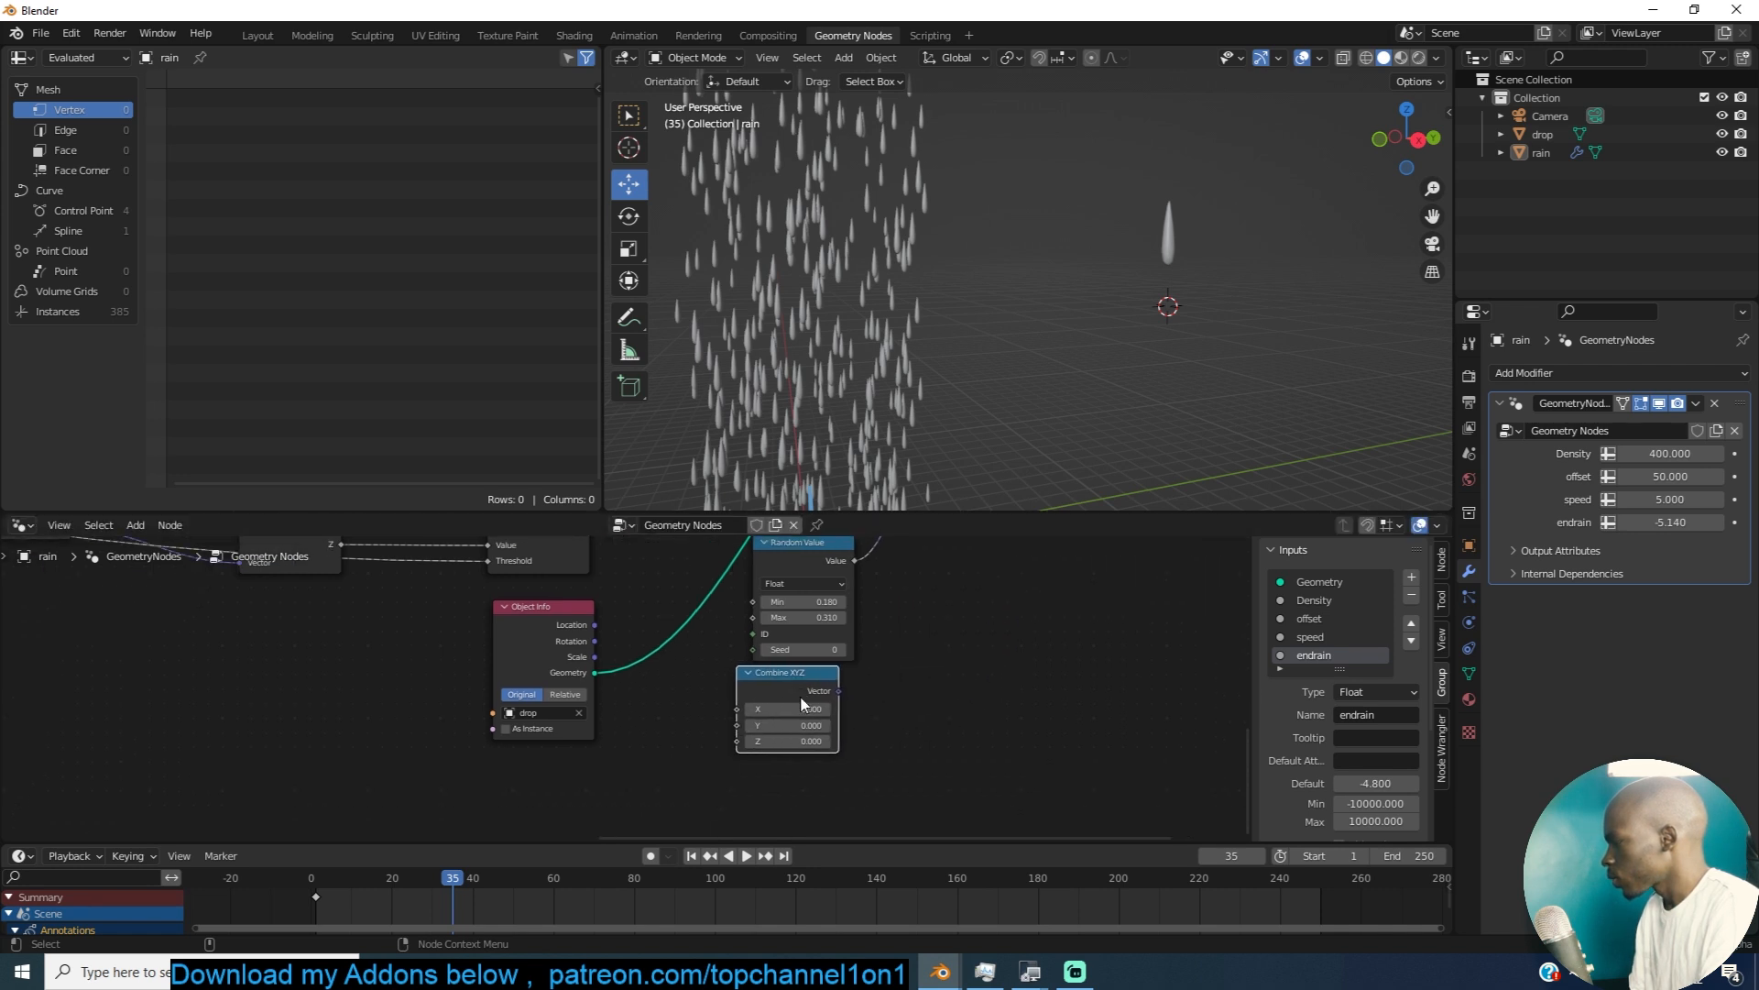
{"action": "left_click_drag", "start_coordinate": [839, 735], "coordinate": [848, 716]}
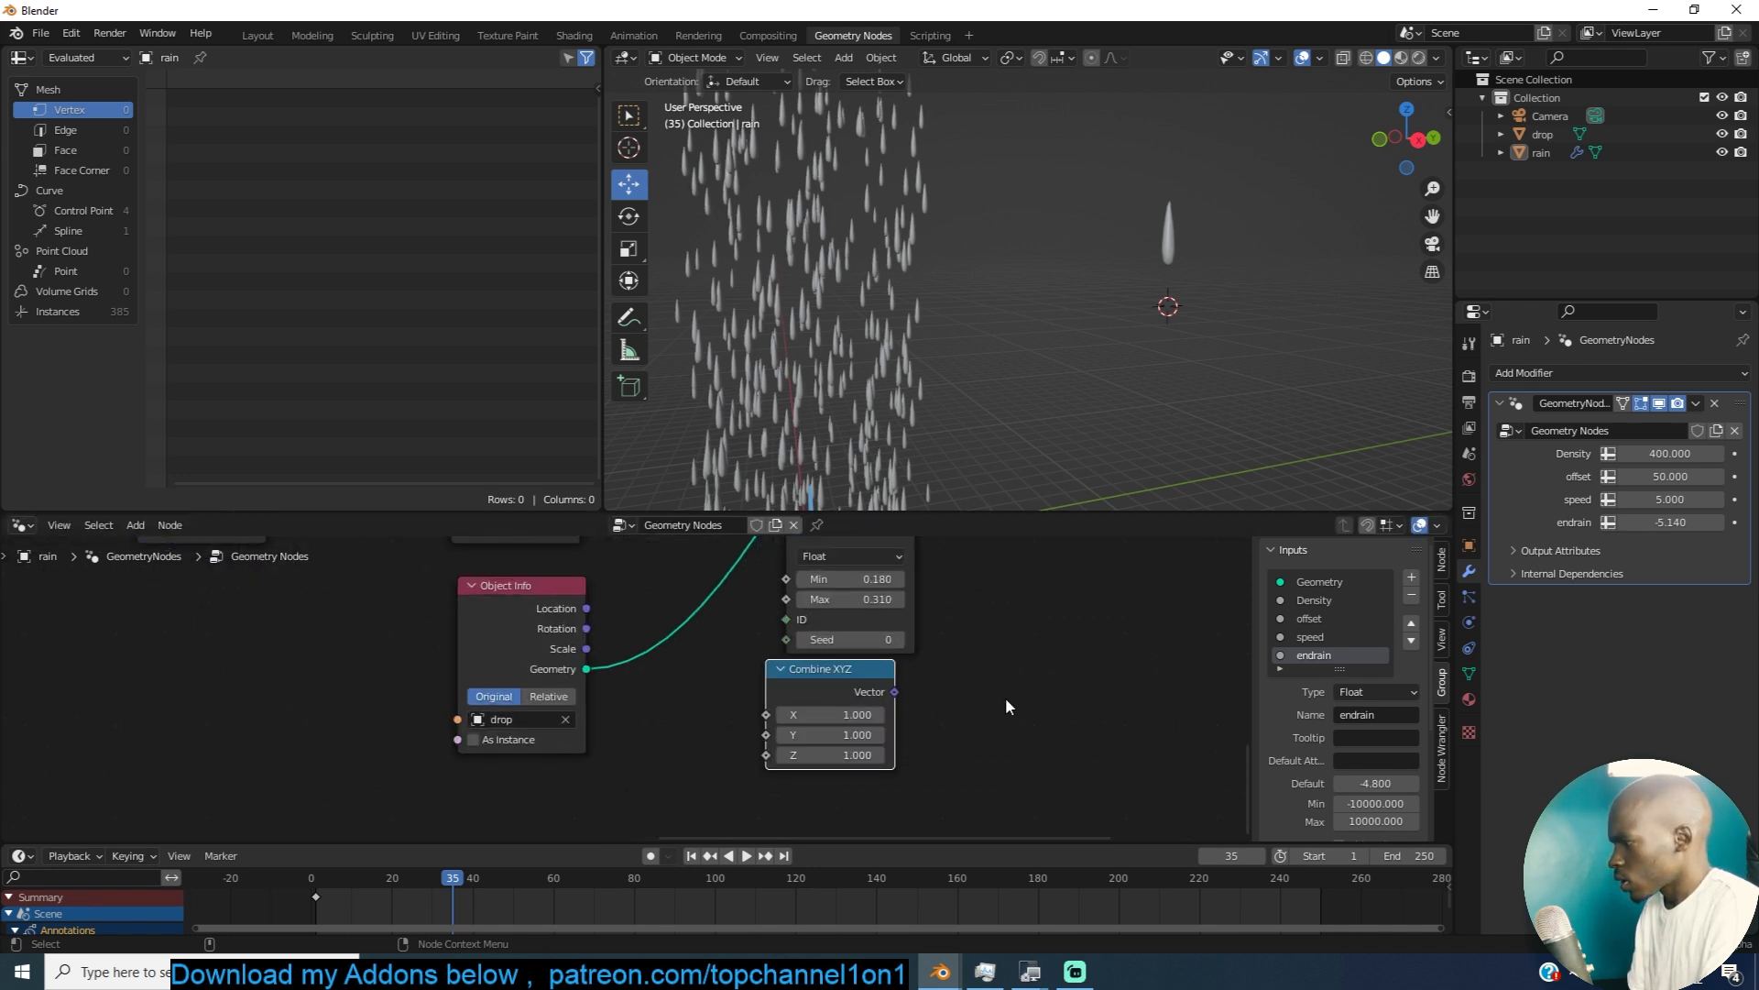
{"action": "key", "text": "Return"}
Step: Add a Vector Math node in the free space beside the Random Value node
{"action": "scroll", "coordinate": [1005, 697], "scroll_direction": "down", "scroll_amount": 2}
{"action": "key", "text": "shift+a"}
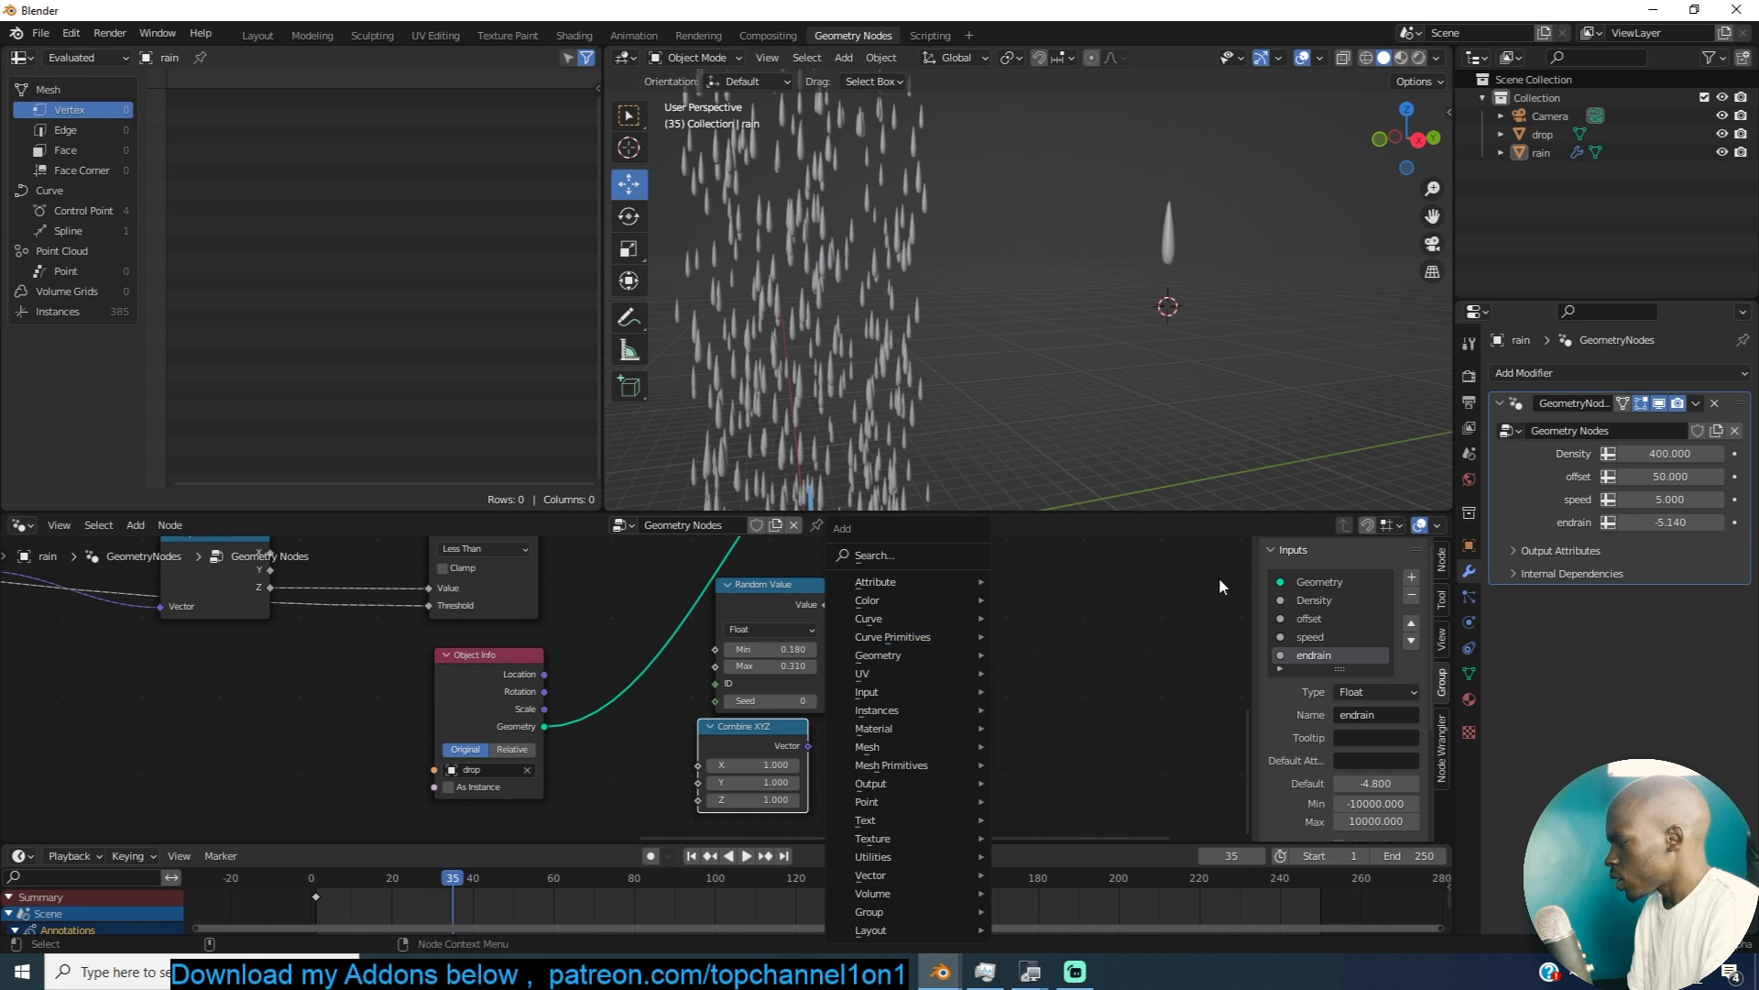
{"action": "middle_click_drag", "start_coordinate": [1135, 603], "coordinate": [1115, 660]}
{"action": "key", "text": "shift+a"}
{"action": "left_click", "coordinate": [1014, 555]}
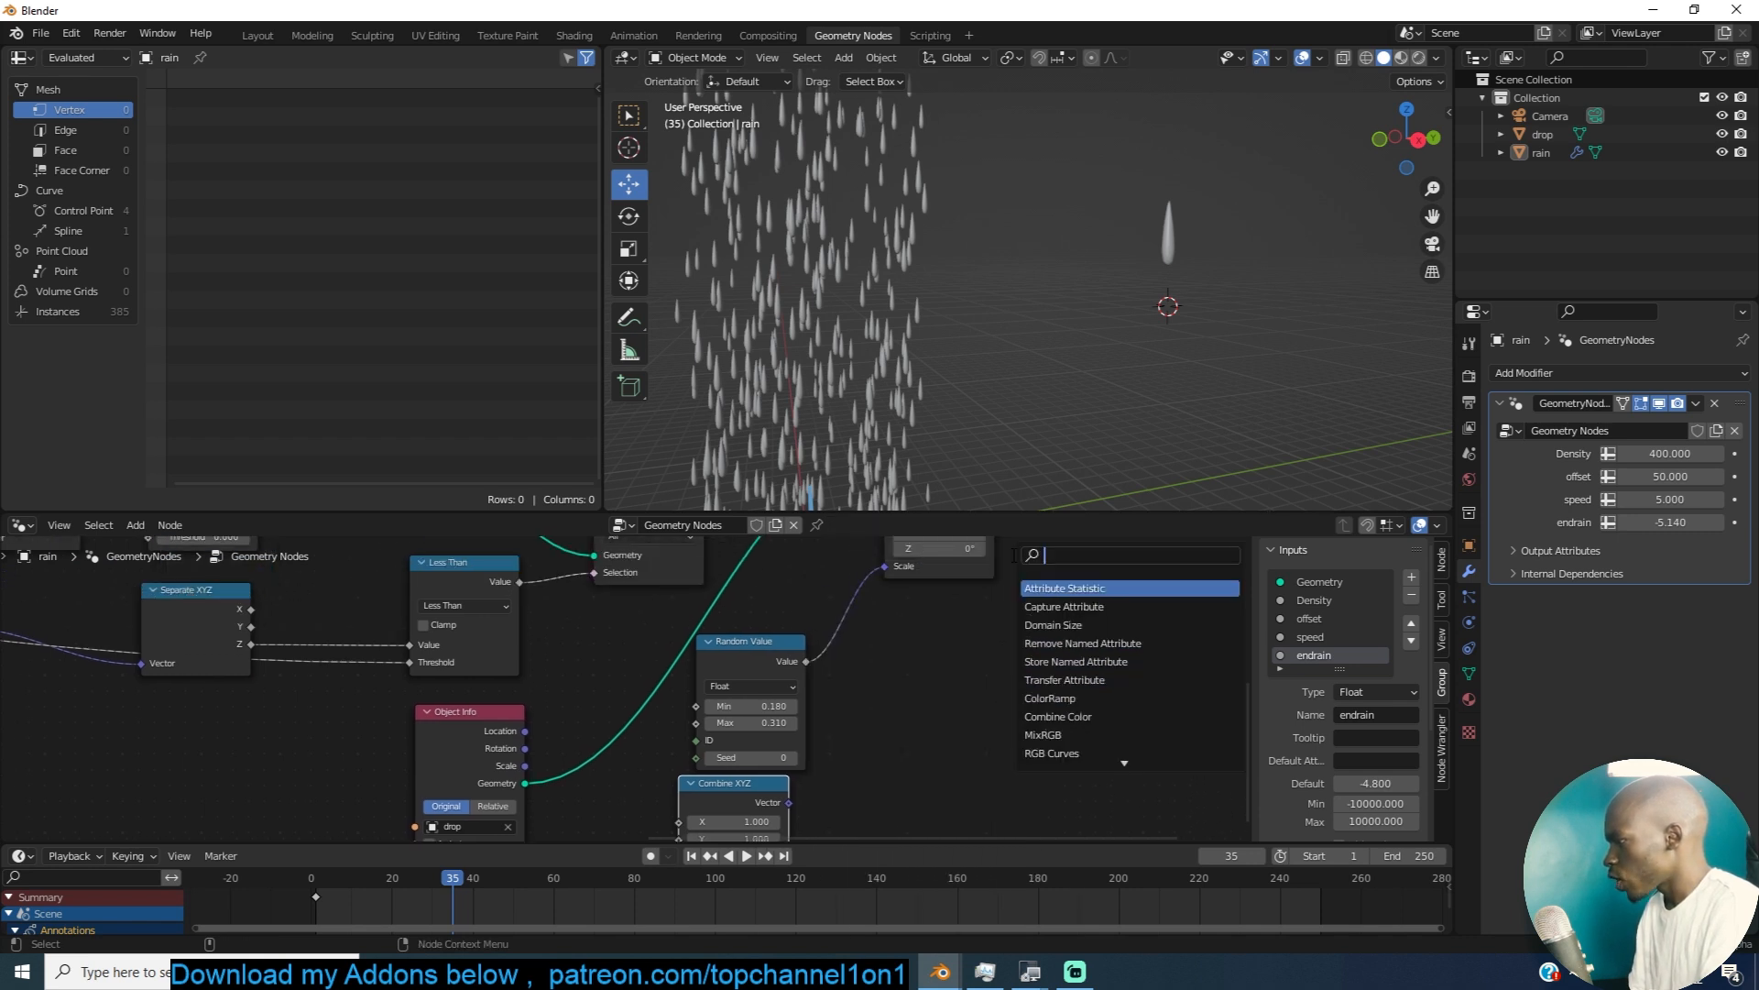
{"action": "type", "text": "vec"}
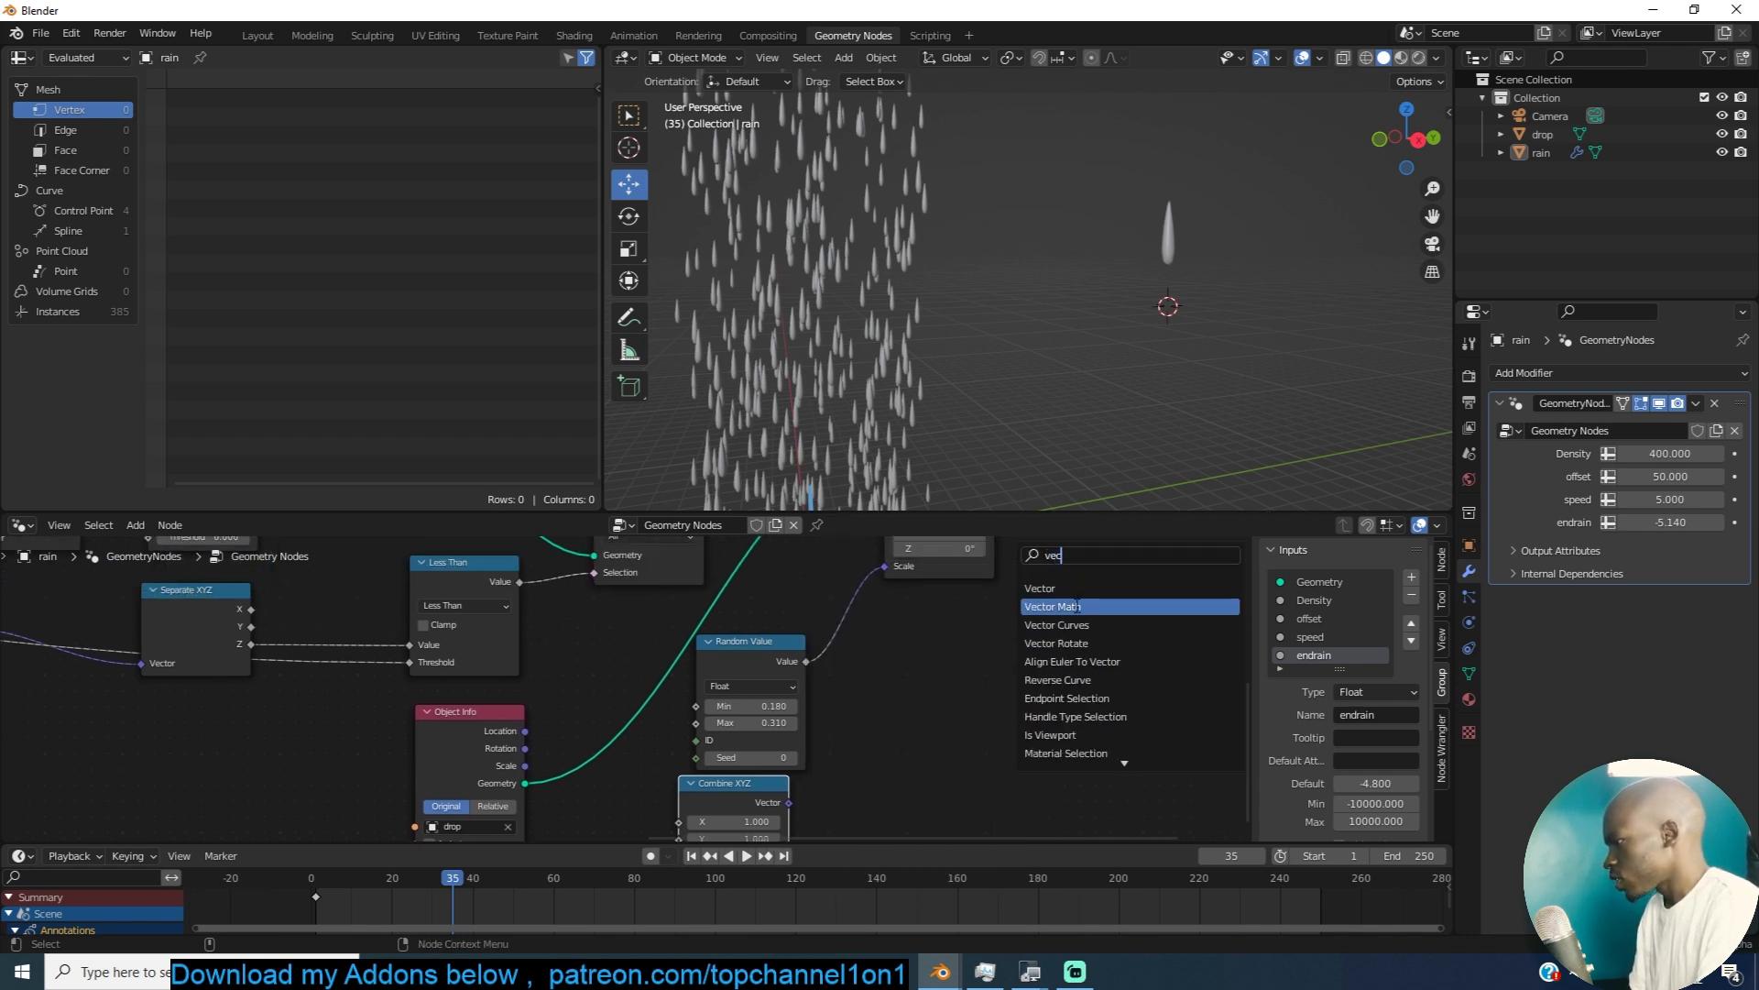
{"action": "left_click", "coordinate": [1053, 606]}
{"action": "left_click", "coordinate": [1151, 640]}
Step: Change the Vector Math operation to Scale, feeding Random Value into its Scale input and Combine XYZ into its Vector input
{"action": "left_click_drag", "start_coordinate": [806, 661], "coordinate": [981, 654]}
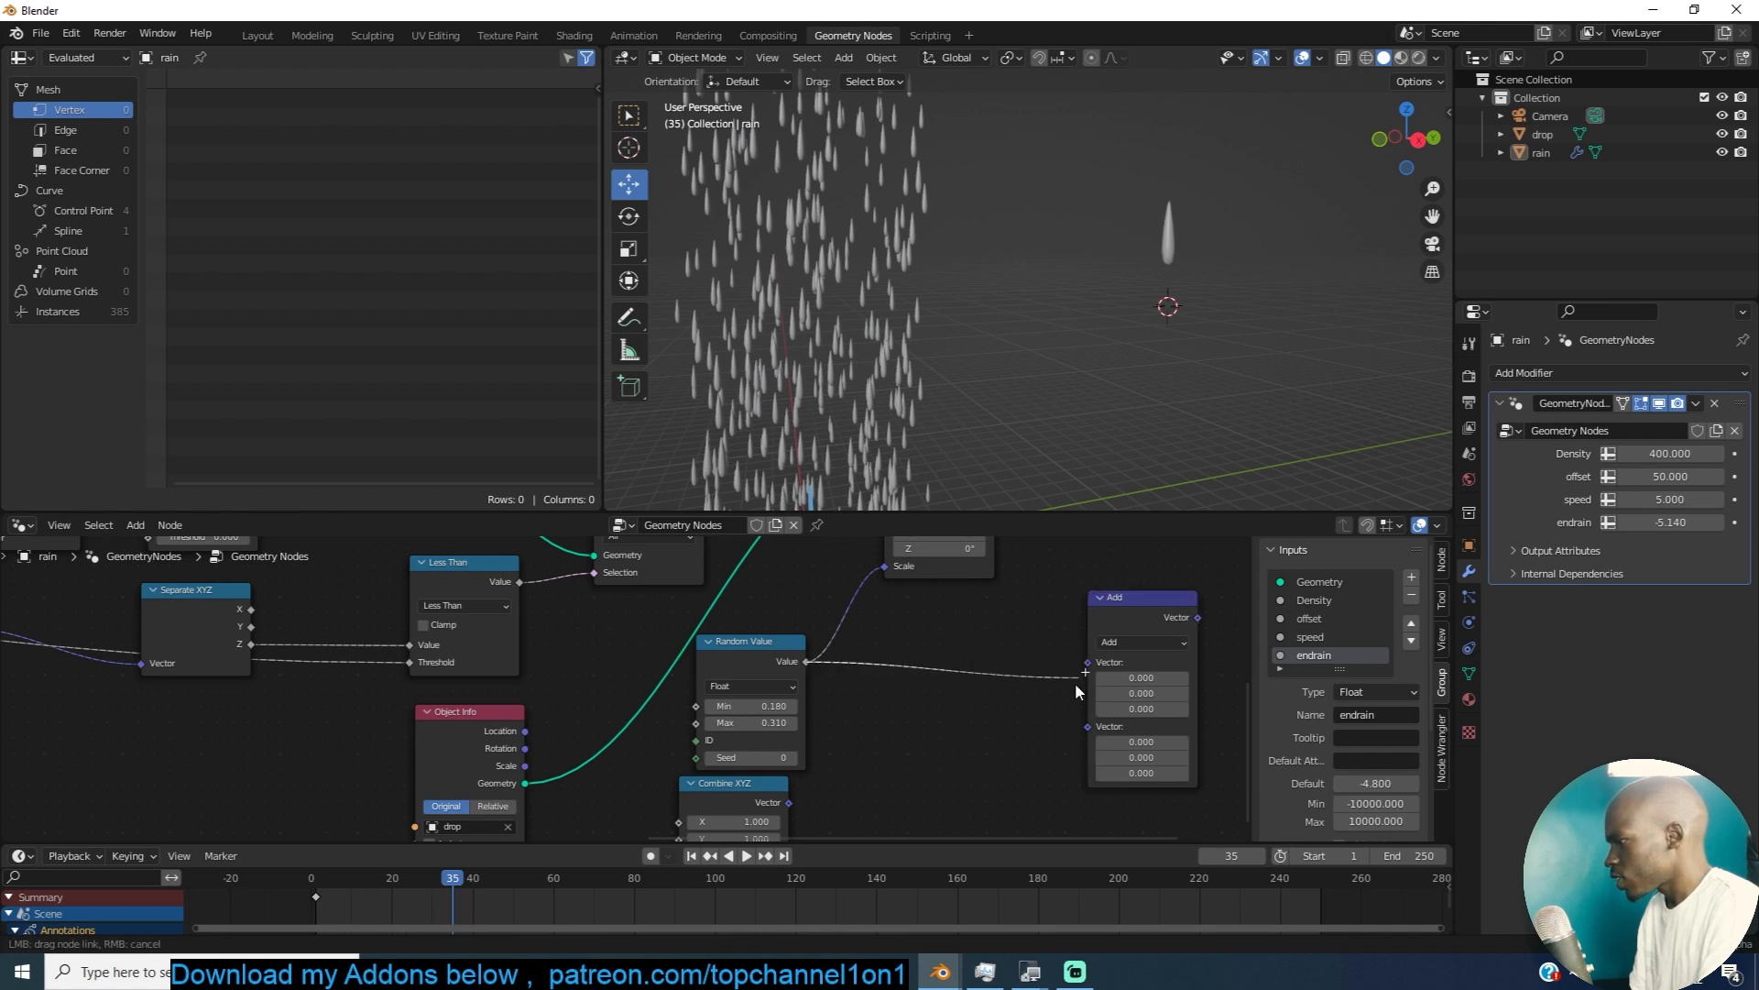
{"action": "left_click_drag", "start_coordinate": [1091, 727], "coordinate": [1091, 728]}
{"action": "left_click", "coordinate": [1111, 643]}
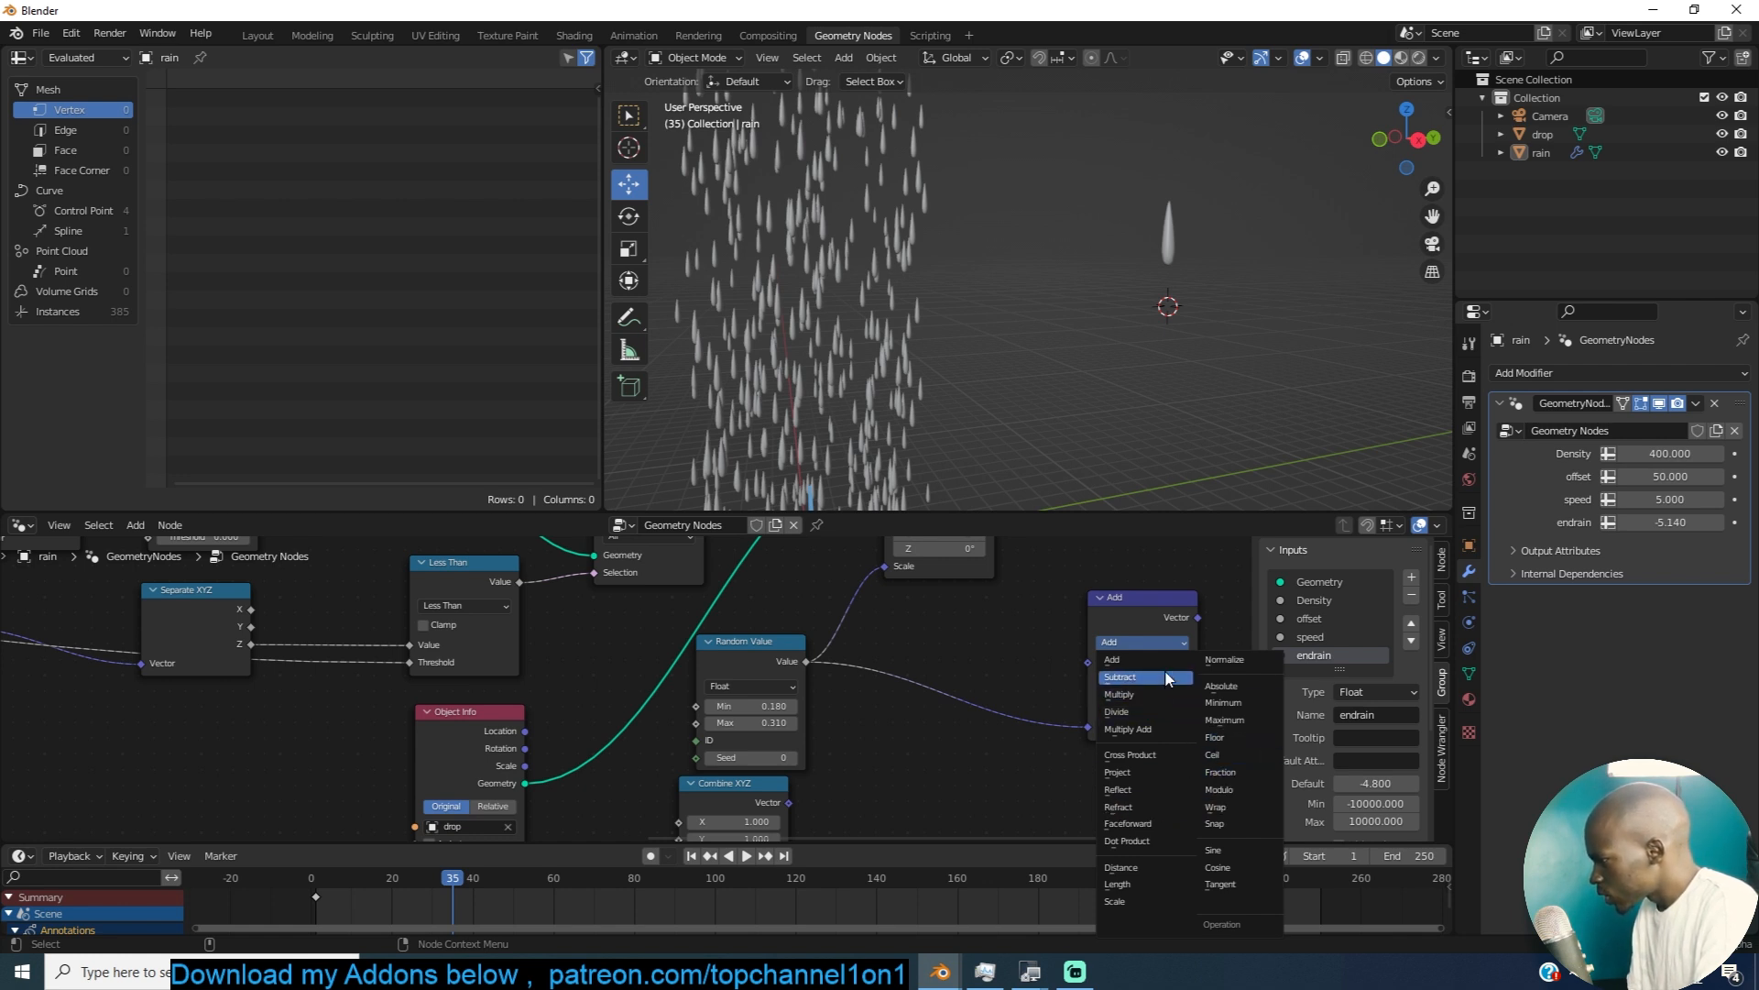
{"action": "left_click", "coordinate": [1129, 903]}
{"action": "left_click_drag", "start_coordinate": [806, 661], "coordinate": [1088, 726]}
{"action": "left_click_drag", "start_coordinate": [787, 802], "coordinate": [954, 658]}
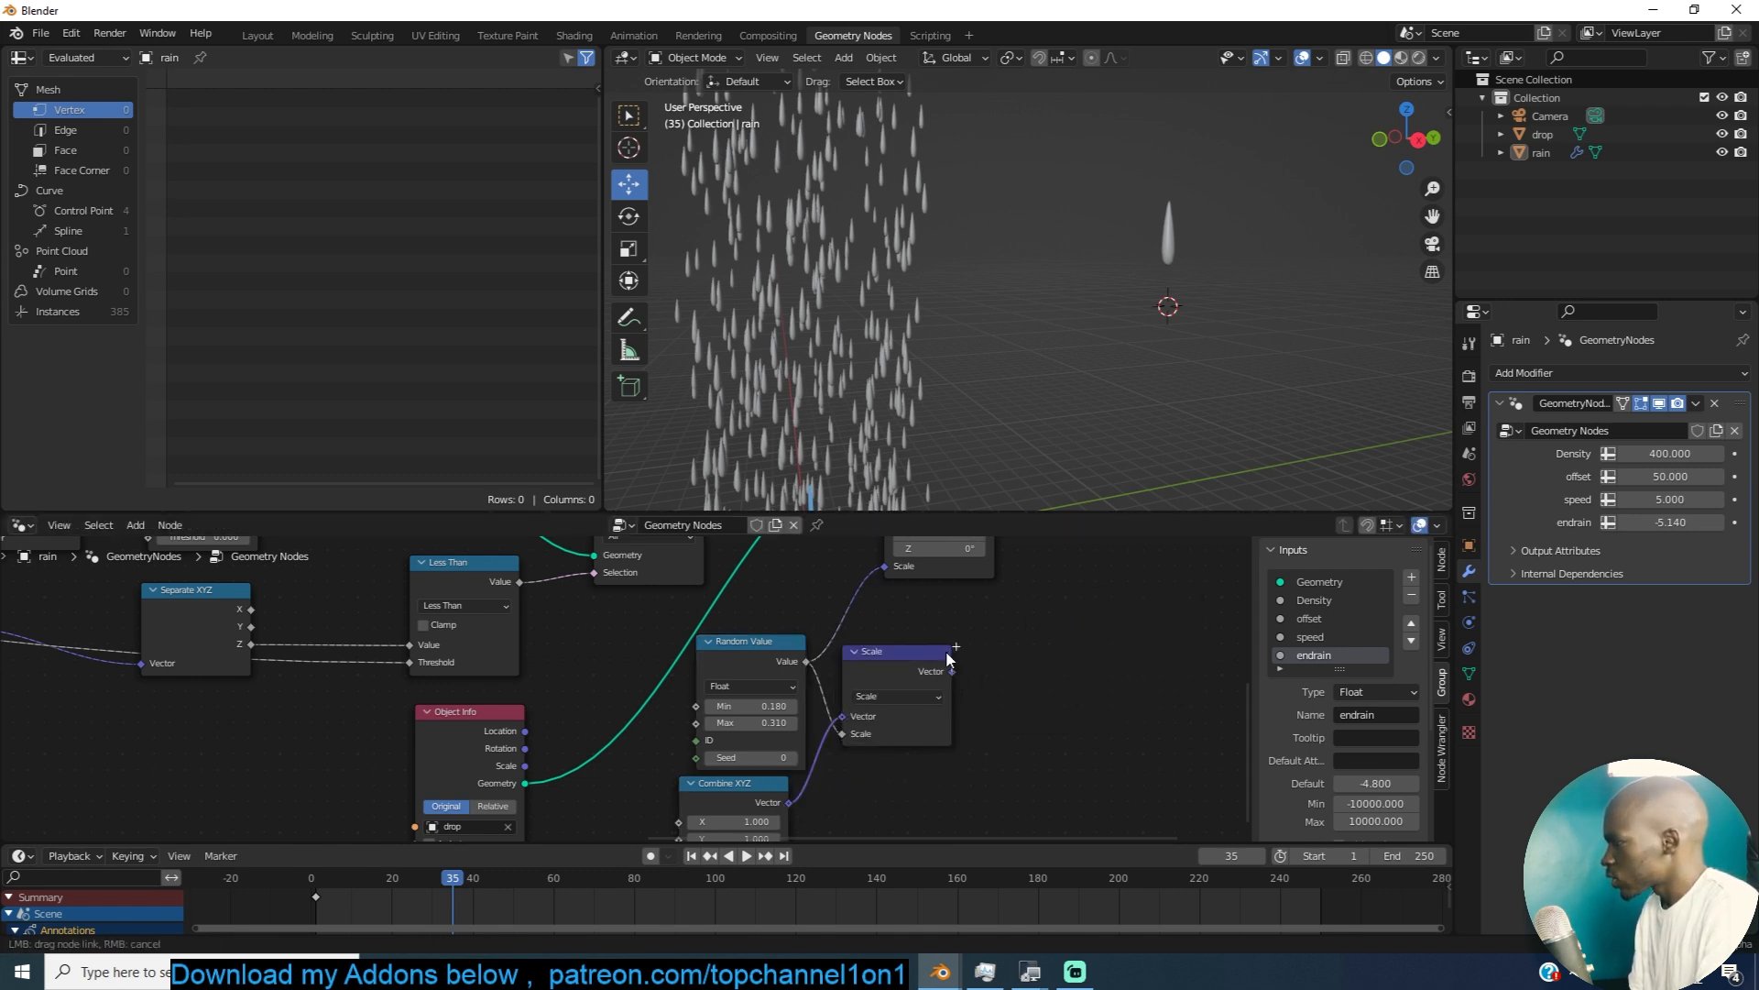
Step: Connect the Scale node's Vector output to the Instance on Points Scale input and set Combine XYZ to X 0.400, Y 0.400, Z 1.700
{"action": "left_click_drag", "start_coordinate": [901, 587], "coordinate": [882, 596]}
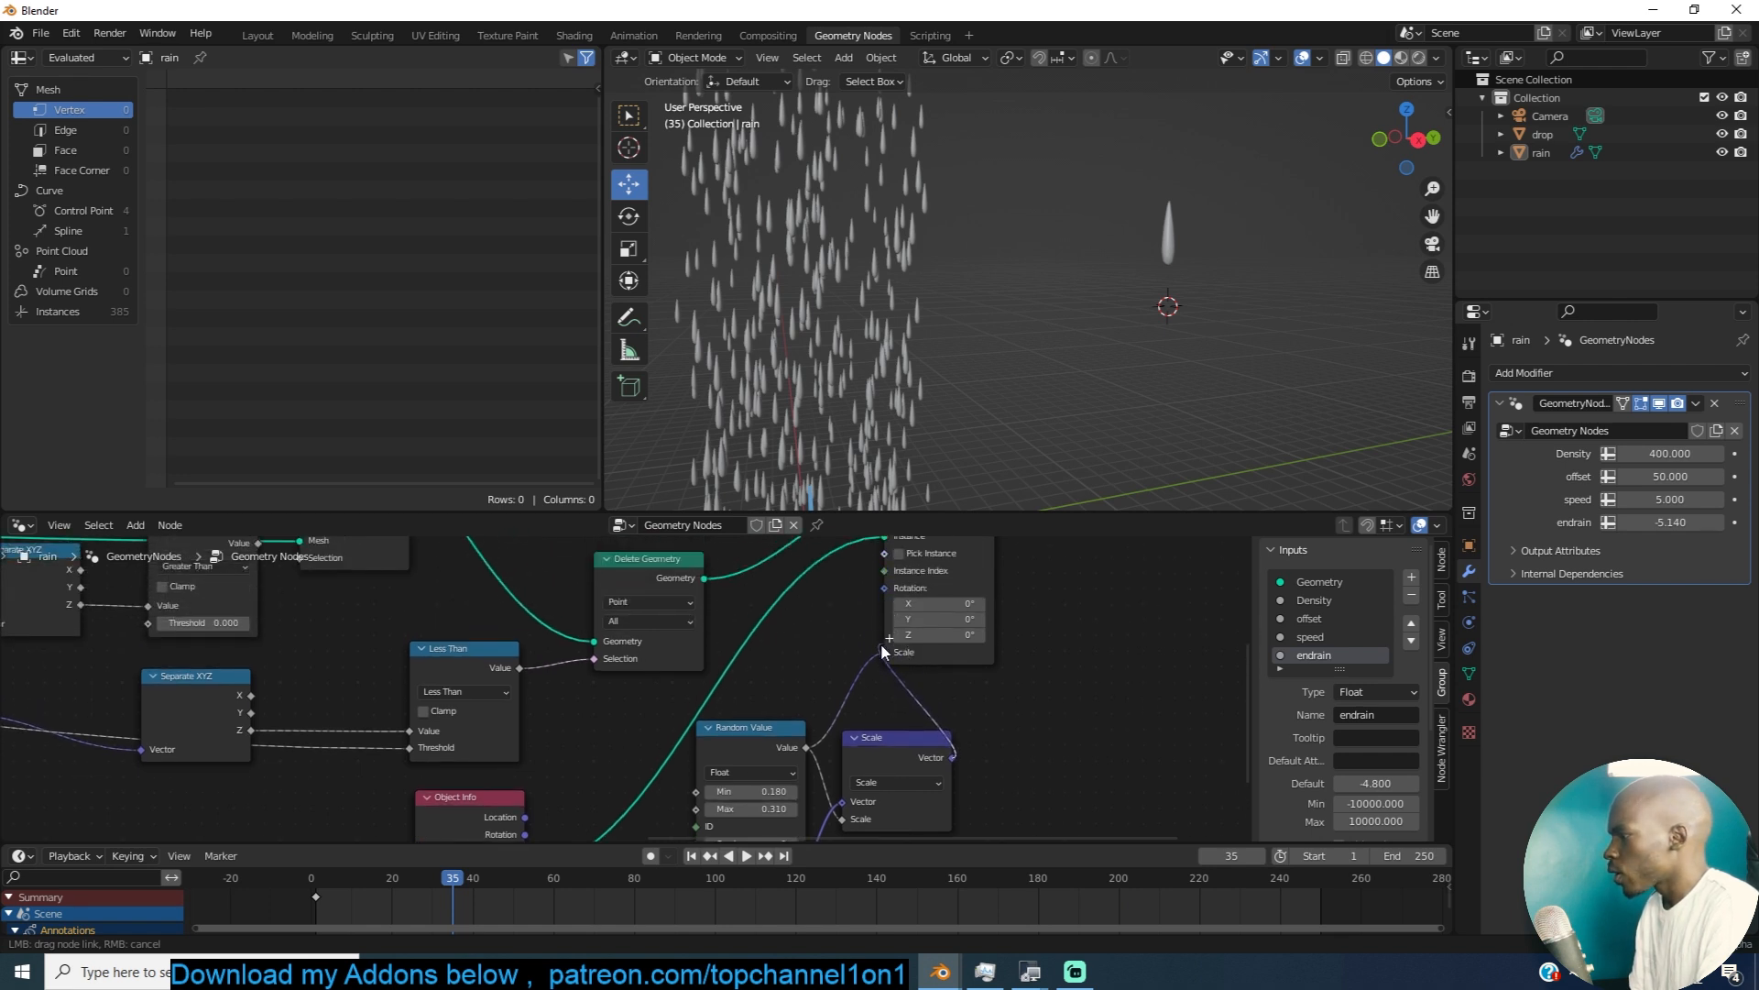
{"action": "middle_click_drag", "start_coordinate": [930, 743], "coordinate": [1103, 599]}
{"action": "middle_click_drag", "start_coordinate": [1015, 712], "coordinate": [764, 666]}
{"action": "scroll", "coordinate": [988, 656], "scroll_direction": "up", "scroll_amount": 3}
{"action": "mouse_move", "coordinate": [755, 712]}
{"action": "left_mouse_down", "text": "shift"}
{"action": "mouse_move", "coordinate": [753, 734]}
{"action": "mouse_move", "coordinate": [693, 734]}
{"action": "mouse_move", "coordinate": [811, 754]}
{"action": "mouse_move", "coordinate": [694, 734]}
{"action": "mouse_move", "coordinate": [788, 756]}
{"action": "mouse_move", "coordinate": [748, 756]}
{"action": "mouse_move", "coordinate": [763, 756]}
{"action": "left_mouse_up", "text": "shift"}
{"action": "key", "text": "Escape"}
Step: Play the animation from its start to preview the thin, stretched raindrops
{"action": "middle_click_drag", "start_coordinate": [1009, 504], "coordinate": [987, 206]}
{"action": "key", "text": "space"}
{"action": "left_click", "coordinate": [311, 888]}
{"action": "key", "text": "space"}
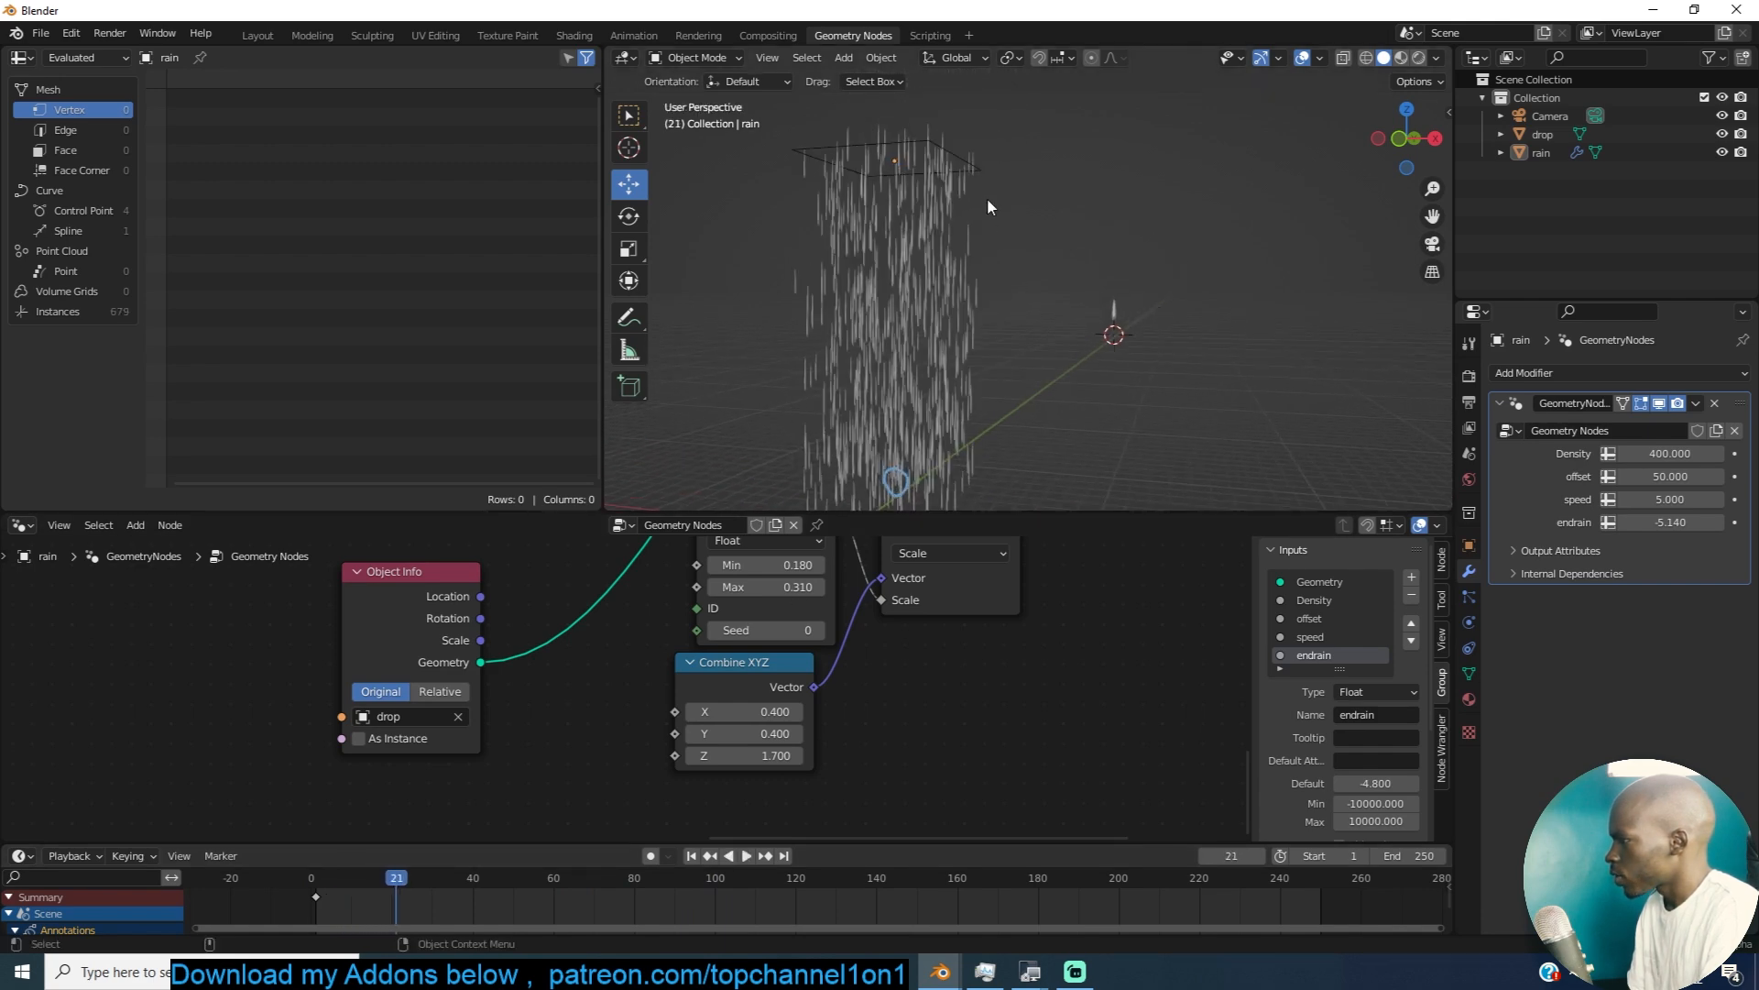
Step: Select the rain emitter plane above the scene and rotate it so the rain falls at a slant
{"action": "left_click", "coordinate": [989, 197]}
{"action": "key", "text": "r"}
{"action": "left_click", "coordinate": [1007, 261]}
{"action": "left_click", "coordinate": [975, 214]}
{"action": "left_click", "coordinate": [974, 207]}
{"action": "key", "text": "s"}
{"action": "right_click", "coordinate": [1123, 244]}
Step: Scale up the rain emitter's mesh in Edit Mode and reposition the emitter in Object Mode
{"action": "key", "text": "Tab"}
{"action": "key", "text": "s"}
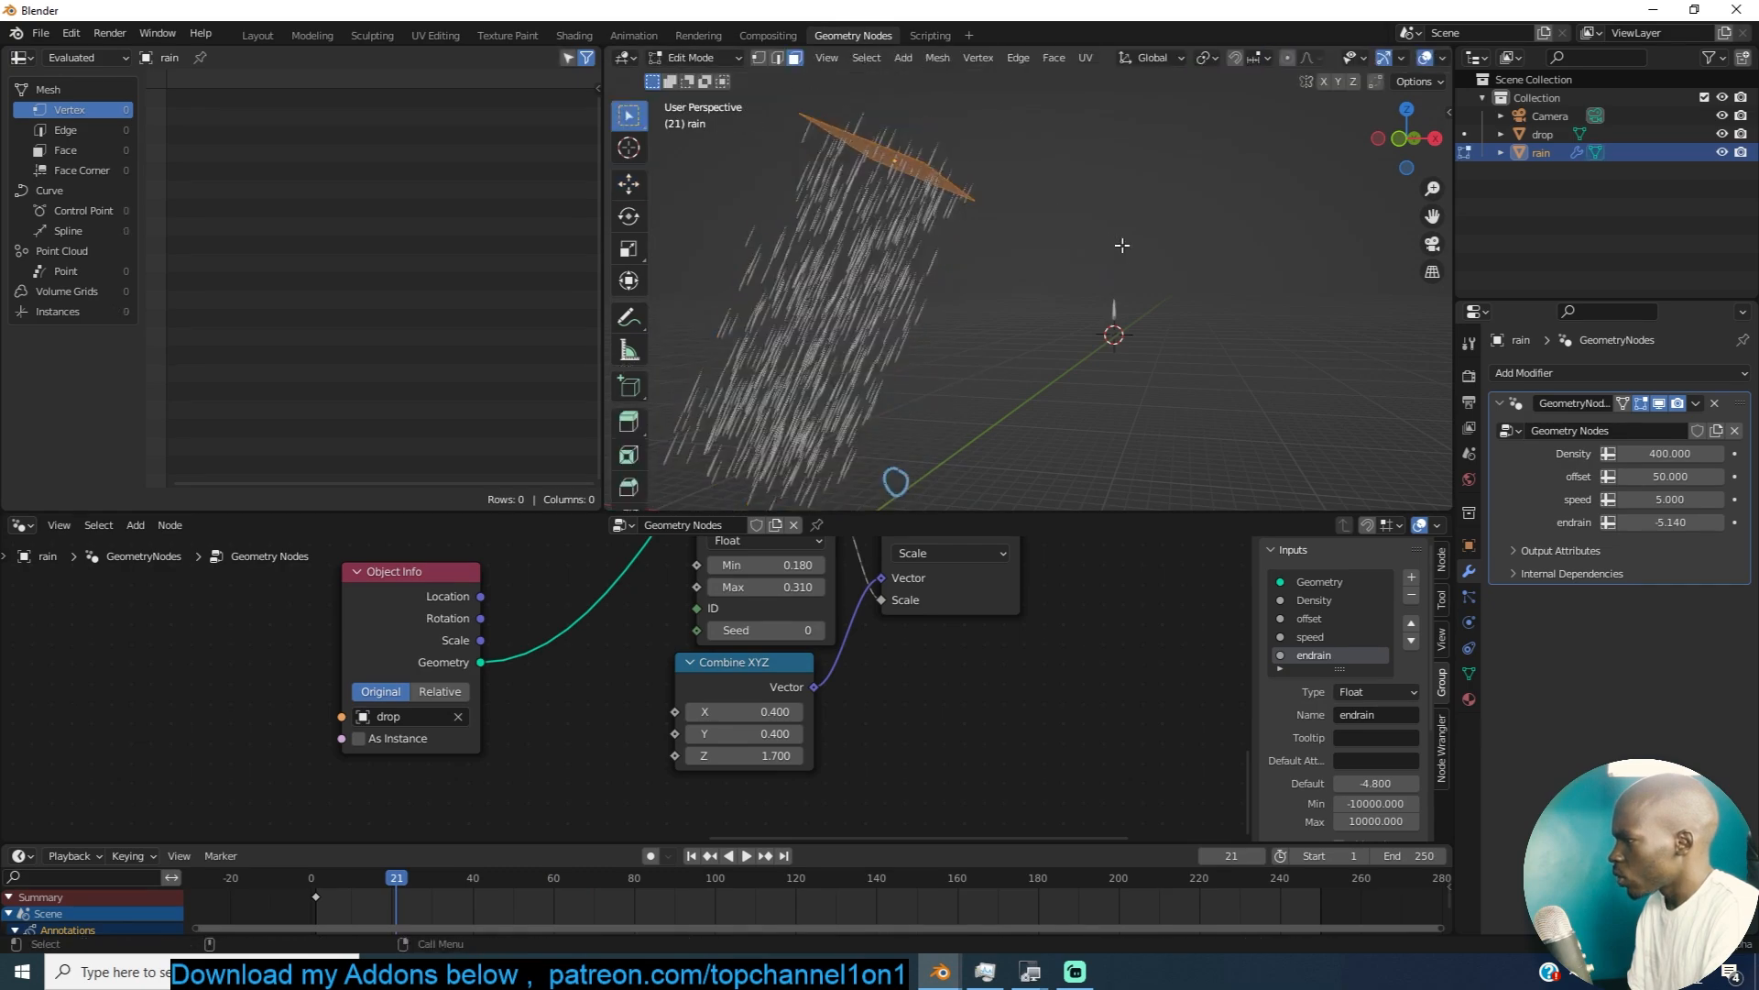
{"action": "left_click", "coordinate": [1288, 275]}
{"action": "key", "text": "Tab"}
{"action": "key", "text": "g"}
{"action": "left_click", "coordinate": [1146, 256]}
{"action": "left_click", "coordinate": [1141, 260]}
Step: Preview the slanted rain animation and set the modifier's endrain value to -9.830
{"action": "middle_click_drag", "start_coordinate": [1133, 268], "coordinate": [1111, 304]}
{"action": "key", "text": "space"}
{"action": "key", "text": "space"}
{"action": "left_click_drag", "start_coordinate": [1669, 523], "coordinate": [1558, 522]}
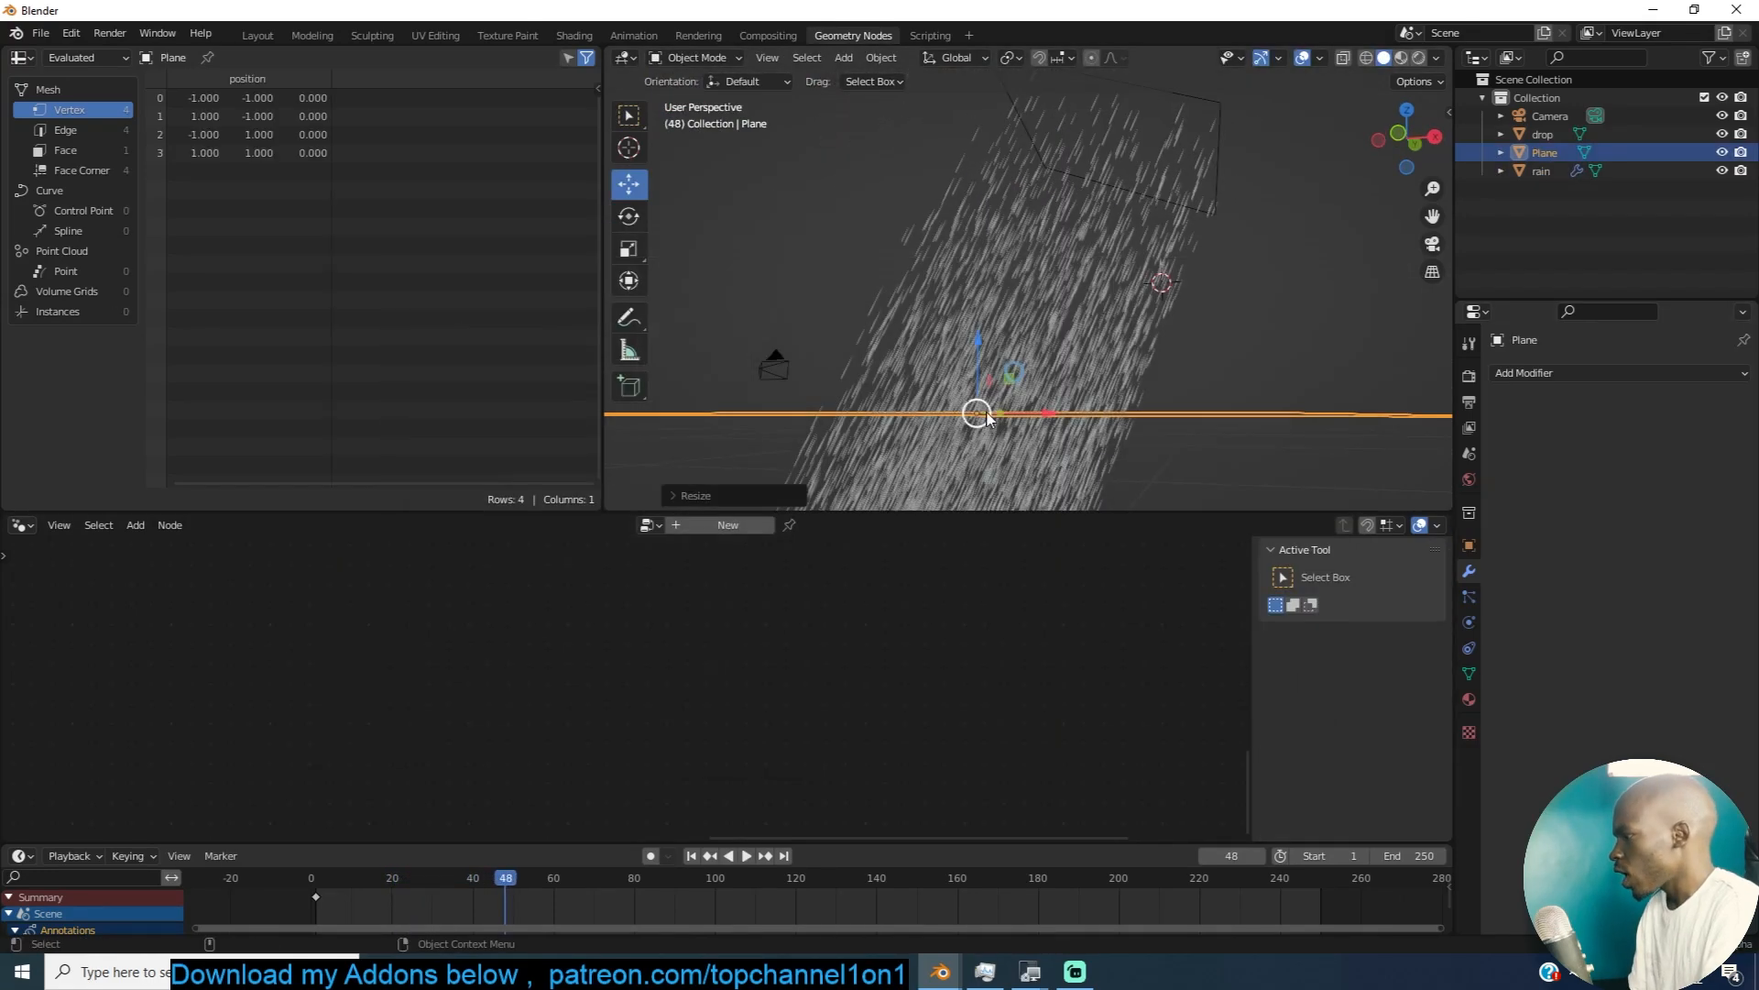
Step: Switch the viewport shading to random object colors and deselect the ground plane
{"action": "middle_click_drag", "start_coordinate": [995, 414], "coordinate": [1008, 408]}
{"action": "key", "text": "shift+q"}
{"action": "left_click", "coordinate": [902, 267]}
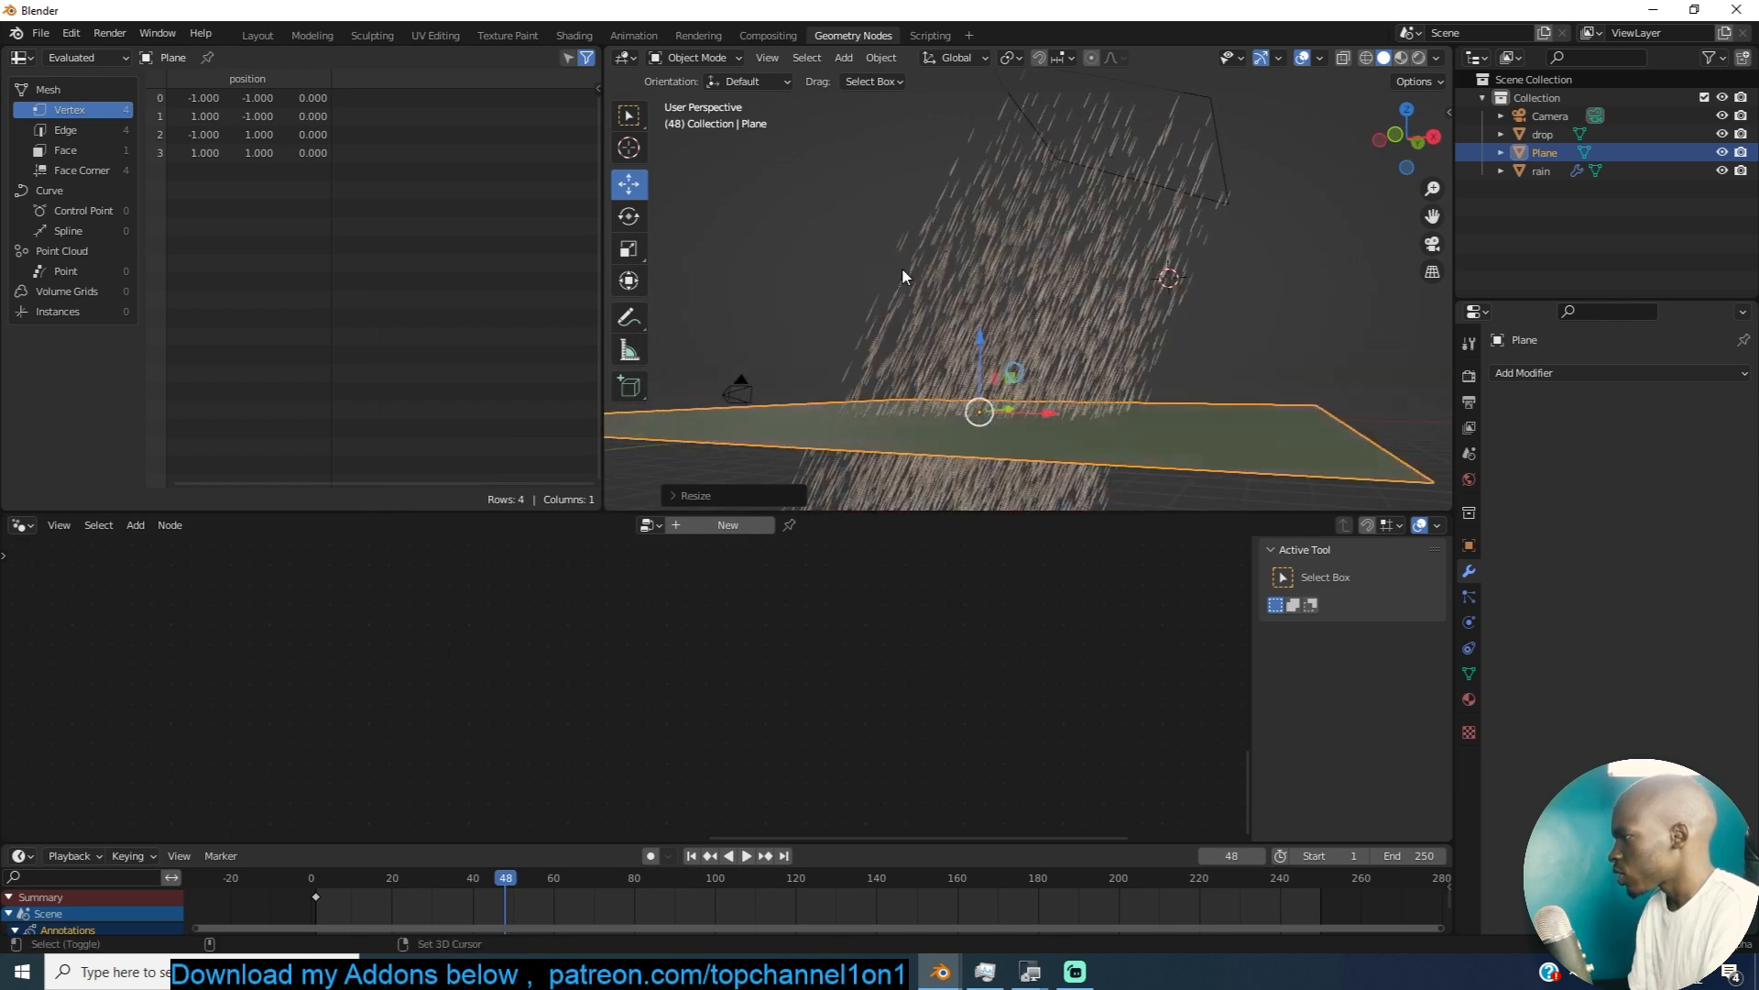
{"action": "left_click", "coordinate": [911, 315]}
{"action": "middle_click_drag", "start_coordinate": [911, 316], "coordinate": [988, 363]}
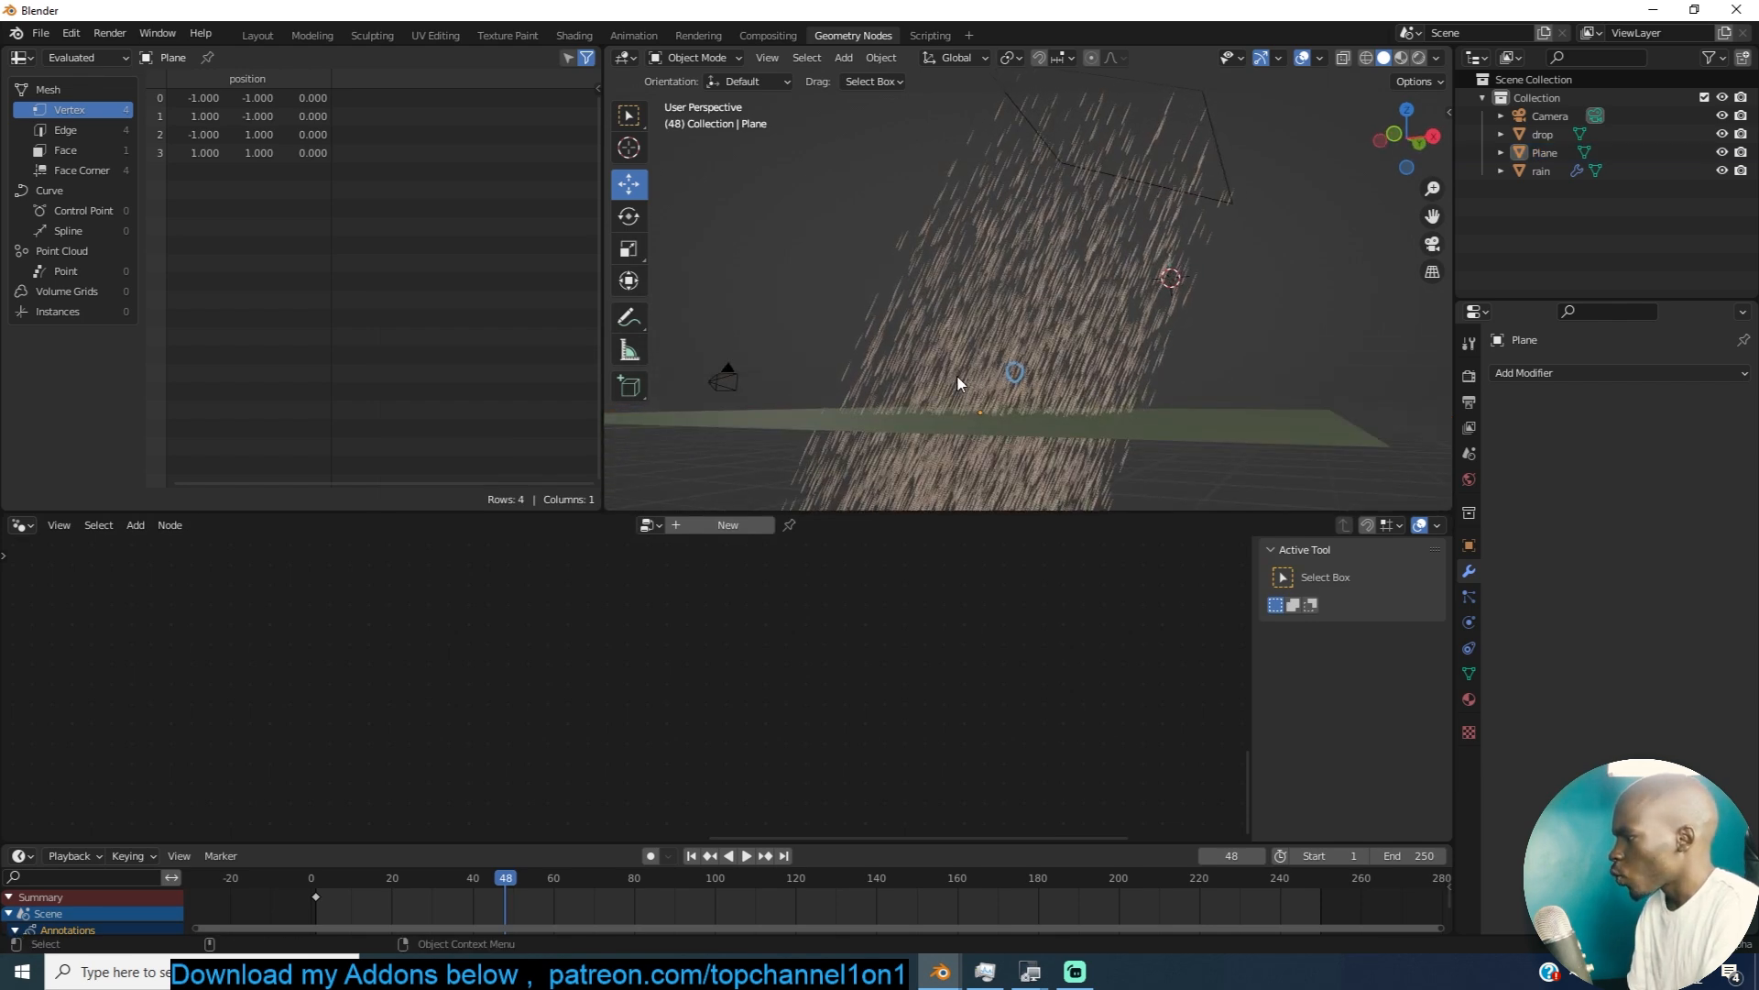
Step: Move the ground plane into a new collection named colliders
{"action": "left_click", "coordinate": [1129, 401]}
{"action": "middle_click_drag", "start_coordinate": [1129, 401], "coordinate": [1112, 421]}
{"action": "left_click", "coordinate": [1194, 412]}
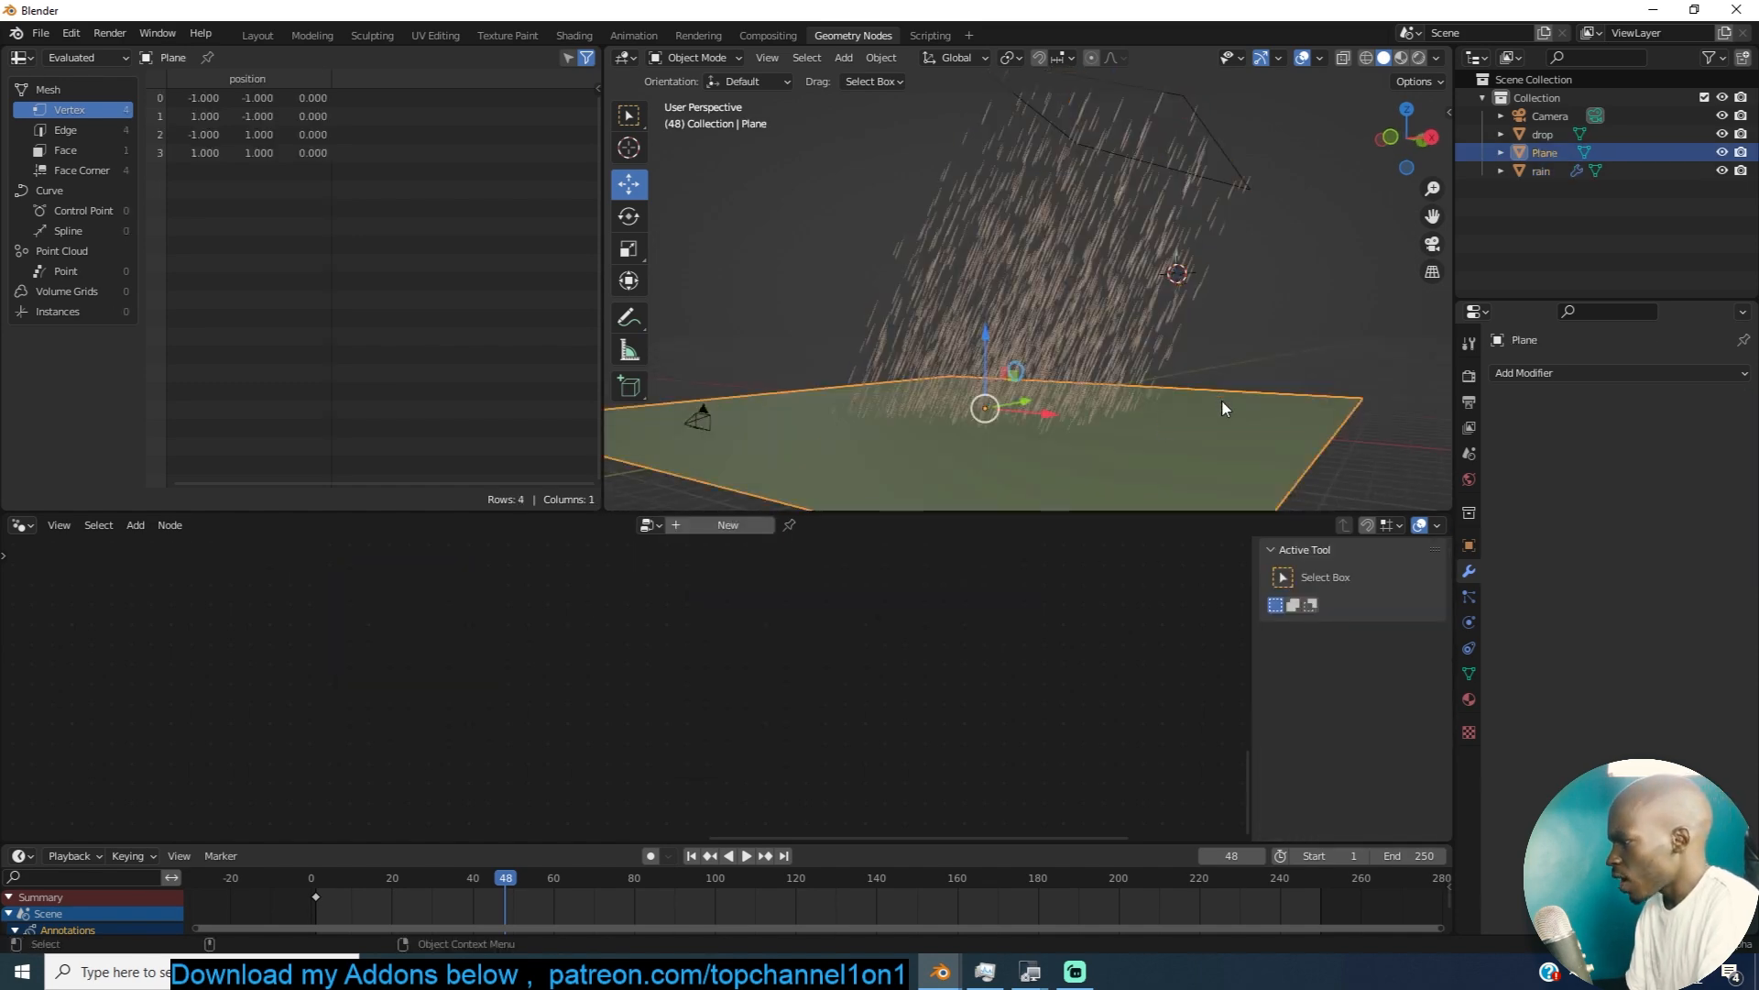
{"action": "key", "text": "m"}
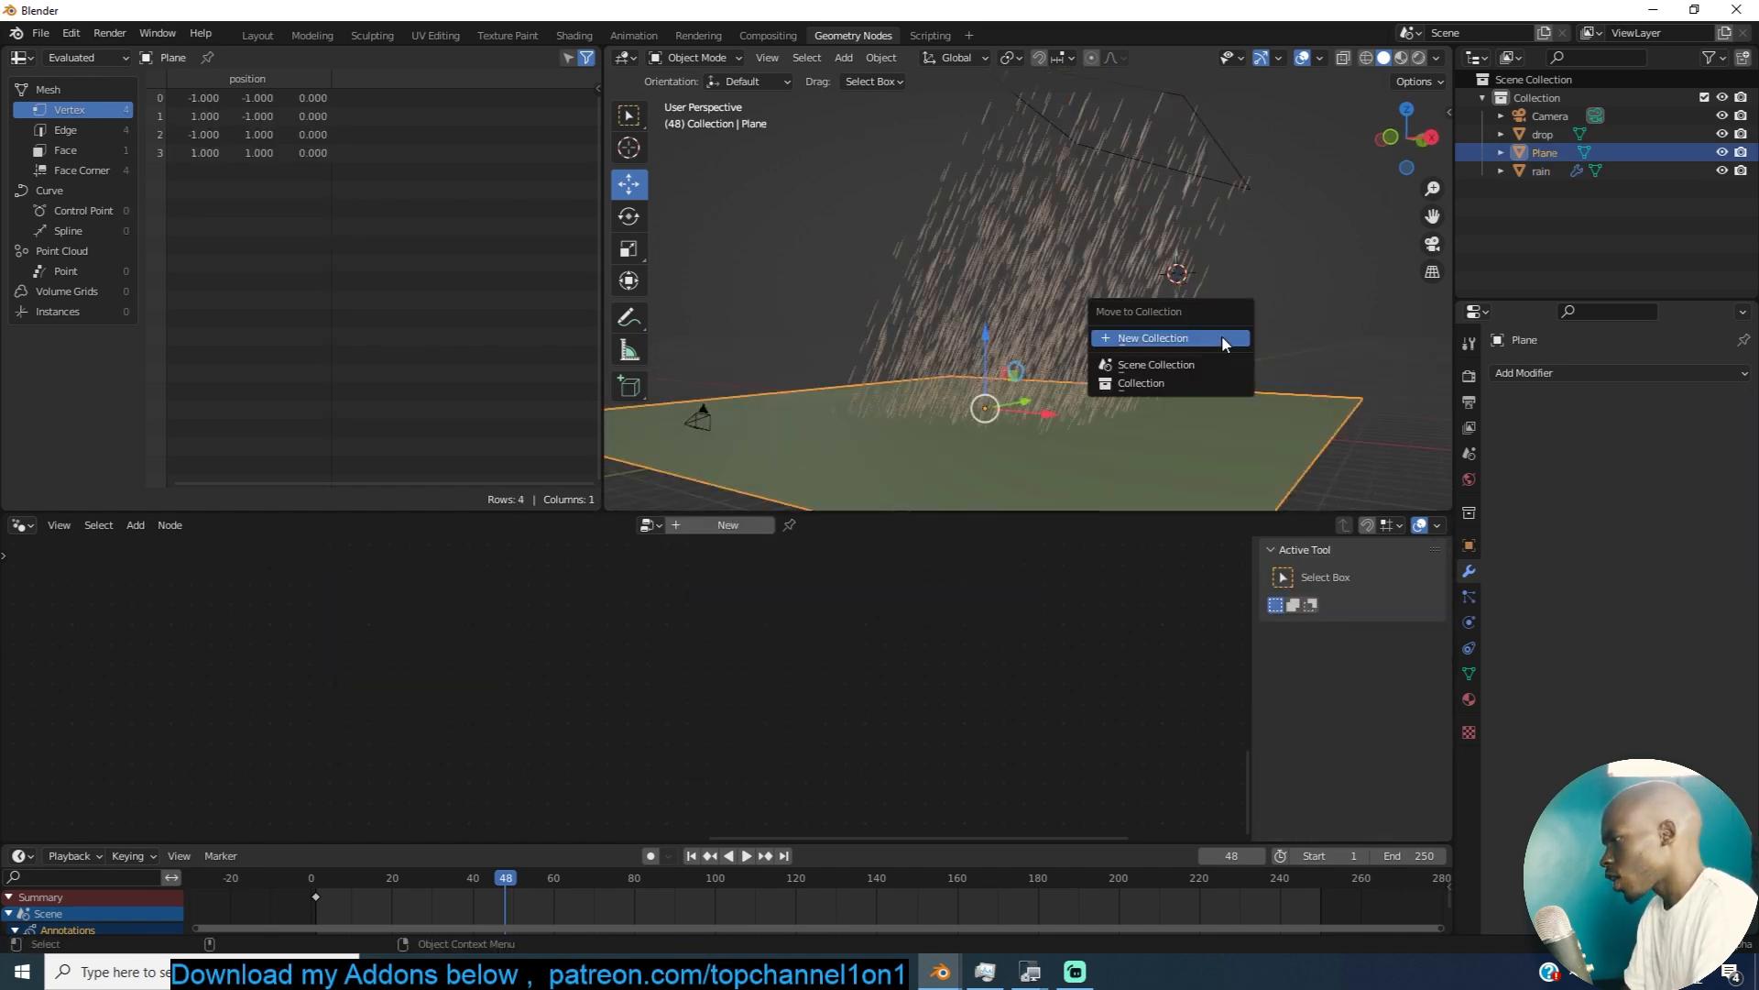
{"action": "left_click", "coordinate": [1222, 336]}
{"action": "type", "text": "colliders"}
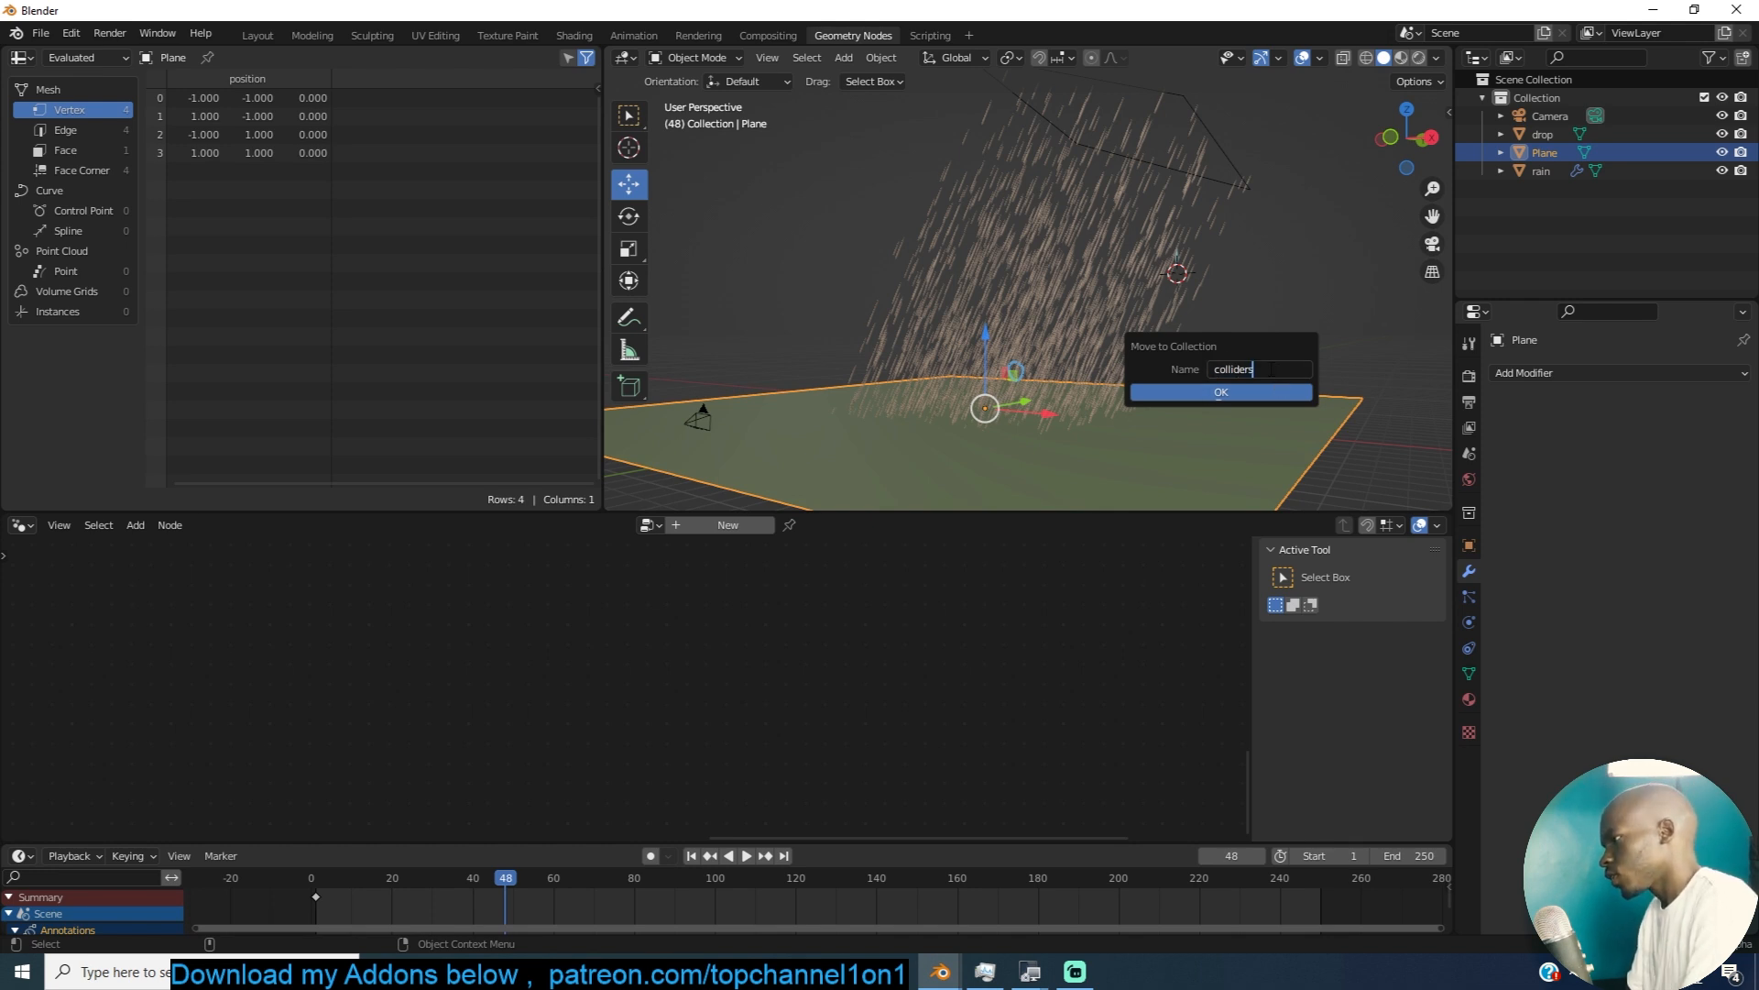
{"action": "left_click", "coordinate": [1201, 394]}
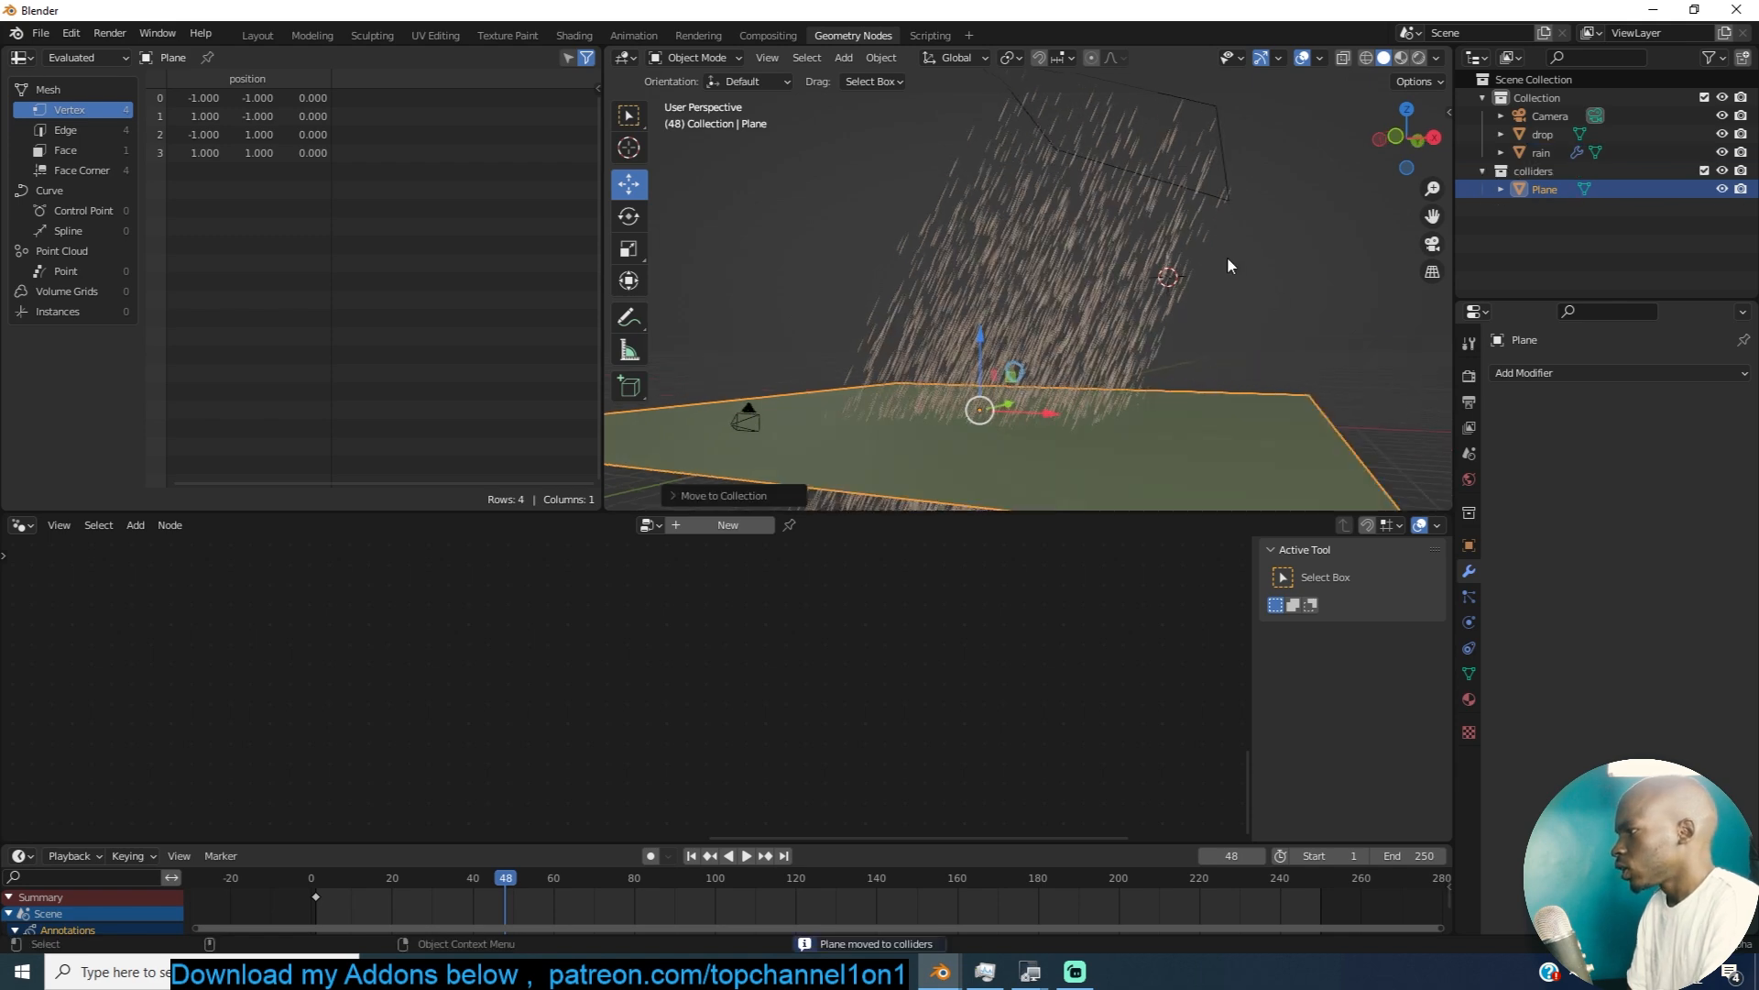
Step: Add a cube on the ground plane, resize it and move it into the colliders collection
{"action": "key", "text": "shift+a"}
{"action": "mouse_move", "coordinate": [1017, 355]}
{"action": "left_click", "coordinate": [1090, 376]}
{"action": "key", "text": "s"}
{"action": "left_click", "coordinate": [1274, 345]}
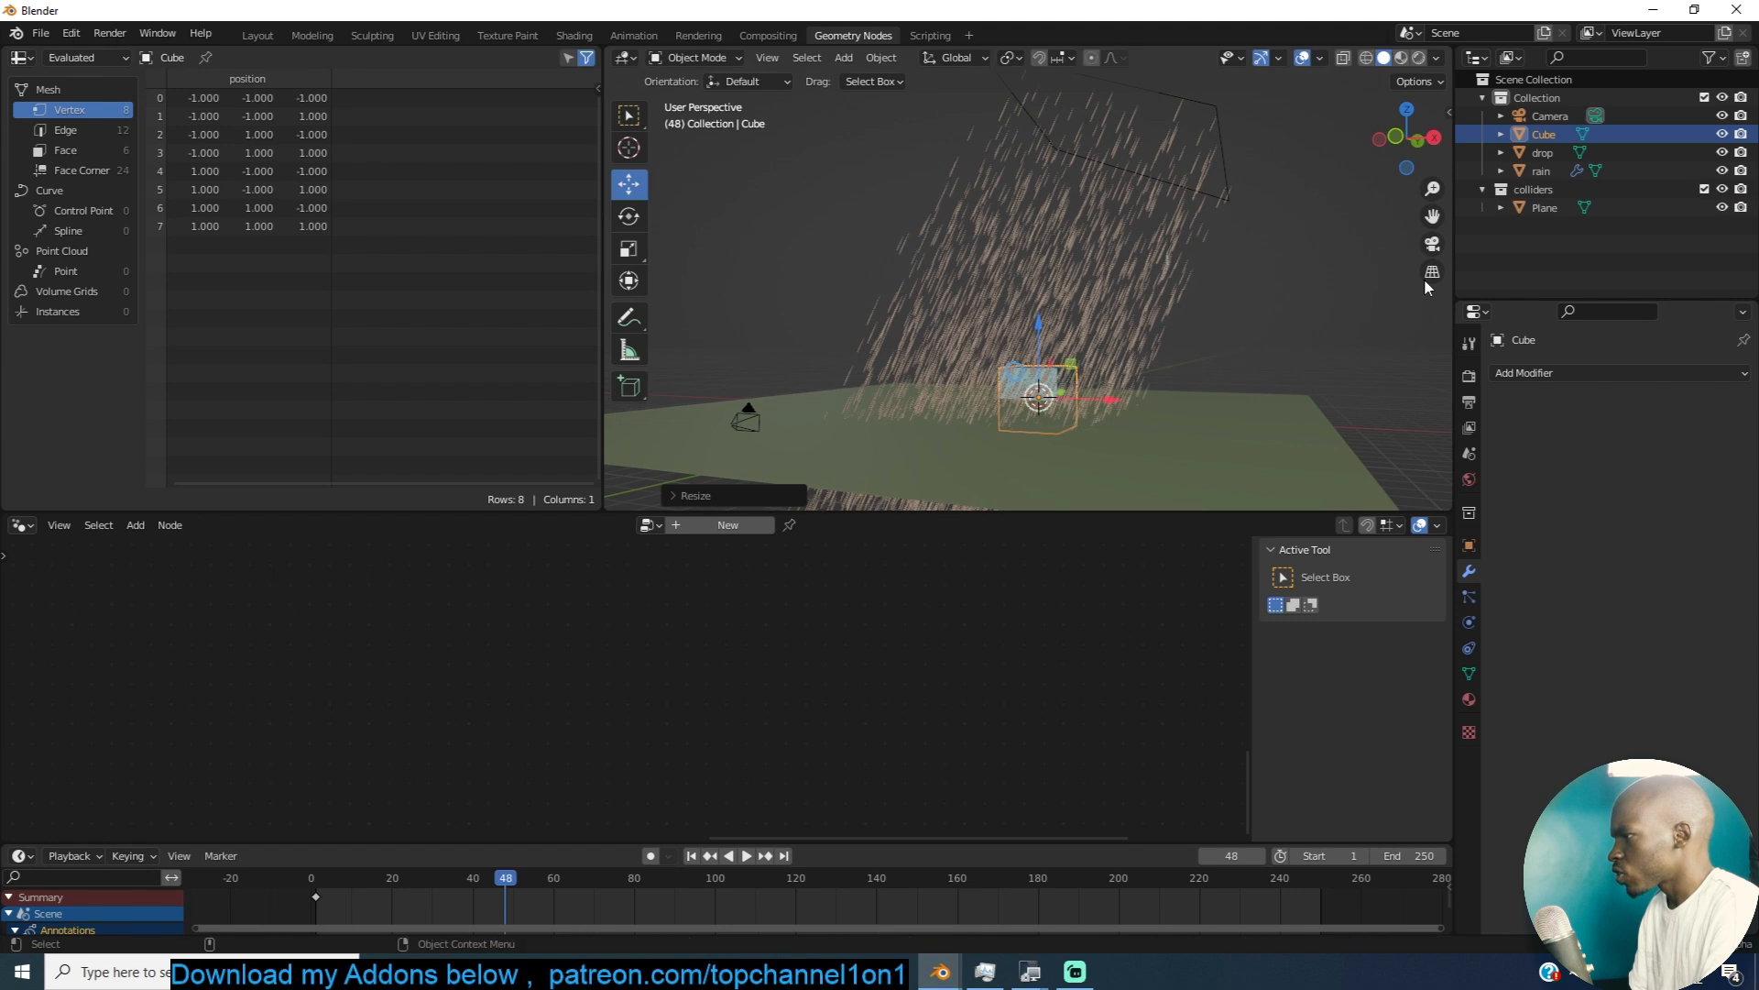
{"action": "left_click_drag", "start_coordinate": [1564, 137], "coordinate": [1534, 190]}
Step: Add a monkey mesh, resize it above the cube and move it into the colliders collection
{"action": "key", "text": "shift+a"}
{"action": "mouse_move", "coordinate": [1134, 328]}
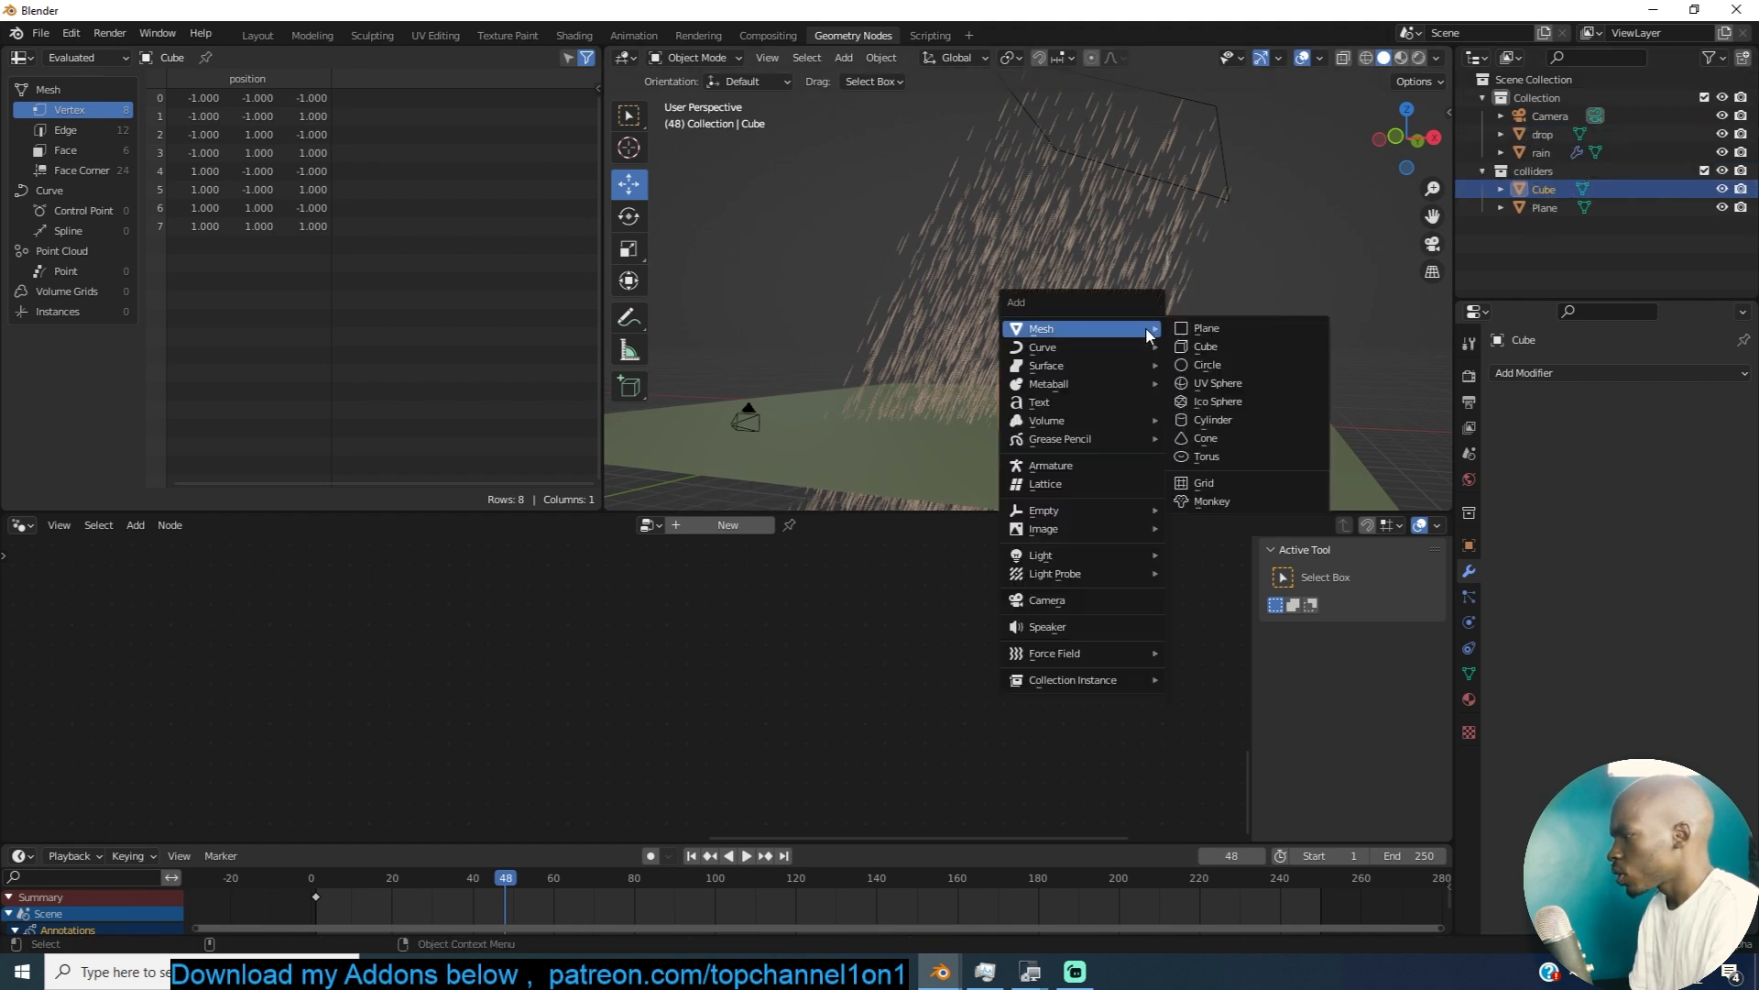
{"action": "left_click", "coordinate": [1210, 501]}
{"action": "key", "text": "s"}
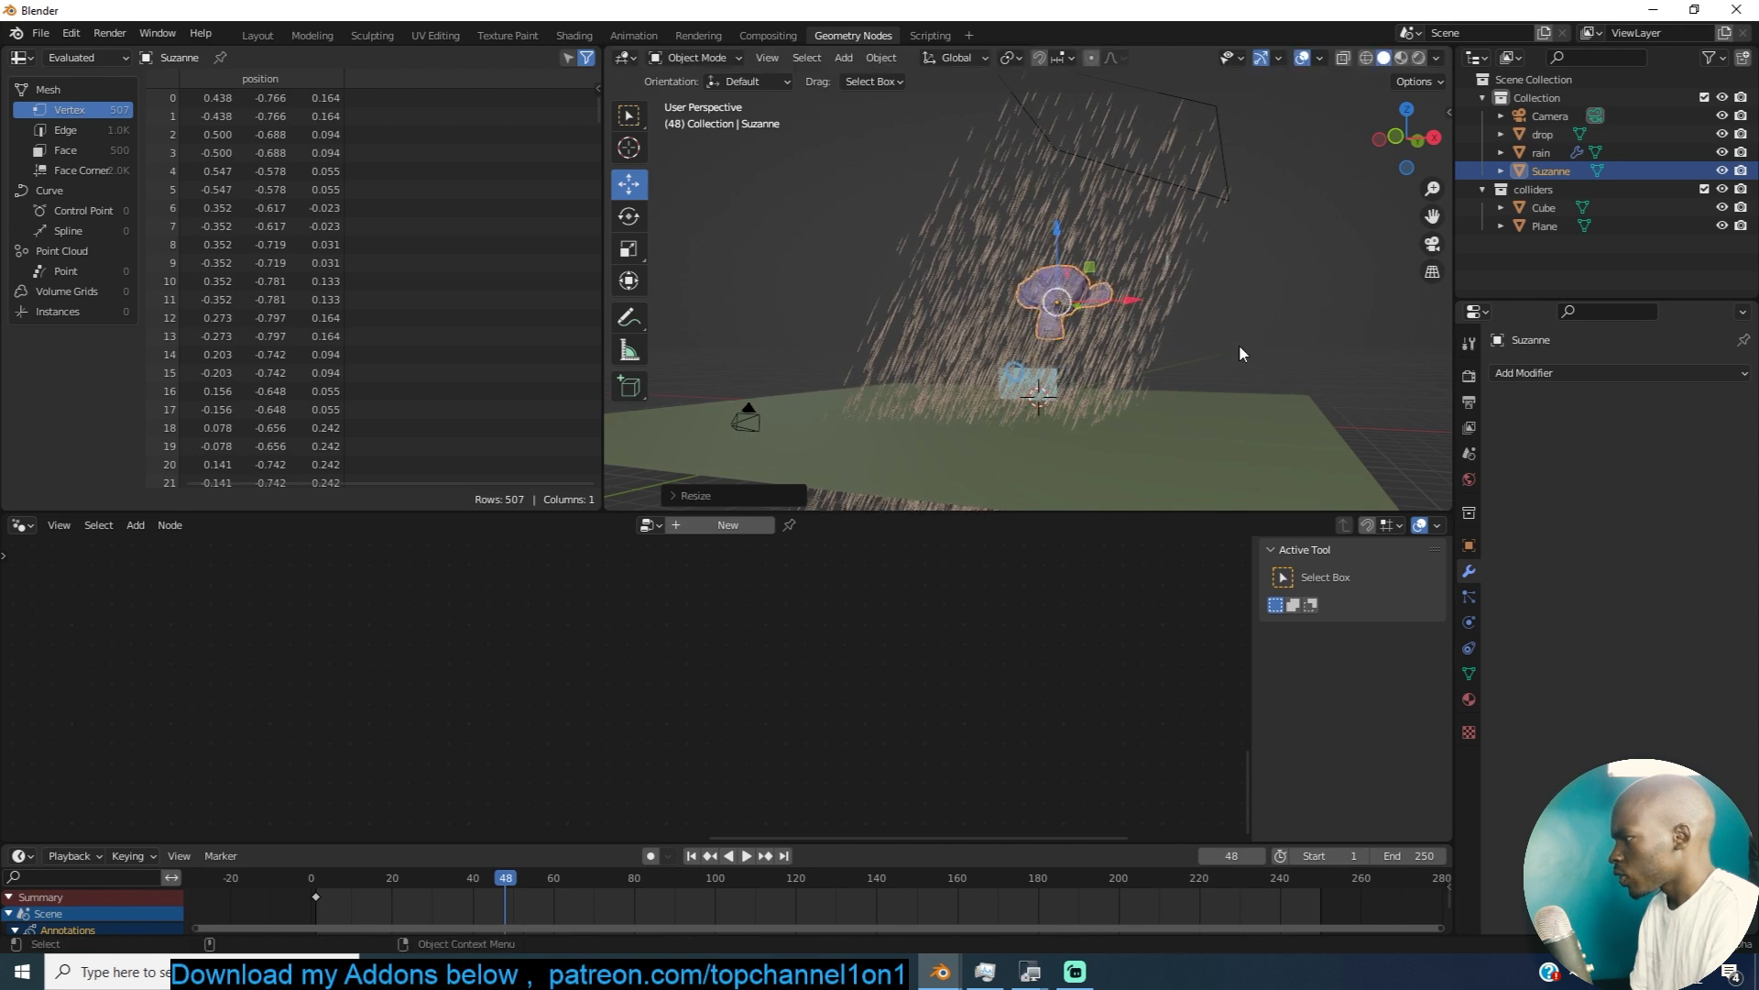
{"action": "left_click", "coordinate": [1239, 343]}
{"action": "left_click_drag", "start_coordinate": [1559, 173], "coordinate": [1538, 189]}
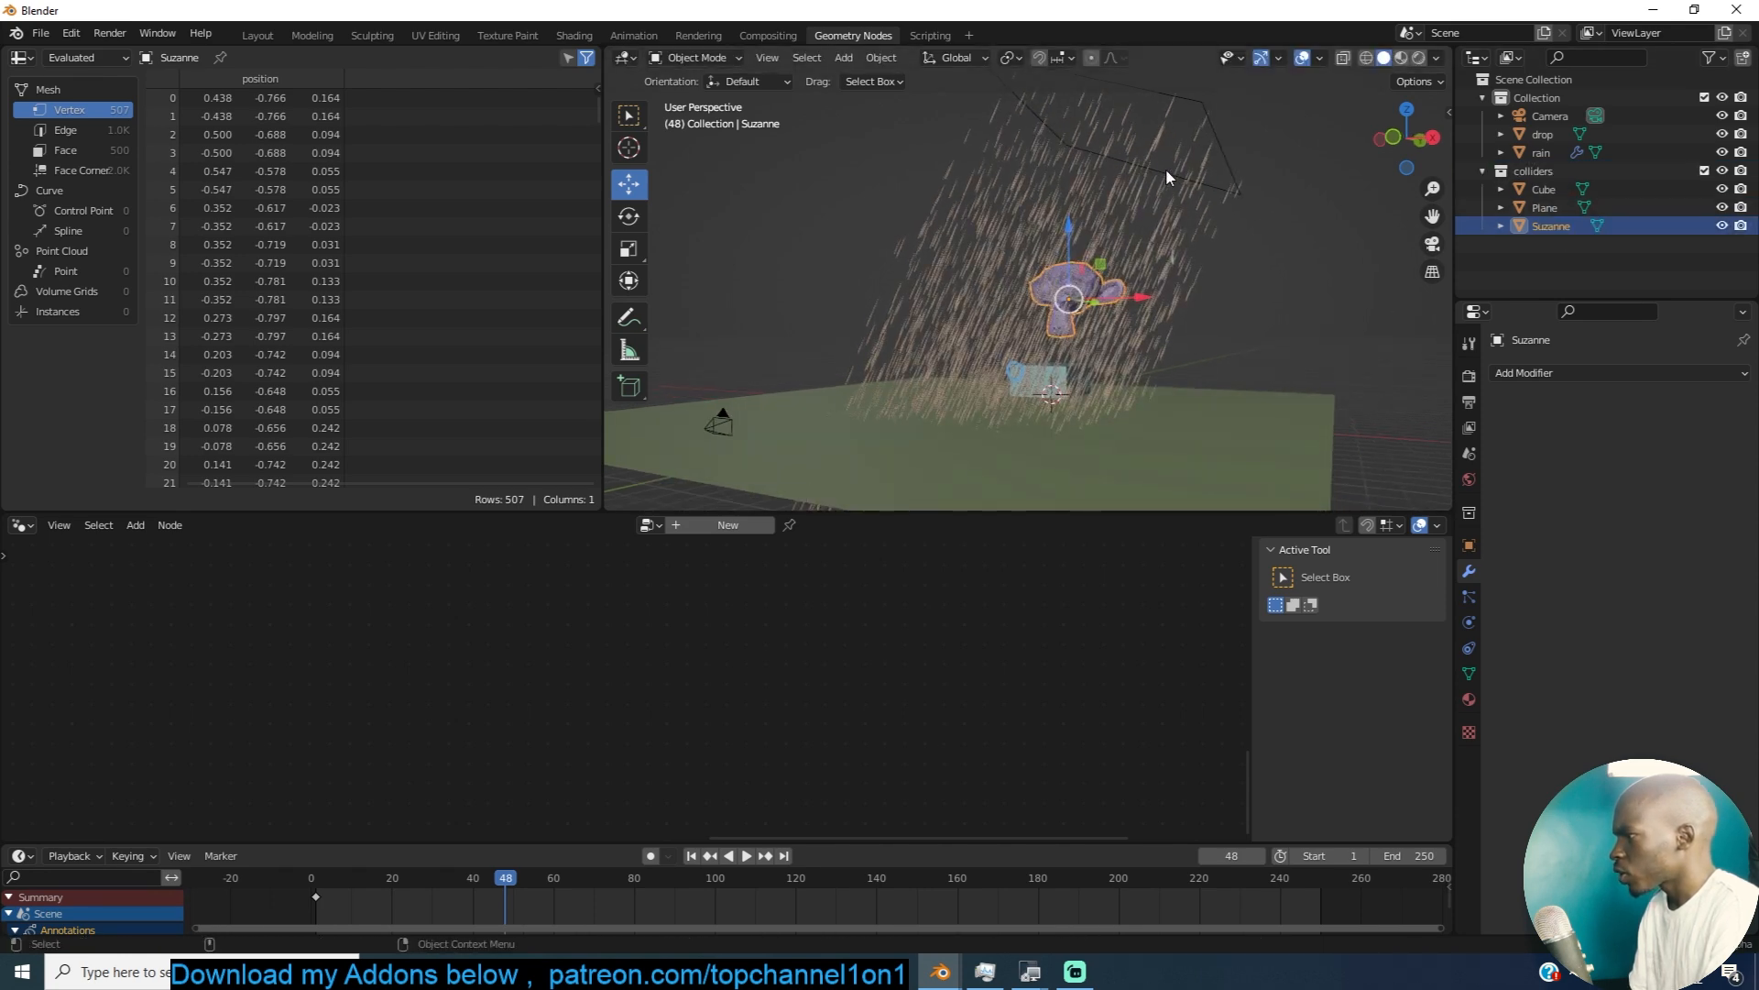
Step: Select the rain object and move its Instance on Points, Object Info and scale nodes away from Delete Geometry to free up space
{"action": "left_click", "coordinate": [1165, 171]}
{"action": "scroll", "coordinate": [968, 616], "scroll_direction": "down", "scroll_amount": 8}
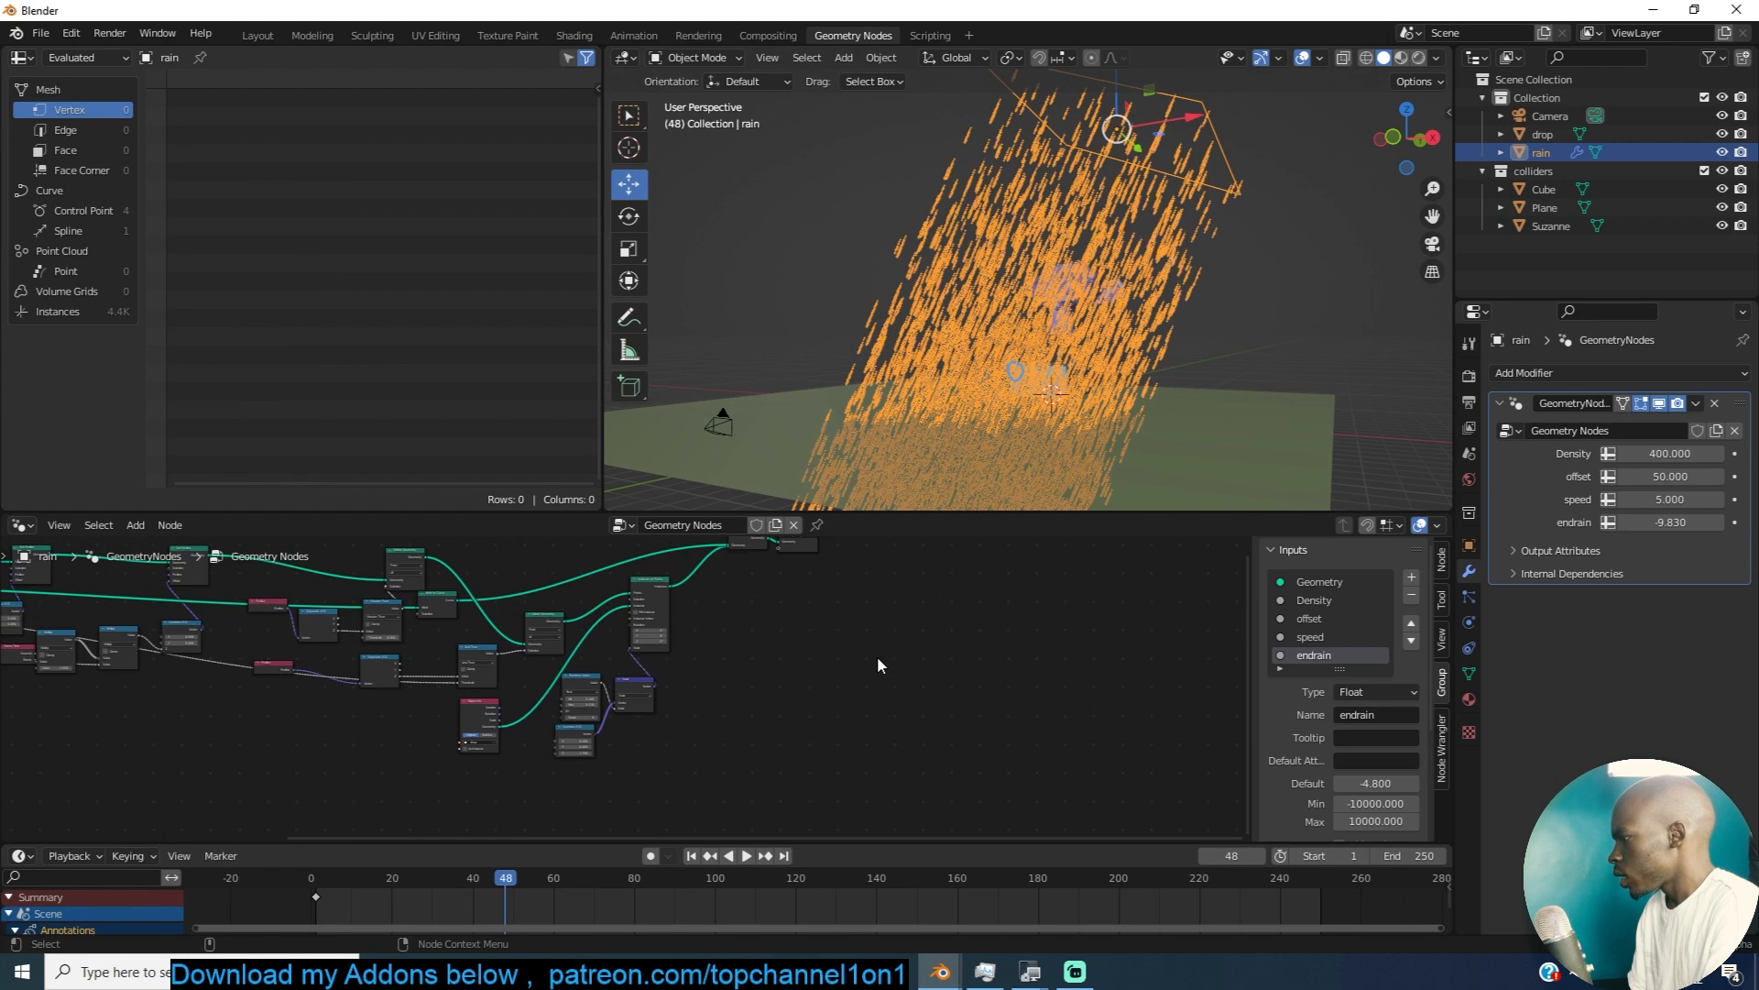
{"action": "left_click_drag", "start_coordinate": [825, 608], "coordinate": [747, 683]}
{"action": "middle_click_drag", "start_coordinate": [747, 683], "coordinate": [818, 604]}
{"action": "left_click_drag", "start_coordinate": [724, 734], "coordinate": [379, 848]}
{"action": "left_click_drag", "start_coordinate": [599, 720], "coordinate": [862, 721]}
{"action": "left_click_drag", "start_coordinate": [719, 741], "coordinate": [764, 753]}
{"action": "scroll", "coordinate": [1146, 298], "scroll_direction": "up", "scroll_amount": 3}
{"action": "key", "text": "alt+a"}
{"action": "scroll", "coordinate": [648, 667], "scroll_direction": "up", "scroll_amount": 1}
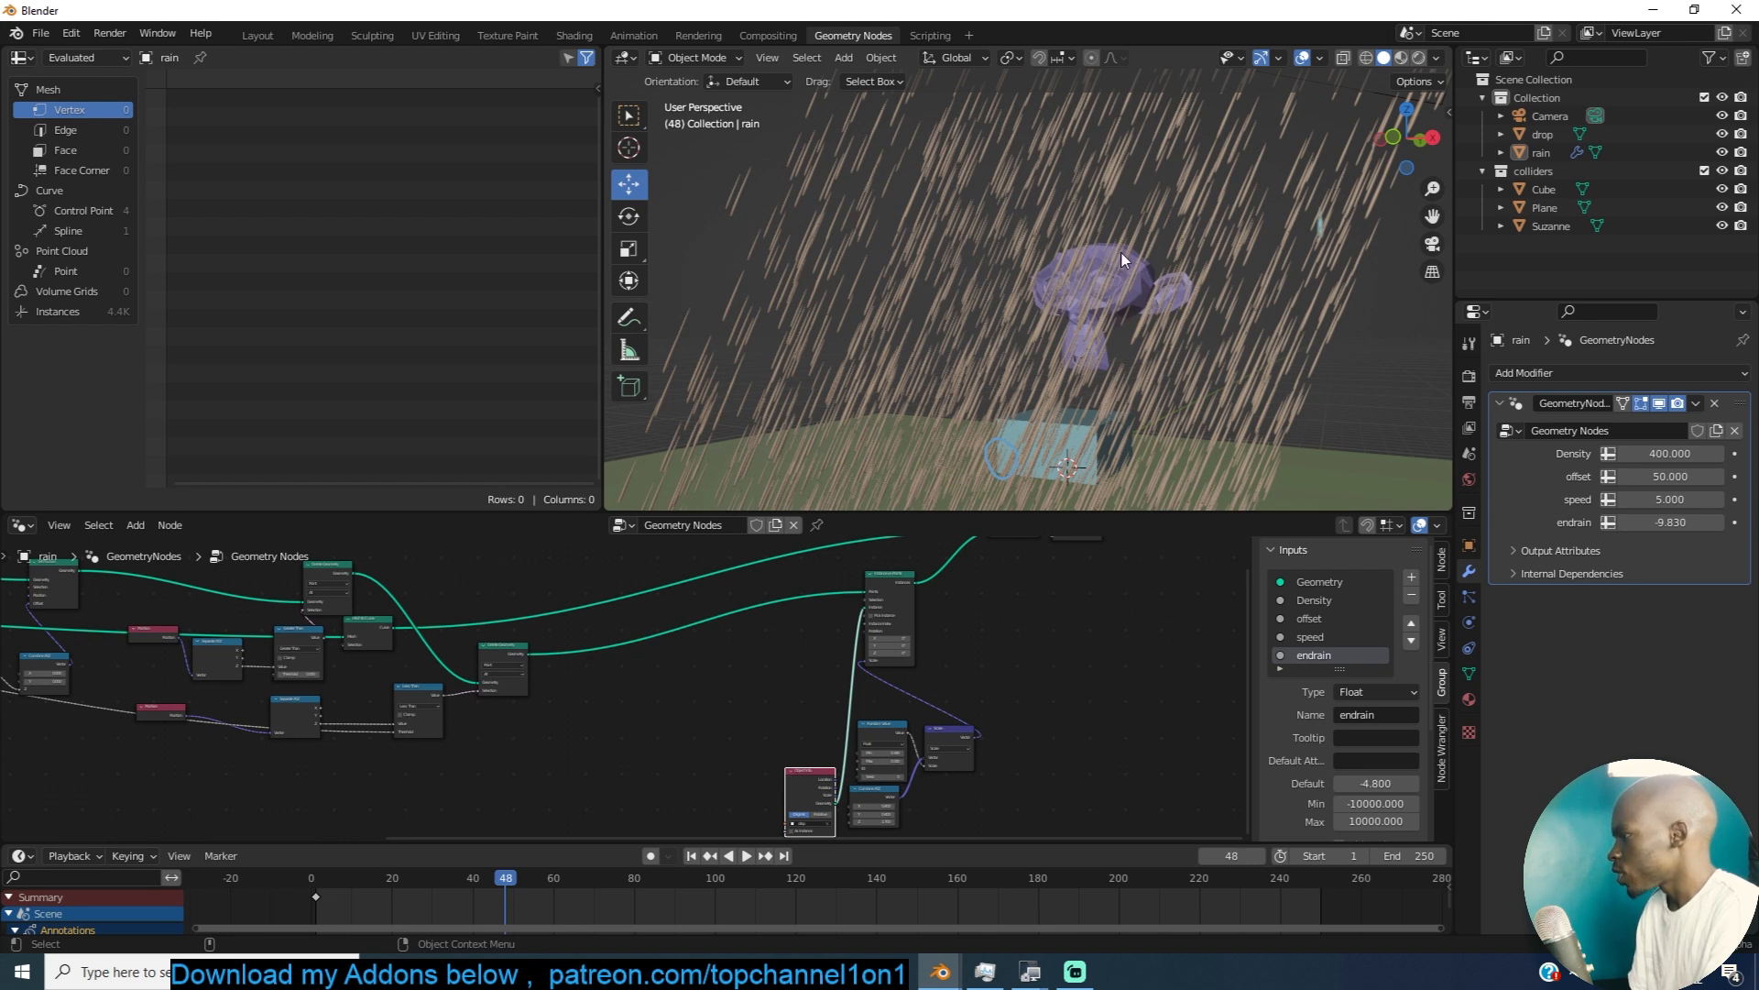
Step: Add a Collection Info node for the colliders collection below Delete Geometry and set it to Relative
{"action": "scroll", "coordinate": [752, 658], "scroll_direction": "up", "scroll_amount": 4}
{"action": "middle_click_drag", "start_coordinate": [752, 658], "coordinate": [936, 610]}
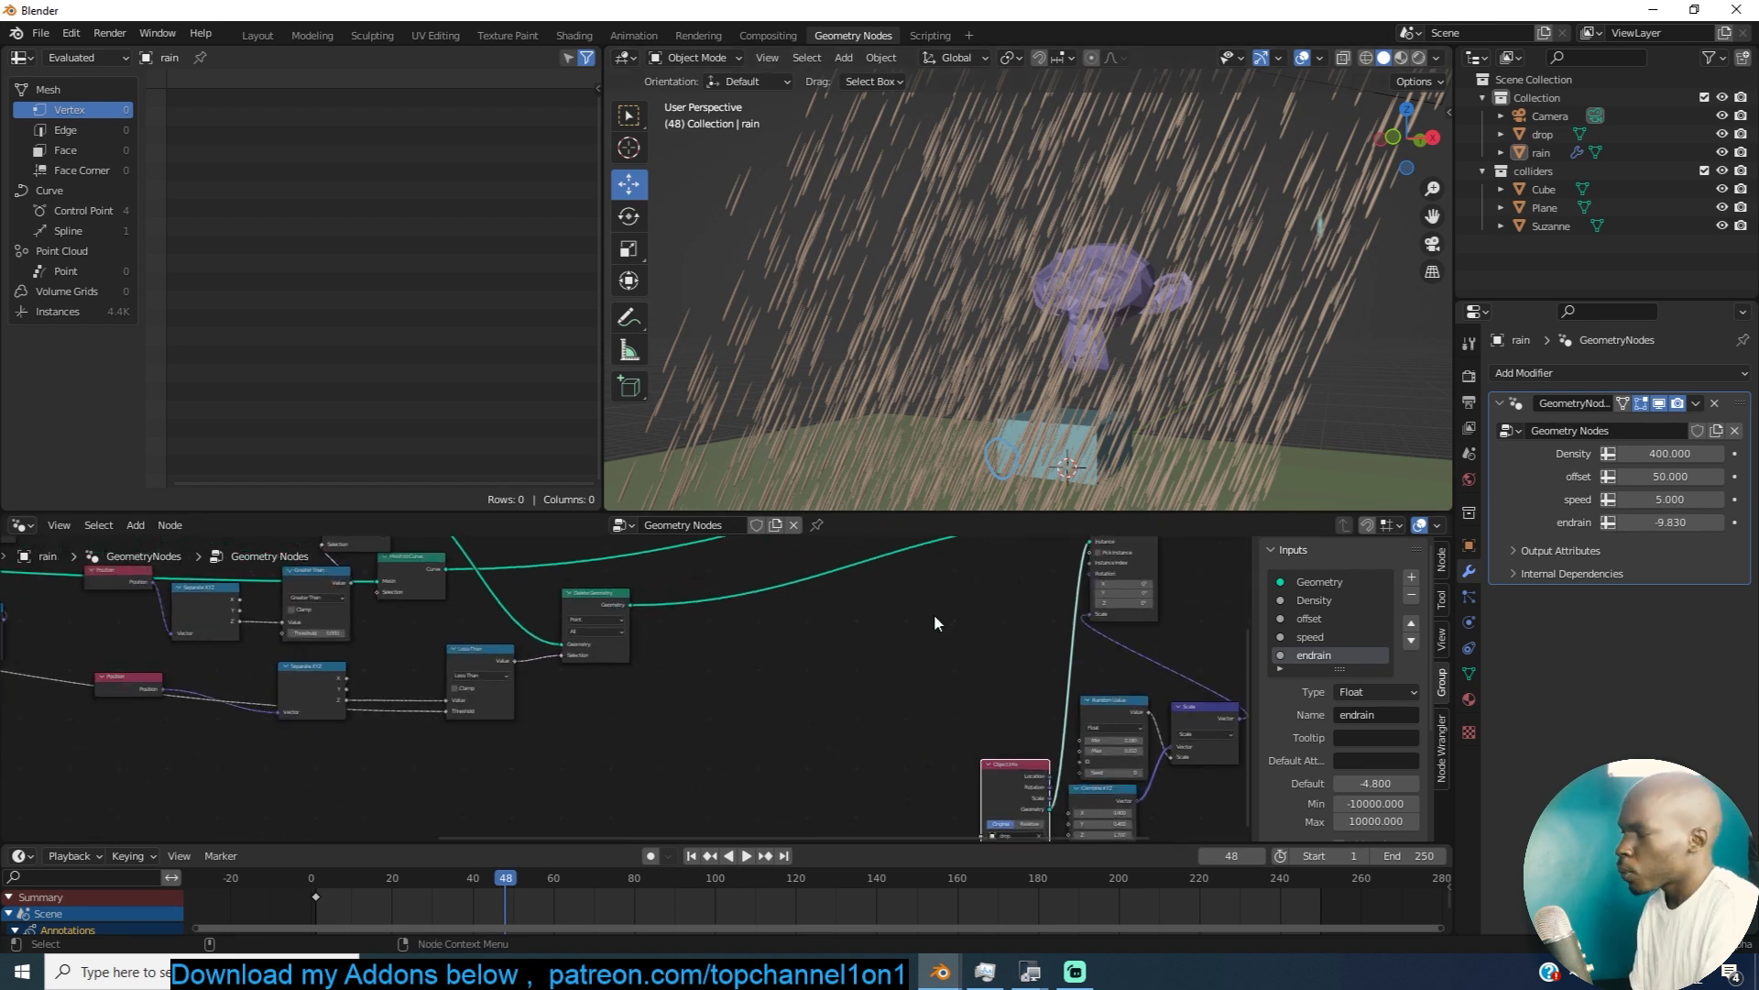
{"action": "middle_click_drag", "start_coordinate": [756, 689], "coordinate": [776, 668]}
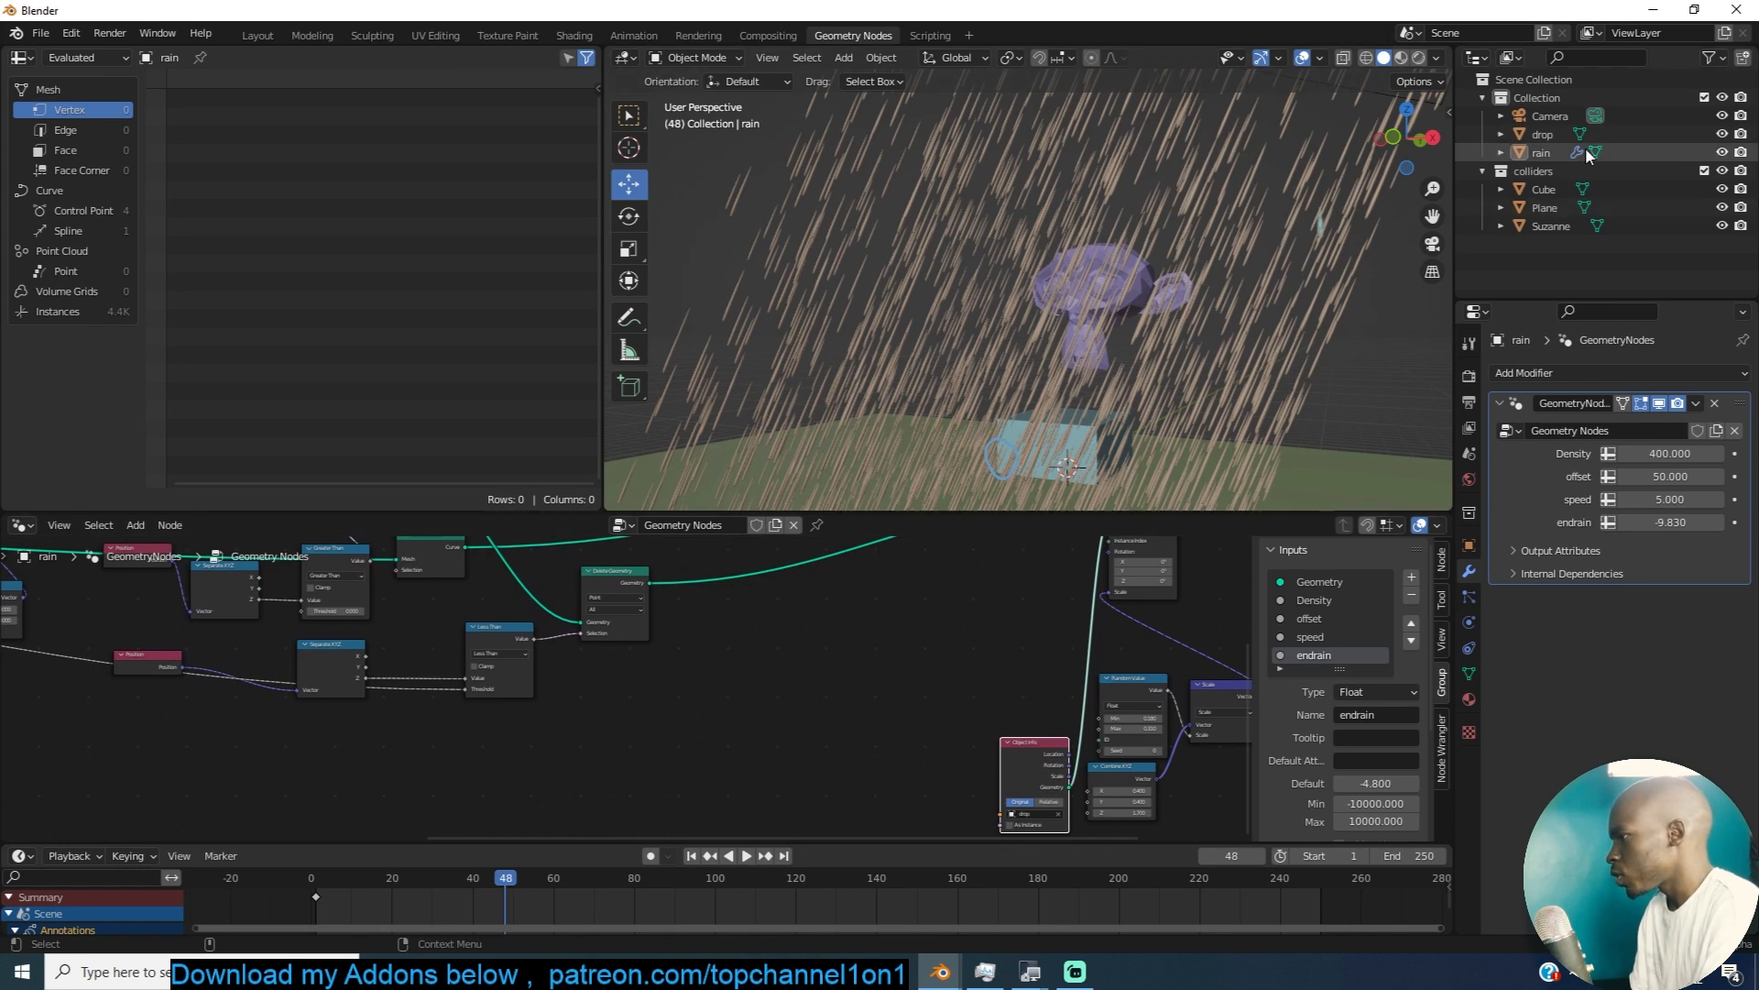
{"action": "left_click_drag", "start_coordinate": [1533, 170], "coordinate": [605, 719]}
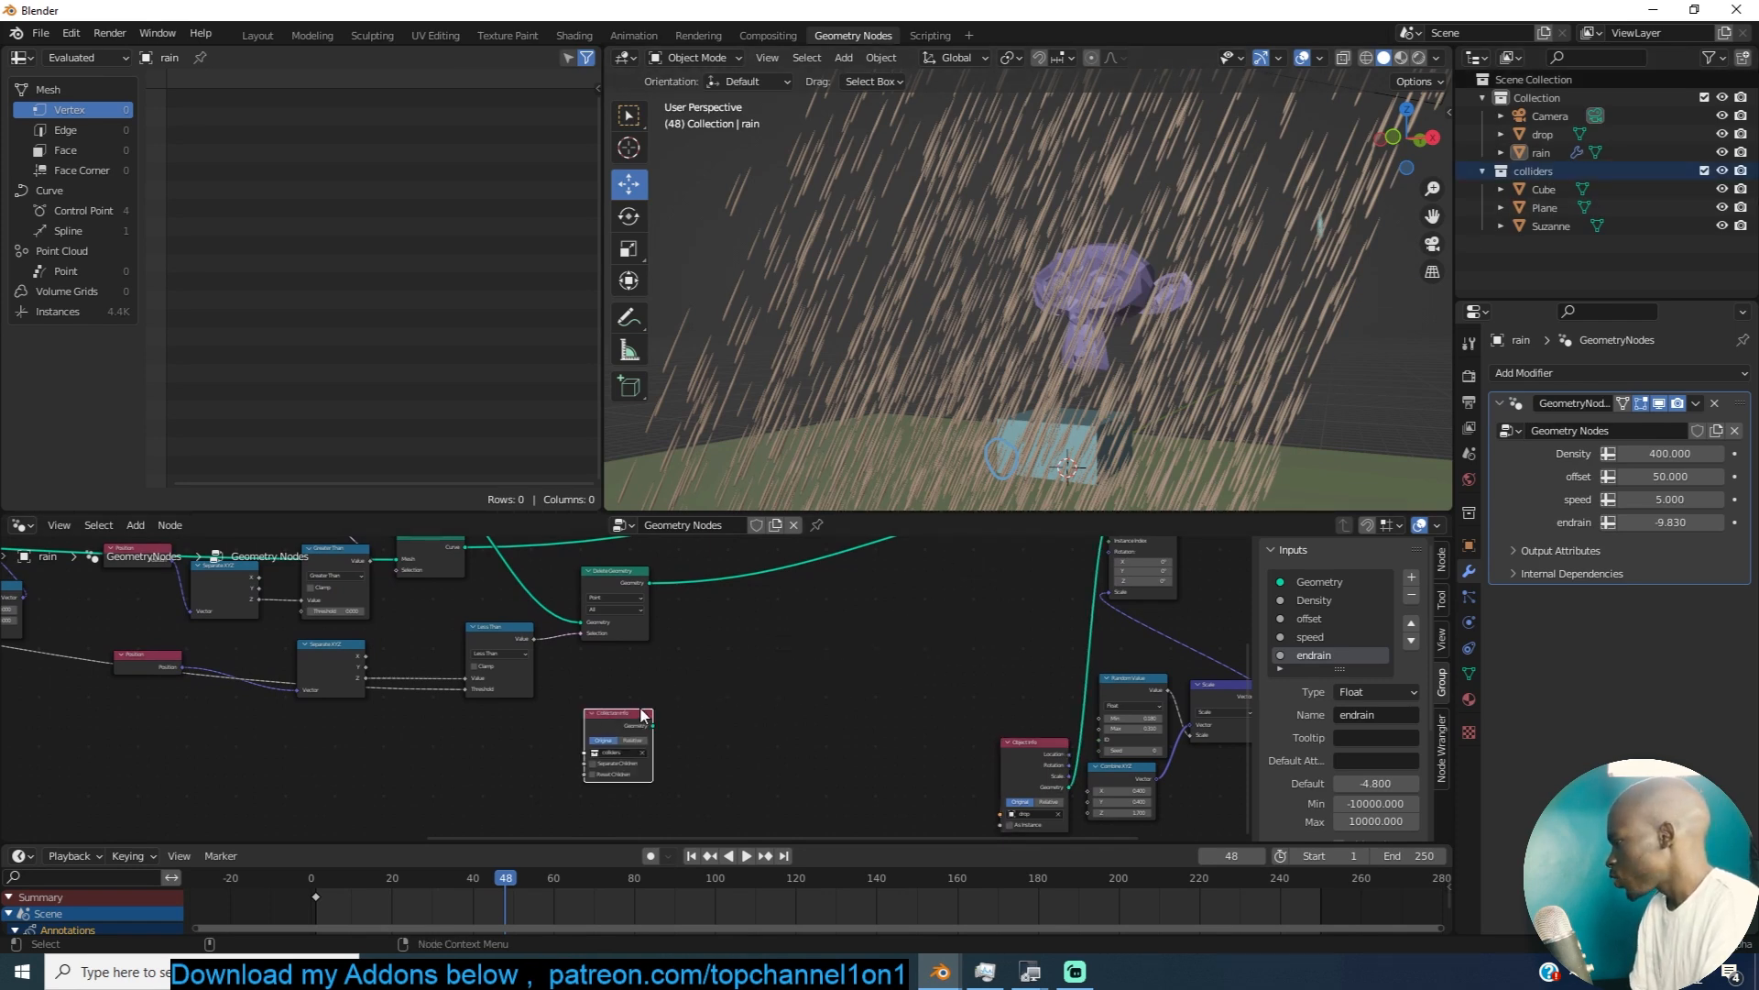
{"action": "scroll", "coordinate": [750, 723], "scroll_direction": "up", "scroll_amount": 2}
{"action": "left_click", "coordinate": [584, 748]}
Step: Remove the Viewer node created for Collection Info and preview the colliders geometry through the group output instead
{"action": "scroll", "coordinate": [687, 705], "scroll_direction": "down", "scroll_amount": 3}
{"action": "left_click", "coordinate": [591, 721], "text": "ctrl+shift"}
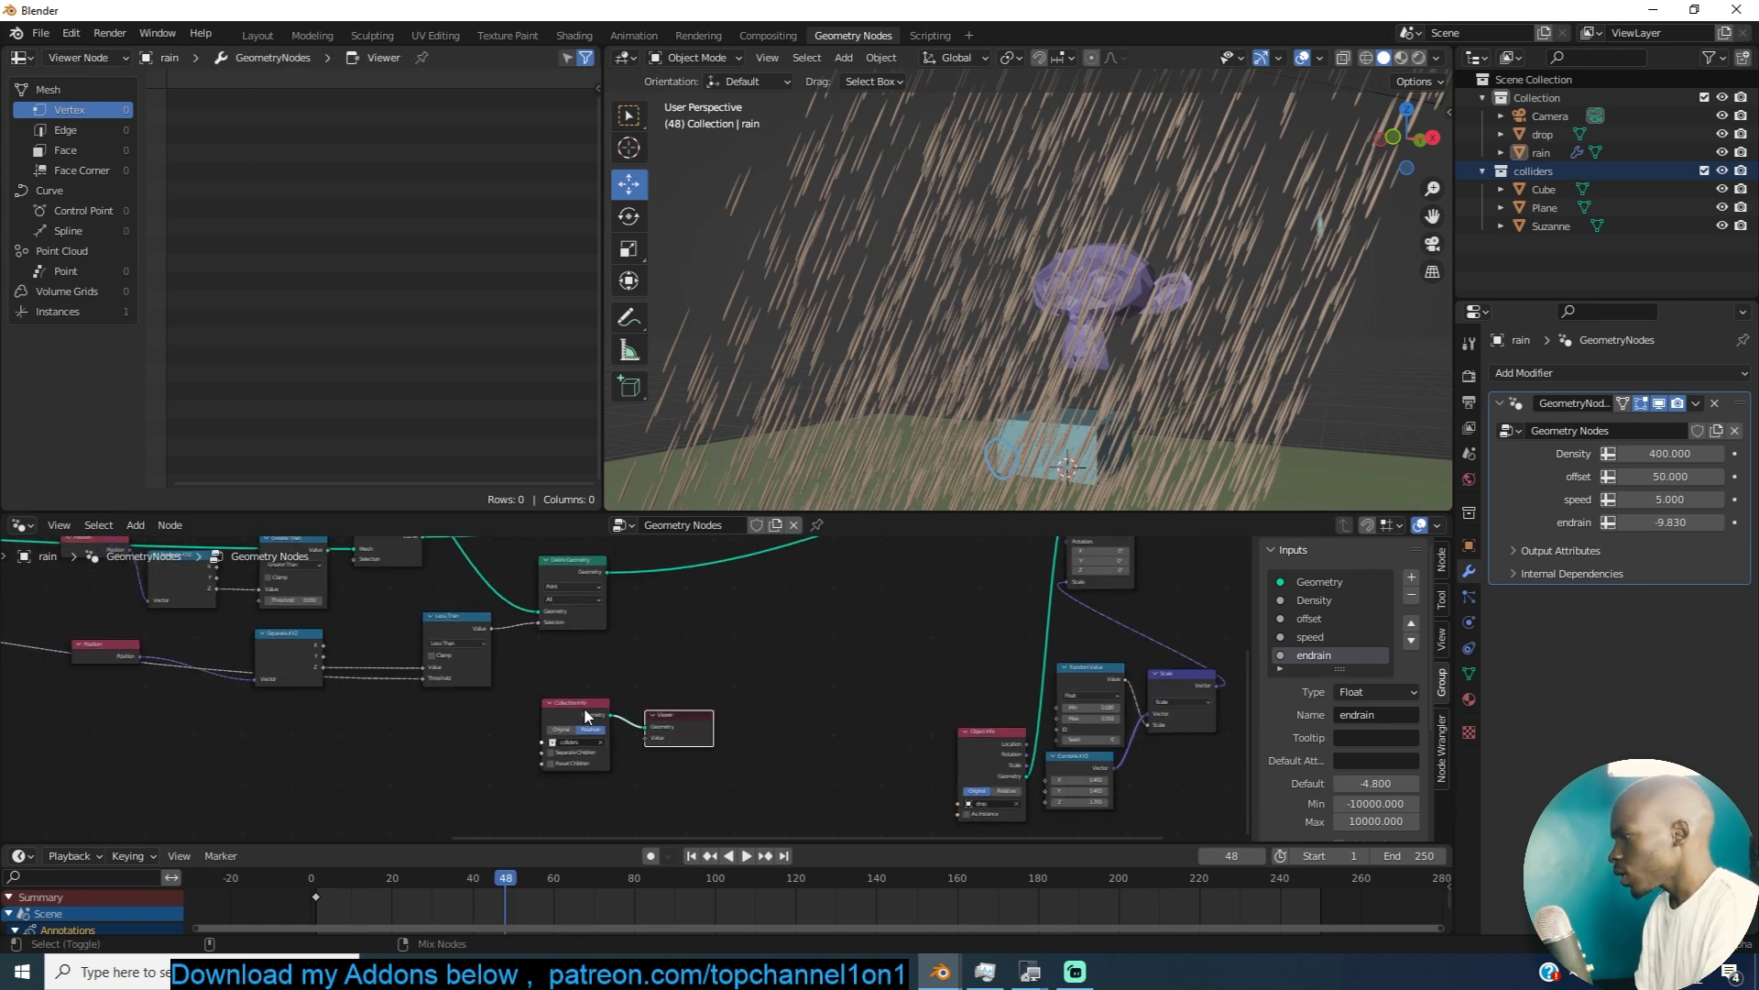
{"action": "key", "text": "x"}
{"action": "left_click", "coordinate": [603, 717], "text": "alt+shift"}
{"action": "scroll", "coordinate": [1098, 312], "scroll_direction": "down", "scroll_amount": 5}
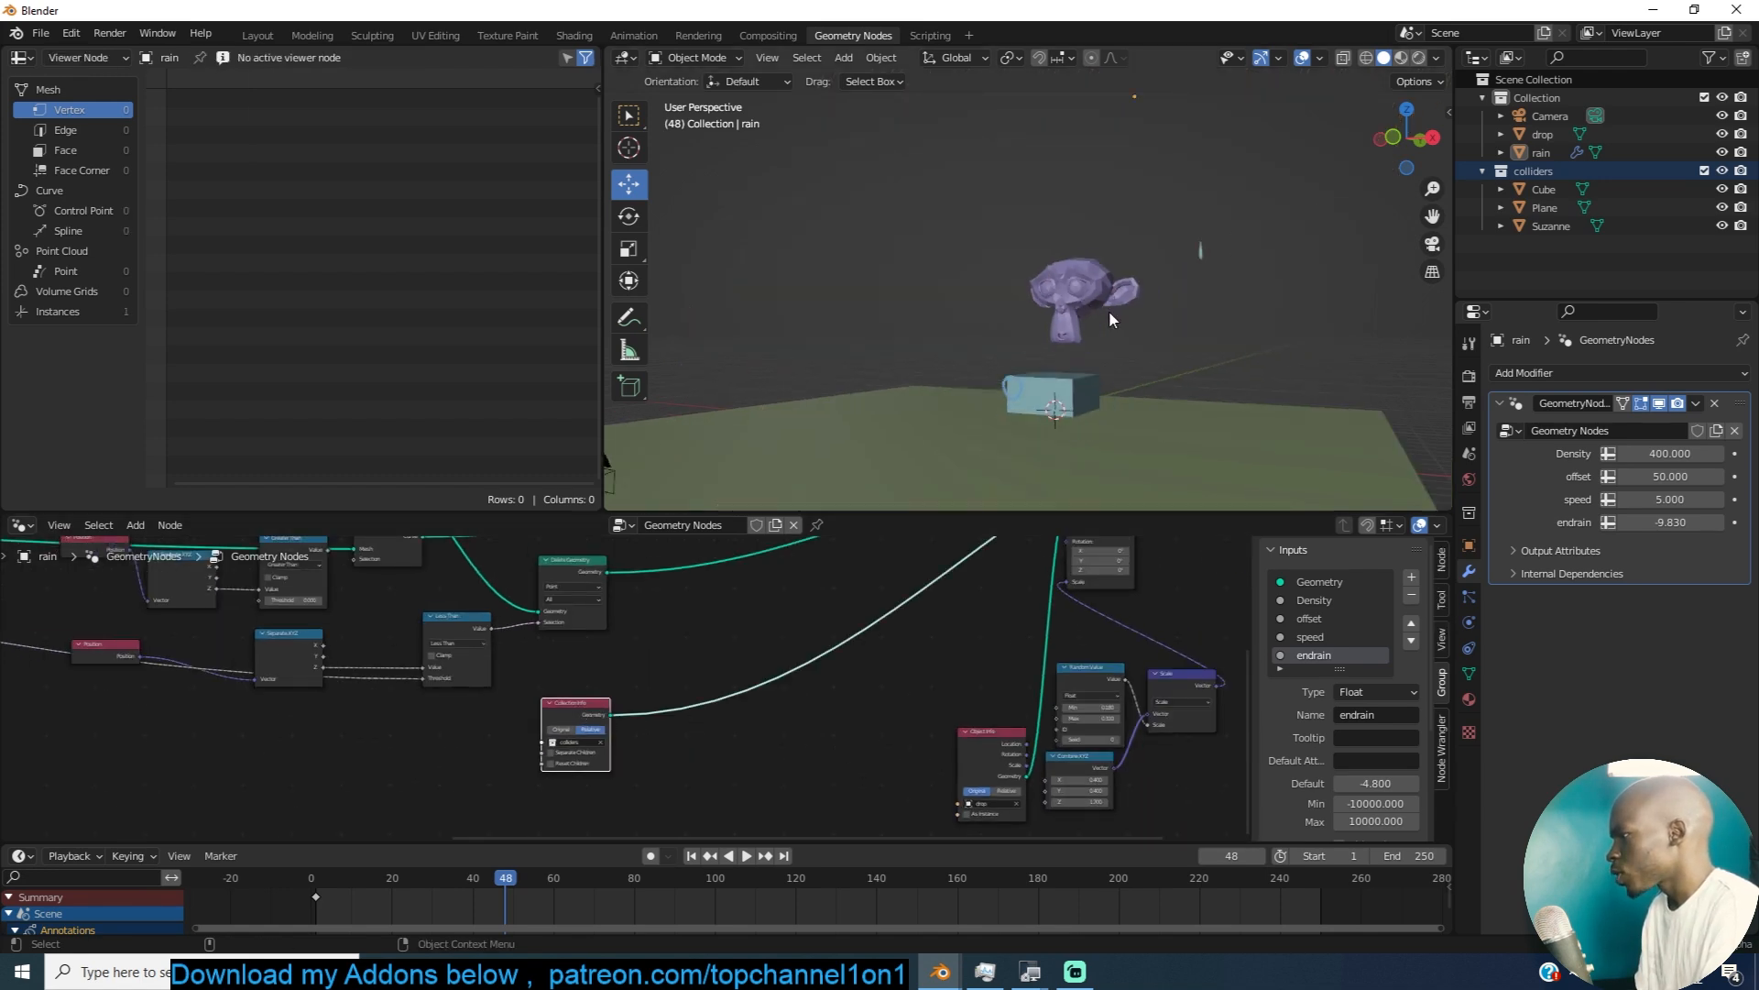
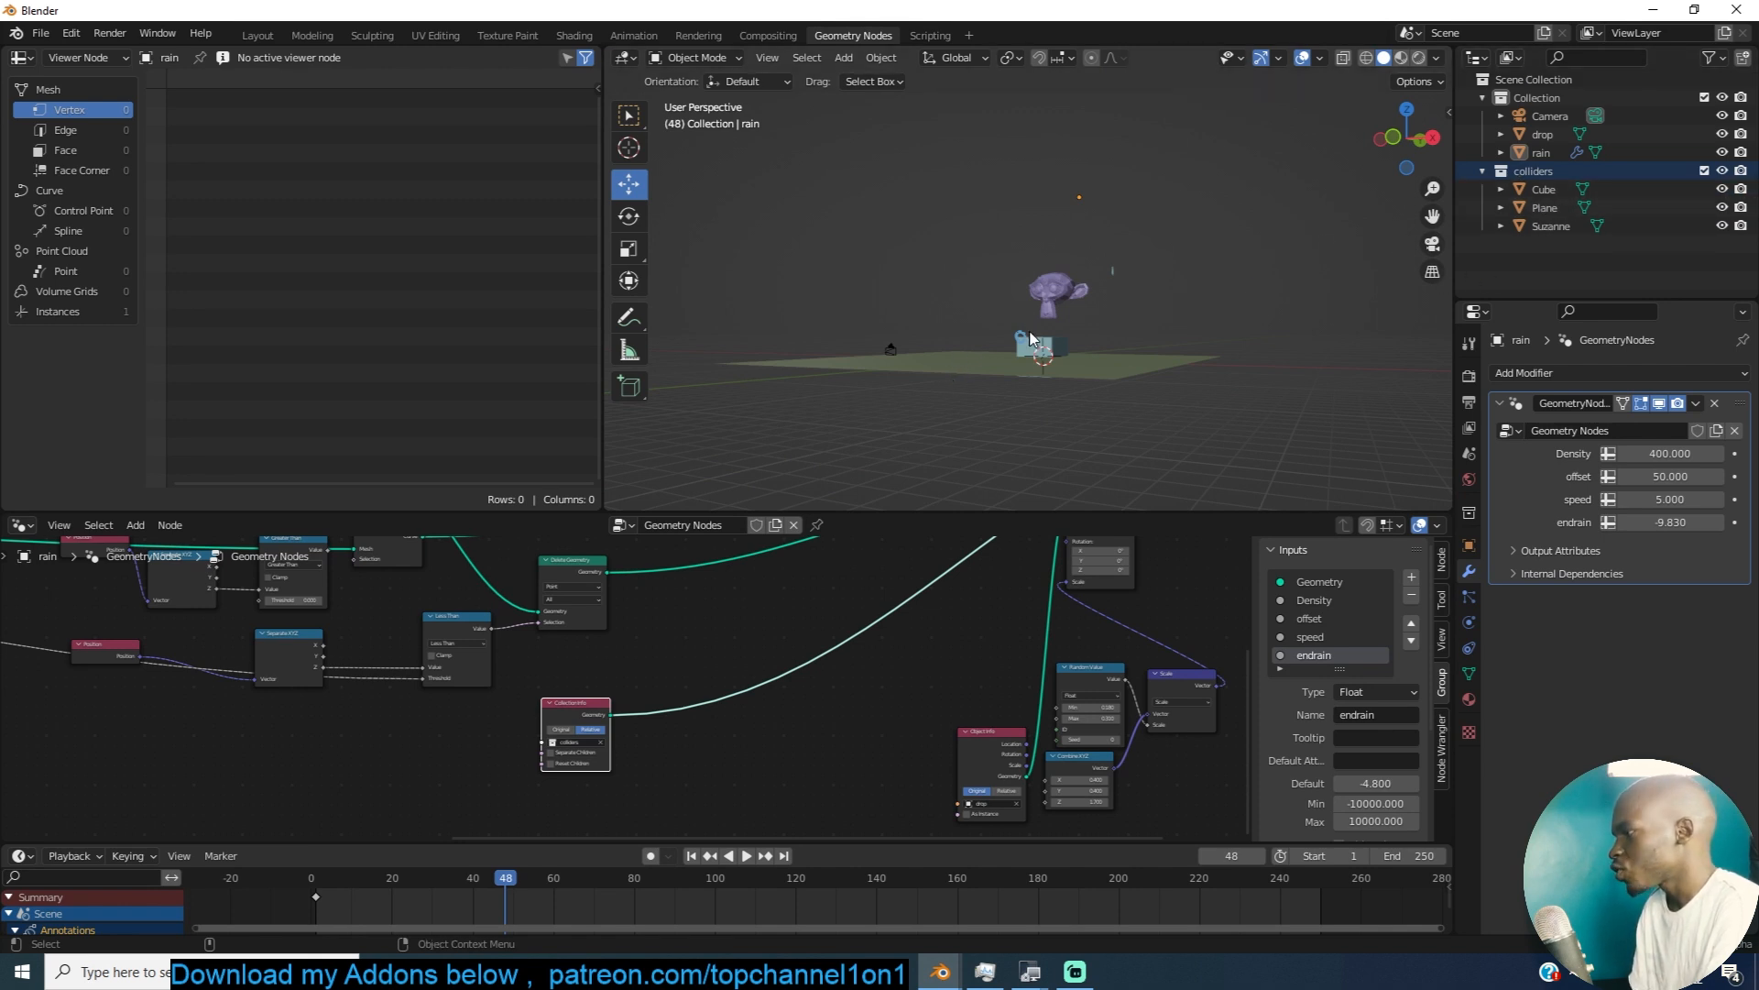
{"action": "scroll", "coordinate": [1030, 337], "scroll_direction": "up", "scroll_amount": 3}
{"action": "scroll", "coordinate": [722, 663], "scroll_direction": "up", "scroll_amount": 1}
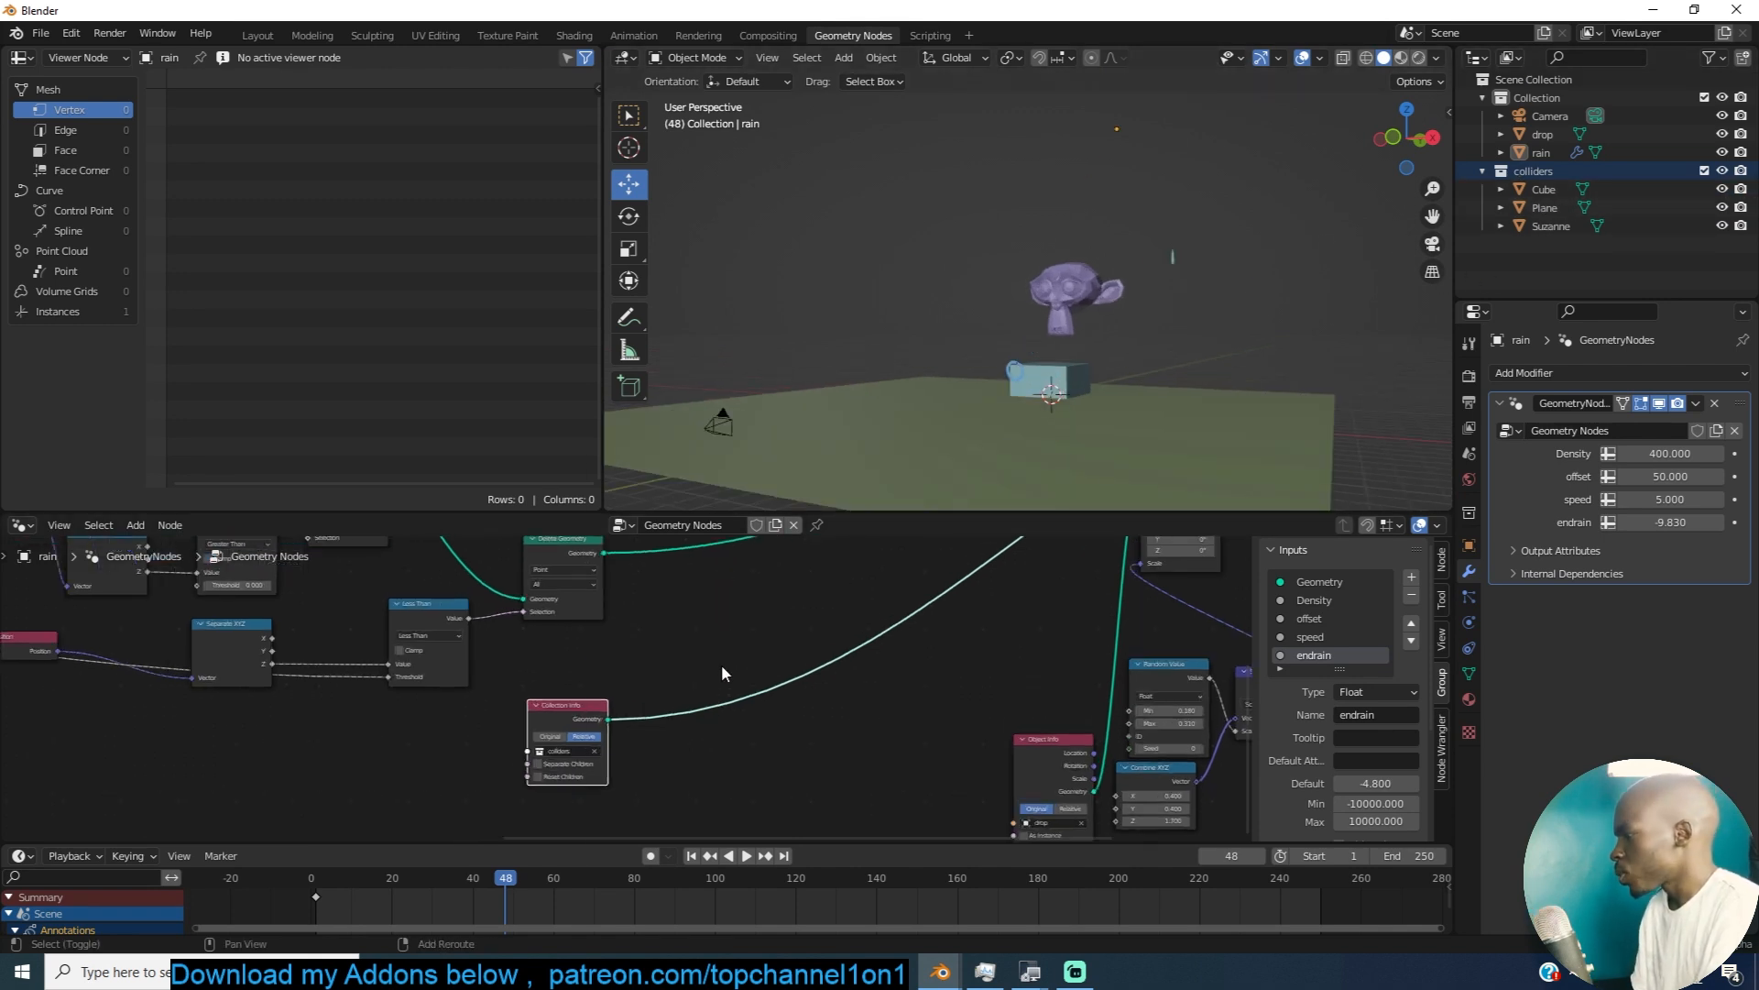
Step: Insert a Set Position node after Collection Info and set its Z offset to 1.03 m
{"action": "key", "text": "shift+a"}
{"action": "left_click", "coordinate": [679, 476]}
{"action": "type", "text": "set"}
{"action": "left_click", "coordinate": [754, 533]}
{"action": "left_click", "coordinate": [803, 670]}
{"action": "mouse_move", "coordinate": [790, 714]}
{"action": "left_mouse_down"}
{"action": "mouse_move", "coordinate": [829, 714]}
{"action": "mouse_move", "coordinate": [803, 714]}
{"action": "left_mouse_up"}
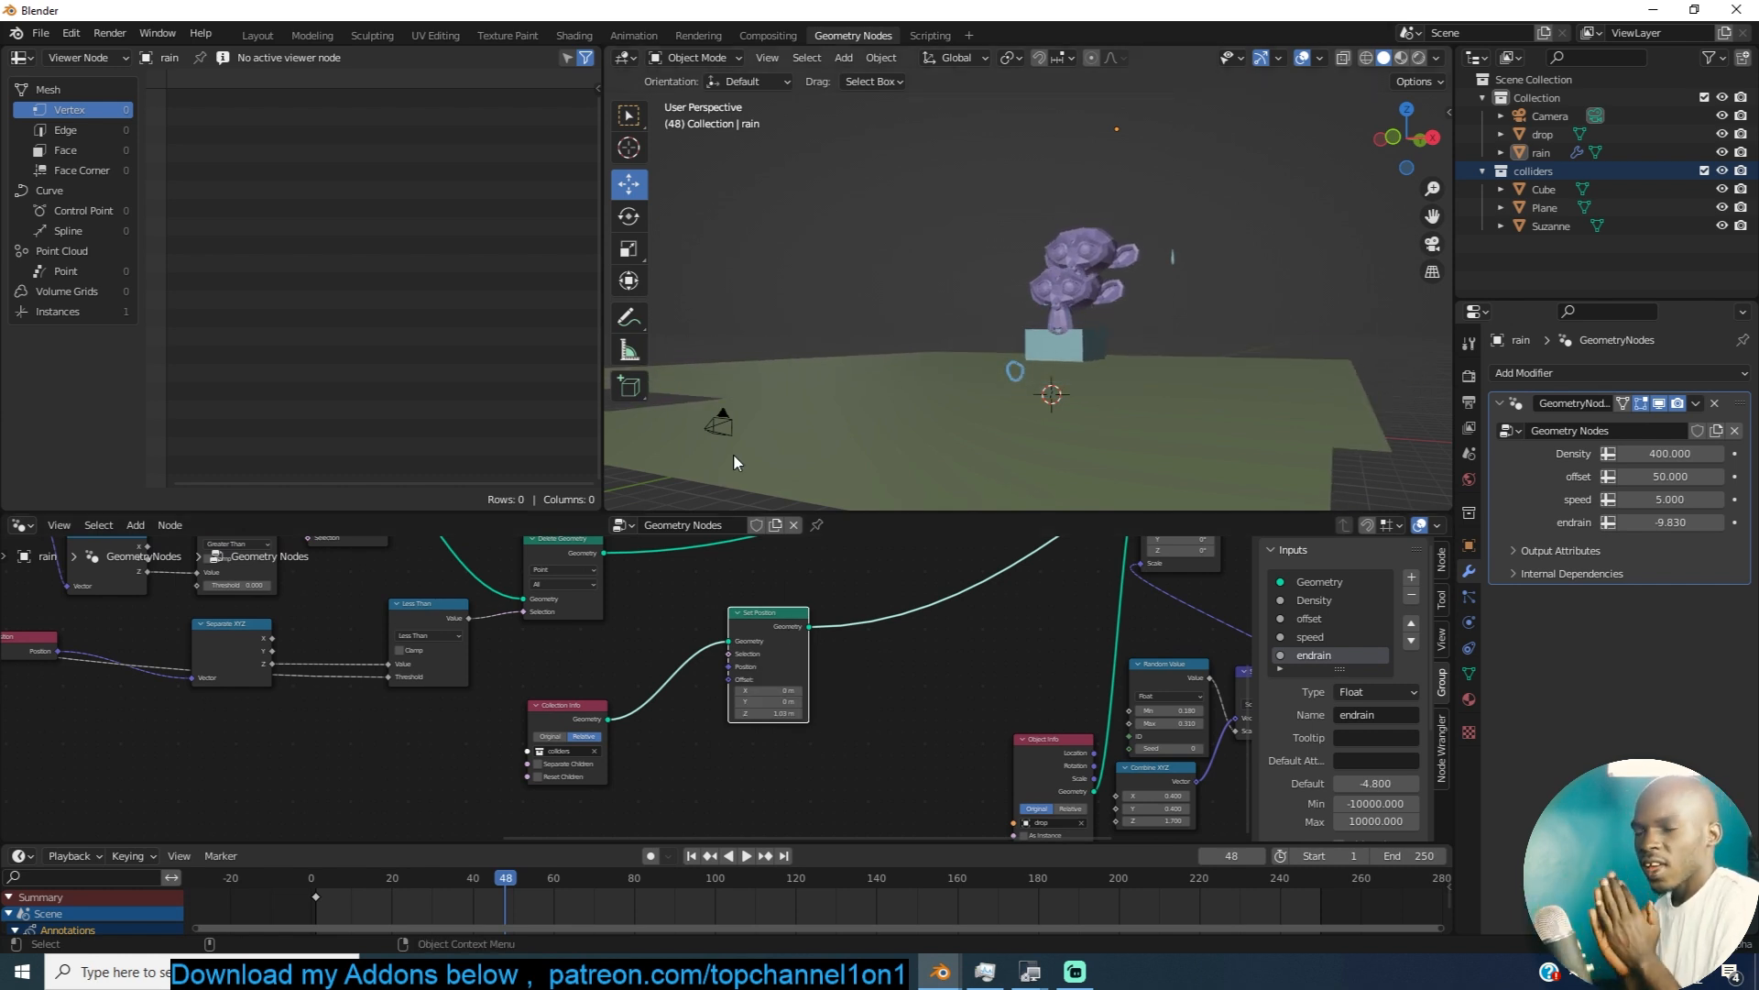
Step: Compare Collection Info's Original and Relative modes, return it to Relative and delete the Set Position node while keeping the link
{"action": "left_click", "coordinate": [562, 737]}
{"action": "mouse_move", "coordinate": [880, 440]}
{"action": "middle_mouse_down"}
{"action": "mouse_move", "coordinate": [933, 405]}
{"action": "mouse_move", "coordinate": [889, 423]}
{"action": "middle_mouse_up"}
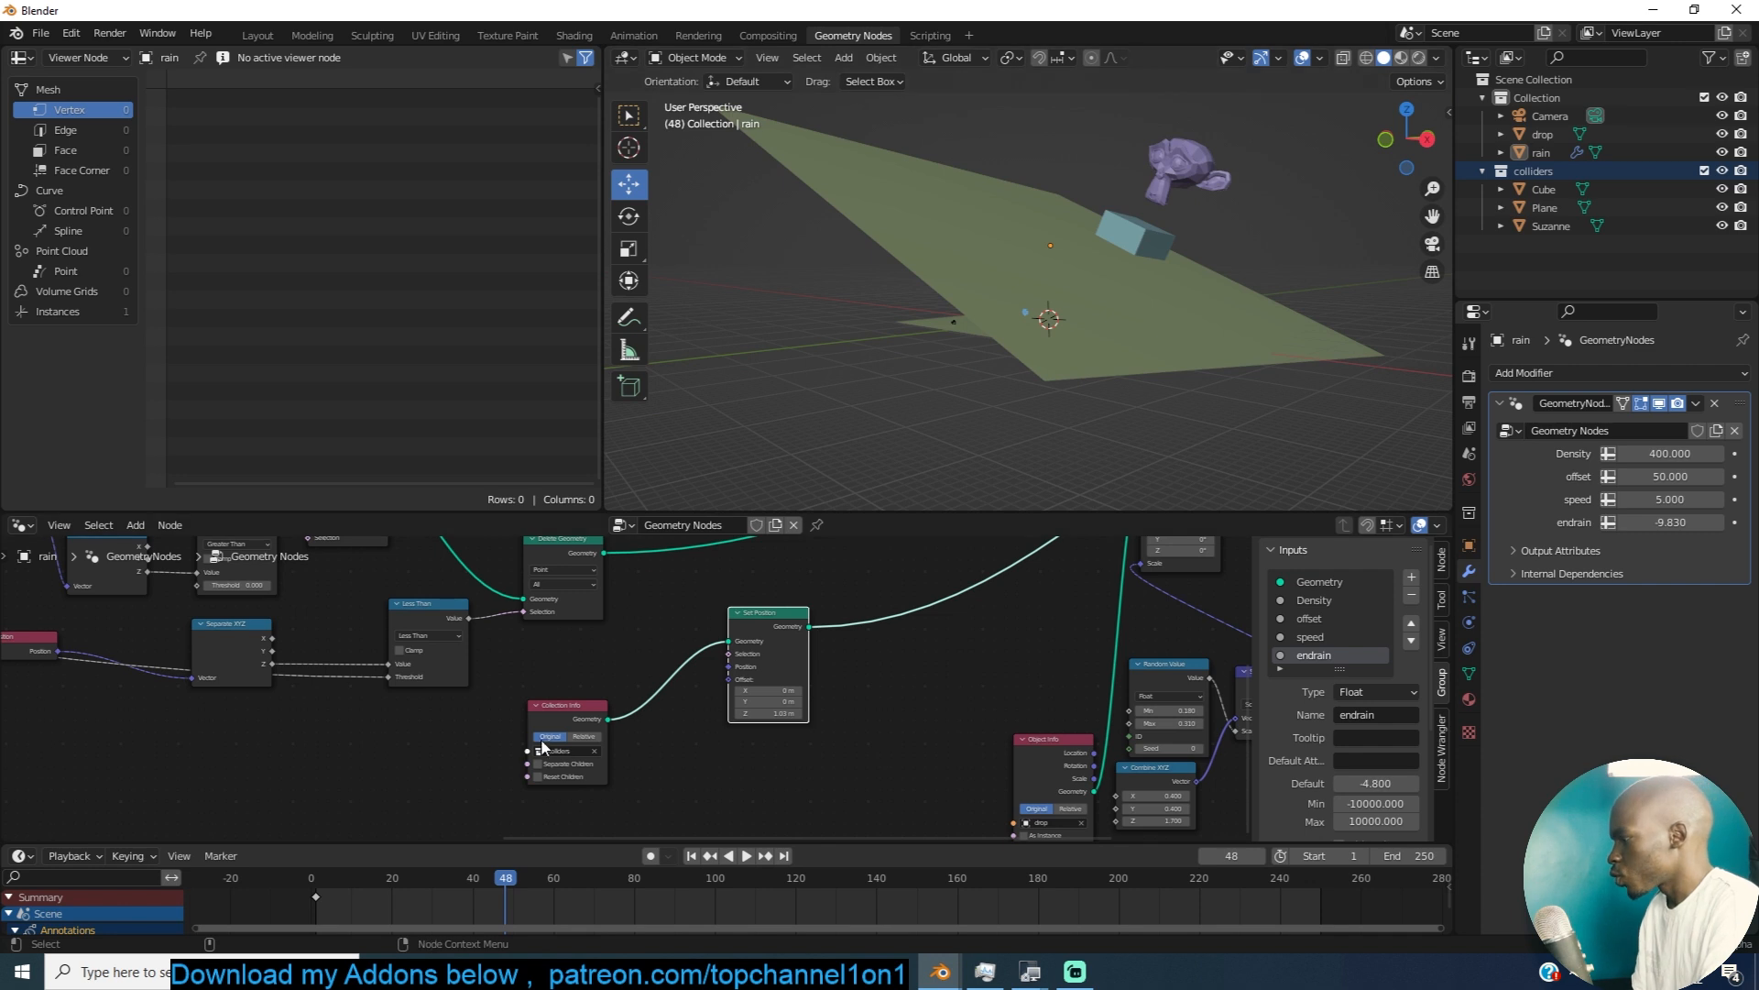
{"action": "left_click", "coordinate": [579, 740]}
{"action": "scroll", "coordinate": [659, 722], "scroll_direction": "up", "scroll_amount": 2}
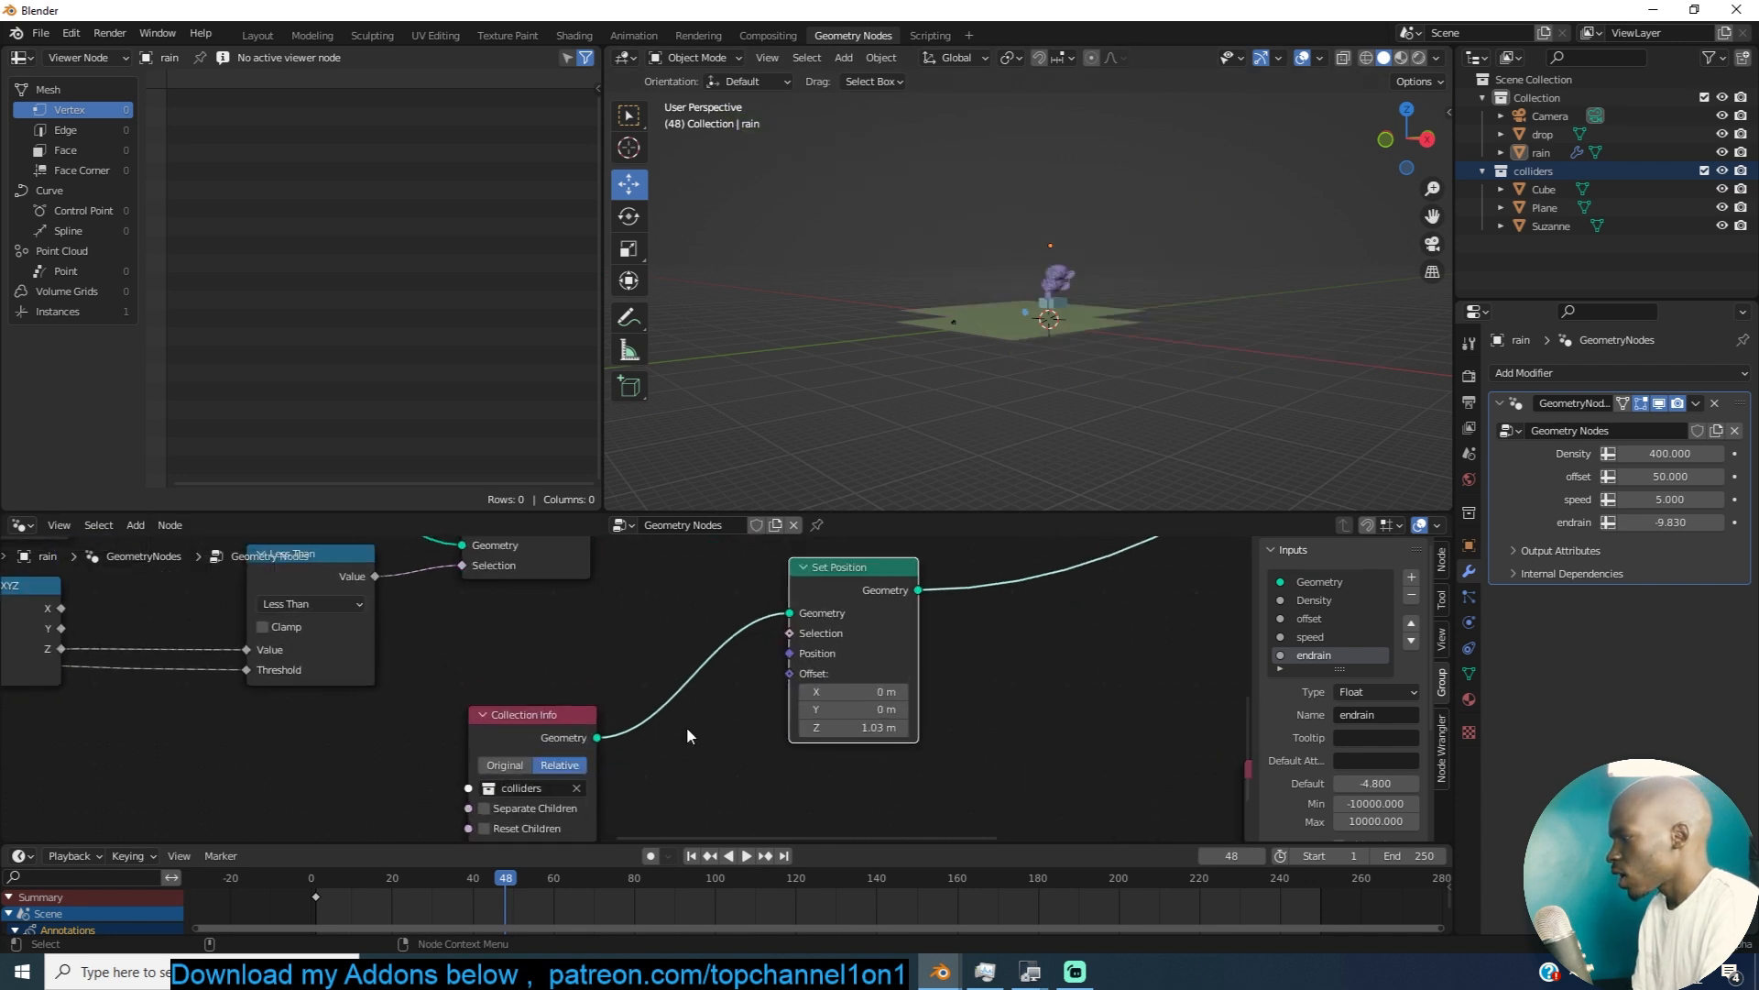
{"action": "key", "text": "ctrl+x"}
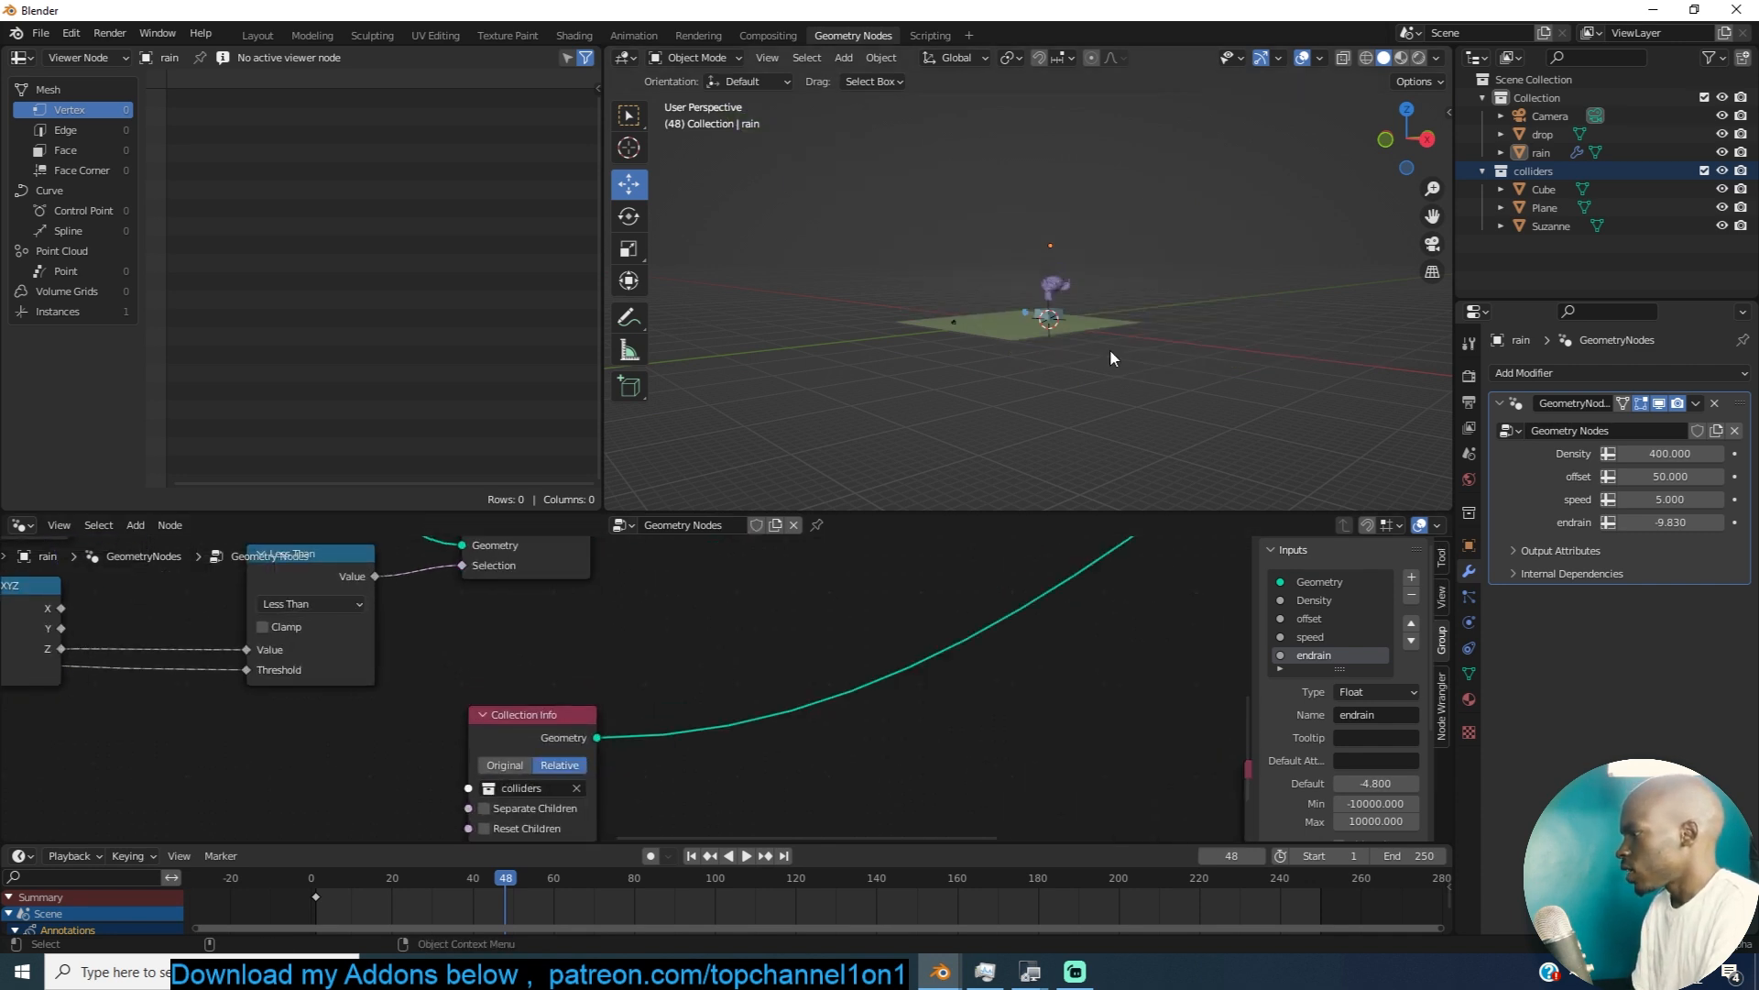
Step: Add a Geometry Proximity node beside Collection Info and connect the colliders geometry to its Target input
{"action": "scroll", "coordinate": [1111, 357], "scroll_direction": "up", "scroll_amount": 5}
{"action": "scroll", "coordinate": [997, 621], "scroll_direction": "down", "scroll_amount": 2}
{"action": "middle_click_drag", "start_coordinate": [997, 621], "coordinate": [976, 661]}
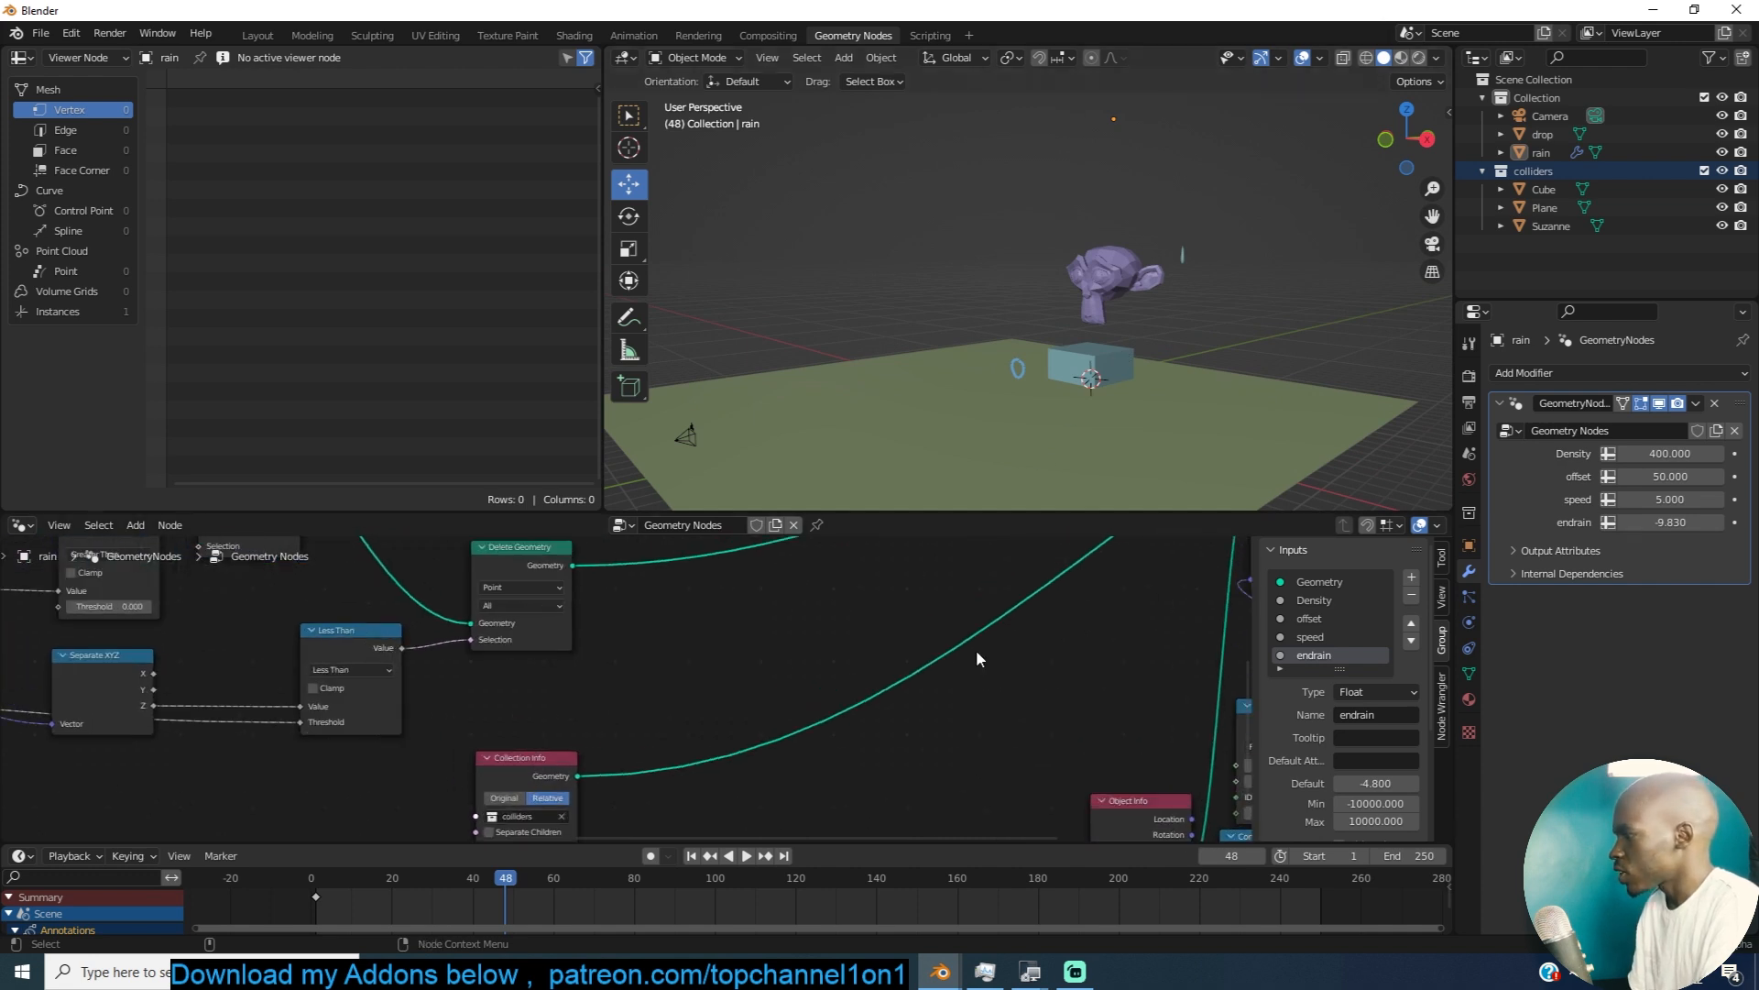
{"action": "scroll", "coordinate": [944, 660], "scroll_direction": "down", "scroll_amount": 3}
{"action": "key", "text": "shift+a"}
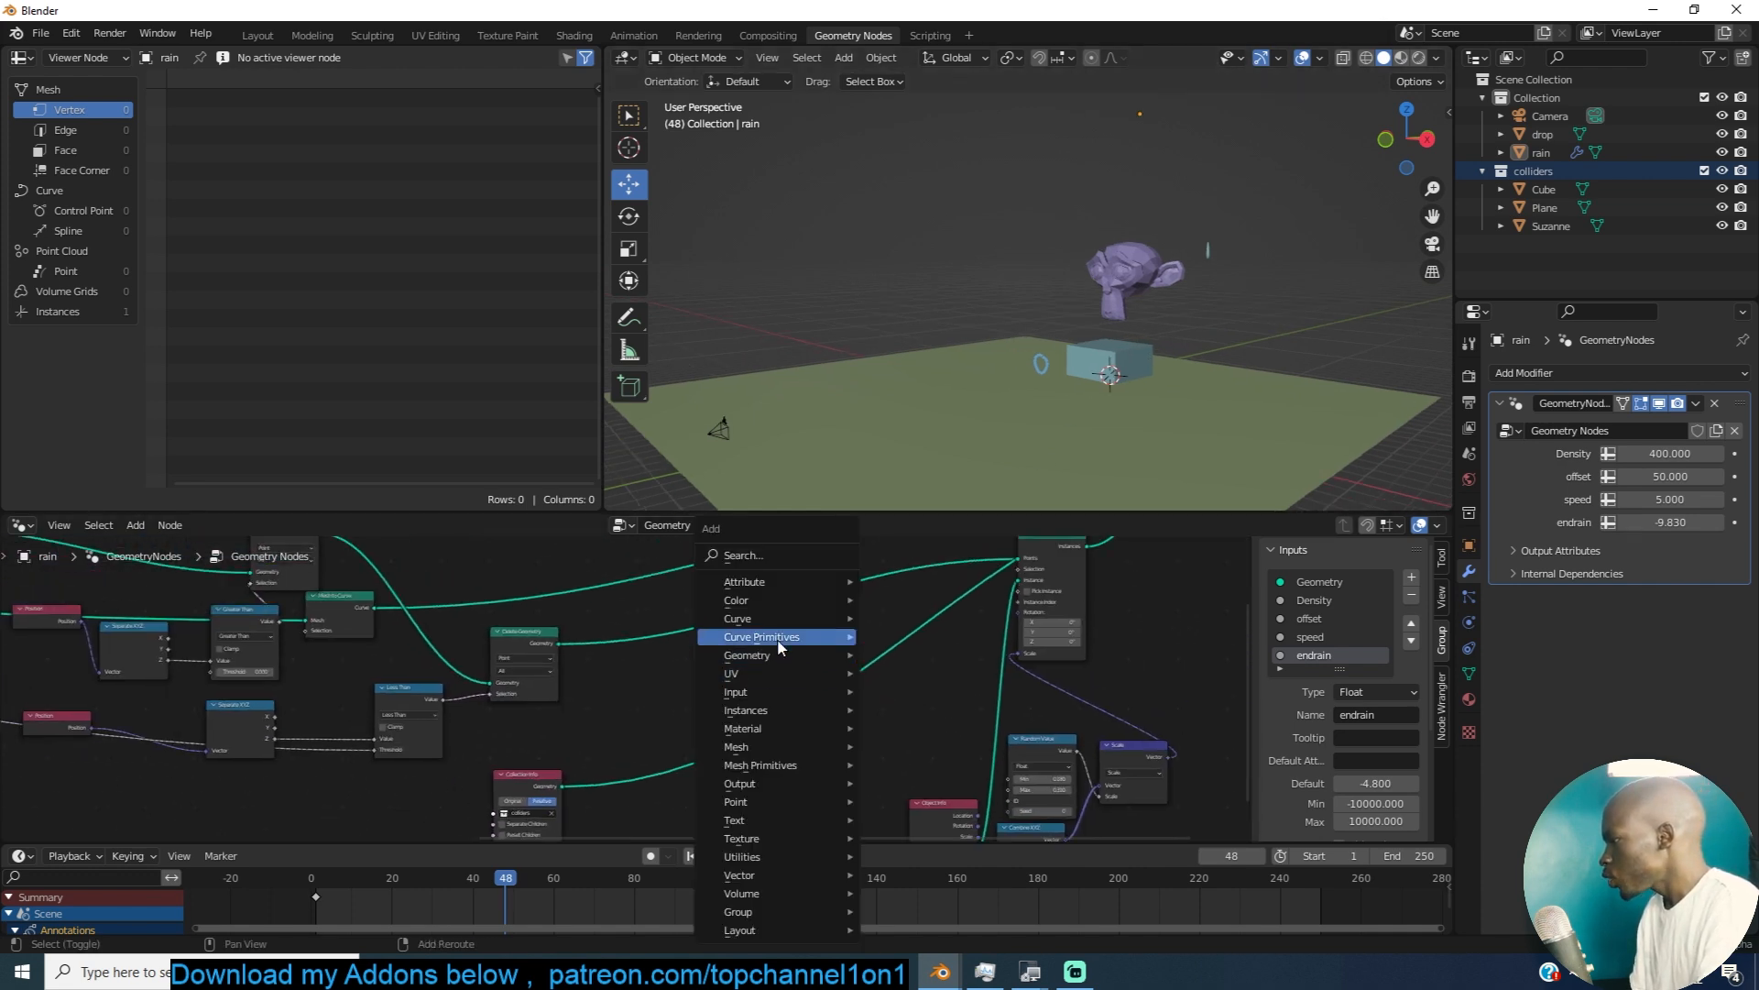
{"action": "left_click", "coordinate": [794, 559]}
{"action": "type", "text": "pox"}
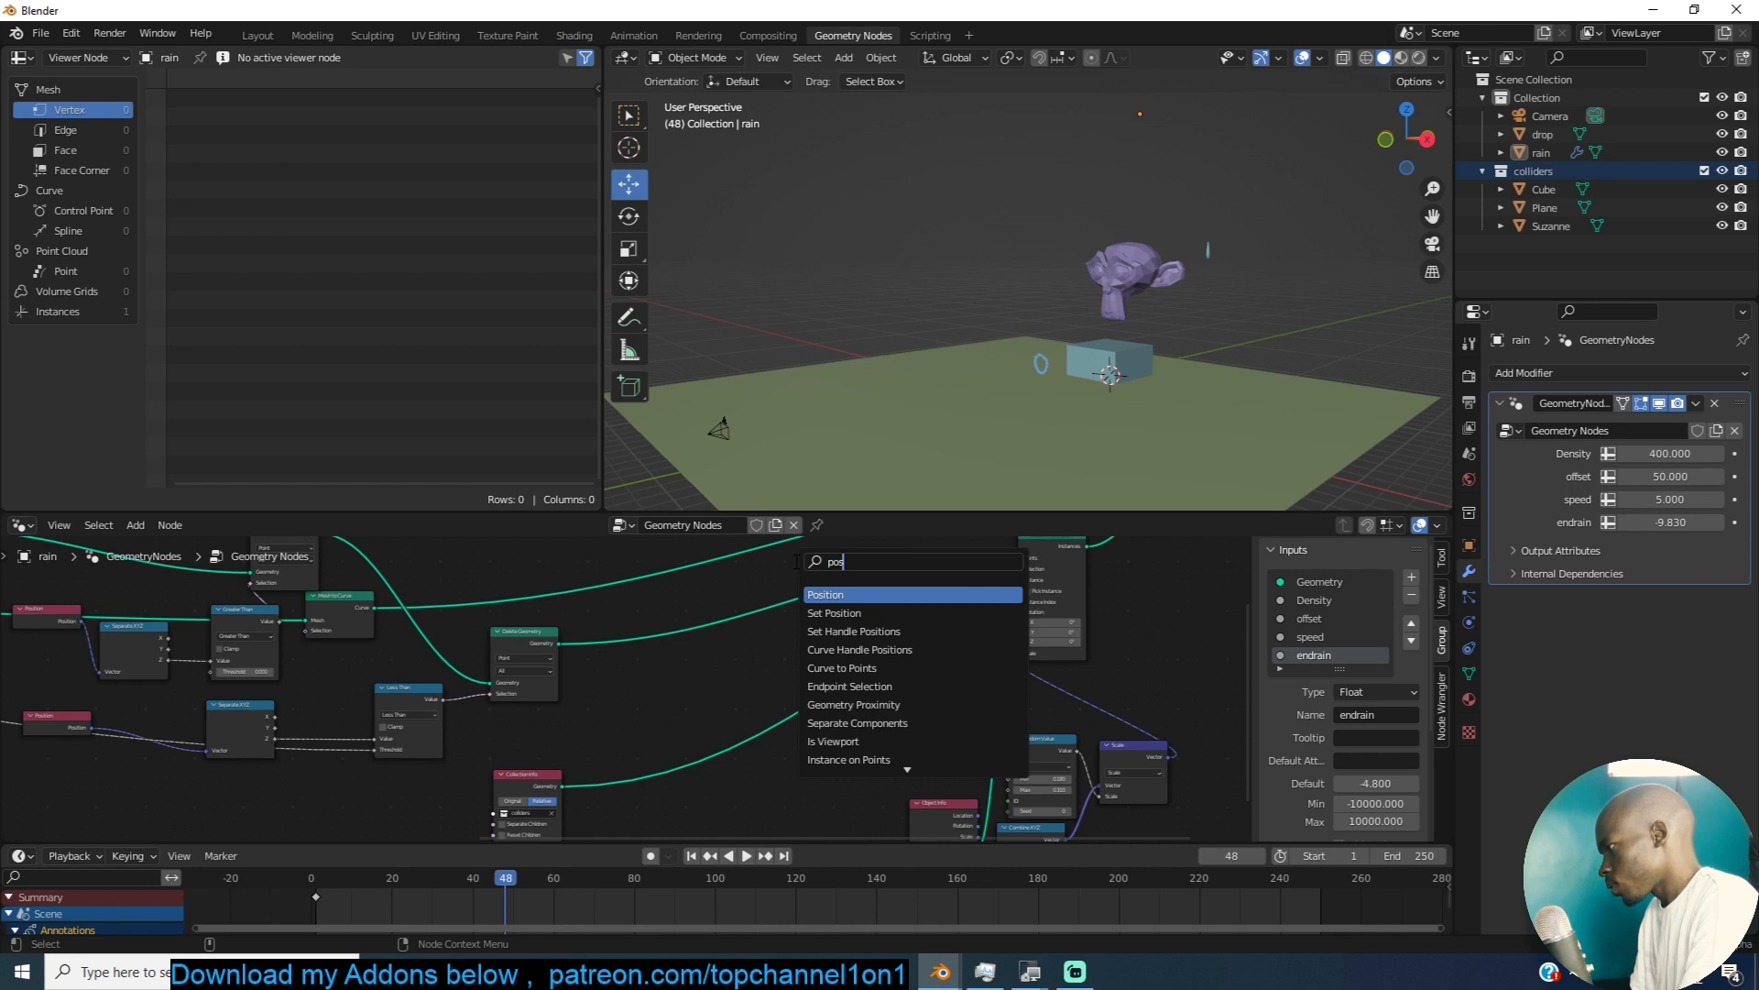
{"action": "left_click", "coordinate": [853, 594]}
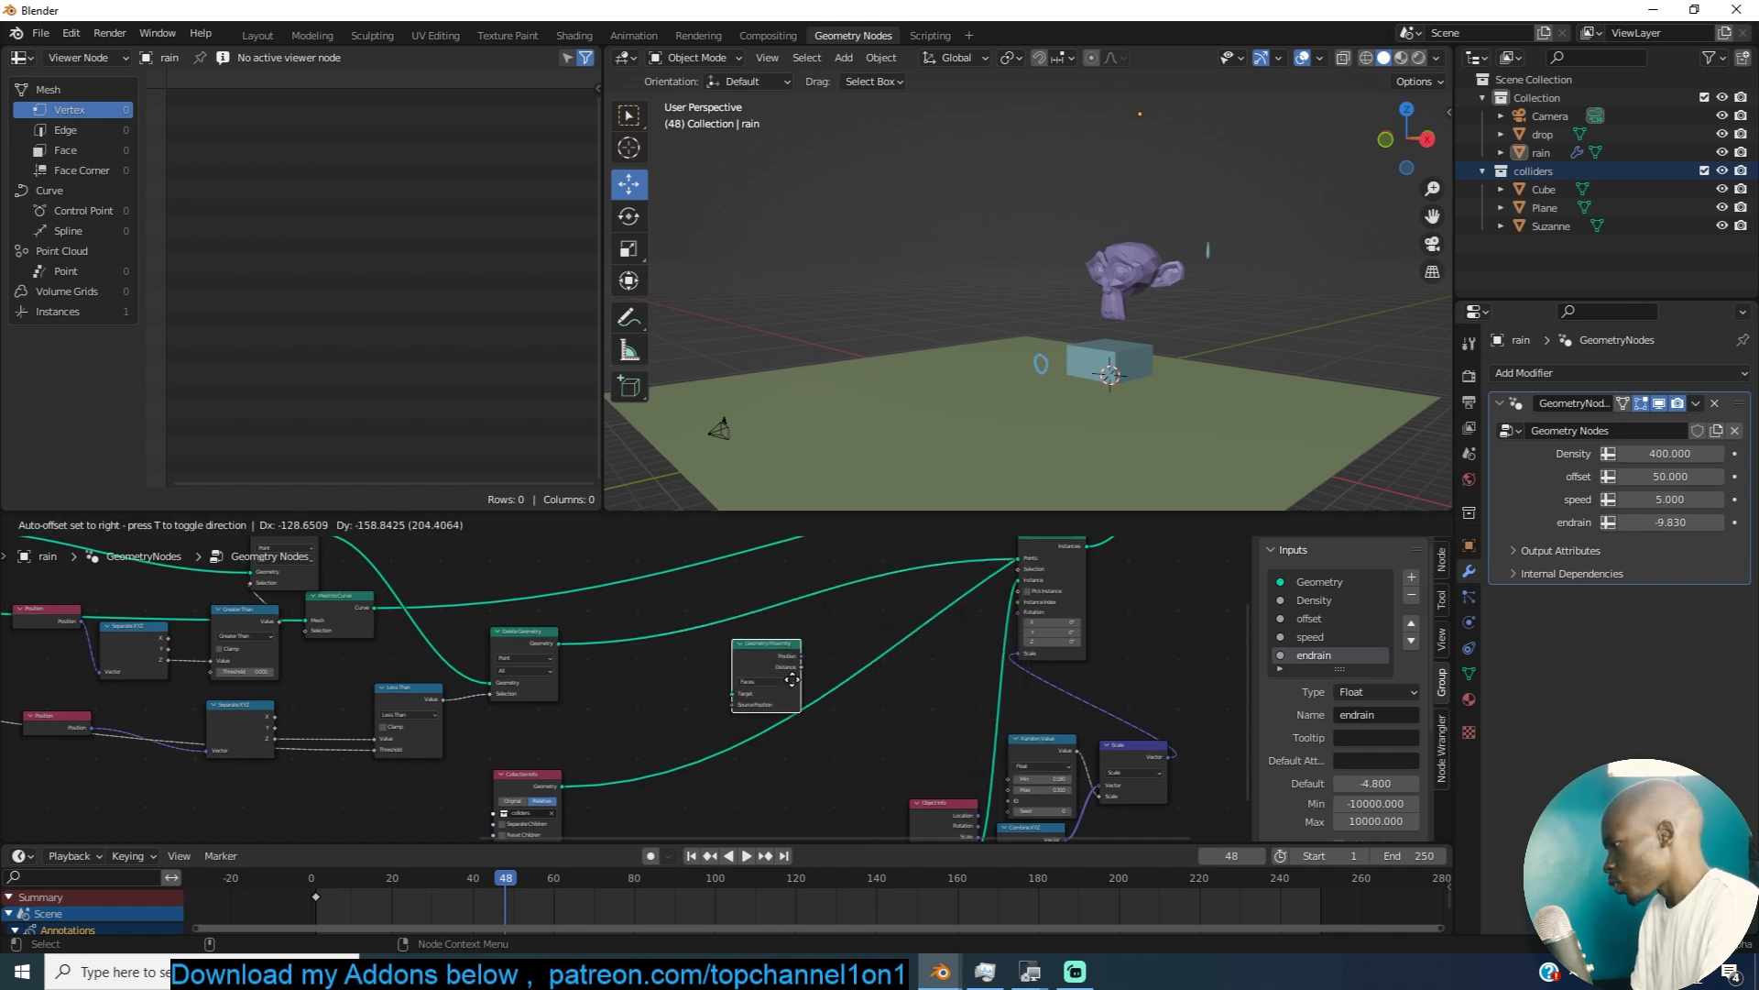
{"action": "scroll", "coordinate": [735, 735], "scroll_direction": "up", "scroll_amount": 2}
{"action": "left_click_drag", "start_coordinate": [567, 772], "coordinate": [575, 768]}
{"action": "left_click_drag", "start_coordinate": [806, 658], "coordinate": [801, 712]}
Step: Duplicate the Delete Geometry node and insert the copy between the original and Instance on Points
{"action": "scroll", "coordinate": [828, 663], "scroll_direction": "down", "scroll_amount": 4}
{"action": "middle_click_drag", "start_coordinate": [829, 664], "coordinate": [734, 652]}
{"action": "scroll", "coordinate": [818, 730], "scroll_direction": "down", "scroll_amount": 1}
{"action": "scroll", "coordinate": [904, 702], "scroll_direction": "up", "scroll_amount": 3}
{"action": "key", "text": "shift+a"}
{"action": "left_click", "coordinate": [449, 671]}
{"action": "key", "text": "shift+d"}
{"action": "left_click", "coordinate": [875, 609]}
{"action": "scroll", "coordinate": [1020, 616], "scroll_direction": "down", "scroll_amount": 4}
{"action": "middle_click_drag", "start_coordinate": [1020, 619], "coordinate": [981, 675]}
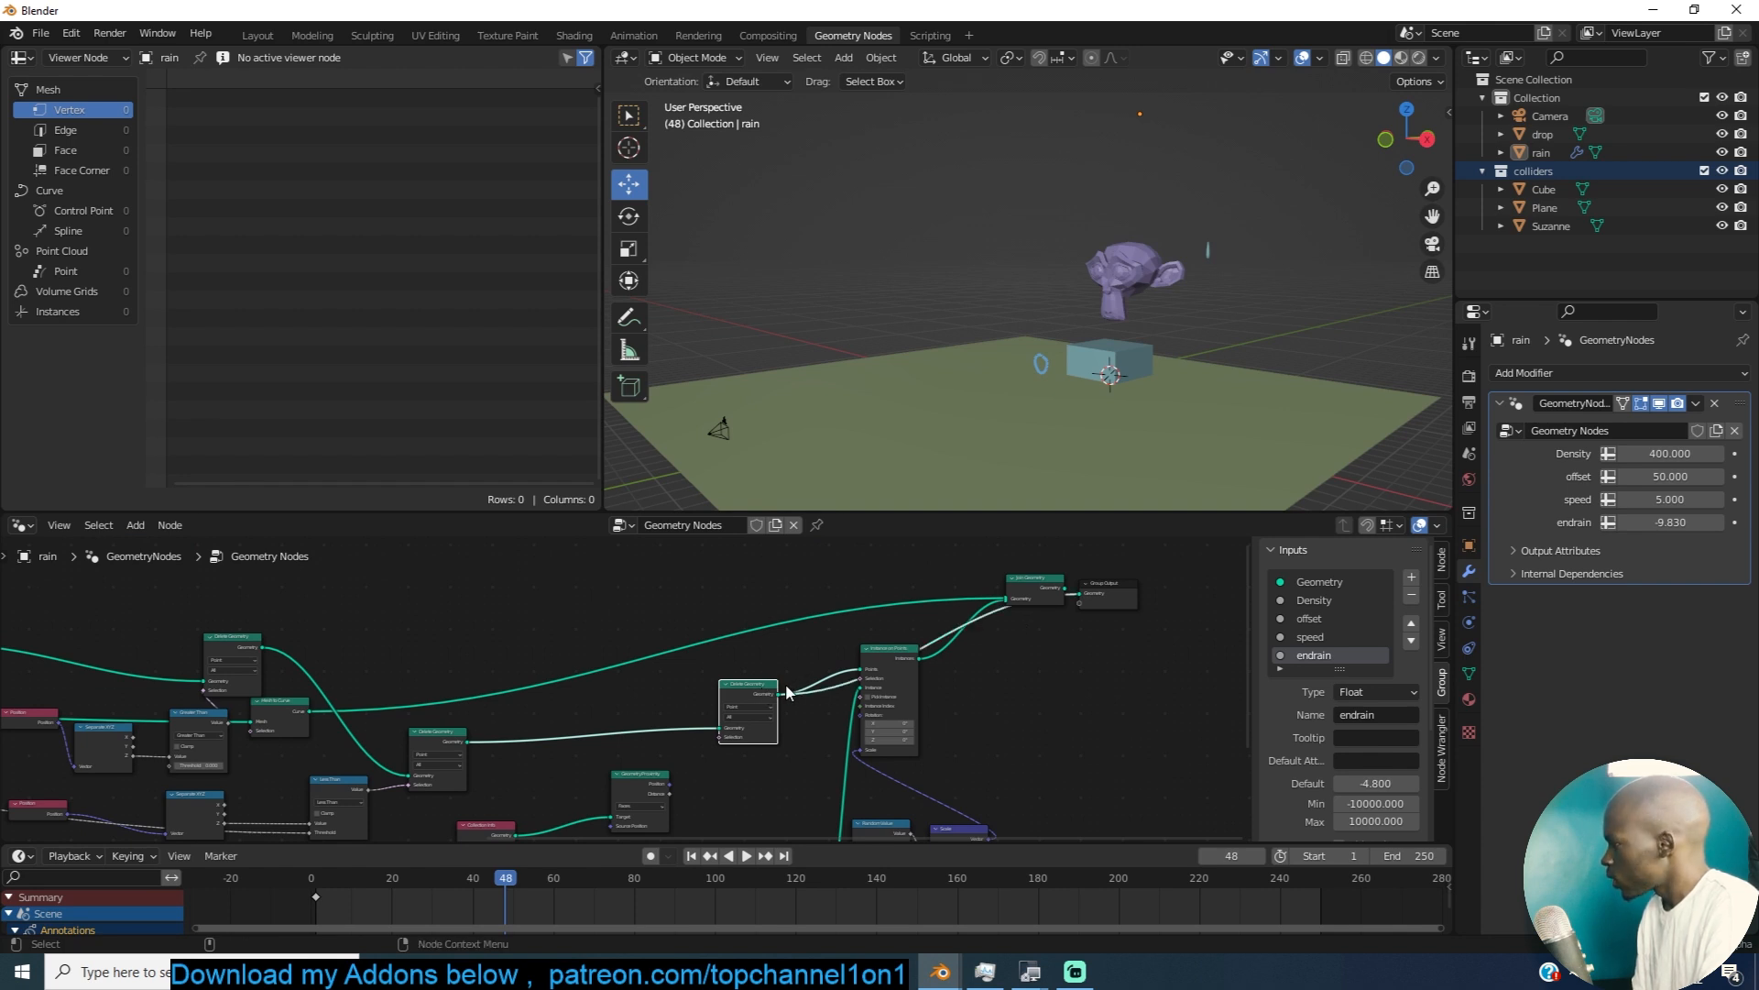
Step: Dismiss the file browser and preview the original Delete Geometry node's points through the group output
{"action": "key", "text": "ctrl+o"}
{"action": "left_click", "coordinate": [1324, 708]}
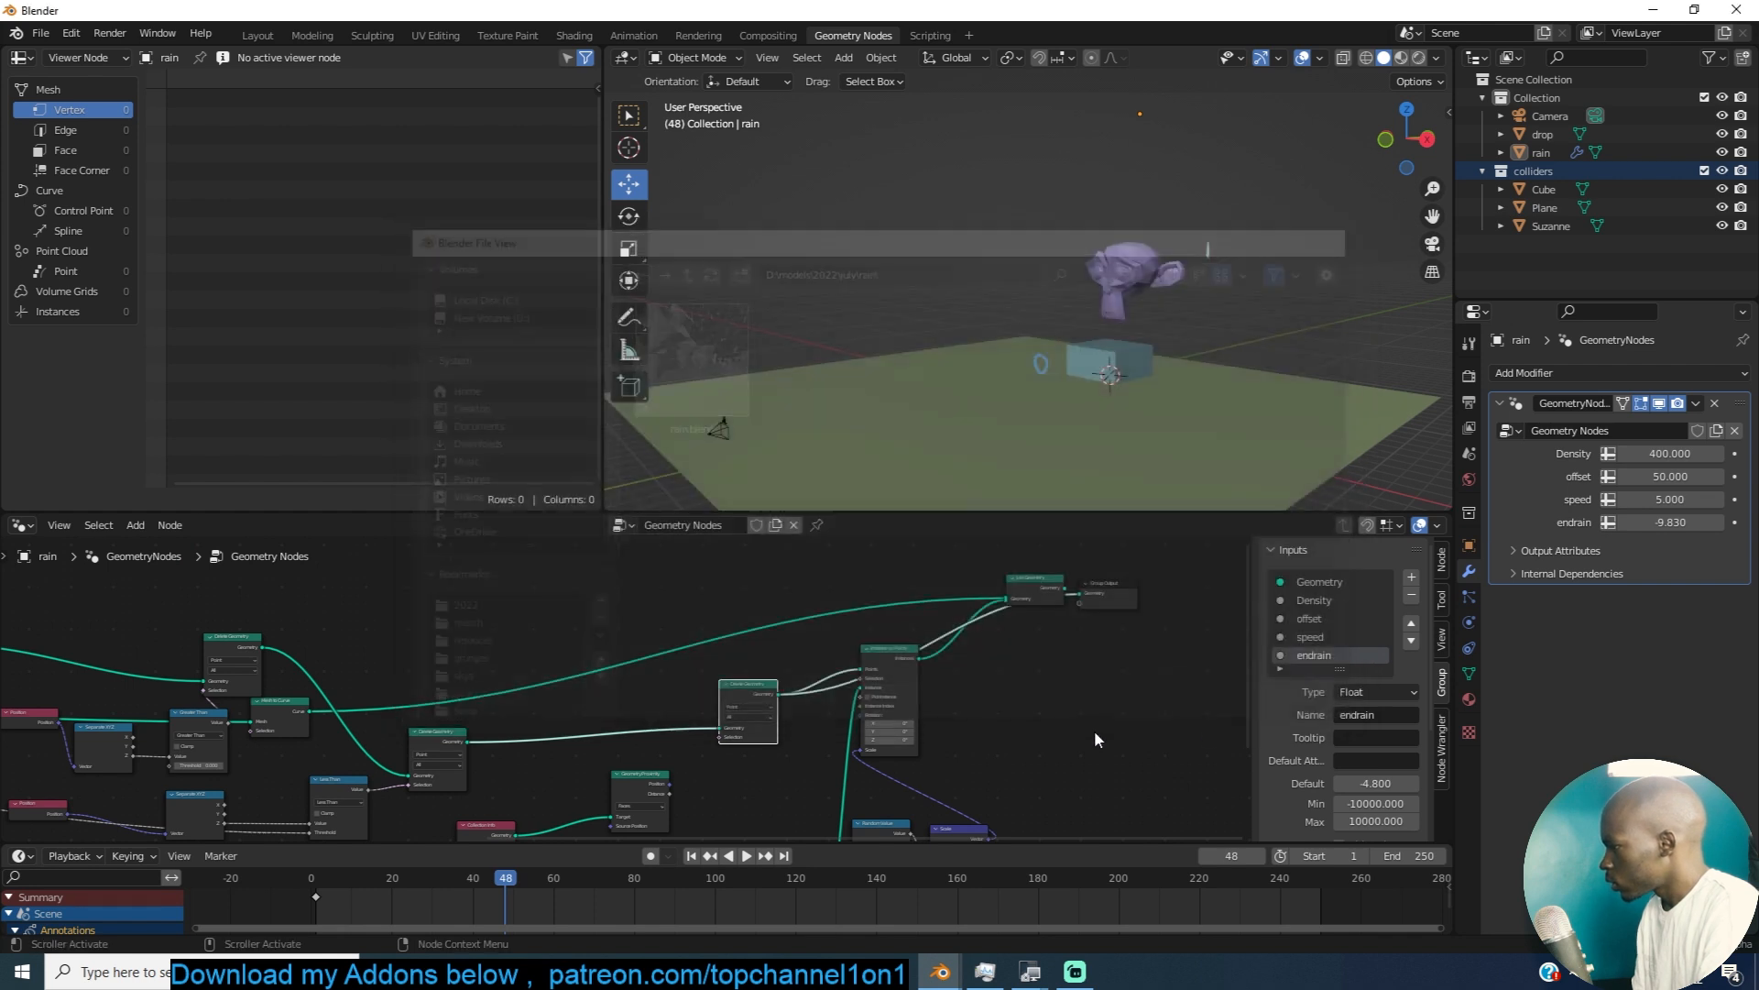
{"action": "scroll", "coordinate": [882, 733], "scroll_direction": "up", "scroll_amount": 2}
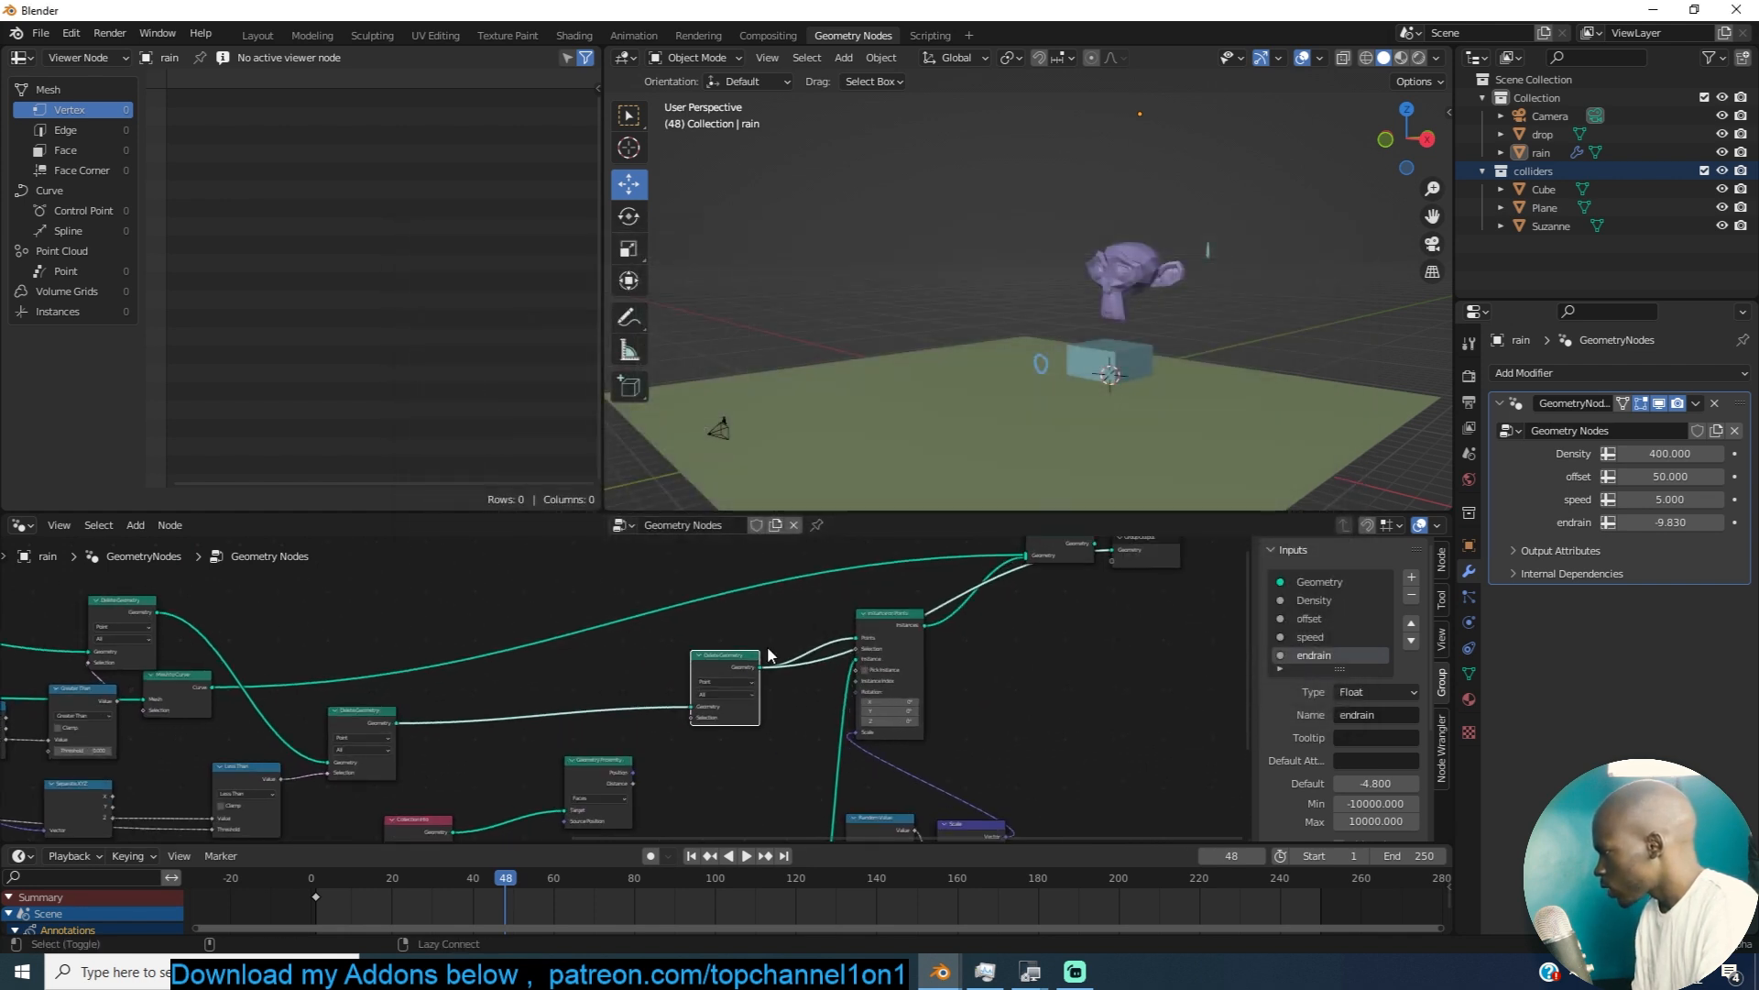
{"action": "left_click", "coordinate": [381, 721], "text": "alt+shift"}
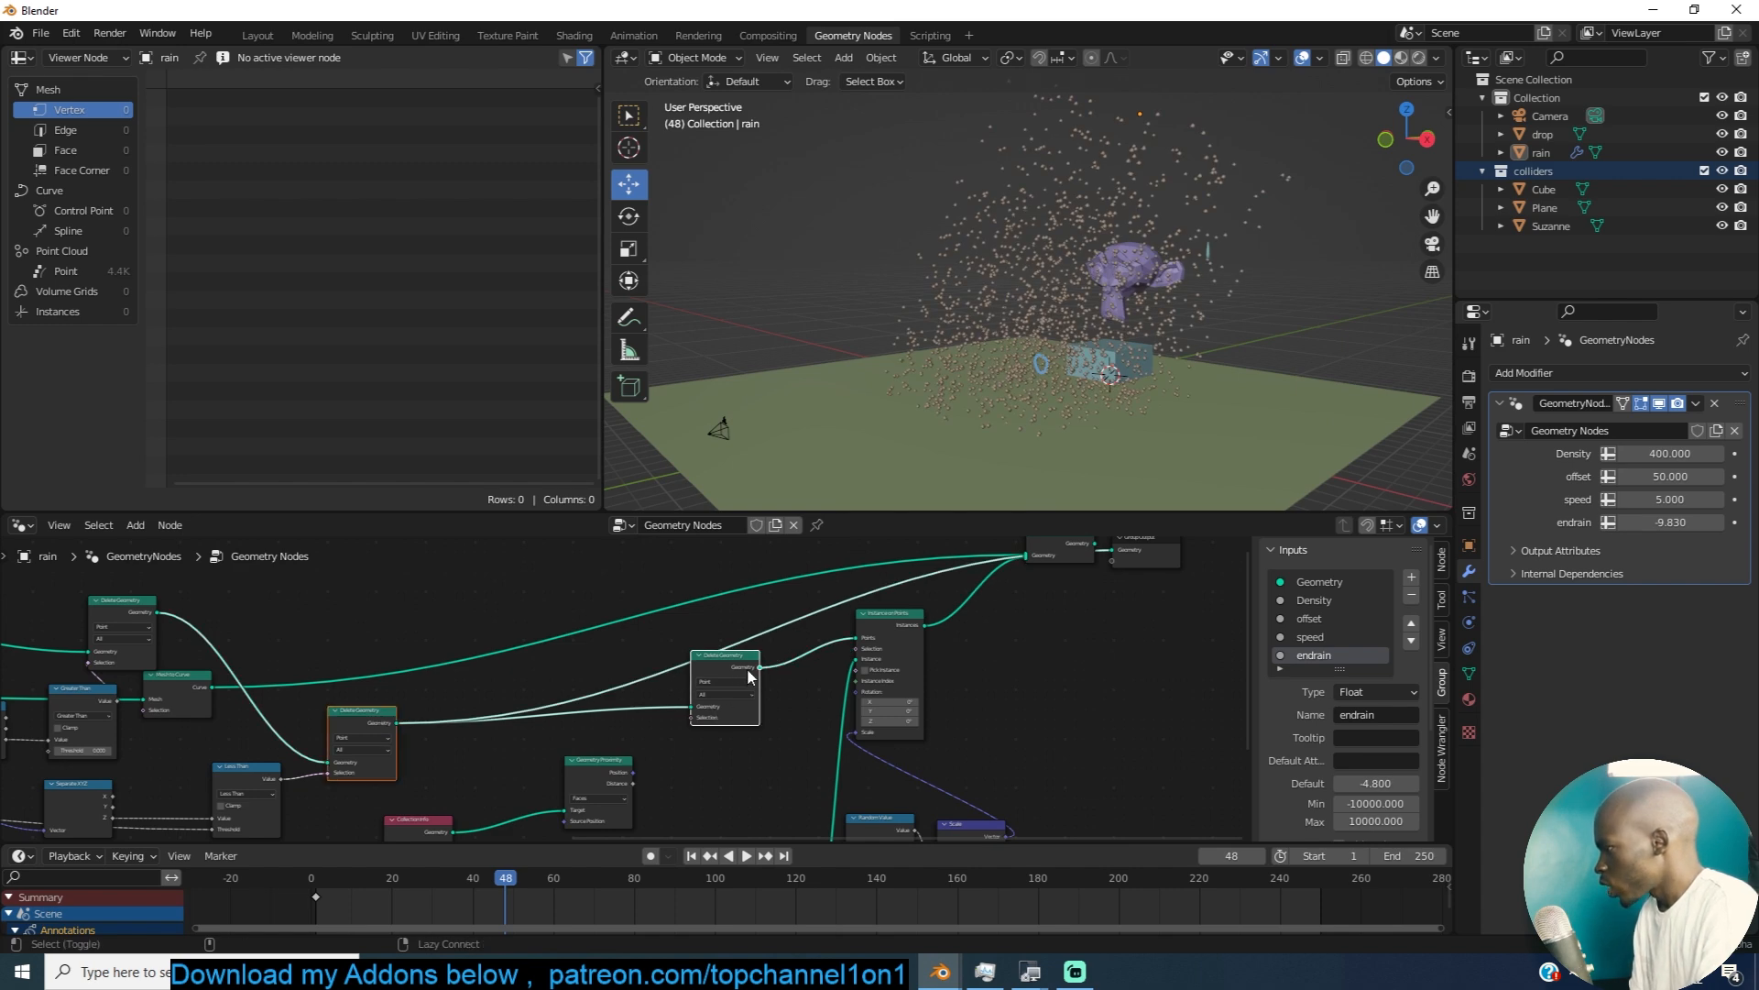
Step: Inspect the rain points around the collider objects and reselect the rain object
{"action": "scroll", "coordinate": [1081, 317], "scroll_direction": "up", "scroll_amount": 4}
{"action": "middle_click_drag", "start_coordinate": [1081, 316], "coordinate": [983, 308]}
{"action": "scroll", "coordinate": [1065, 308], "scroll_direction": "down", "scroll_amount": 5}
{"action": "left_click", "coordinate": [1195, 277]}
{"action": "left_click", "coordinate": [1194, 387], "text": "shift"}
{"action": "left_click_drag", "start_coordinate": [1255, 350], "coordinate": [1123, 344]}
{"action": "key", "text": "alt+a"}
{"action": "left_click", "coordinate": [1127, 315]}
{"action": "middle_click_drag", "start_coordinate": [1129, 315], "coordinate": [1254, 317]}
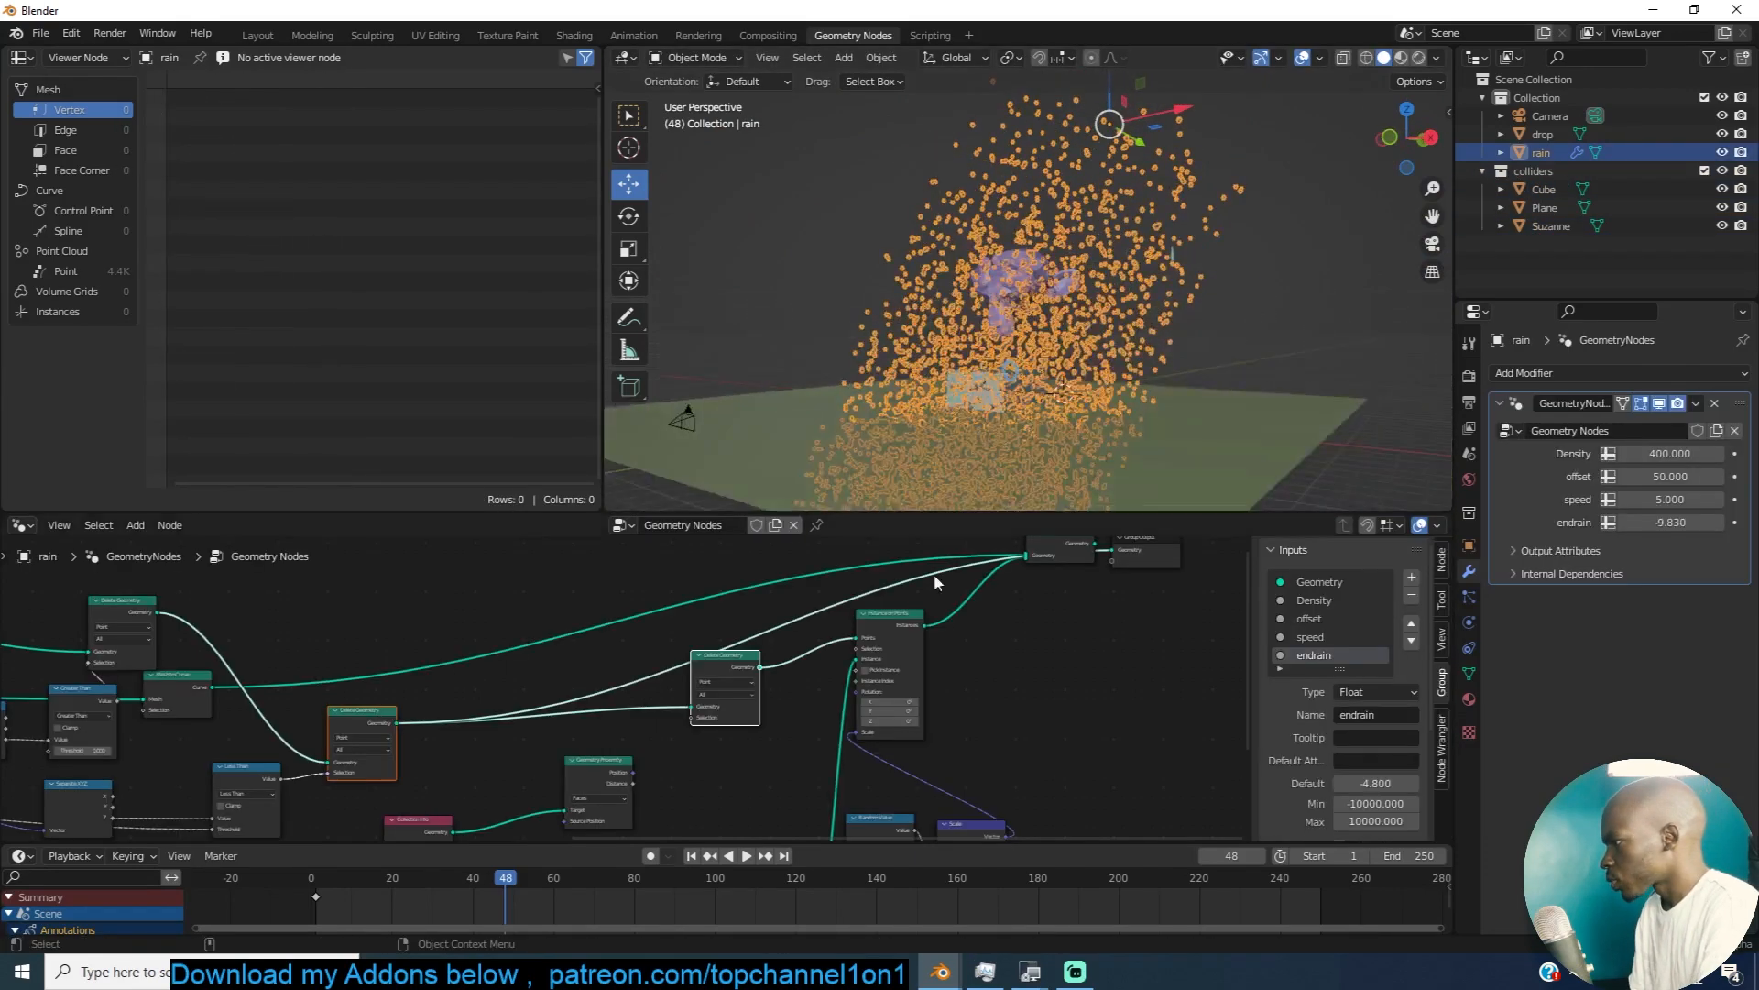
Step: Move the Geometry Proximity node and the second Delete Geometry node apart to make room between them
{"action": "scroll", "coordinate": [682, 797], "scroll_direction": "up", "scroll_amount": 2}
{"action": "middle_click_drag", "start_coordinate": [690, 823], "coordinate": [738, 724]}
{"action": "scroll", "coordinate": [724, 716], "scroll_direction": "up", "scroll_amount": 3}
{"action": "left_click_drag", "start_coordinate": [682, 678], "coordinate": [591, 695]}
{"action": "scroll", "coordinate": [645, 690], "scroll_direction": "up", "scroll_amount": 1}
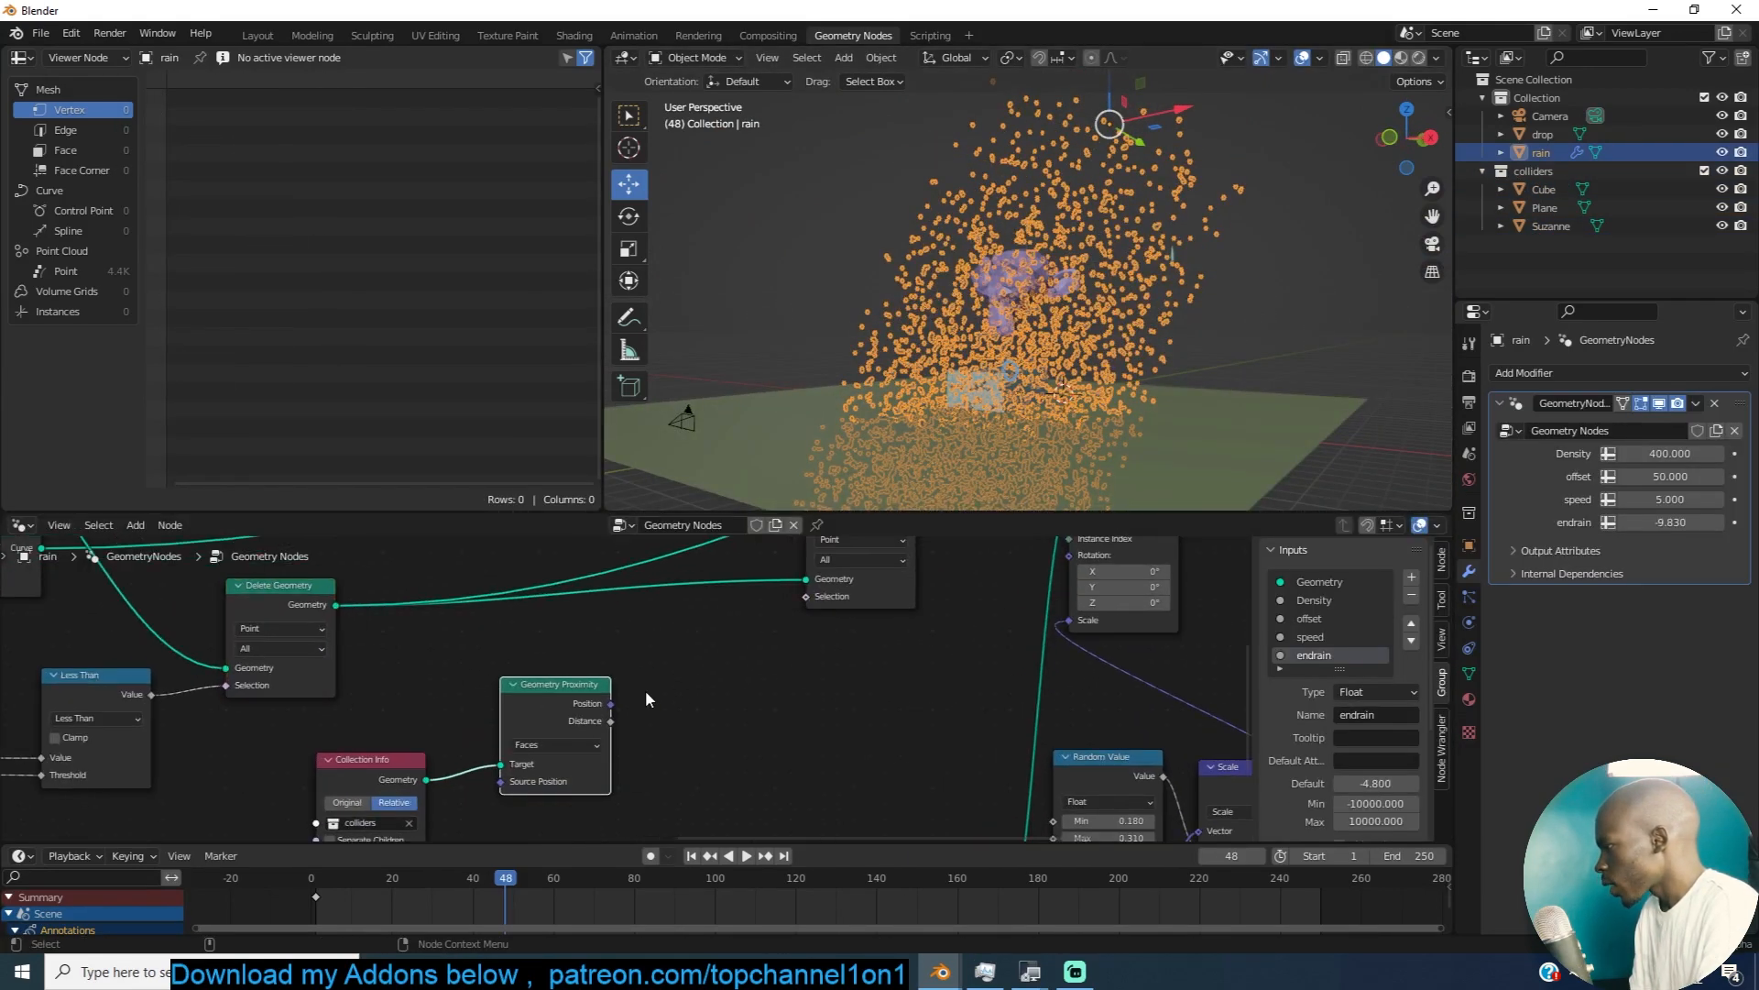
{"action": "middle_click_drag", "start_coordinate": [646, 692], "coordinate": [635, 733]}
{"action": "left_click_drag", "start_coordinate": [859, 625], "coordinate": [929, 684]}
{"action": "middle_click_drag", "start_coordinate": [673, 689], "coordinate": [751, 628]}
Step: Add a Math node set to Compare and wire it between Geometry Proximity's Distance output and the second Delete Geometry's Selection input
{"action": "key", "text": "shift+a"}
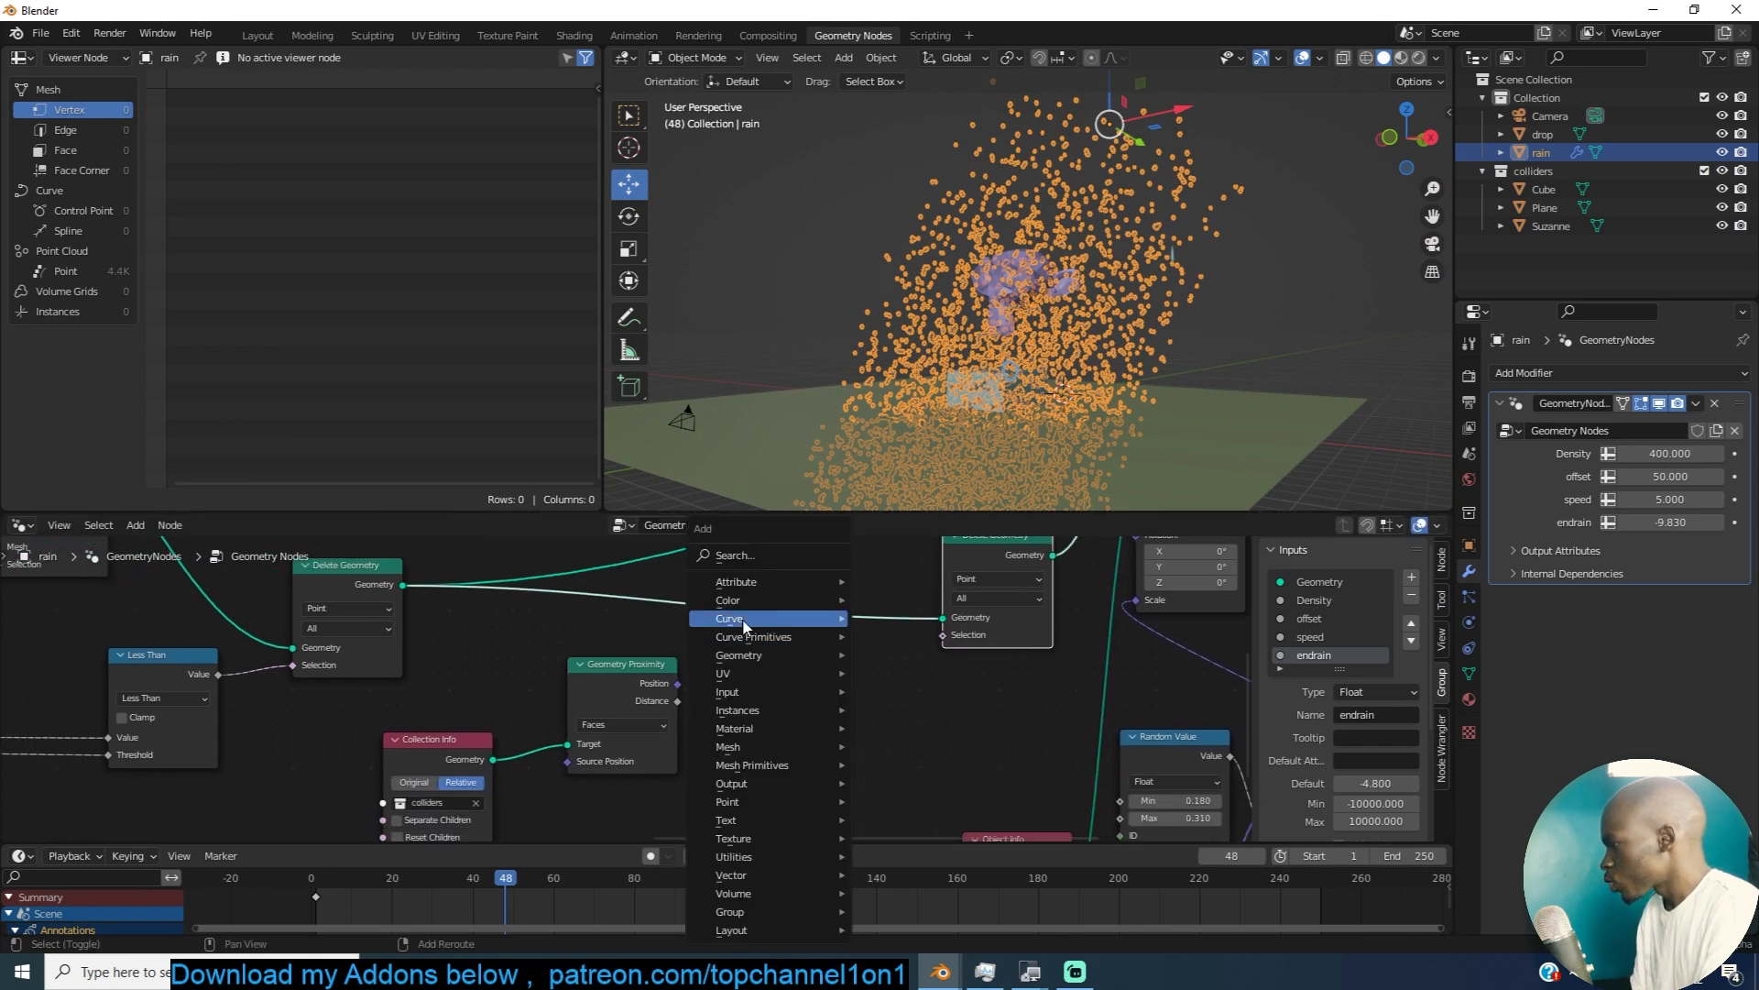
{"action": "left_click", "coordinate": [778, 556]}
{"action": "type", "text": "math"}
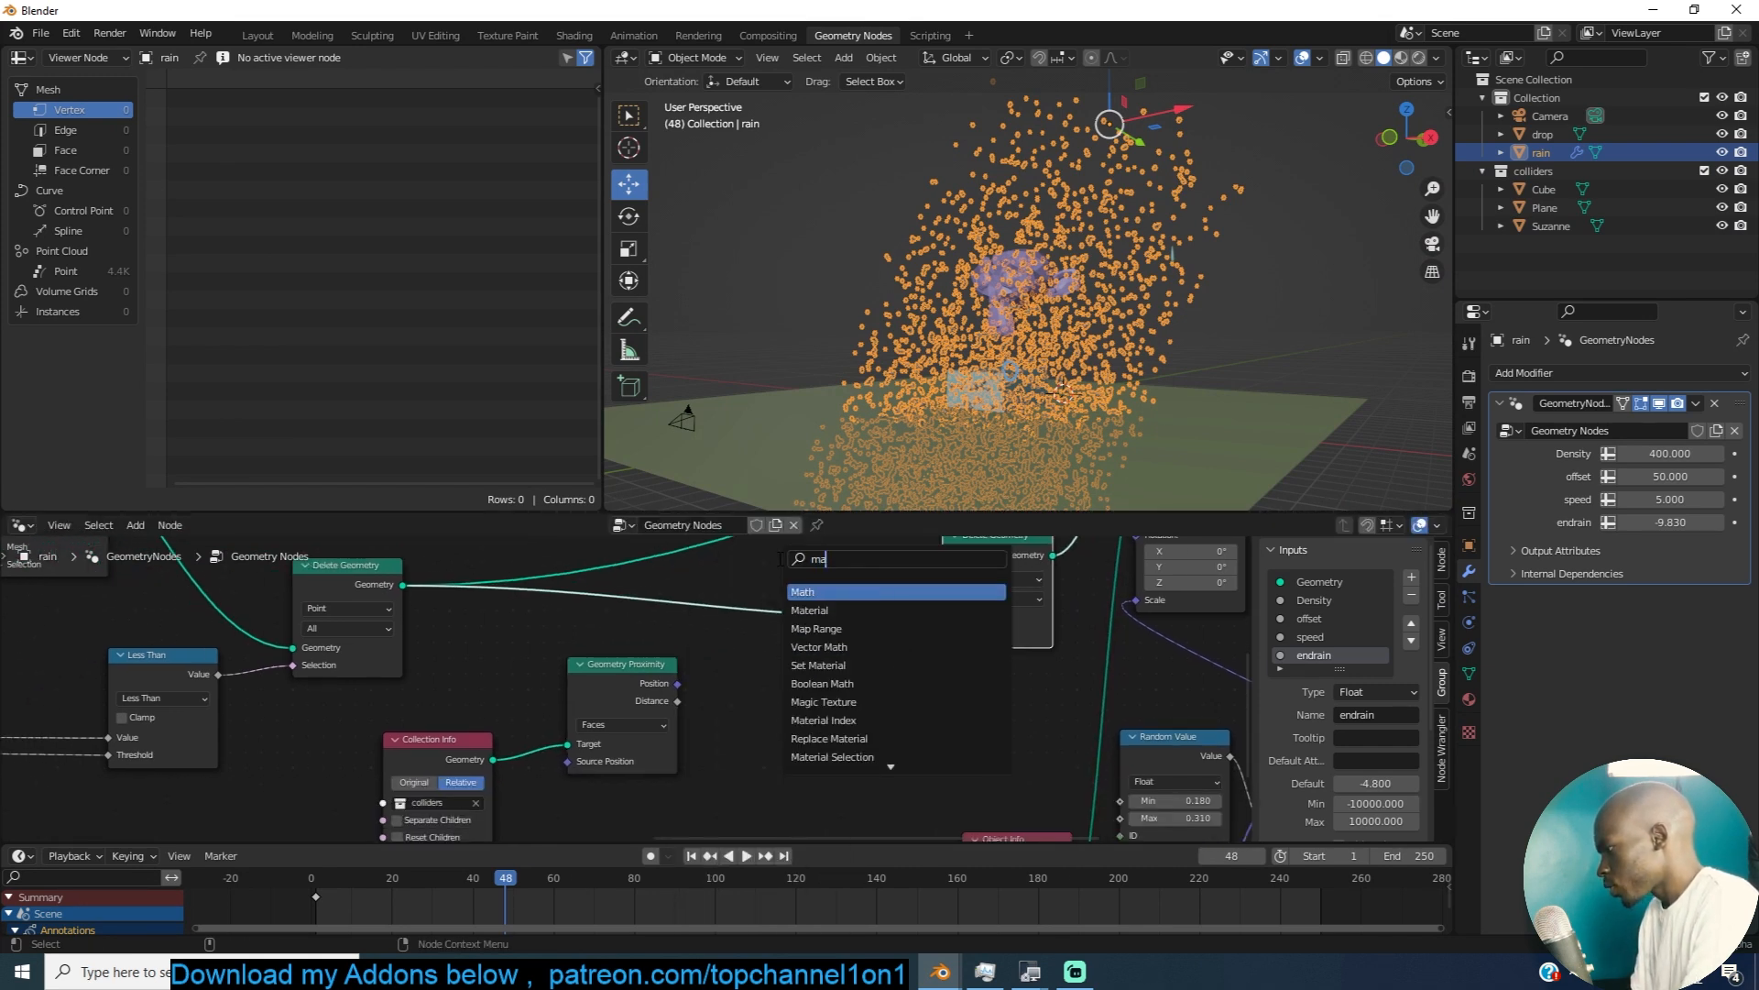
{"action": "left_click", "coordinate": [822, 591]}
{"action": "left_click", "coordinate": [840, 727]}
{"action": "left_click", "coordinate": [839, 731]}
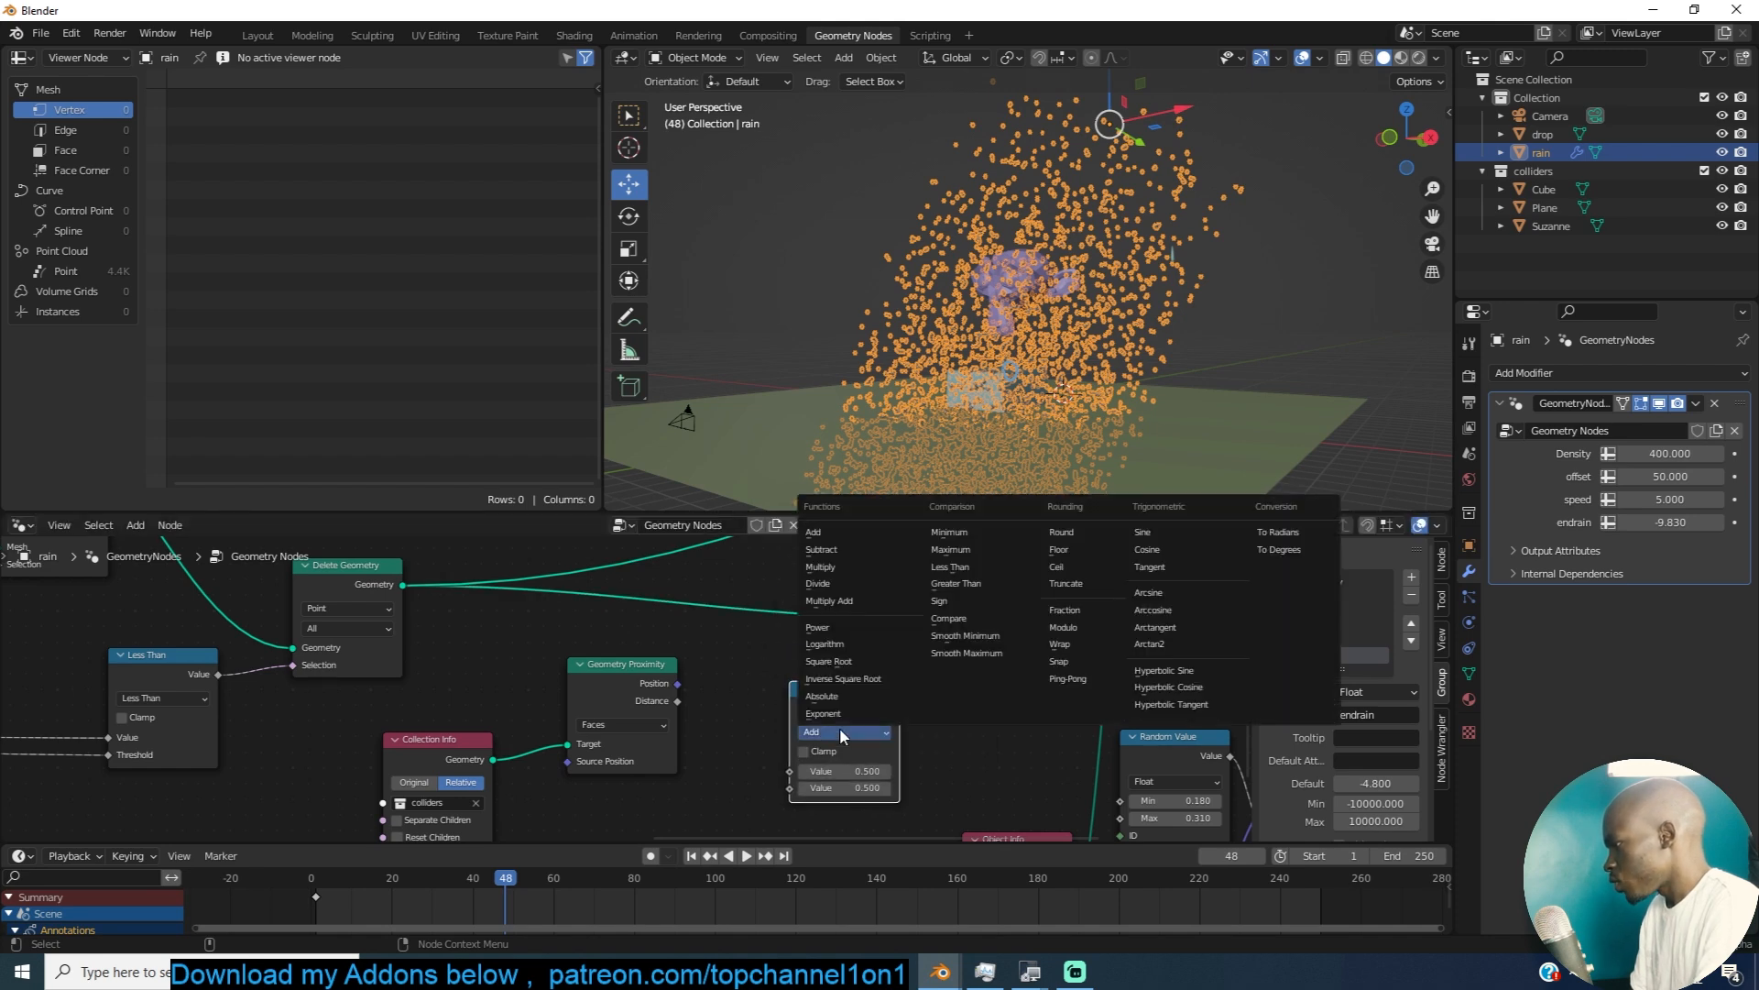
{"action": "left_click", "coordinate": [949, 618]}
{"action": "left_click_drag", "start_coordinate": [678, 695], "coordinate": [791, 771]}
{"action": "left_click_drag", "start_coordinate": [846, 706], "coordinate": [944, 636]}
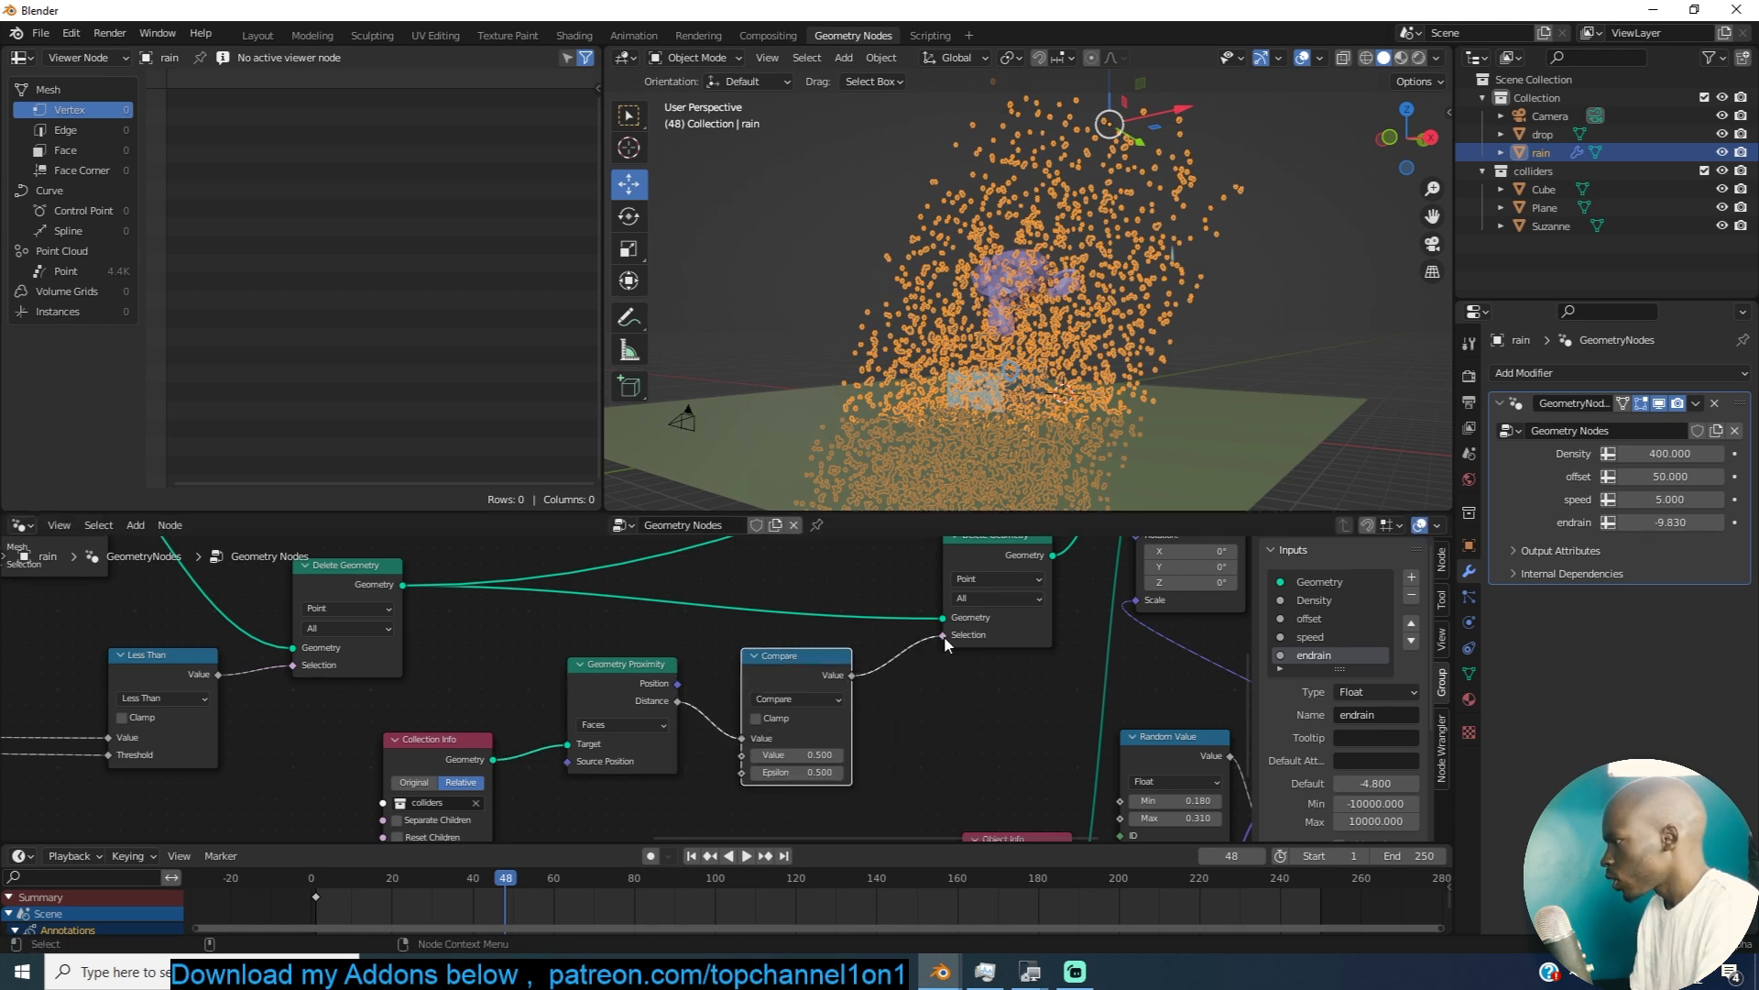
Step: Try a Compare value of -6.700 and preview the second Delete Geometry node's points through the group output
{"action": "scroll", "coordinate": [853, 744], "scroll_direction": "up", "scroll_amount": 2}
{"action": "left_click_drag", "start_coordinate": [854, 762], "coordinate": [890, 762]}
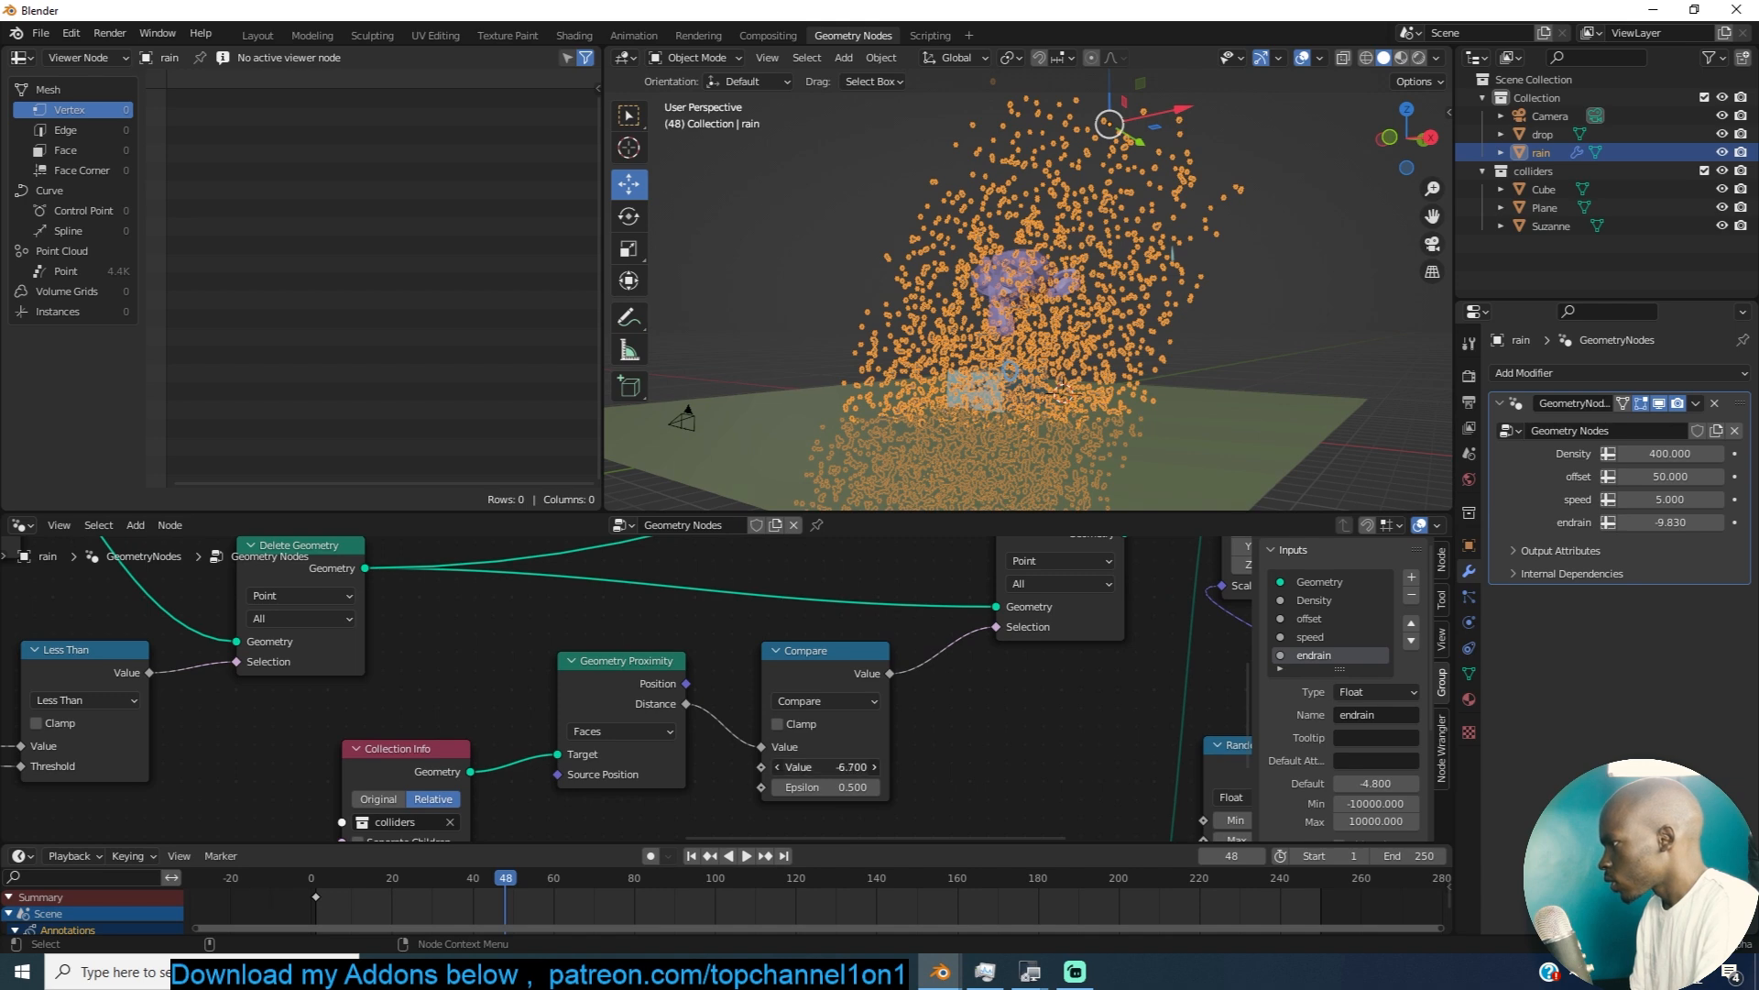
{"action": "scroll", "coordinate": [931, 715], "scroll_direction": "down", "scroll_amount": 4}
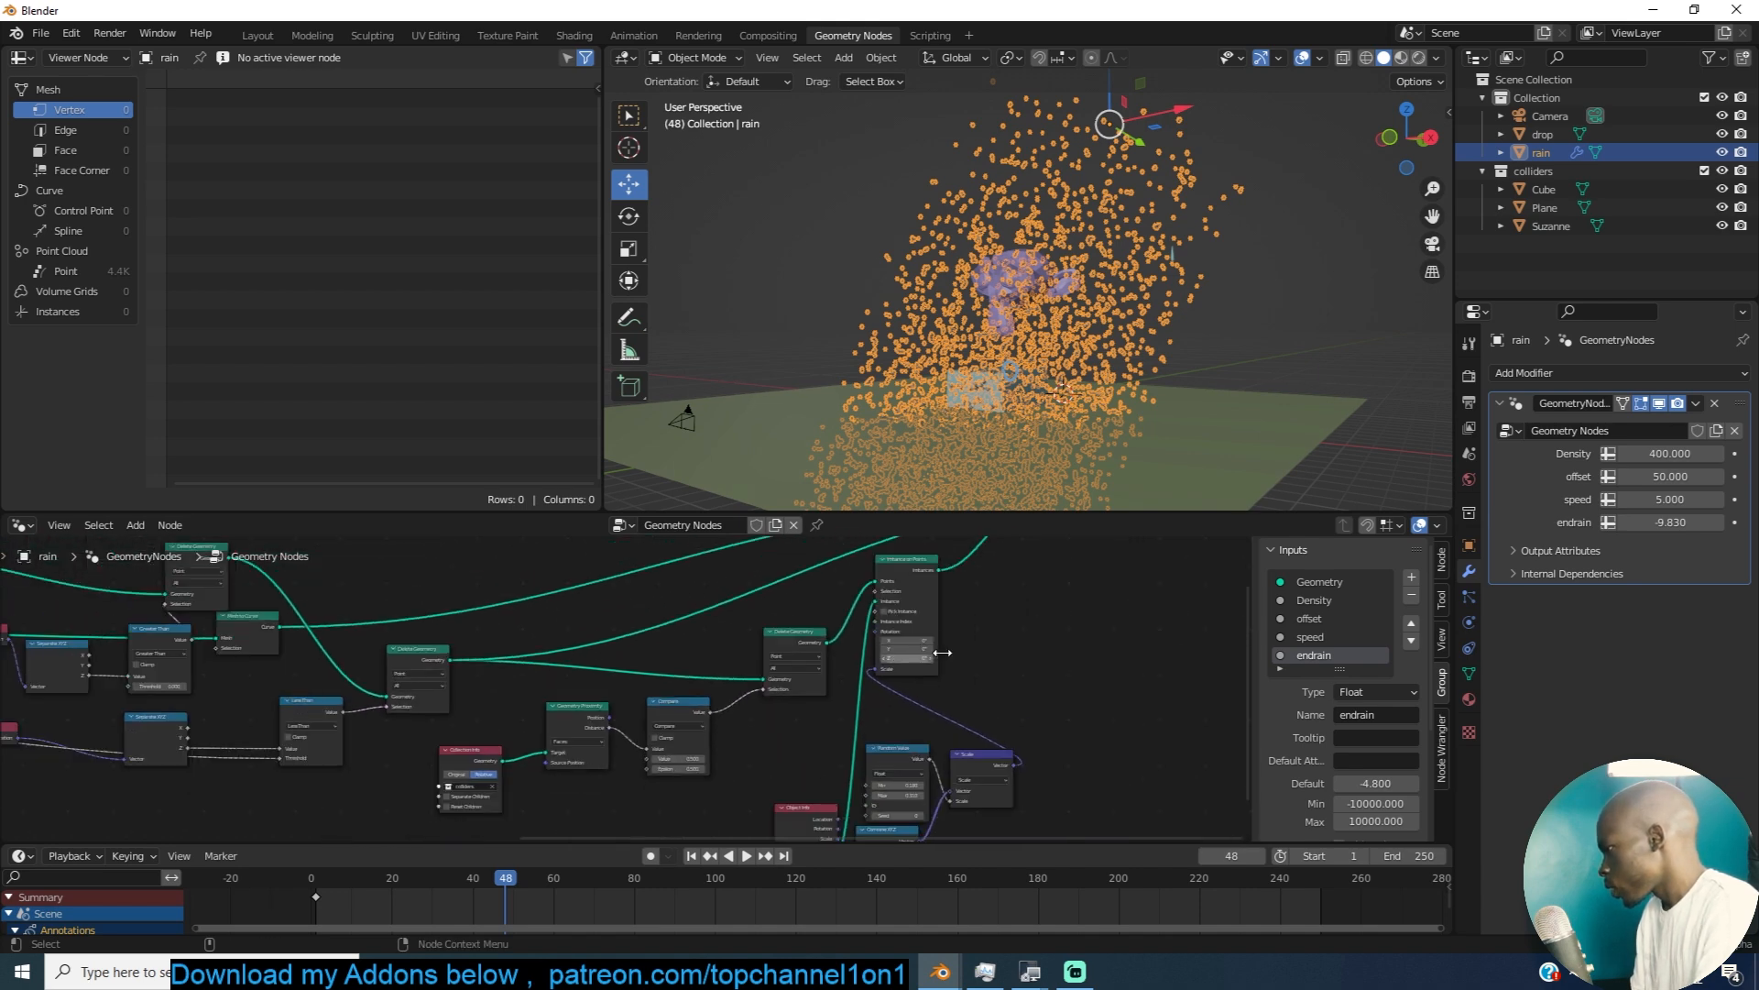
{"action": "middle_click_drag", "start_coordinate": [718, 761], "coordinate": [801, 707]}
{"action": "scroll", "coordinate": [801, 708], "scroll_direction": "up", "scroll_amount": 3}
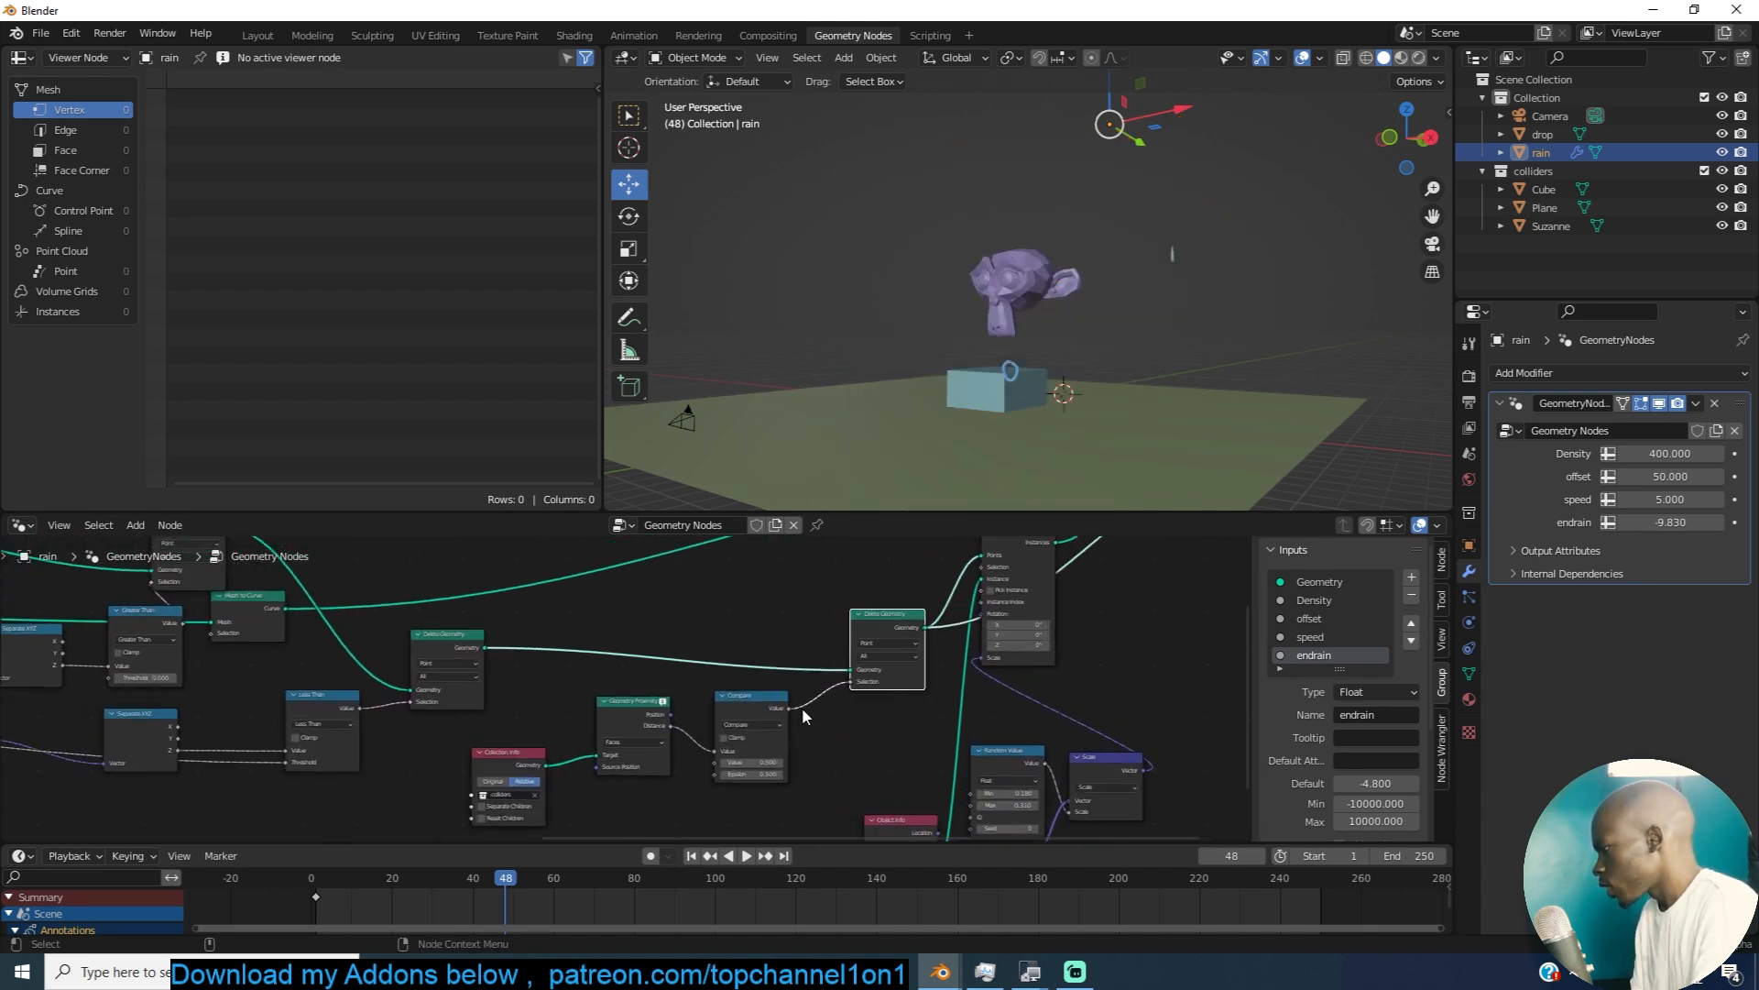
Step: Set the Compare node's Value to 0.560
{"action": "scroll", "coordinate": [789, 773], "scroll_direction": "up", "scroll_amount": 1}
{"action": "middle_click_drag", "start_coordinate": [789, 773], "coordinate": [688, 726]}
{"action": "left_click_drag", "start_coordinate": [704, 752], "coordinate": [744, 753]}
Step: Spread Collection Info and Geometry Proximity apart and insert a Realize Instances node on the link between them
{"action": "middle_click_drag", "start_coordinate": [510, 686], "coordinate": [711, 631]}
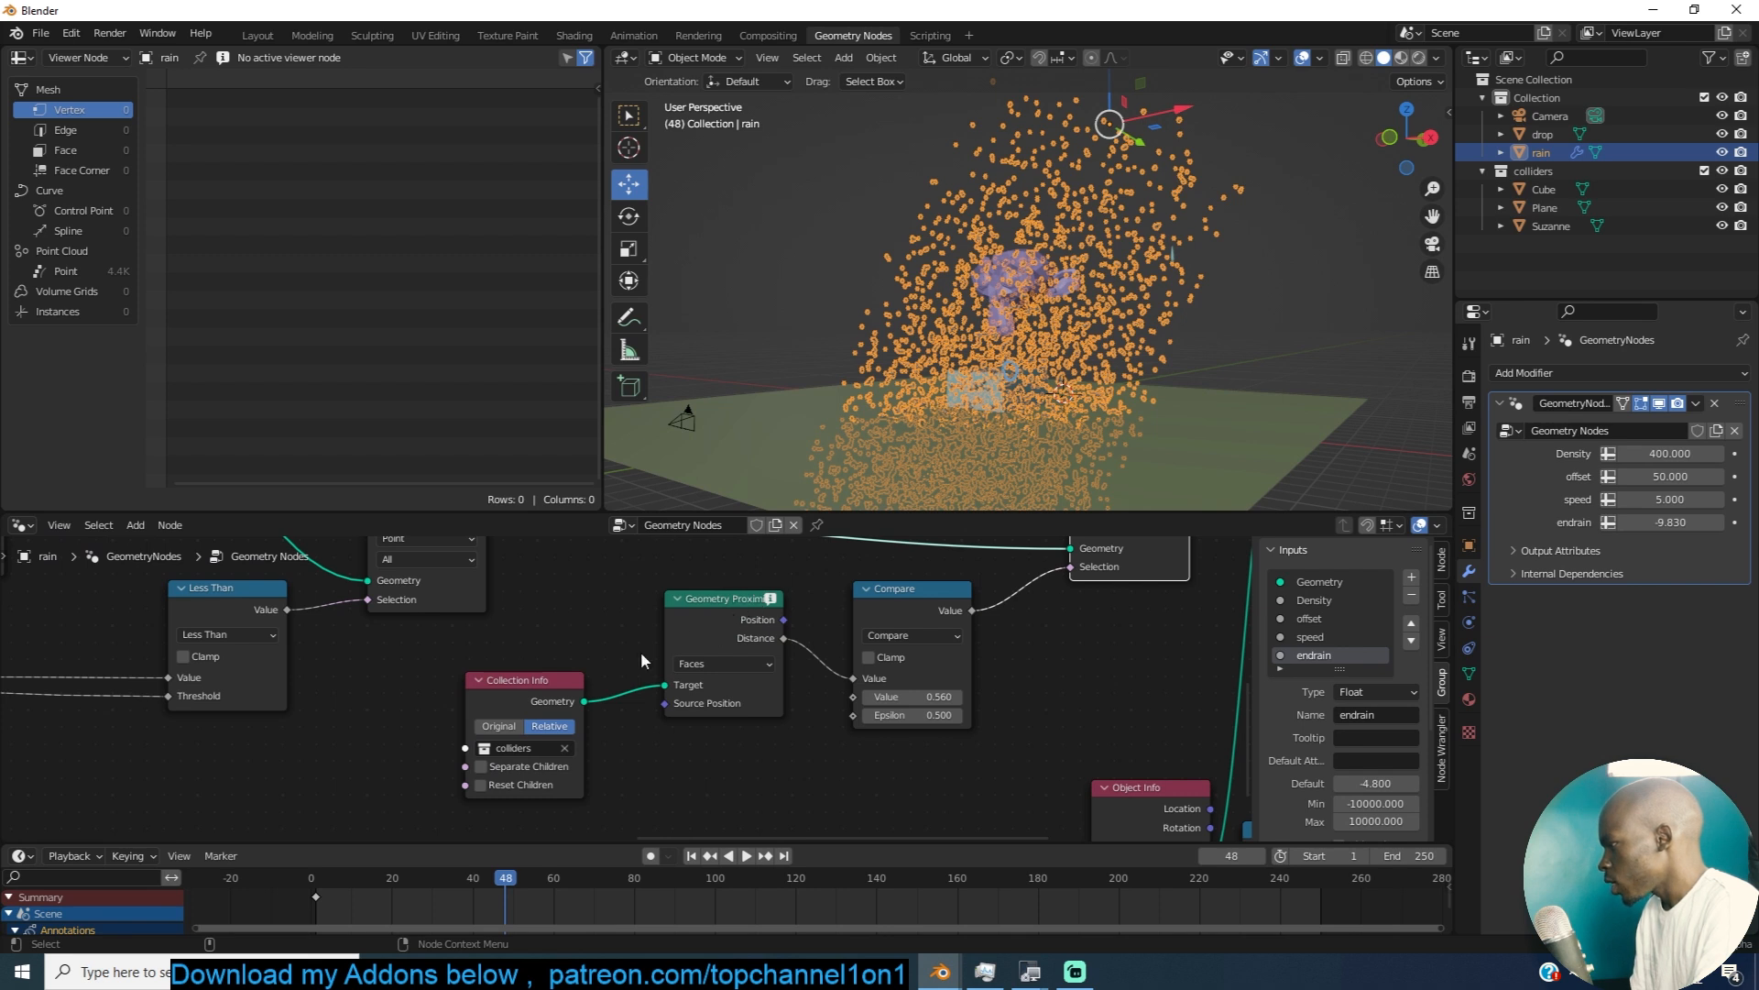
{"action": "left_click_drag", "start_coordinate": [508, 700], "coordinate": [370, 728]}
{"action": "left_click_drag", "start_coordinate": [704, 650], "coordinate": [760, 678]}
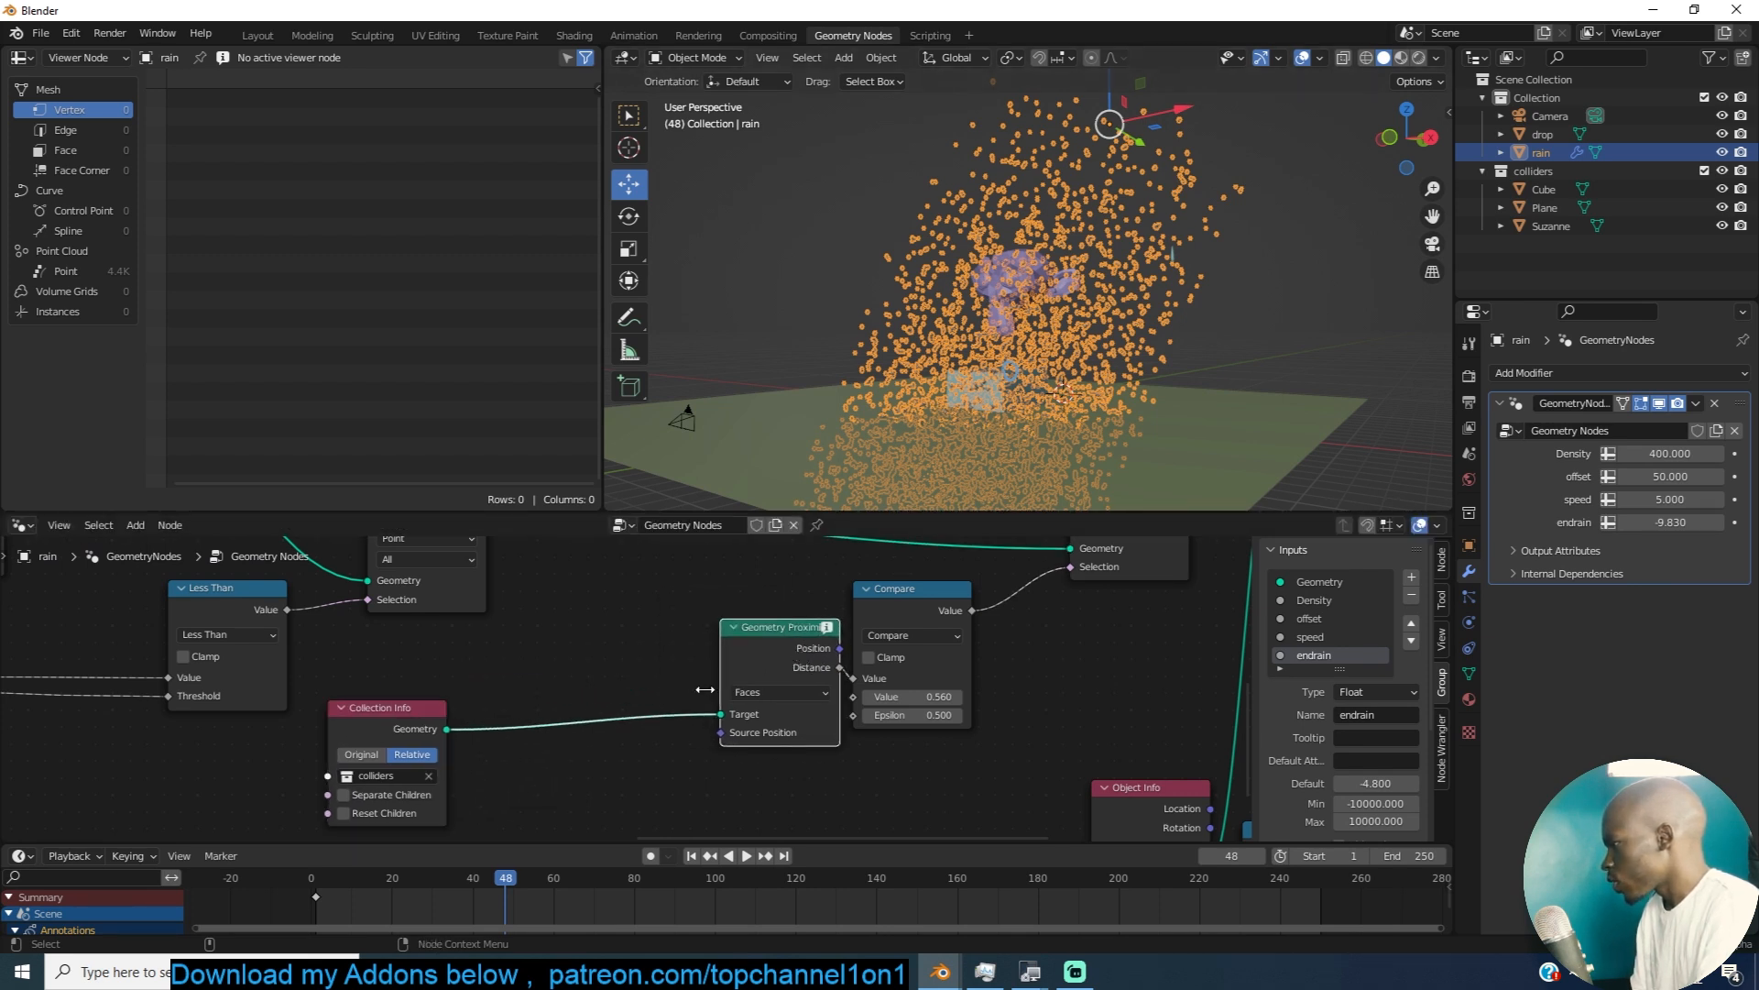
{"action": "middle_click_drag", "start_coordinate": [546, 737], "coordinate": [583, 684]}
{"action": "key", "text": "shift+a"}
{"action": "left_click", "coordinate": [541, 549]}
{"action": "type", "text": "real"}
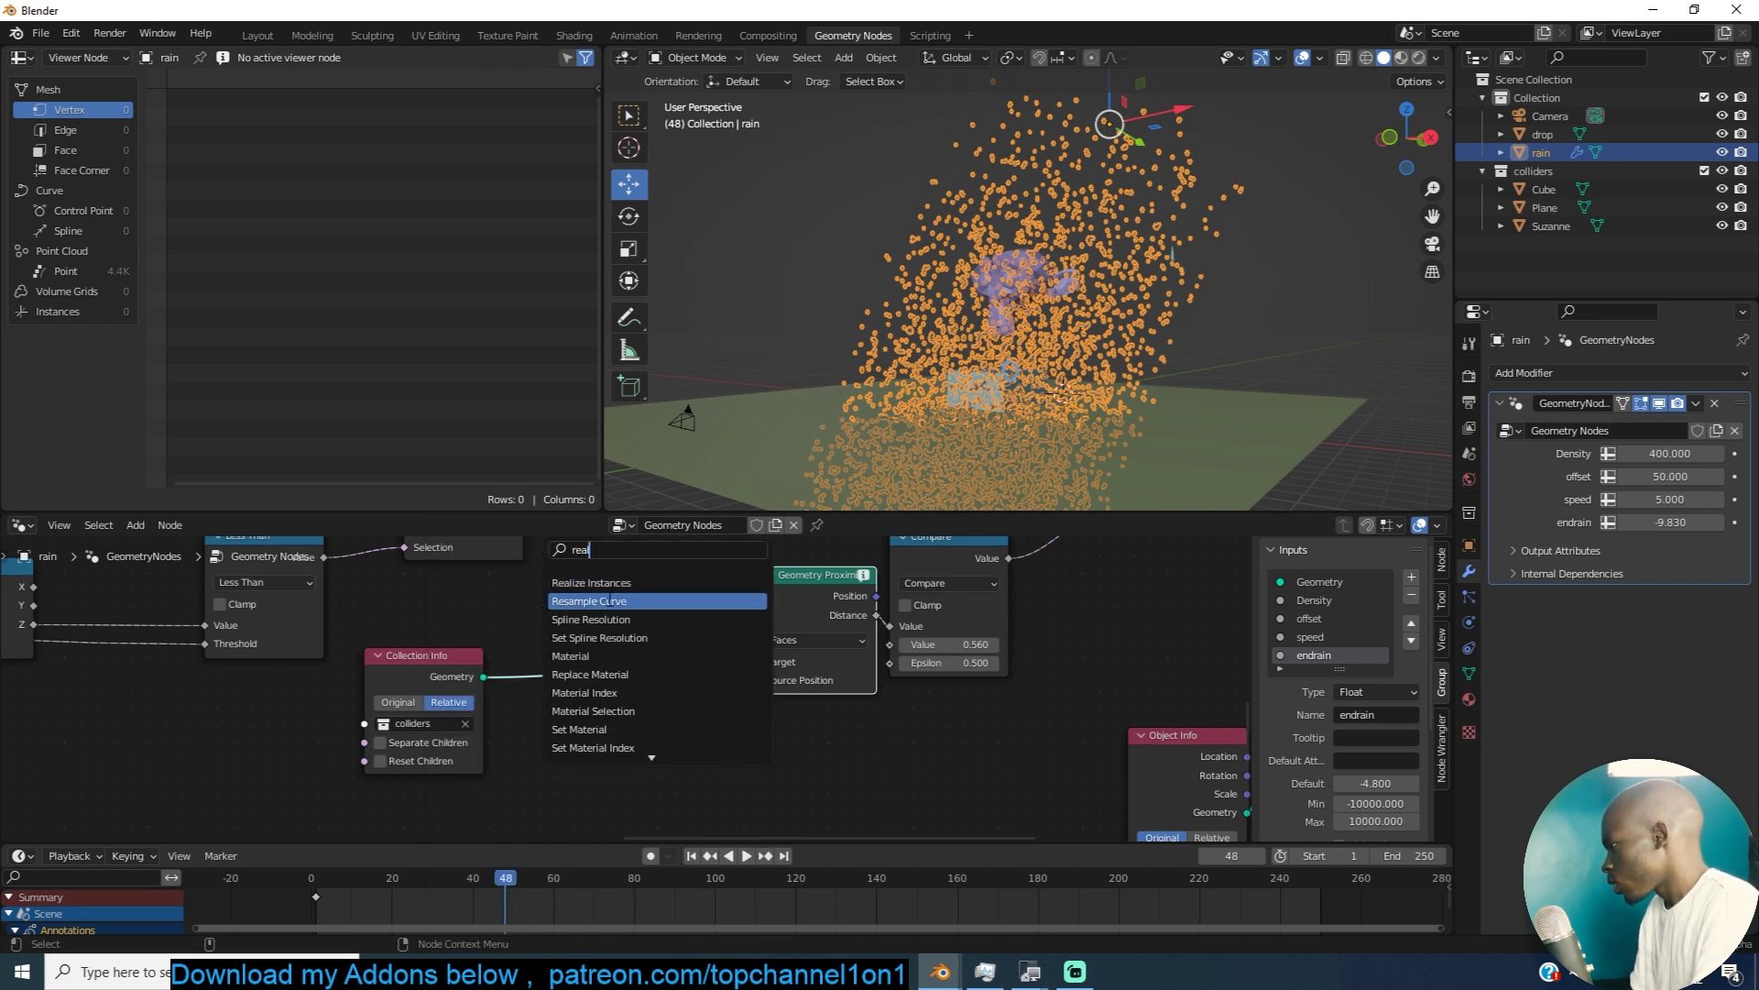
{"action": "left_click", "coordinate": [591, 583]}
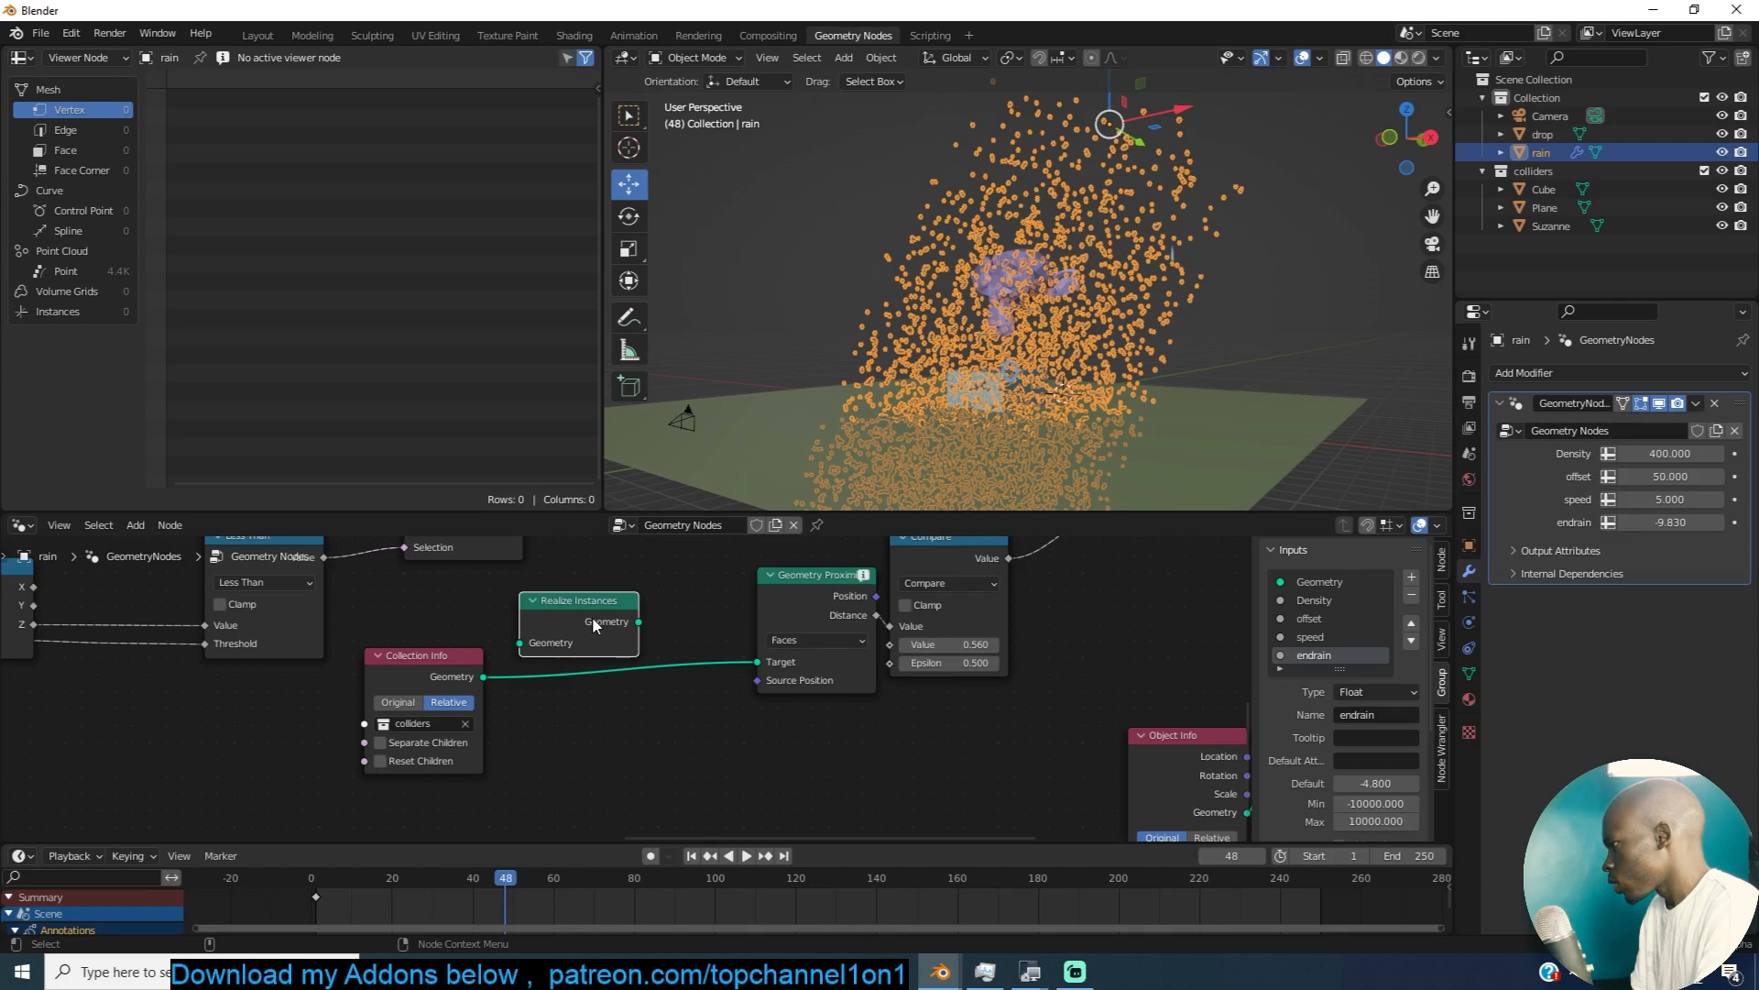
{"action": "left_click", "coordinate": [603, 663]}
Step: Deselect the rain for a closer look around Suzanne and set the Compare node's Value to 0.010
{"action": "scroll", "coordinate": [910, 445], "scroll_direction": "up", "scroll_amount": 3}
{"action": "middle_click_drag", "start_coordinate": [910, 446], "coordinate": [990, 443]}
{"action": "left_click", "coordinate": [899, 410]}
{"action": "scroll", "coordinate": [990, 443], "scroll_direction": "up", "scroll_amount": 1}
{"action": "middle_click_drag", "start_coordinate": [976, 644], "coordinate": [949, 683]}
{"action": "left_click_drag", "start_coordinate": [949, 683], "coordinate": [879, 683], "text": "shift"}
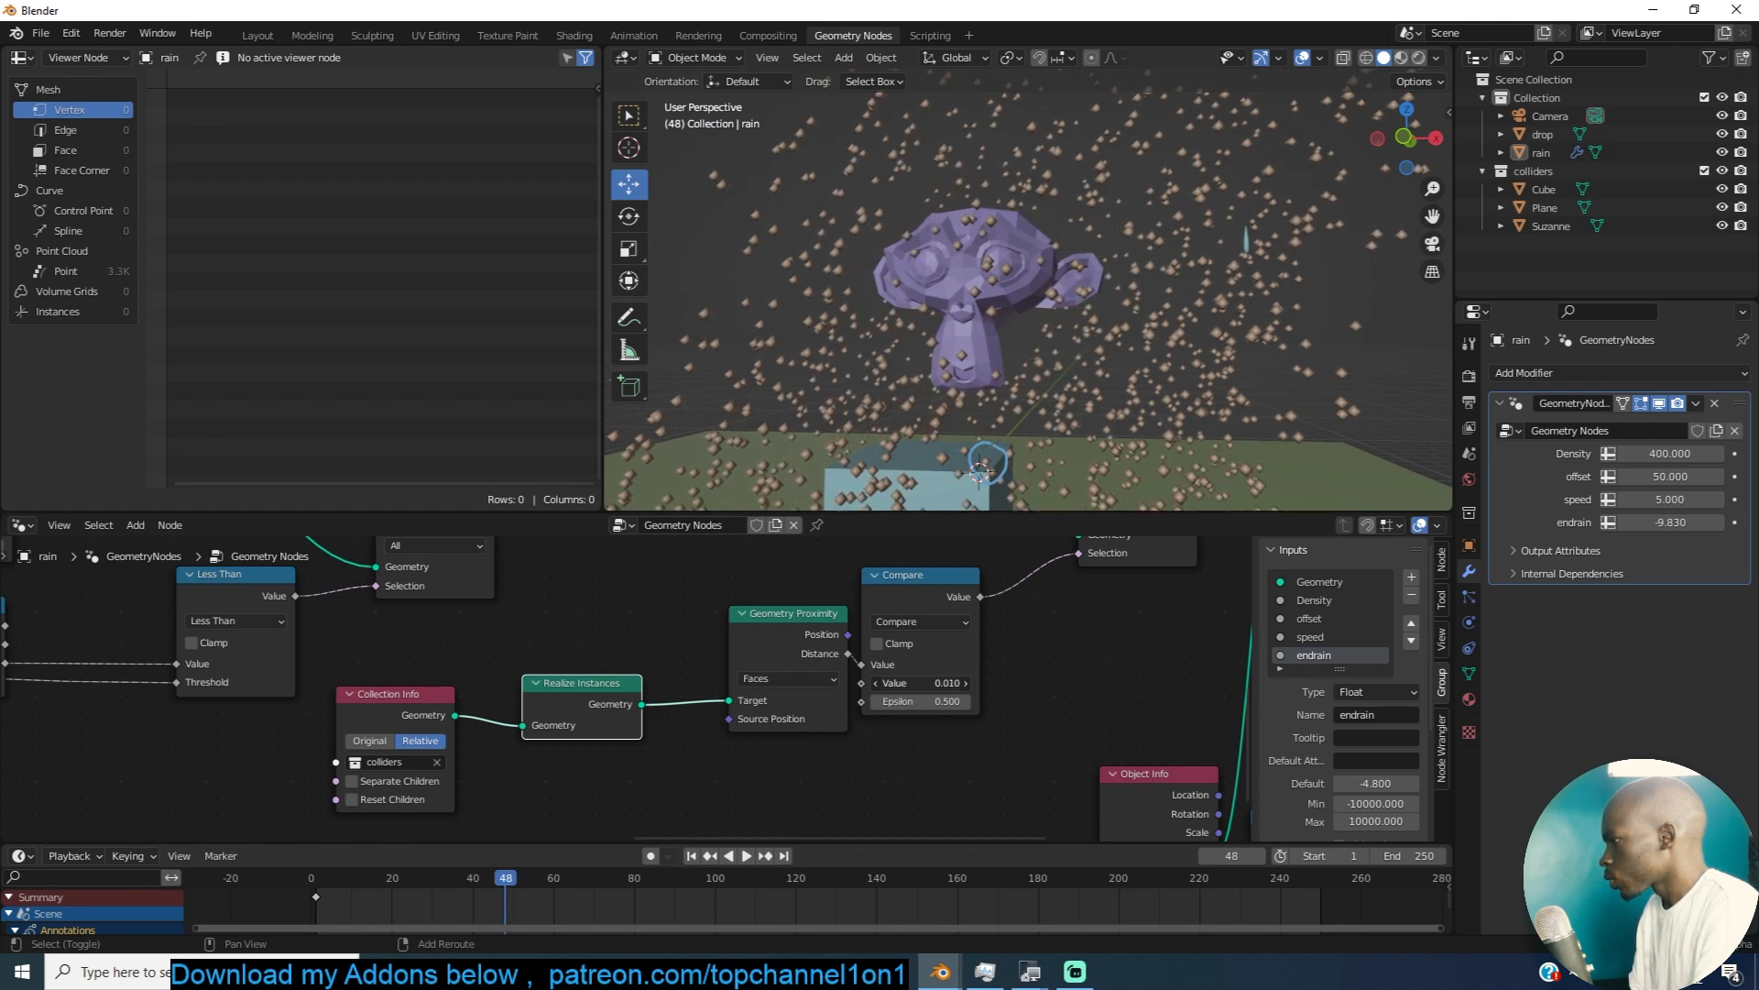
Step: Try moving Suzanne among the rain points, and hide and unhide it
{"action": "scroll", "coordinate": [1052, 343], "scroll_direction": "down", "scroll_amount": 1}
{"action": "middle_click_drag", "start_coordinate": [1052, 343], "coordinate": [1032, 333]}
{"action": "left_click", "coordinate": [1021, 323]}
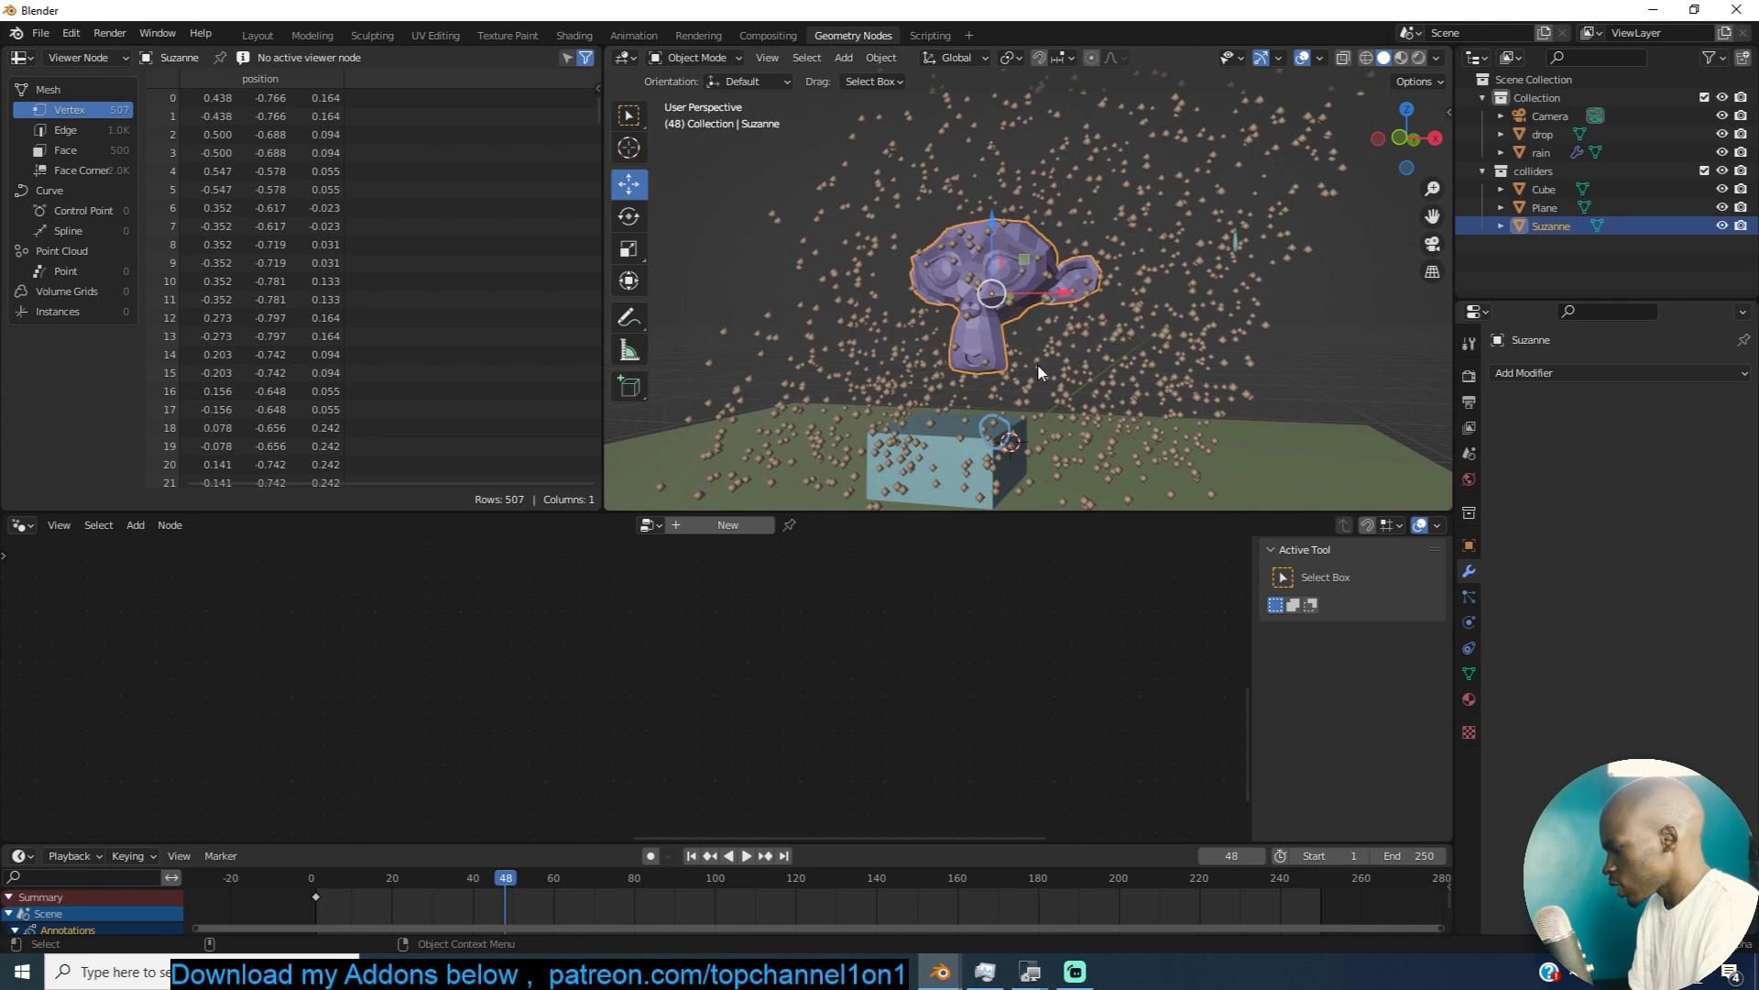
{"action": "key", "text": "g"}
{"action": "left_click", "coordinate": [876, 295]}
{"action": "middle_click_drag", "start_coordinate": [876, 295], "coordinate": [997, 249]}
{"action": "key", "text": "h"}
{"action": "key", "text": "alt+h"}
Step: Play the rain animation briefly and delete Suzanne from the colliders collection
{"action": "key", "text": "space"}
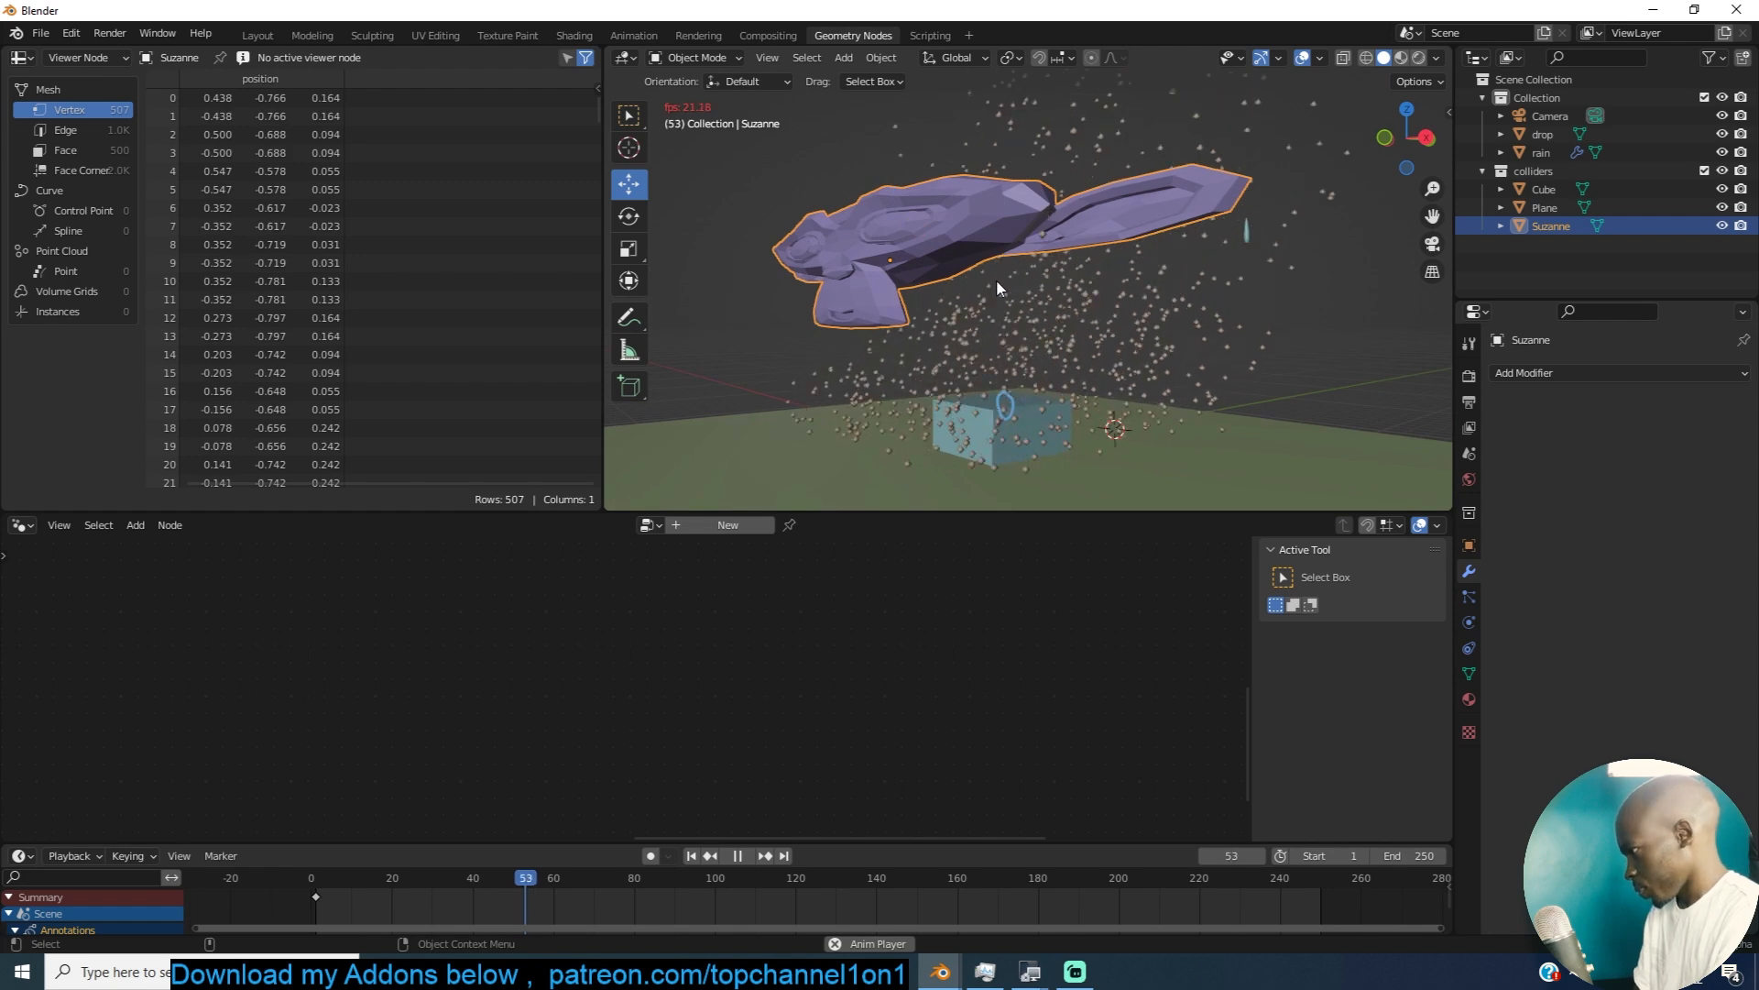
{"action": "key", "text": "Escape"}
{"action": "key", "text": "Delete"}
Step: Play the animation from frame 0 and check from below the plane how the rain points meet the remaining colliders
{"action": "middle_click_drag", "start_coordinate": [1058, 356], "coordinate": [1036, 305]}
{"action": "scroll", "coordinate": [1038, 323], "scroll_direction": "up", "scroll_amount": 2}
{"action": "key", "text": "space"}
{"action": "key", "text": "space"}
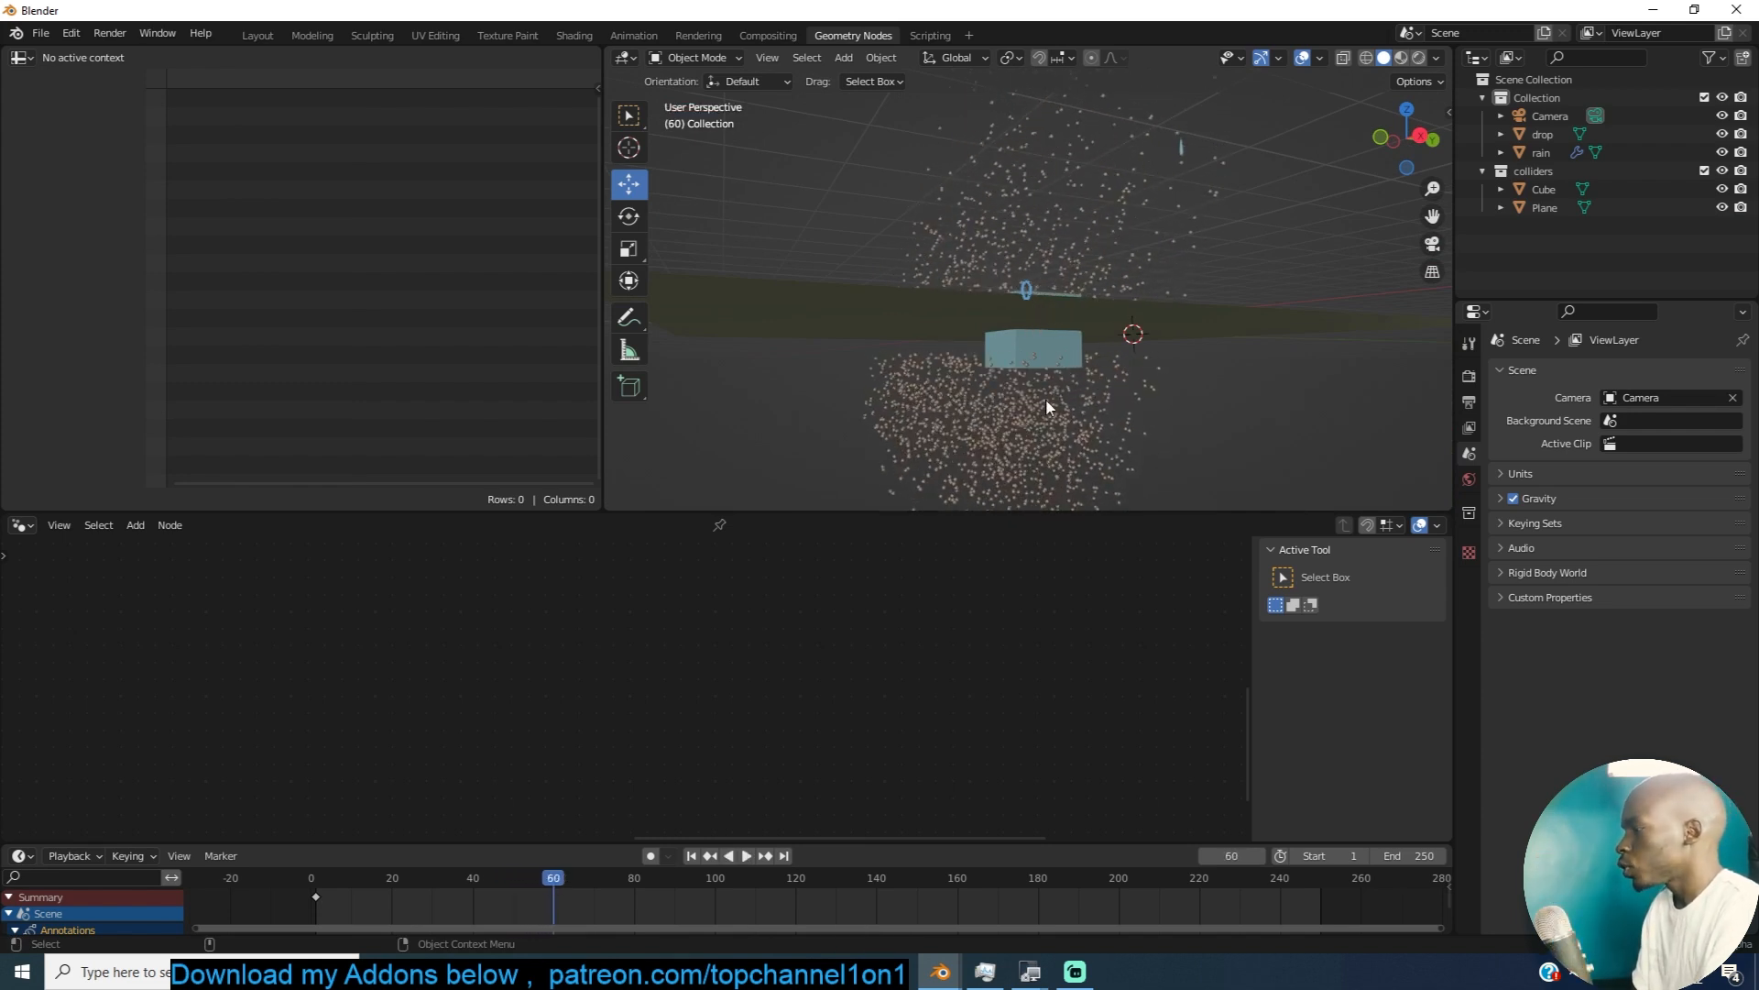
{"action": "key", "text": "space"}
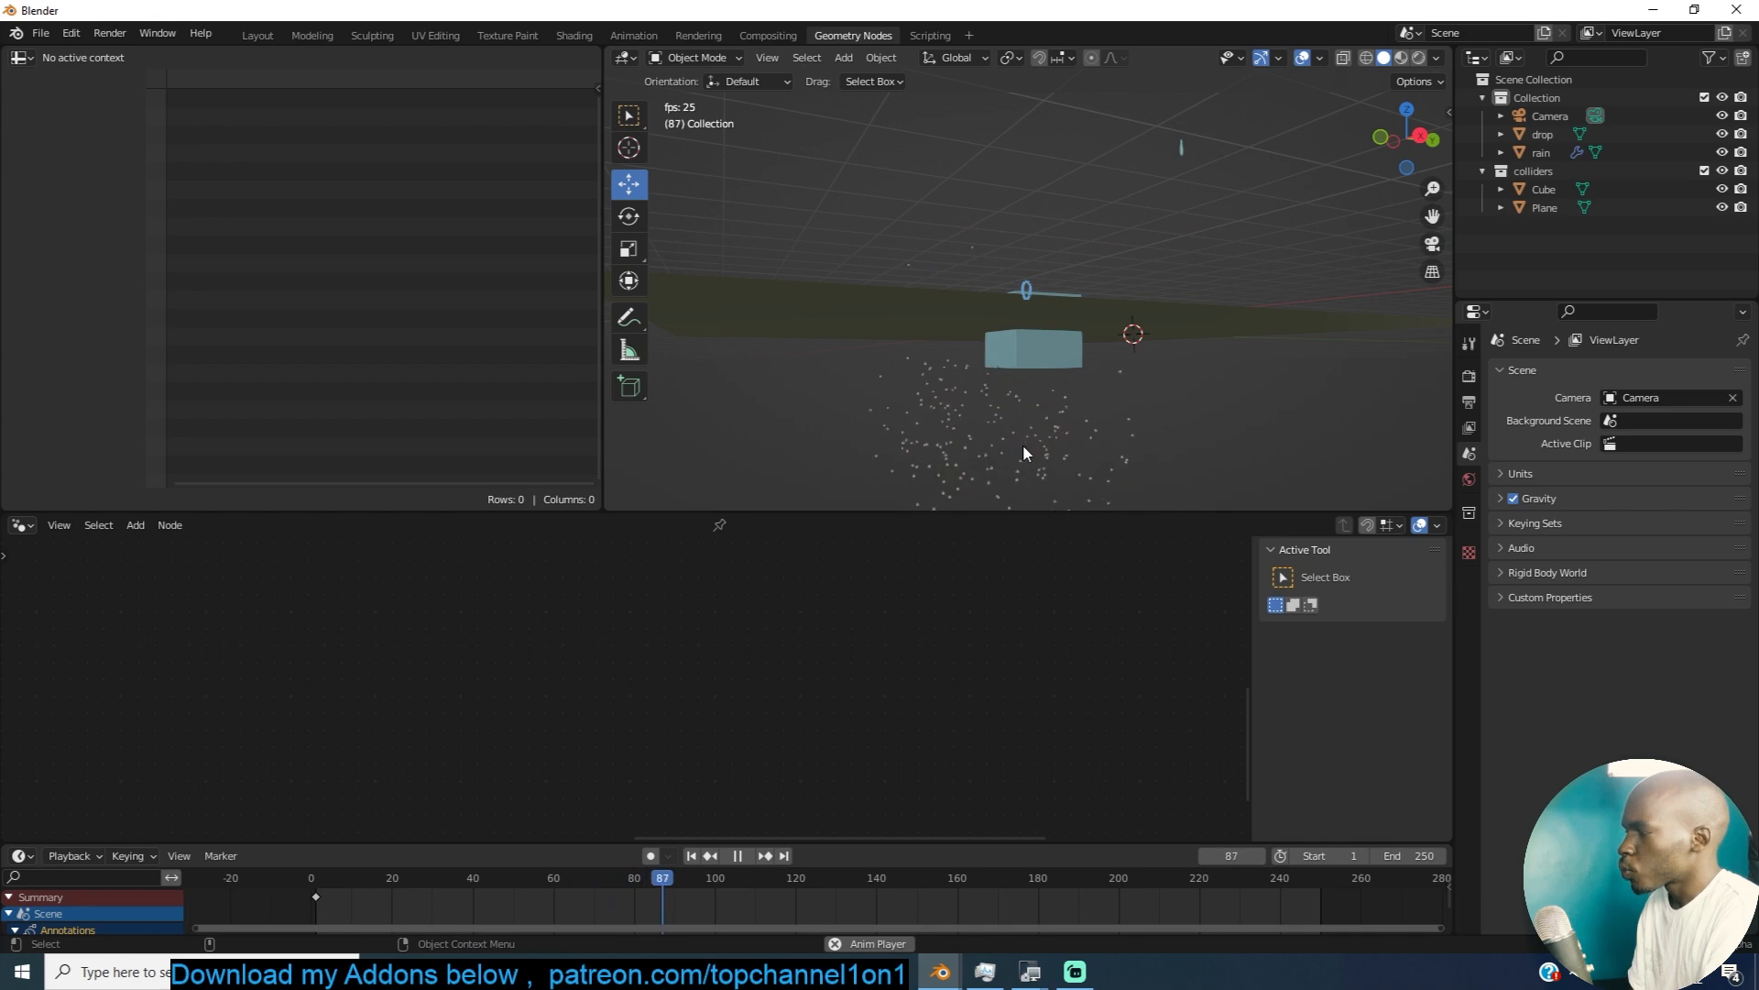
{"action": "key", "text": "Escape"}
{"action": "left_click", "coordinate": [309, 914]}
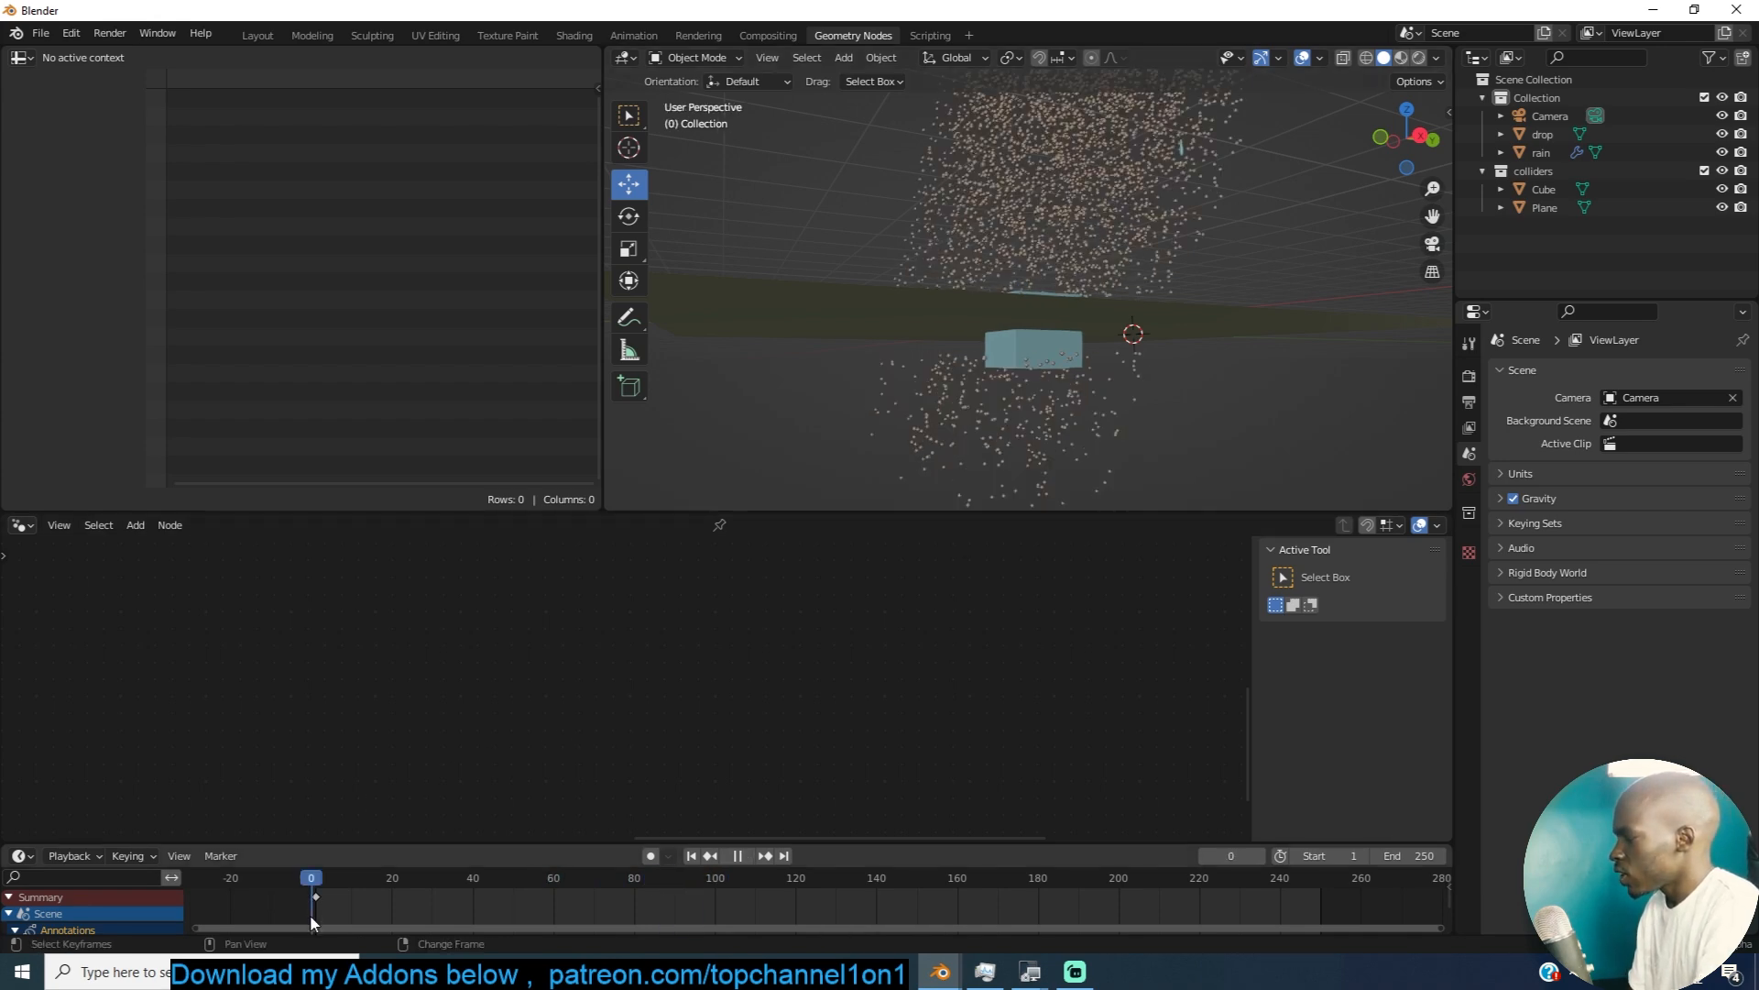
{"action": "key", "text": "space"}
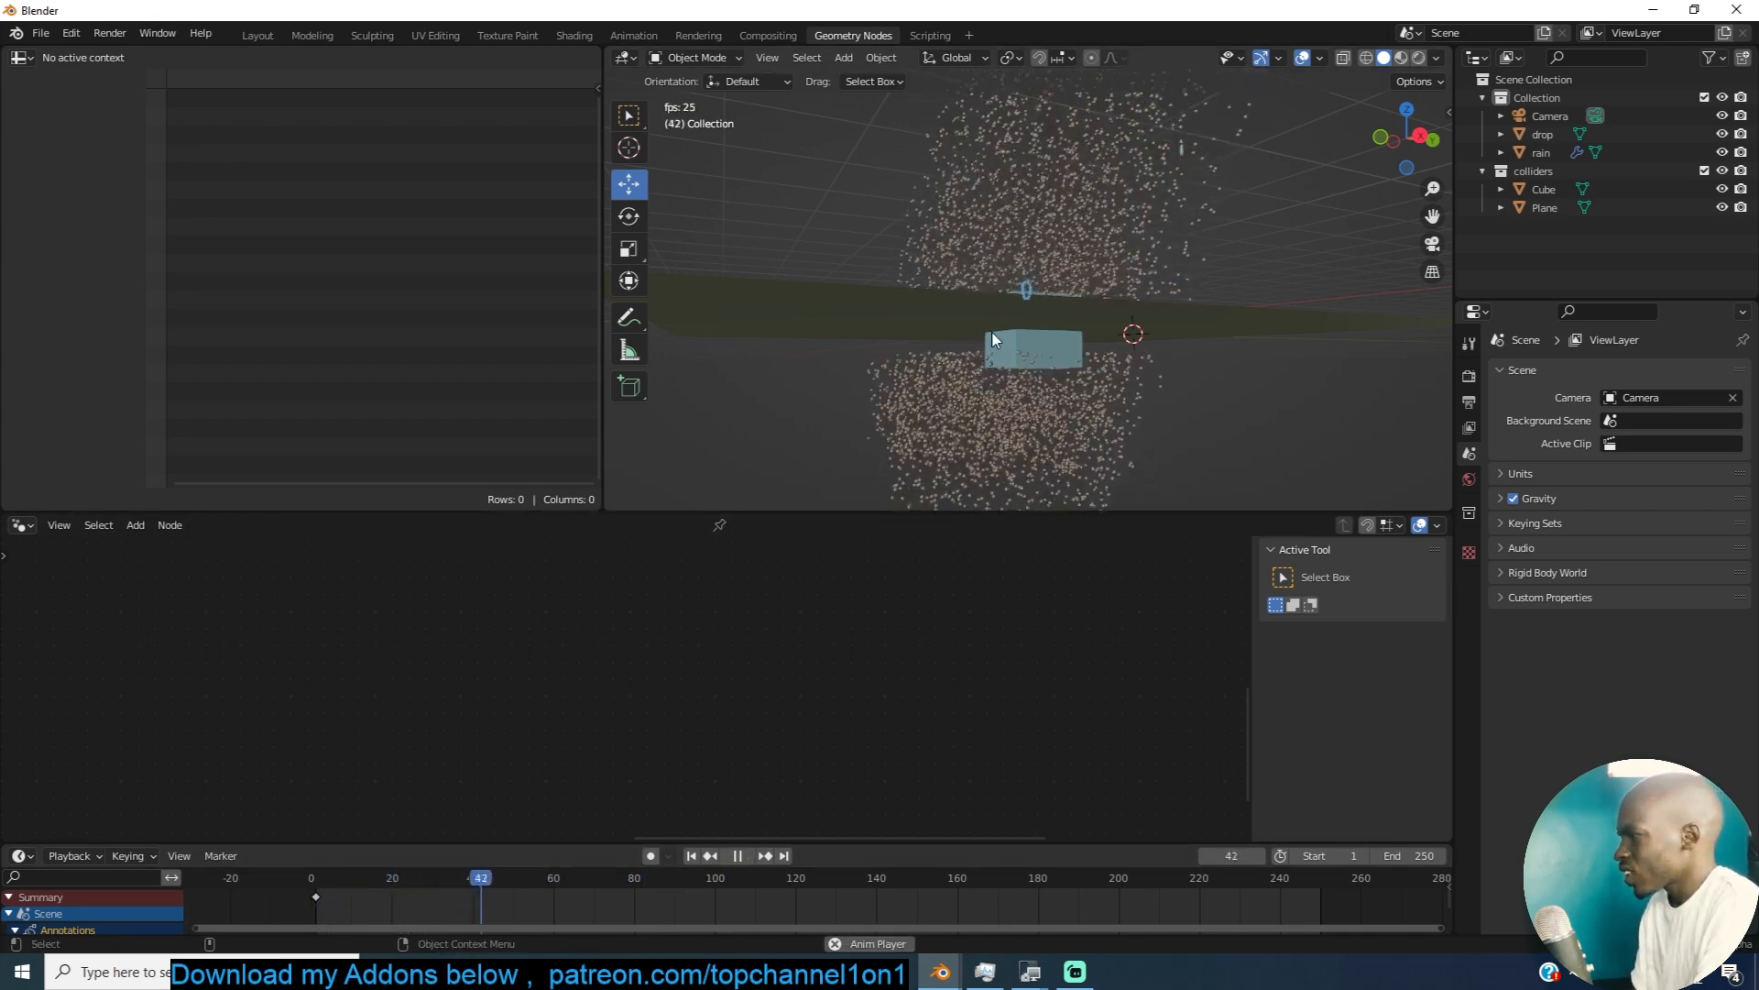
{"action": "key", "text": "space"}
{"action": "middle_click_drag", "start_coordinate": [993, 333], "coordinate": [1120, 407]}
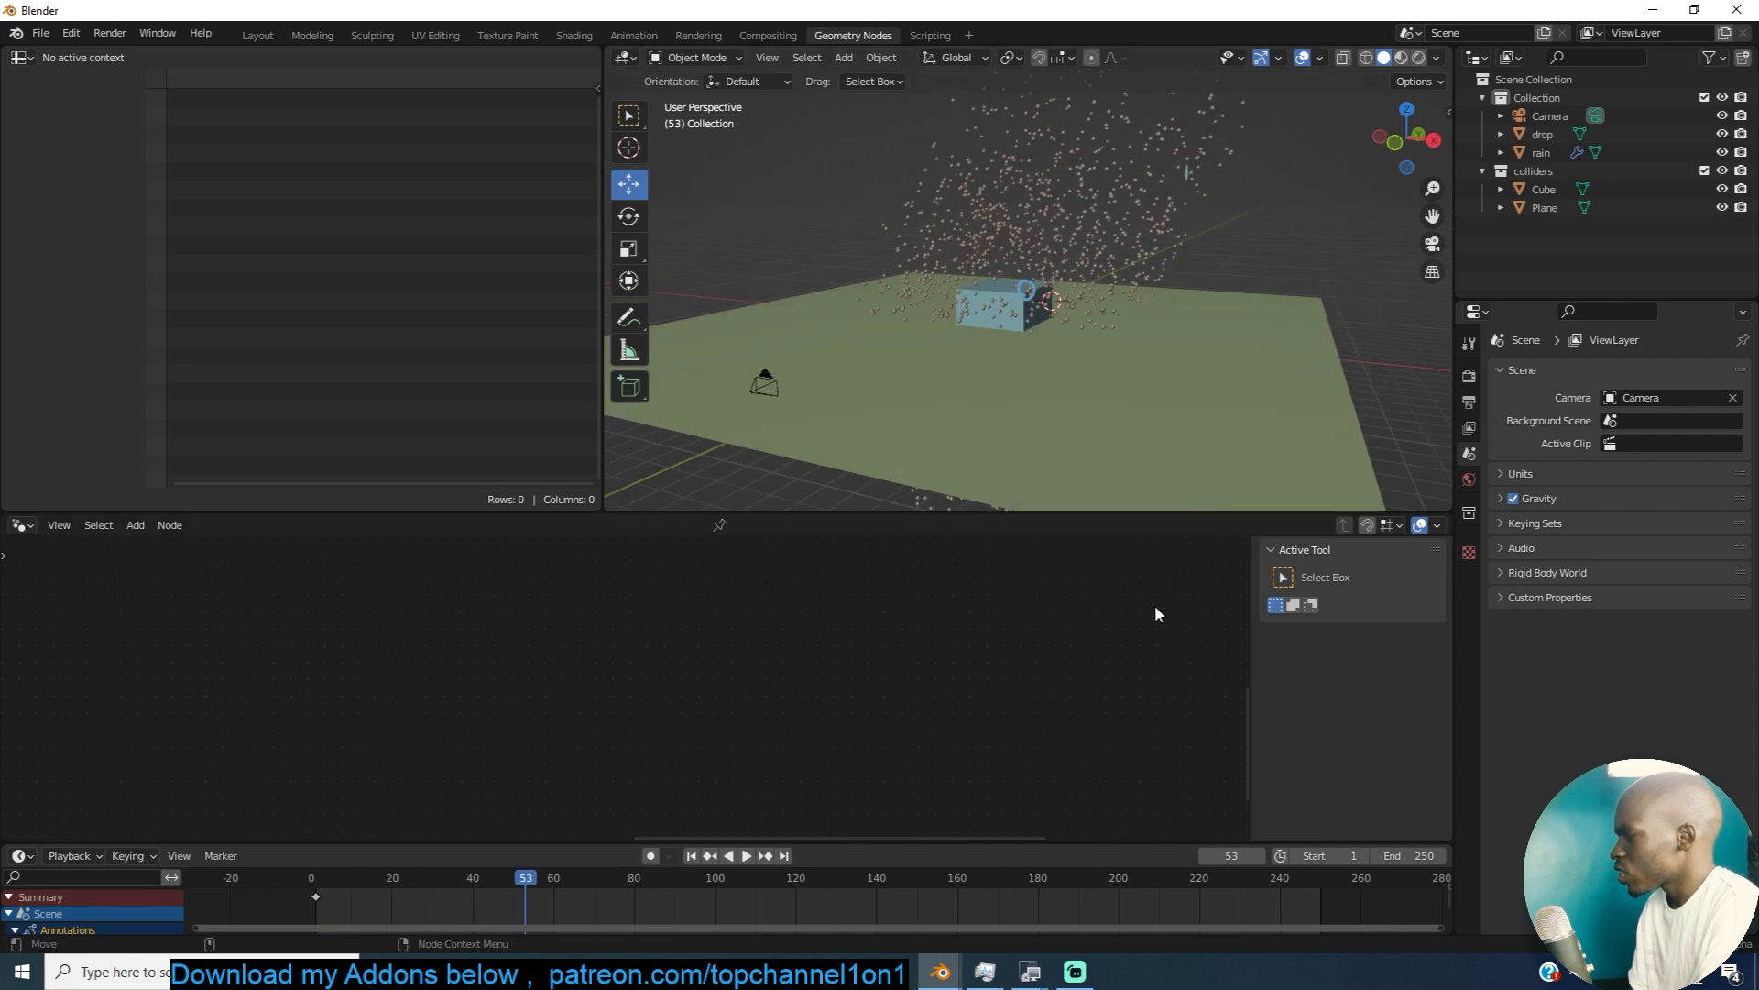
Step: Select the rain object and route its Join Geometry node to the group output in place of the point preview
{"action": "left_click", "coordinate": [1157, 251]}
{"action": "scroll", "coordinate": [1204, 348], "scroll_direction": "down", "scroll_amount": 1}
{"action": "scroll", "coordinate": [1063, 720], "scroll_direction": "down", "scroll_amount": 6}
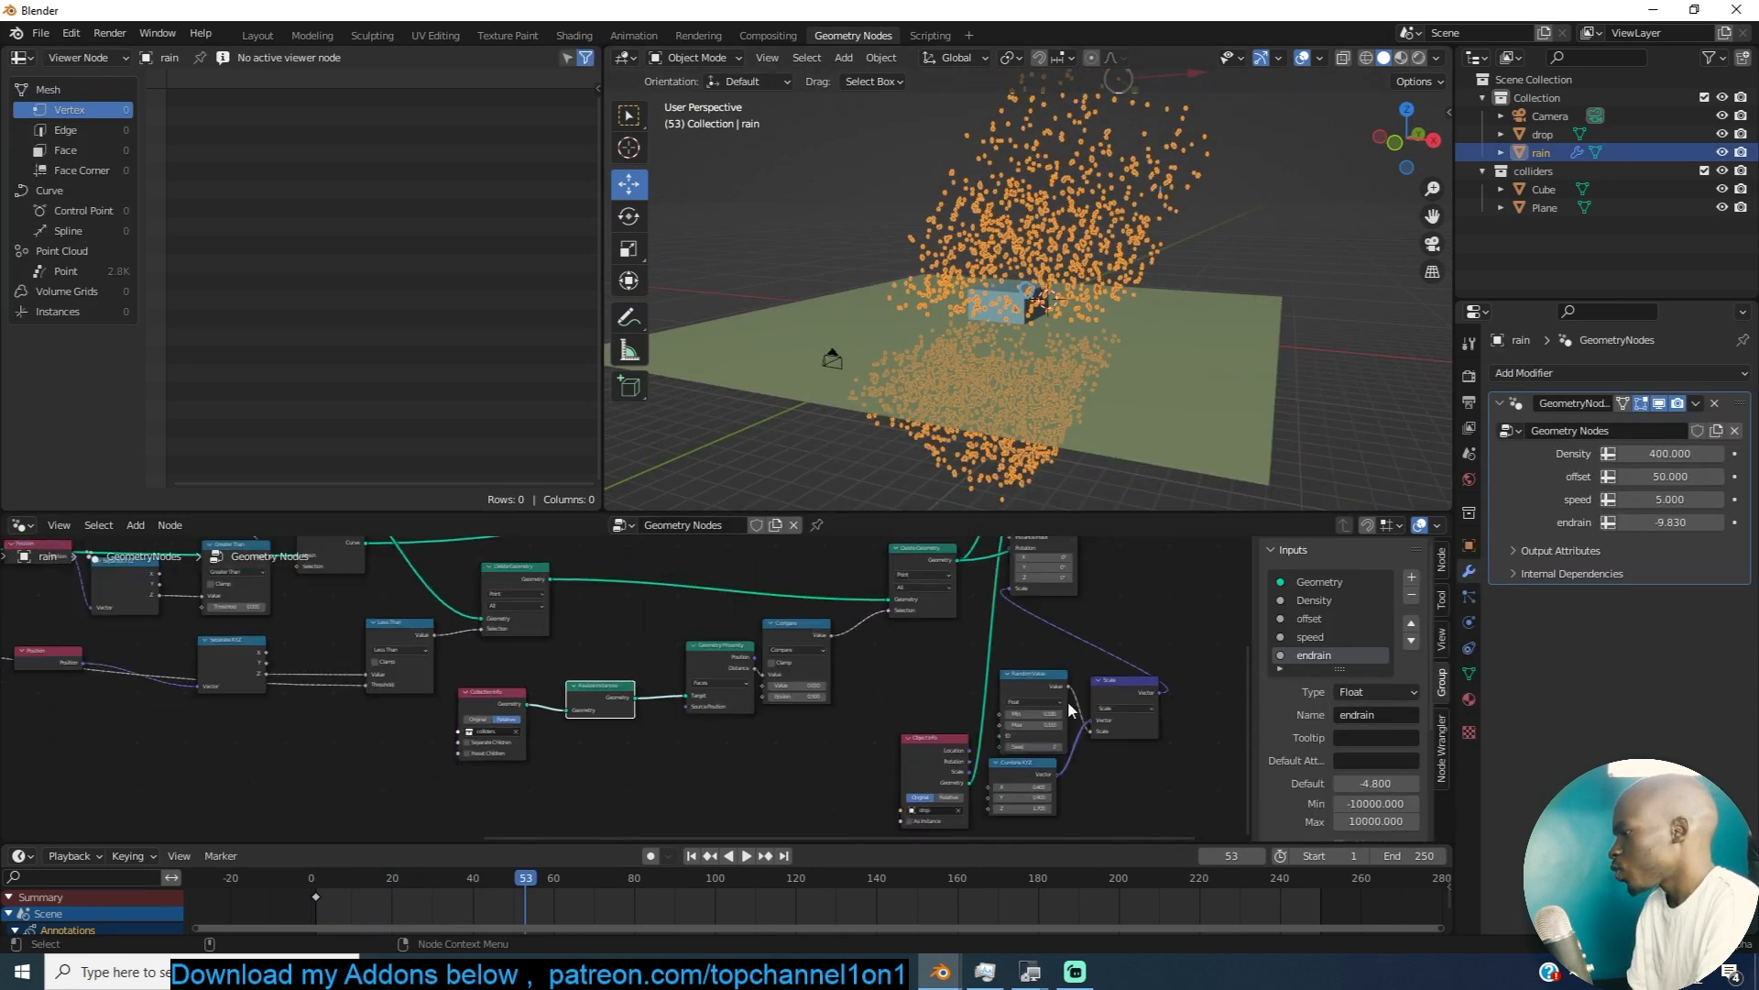
{"action": "middle_click_drag", "start_coordinate": [1066, 701], "coordinate": [930, 781]}
{"action": "middle_click_drag", "start_coordinate": [1007, 693], "coordinate": [949, 770]}
{"action": "scroll", "coordinate": [1017, 632], "scroll_direction": "down", "scroll_amount": 4}
{"action": "middle_click_drag", "start_coordinate": [1026, 613], "coordinate": [1012, 665]}
{"action": "scroll", "coordinate": [999, 616], "scroll_direction": "up", "scroll_amount": 5}
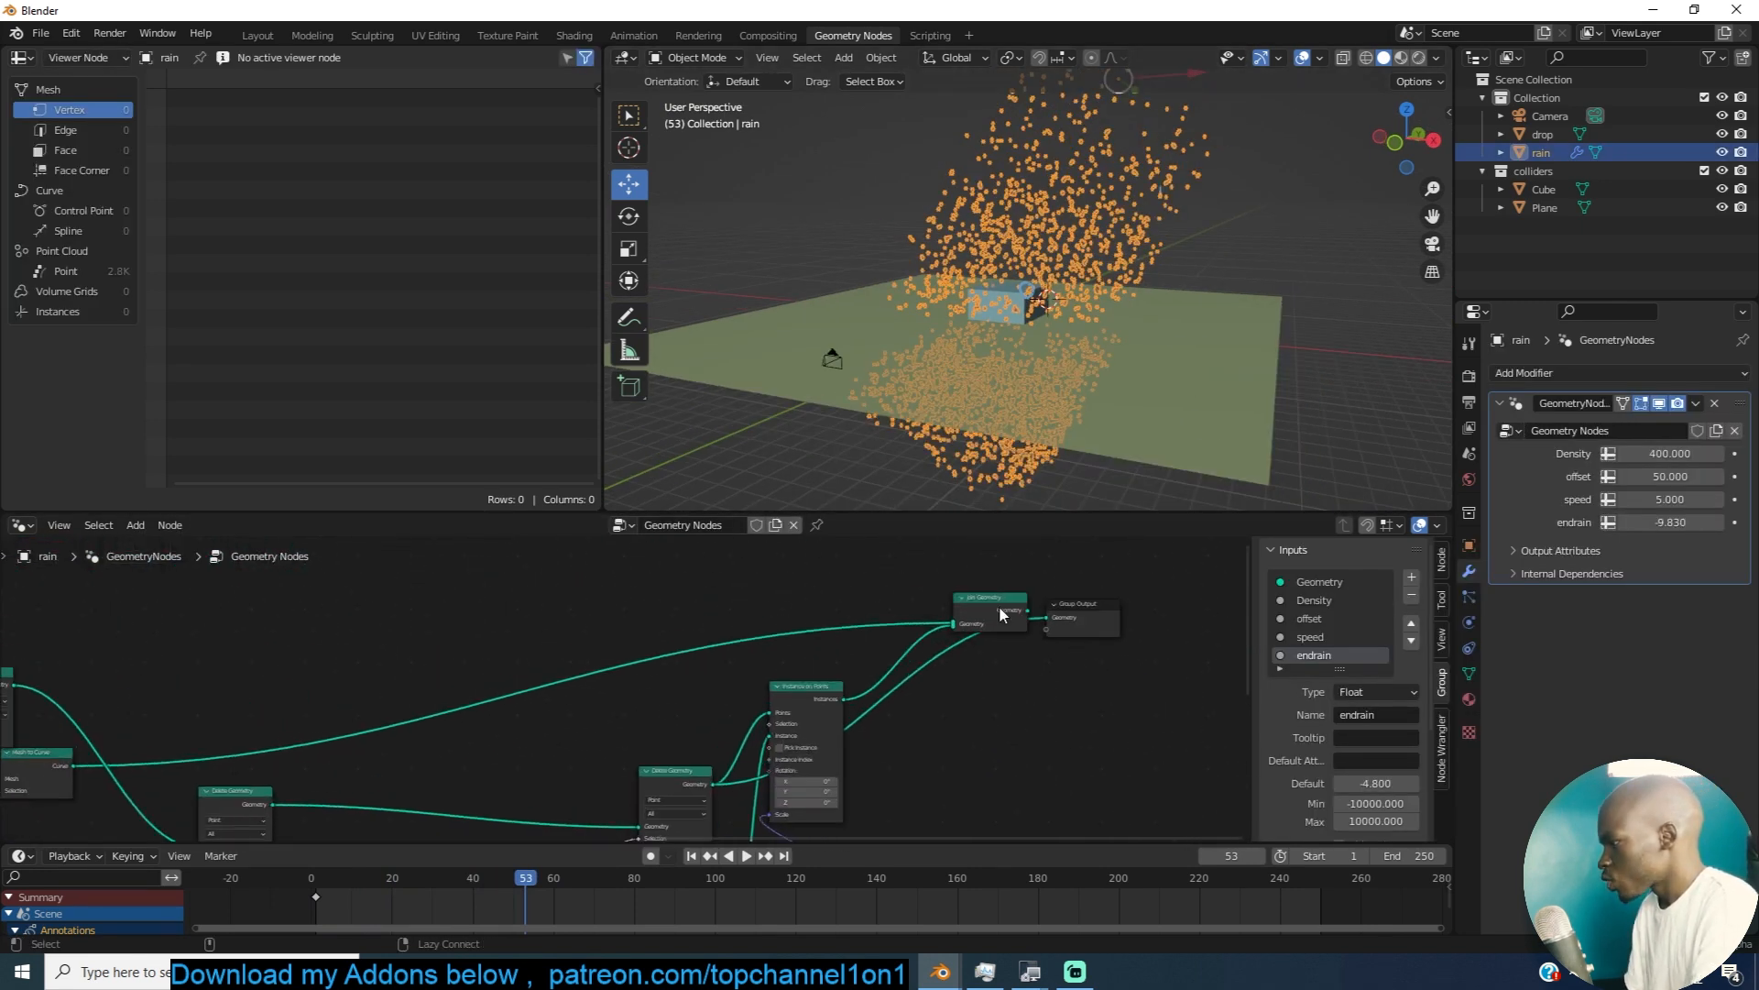
{"action": "left_click", "coordinate": [1010, 600], "text": "alt+shift"}
{"action": "key", "text": "alt+a"}
Step: Replay the raindrop animation from its first frames and examine the drops around the cube
{"action": "scroll", "coordinate": [1184, 357], "scroll_direction": "up", "scroll_amount": 3}
{"action": "middle_click_drag", "start_coordinate": [1184, 357], "coordinate": [1127, 373]}
{"action": "key", "text": "space"}
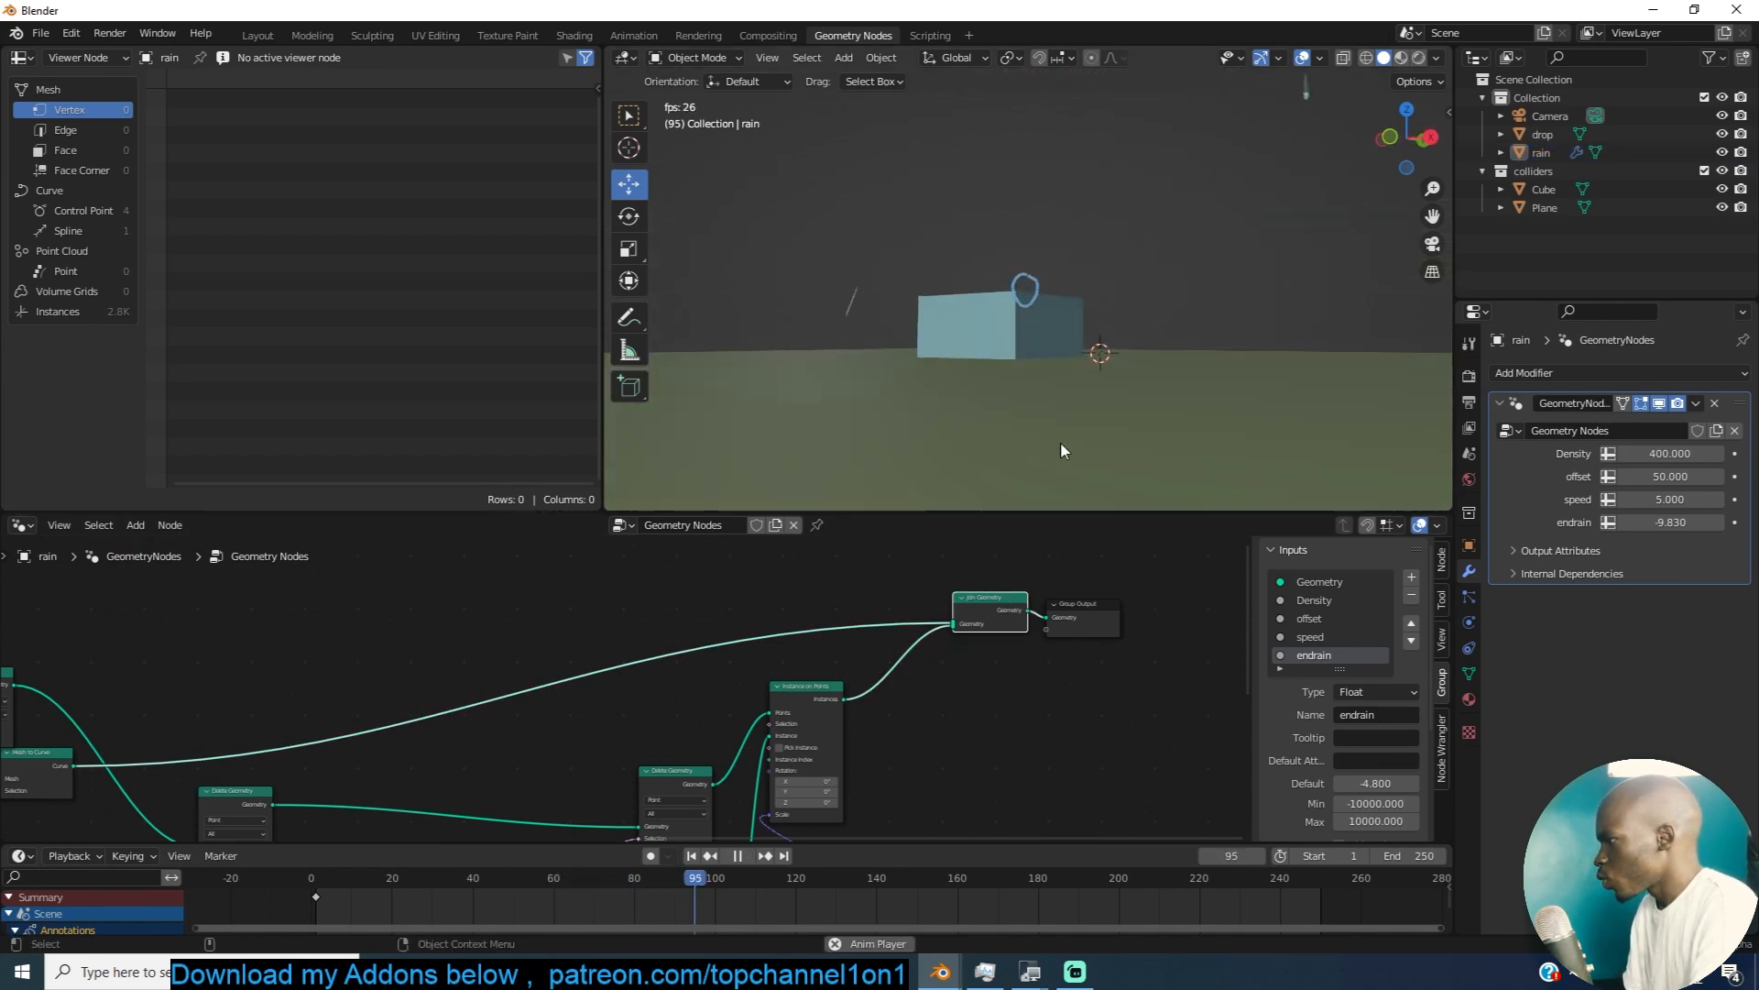
{"action": "left_click", "coordinate": [327, 896]}
{"action": "key", "text": "space"}
Step: Set the Compare node's Value to -0.300 and its Epsilon to 0.510 on the rain object
{"action": "left_click", "coordinate": [1170, 316]}
{"action": "scroll", "coordinate": [885, 705], "scroll_direction": "down", "scroll_amount": 4}
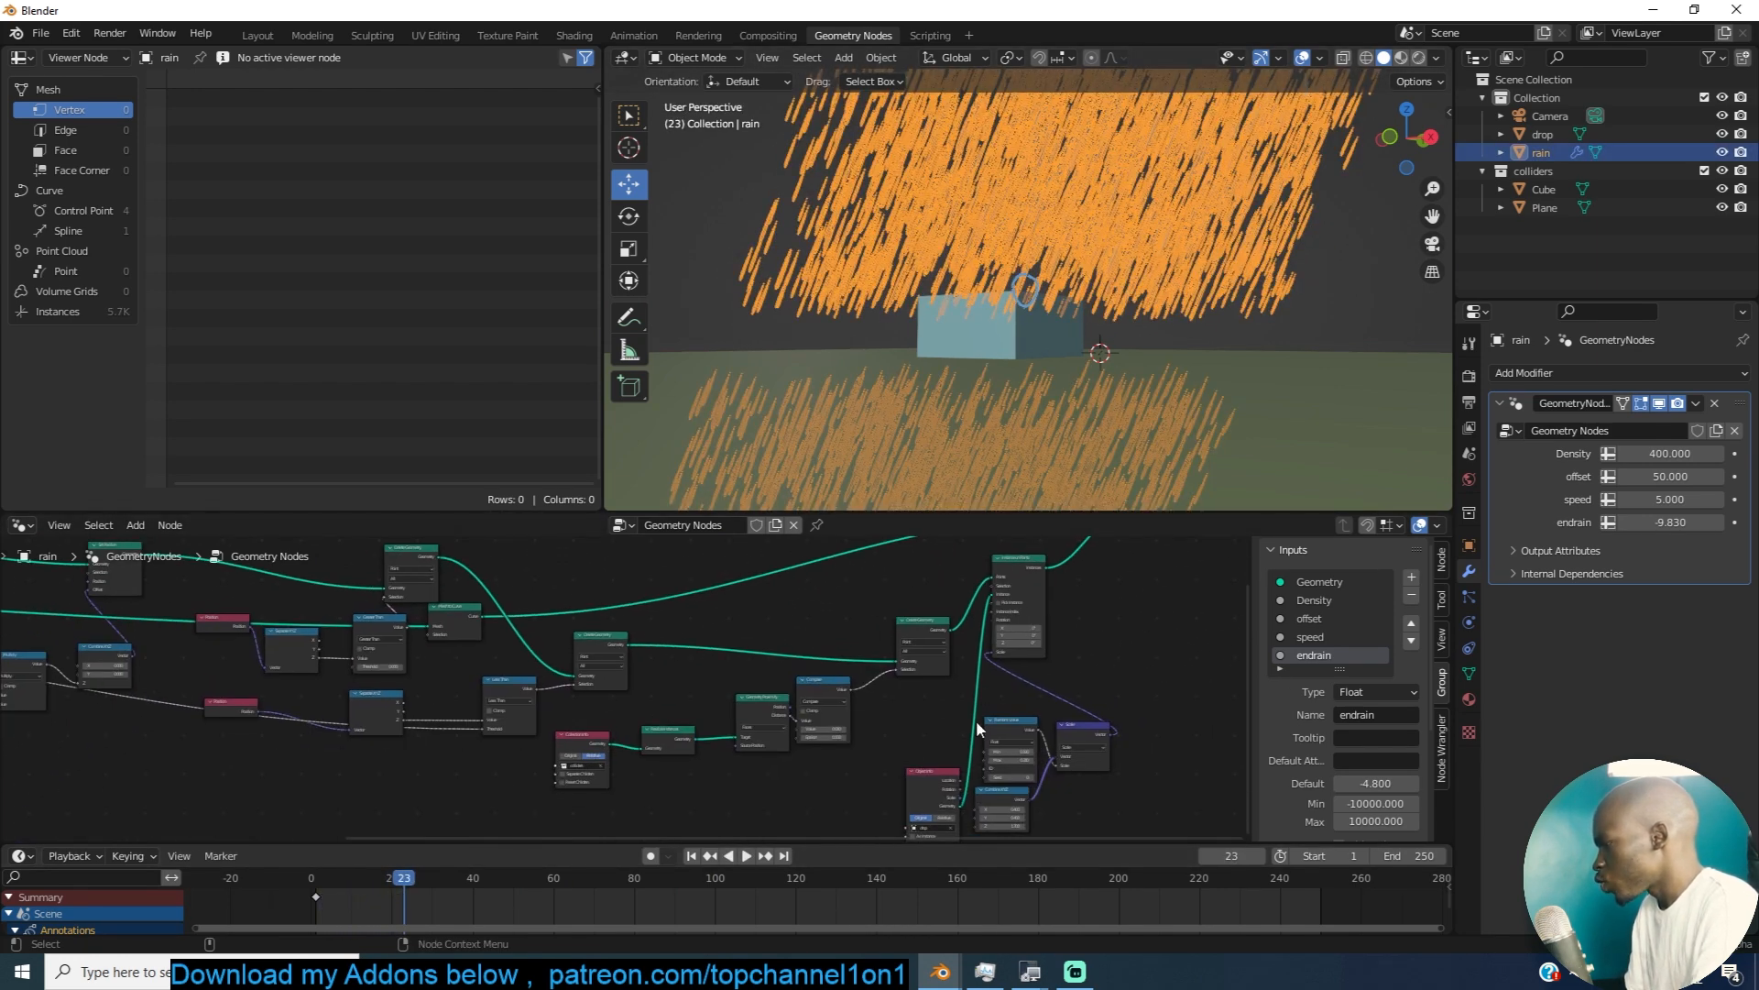
{"action": "scroll", "coordinate": [979, 713], "scroll_direction": "up", "scroll_amount": 4}
{"action": "mouse_move", "coordinate": [936, 744]}
{"action": "left_mouse_down"}
{"action": "mouse_move", "coordinate": [876, 744]}
{"action": "mouse_move", "coordinate": [963, 762]}
{"action": "mouse_move", "coordinate": [913, 762]}
{"action": "mouse_move", "coordinate": [894, 743]}
{"action": "mouse_move", "coordinate": [911, 742]}
{"action": "left_mouse_up"}
{"action": "key", "text": "alt+a"}
Step: Set the rain modifier's endrain input to -8.430
{"action": "middle_click_drag", "start_coordinate": [1124, 475], "coordinate": [1283, 317]}
{"action": "middle_click_drag", "start_coordinate": [1008, 406], "coordinate": [1092, 427]}
{"action": "left_click_drag", "start_coordinate": [1670, 523], "coordinate": [1727, 522]}
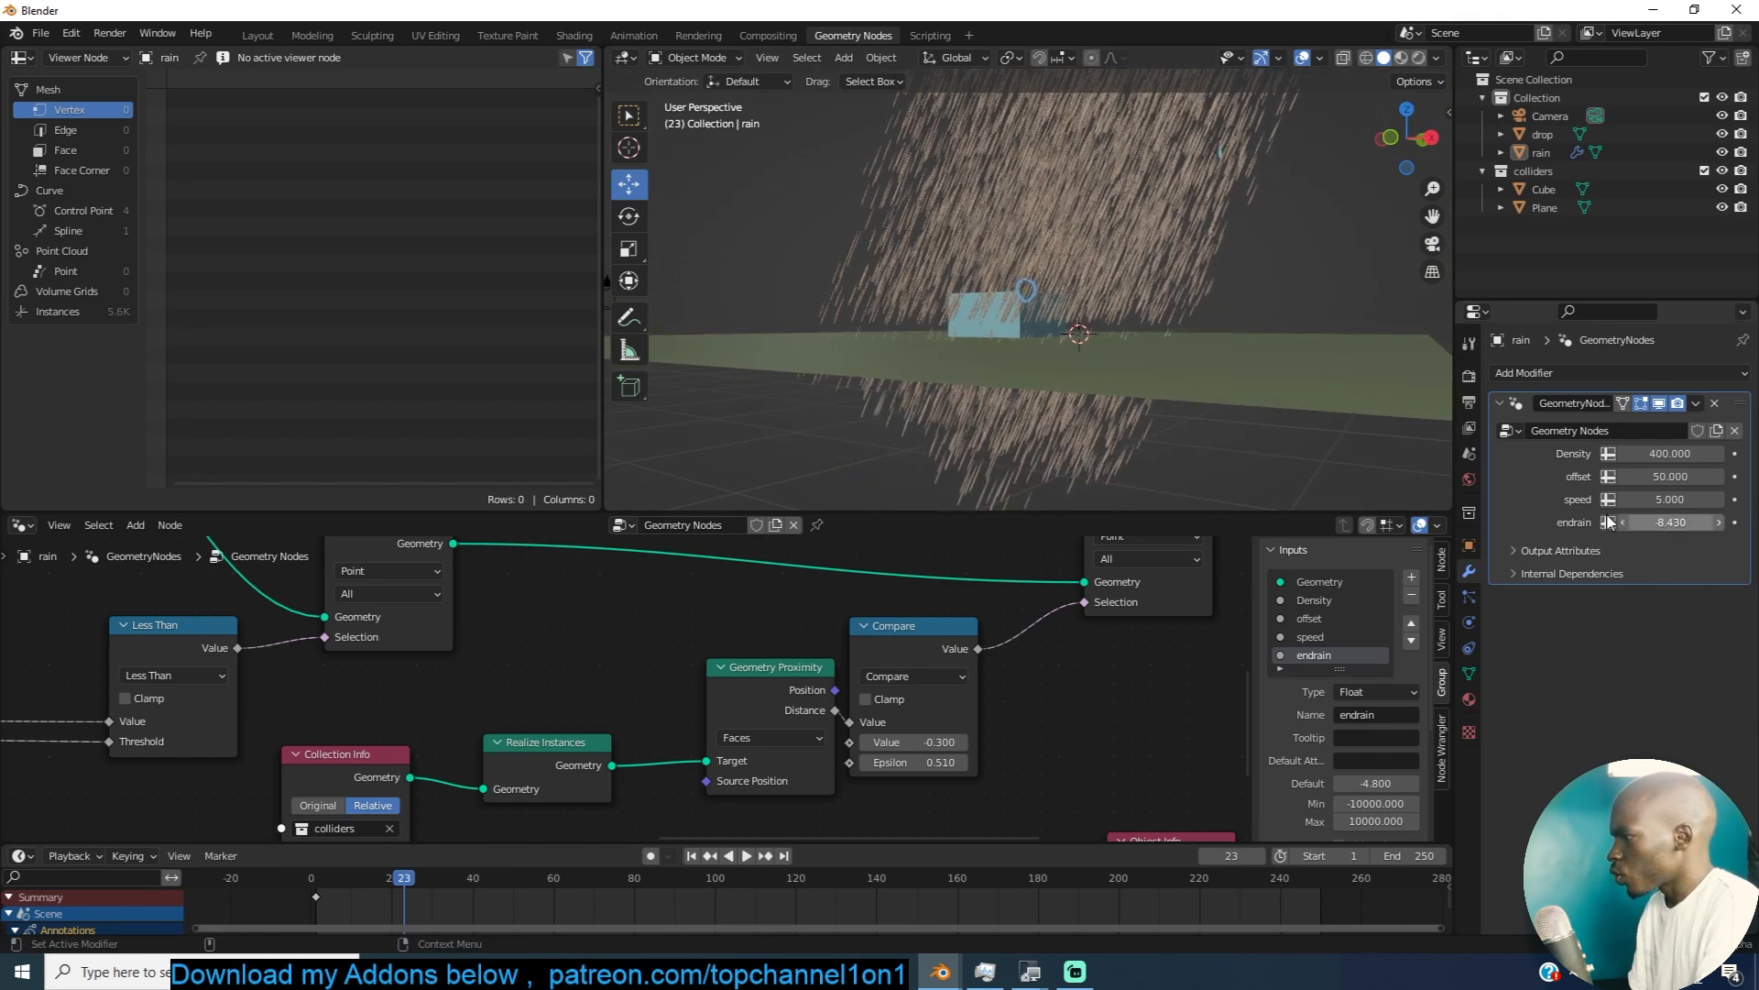
Step: Play the rain animation again from its start and stop it to check the streaks near the cube and plane
{"action": "scroll", "coordinate": [1145, 358], "scroll_direction": "up", "scroll_amount": 2}
{"action": "middle_click_drag", "start_coordinate": [1145, 359], "coordinate": [1167, 401]}
{"action": "key", "text": "space"}
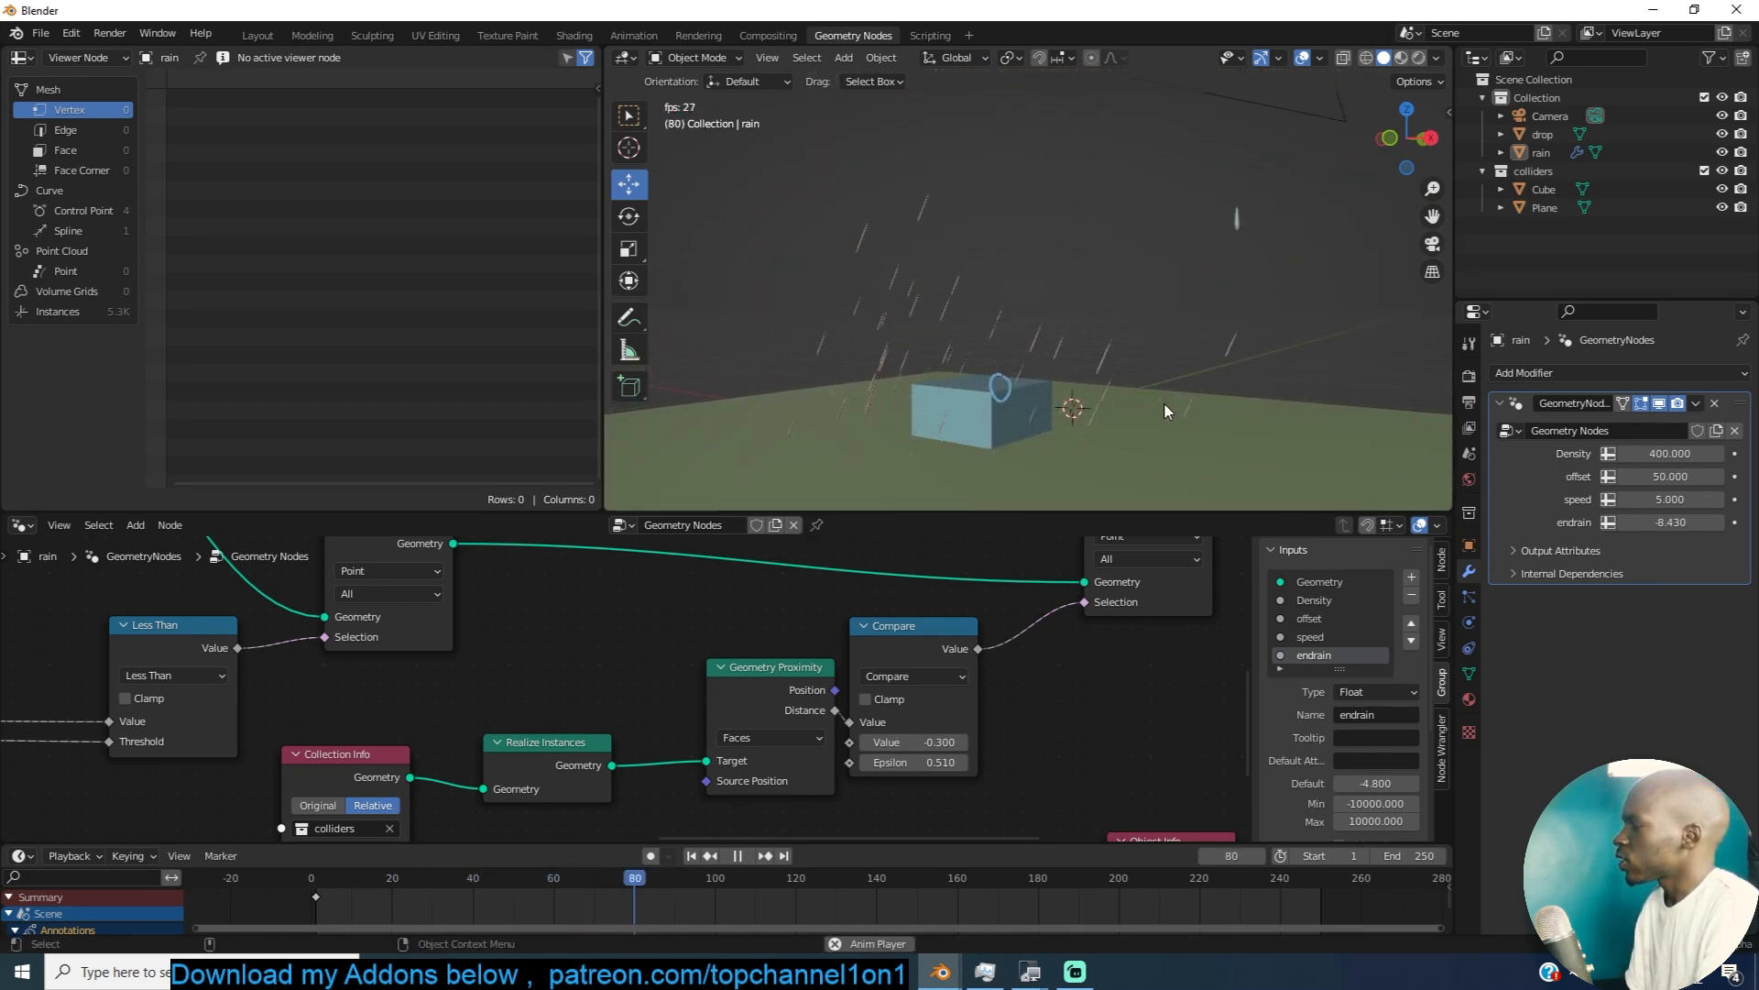
{"action": "left_click", "coordinate": [327, 878]}
{"action": "key", "text": "space"}
{"action": "middle_click_drag", "start_coordinate": [1191, 307], "coordinate": [1206, 366]}
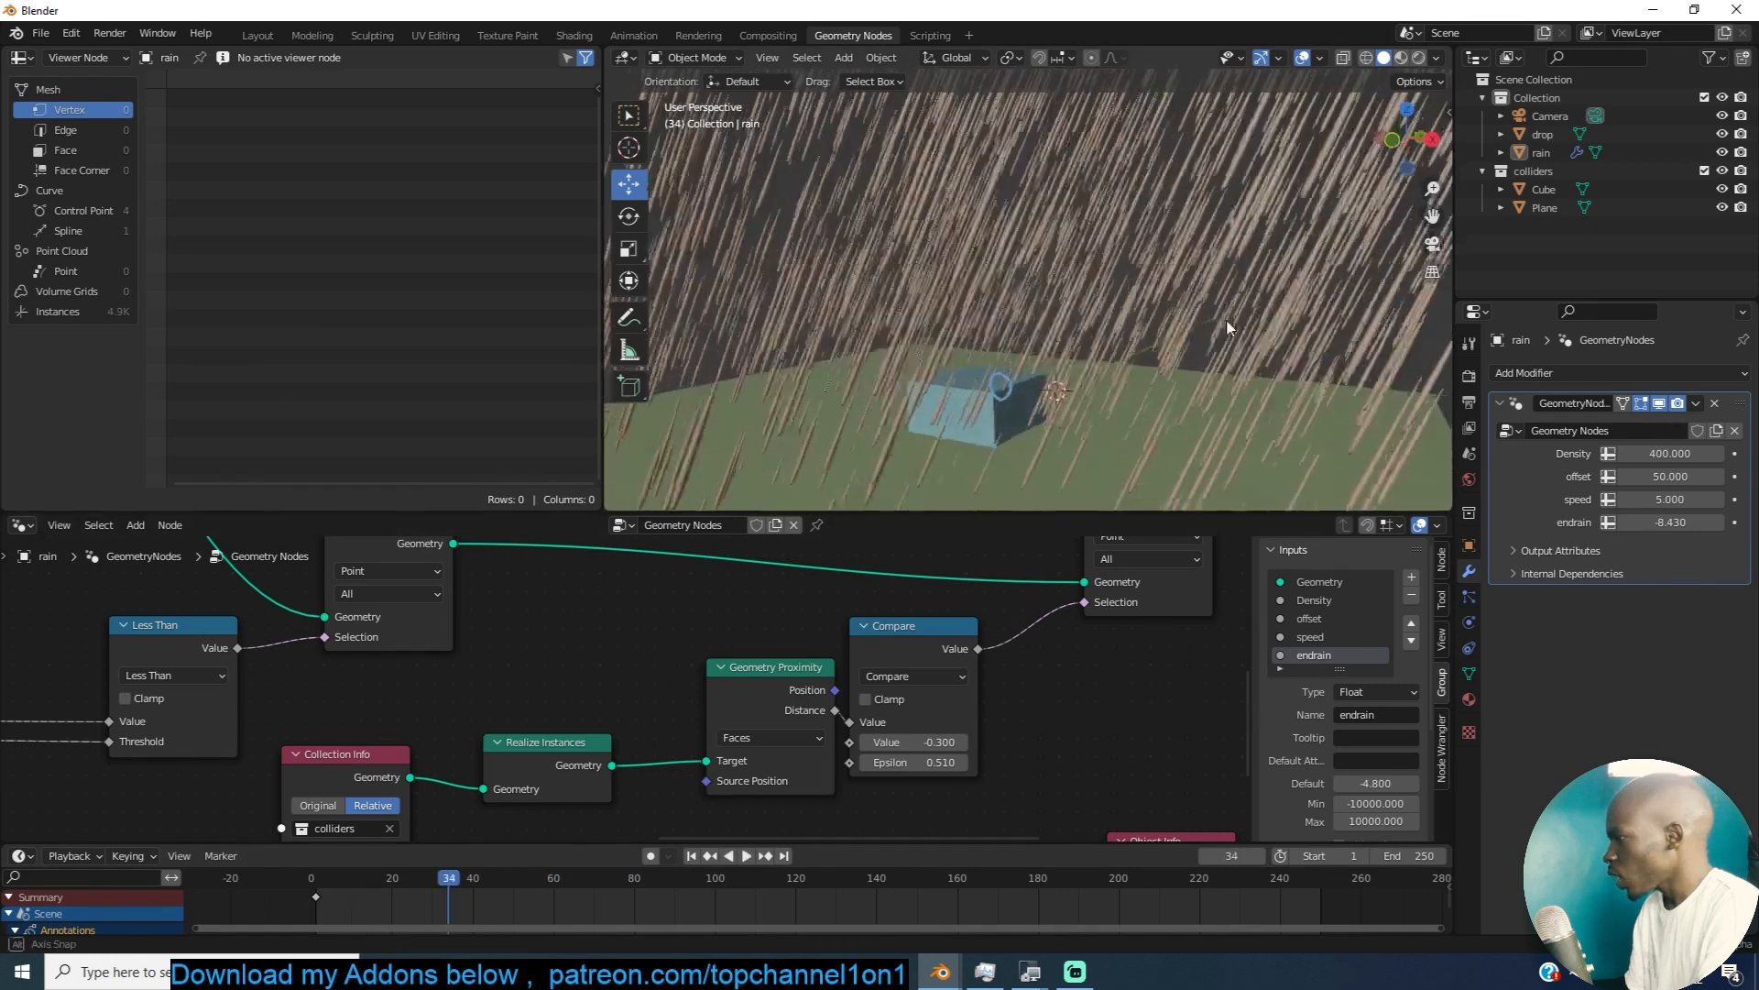
Step: Examine the rain streaks above and below the plane from several angles and review the rain object's collision nodes
{"action": "scroll", "coordinate": [1207, 367], "scroll_direction": "down", "scroll_amount": 3}
{"action": "left_click", "coordinate": [1208, 367]}
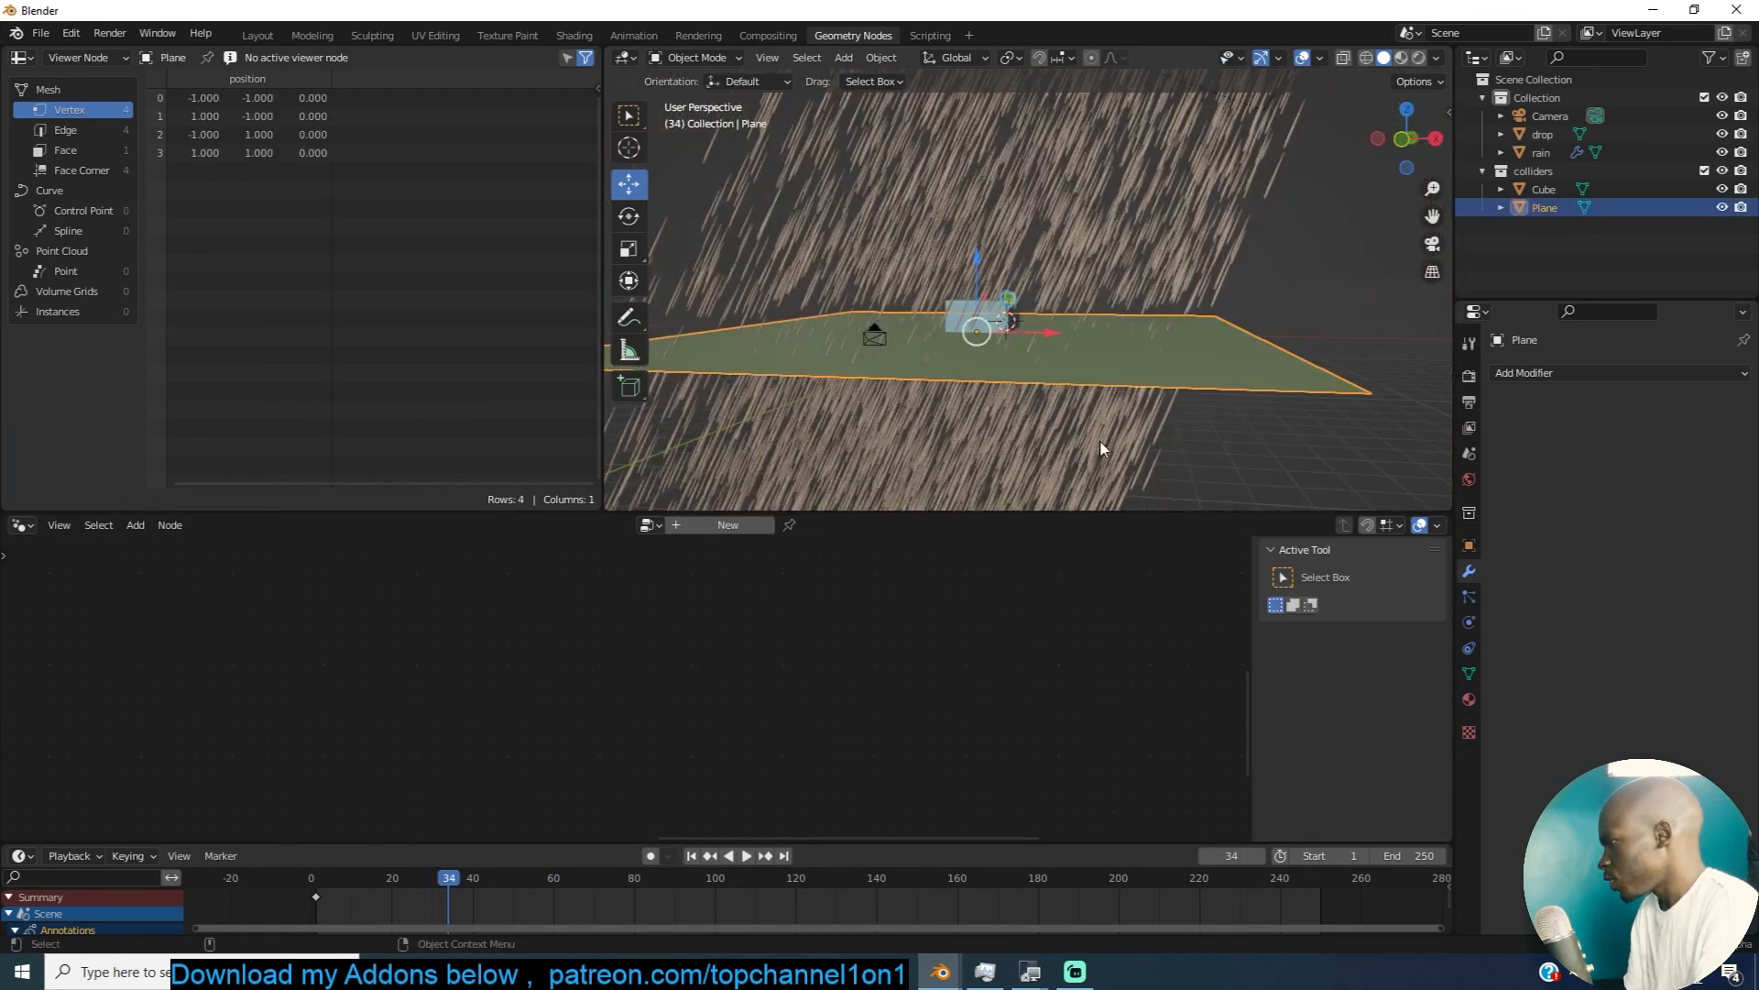
{"action": "left_click", "coordinate": [1182, 276]}
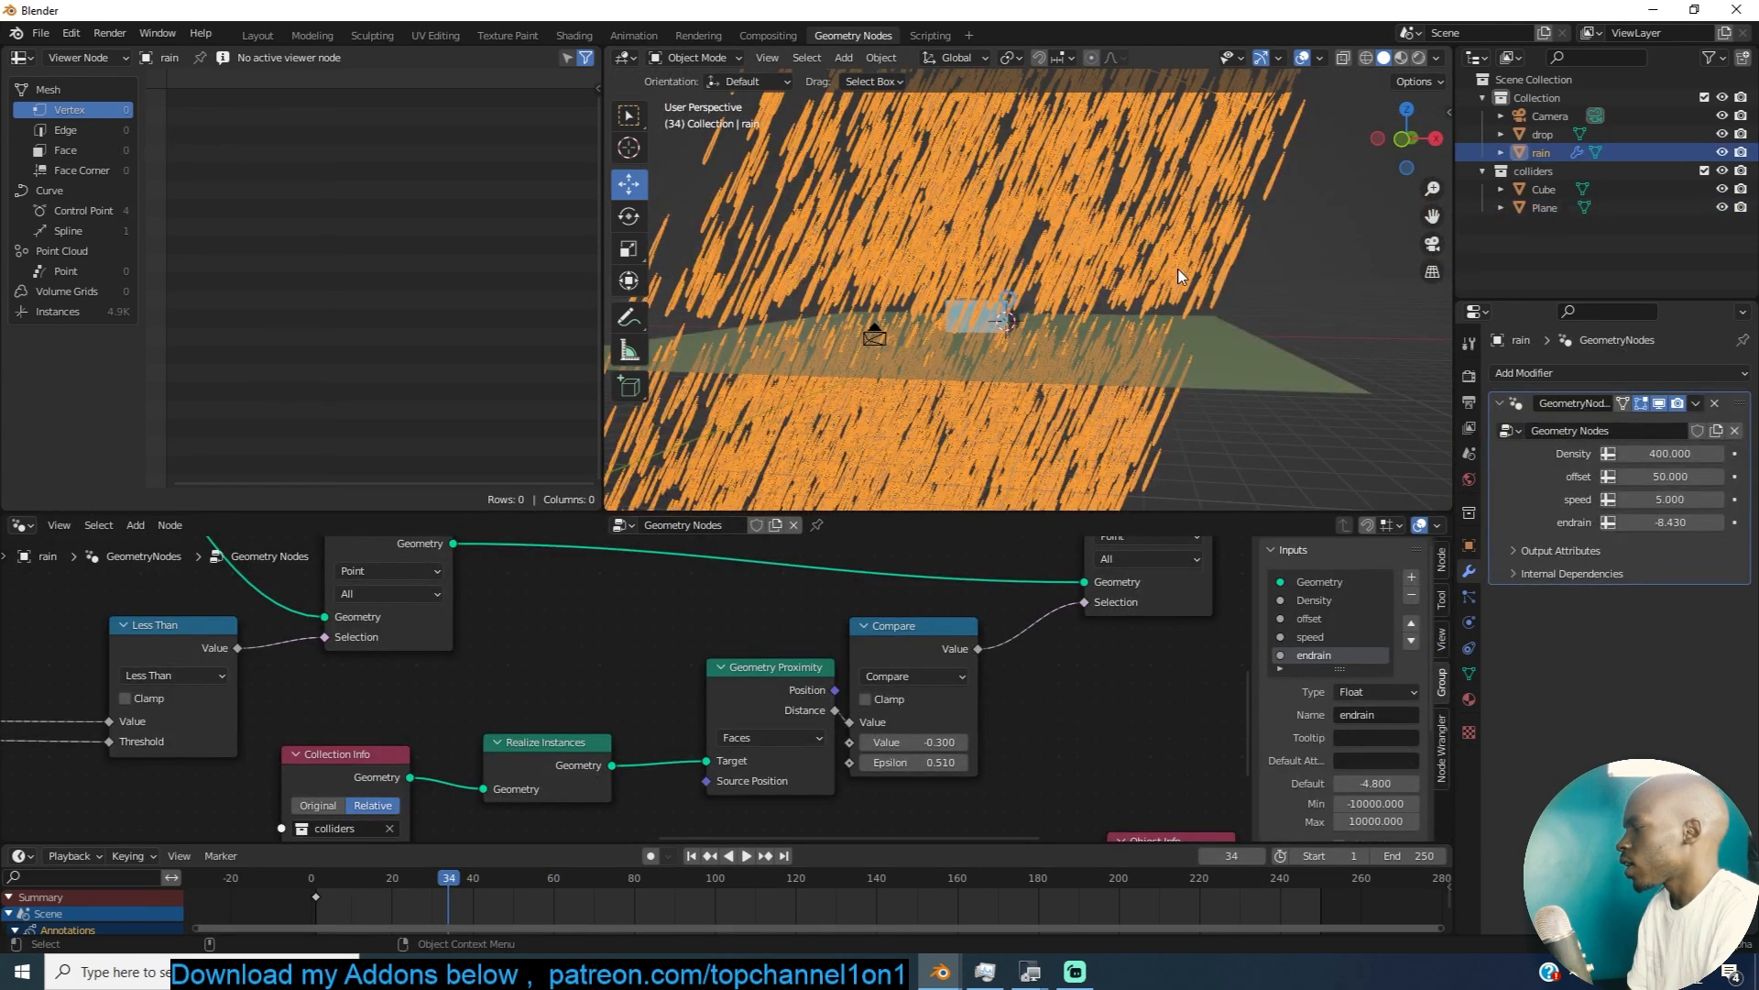
{"action": "scroll", "coordinate": [1008, 605], "scroll_direction": "down", "scroll_amount": 3}
{"action": "middle_click_drag", "start_coordinate": [877, 365], "coordinate": [814, 378]}
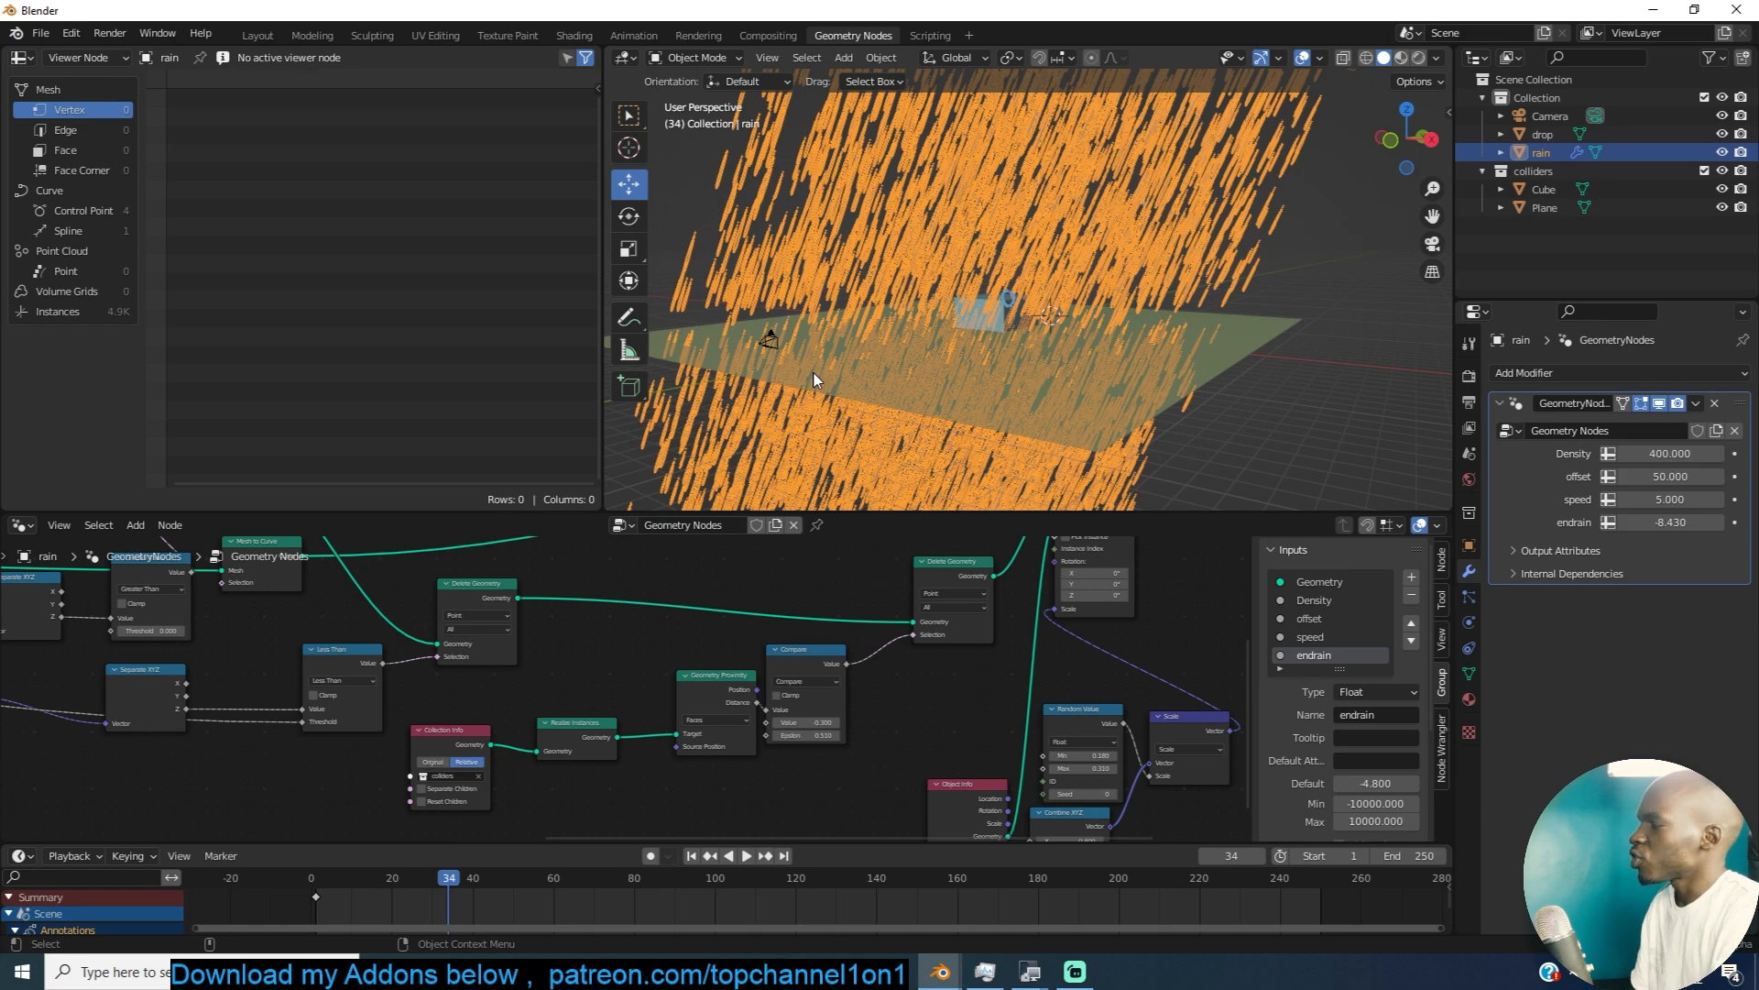
{"action": "key", "text": "alt+a"}
{"action": "middle_click_drag", "start_coordinate": [926, 318], "coordinate": [902, 315]}
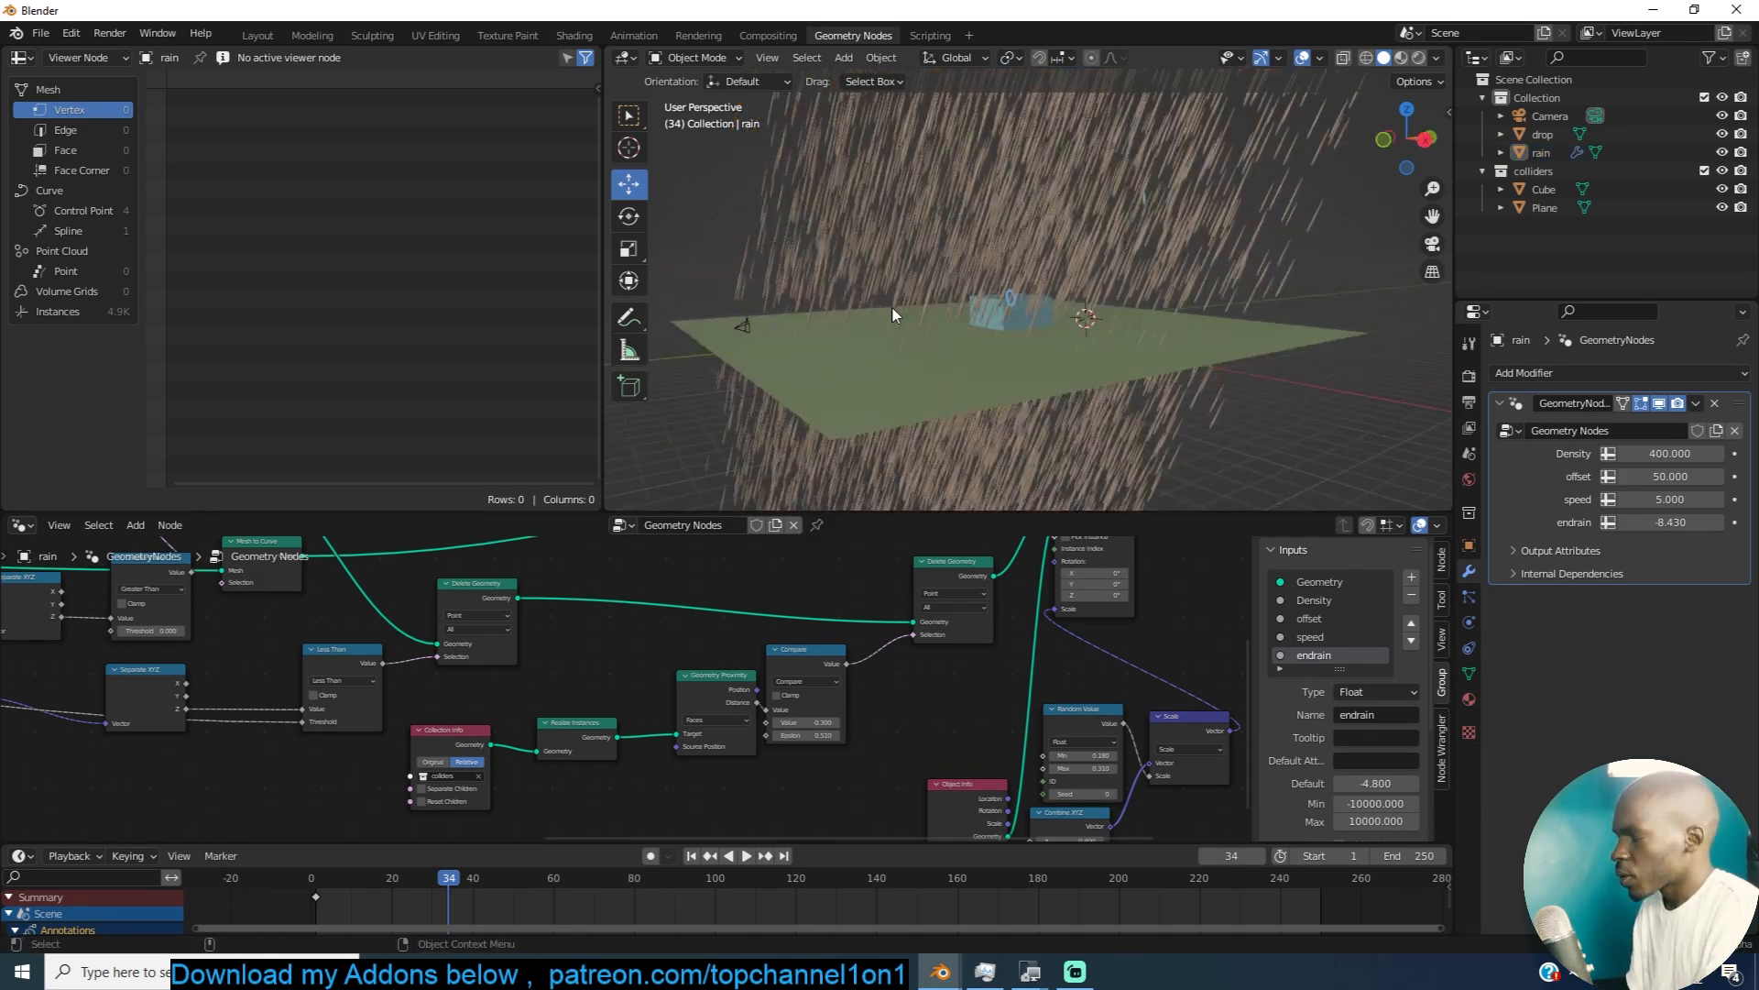
{"action": "middle_click_drag", "start_coordinate": [886, 314], "coordinate": [1126, 339]}
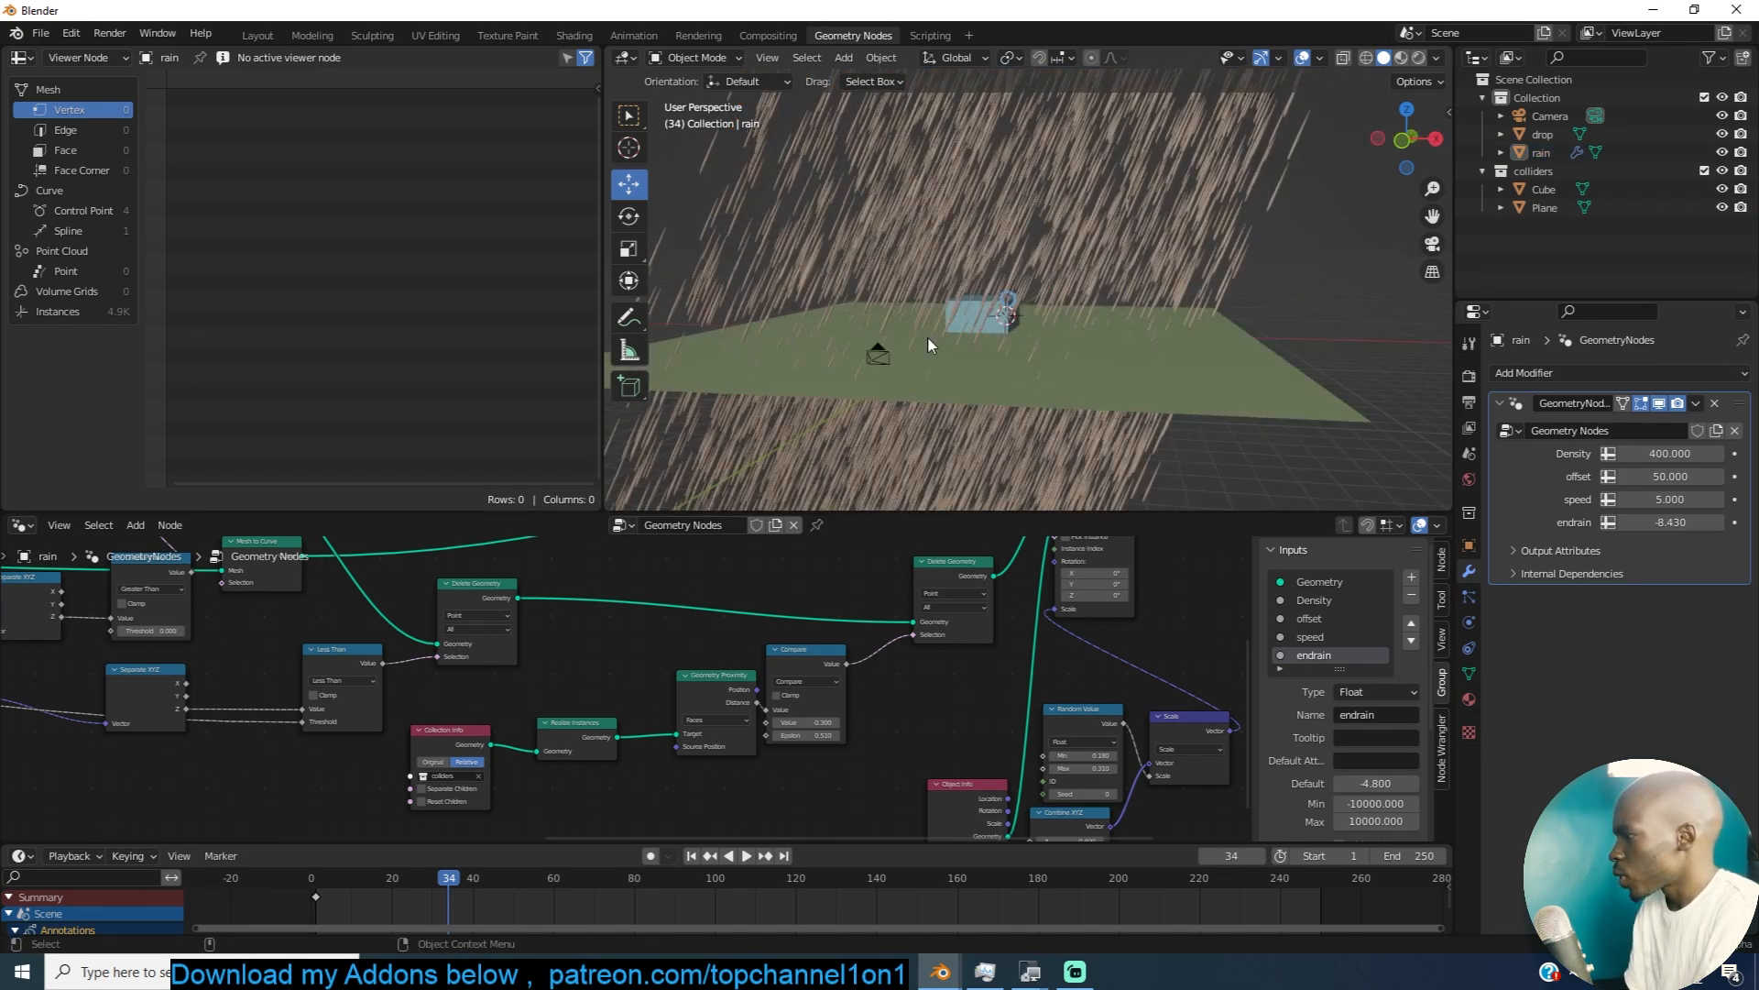
{"action": "scroll", "coordinate": [1058, 565], "scroll_direction": "down", "scroll_amount": 6}
{"action": "middle_click_drag", "start_coordinate": [1058, 565], "coordinate": [977, 590]}
{"action": "scroll", "coordinate": [982, 589], "scroll_direction": "up", "scroll_amount": 2}
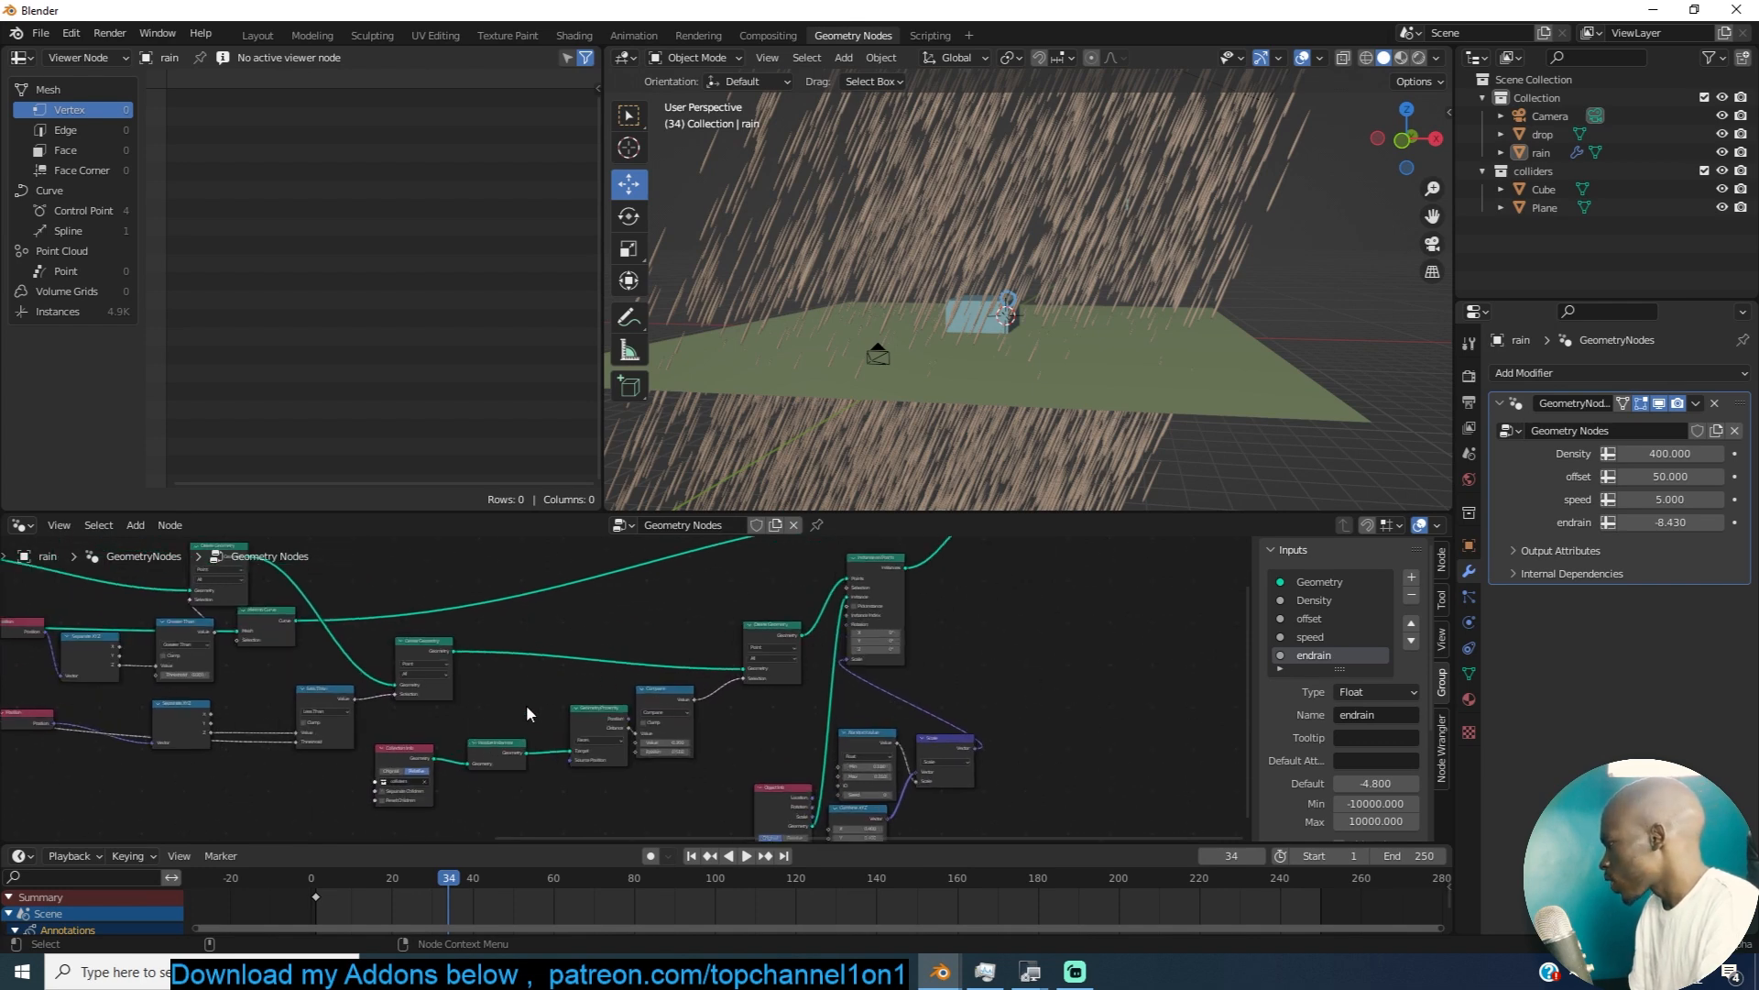
{"action": "scroll", "coordinate": [609, 735], "scroll_direction": "up", "scroll_amount": 2}
{"action": "middle_click_drag", "start_coordinate": [456, 785], "coordinate": [295, 759]}
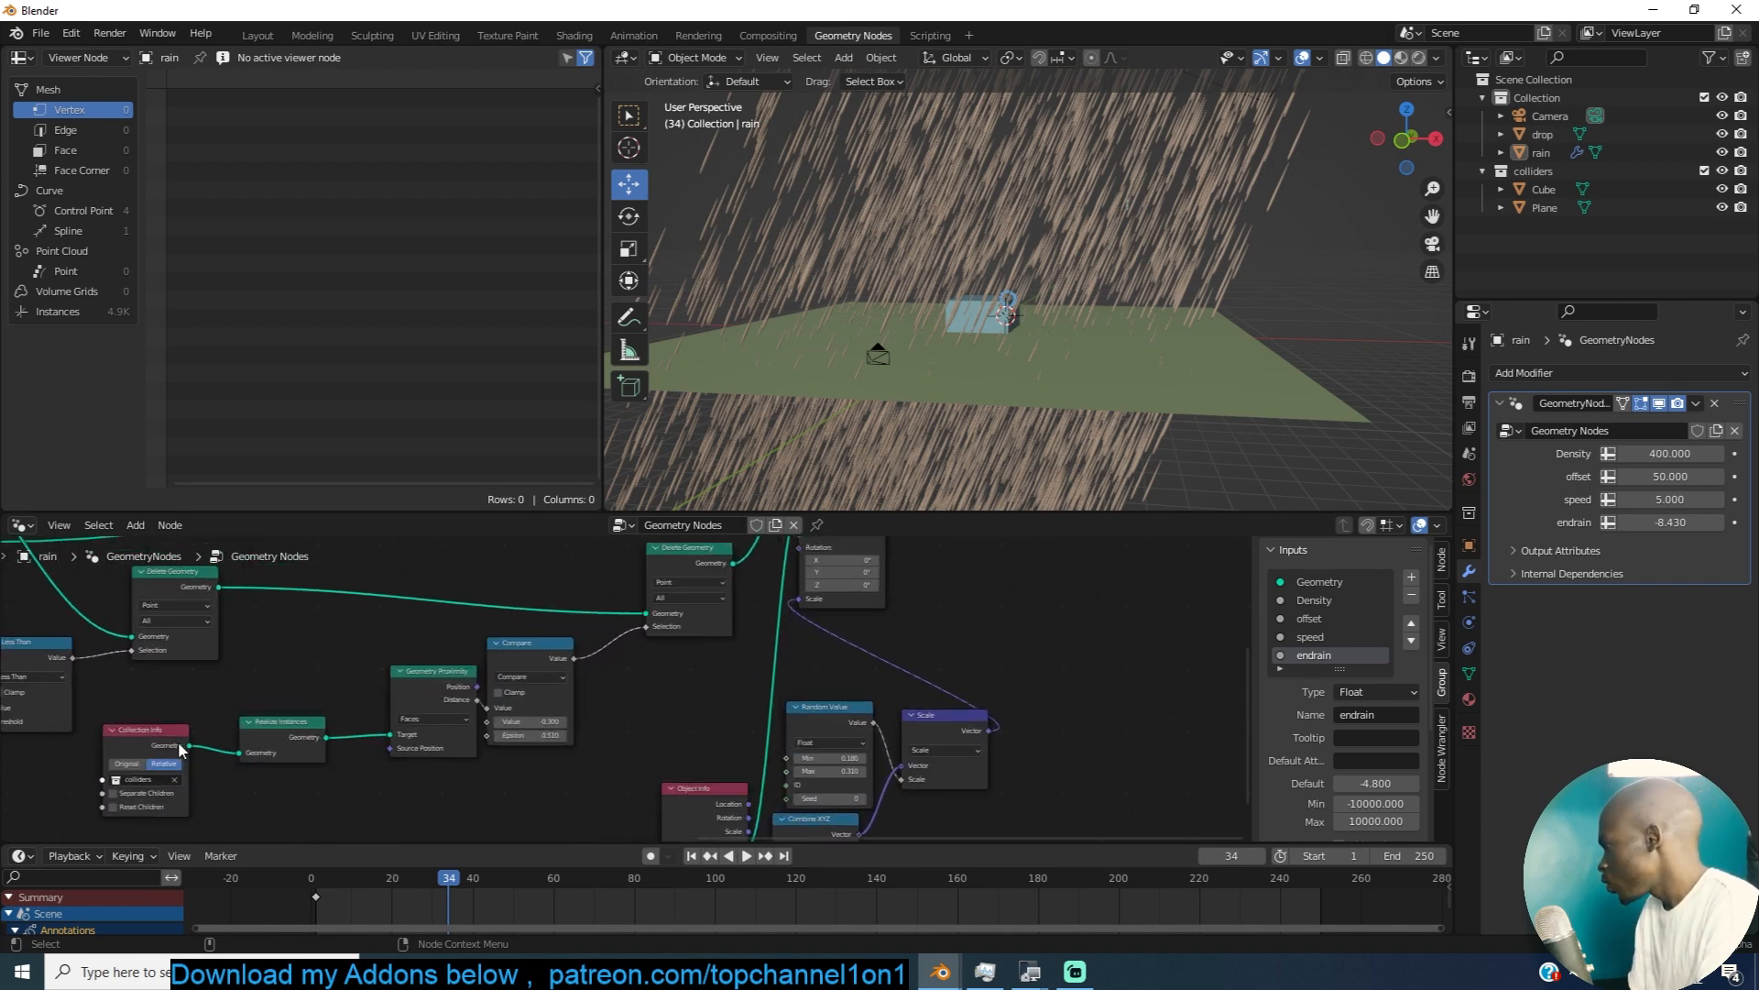
Step: Add a Distribute Points on Faces node to the rain node tree, in the empty area past the Scale node
{"action": "middle_click_drag", "start_coordinate": [661, 702], "coordinate": [635, 699]}
{"action": "scroll", "coordinate": [605, 685], "scroll_direction": "down", "scroll_amount": 6}
{"action": "key", "text": "shift+a"}
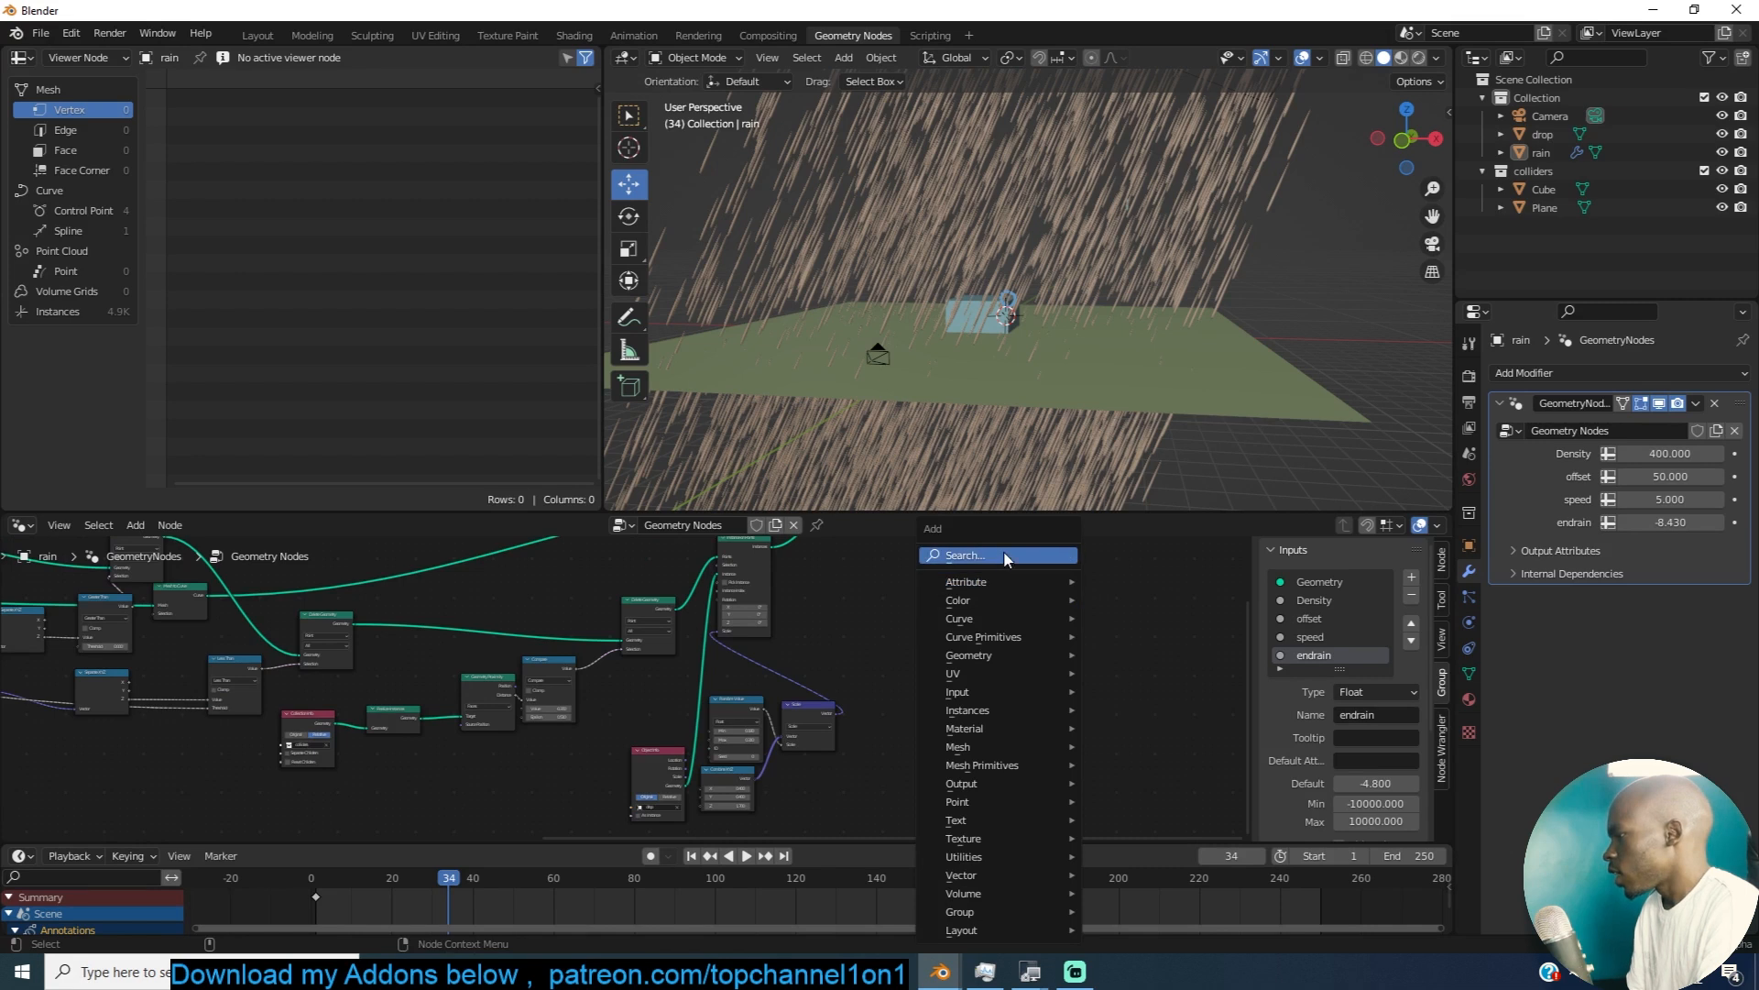
{"action": "left_click", "coordinate": [1005, 554]}
{"action": "type", "text": "di"}
{"action": "key", "text": "BackSpace"}
{"action": "key", "text": "BackSpace"}
{"action": "type", "text": "on fa"}
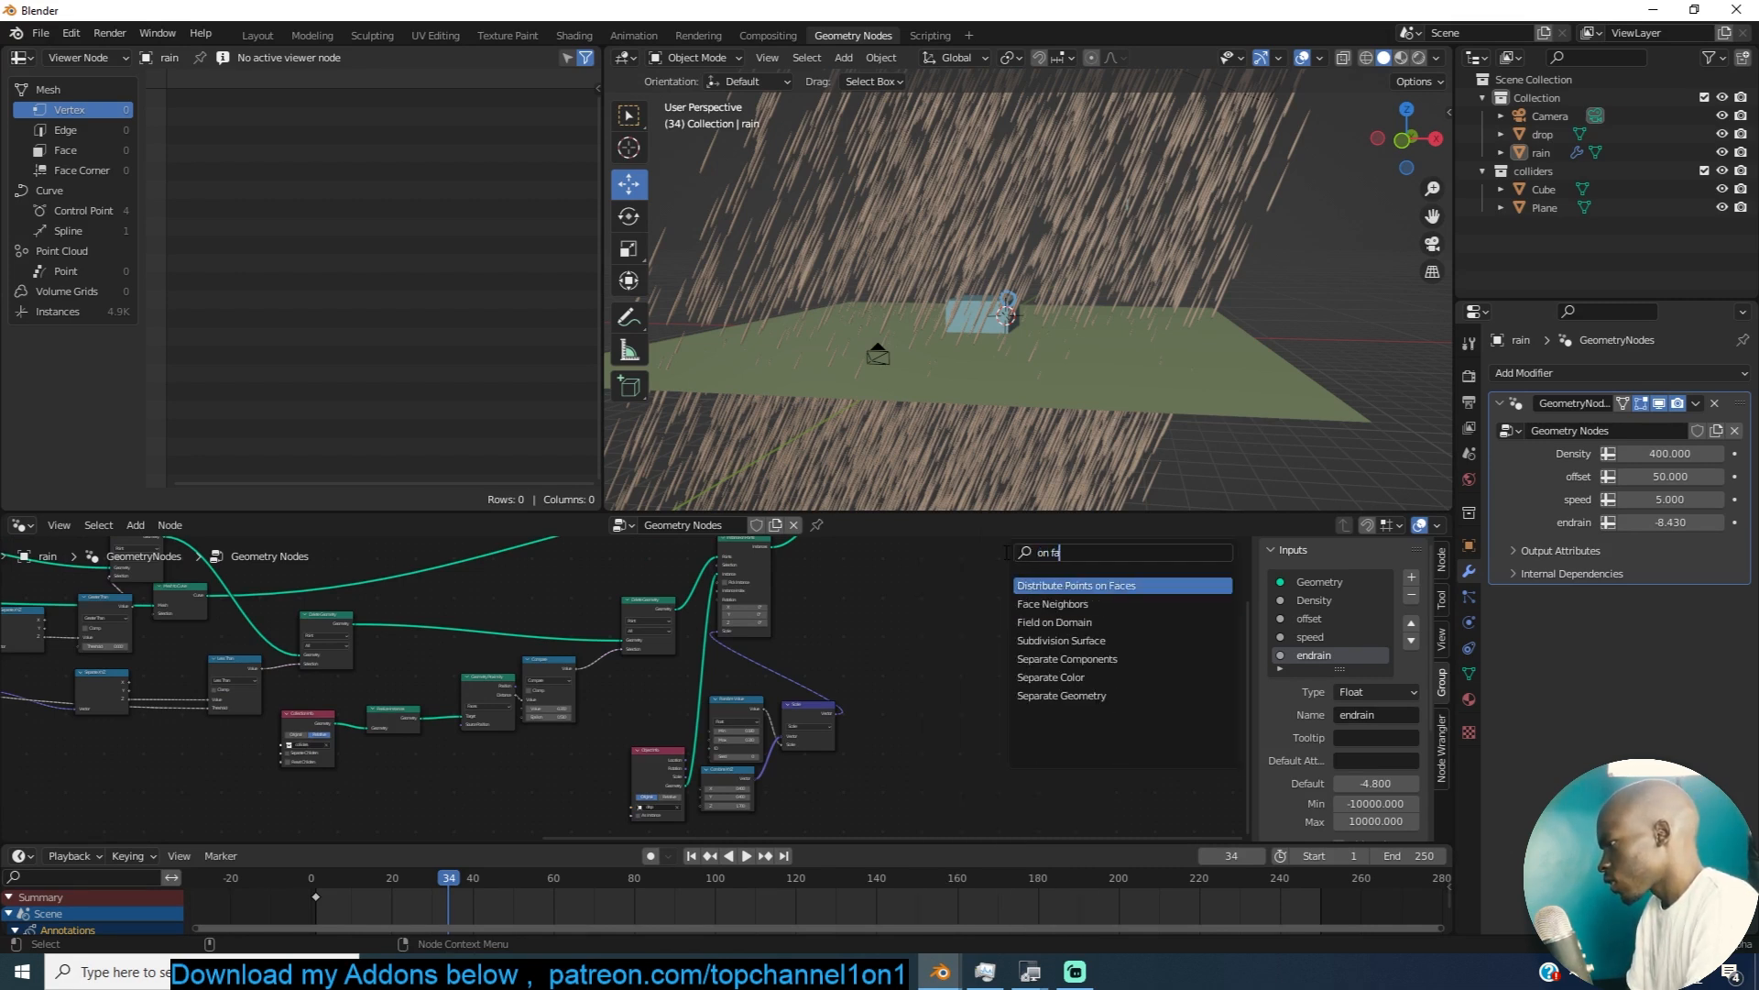
{"action": "left_click", "coordinate": [1137, 586]}
{"action": "left_click", "coordinate": [1023, 644]}
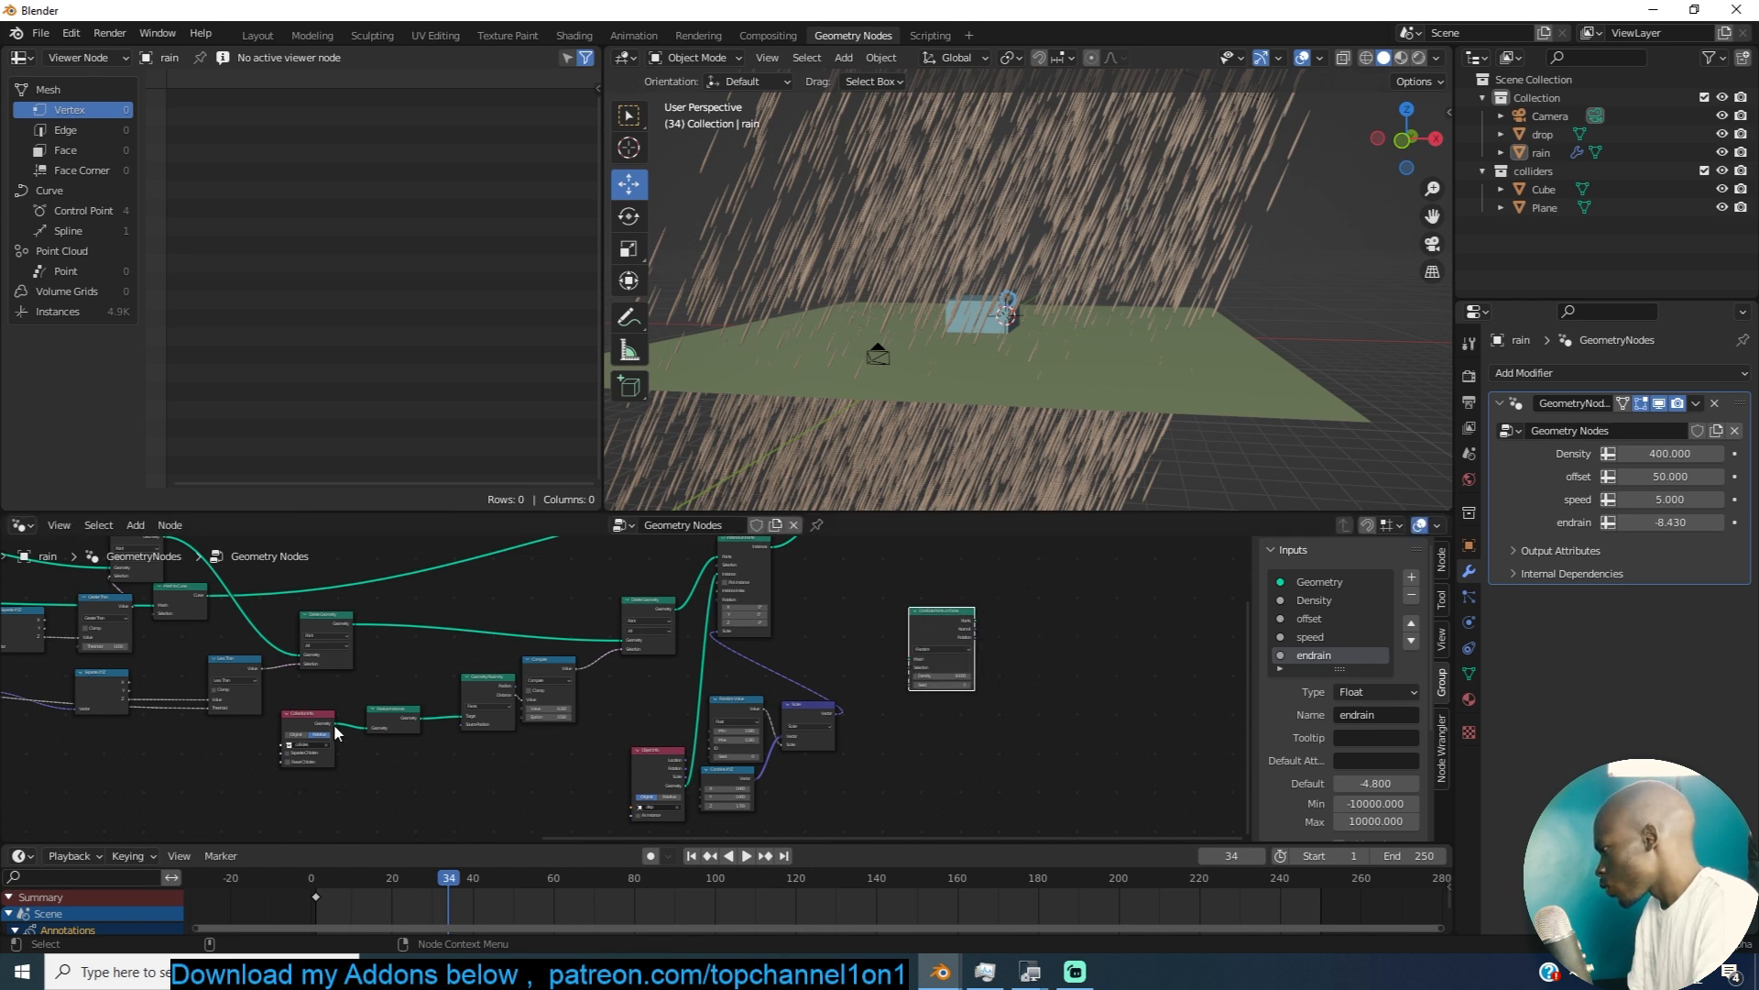
Step: Feed the Realize Instances geometry into the Distribute Points on Faces mesh input and send its points to a Viewer and the group output
{"action": "left_click_drag", "start_coordinate": [427, 718], "coordinate": [913, 656]}
{"action": "left_click", "coordinate": [955, 623], "text": "ctrl+shift"}
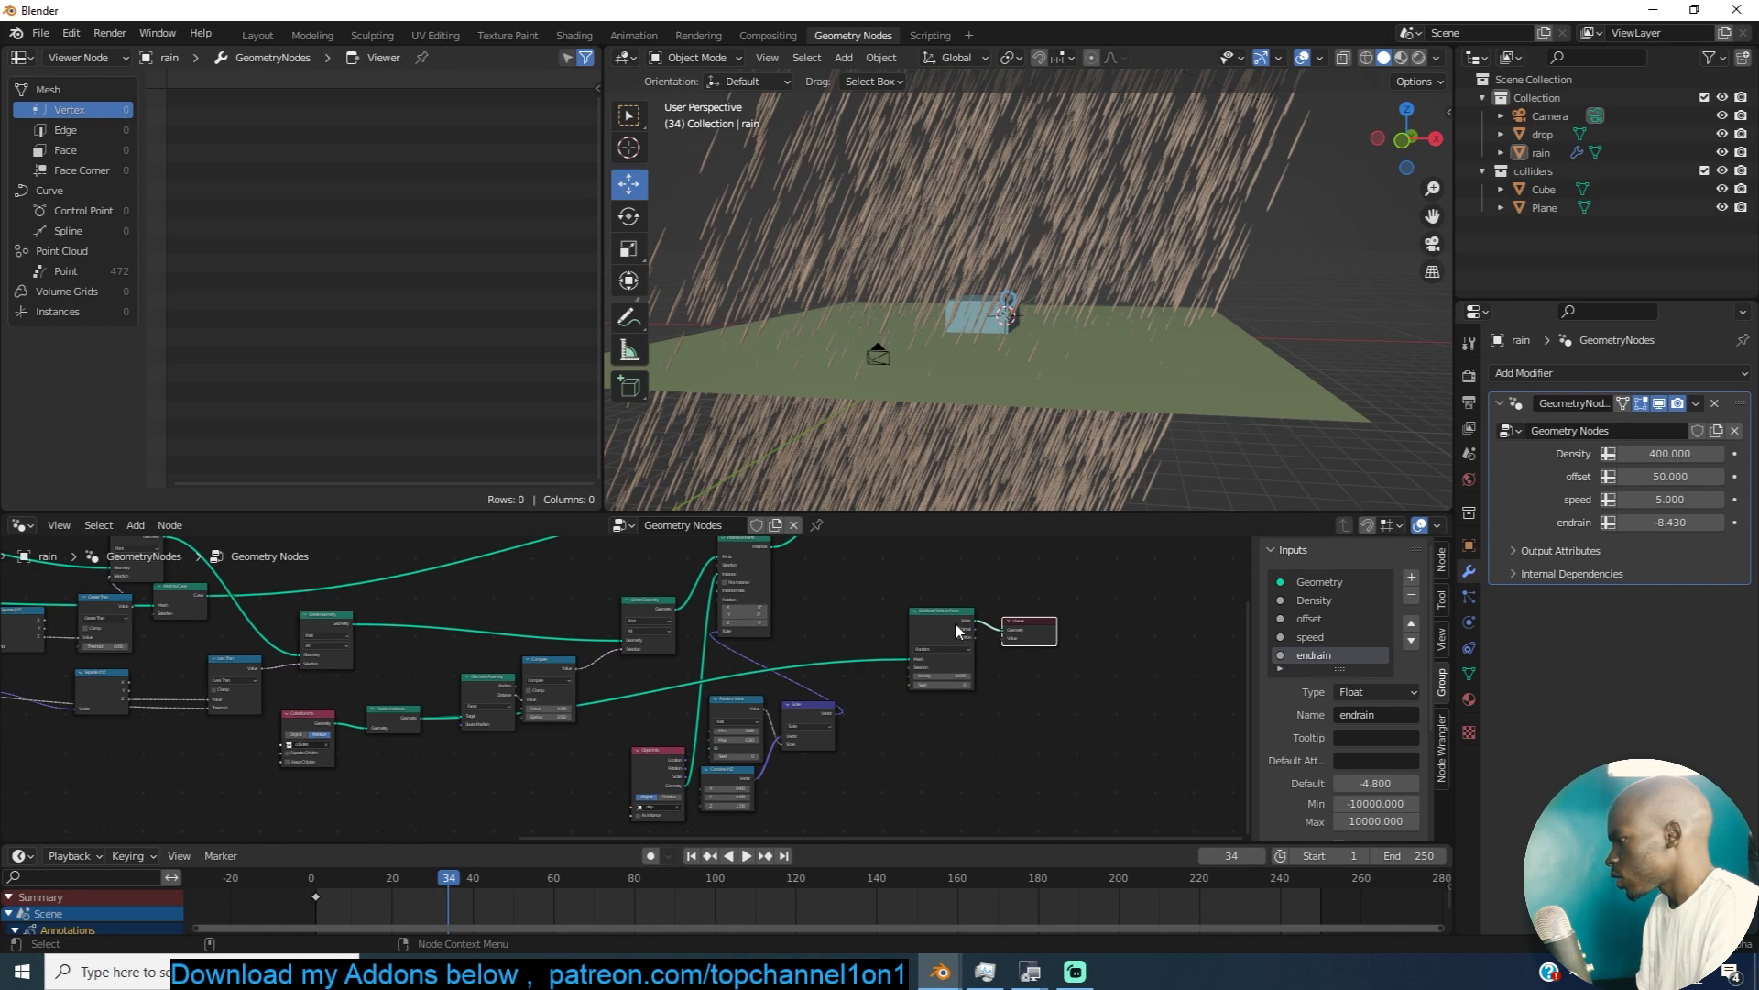
{"action": "left_click", "coordinate": [932, 623], "text": "alt+shift"}
{"action": "scroll", "coordinate": [1047, 412], "scroll_direction": "up", "scroll_amount": 6}
{"action": "middle_click_drag", "start_coordinate": [1047, 412], "coordinate": [964, 407]}
{"action": "scroll", "coordinate": [964, 407], "scroll_direction": "down", "scroll_amount": 5}
{"action": "scroll", "coordinate": [1008, 376], "scroll_direction": "up", "scroll_amount": 3}
Step: Add a Monkey mesh, enlarge it, and put it in the colliders collection
{"action": "key", "text": "shift+a"}
{"action": "mouse_move", "coordinate": [1076, 323]}
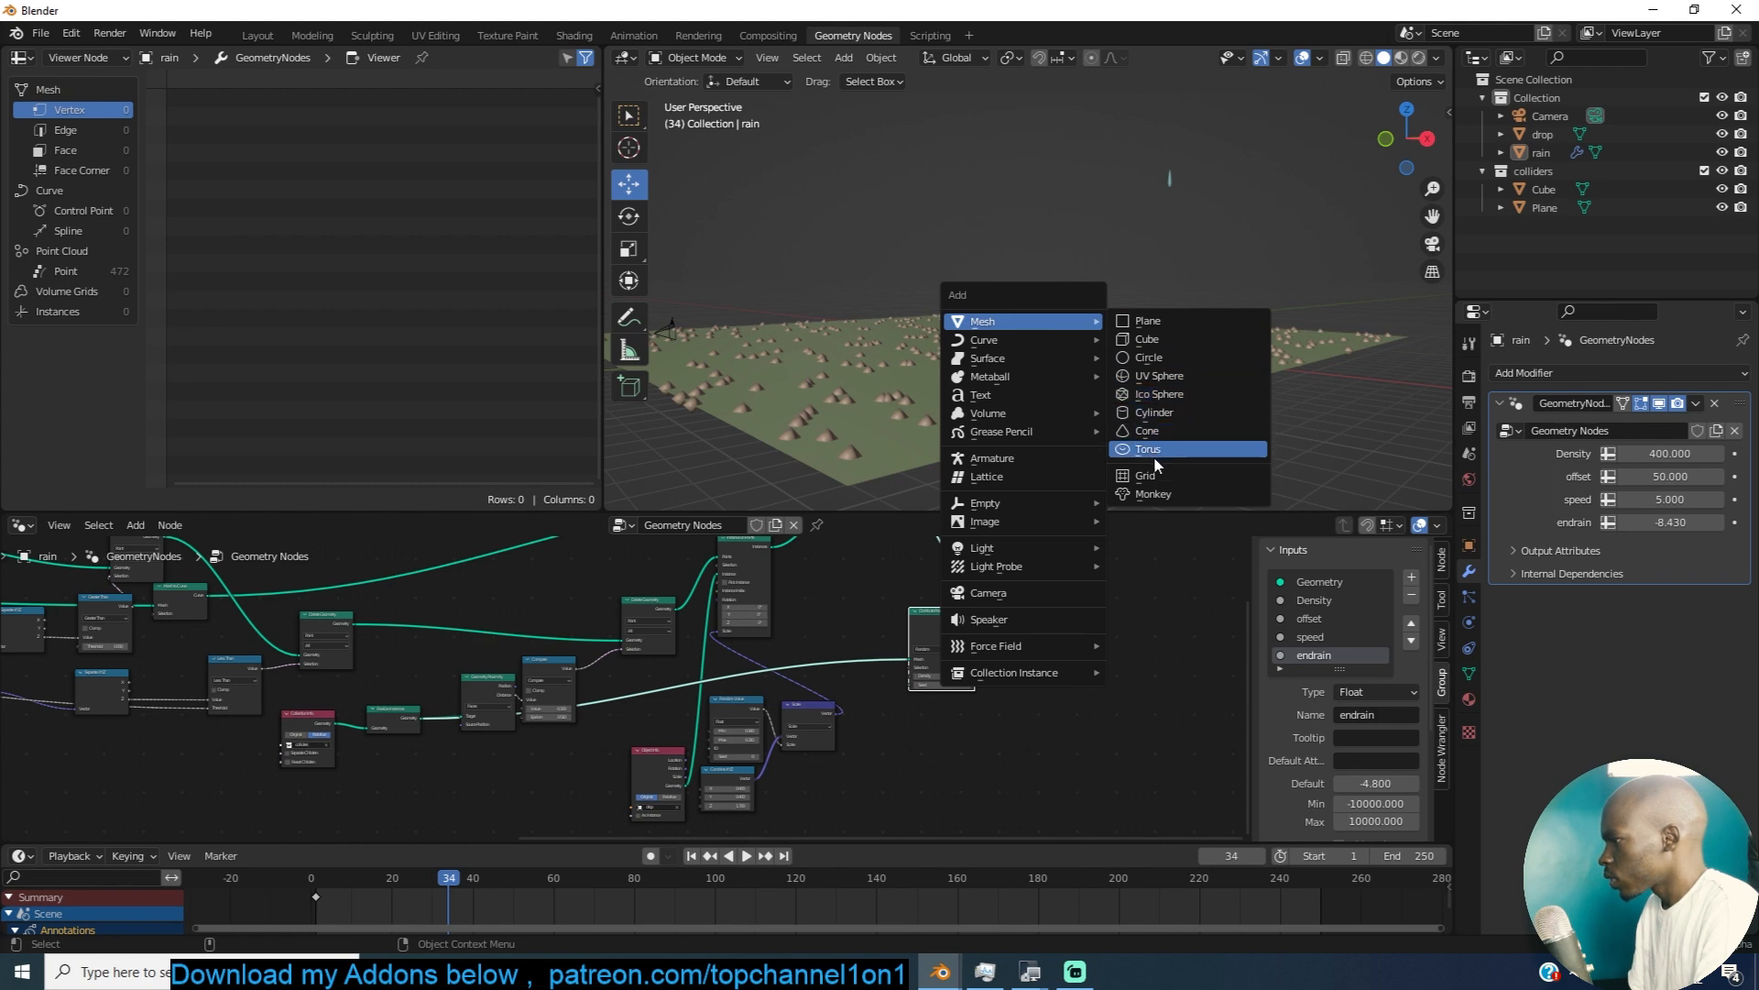
{"action": "left_click", "coordinate": [1153, 494]}
{"action": "key", "text": "s"}
{"action": "left_click", "coordinate": [1613, 261]}
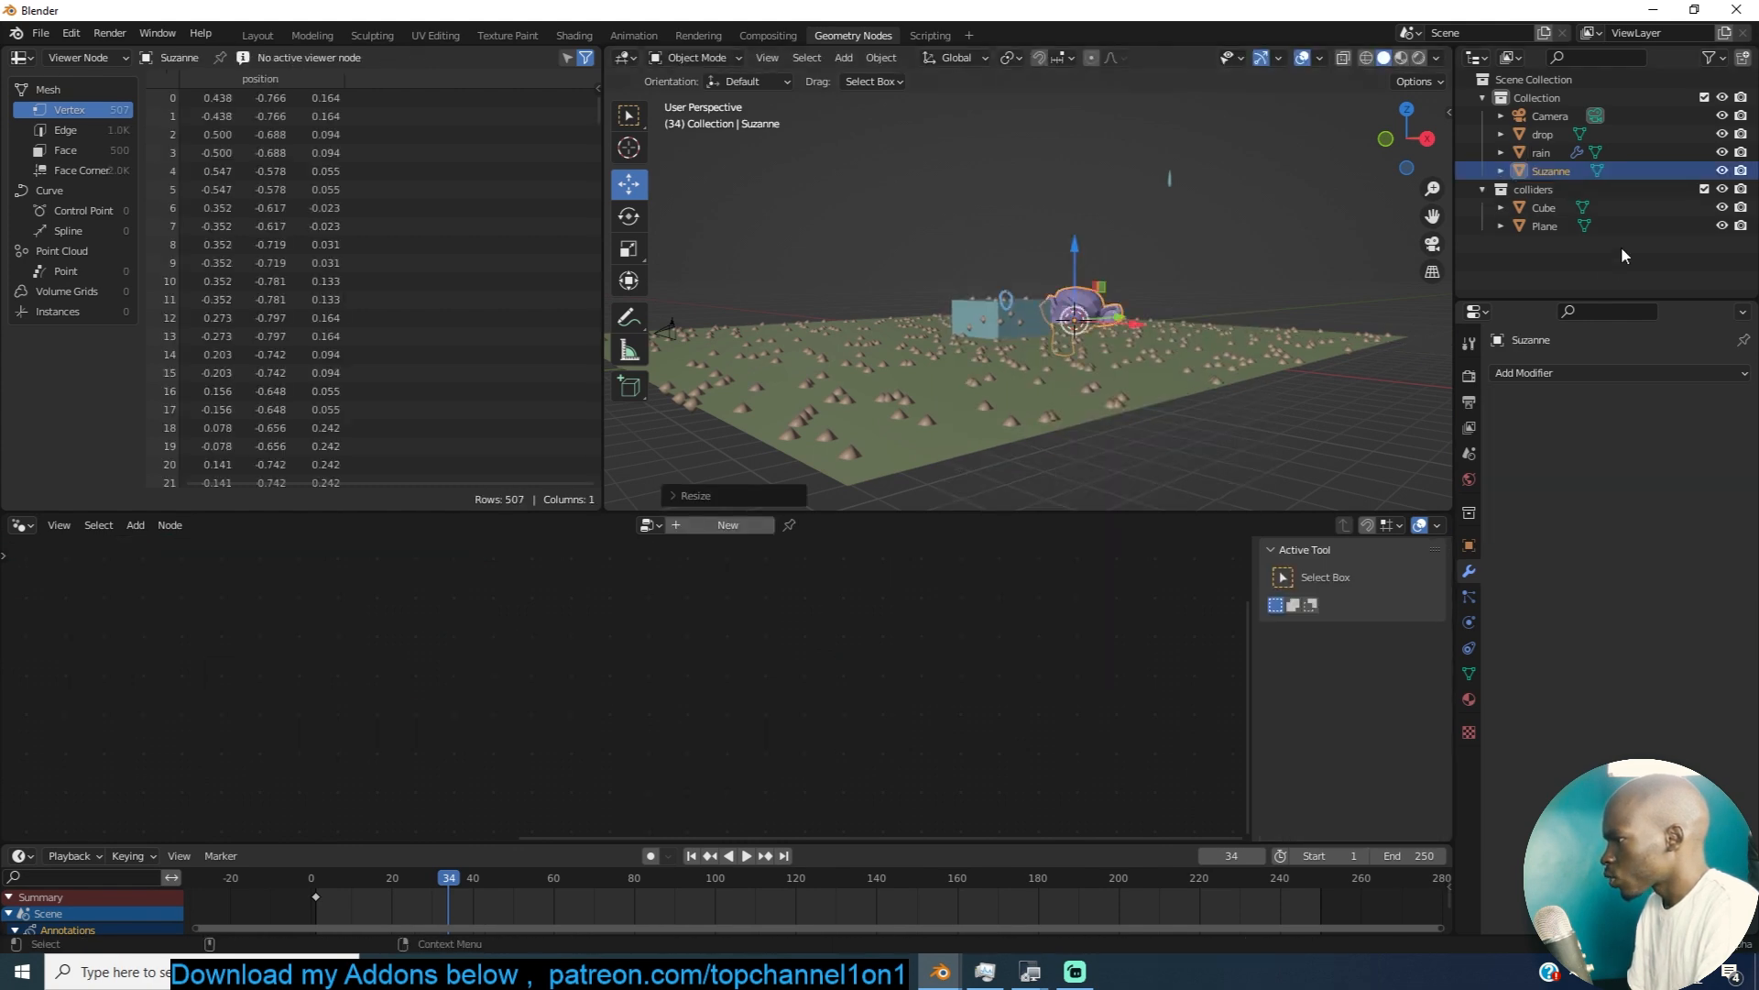
{"action": "left_click_drag", "start_coordinate": [1551, 172], "coordinate": [1538, 189]}
Step: Scale the monkey up well beyond the cube's size and move it beside the cube
{"action": "middle_click_drag", "start_coordinate": [1247, 284], "coordinate": [1248, 320]}
{"action": "scroll", "coordinate": [1137, 298], "scroll_direction": "up", "scroll_amount": 4}
{"action": "left_click", "coordinate": [1094, 274]}
{"action": "key", "text": "s"}
{"action": "right_click", "coordinate": [1074, 254]}
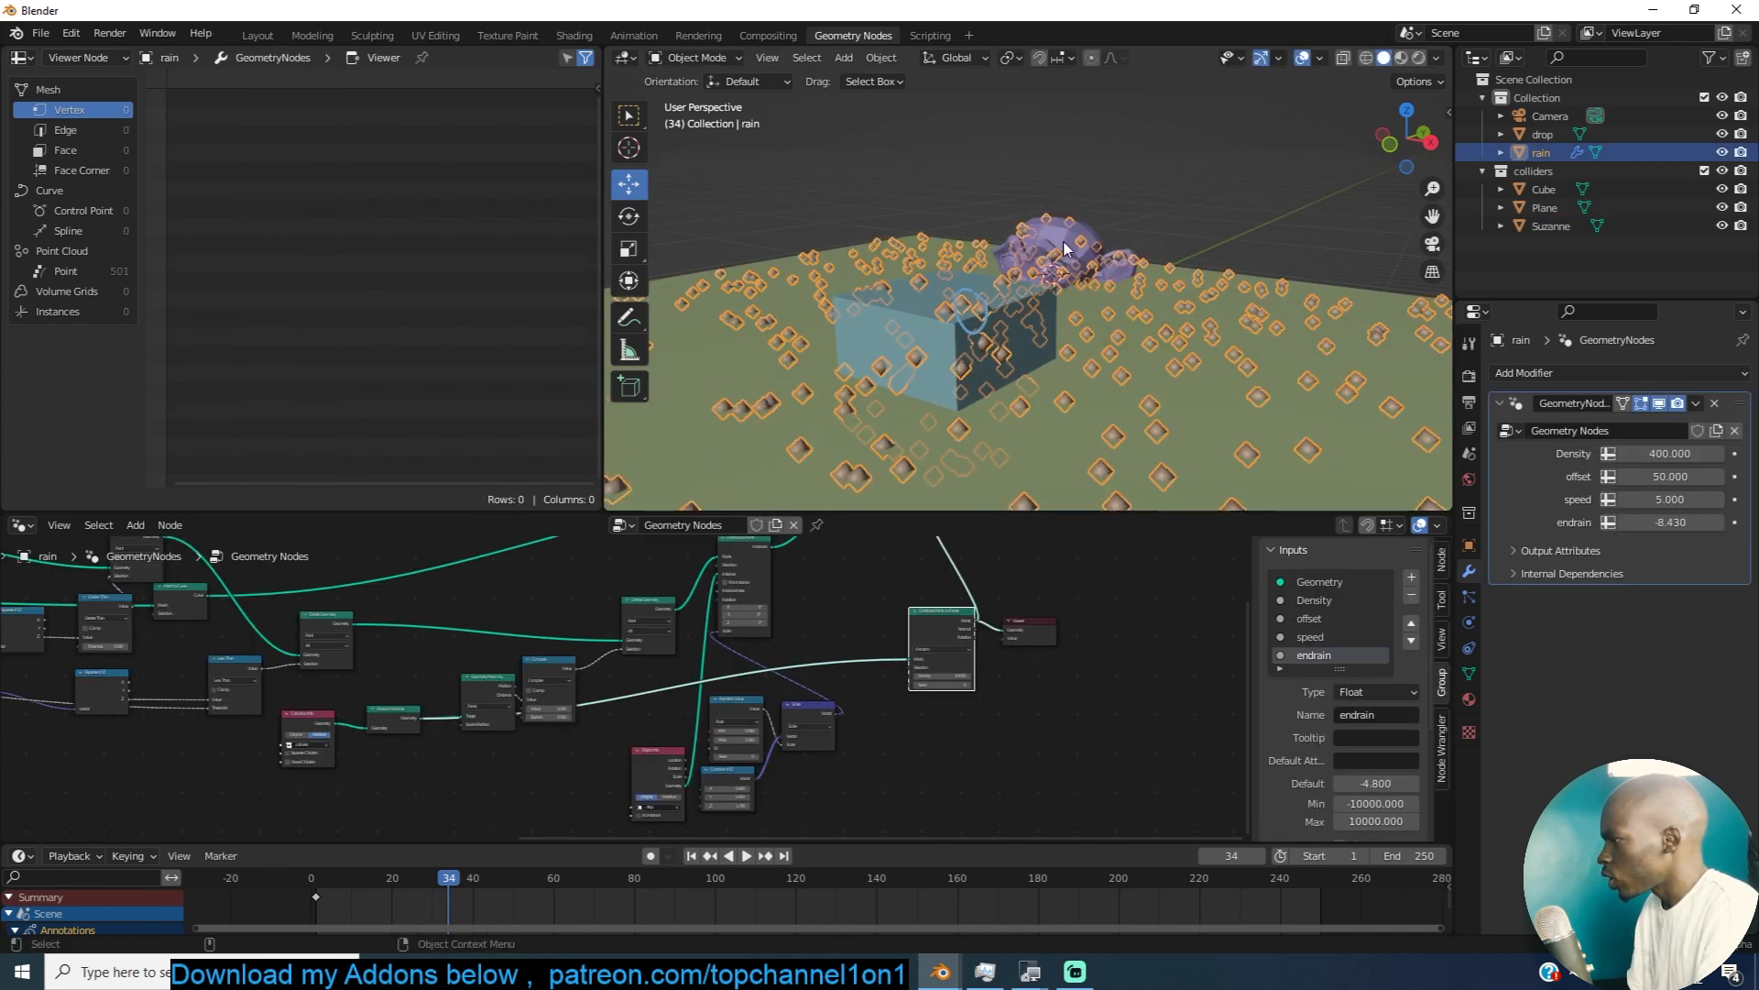
{"action": "left_click", "coordinate": [1065, 249]}
{"action": "key", "text": "s"}
{"action": "left_click", "coordinate": [1124, 218]}
{"action": "key", "text": "g"}
{"action": "left_click", "coordinate": [1246, 223]}
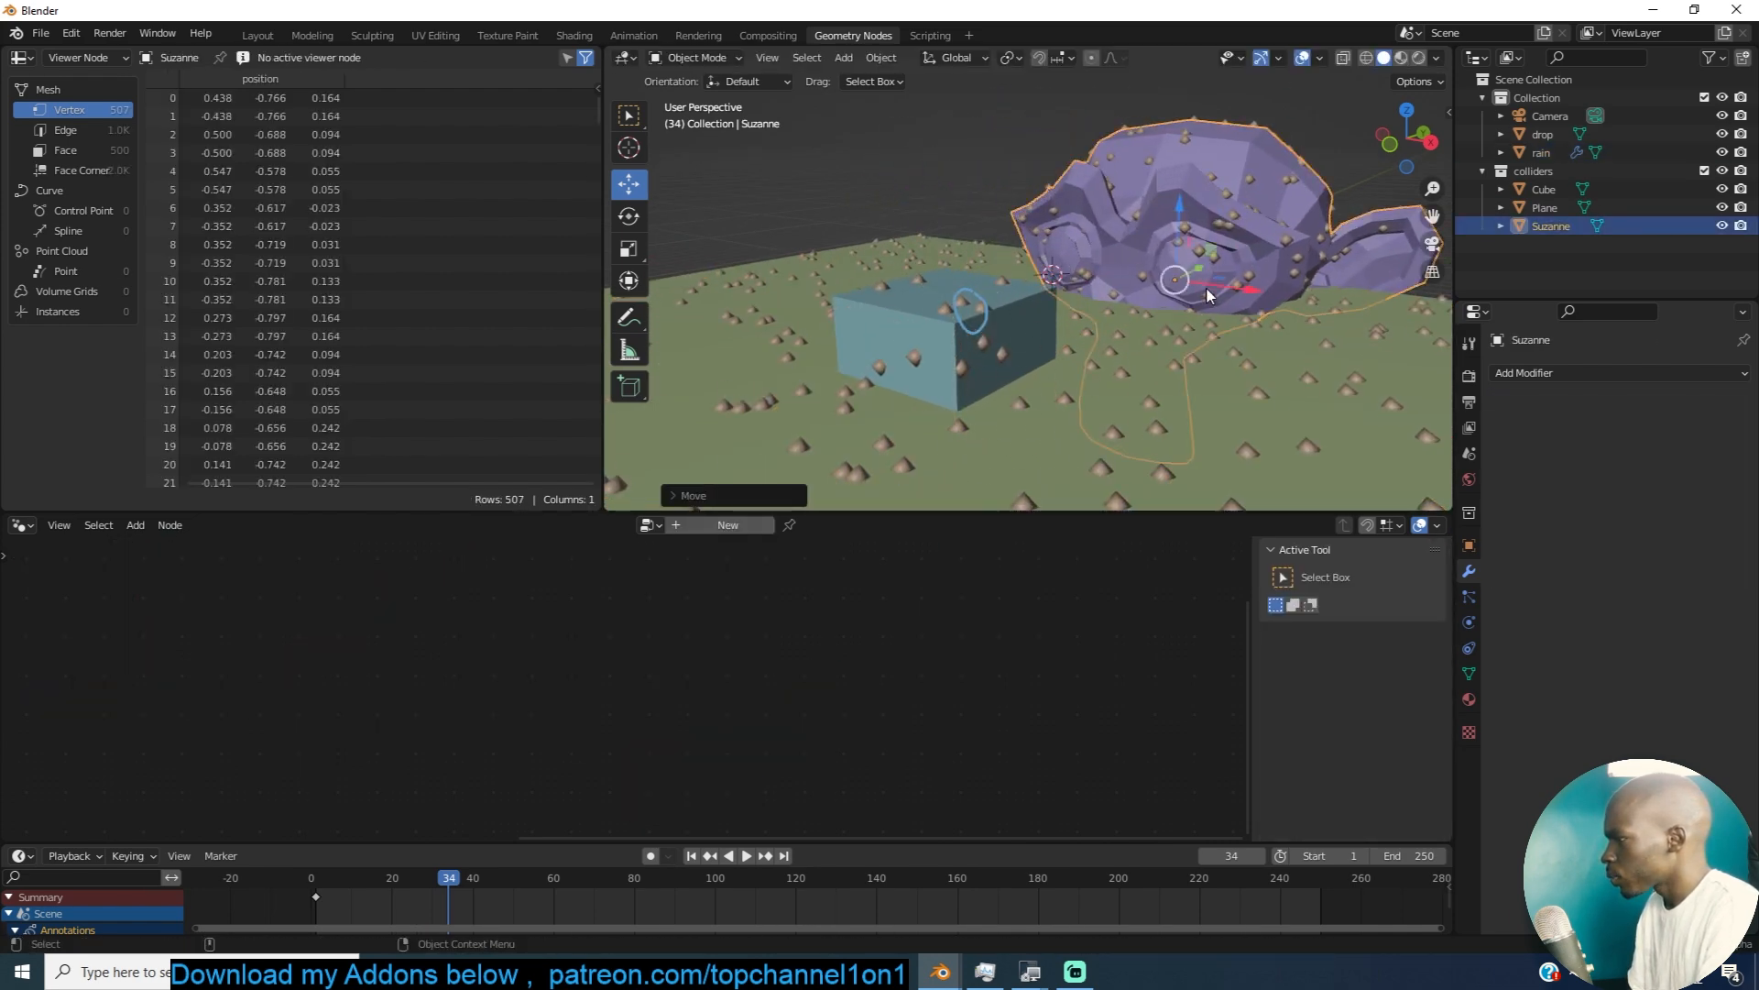
Step: Apply the object transform on the monkey, the plane and the cube
{"action": "scroll", "coordinate": [1201, 290], "scroll_direction": "down", "scroll_amount": 3}
{"action": "key", "text": "ctrl+a"}
{"action": "left_click", "coordinate": [1194, 288]}
{"action": "left_click", "coordinate": [1173, 345]}
{"action": "key", "text": "ctrl+a"}
{"action": "left_click", "coordinate": [1172, 346]}
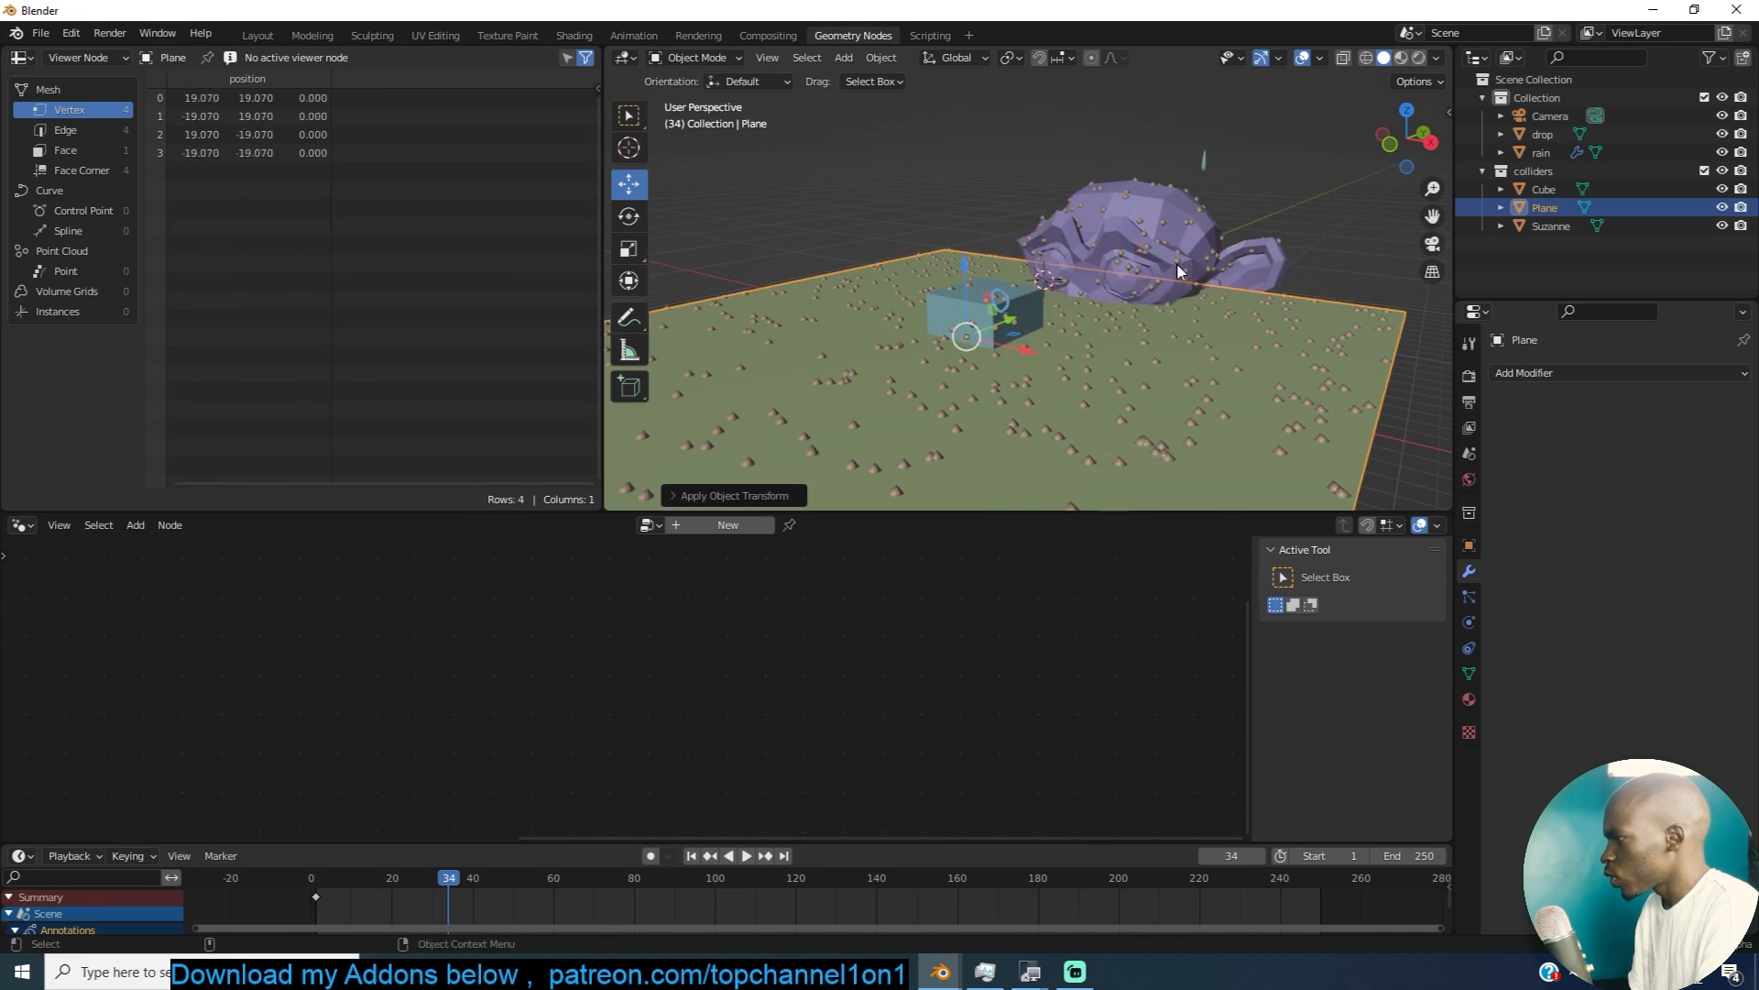
{"action": "left_click", "coordinate": [1151, 275]}
{"action": "left_click", "coordinate": [1002, 312]}
{"action": "key", "text": "ctrl+a"}
{"action": "left_click", "coordinate": [1001, 312]}
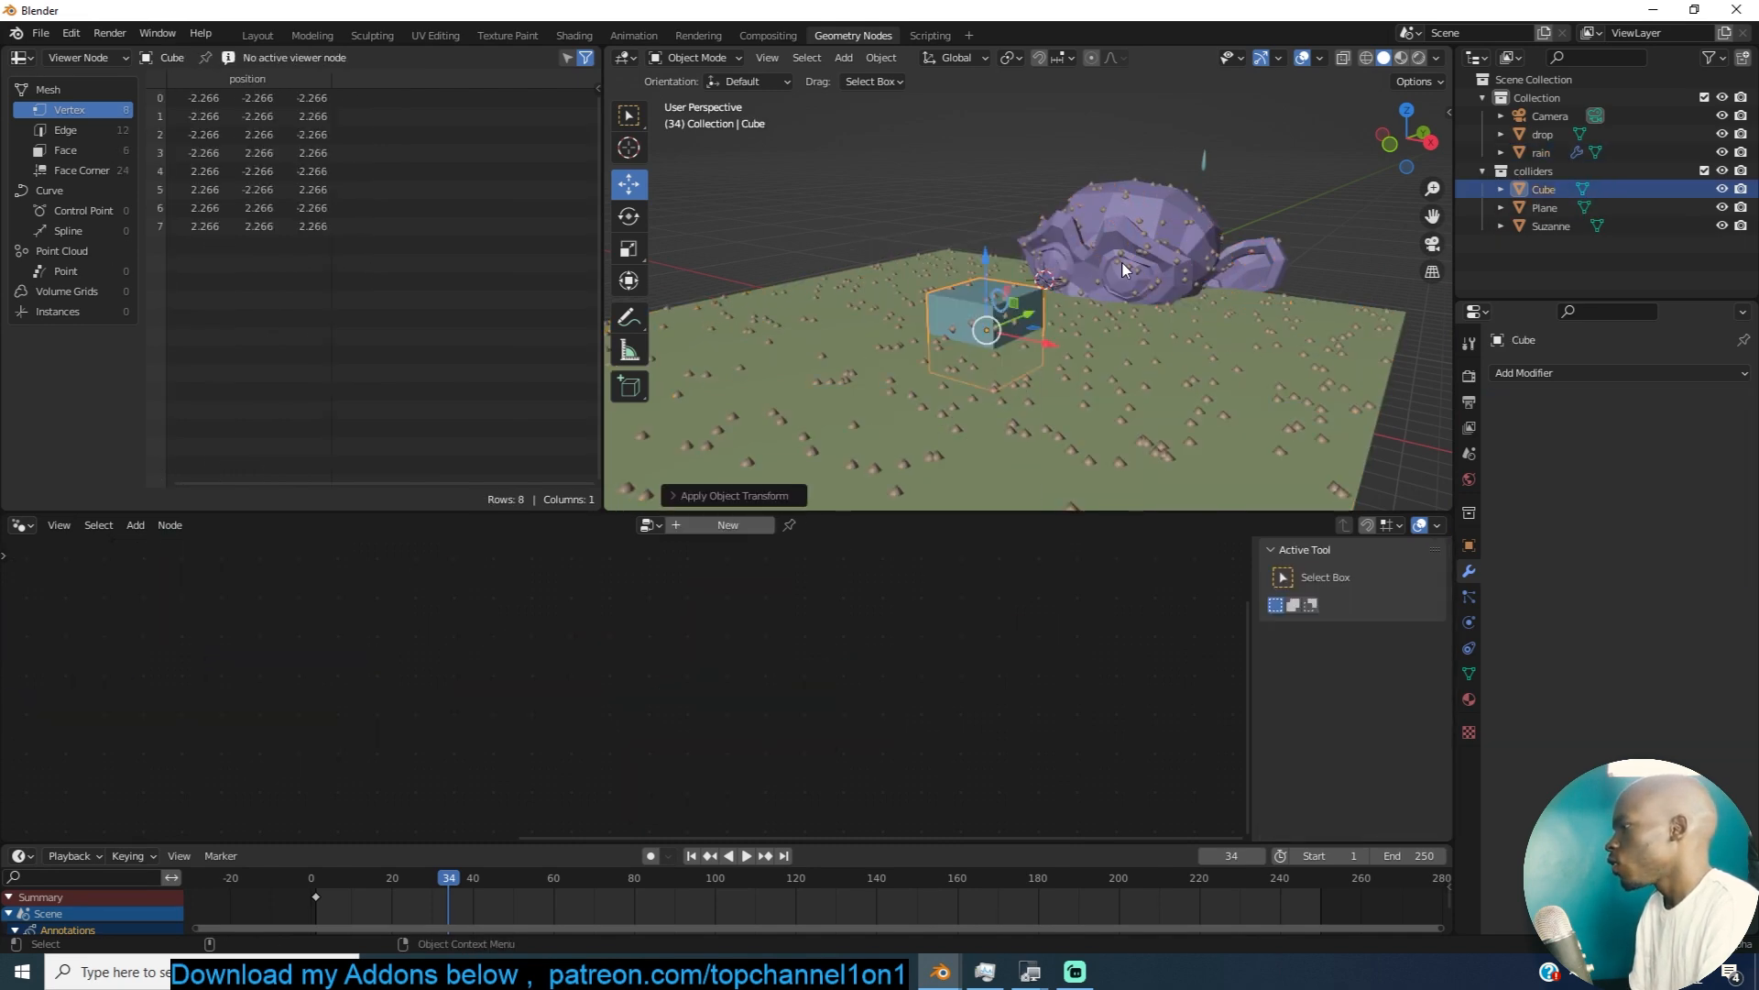
Step: Bring the rain object's geometry nodes back into the node editor and clear the viewport selection
{"action": "left_click", "coordinate": [1117, 304]}
{"action": "key", "text": "alt+a"}
{"action": "scroll", "coordinate": [986, 583], "scroll_direction": "down", "scroll_amount": 1}
{"action": "middle_click_drag", "start_coordinate": [986, 585], "coordinate": [1057, 559]}
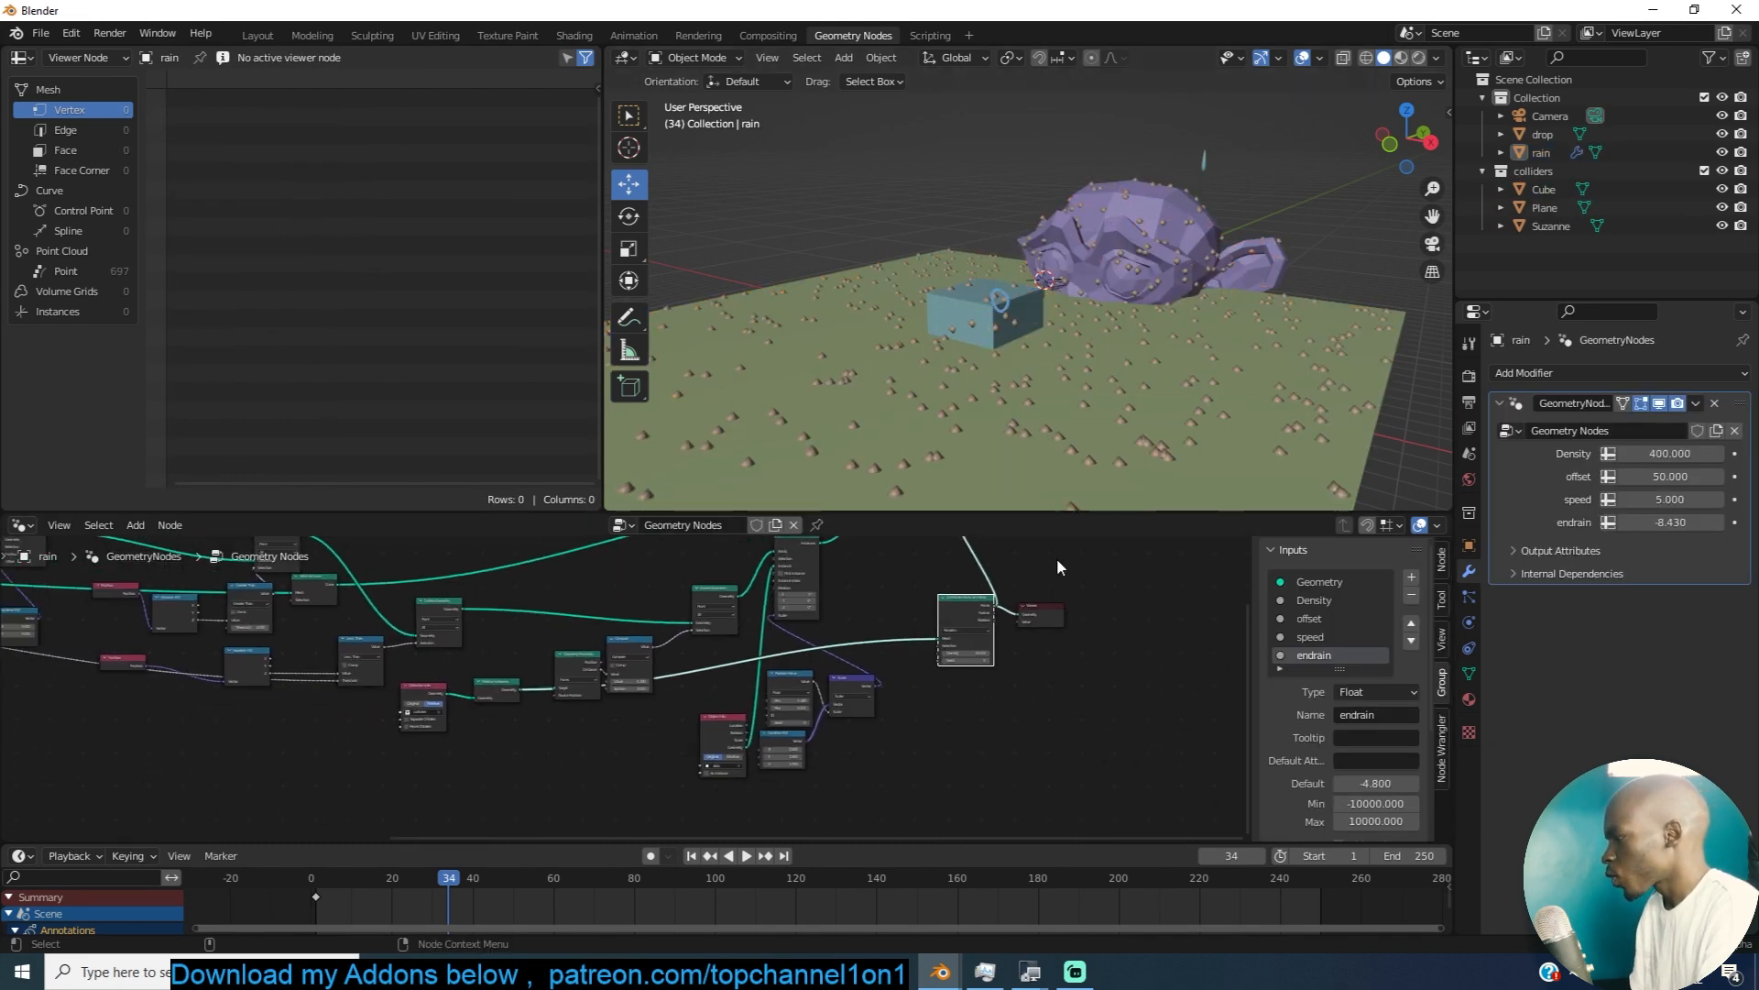
{"action": "scroll", "coordinate": [1058, 558], "scroll_direction": "up", "scroll_amount": 2}
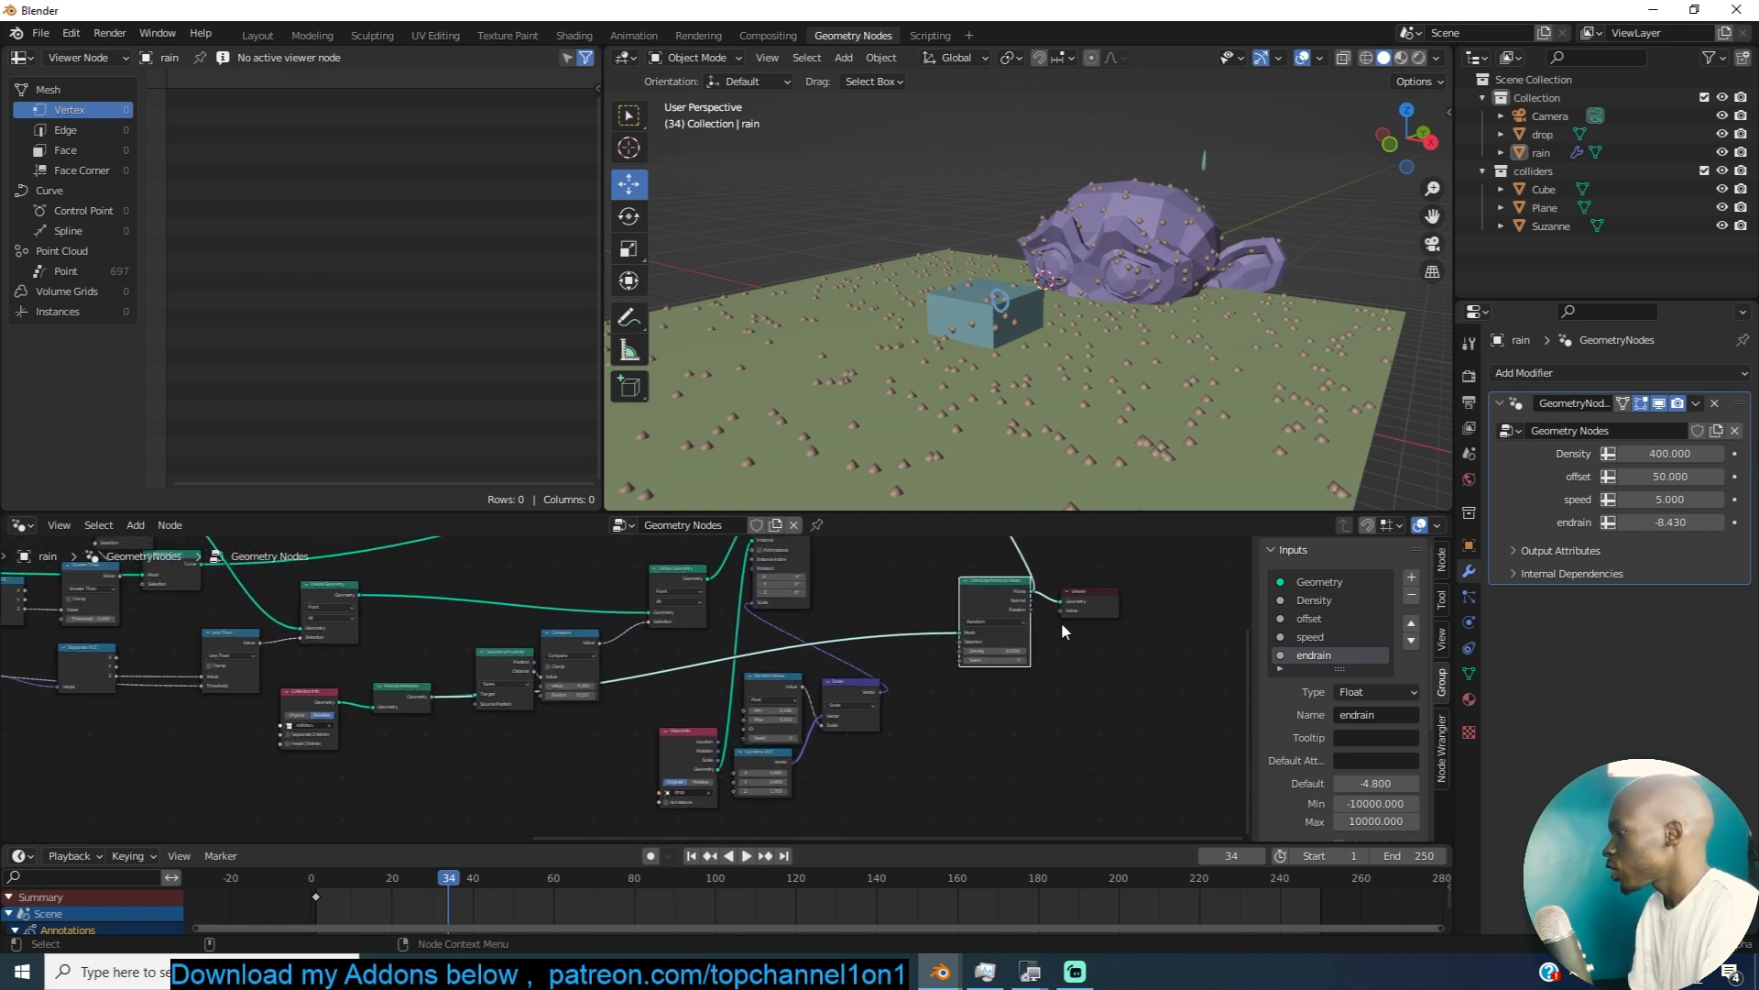
{"action": "middle_click_drag", "start_coordinate": [1090, 645], "coordinate": [913, 638]}
{"action": "middle_click_drag", "start_coordinate": [857, 731], "coordinate": [853, 712]}
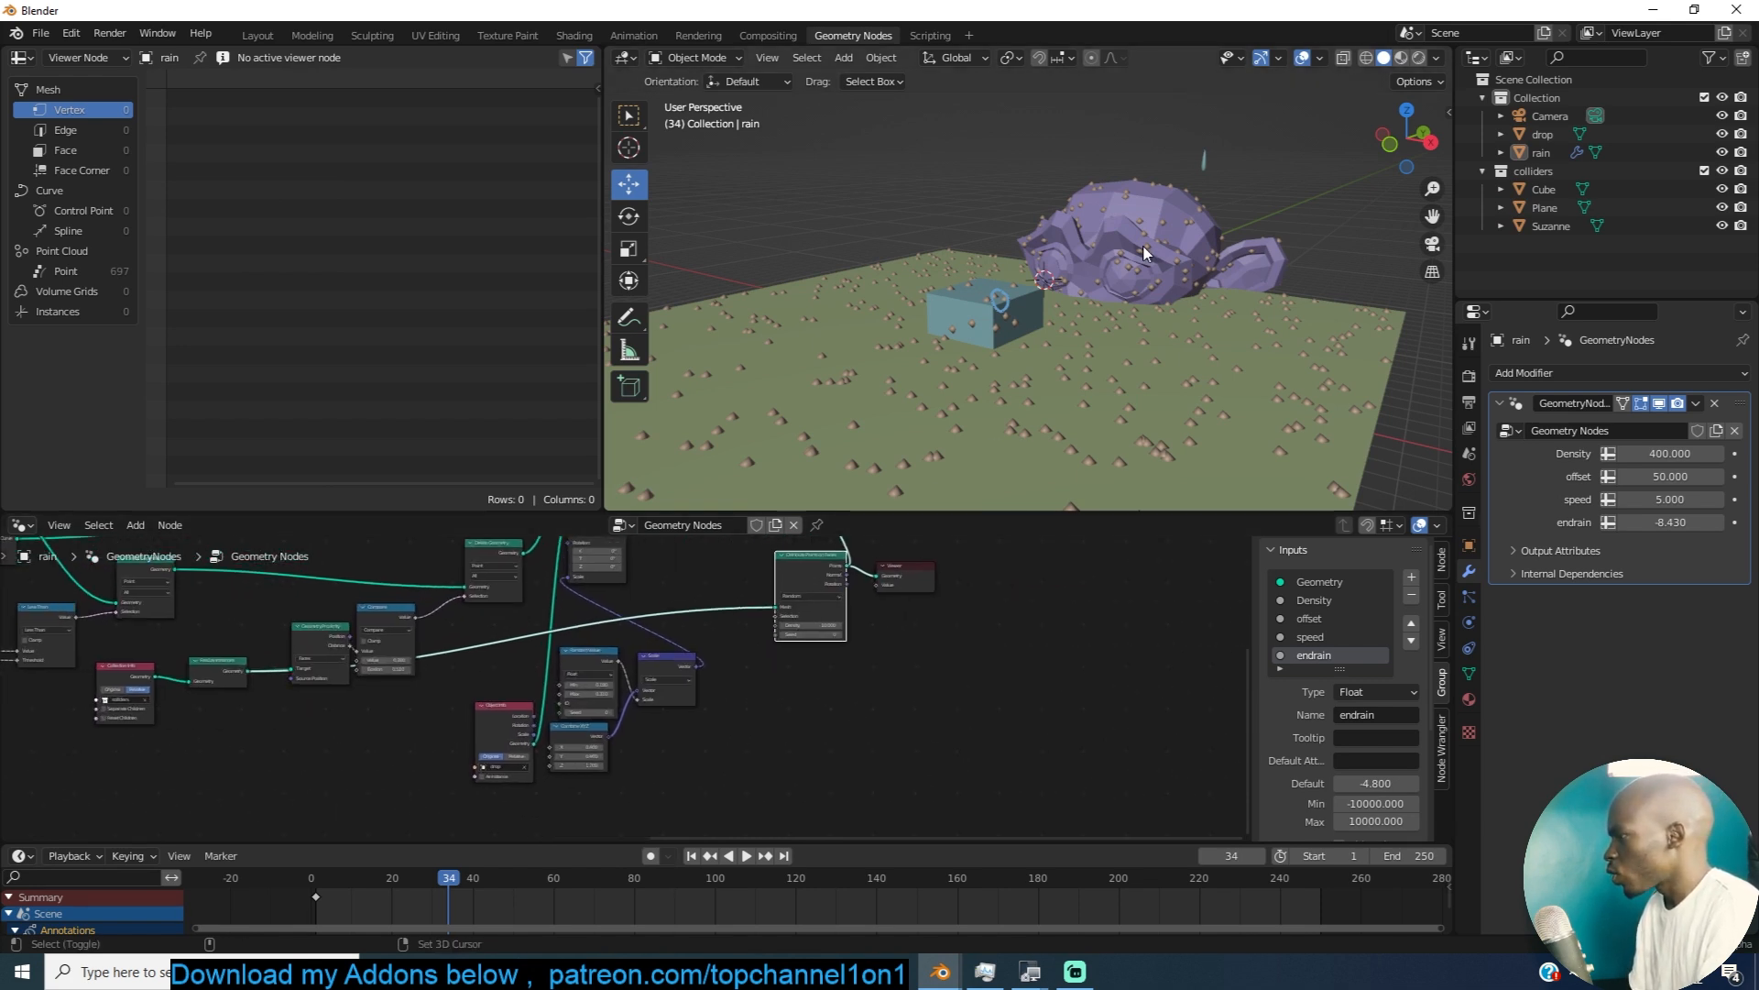
Step: Switch to the other Blender window with the rain.blend file
{"action": "left_click", "coordinate": [944, 973]}
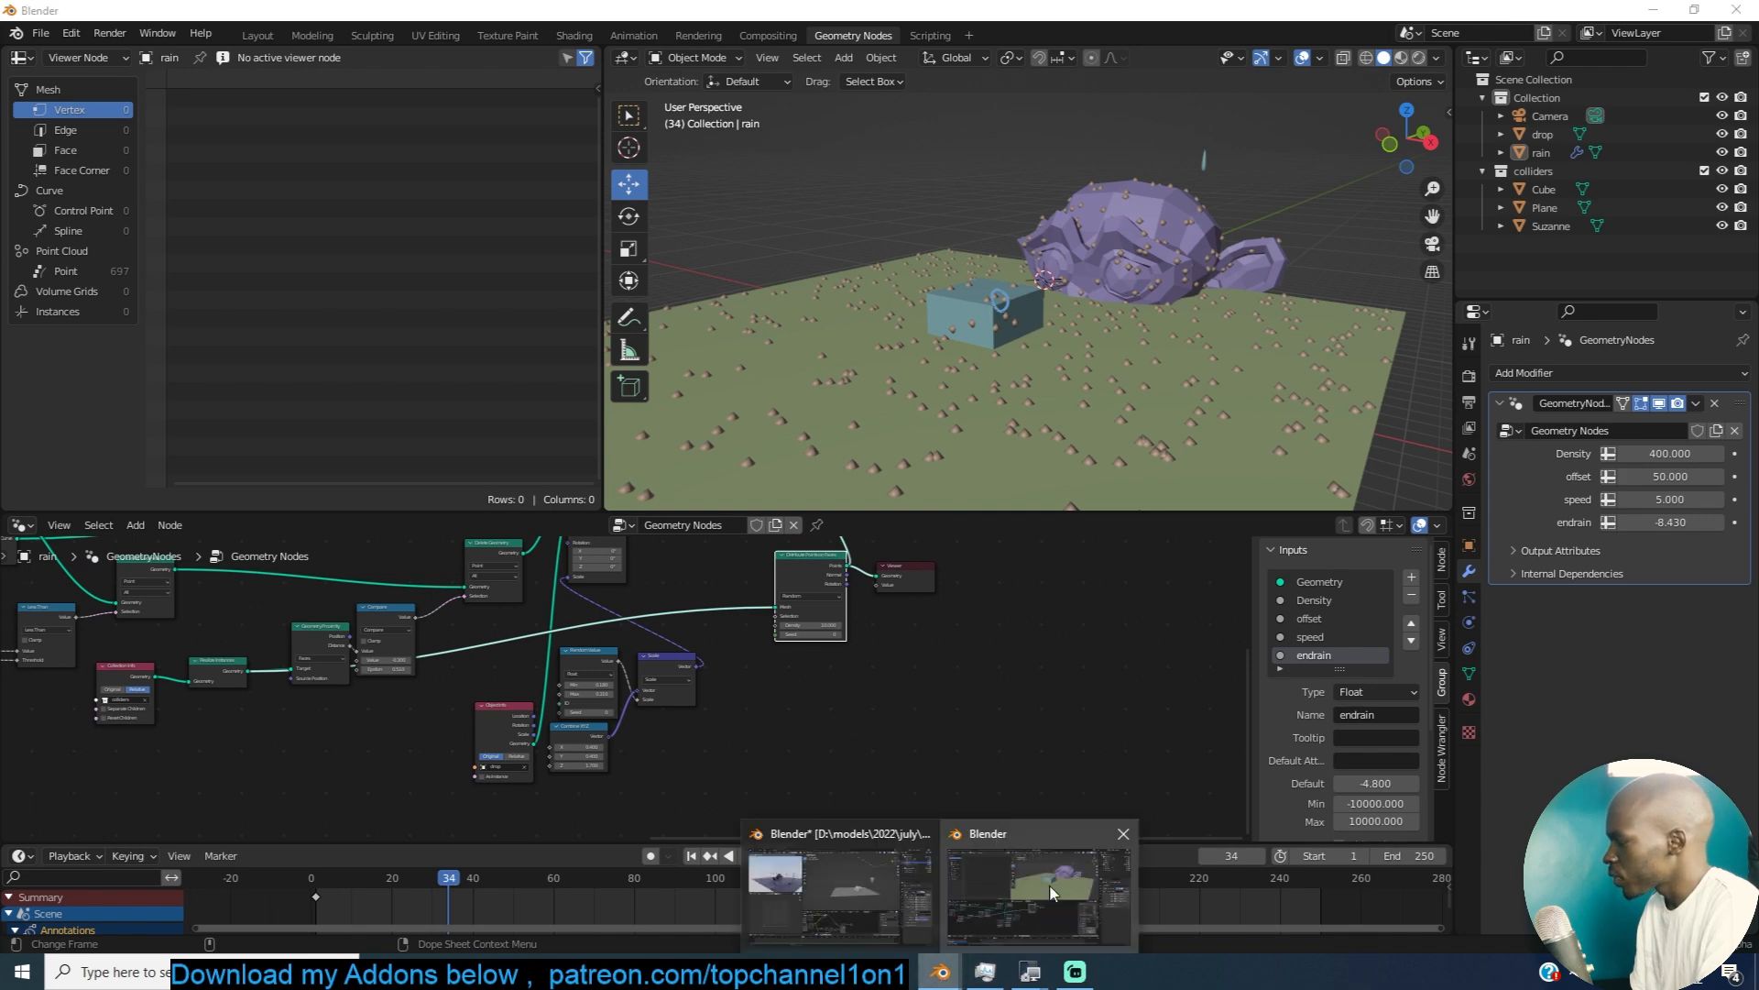
{"action": "left_click", "coordinate": [1070, 869]}
{"action": "left_click", "coordinate": [934, 967]}
{"action": "left_click", "coordinate": [834, 894]}
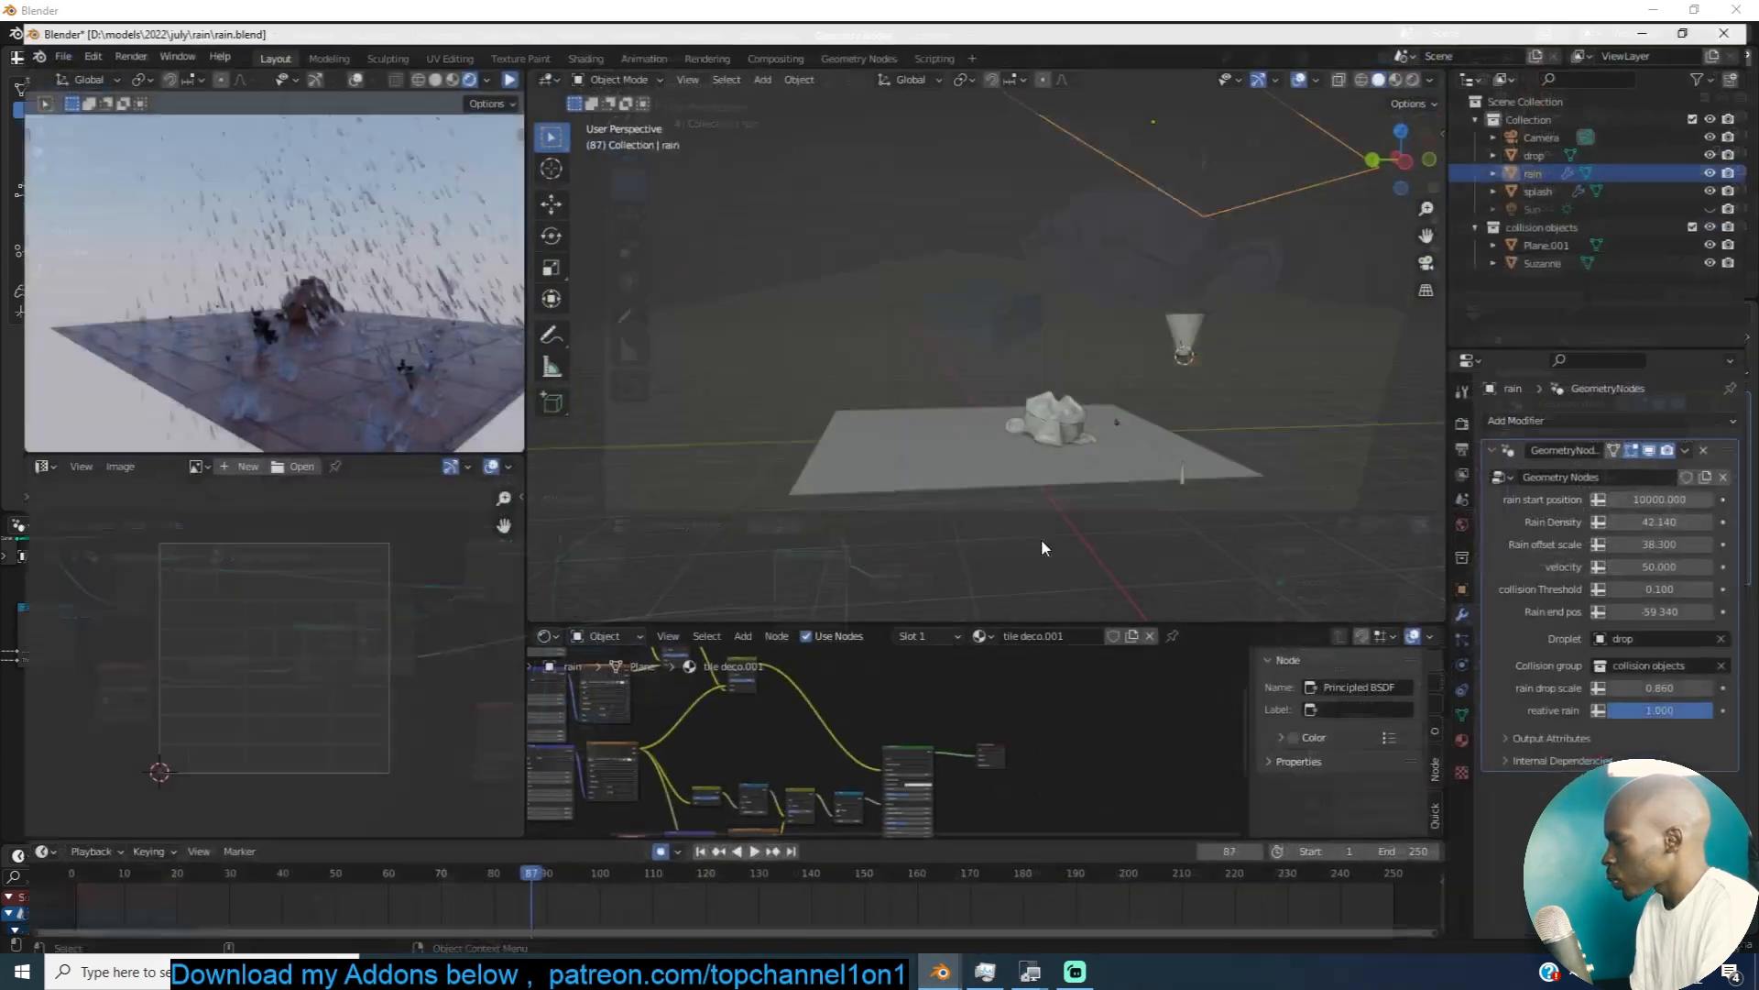
Step: Isolate the splash object in local view with its texture shown and enter Edit Mode
{"action": "key", "text": "KP_Divide"}
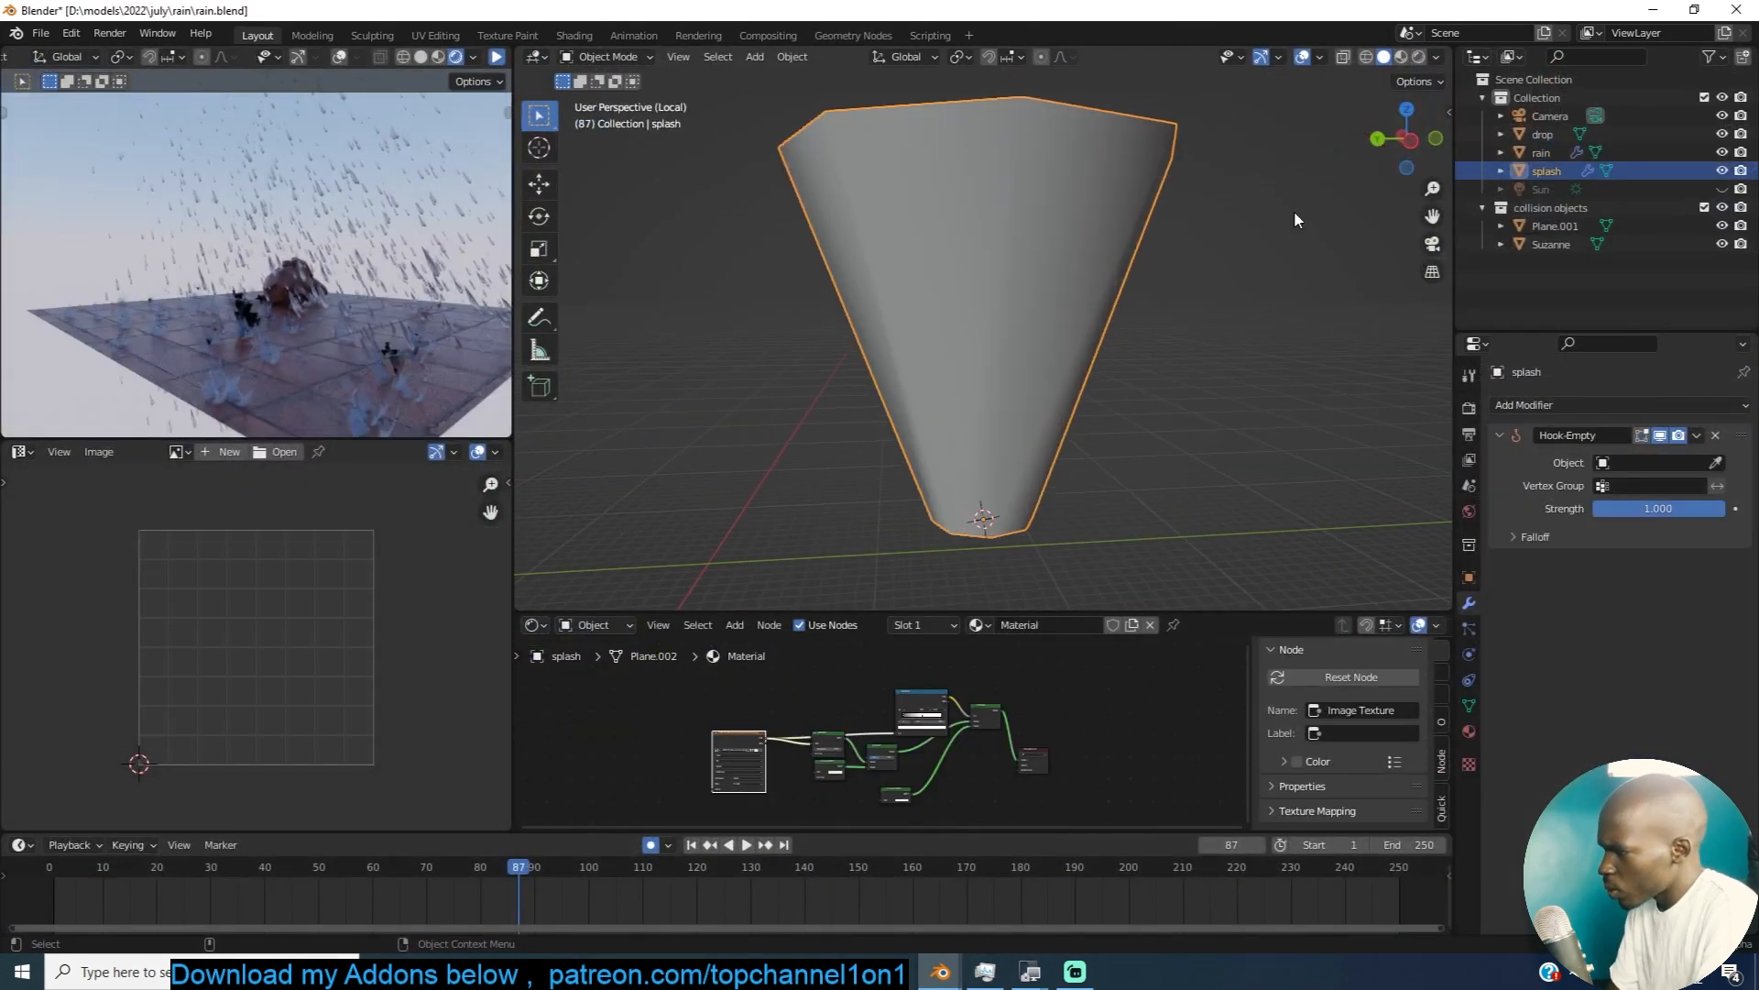
{"action": "left_click", "coordinate": [1400, 58]}
{"action": "mouse_move", "coordinate": [889, 223]}
{"action": "middle_mouse_down"}
{"action": "mouse_move", "coordinate": [784, 277]}
{"action": "mouse_move", "coordinate": [1076, 284]}
{"action": "mouse_move", "coordinate": [934, 235]}
{"action": "mouse_move", "coordinate": [1062, 192]}
{"action": "middle_mouse_up"}
{"action": "key", "text": "Tab"}
{"action": "scroll", "coordinate": [366, 662], "scroll_direction": "down", "scroll_amount": 6}
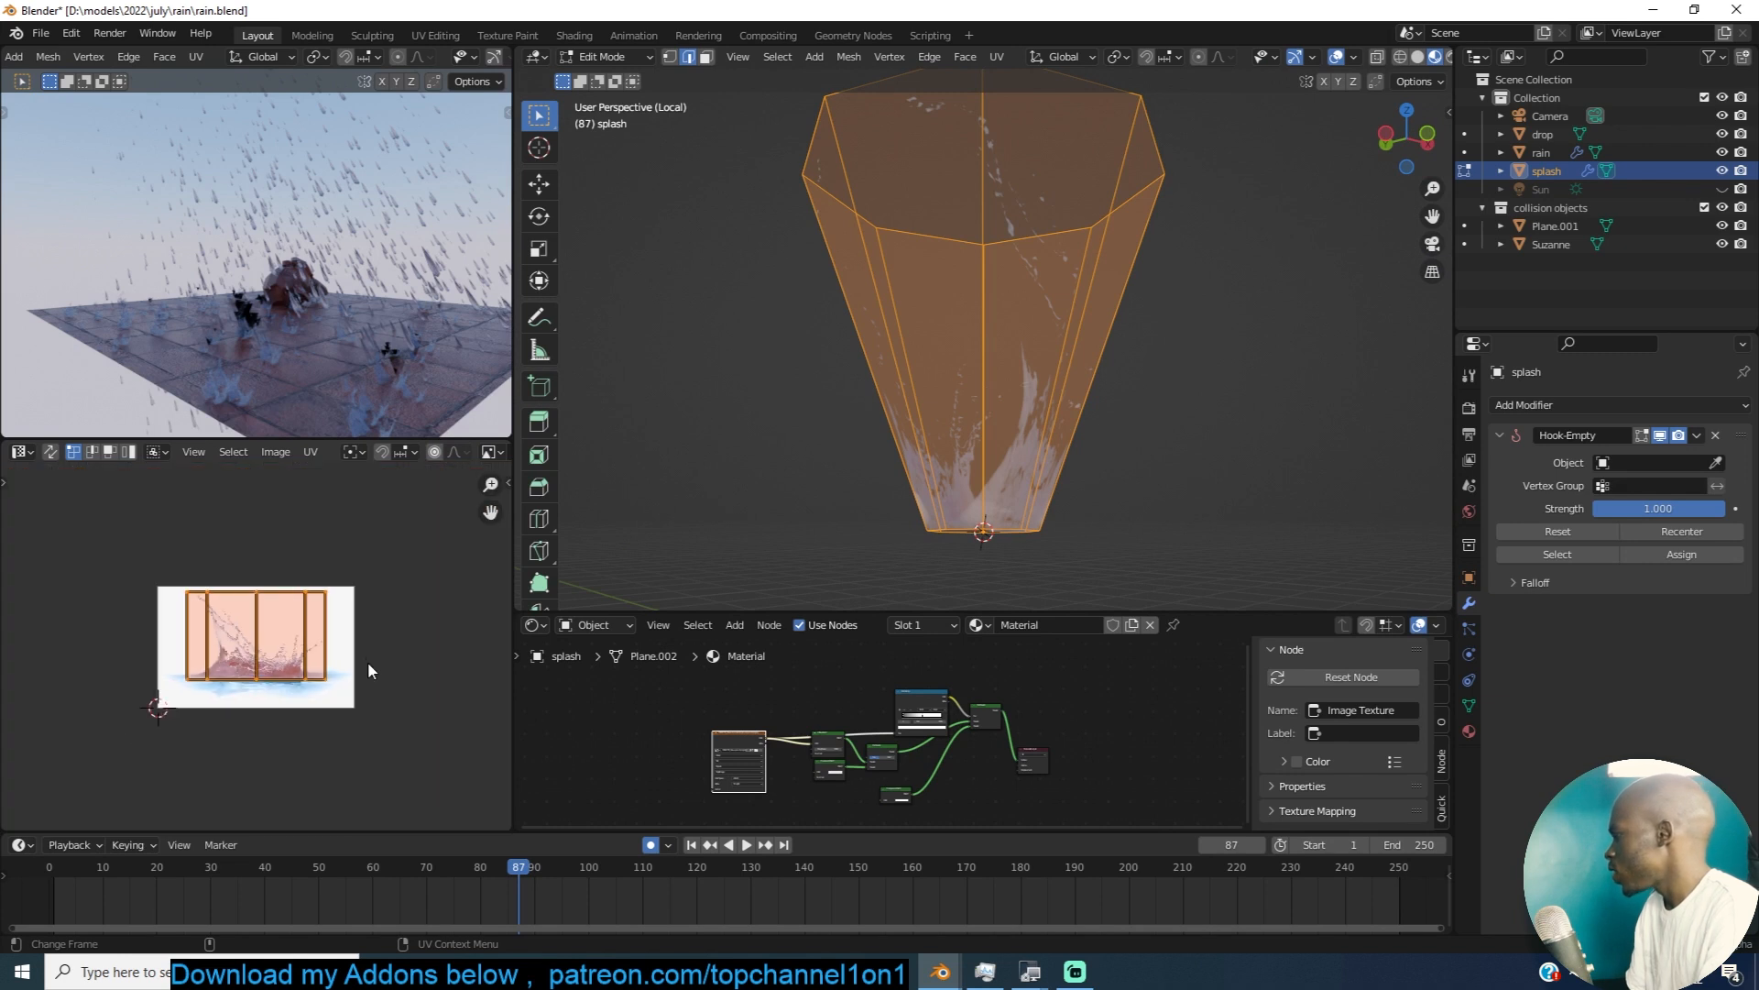
Step: Try to scale the splash mesh's UVs along the X axis
{"action": "key", "text": "s"}
{"action": "key", "text": "x"}
{"action": "left_click", "coordinate": [359, 660]}
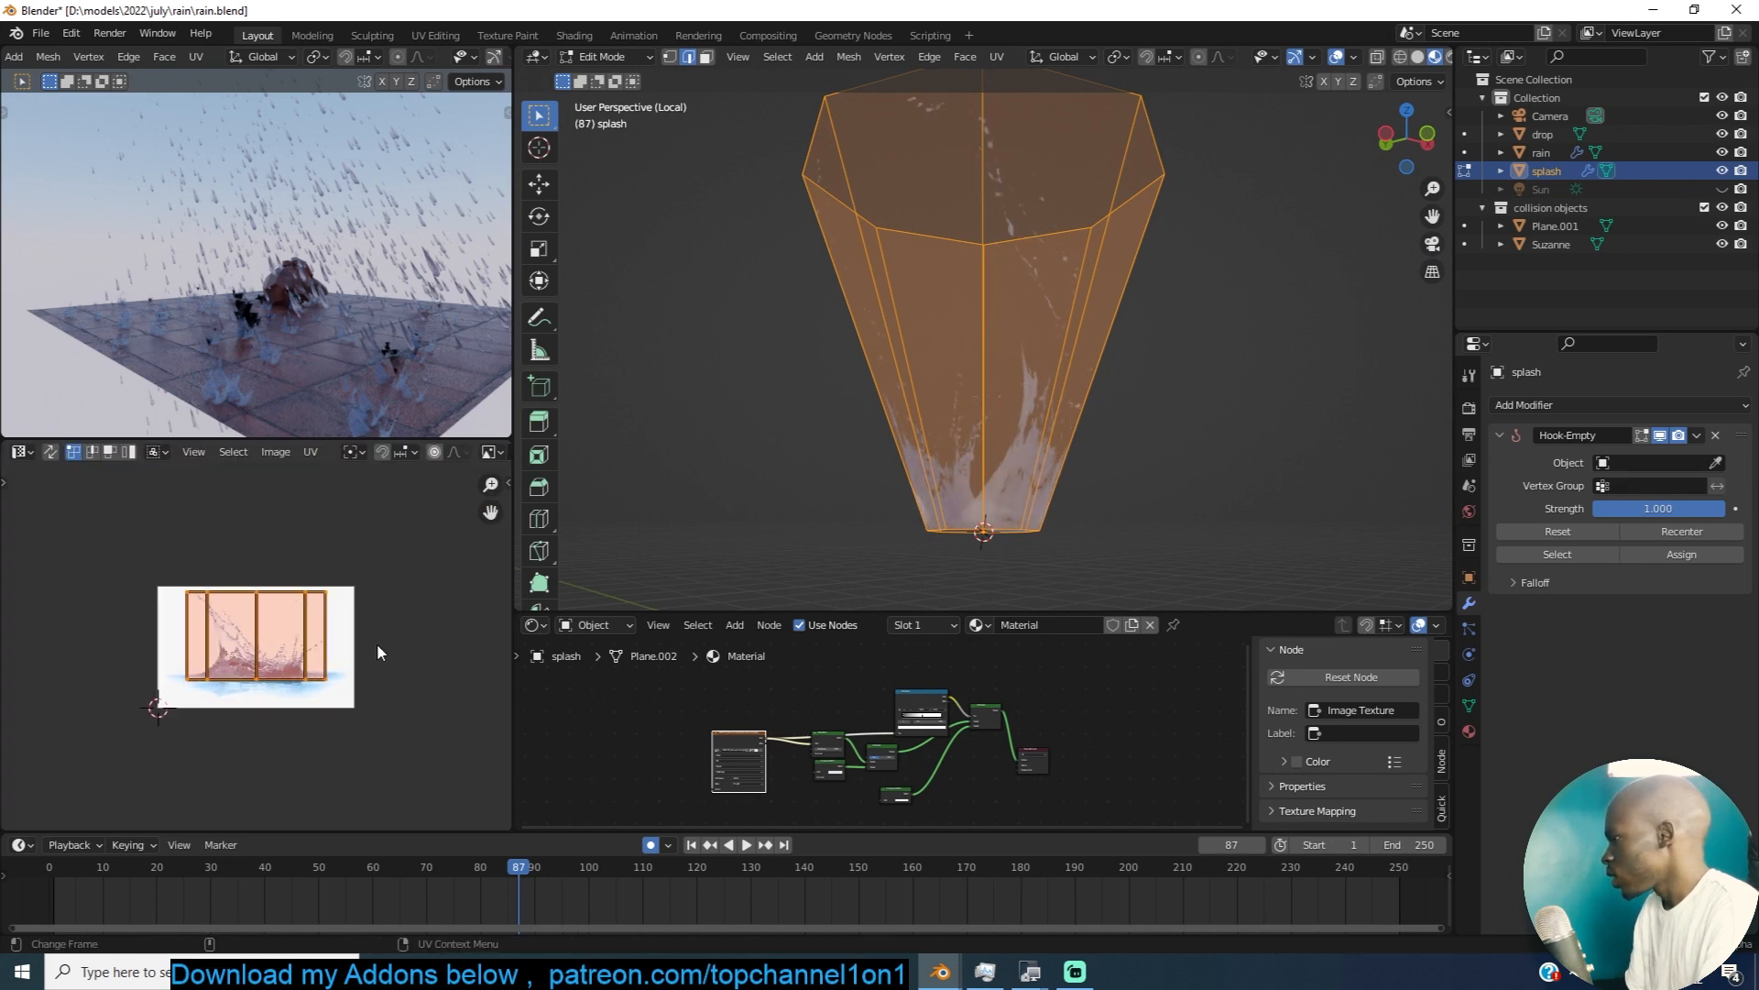
Step: Mark the splash cone's central vertical edge as a seam from the front view
{"action": "left_click", "coordinate": [1033, 366]}
{"action": "key", "text": "KP_1"}
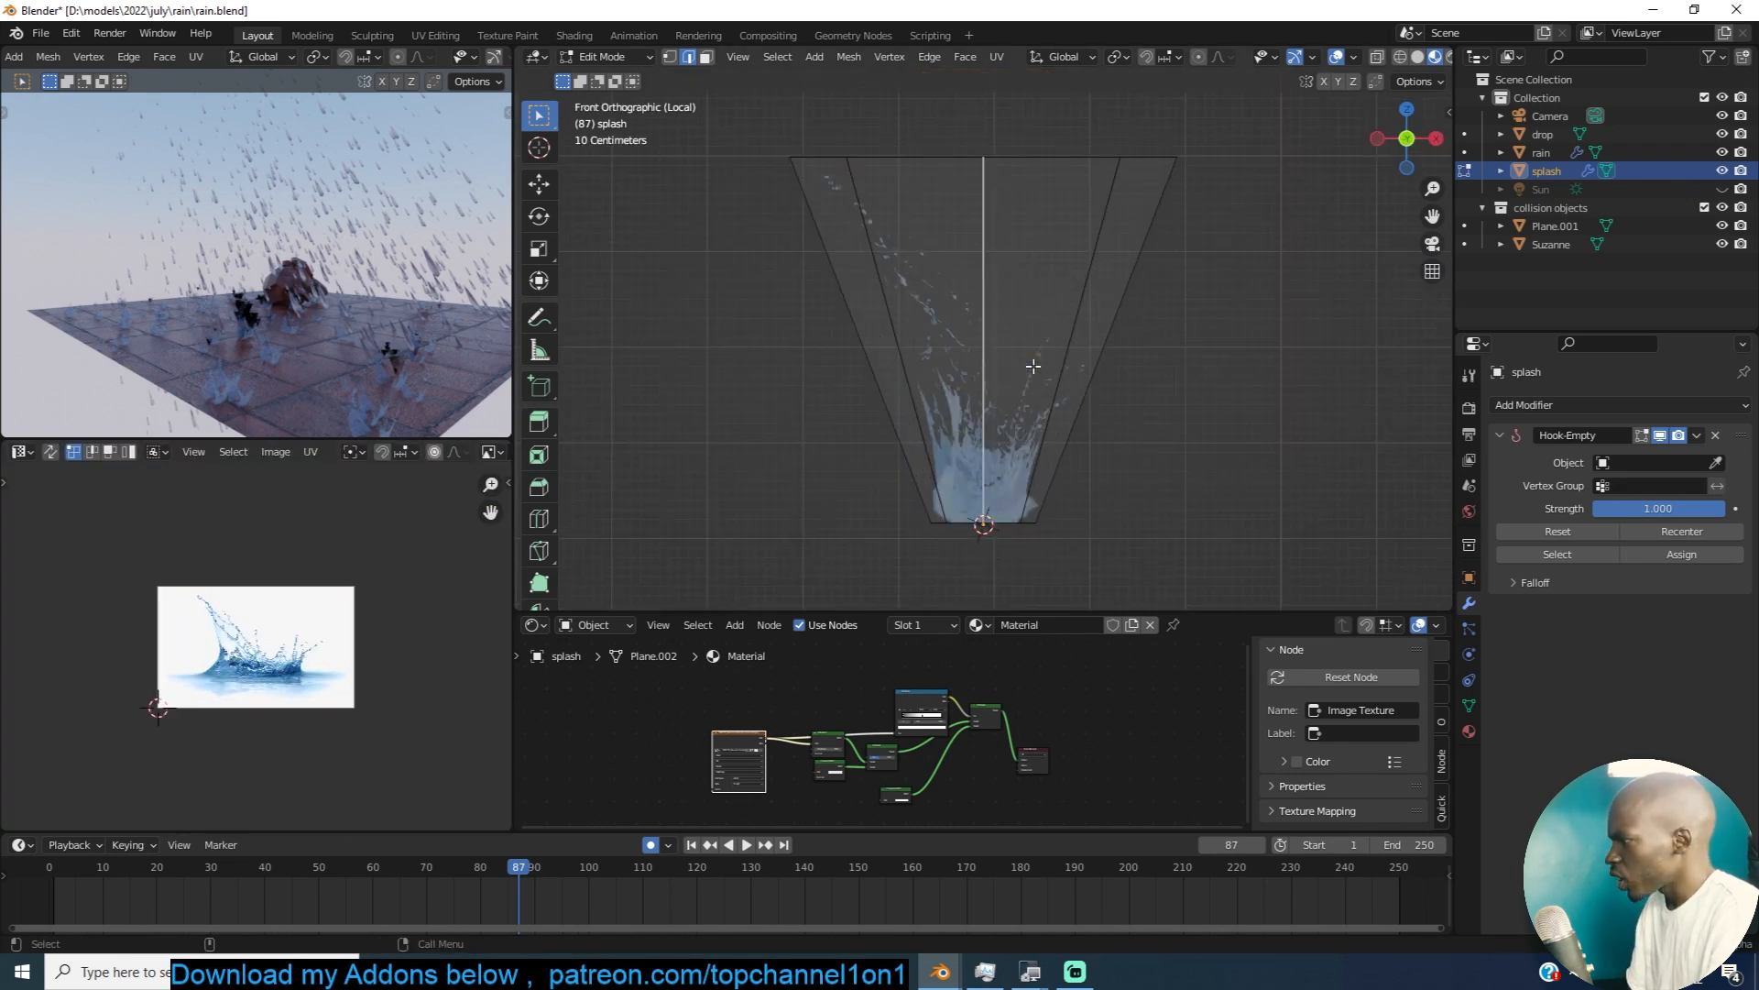
{"action": "key", "text": "ctrl+e"}
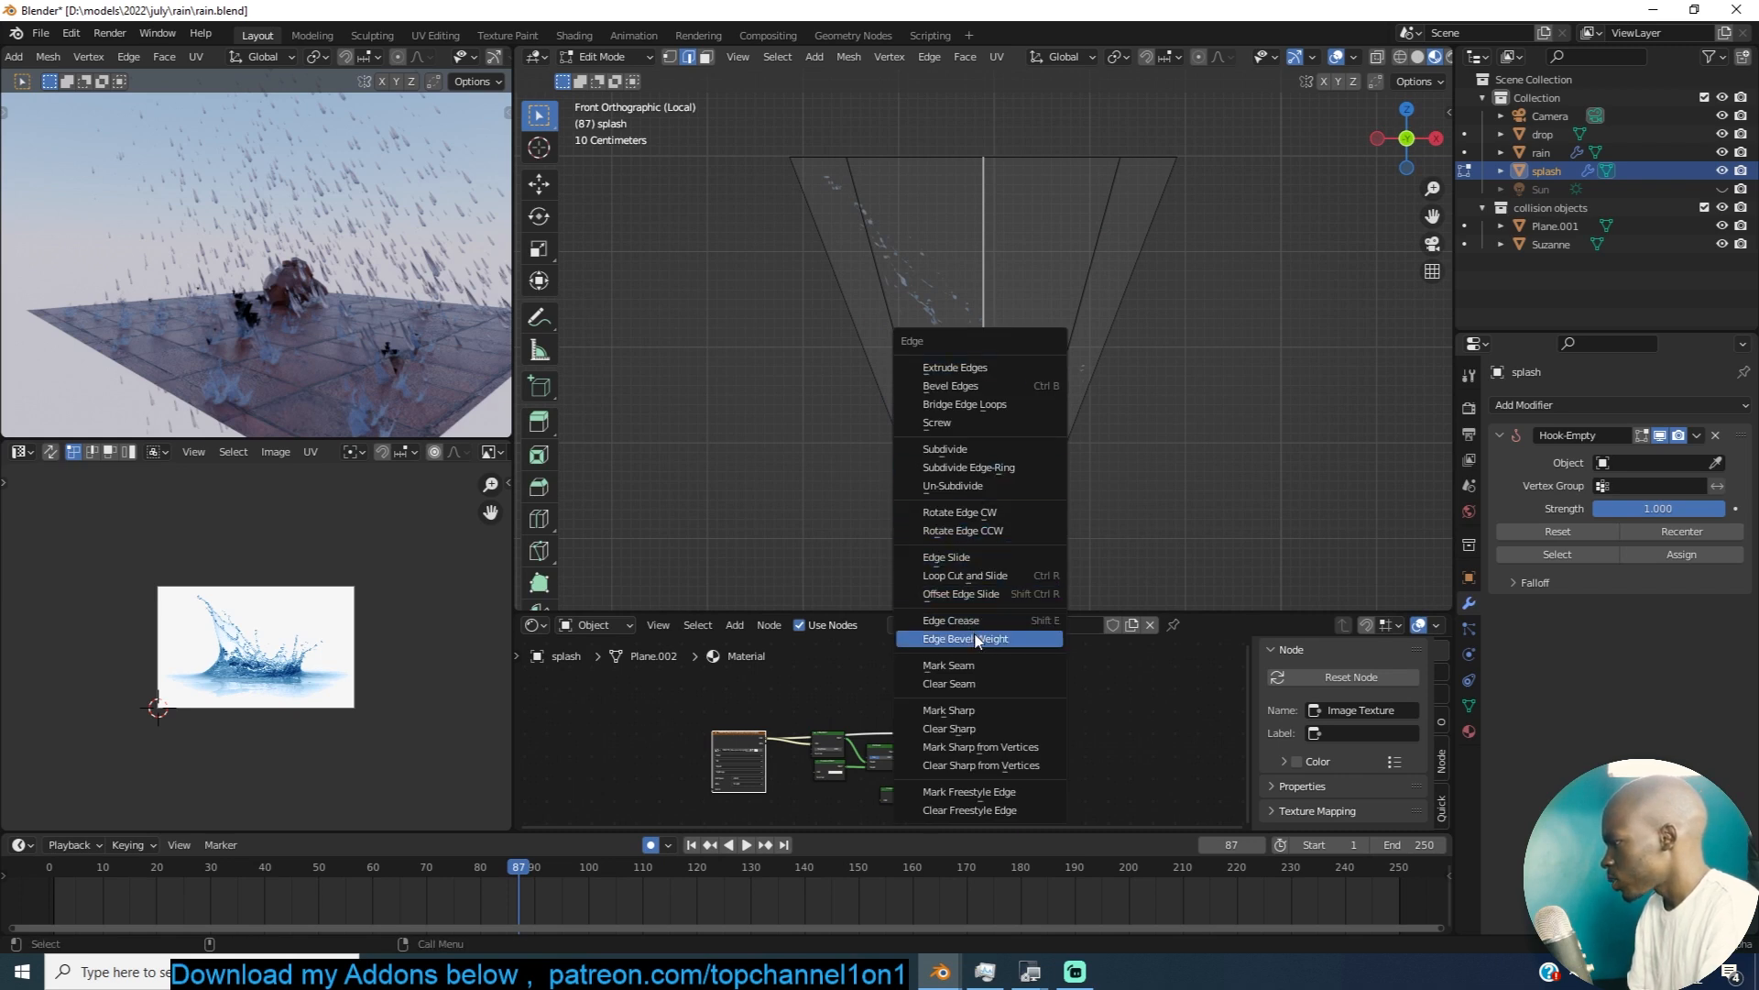
{"action": "left_click", "coordinate": [949, 665]}
Step: Unwrap the whole splash mesh, and rotate and move the resulting UV fan over the water-splash image
{"action": "key", "text": "a"}
{"action": "key", "text": "u"}
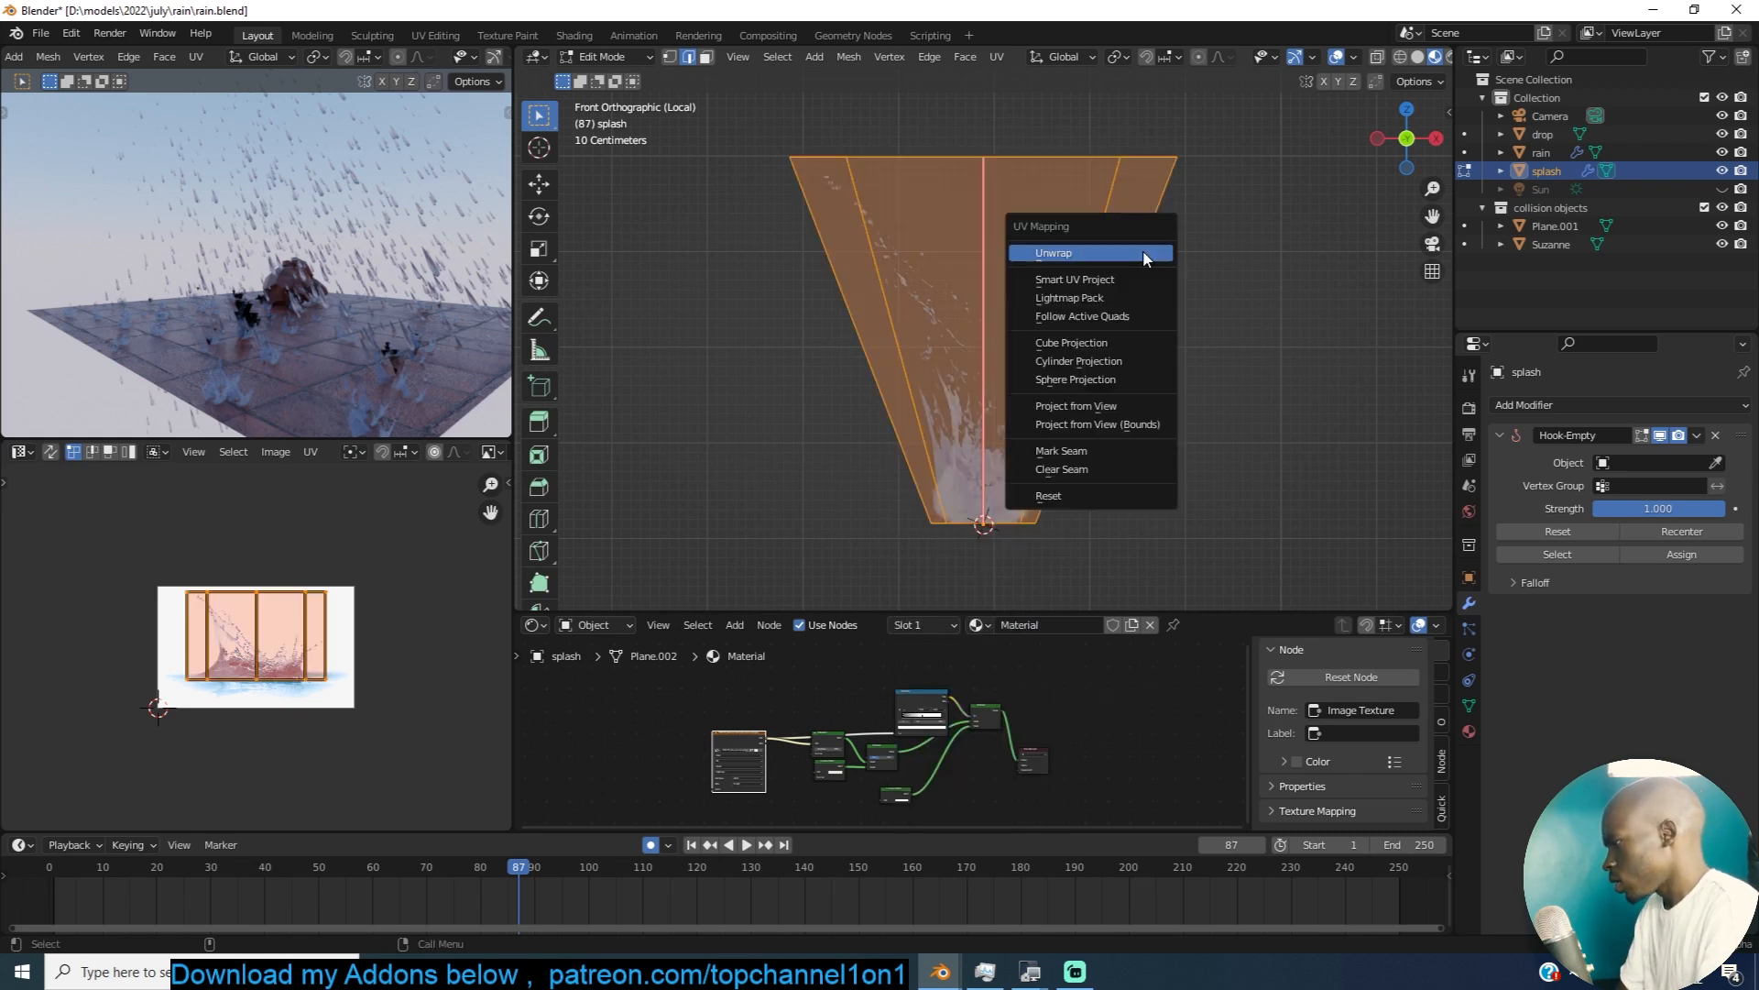
{"action": "left_click", "coordinate": [1142, 252]}
{"action": "key", "text": "r"}
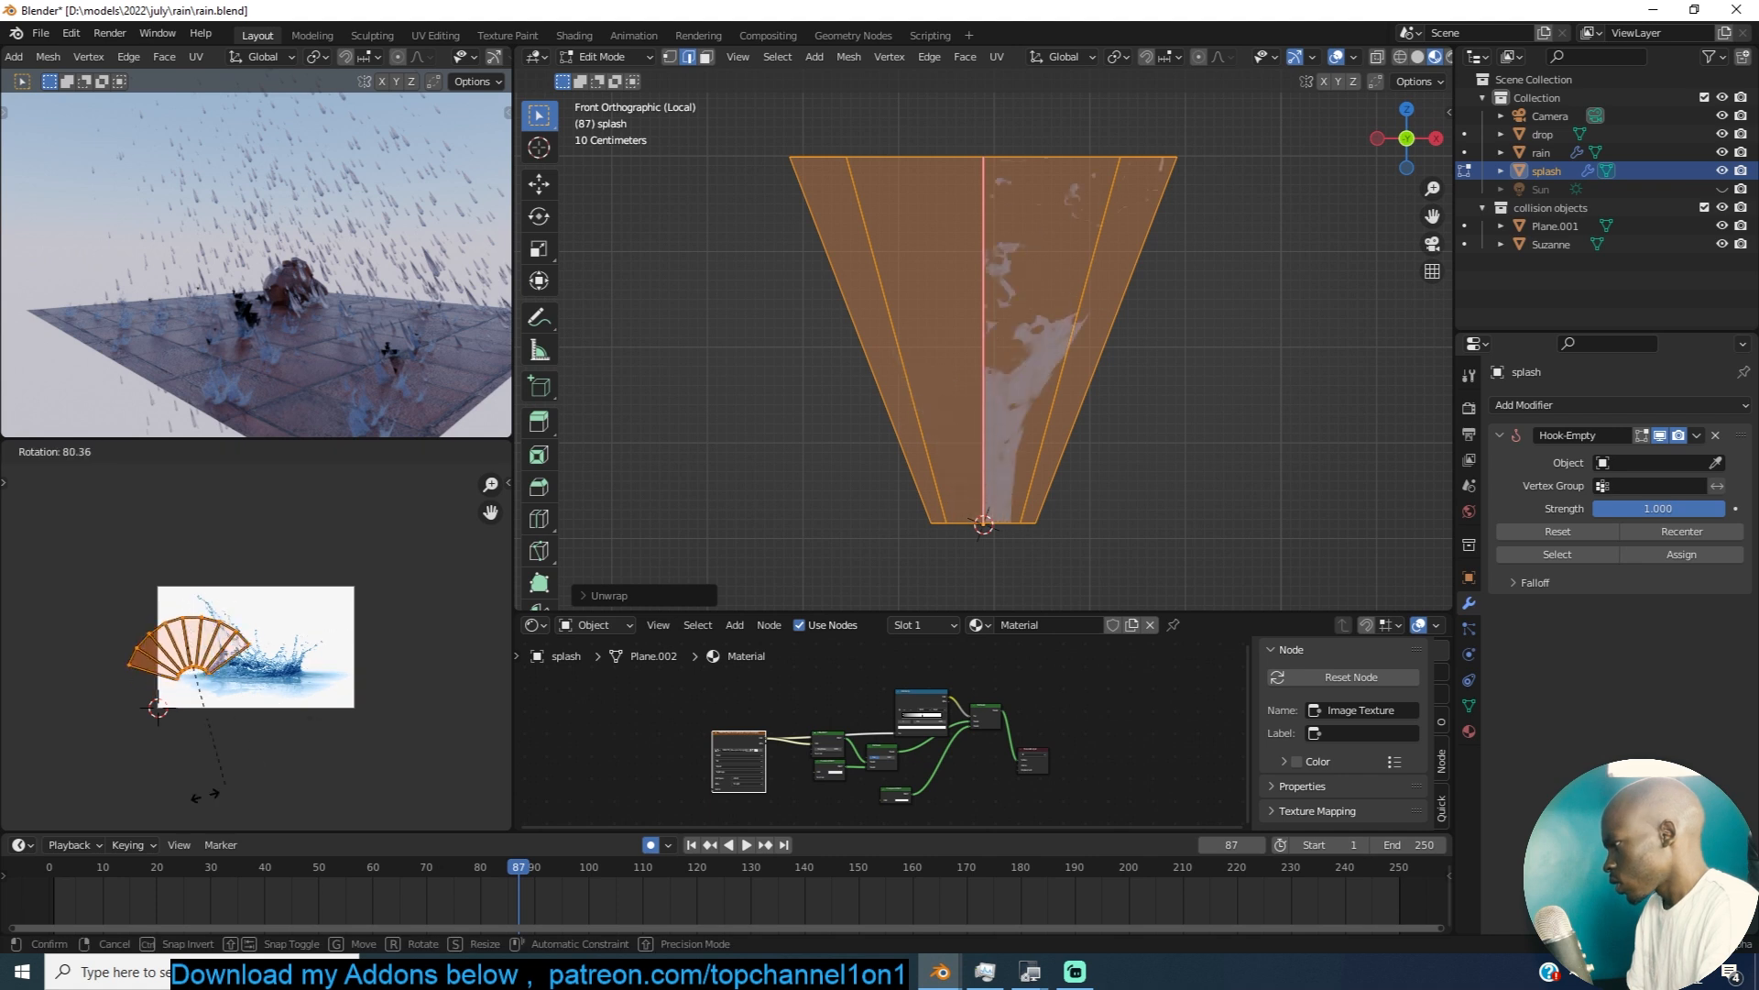
{"action": "left_click", "coordinate": [191, 797]}
{"action": "key", "text": "g"}
{"action": "left_click", "coordinate": [242, 710]}
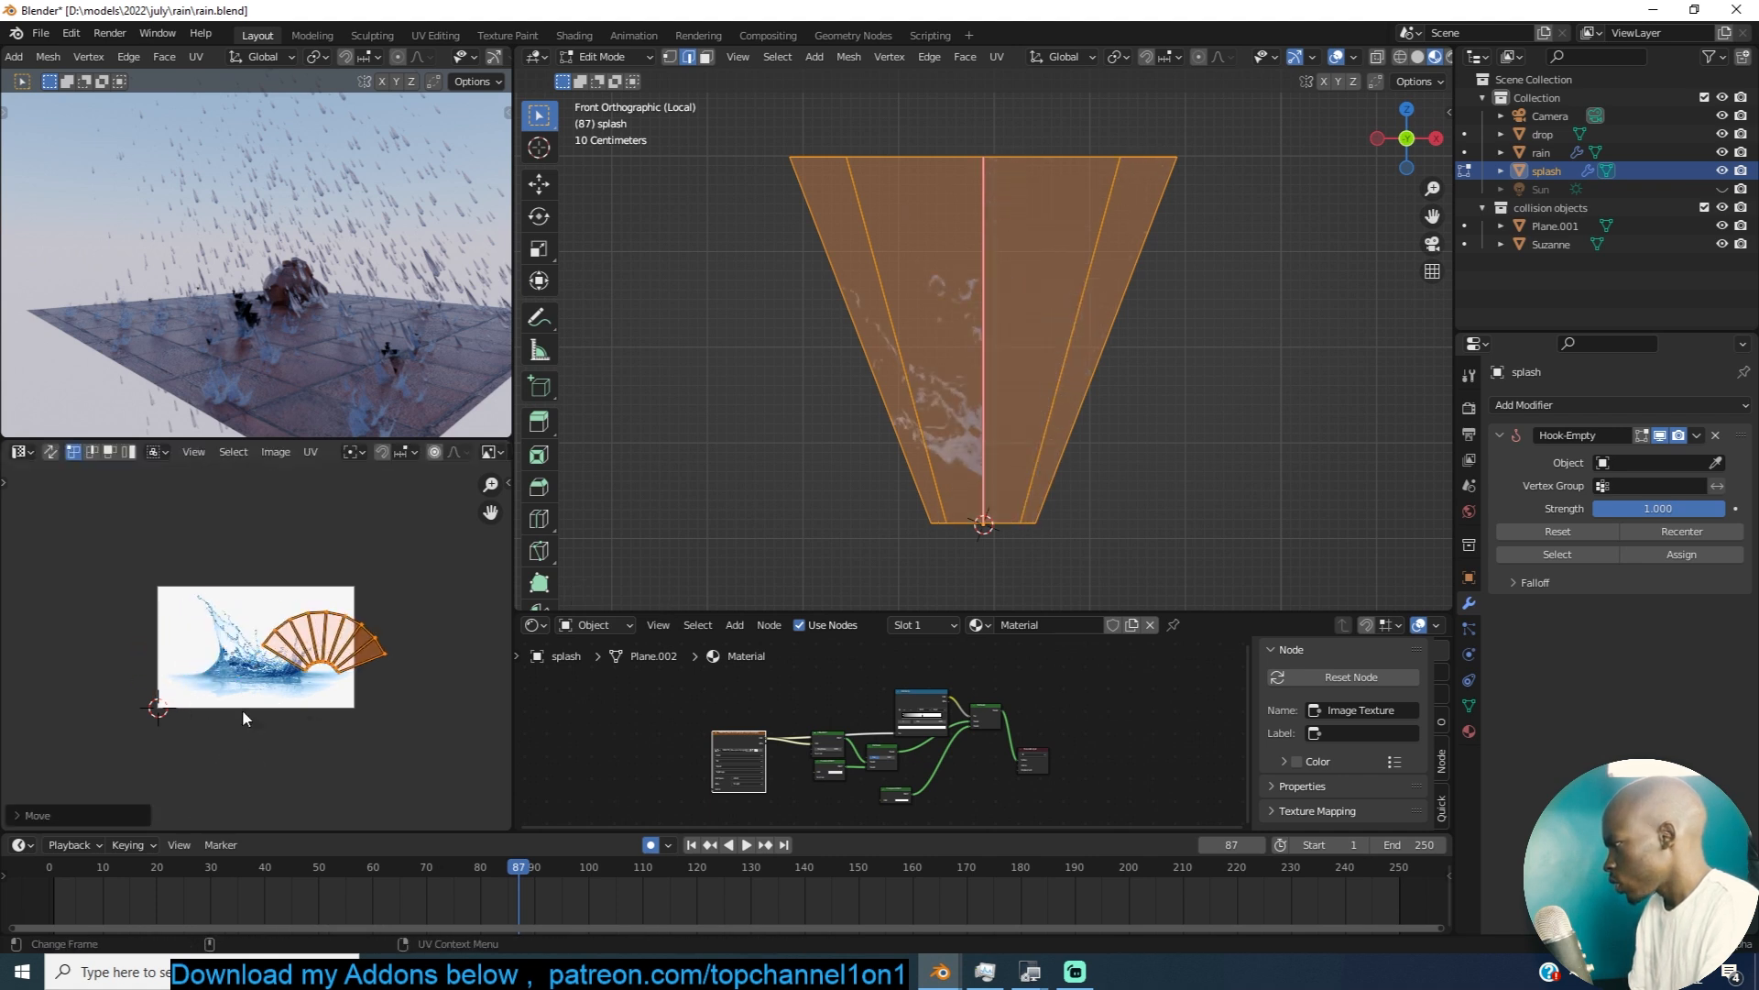
{"action": "scroll", "coordinate": [275, 697], "scroll_direction": "up", "scroll_amount": 3}
{"action": "left_click", "coordinate": [372, 698]}
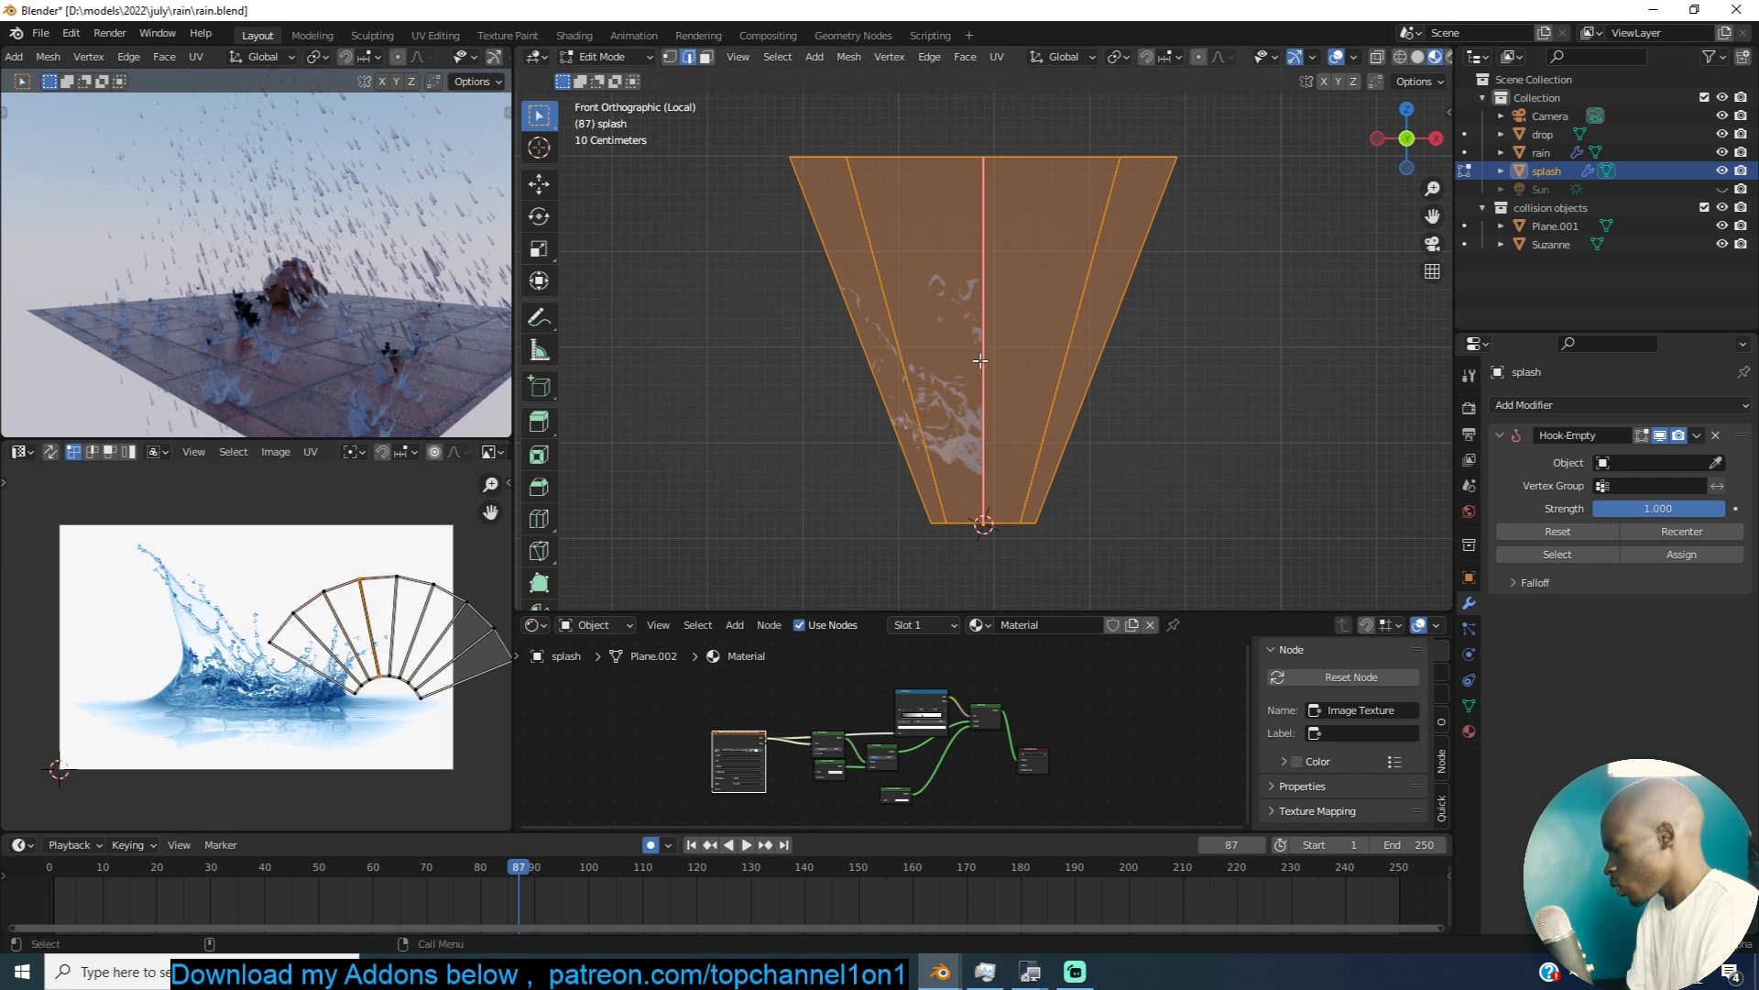
Step: Remap the splash mesh with Cylinder Projection and shrink the UV strips over the image
{"action": "key", "text": "u"}
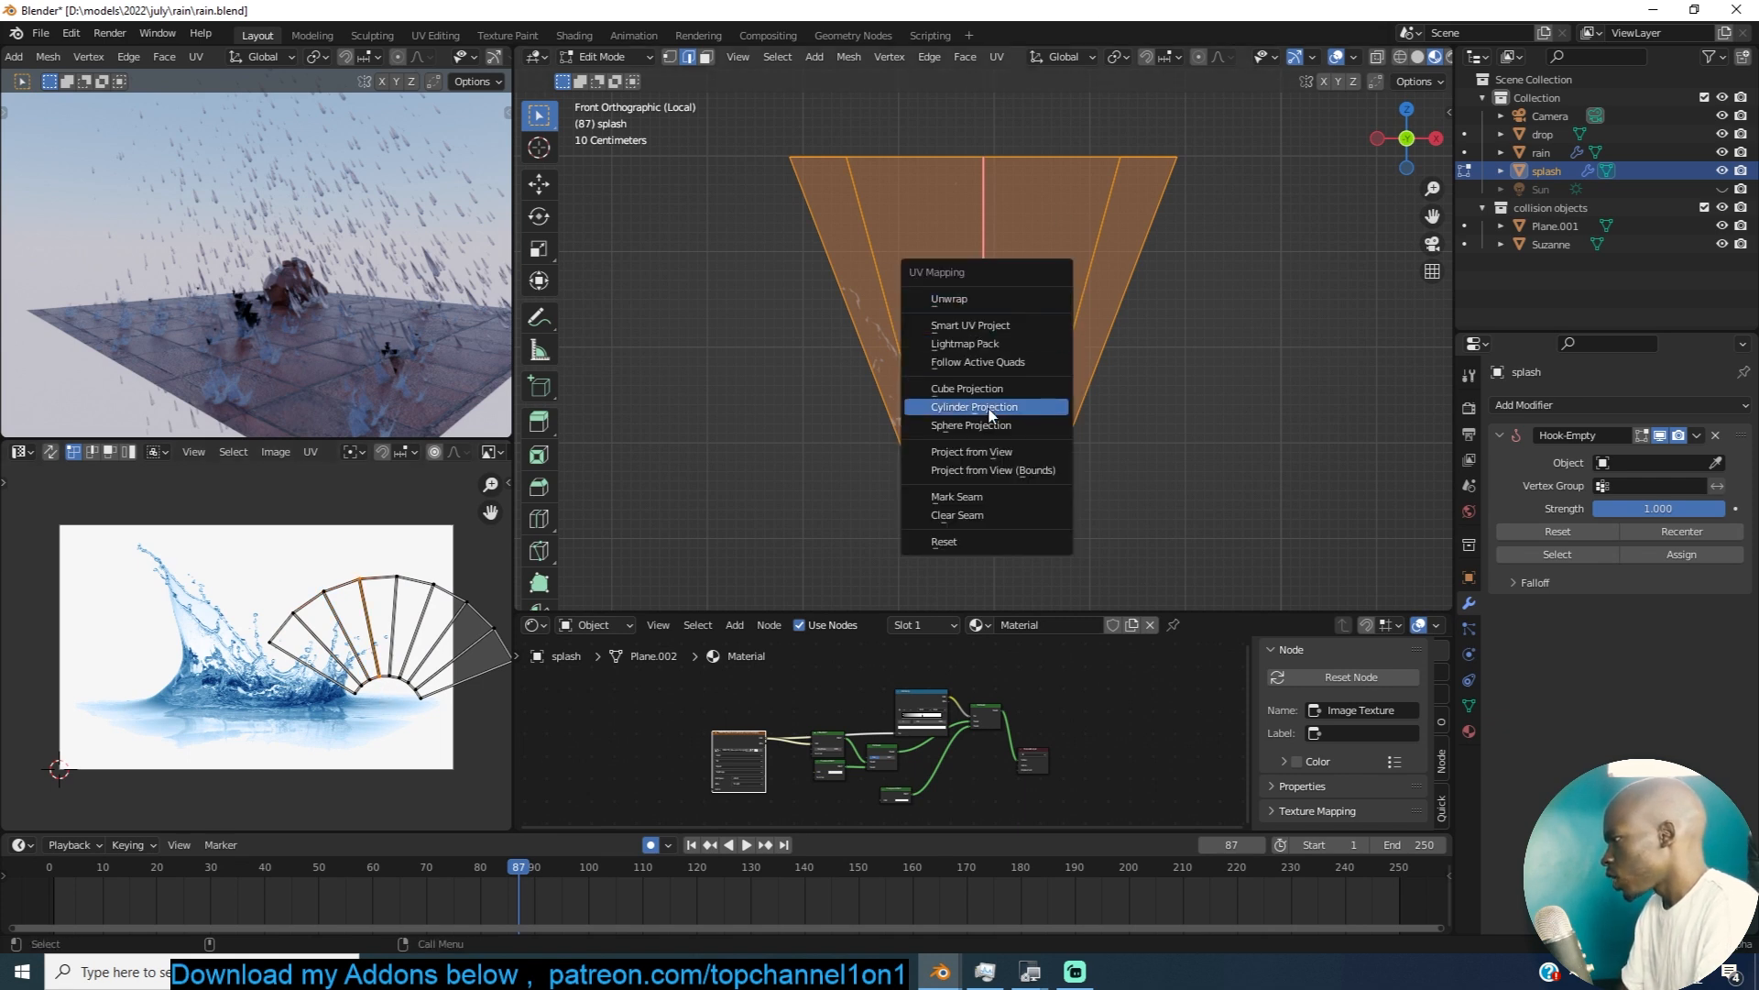
{"action": "left_click", "coordinate": [990, 409]}
{"action": "scroll", "coordinate": [408, 682], "scroll_direction": "down", "scroll_amount": 3}
{"action": "key", "text": "s"}
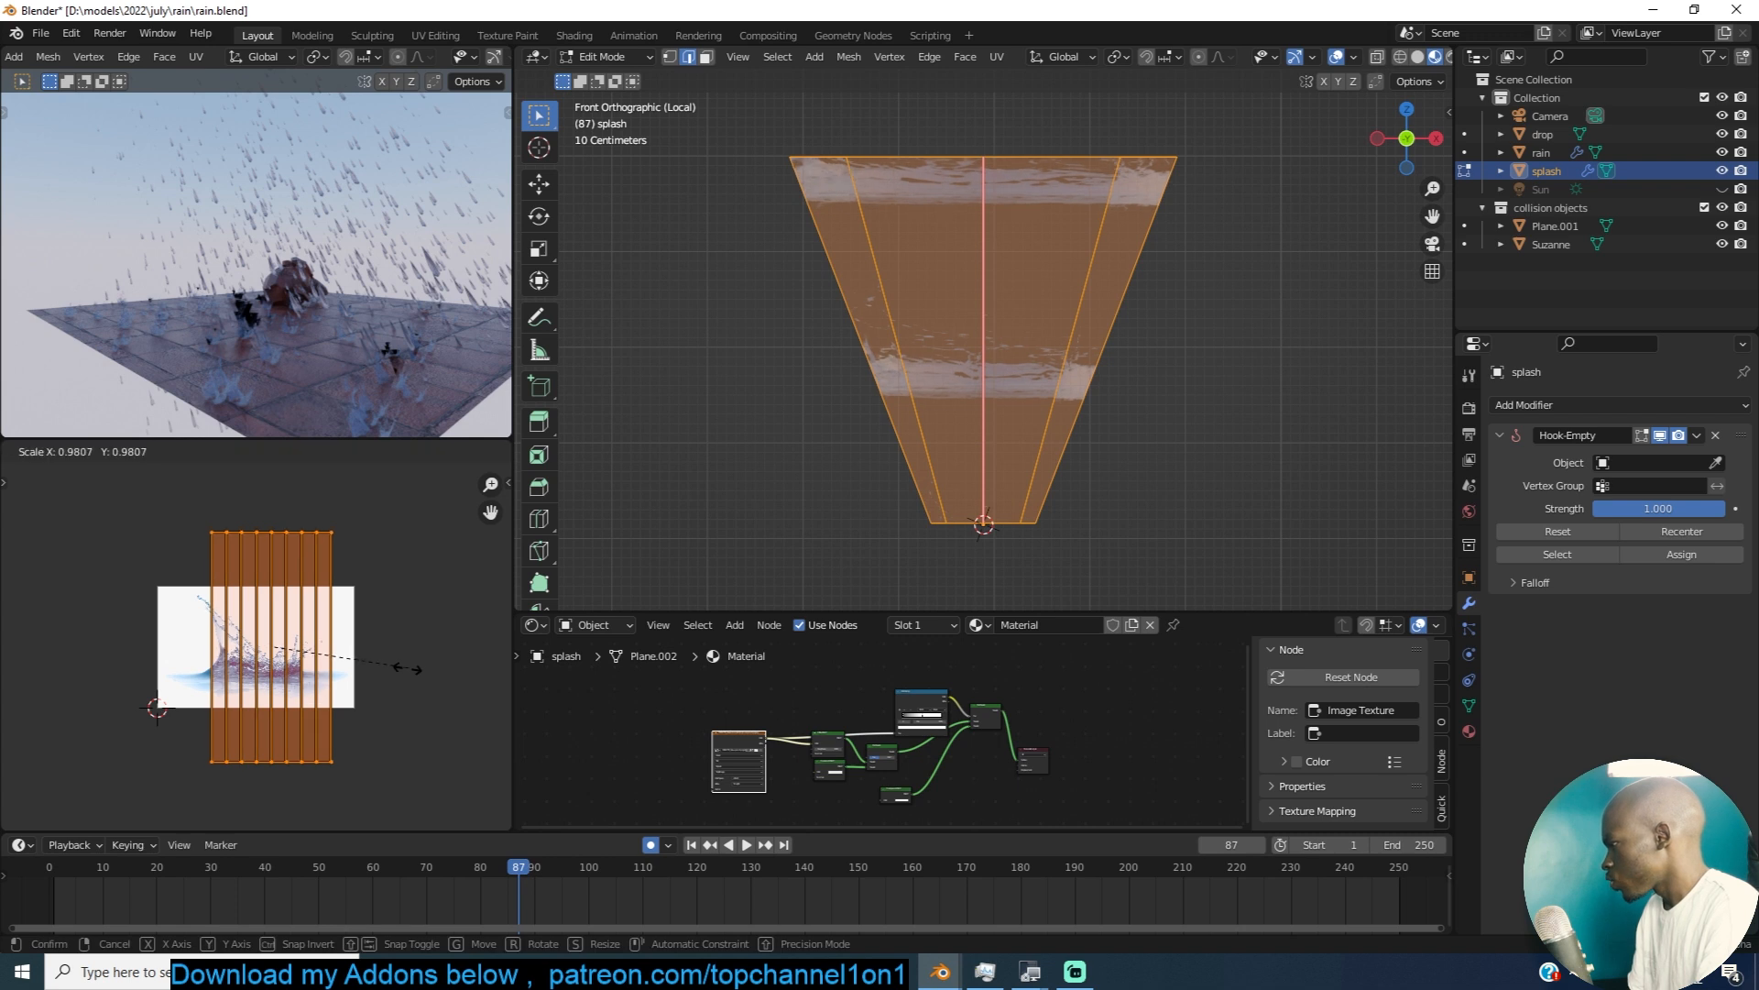
{"action": "left_click", "coordinate": [341, 662]}
{"action": "scroll", "coordinate": [341, 662], "scroll_direction": "up", "scroll_amount": 1}
Step: Compress the splash UVs along Y and stretch them to about twice their width along X
{"action": "key", "text": "s"}
{"action": "key", "text": "y"}
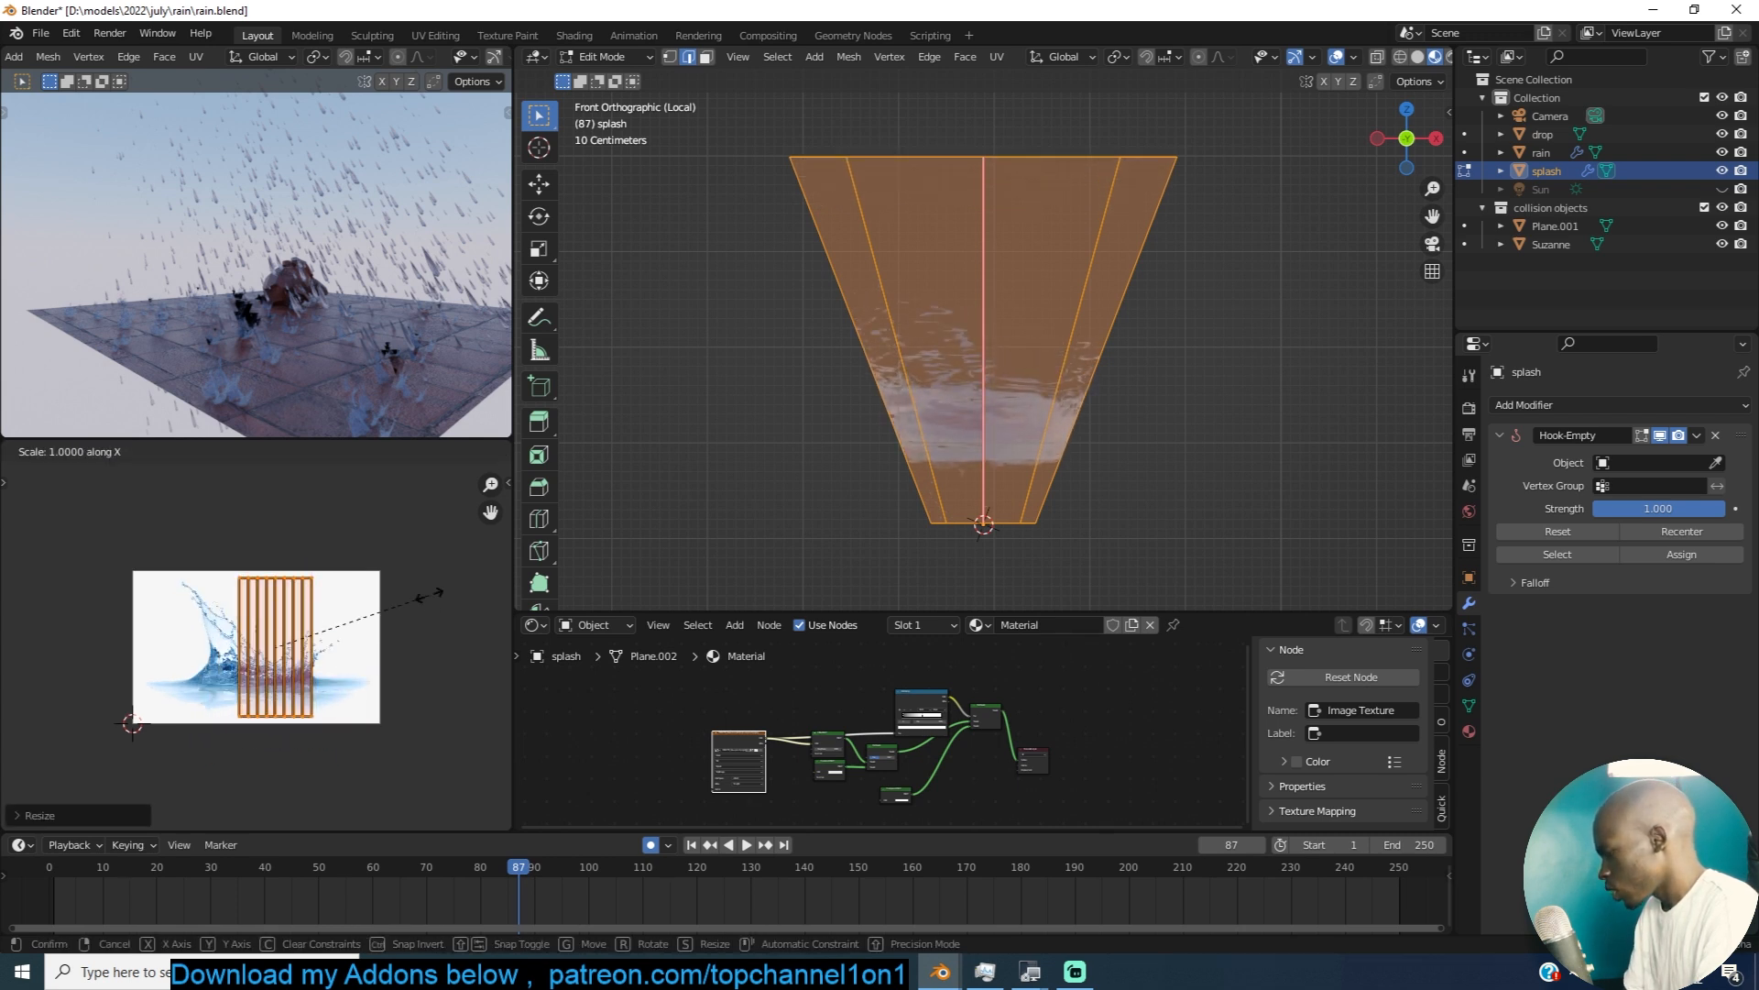
{"action": "left_click", "coordinate": [376, 627]}
{"action": "key", "text": "s"}
{"action": "key", "text": "x"}
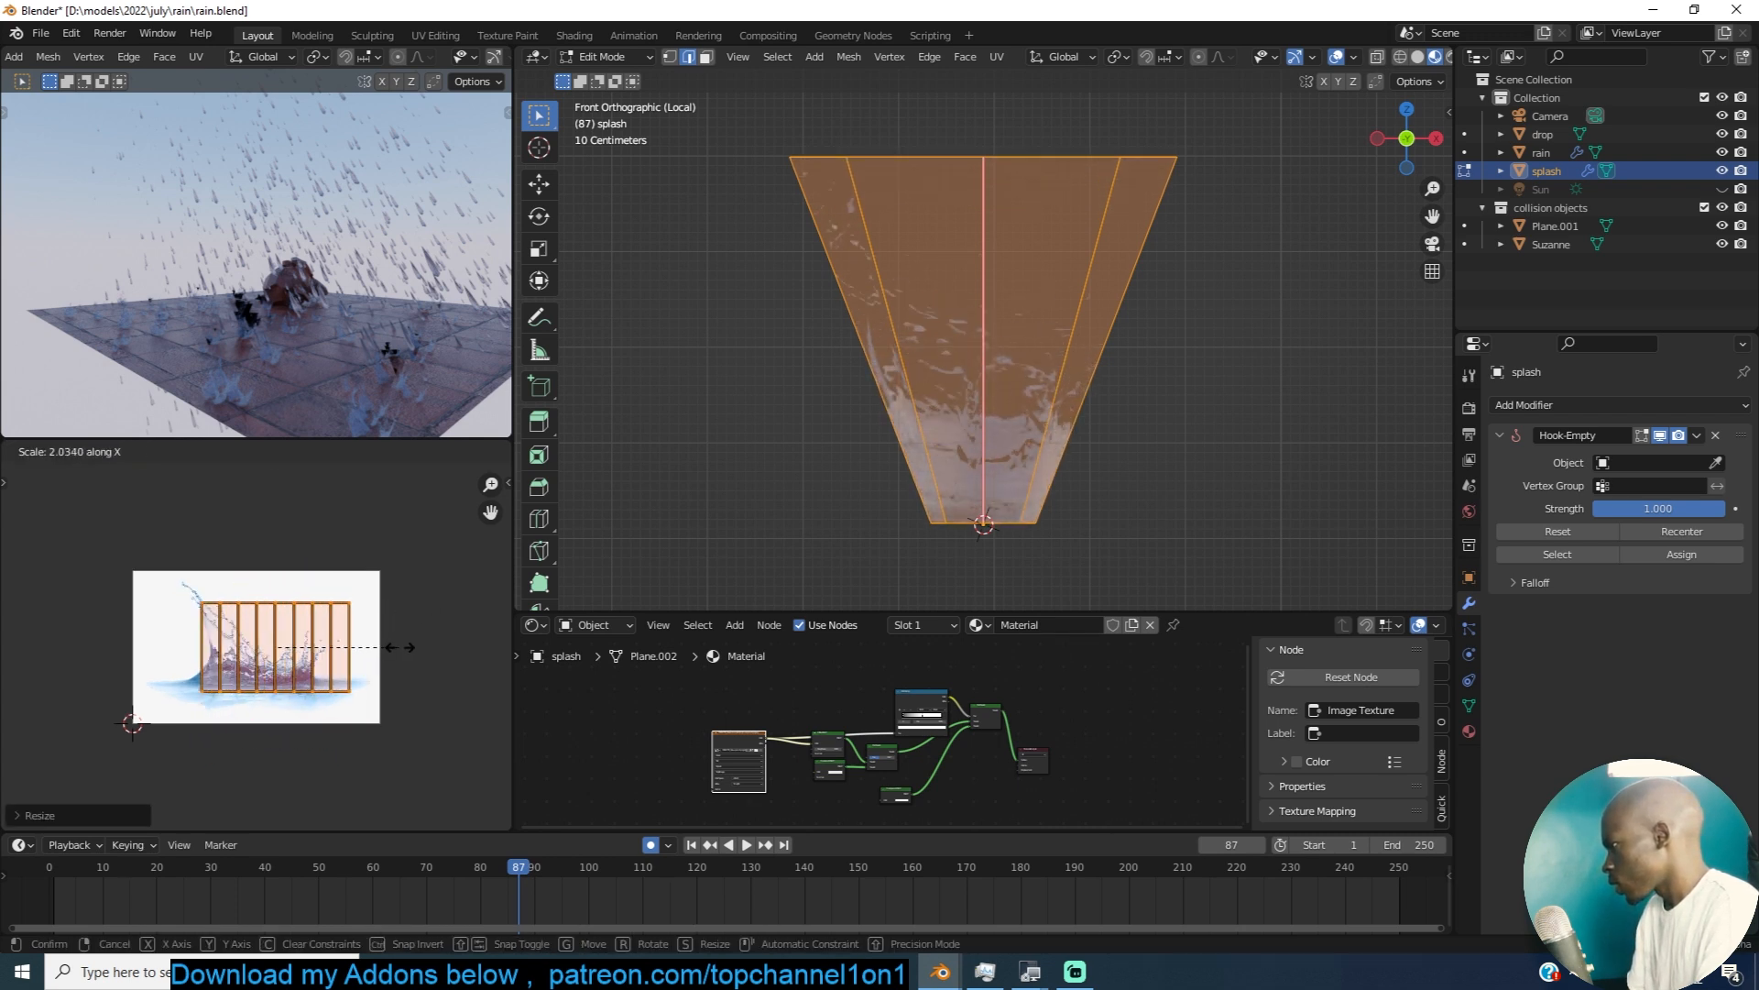
{"action": "left_click", "coordinate": [408, 646]}
Step: Move and enlarge the splash UVs so the strips cover the whole water splash in the image
{"action": "key", "text": "g"}
{"action": "left_click", "coordinate": [391, 625]}
{"action": "key", "text": "s"}
{"action": "left_click", "coordinate": [432, 643]}
{"action": "key", "text": "g"}
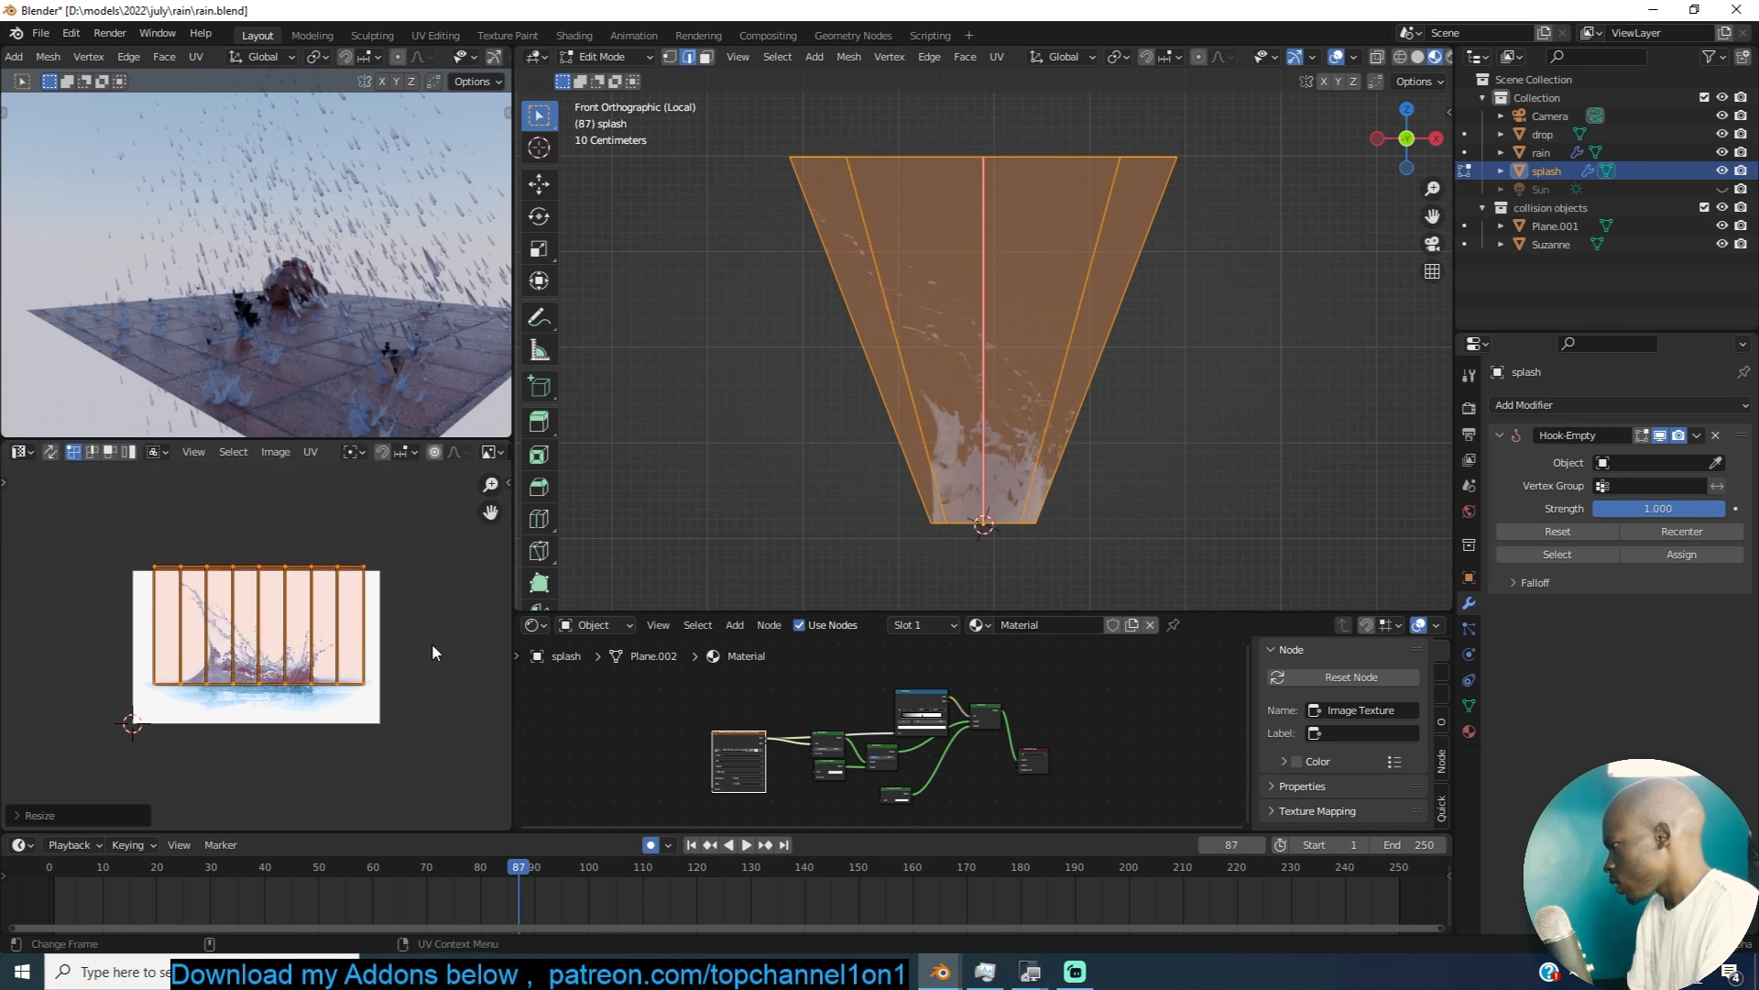
{"action": "left_click", "coordinate": [409, 656]}
{"action": "key", "text": "r"}
{"action": "left_click", "coordinate": [422, 655]}
Step: Check the mapped splash texture around the cone in Object Mode and copy the splash object into the first Blender window's scene
{"action": "key", "text": "Tab"}
{"action": "middle_click_drag", "start_coordinate": [882, 417], "coordinate": [1061, 448]}
{"action": "key", "text": "Tab"}
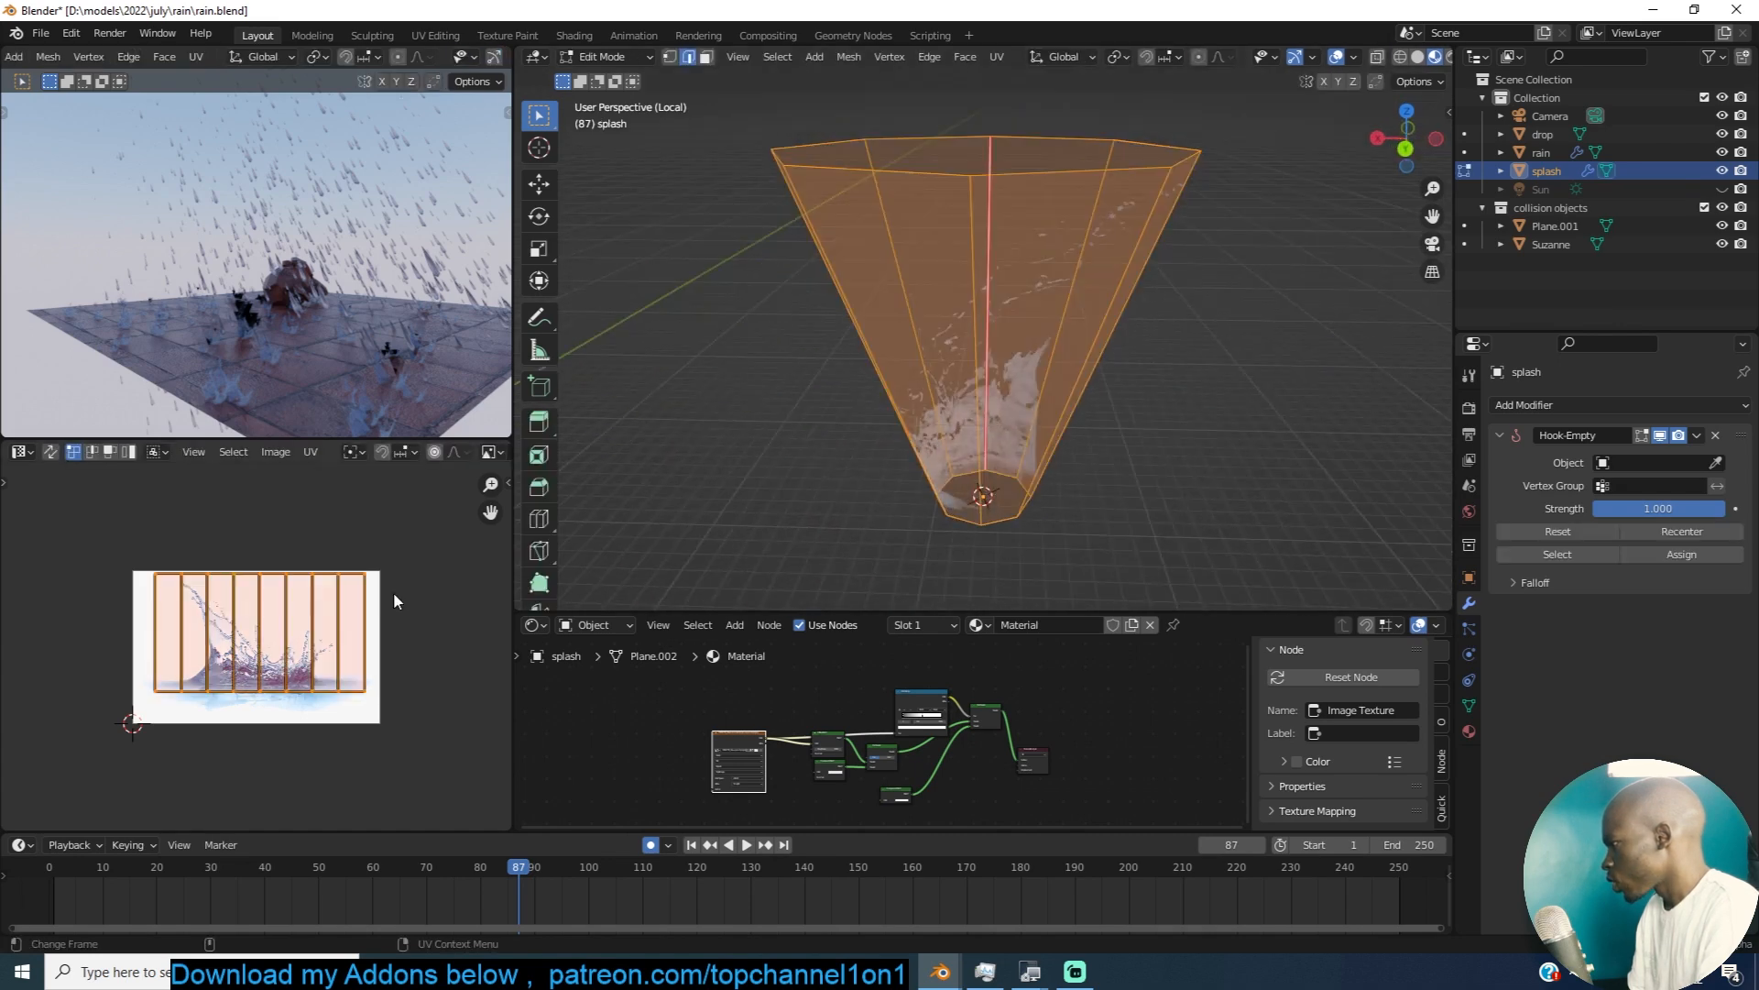
{"action": "key", "text": "Tab"}
{"action": "middle_click_drag", "start_coordinate": [660, 348], "coordinate": [769, 365]}
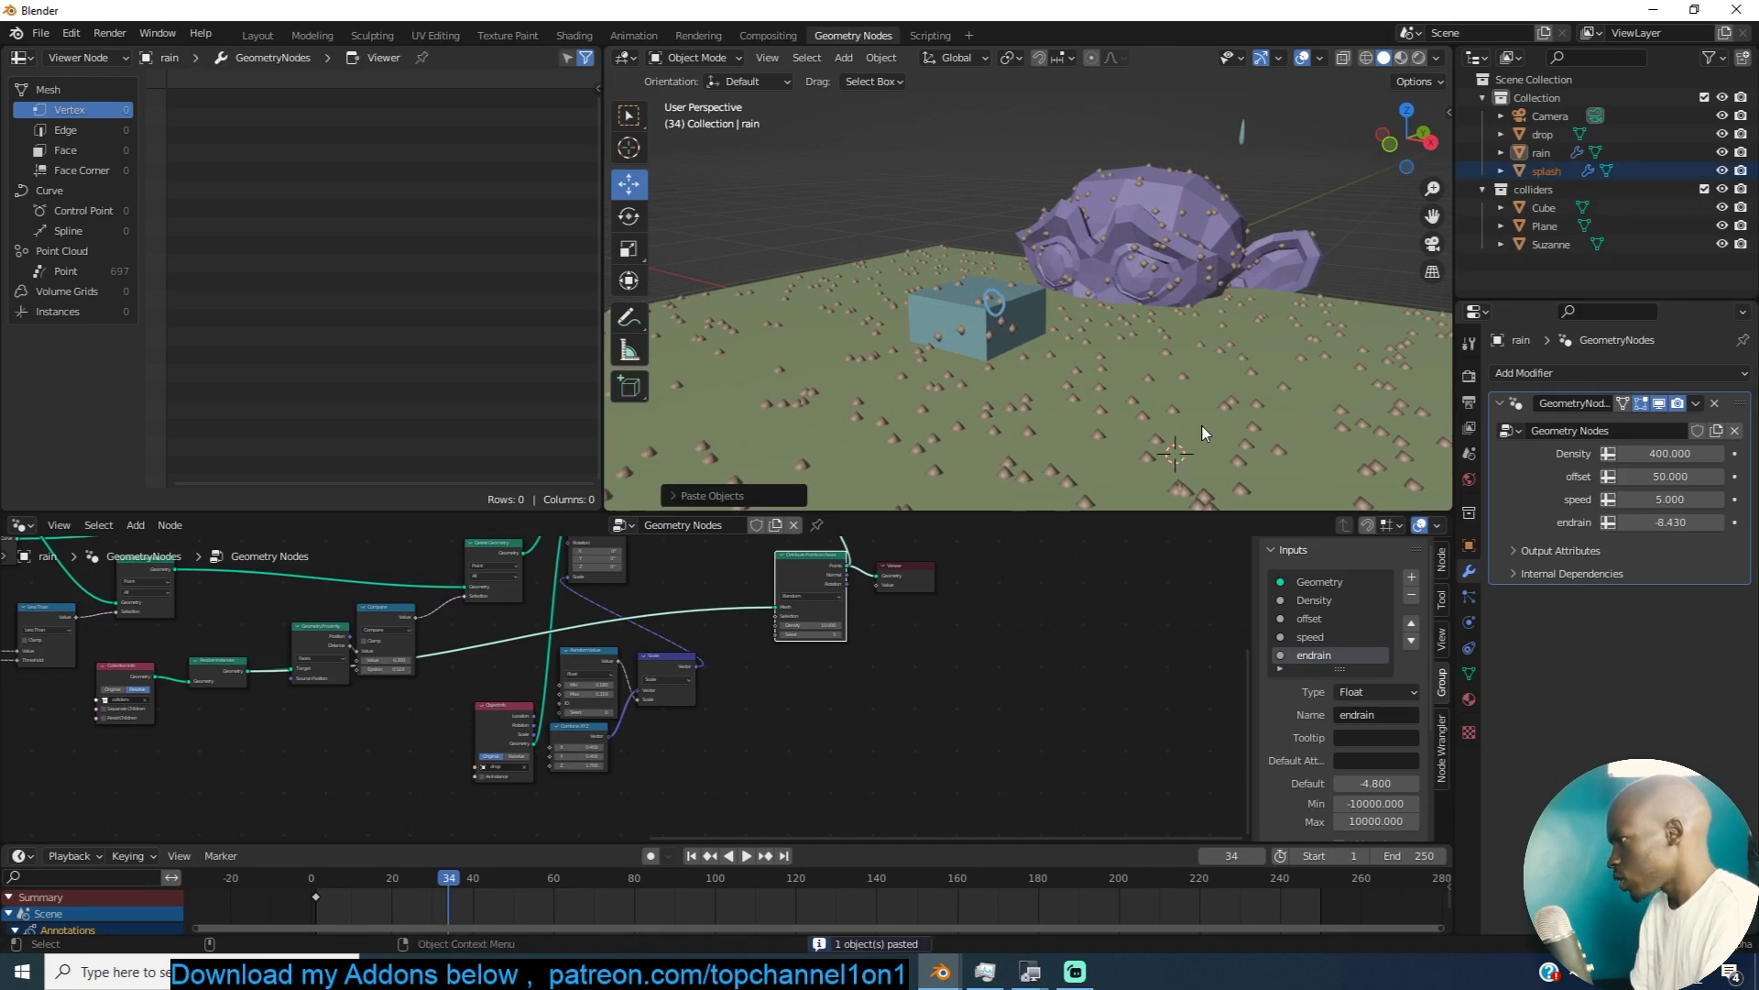
Step: Snap the pasted splash cone to the 3D cursor on the green plane
{"action": "scroll", "coordinate": [1201, 429], "scroll_direction": "down", "scroll_amount": 5}
{"action": "left_click", "coordinate": [760, 181]}
{"action": "key", "text": "shift+s"}
{"action": "left_click", "coordinate": [1041, 229]}
{"action": "scroll", "coordinate": [1019, 289], "scroll_direction": "up", "scroll_amount": 3}
Step: Show the rain object's nodes and add an Object Info node for the splash object below the Distribute Points on Faces node
{"action": "left_click", "coordinate": [910, 383]}
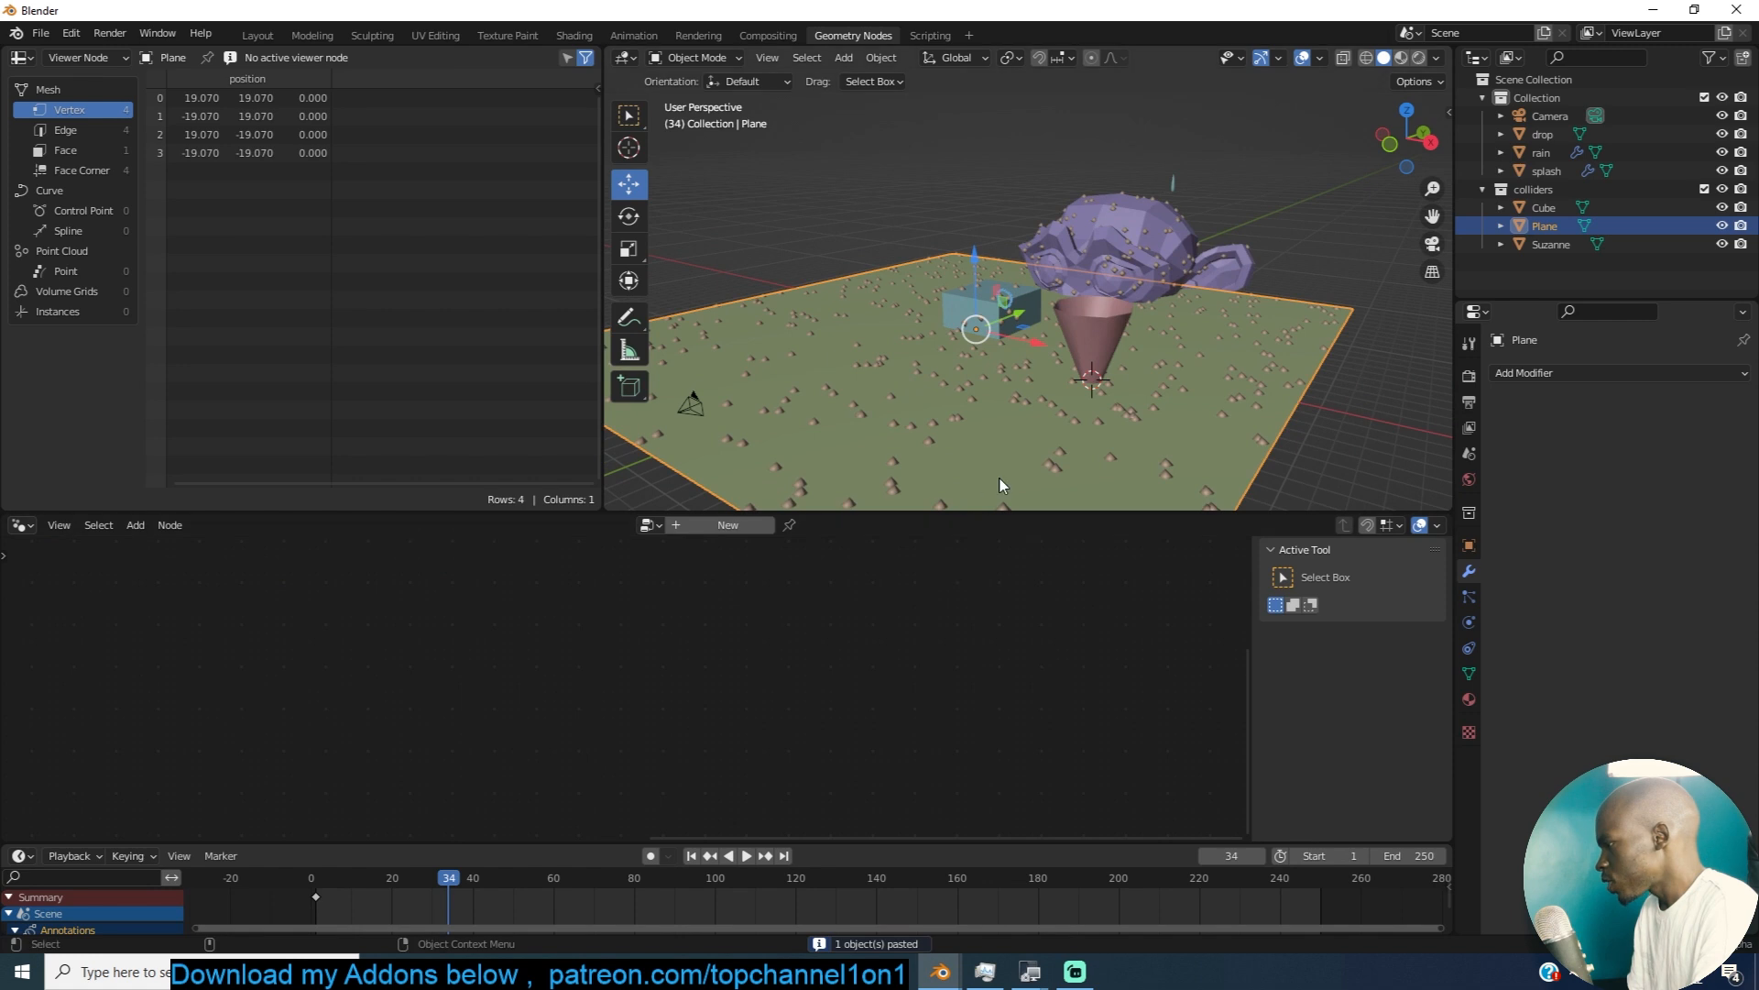
{"action": "left_click", "coordinate": [1199, 274]}
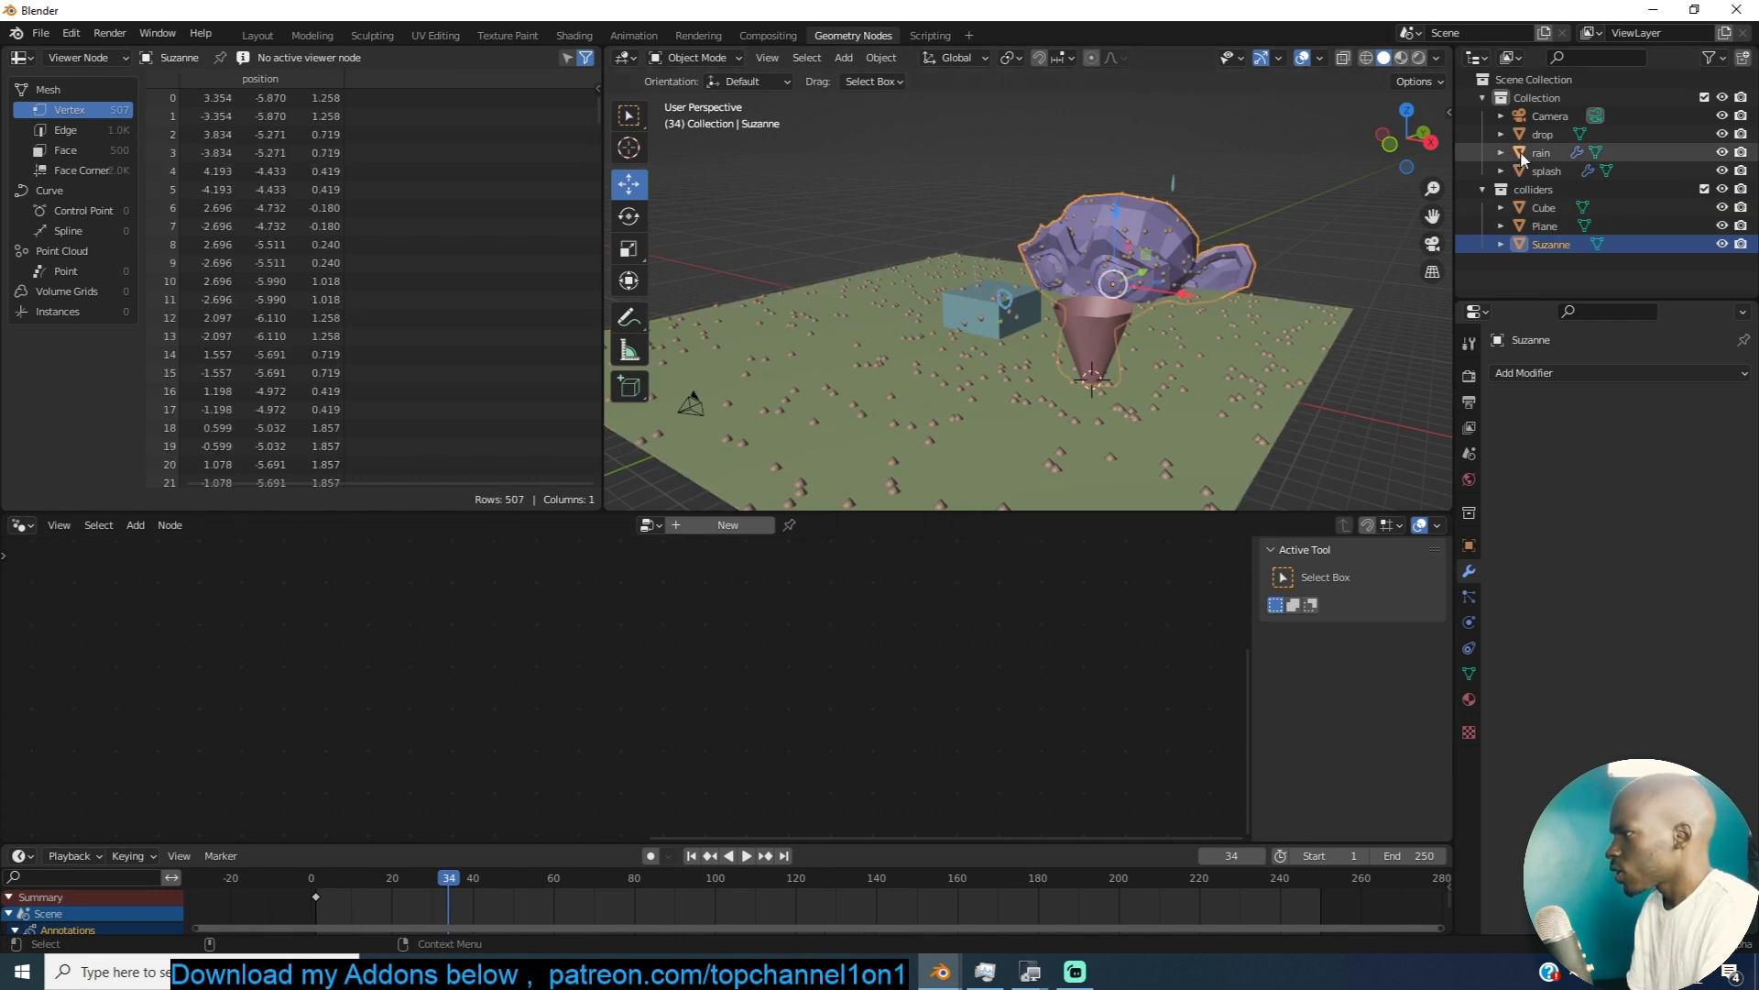
{"action": "left_click", "coordinate": [1549, 156]}
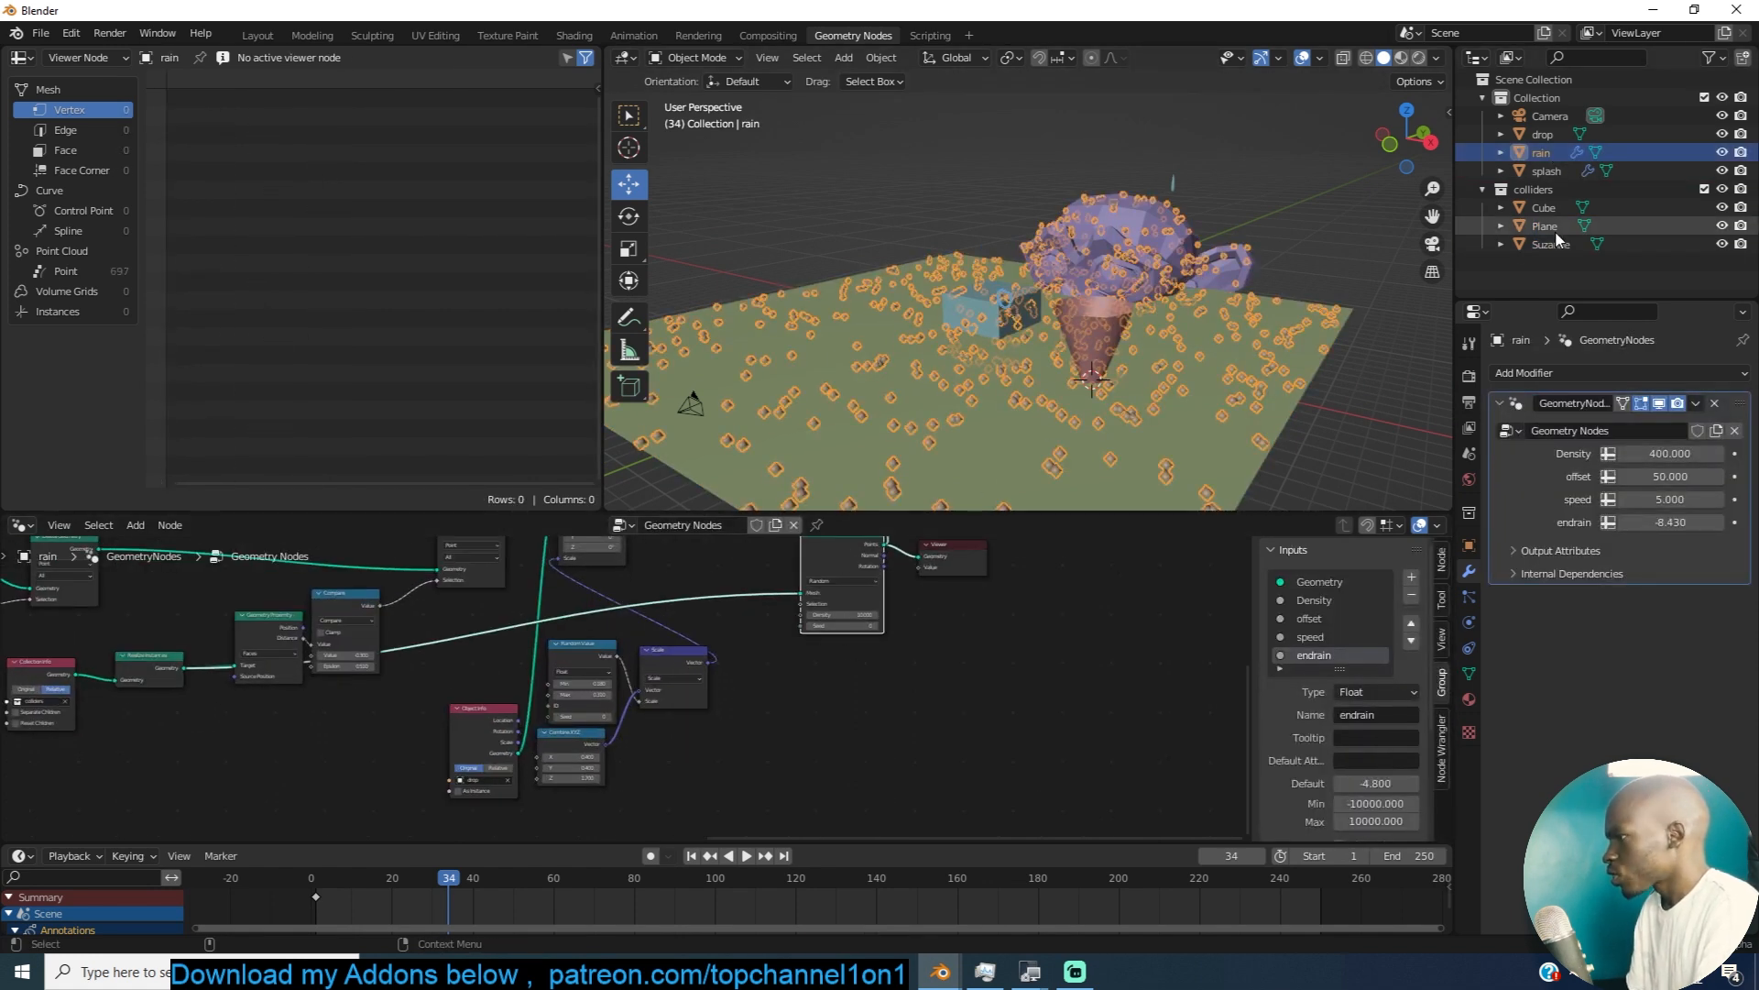
{"action": "left_click", "coordinate": [1553, 173]}
{"action": "left_click_drag", "start_coordinate": [1553, 172], "coordinate": [972, 630]}
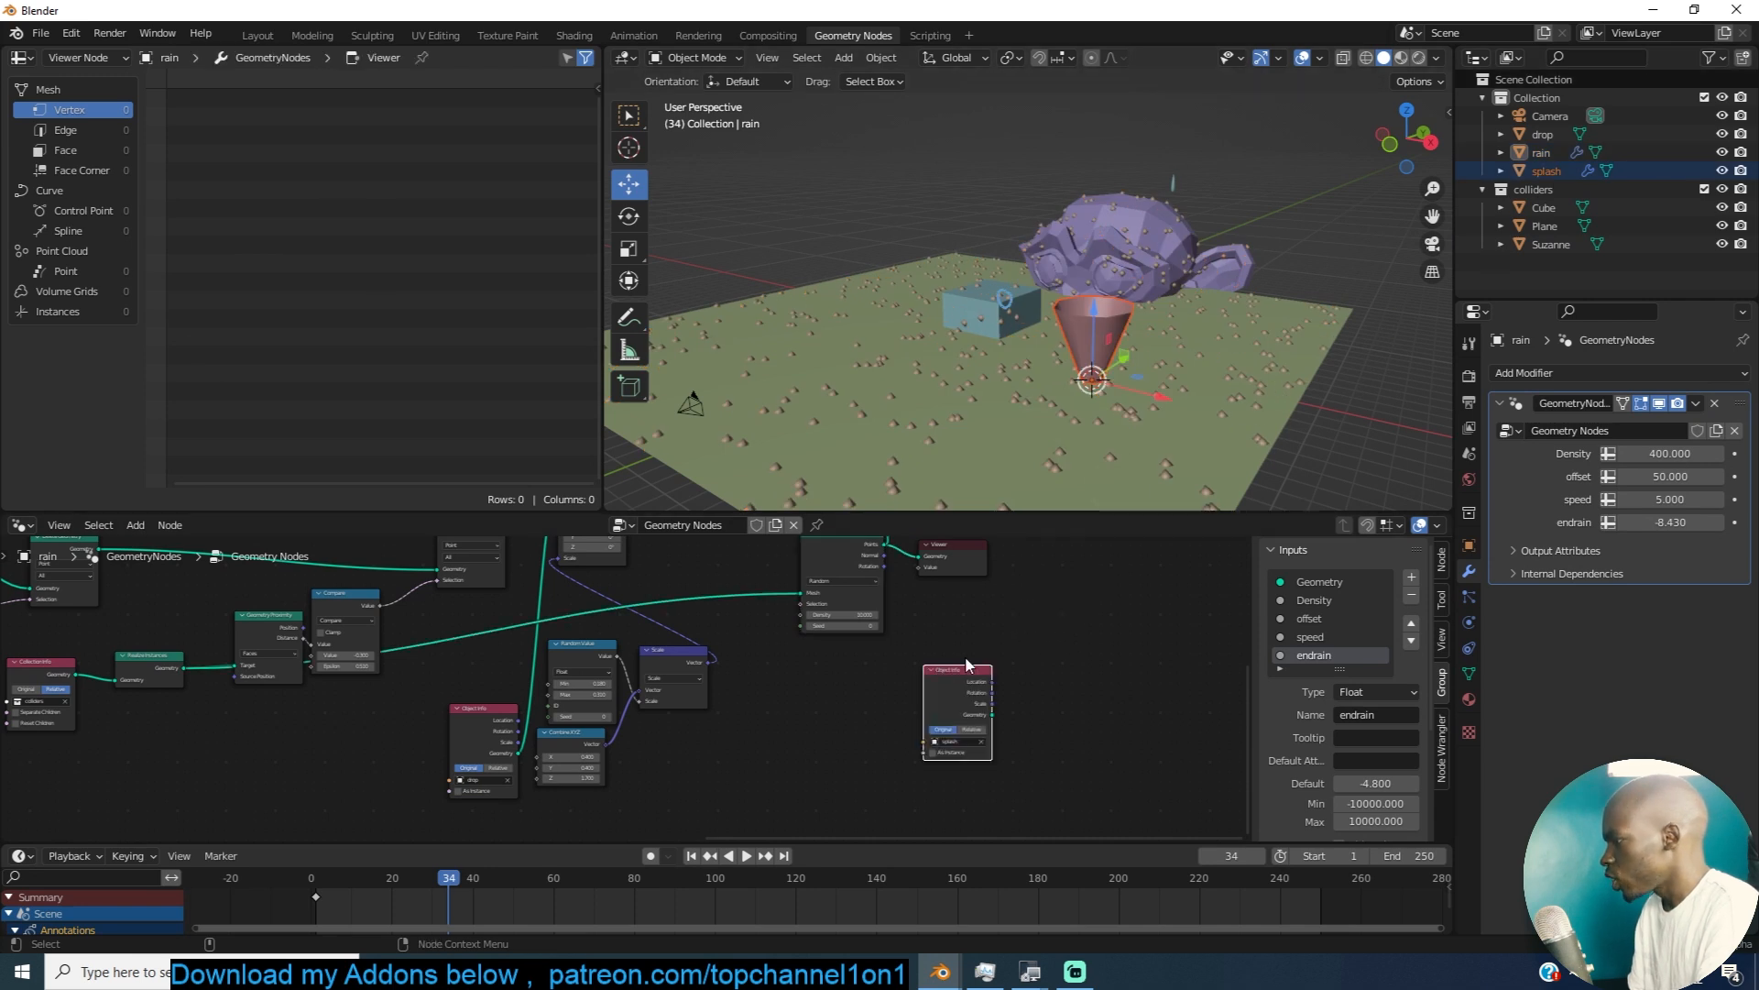
Step: Duplicate the Instance on Points node and insert the copy after the Distribute Points on Faces node that scatters points over the colliders
{"action": "middle_click_drag", "start_coordinate": [971, 630], "coordinate": [872, 679]}
{"action": "middle_click_drag", "start_coordinate": [847, 618], "coordinate": [763, 680]}
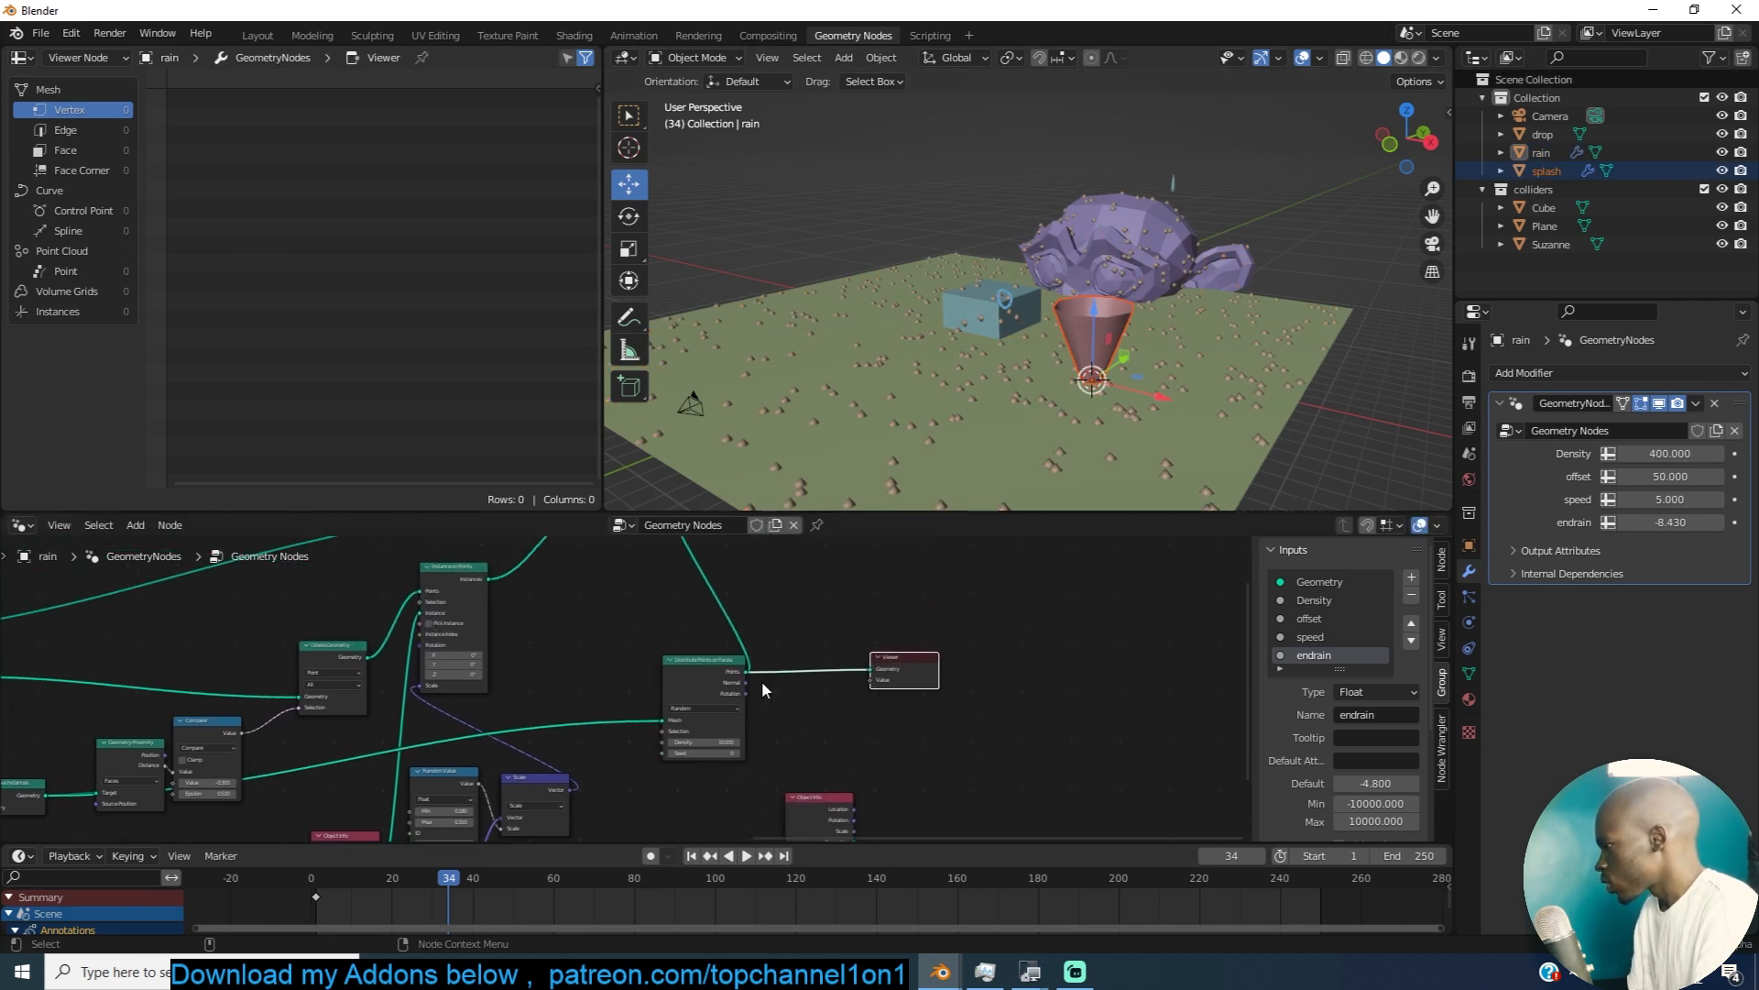
{"action": "scroll", "coordinate": [762, 680], "scroll_direction": "down", "scroll_amount": 3}
{"action": "left_click_drag", "start_coordinate": [690, 592], "coordinate": [898, 592]}
{"action": "key", "text": "ctrl+z"}
{"action": "left_click_drag", "start_coordinate": [683, 587], "coordinate": [1036, 632]}
{"action": "scroll", "coordinate": [986, 682], "scroll_direction": "up", "scroll_amount": 2}
{"action": "left_click_drag", "start_coordinate": [829, 662], "coordinate": [894, 574]}
{"action": "left_click", "coordinate": [521, 610]}
{"action": "key", "text": "shift+d"}
{"action": "left_click", "coordinate": [962, 645]}
Step: Connect the splash Object Info node's Geometry output to the Instance input of the new Instance on Points node
{"action": "scroll", "coordinate": [946, 698], "scroll_direction": "up", "scroll_amount": 1}
{"action": "middle_click_drag", "start_coordinate": [946, 698], "coordinate": [975, 644]}
{"action": "scroll", "coordinate": [960, 679], "scroll_direction": "up", "scroll_amount": 1}
{"action": "left_click_drag", "start_coordinate": [905, 780], "coordinate": [1031, 693]}
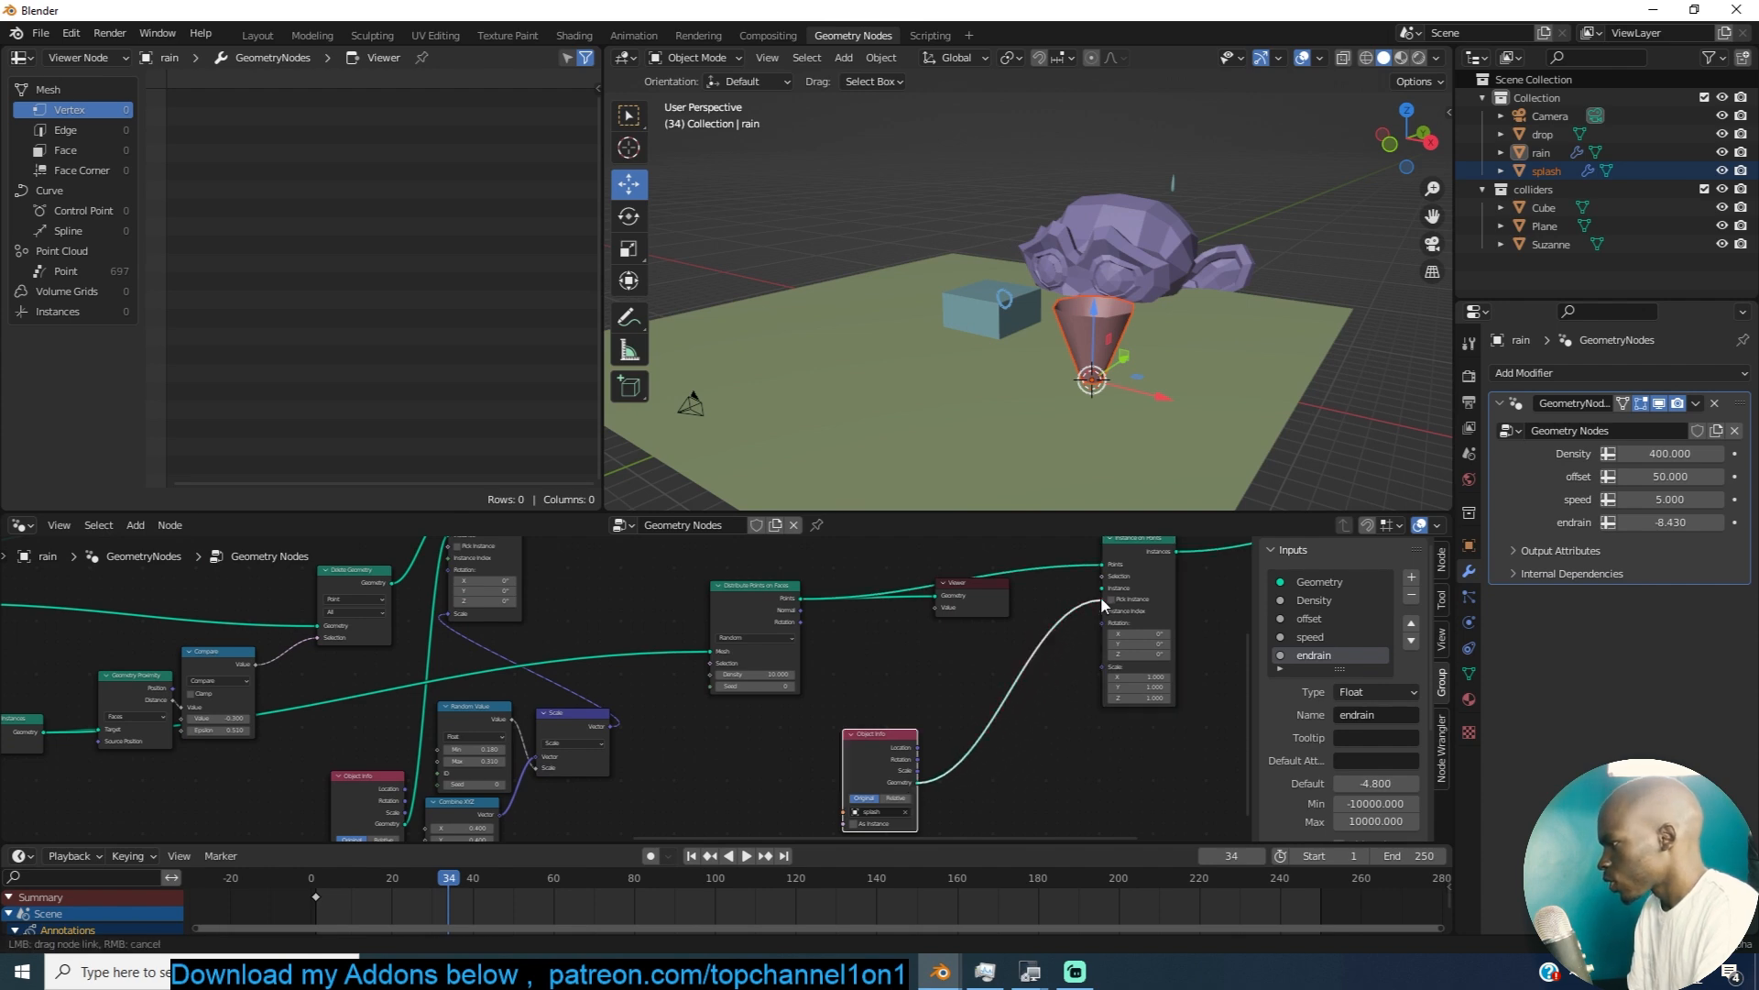
{"action": "left_click_drag", "start_coordinate": [1109, 586], "coordinate": [1104, 588]}
Step: Set the splash instances' scale to 0.030 on all three axes and play the animation to check them on the colliders
{"action": "middle_click_drag", "start_coordinate": [1087, 601], "coordinate": [1039, 640]}
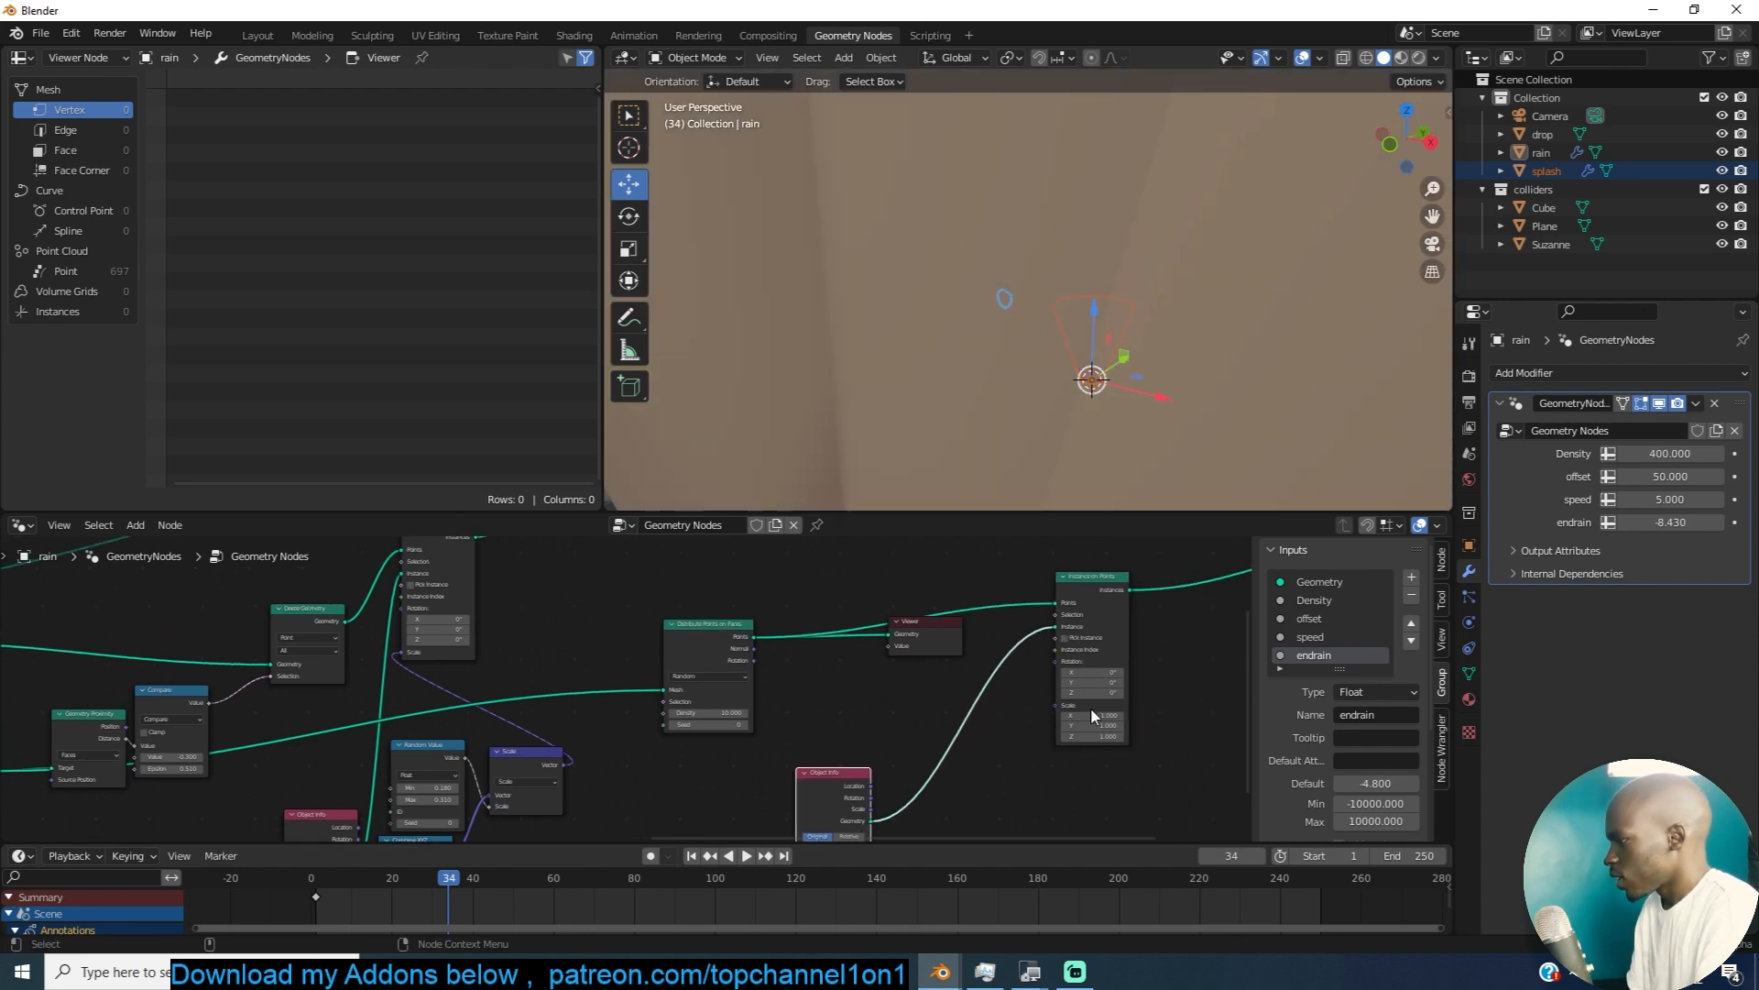
{"action": "left_click_drag", "start_coordinate": [1092, 715], "coordinate": [1006, 736]}
{"action": "middle_click_drag", "start_coordinate": [1156, 500], "coordinate": [1135, 412]}
{"action": "key", "text": "space"}
{"action": "key", "text": "Escape"}
{"action": "key", "text": "space"}
{"action": "left_click", "coordinate": [1090, 440]}
{"action": "key", "text": "Escape"}
Step: Move the splash Object Info and Instance on Points nodes apart to make room between them
{"action": "middle_click_drag", "start_coordinate": [1033, 642], "coordinate": [1044, 618]}
{"action": "left_click_drag", "start_coordinate": [867, 748], "coordinate": [806, 732]}
{"action": "middle_click_drag", "start_coordinate": [1008, 689], "coordinate": [905, 737]}
{"action": "left_click_drag", "start_coordinate": [1034, 612], "coordinate": [1129, 667]}
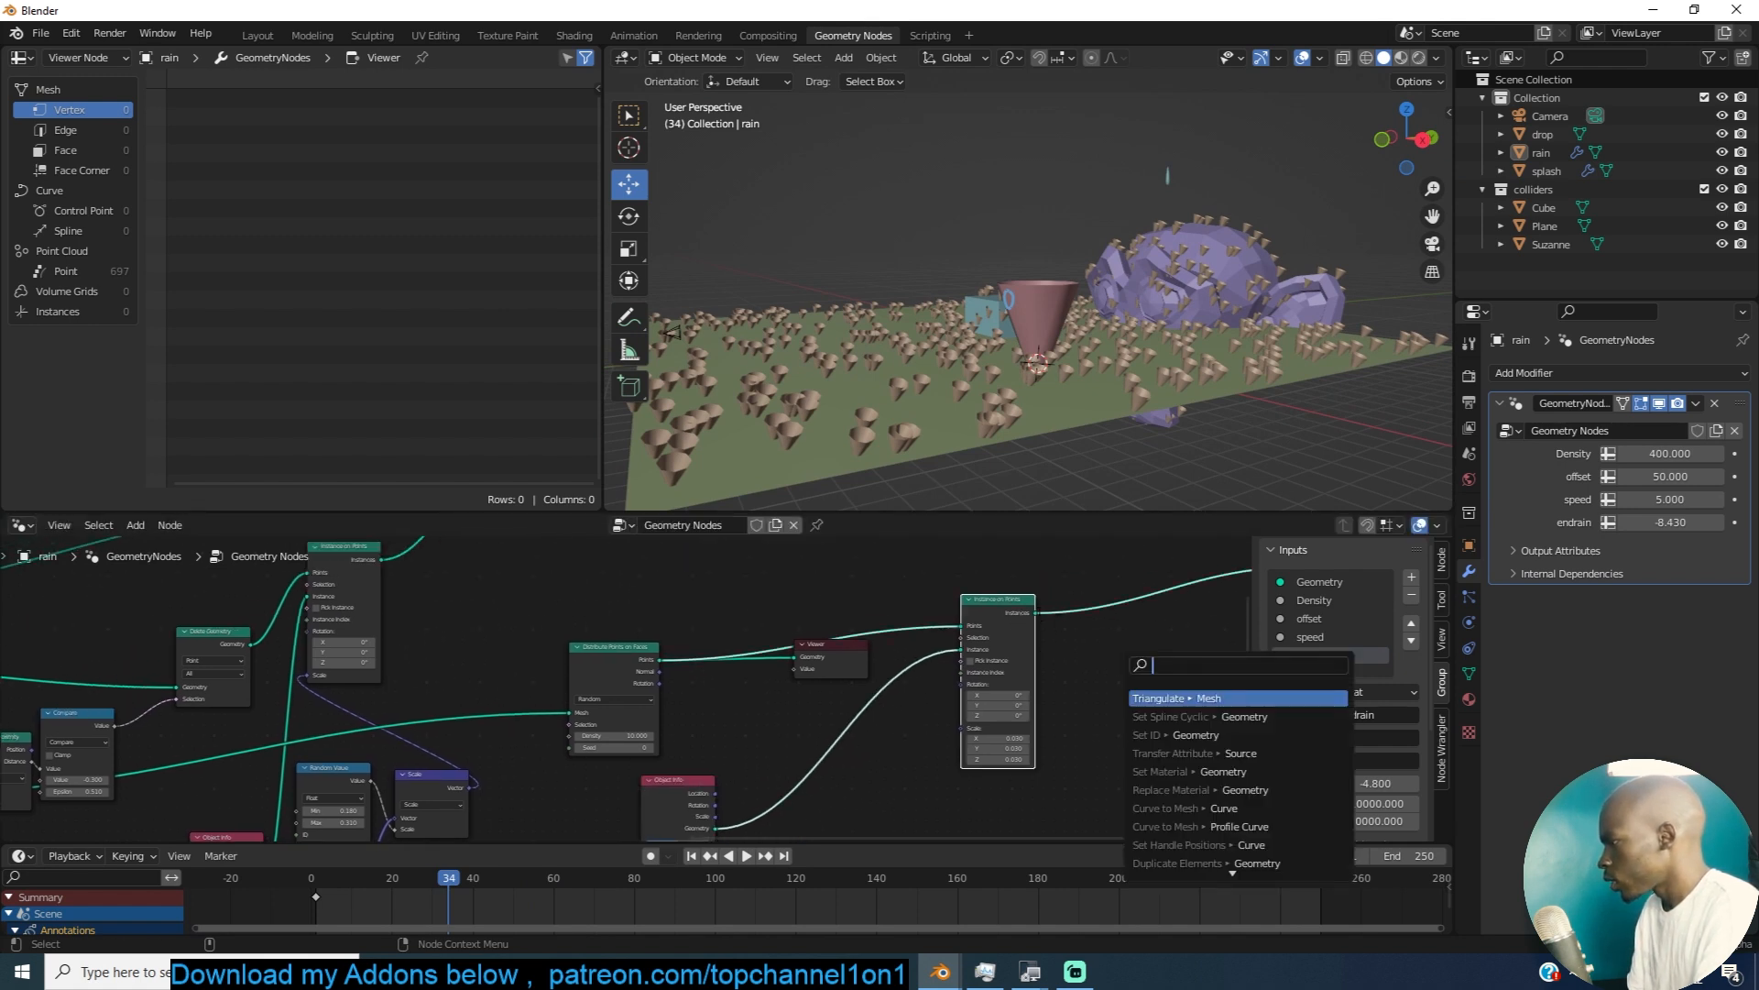
{"action": "left_click_drag", "start_coordinate": [971, 602], "coordinate": [1110, 632]}
{"action": "middle_click_drag", "start_coordinate": [1101, 664], "coordinate": [1044, 600]}
{"action": "scroll", "coordinate": [1045, 605], "scroll_direction": "up", "scroll_amount": 2}
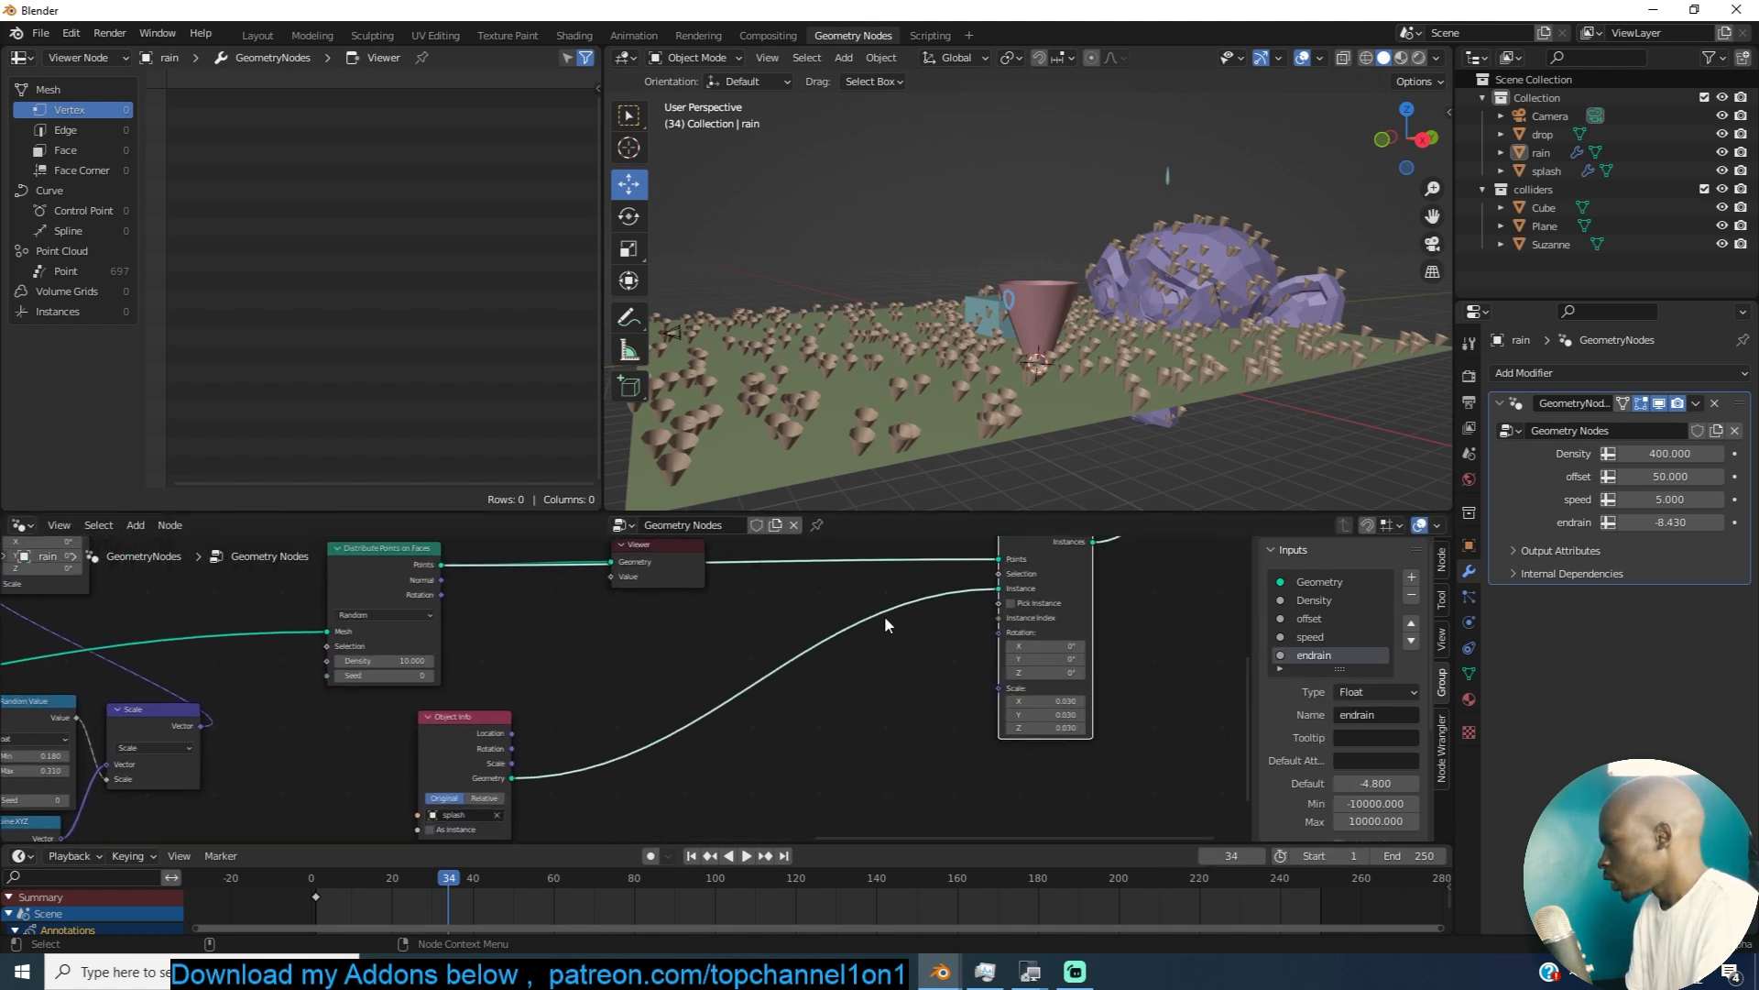
Step: Add a Random Value node before the splash Instance on Points node and reconnect the splash geometry to the Instance input
{"action": "key", "text": "shift+a"}
{"action": "type", "text": "ran"}
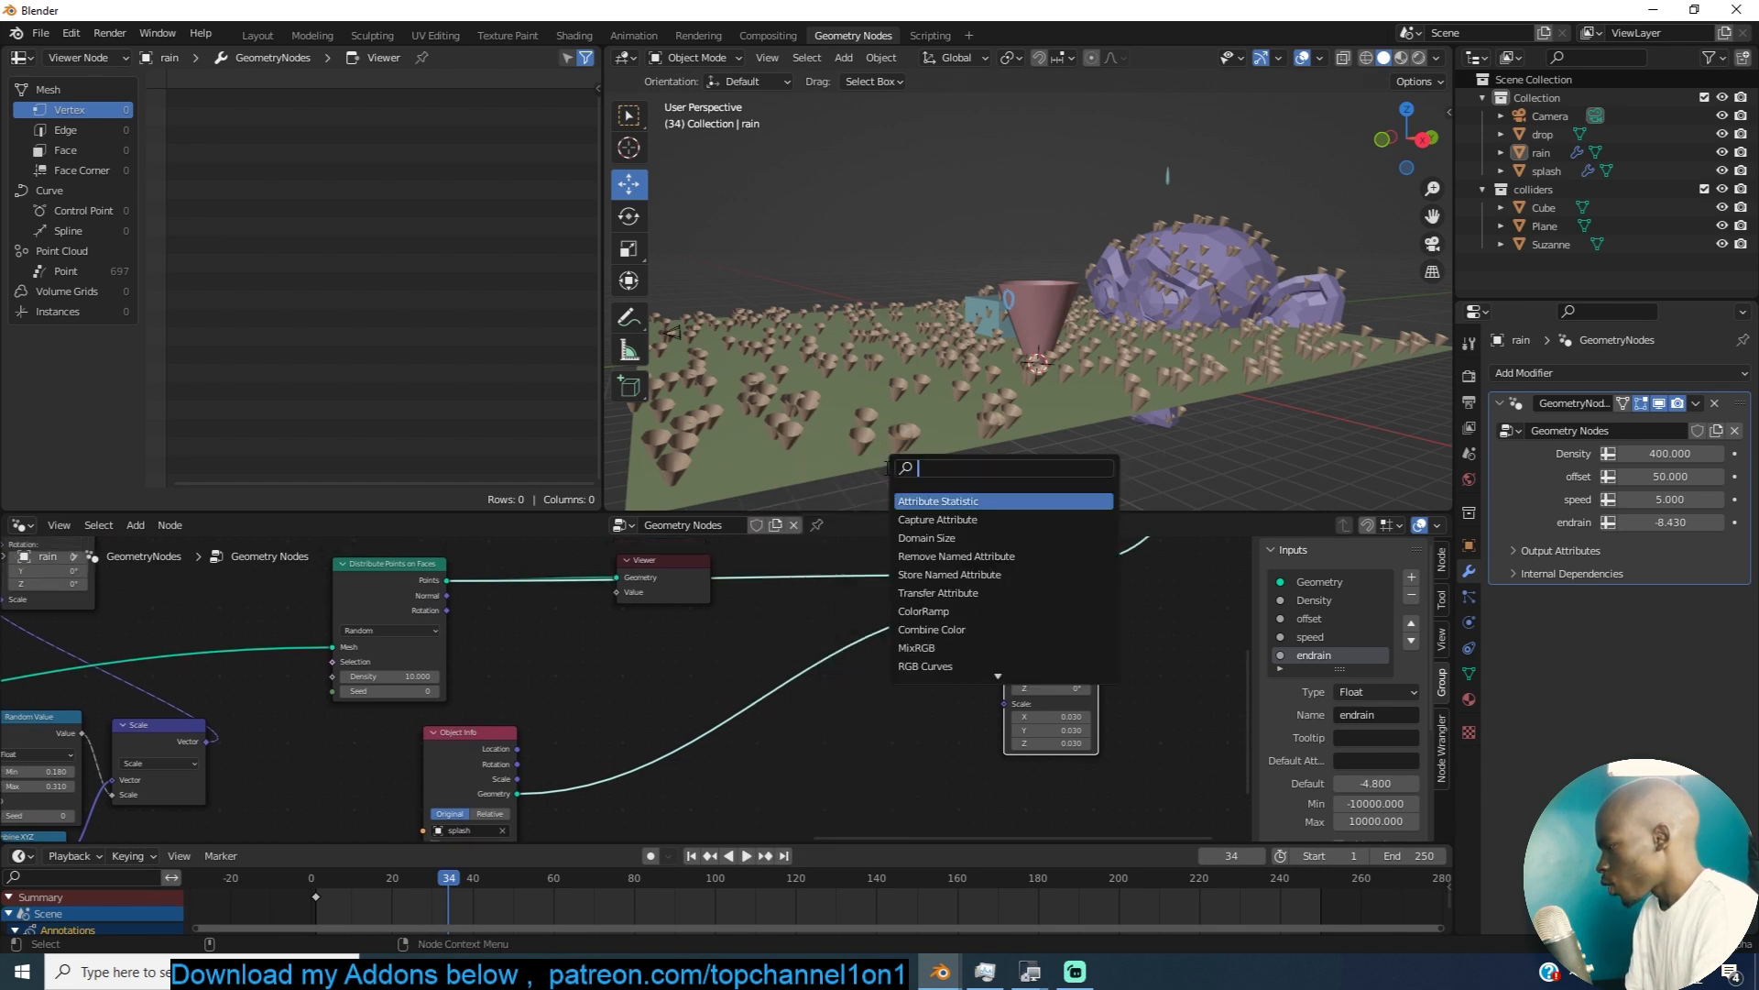
{"action": "type", "text": "v"}
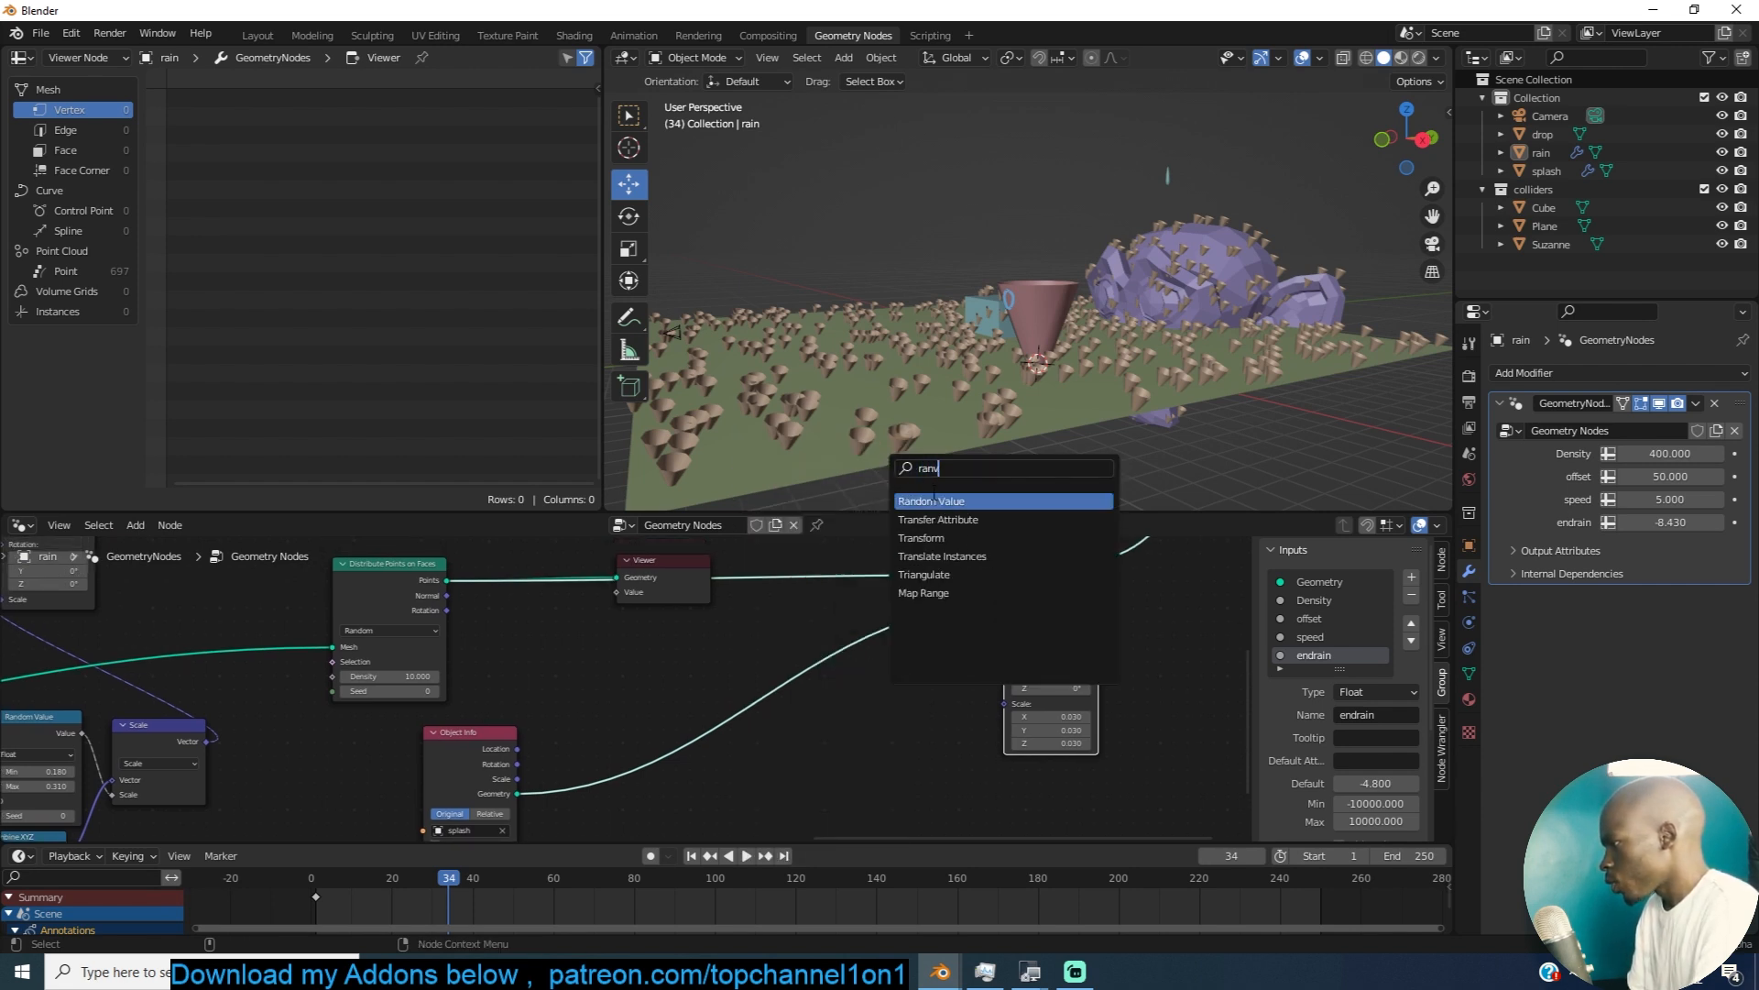
{"action": "left_click", "coordinate": [932, 500]}
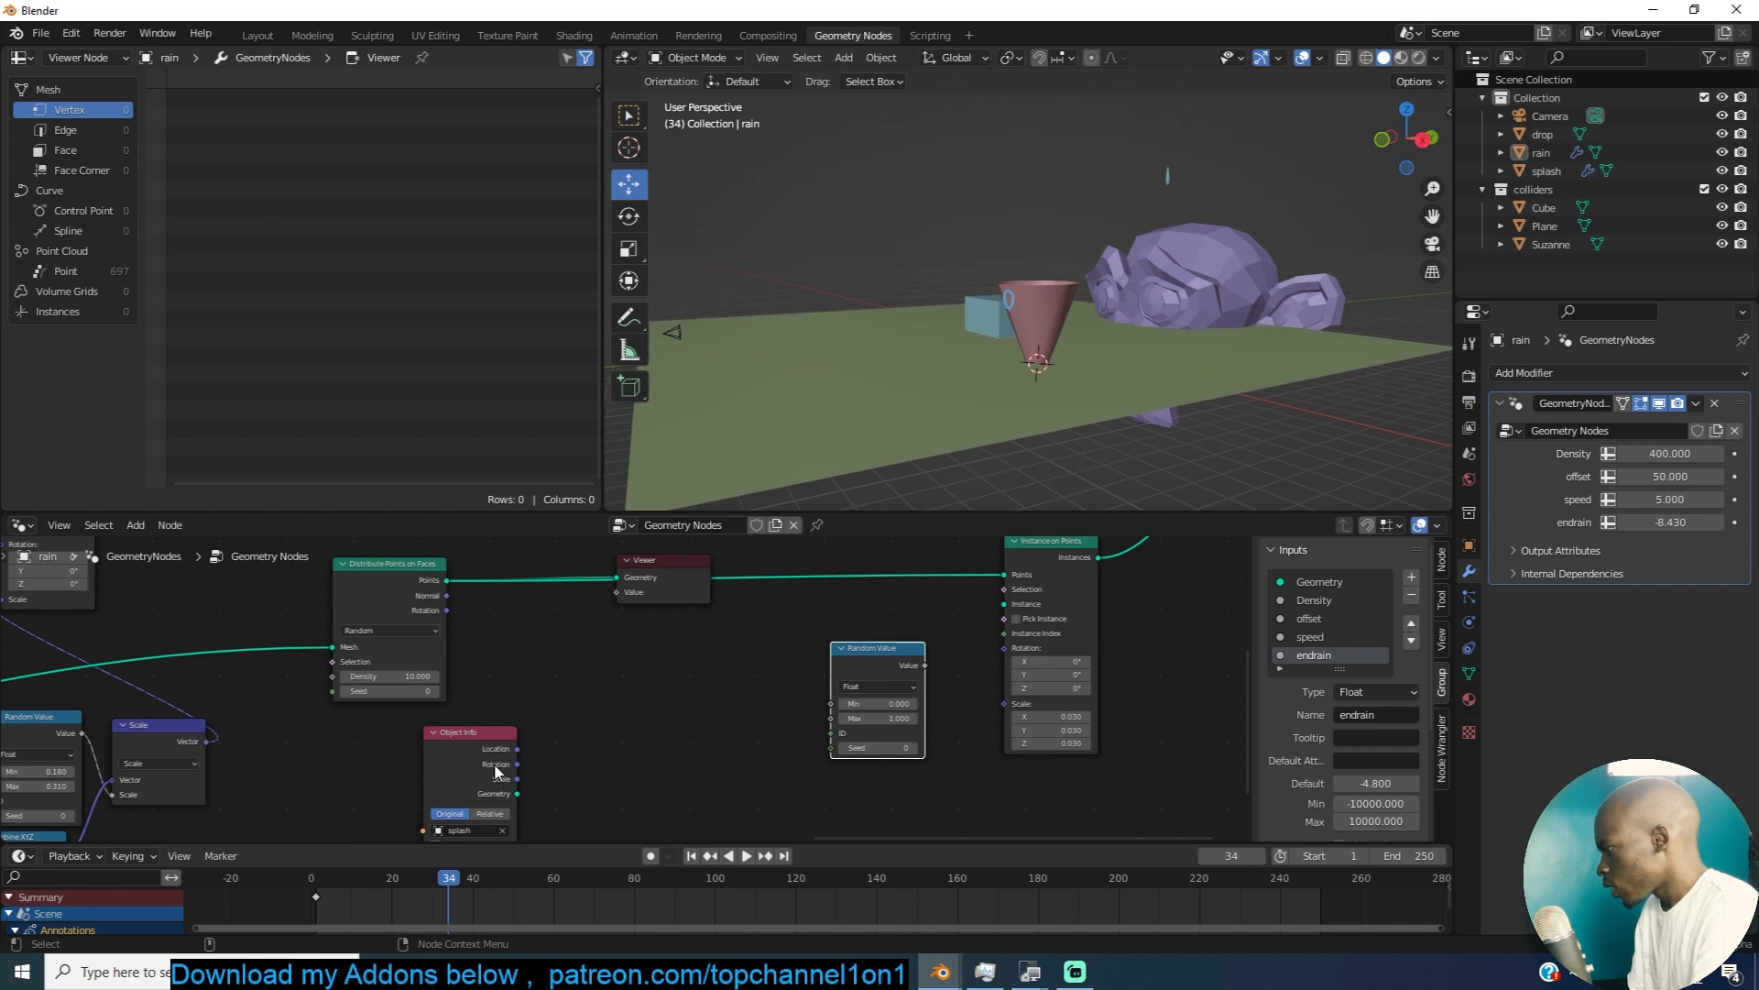
{"action": "left_click_drag", "start_coordinate": [518, 794], "coordinate": [1004, 604]}
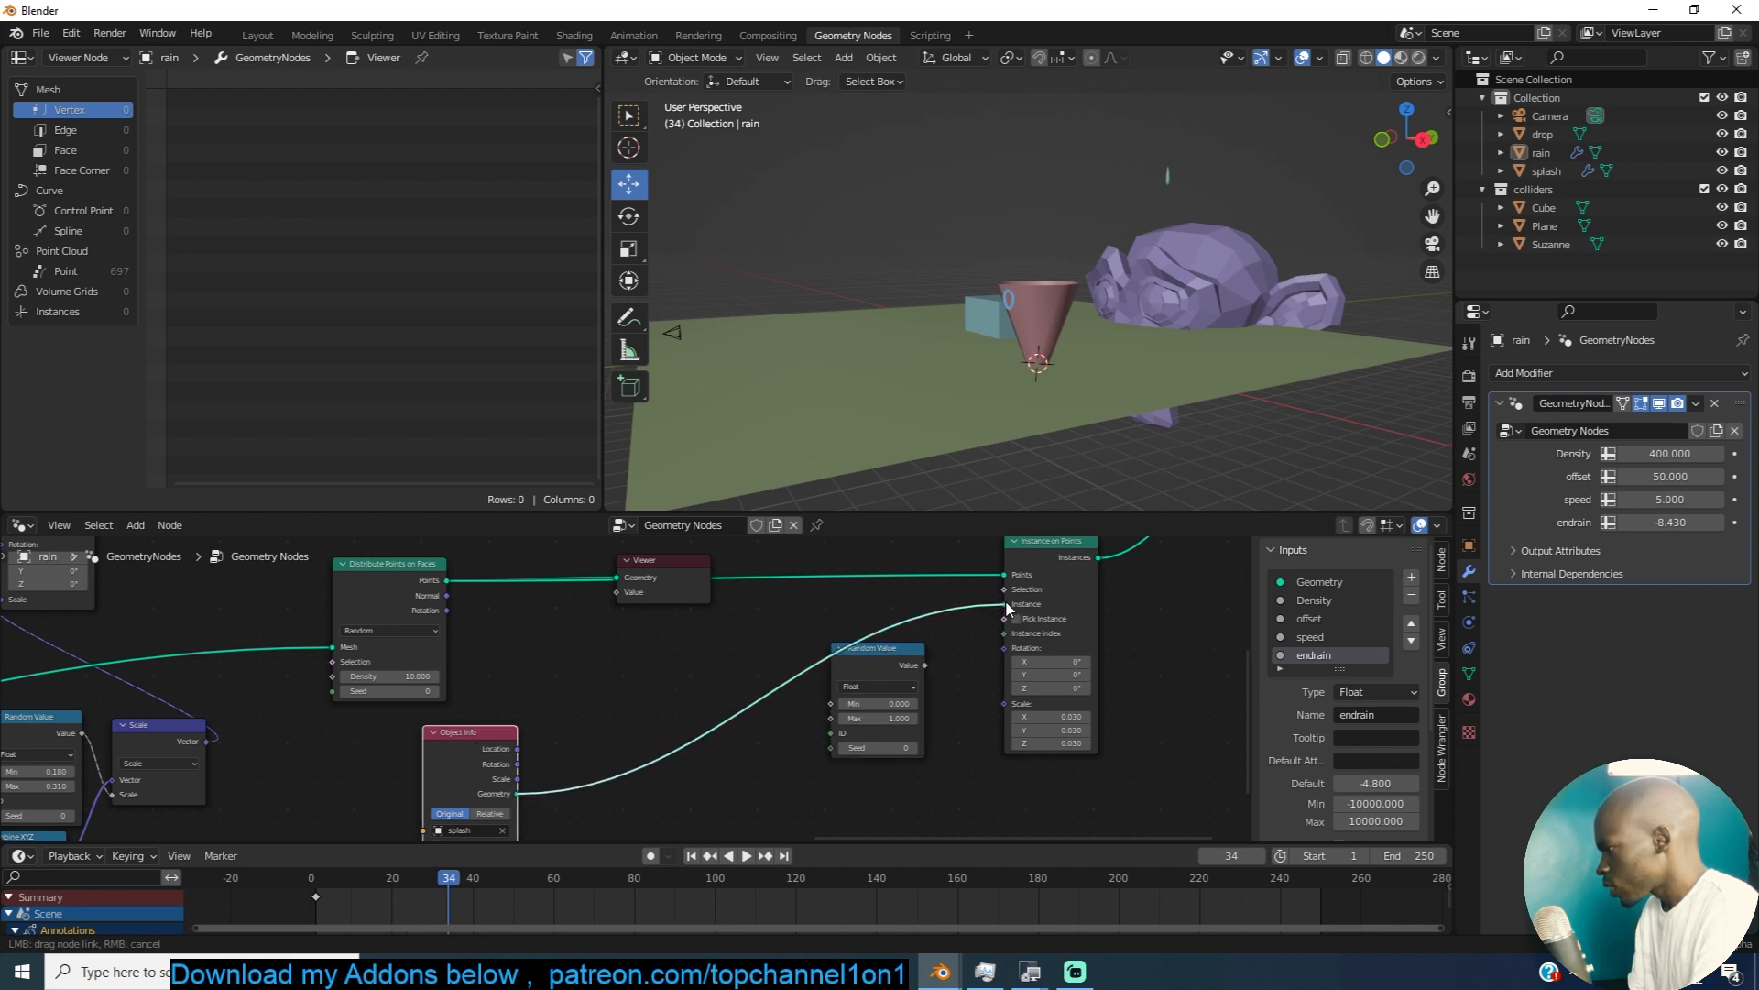
Step: Set the Random Value node to Boolean, connect it to Pick Instance, and set its probability to 0.775 and seed to 26
{"action": "scroll", "coordinate": [915, 651], "scroll_direction": "up", "scroll_amount": 2}
{"action": "middle_click_drag", "start_coordinate": [915, 650], "coordinate": [799, 635]}
{"action": "left_click", "coordinate": [858, 667]}
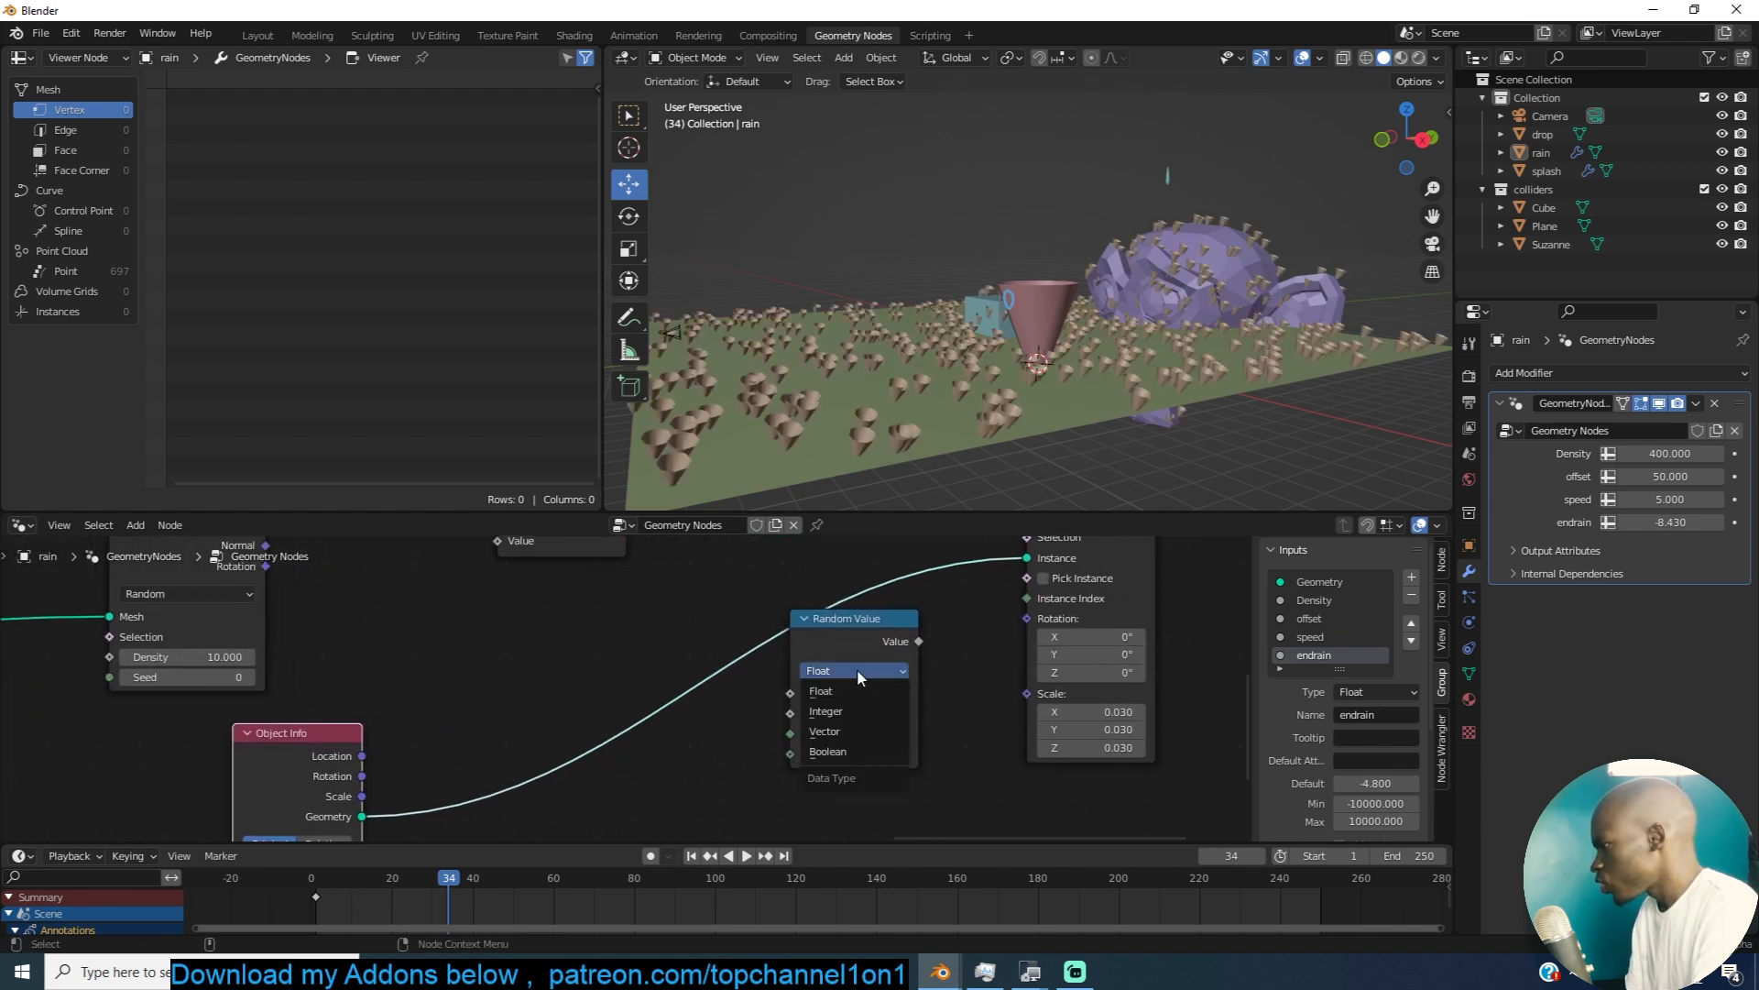
{"action": "left_click", "coordinate": [843, 752]}
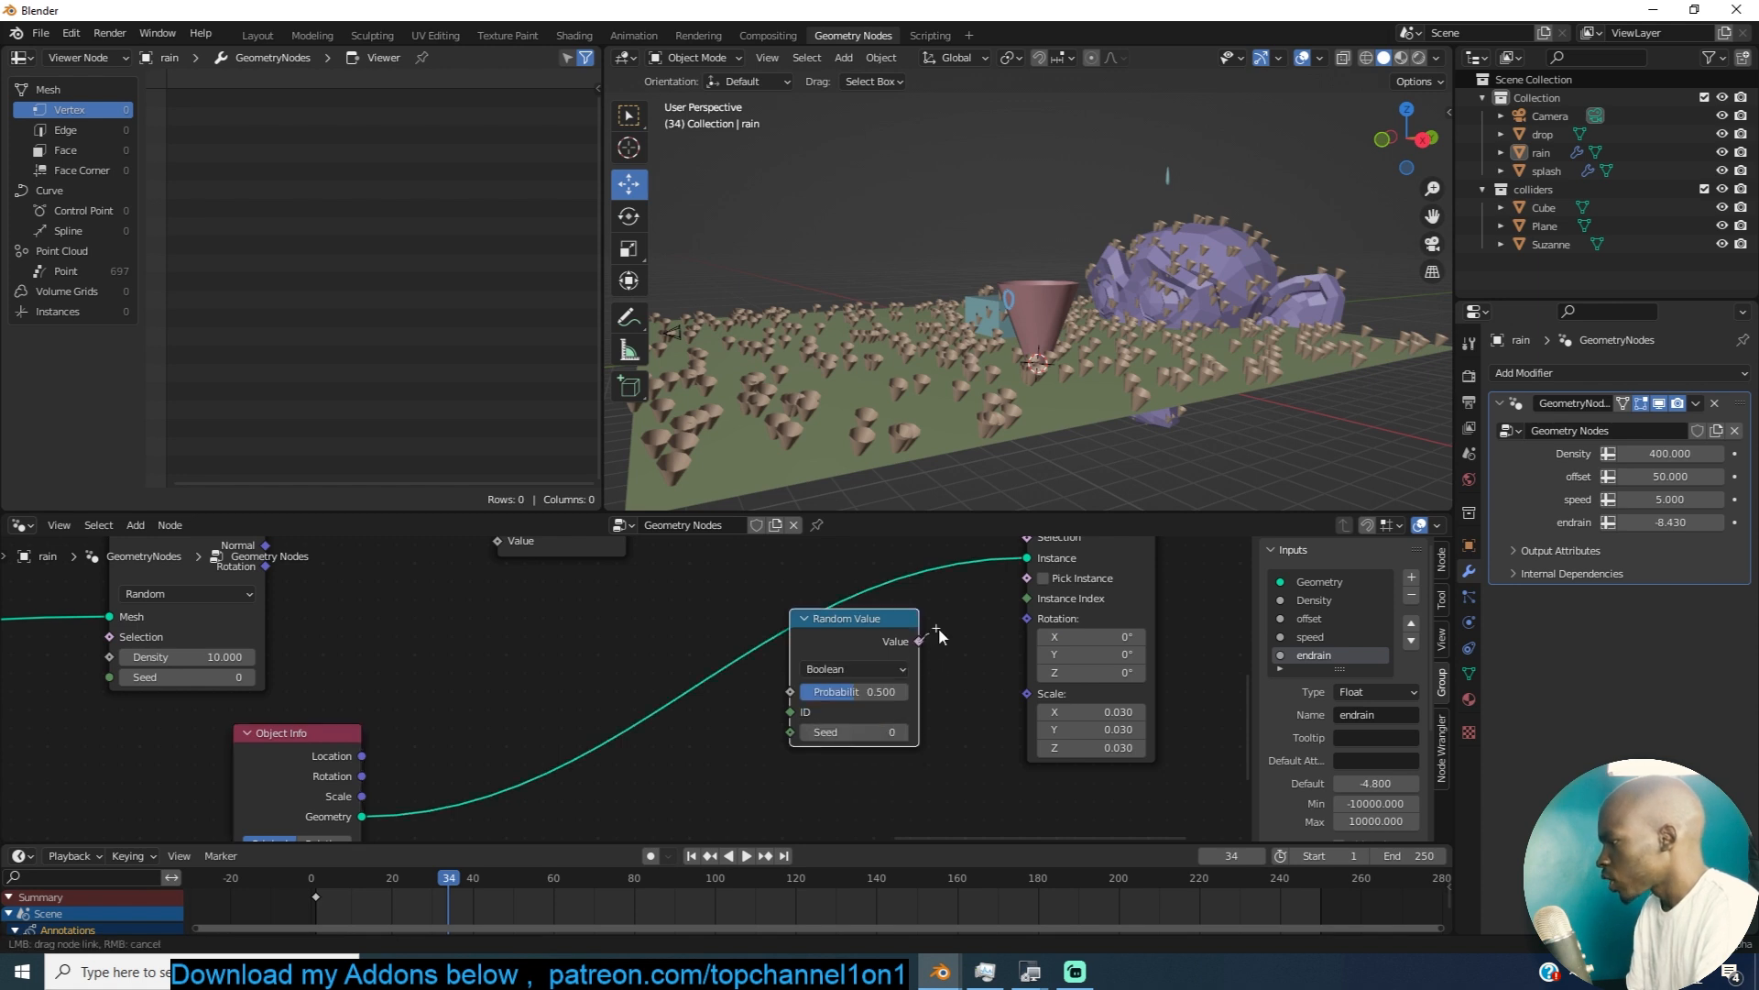
{"action": "left_click_drag", "start_coordinate": [1031, 576], "coordinate": [1028, 578]}
{"action": "middle_click_drag", "start_coordinate": [1027, 584], "coordinate": [976, 625]}
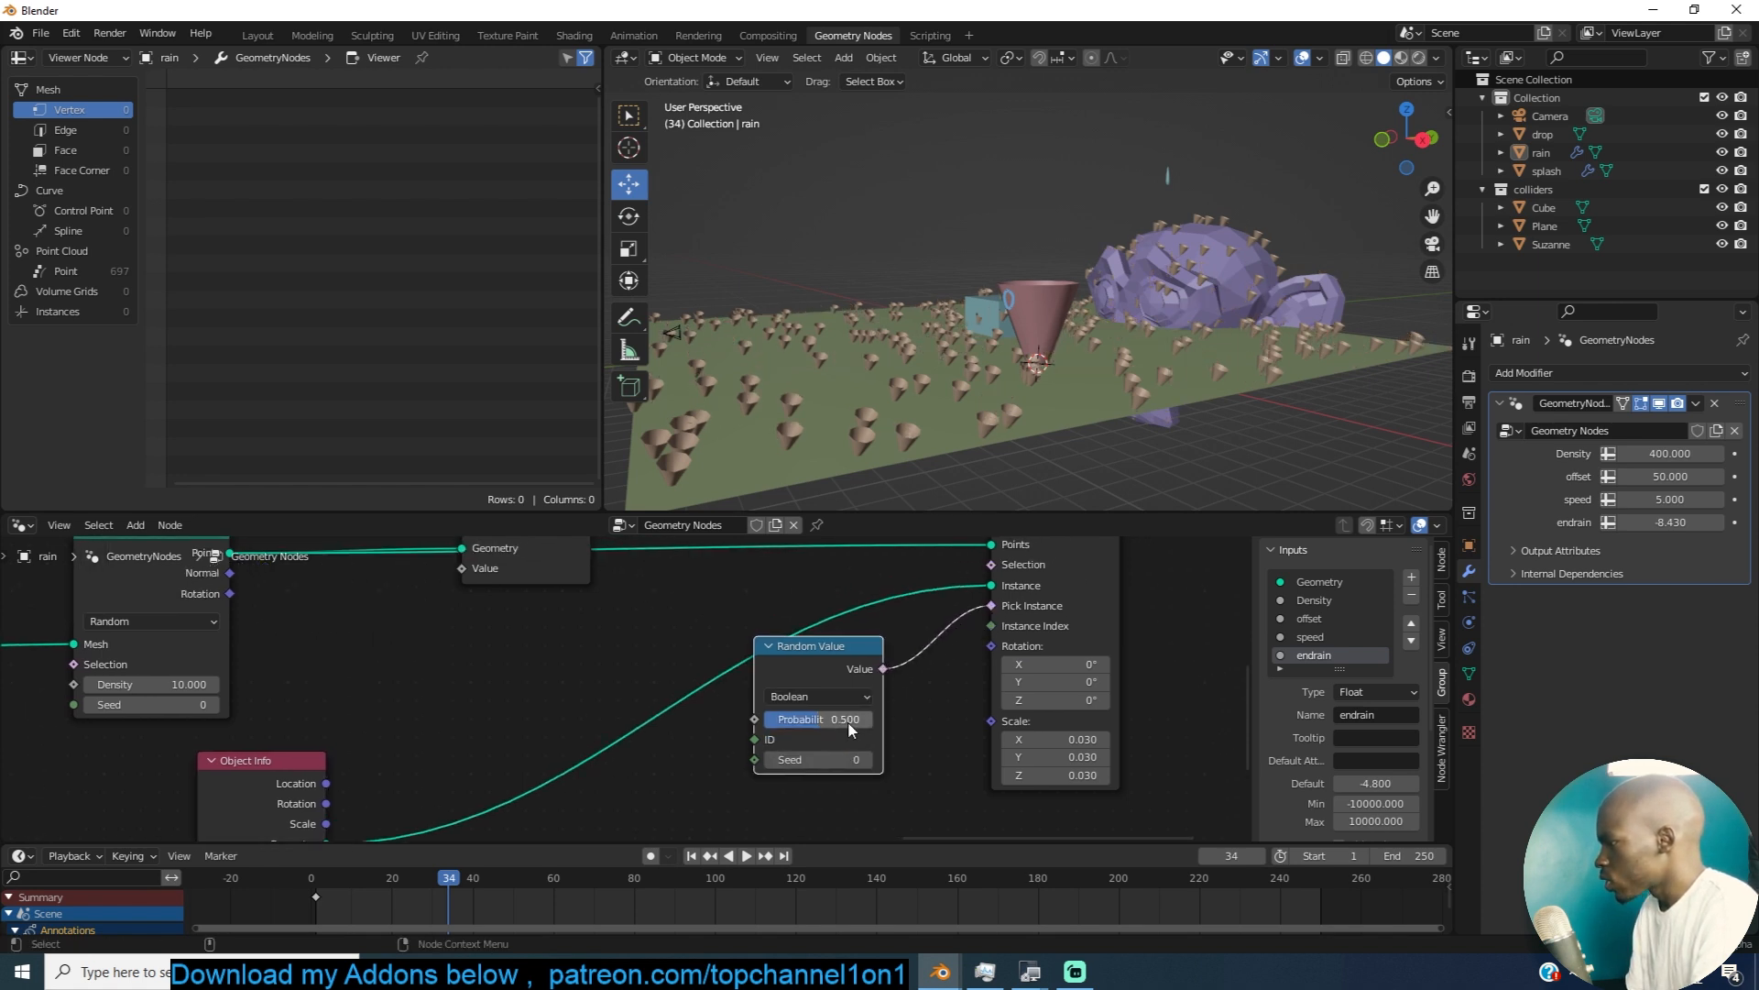
{"action": "left_click_drag", "start_coordinate": [813, 720], "coordinate": [814, 761]}
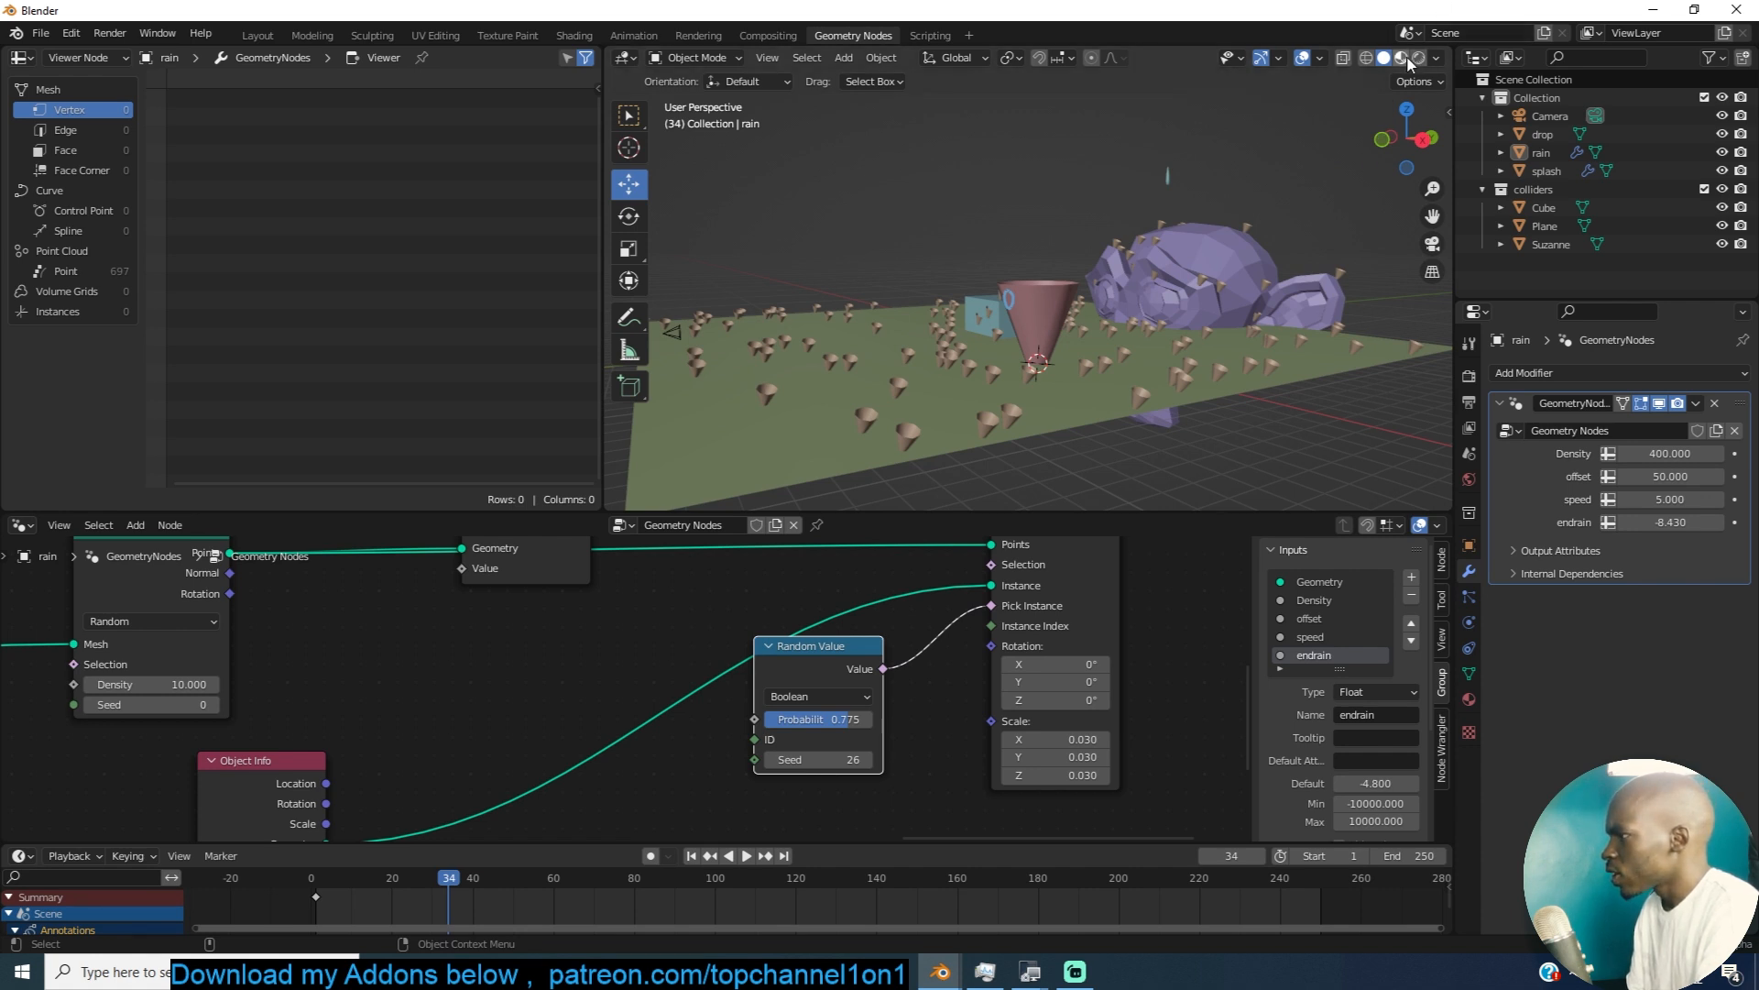
Step: Switch to Material Preview shading, give the plane a new material with a black base color, and play the animation
{"action": "left_click", "coordinate": [1402, 57]}
{"action": "left_click", "coordinate": [1297, 390]}
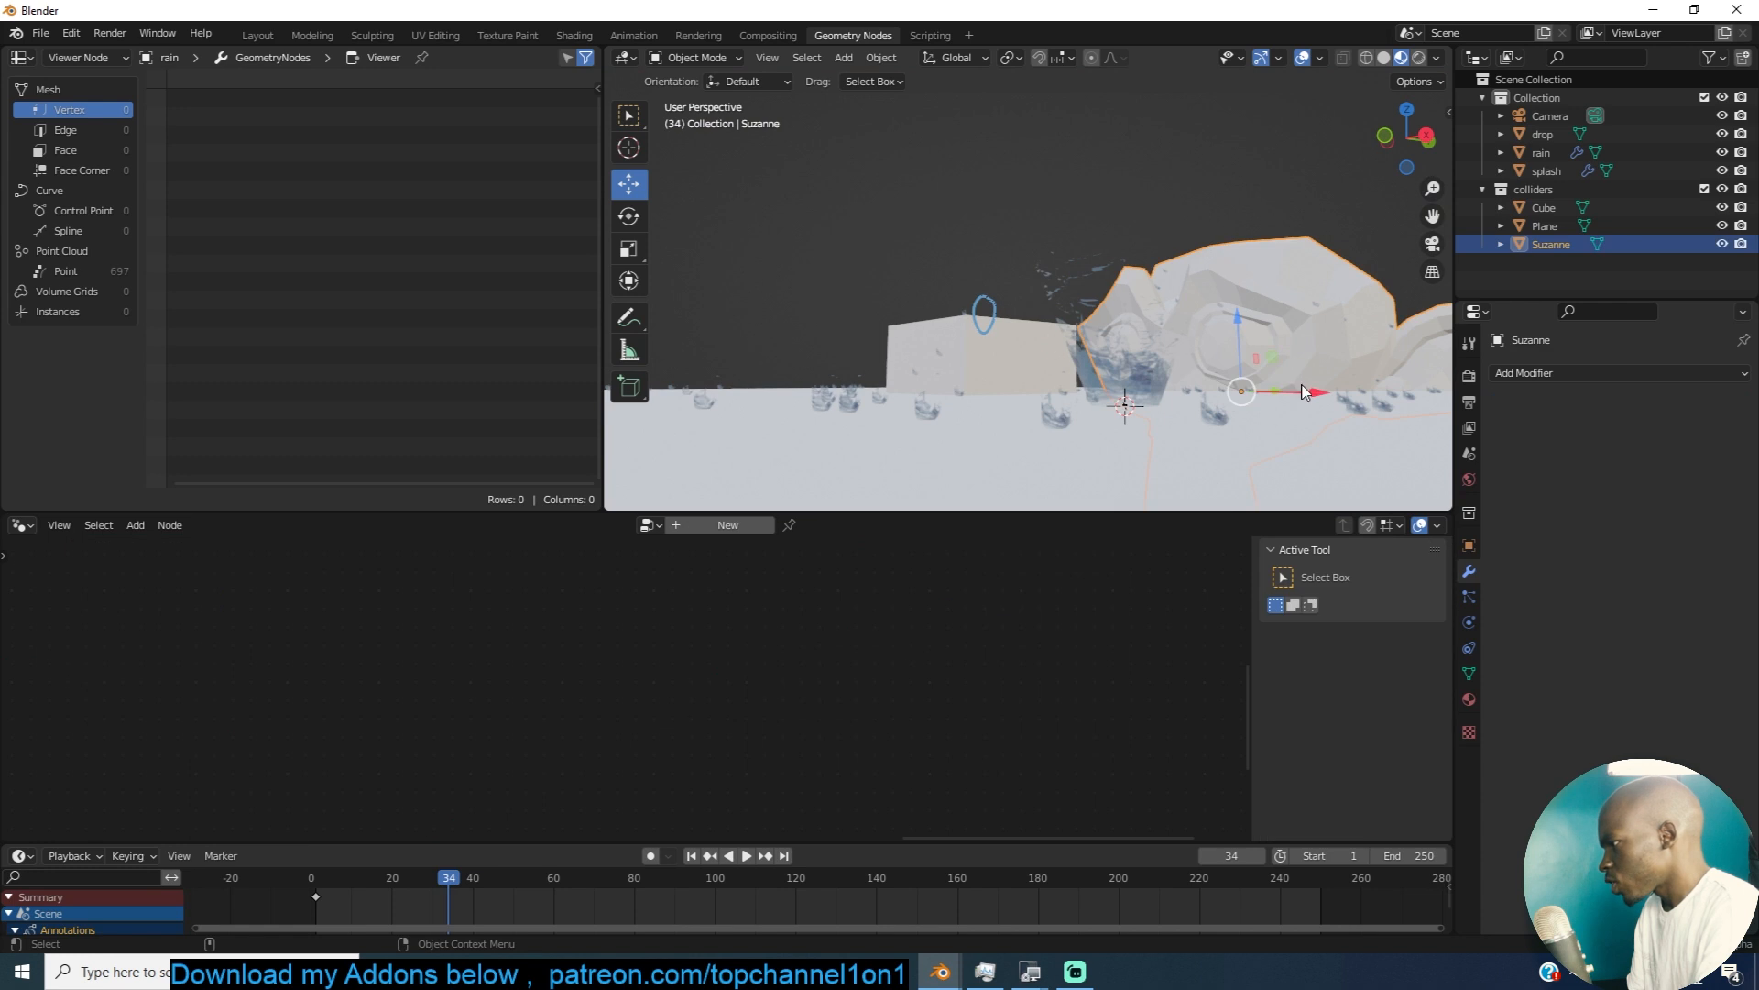
{"action": "left_click", "coordinate": [1289, 474]}
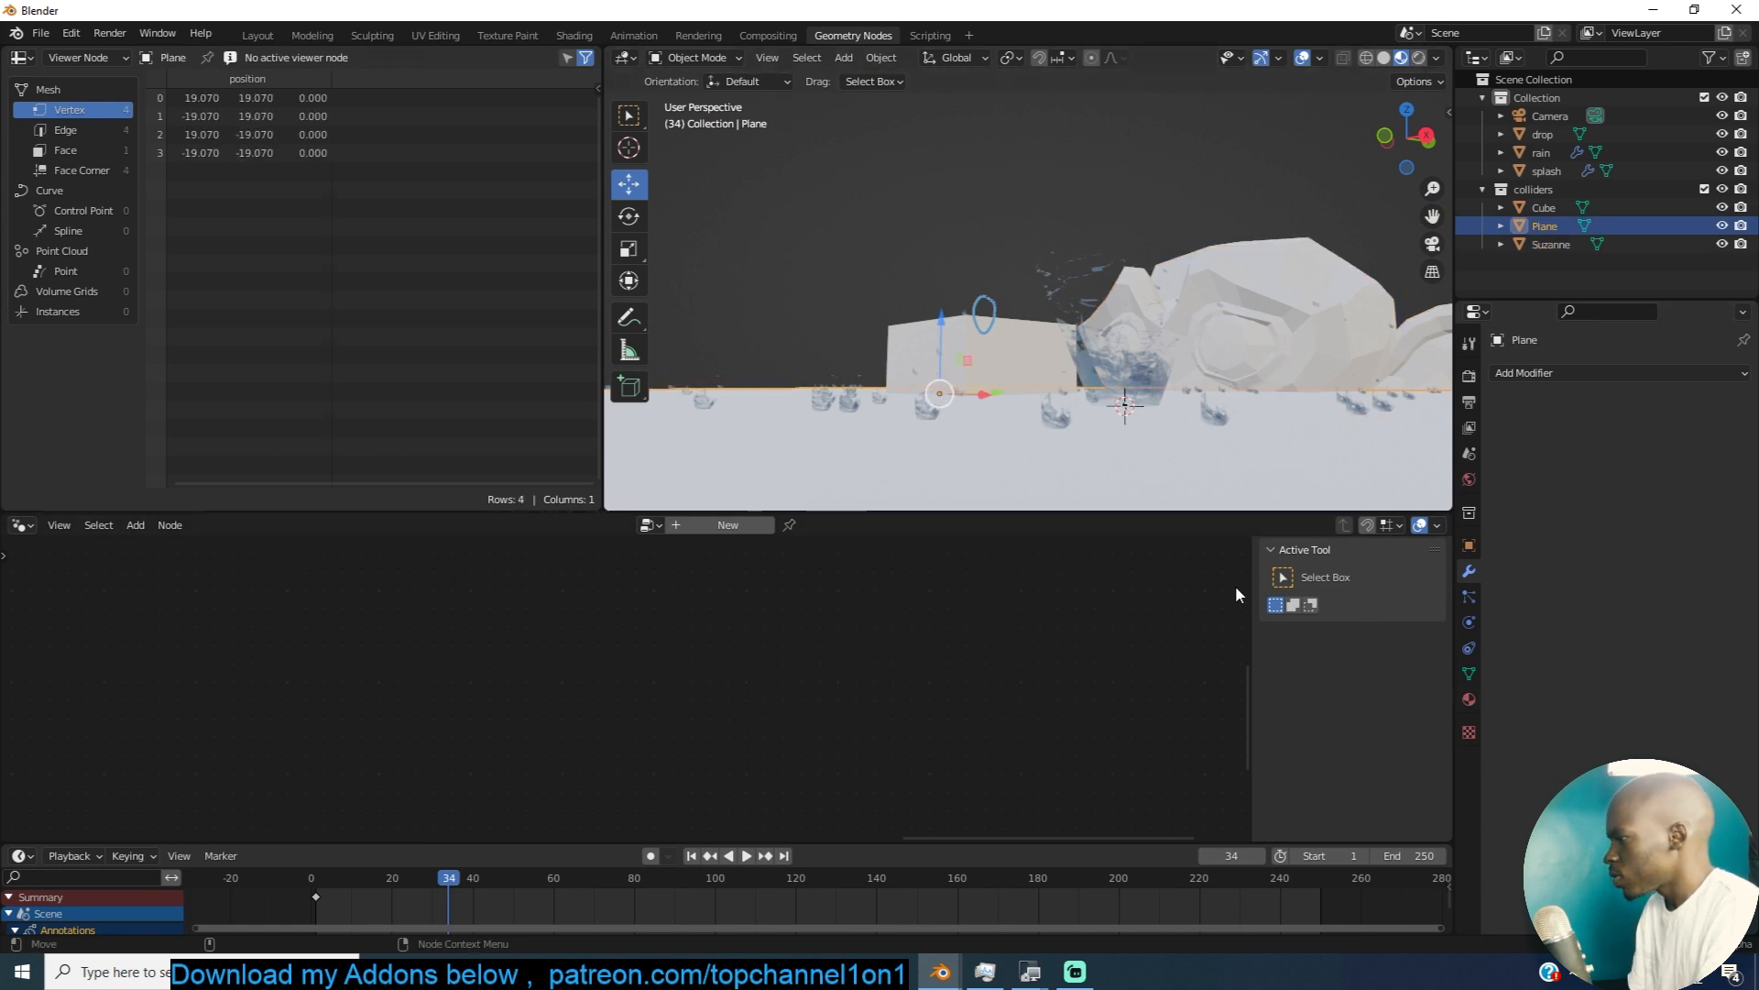
{"action": "left_click", "coordinate": [1470, 701]}
{"action": "left_click", "coordinate": [1643, 450]}
{"action": "middle_click_drag", "start_coordinate": [1182, 322], "coordinate": [1064, 372]}
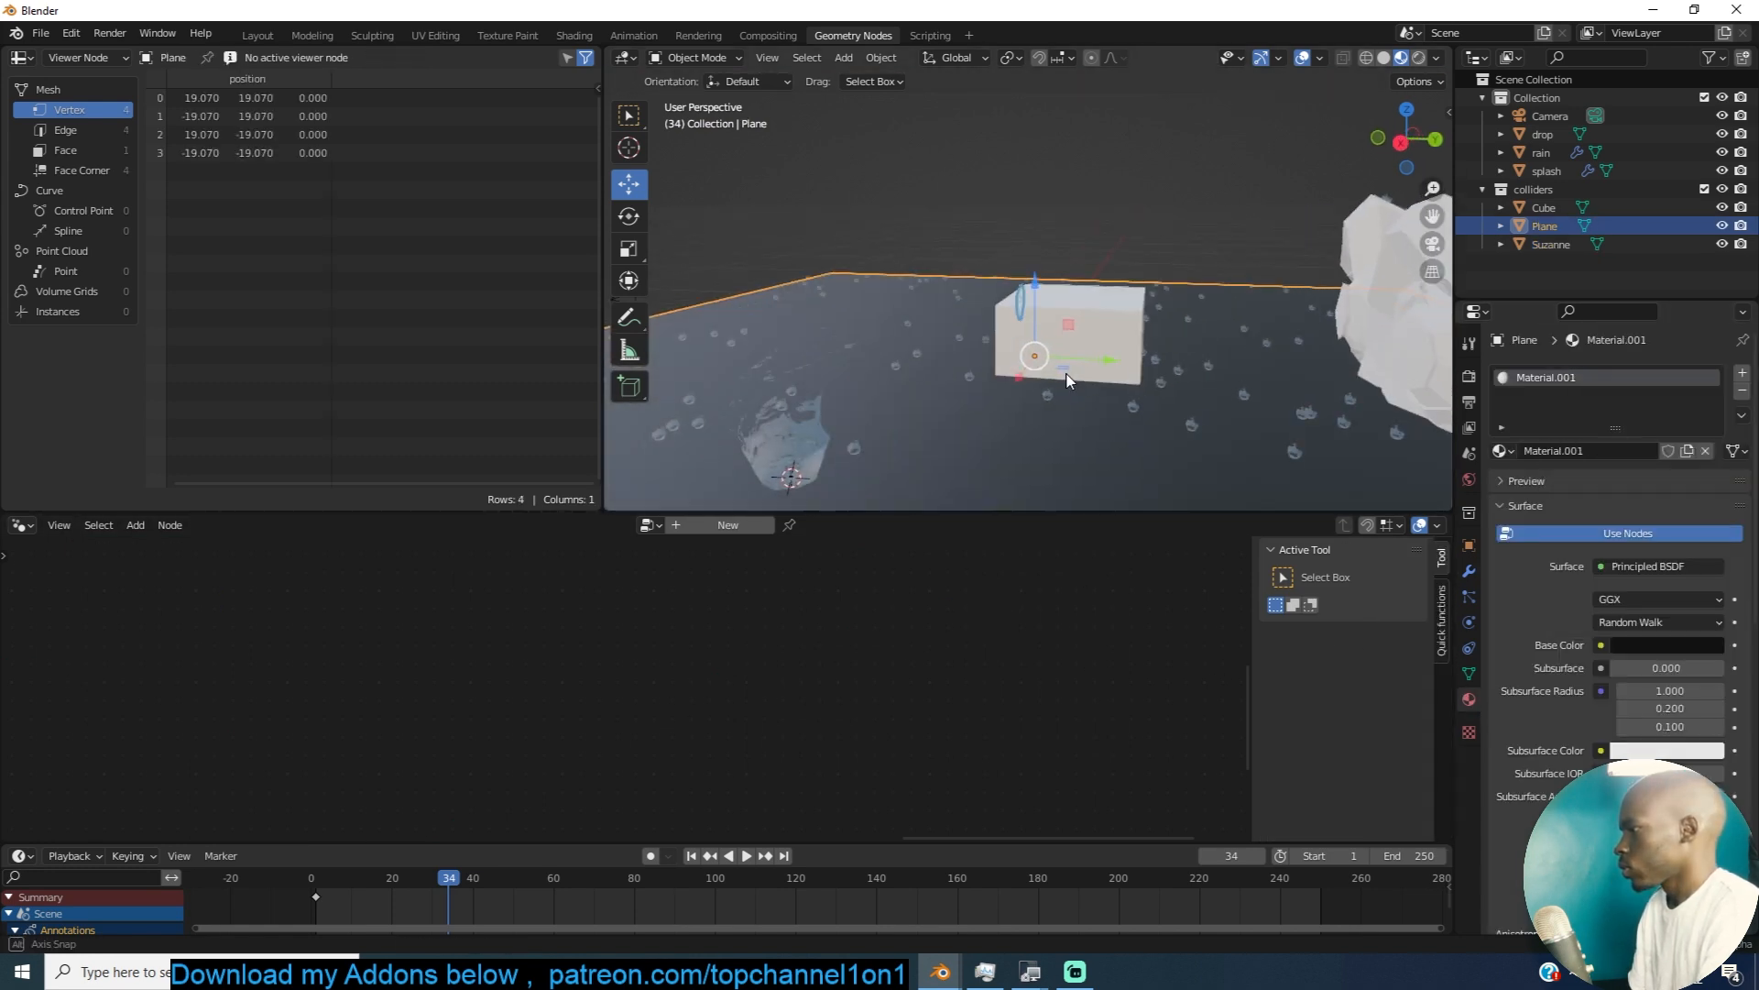
{"action": "scroll", "coordinate": [1064, 372], "scroll_direction": "down", "scroll_amount": 3}
{"action": "key", "text": "space"}
{"action": "key", "text": "space"}
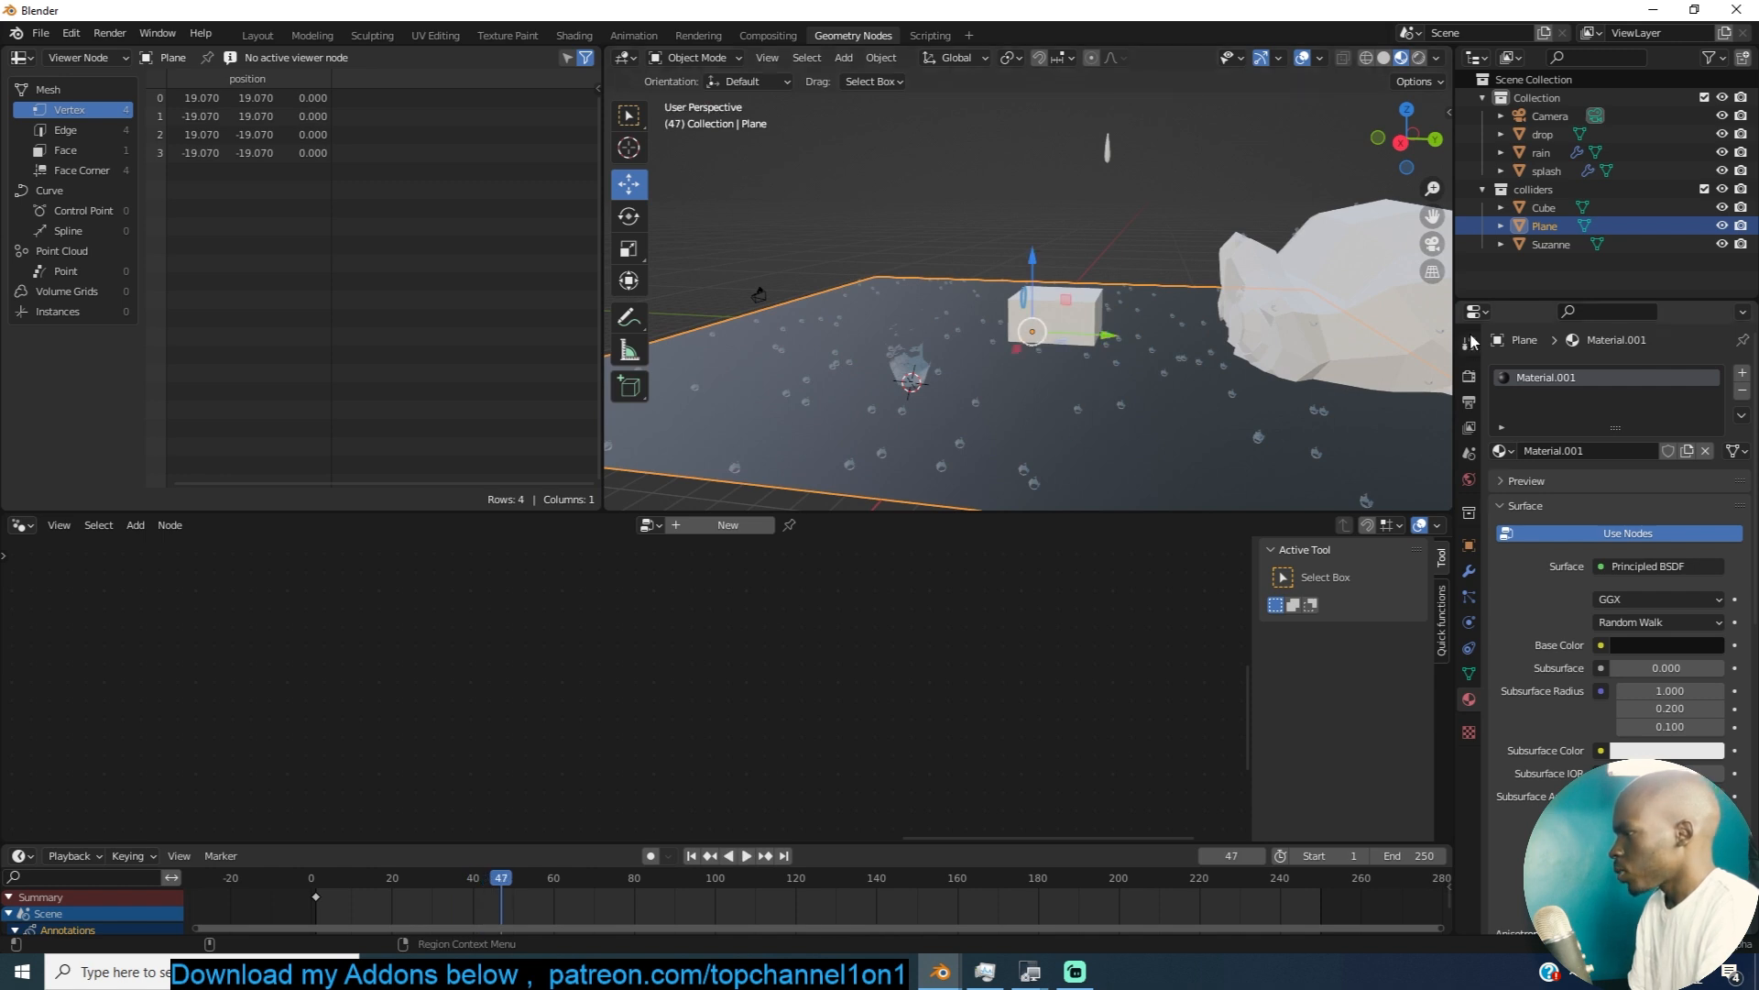
Step: Select the rain object and add a Scene Time node beside the splash Object Info node
{"action": "left_click", "coordinate": [1469, 597]}
{"action": "left_click", "coordinate": [1469, 571]}
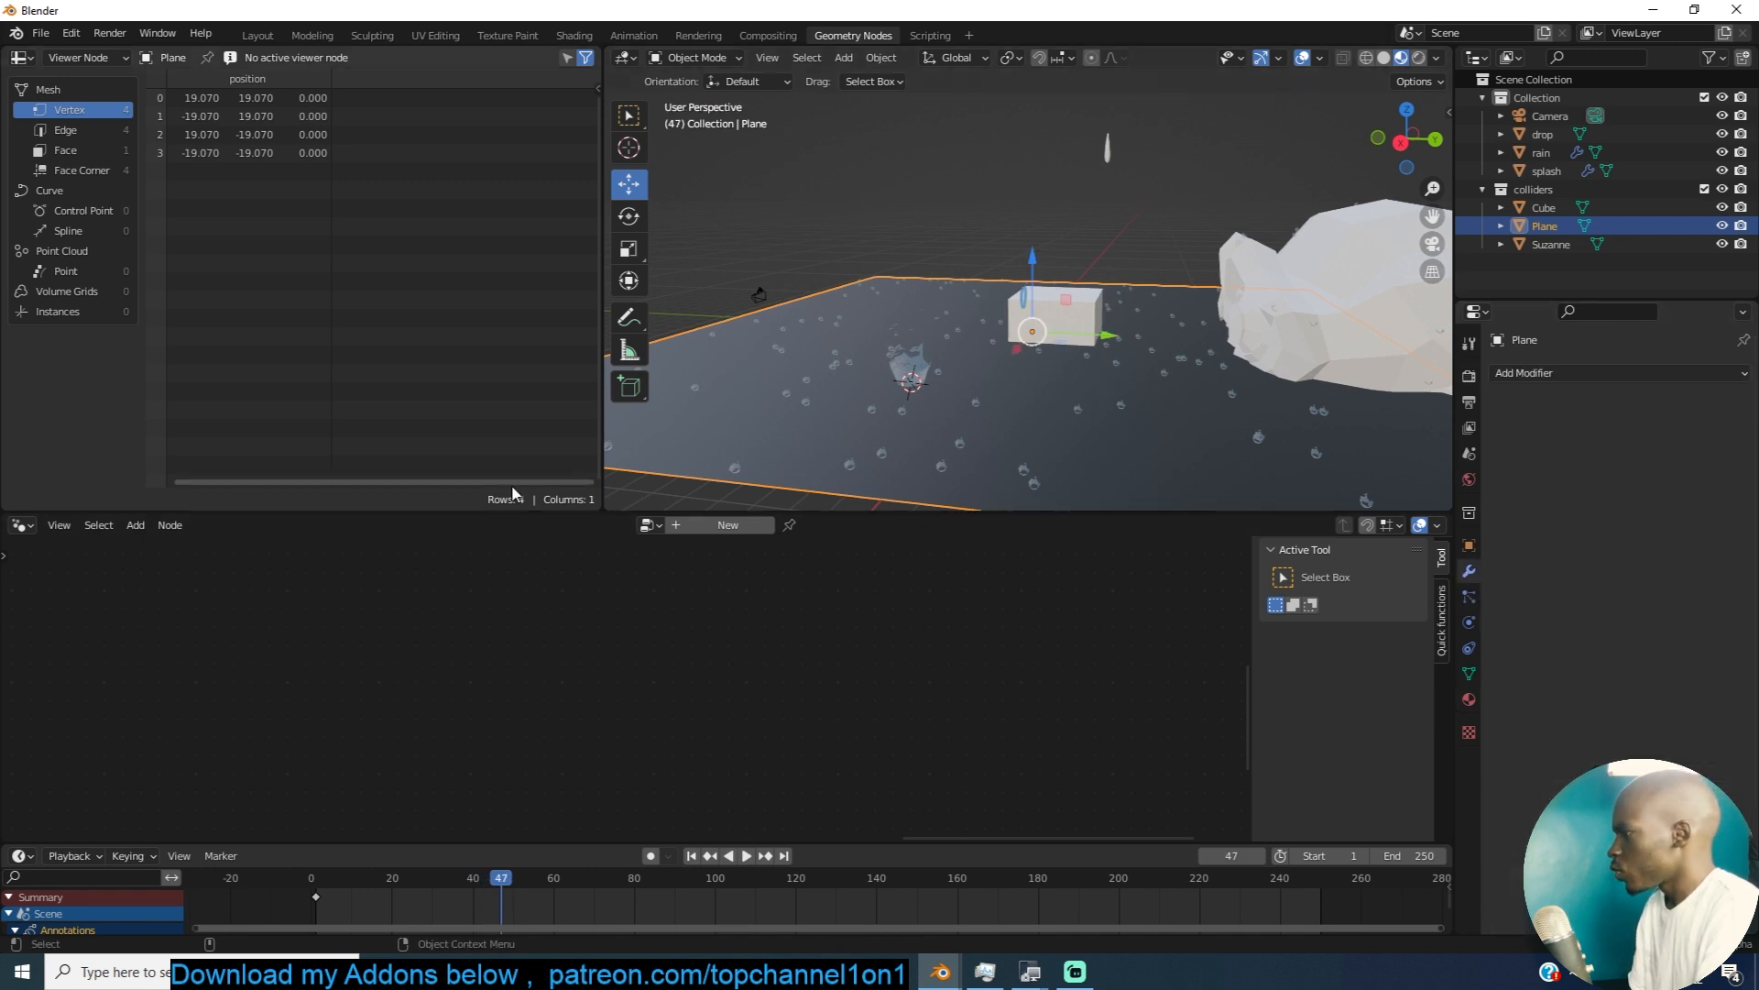
{"action": "left_click", "coordinate": [1541, 153]}
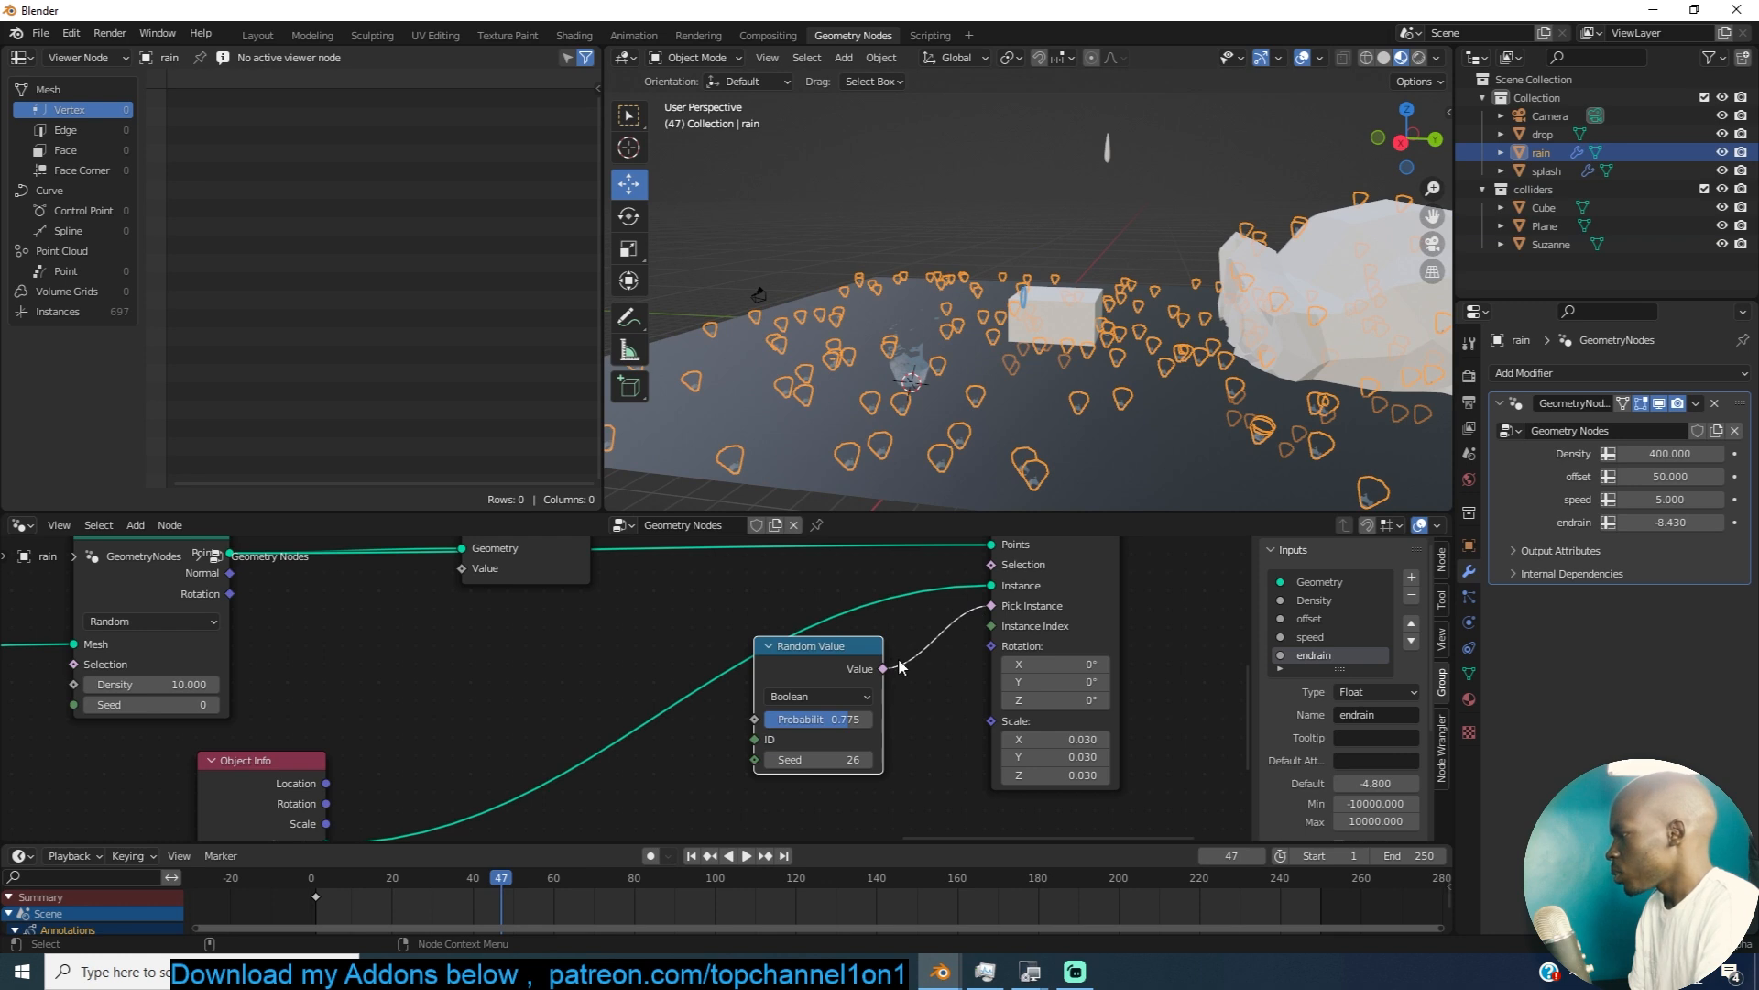
{"action": "left_click_drag", "start_coordinate": [426, 744], "coordinate": [291, 740]}
{"action": "key", "text": "shift+a"}
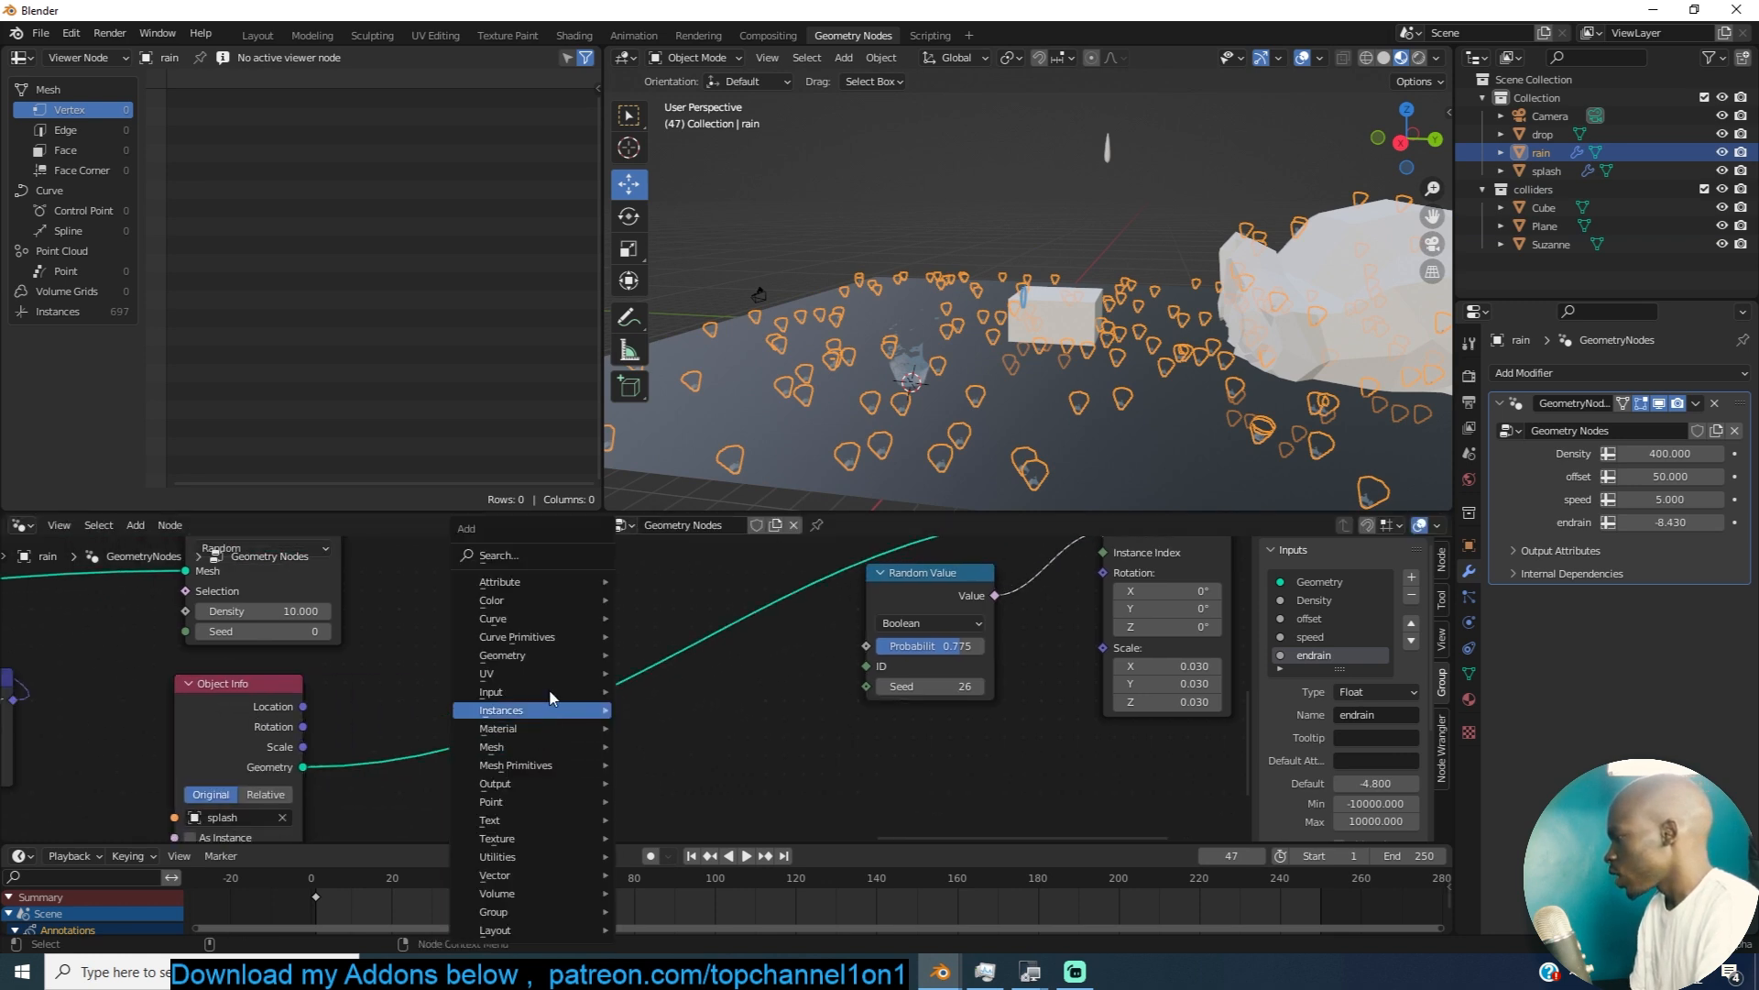
{"action": "left_click", "coordinate": [562, 553]}
{"action": "type", "text": "time"}
{"action": "key", "text": "Return"}
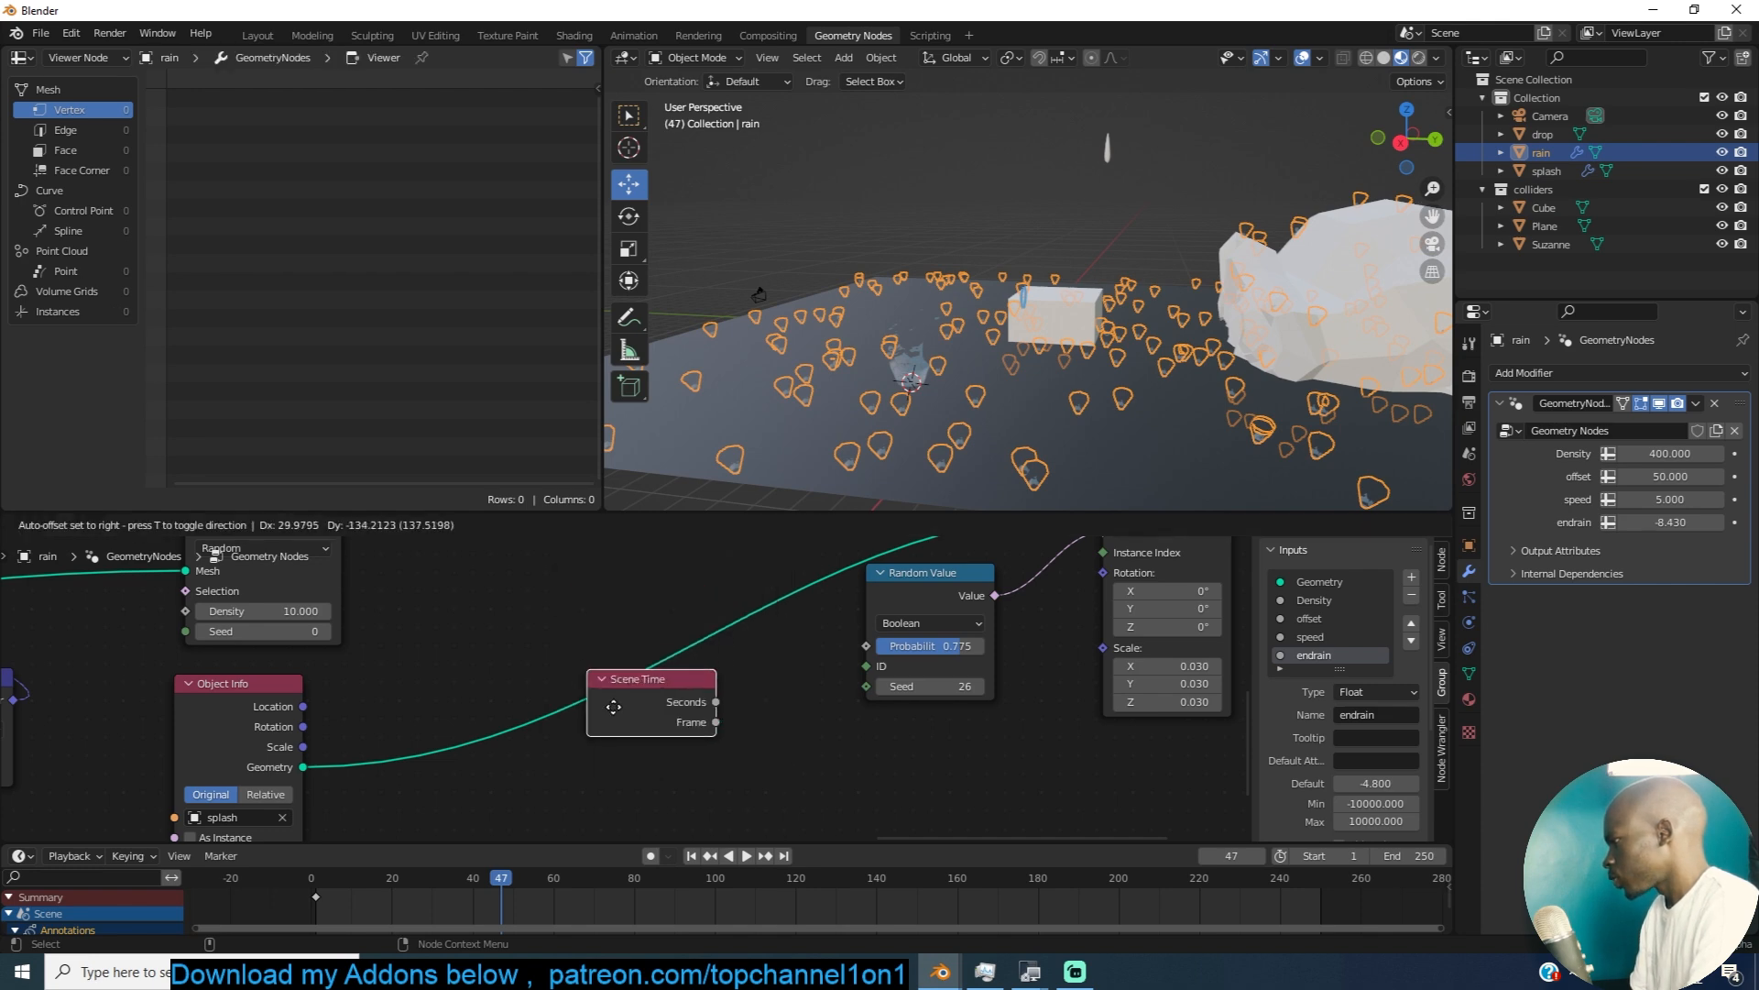
Step: Connect Scene Time's Frame output to the Boolean Random Value's seed and play the animation to check the changing splashes
{"action": "left_click_drag", "start_coordinate": [734, 785], "coordinate": [866, 687]}
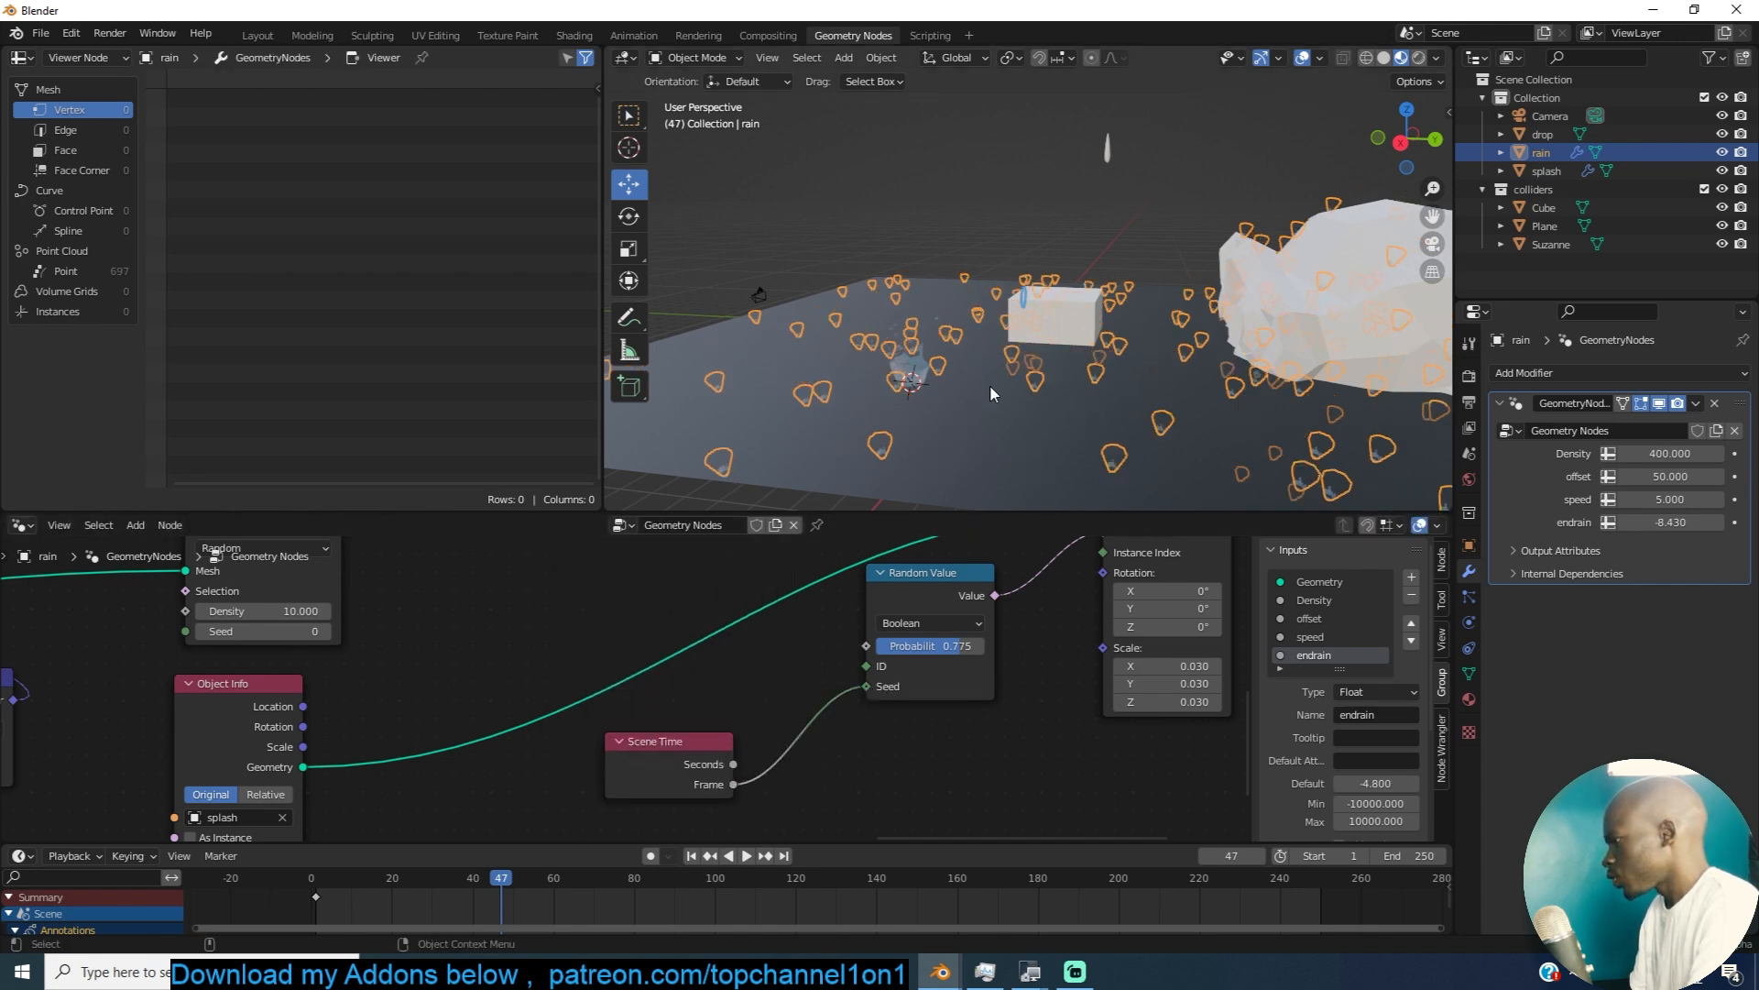
{"action": "key", "text": "space"}
{"action": "middle_click_drag", "start_coordinate": [960, 381], "coordinate": [1147, 350]}
{"action": "middle_click_drag", "start_coordinate": [1111, 590], "coordinate": [1015, 591]}
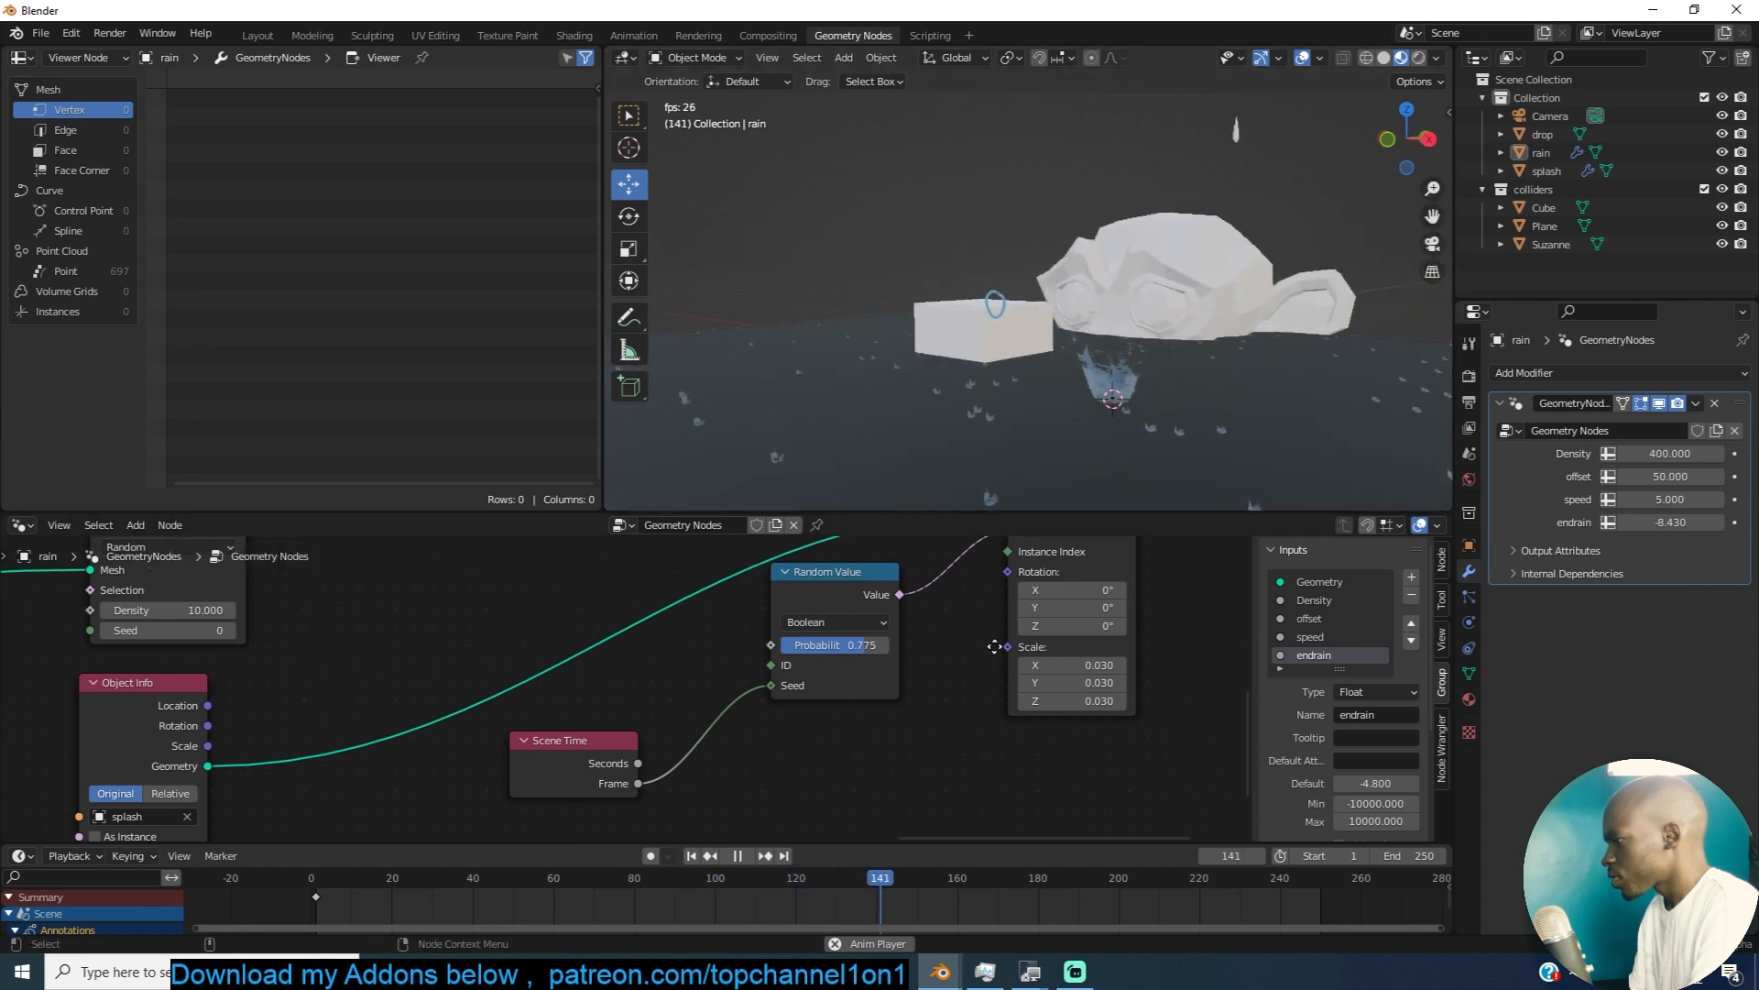
{"action": "key", "text": "space"}
Step: Add a Float Random Value node, connect it to the splash Instance on Points node's Scale input, and adjust its maximum
{"action": "key", "text": "shift+a"}
{"action": "type", "text": "rand"}
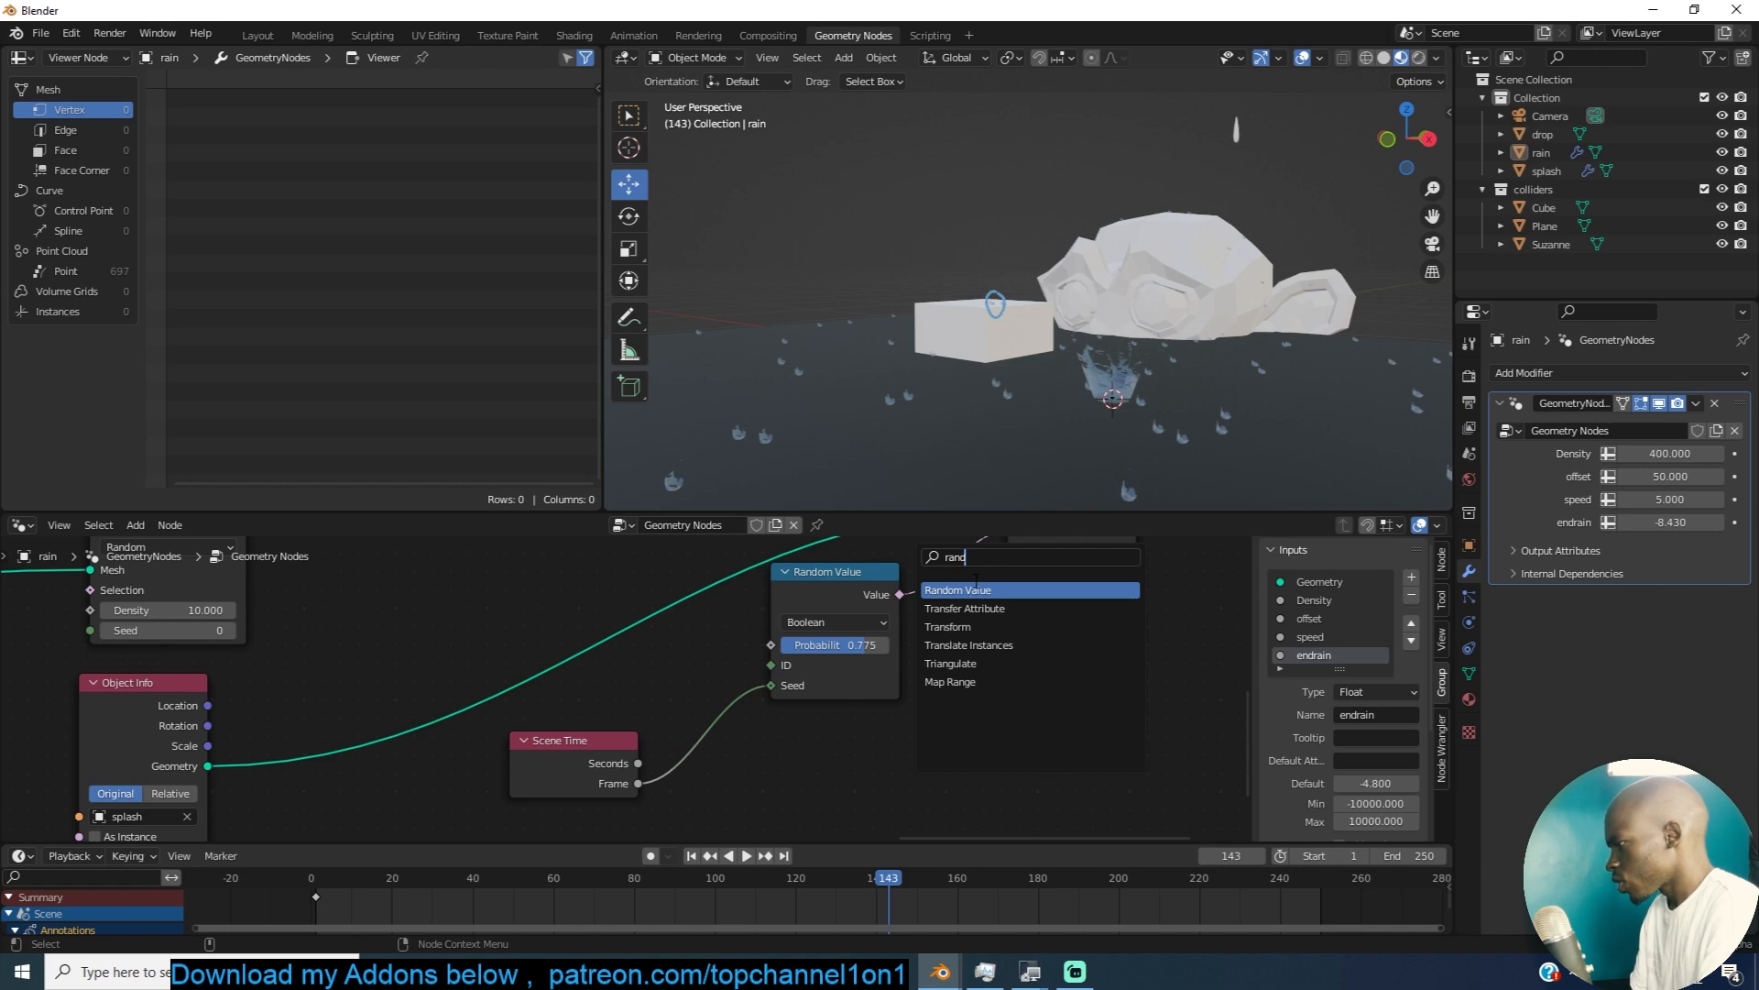
{"action": "left_click", "coordinate": [975, 589]}
{"action": "left_click", "coordinate": [916, 737]}
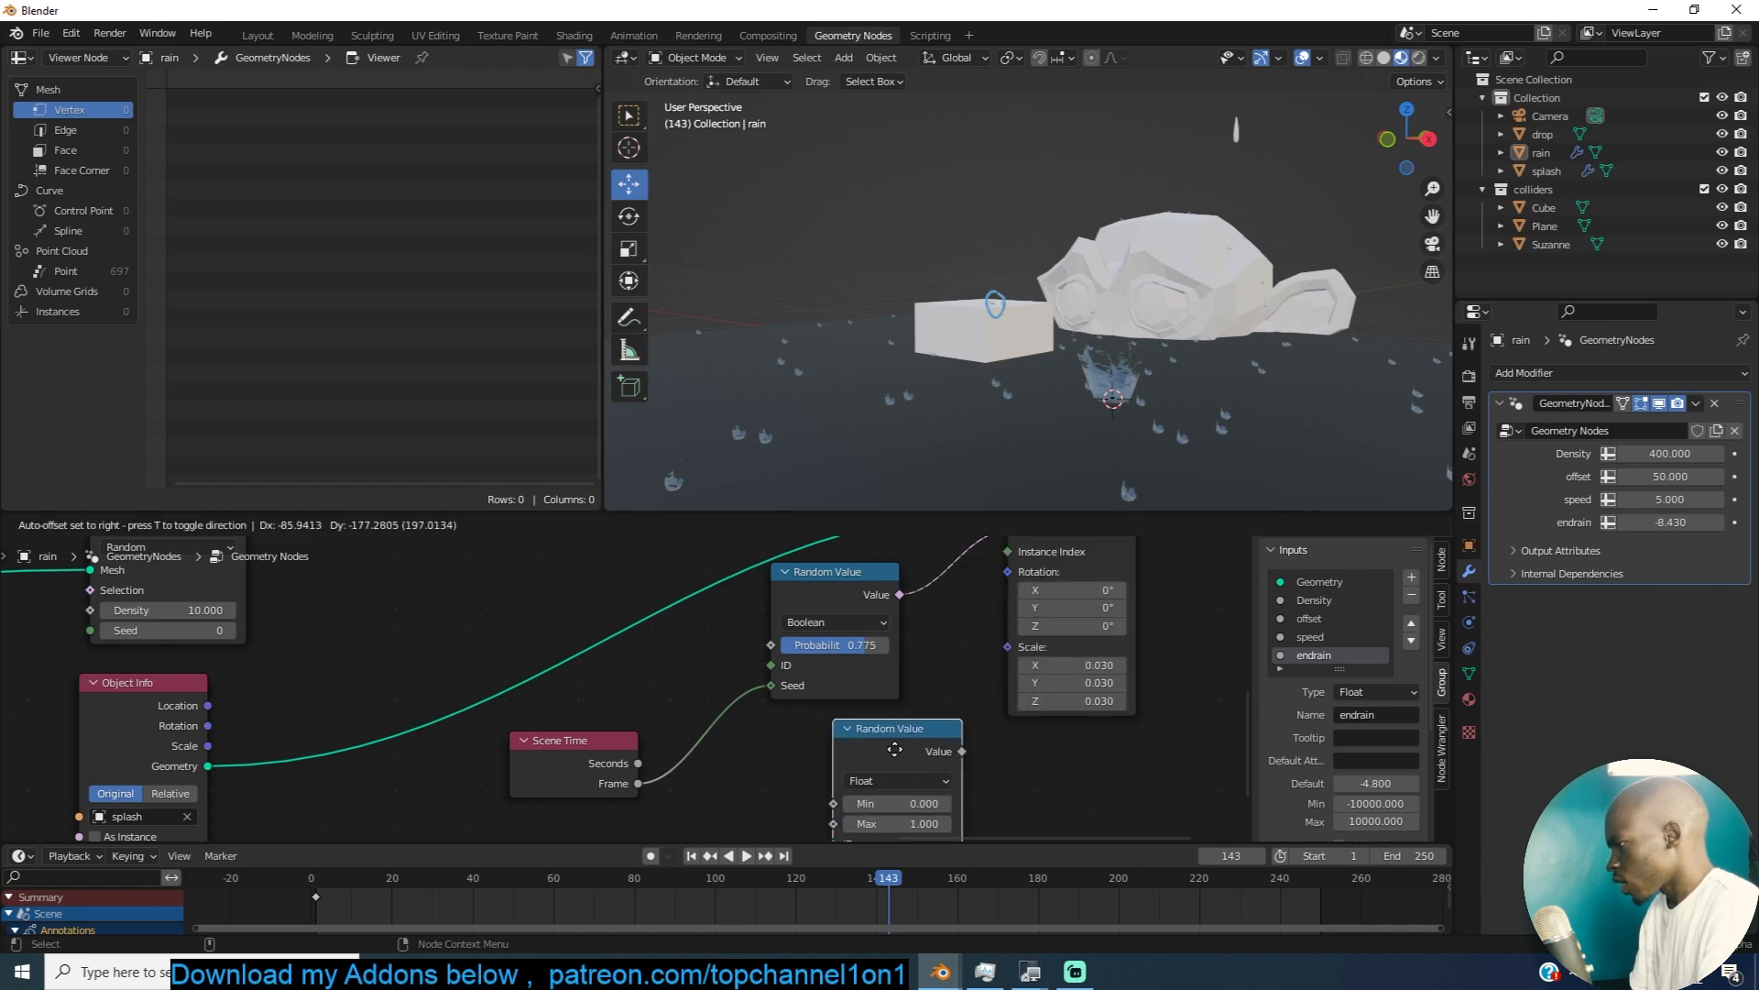
{"action": "left_click_drag", "start_coordinate": [961, 752], "coordinate": [1010, 648]}
{"action": "middle_click_drag", "start_coordinate": [1015, 693], "coordinate": [1084, 626]}
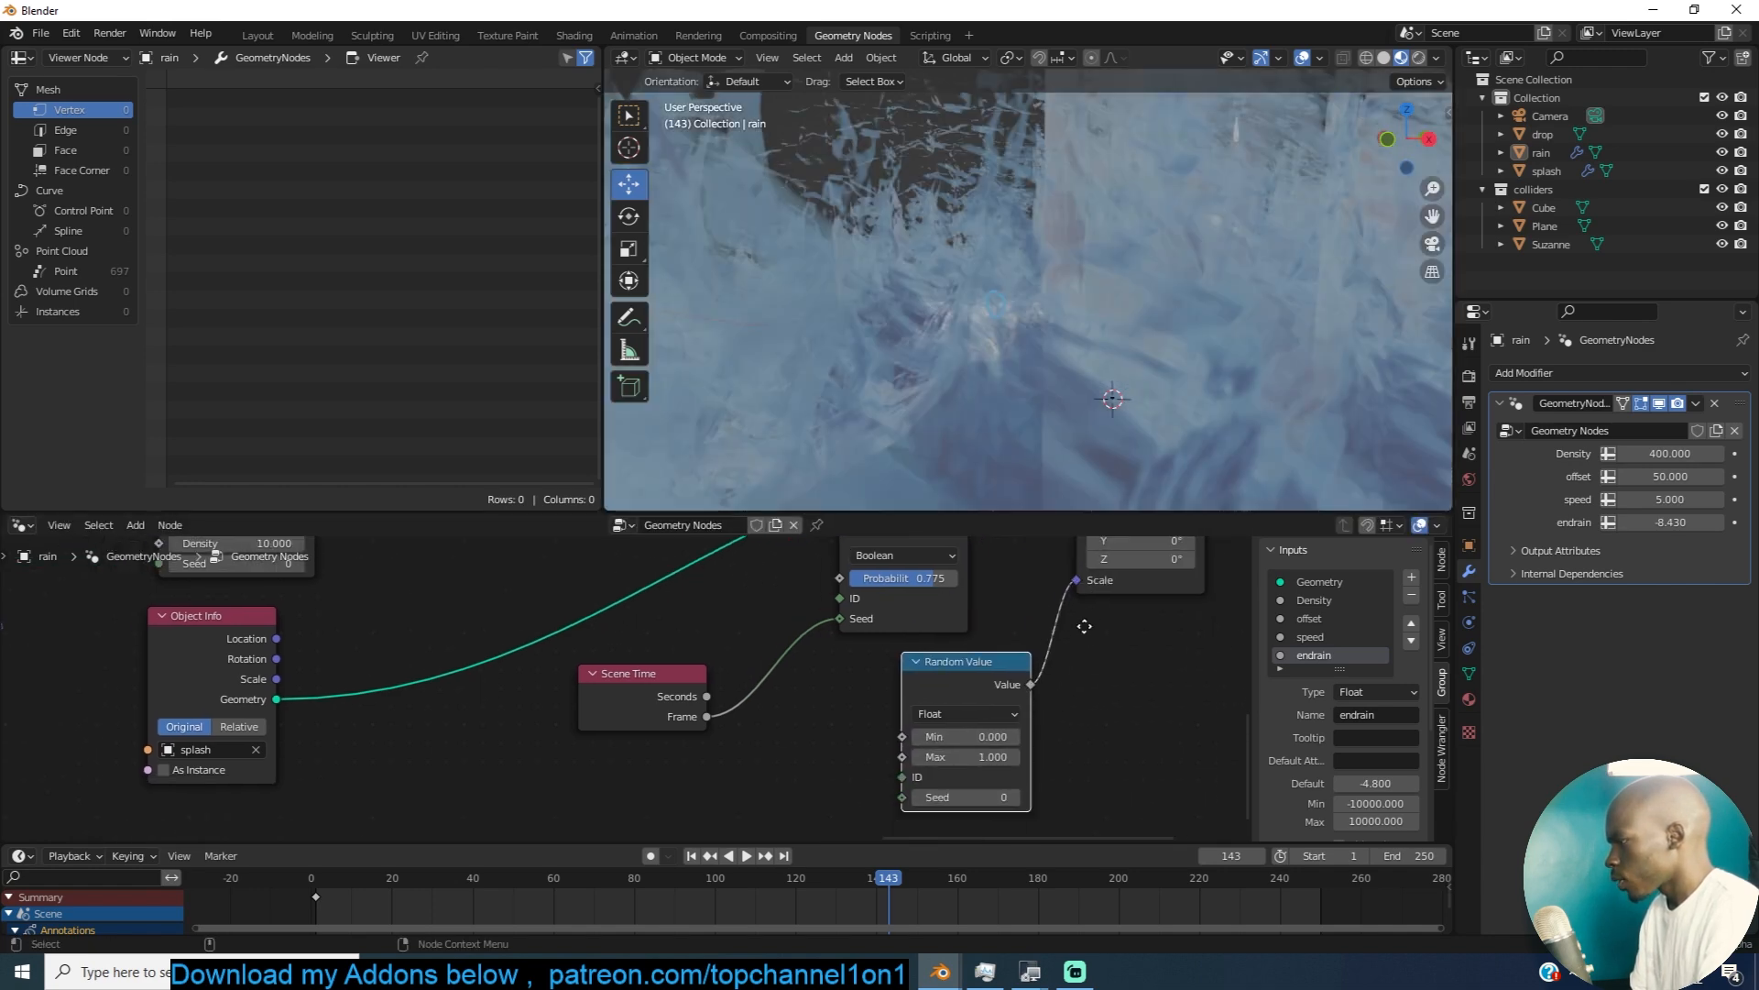
{"action": "mouse_move", "coordinate": [994, 762]}
{"action": "left_mouse_down", "text": "shift"}
{"action": "mouse_move", "coordinate": [916, 761]}
{"action": "mouse_move", "coordinate": [998, 738]}
{"action": "left_mouse_up", "text": "shift"}
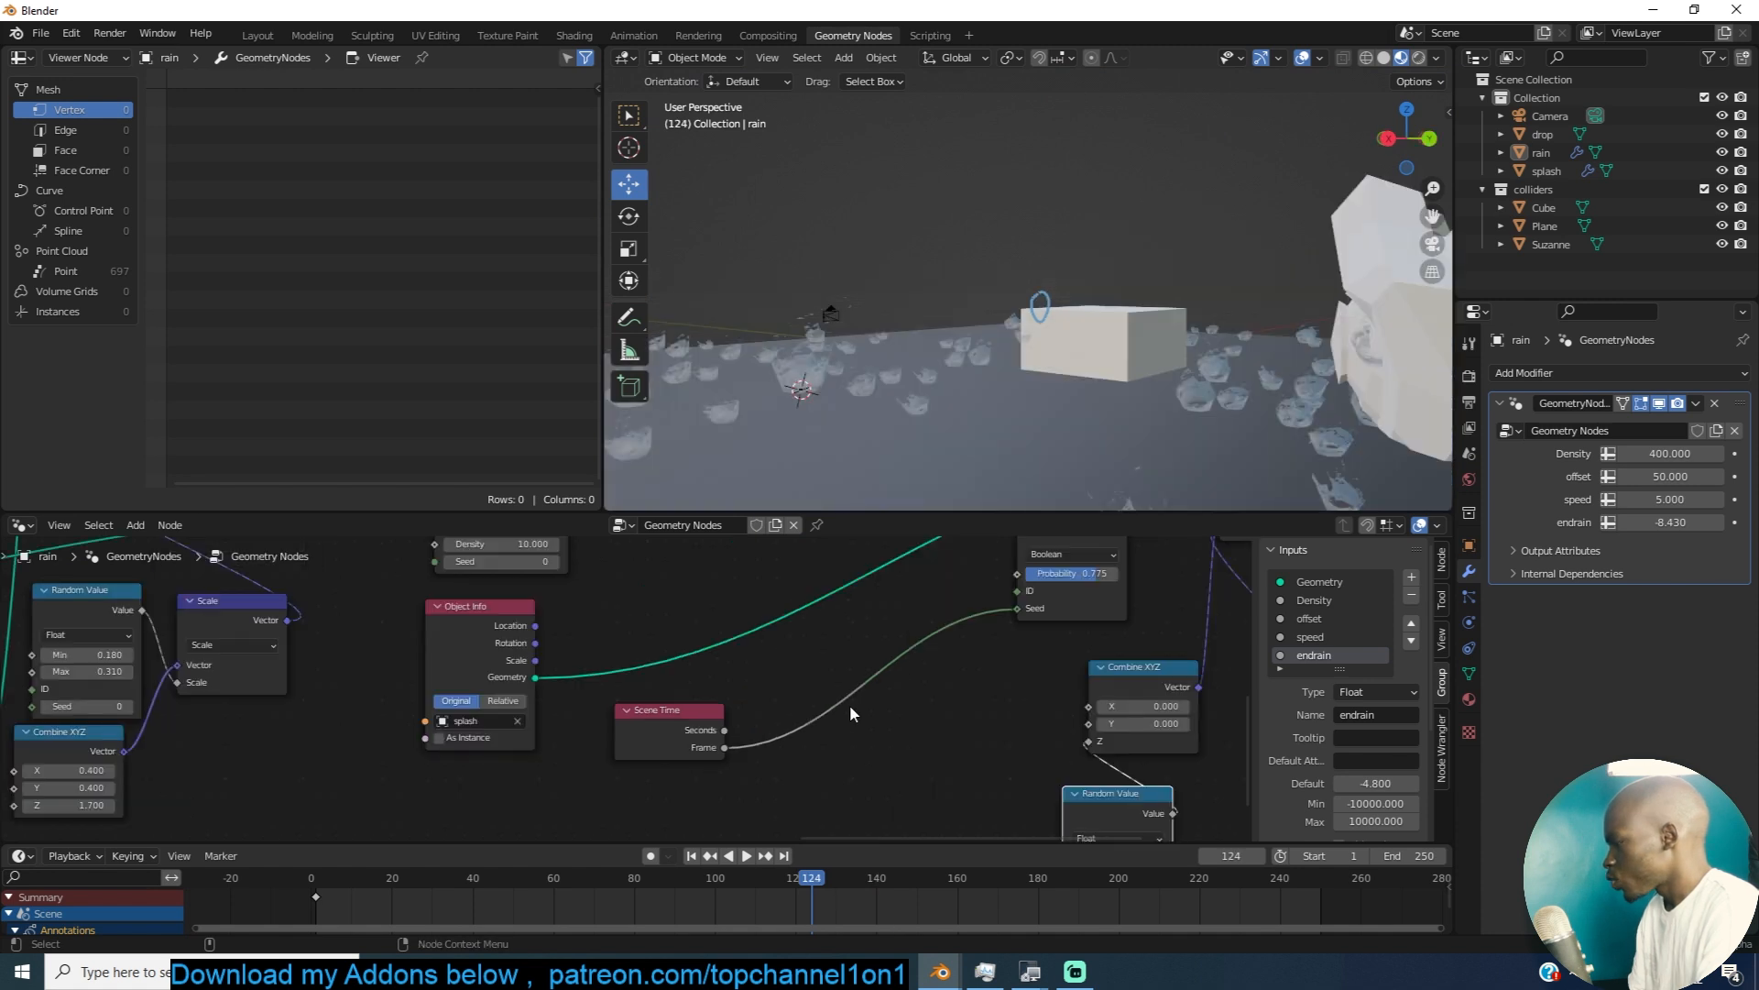
Step: Insert a Math node set to Multiply between Scene Time's Frame output and the Boolean Random Value's seed, and play the animation
{"action": "key", "text": "shift+a"}
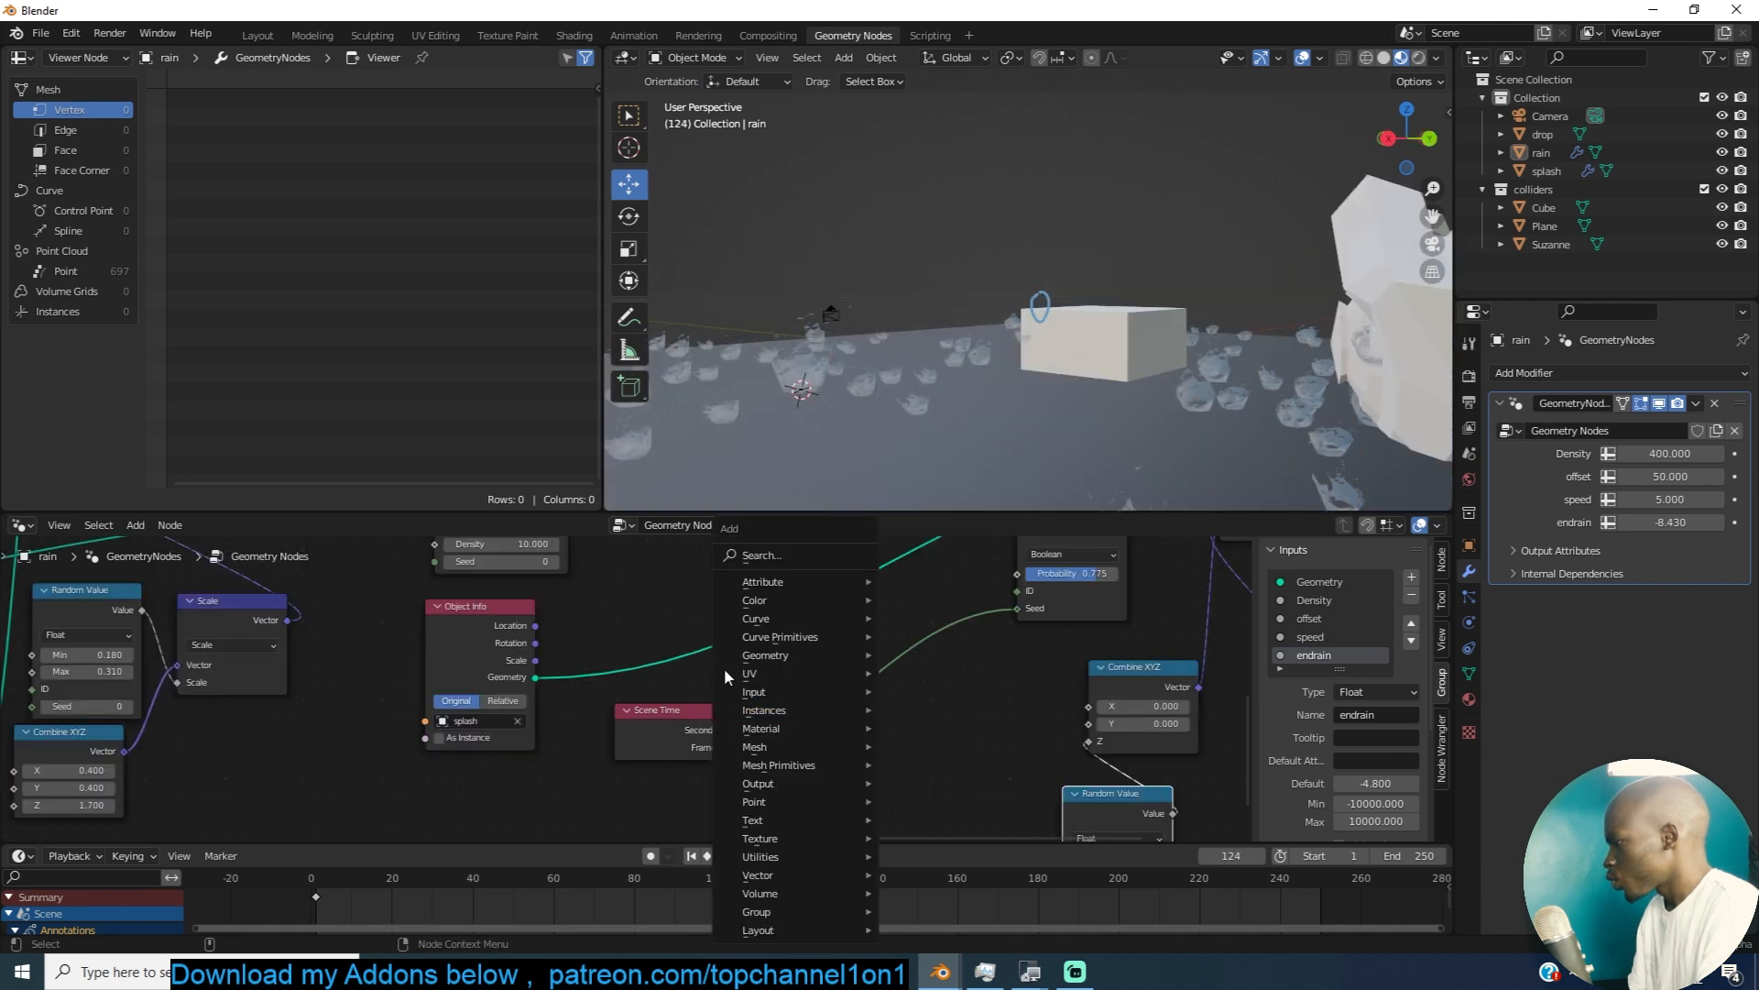
{"action": "left_click", "coordinate": [810, 558]}
{"action": "type", "text": "math"}
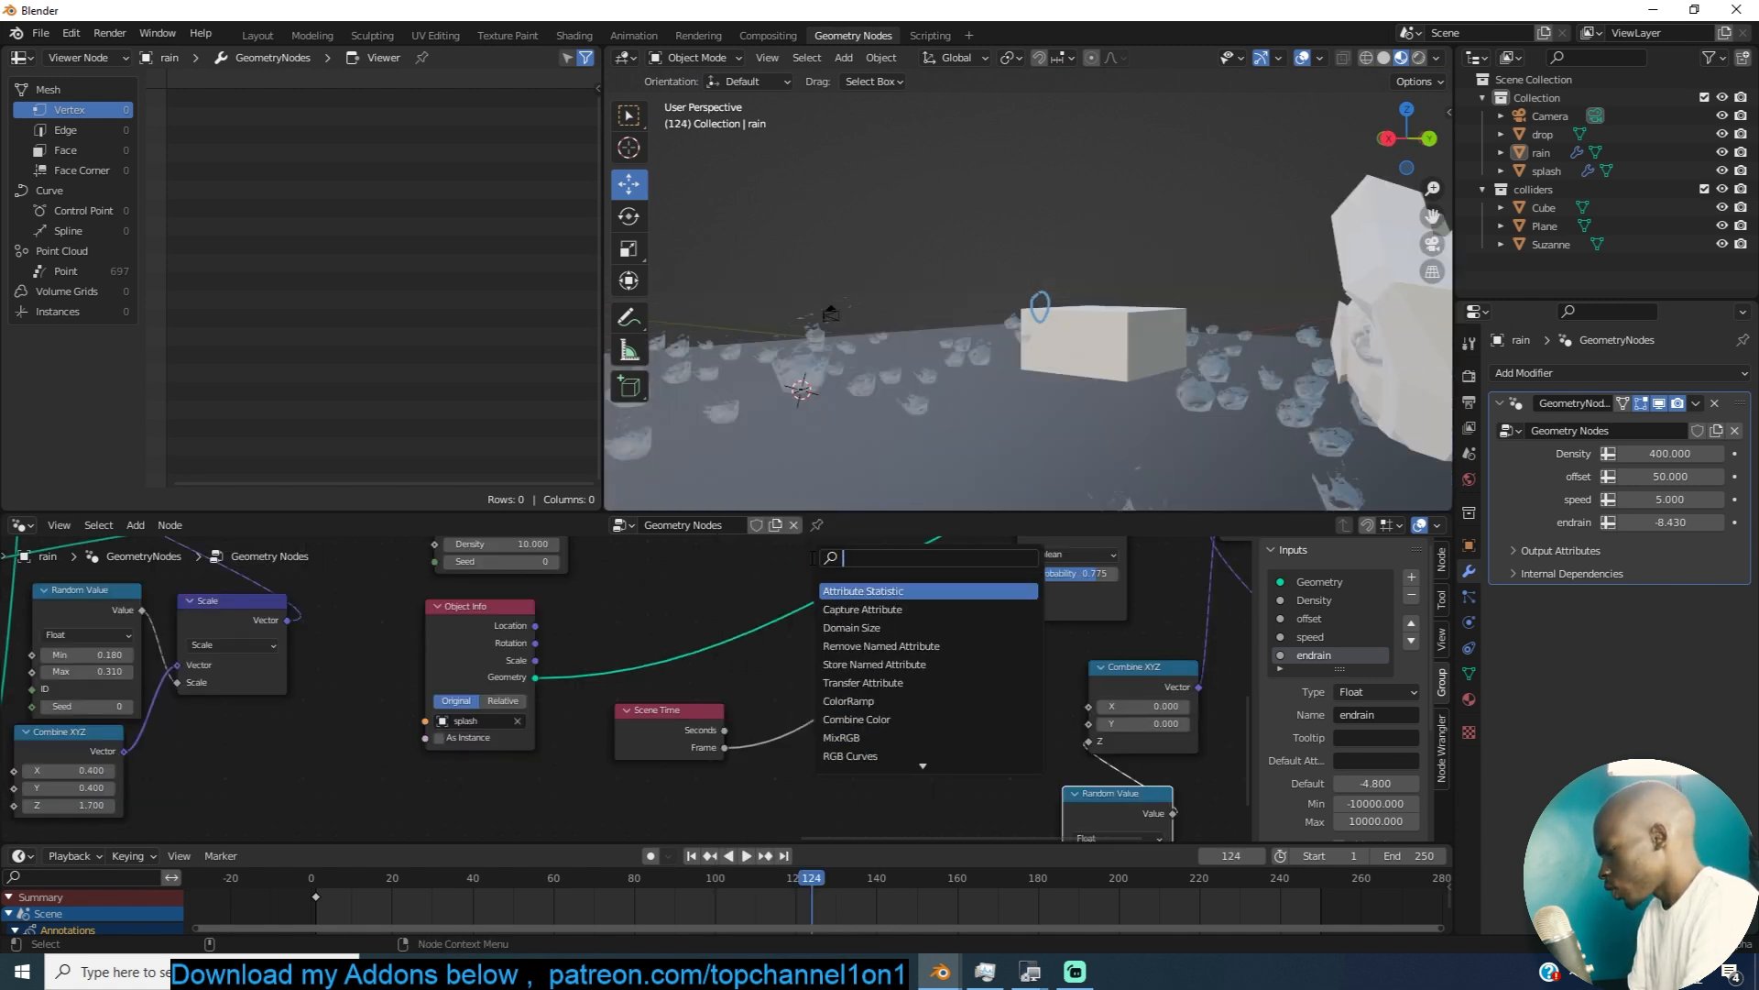
{"action": "left_click", "coordinate": [858, 590]}
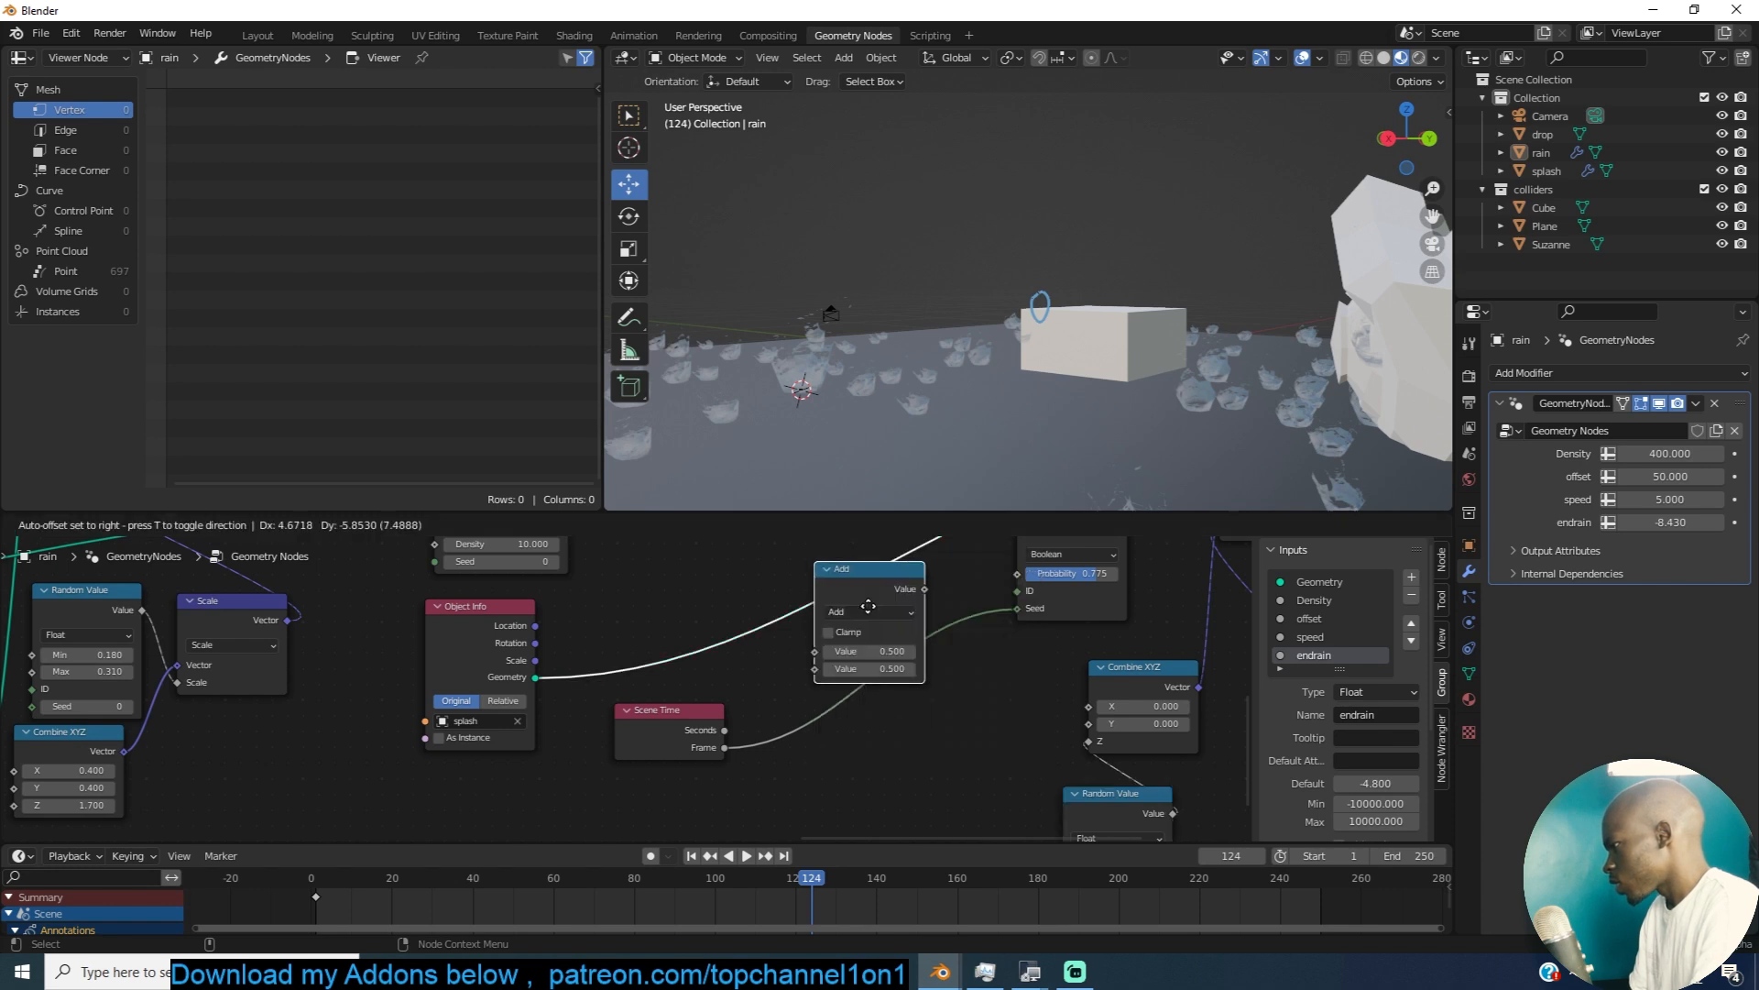
{"action": "left_click", "coordinate": [894, 684]}
{"action": "left_click", "coordinate": [893, 683]}
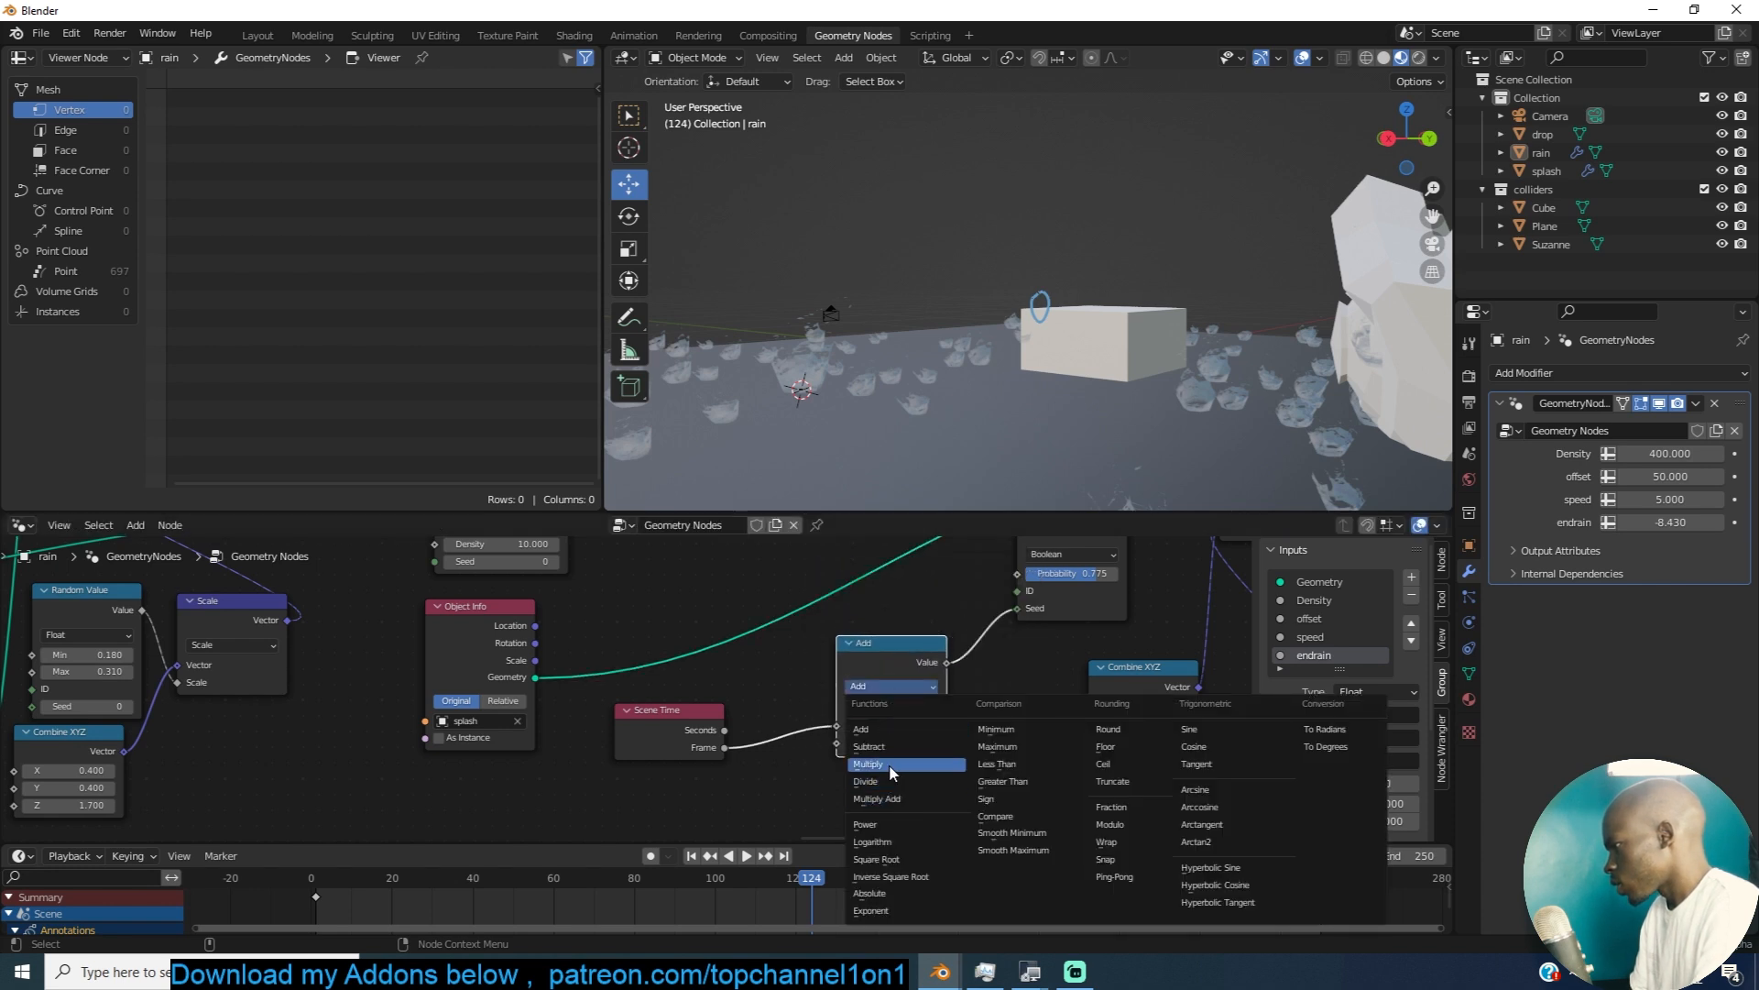
{"action": "left_click", "coordinate": [889, 765]}
{"action": "key", "text": "space"}
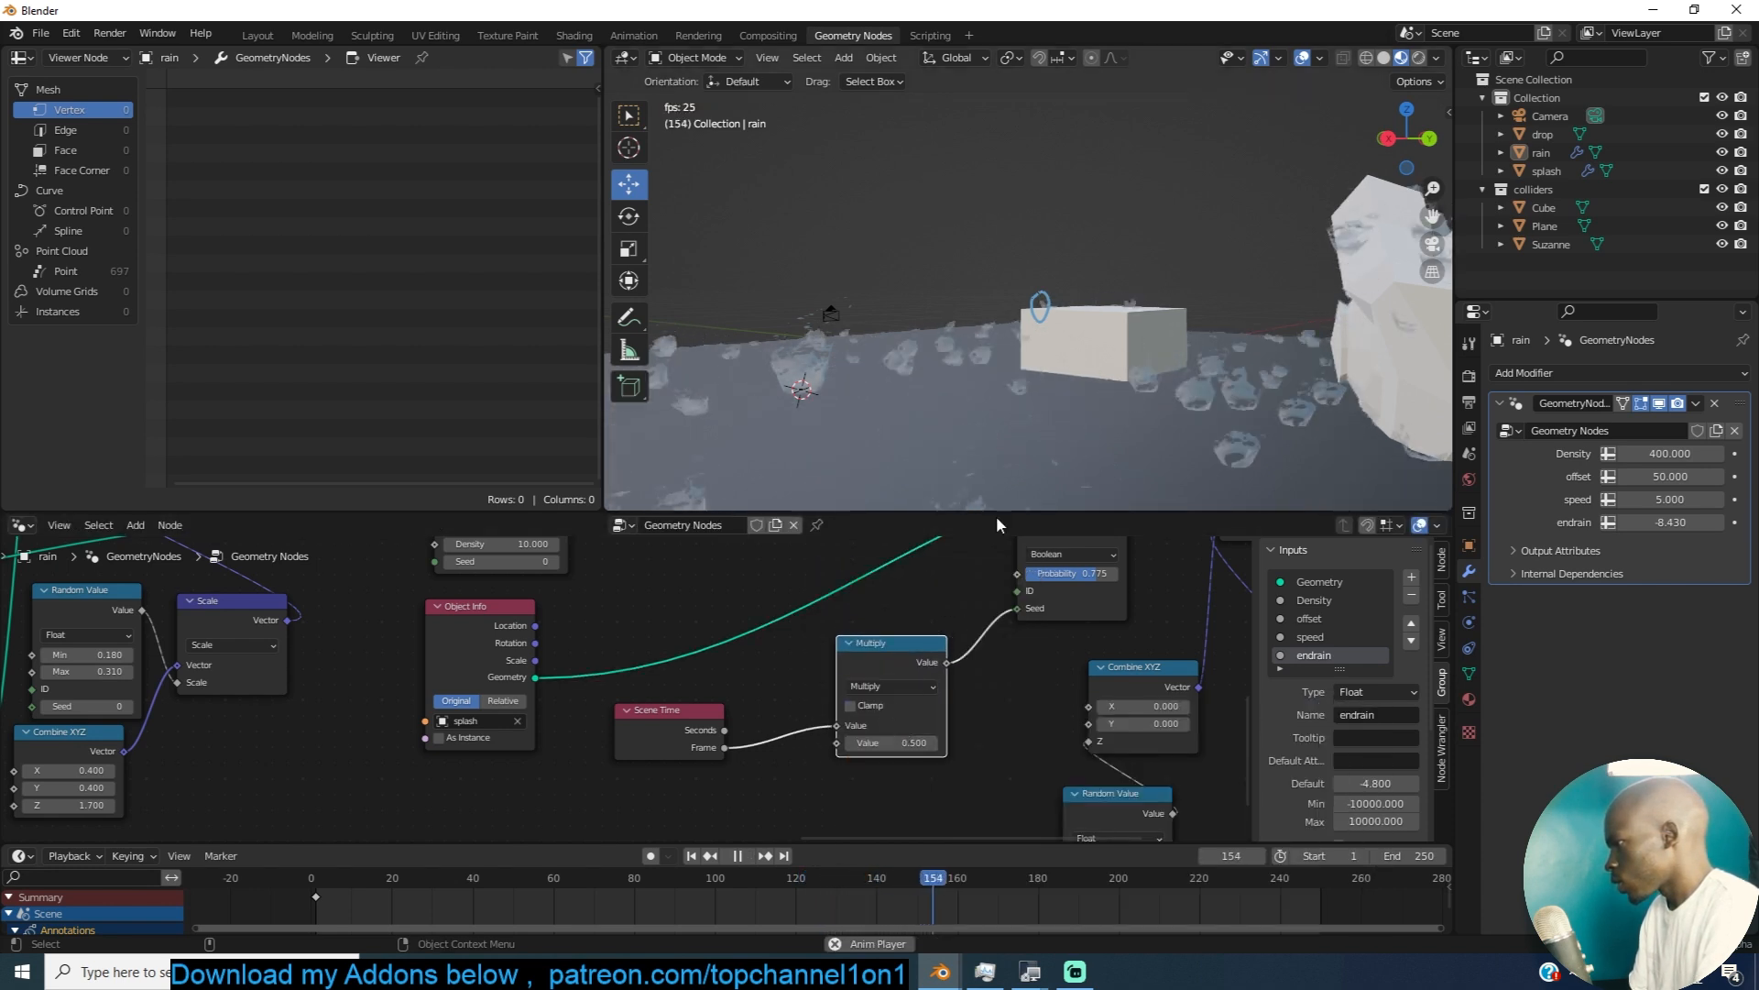
{"action": "key", "text": "space"}
{"action": "key", "text": "Return"}
{"action": "key", "text": "space"}
{"action": "key", "text": "space"}
Step: Try a multiplier of 1 in the Multiply node and play the animation
{"action": "double_click", "coordinate": [896, 744]}
{"action": "type", "text": "1"}
{"action": "key", "text": "Return"}
{"action": "key", "text": "space"}
{"action": "key", "text": "space"}
Step: Set the Multiply node's value back to 0.5 and play the animation to judge the splash timing
{"action": "double_click", "coordinate": [913, 744]}
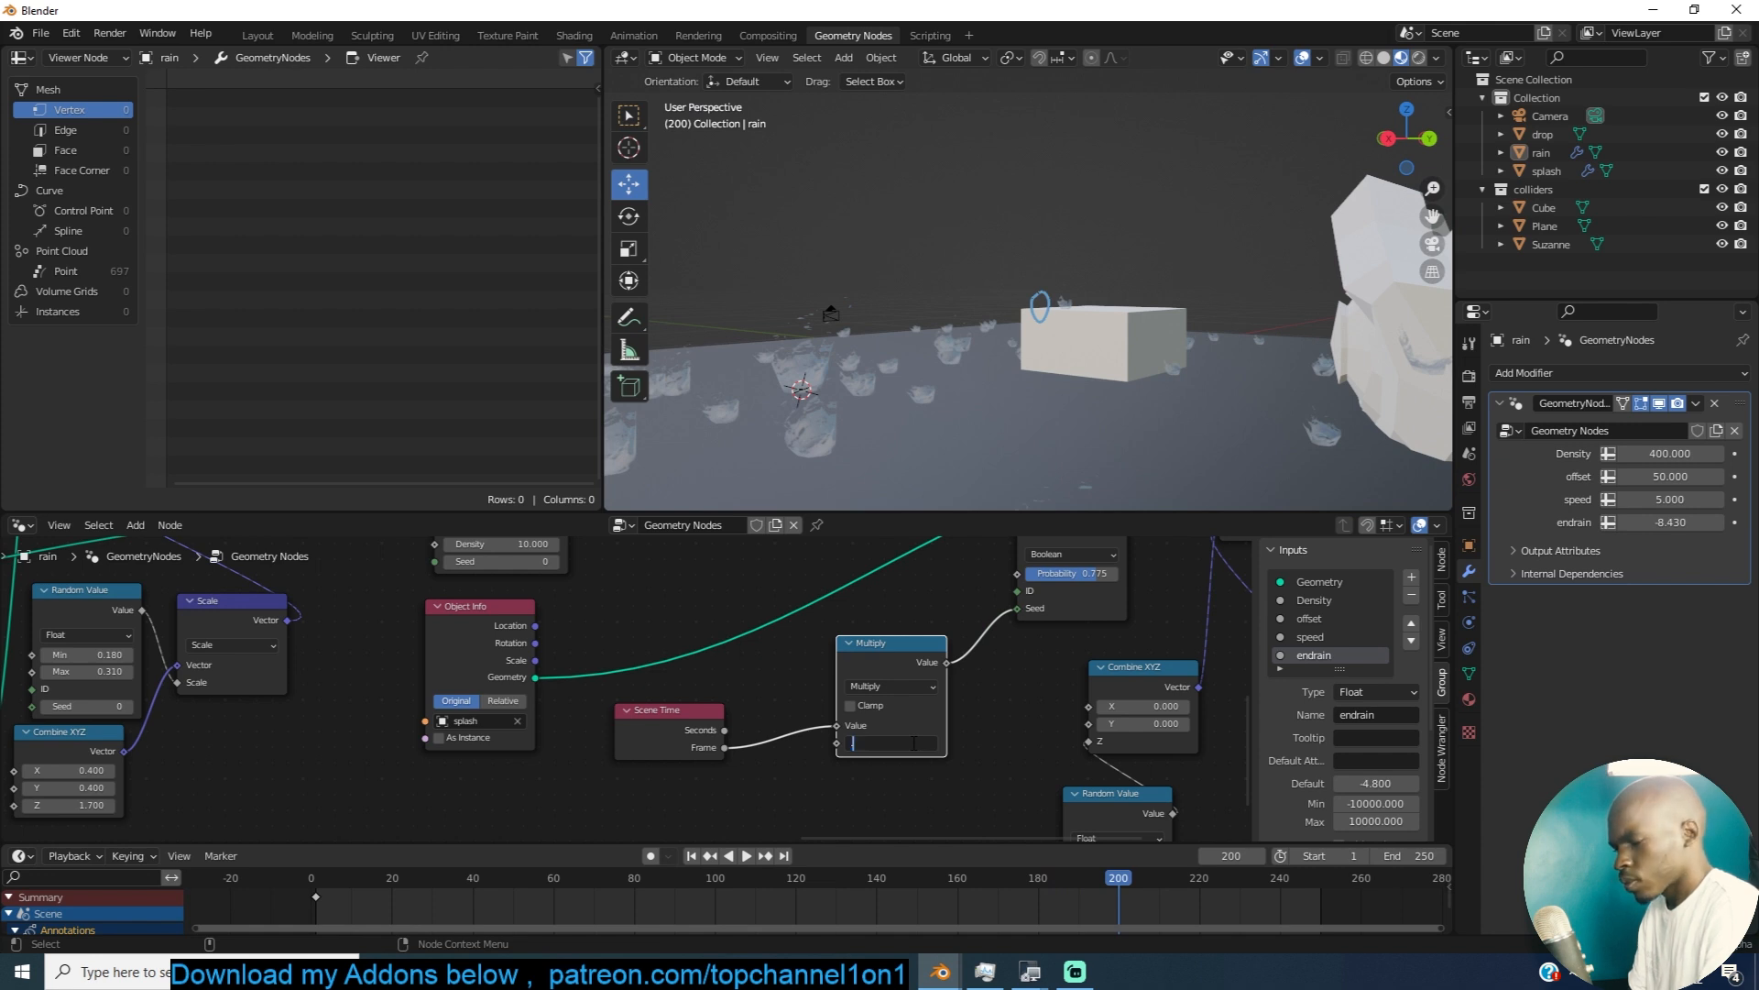
{"action": "type", "text": "0.5"}
{"action": "key", "text": "Return"}
{"action": "key", "text": "space"}
{"action": "key", "text": "space"}
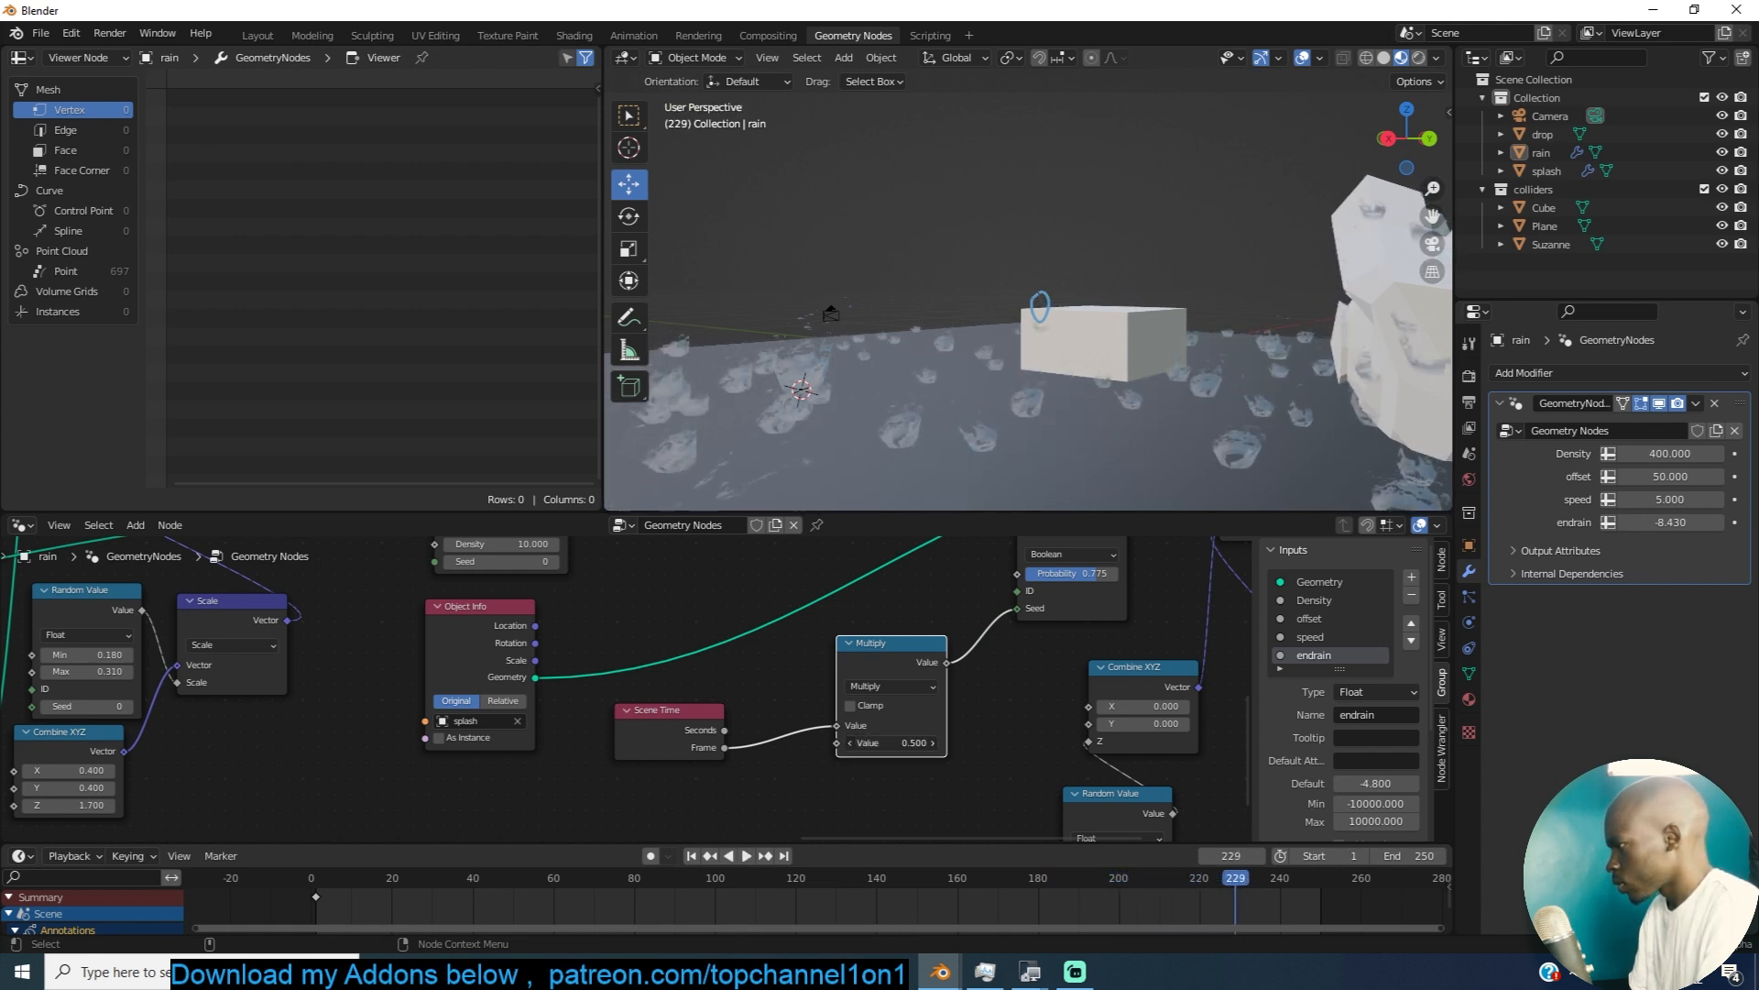
{"action": "key", "text": "Return"}
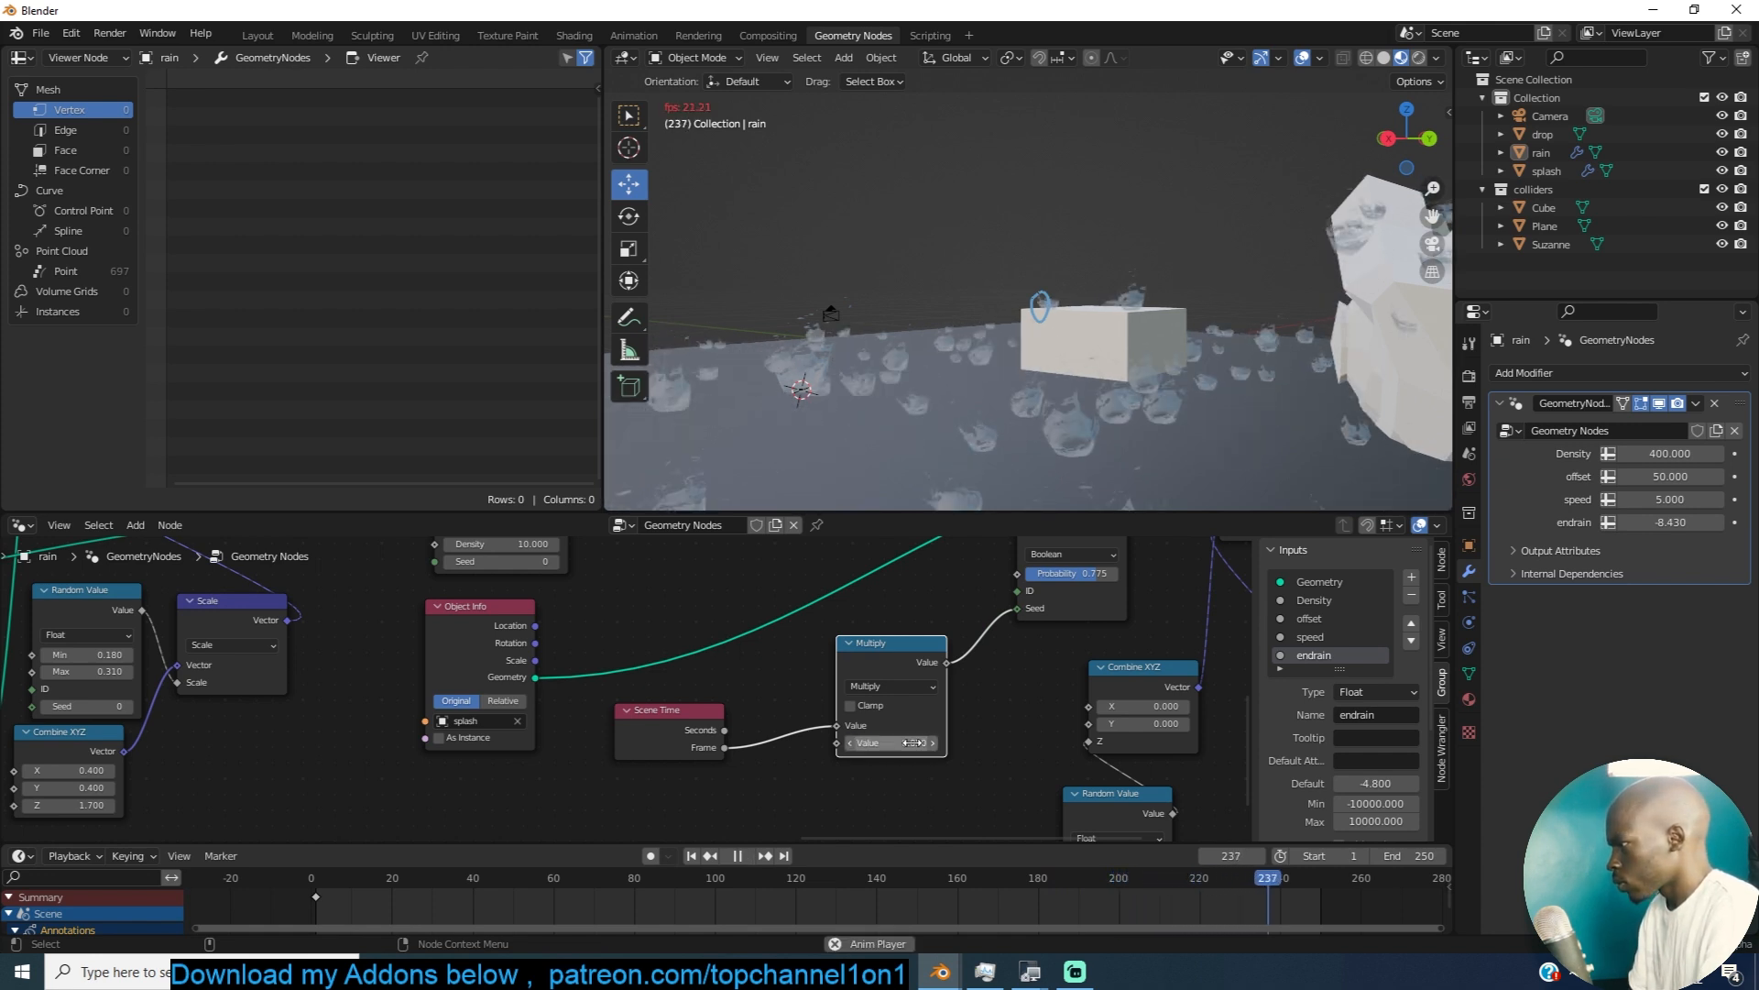
Step: Change the Math node between Scene Time and the Boolean Random Value's seed to Divide, with a divisor of 2
{"action": "middle_click_drag", "start_coordinate": [1008, 494], "coordinate": [1123, 492]}
{"action": "left_click", "coordinate": [894, 686]}
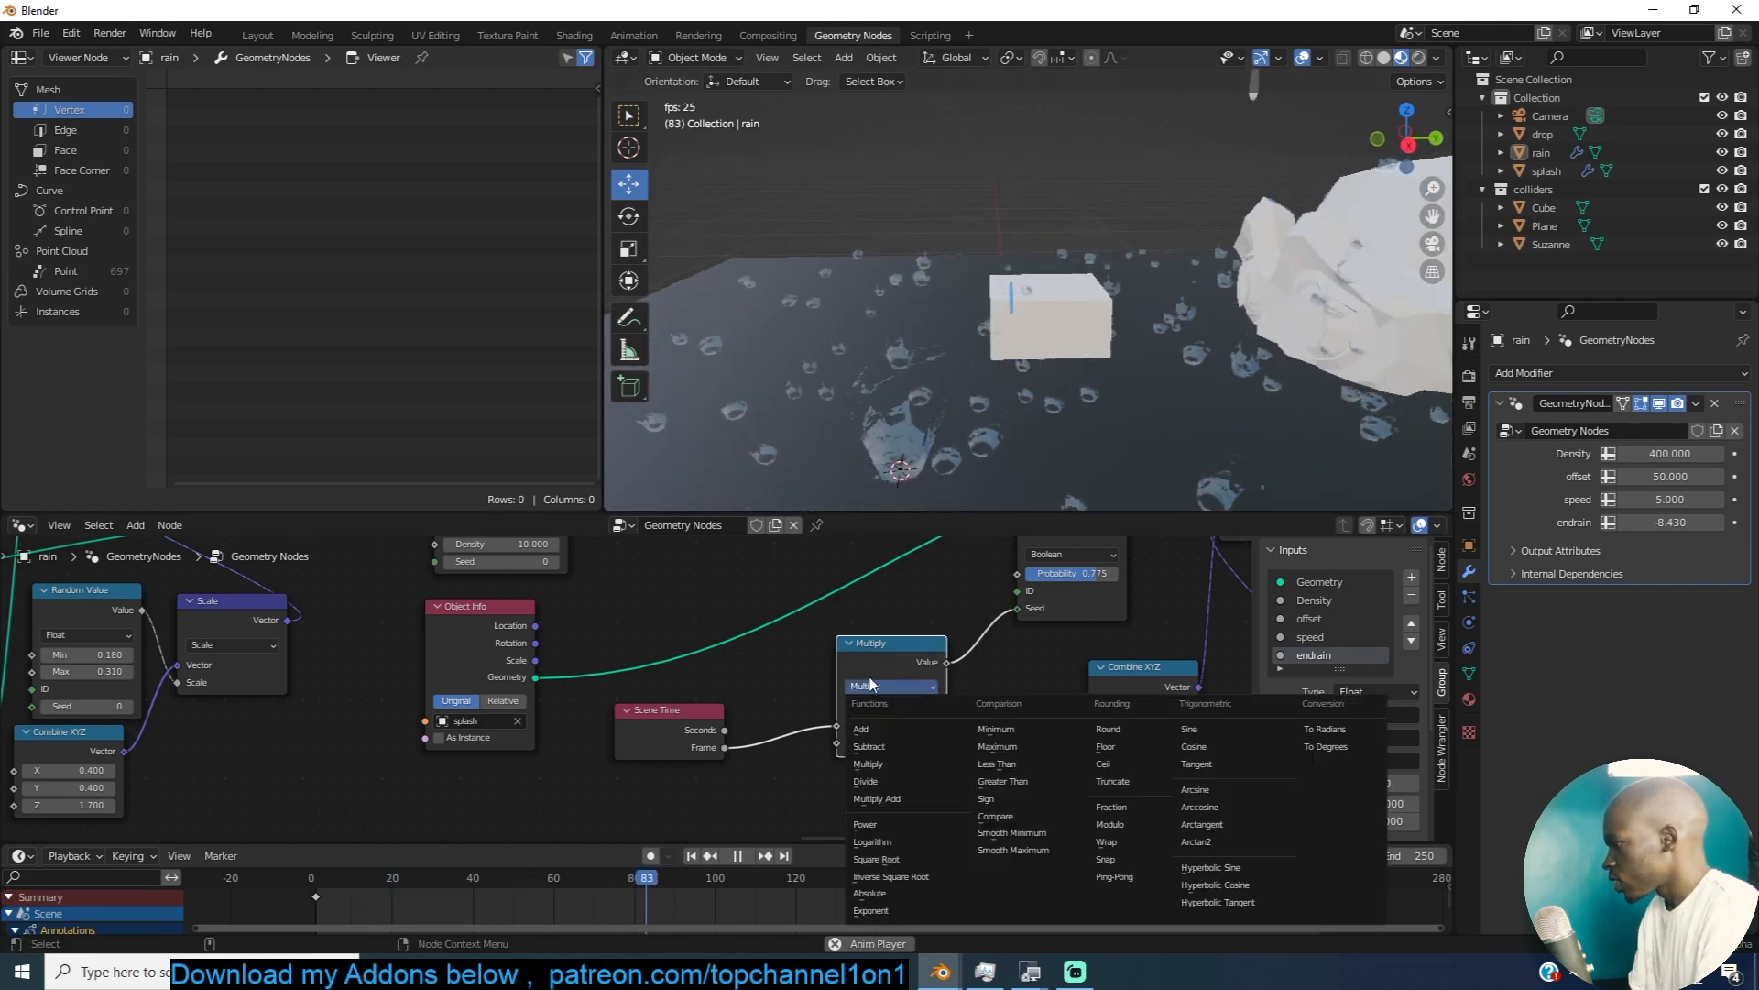
{"action": "left_click", "coordinate": [898, 782]}
{"action": "left_click", "coordinate": [924, 742]}
{"action": "type", "text": "2"}
{"action": "key", "text": "Return"}
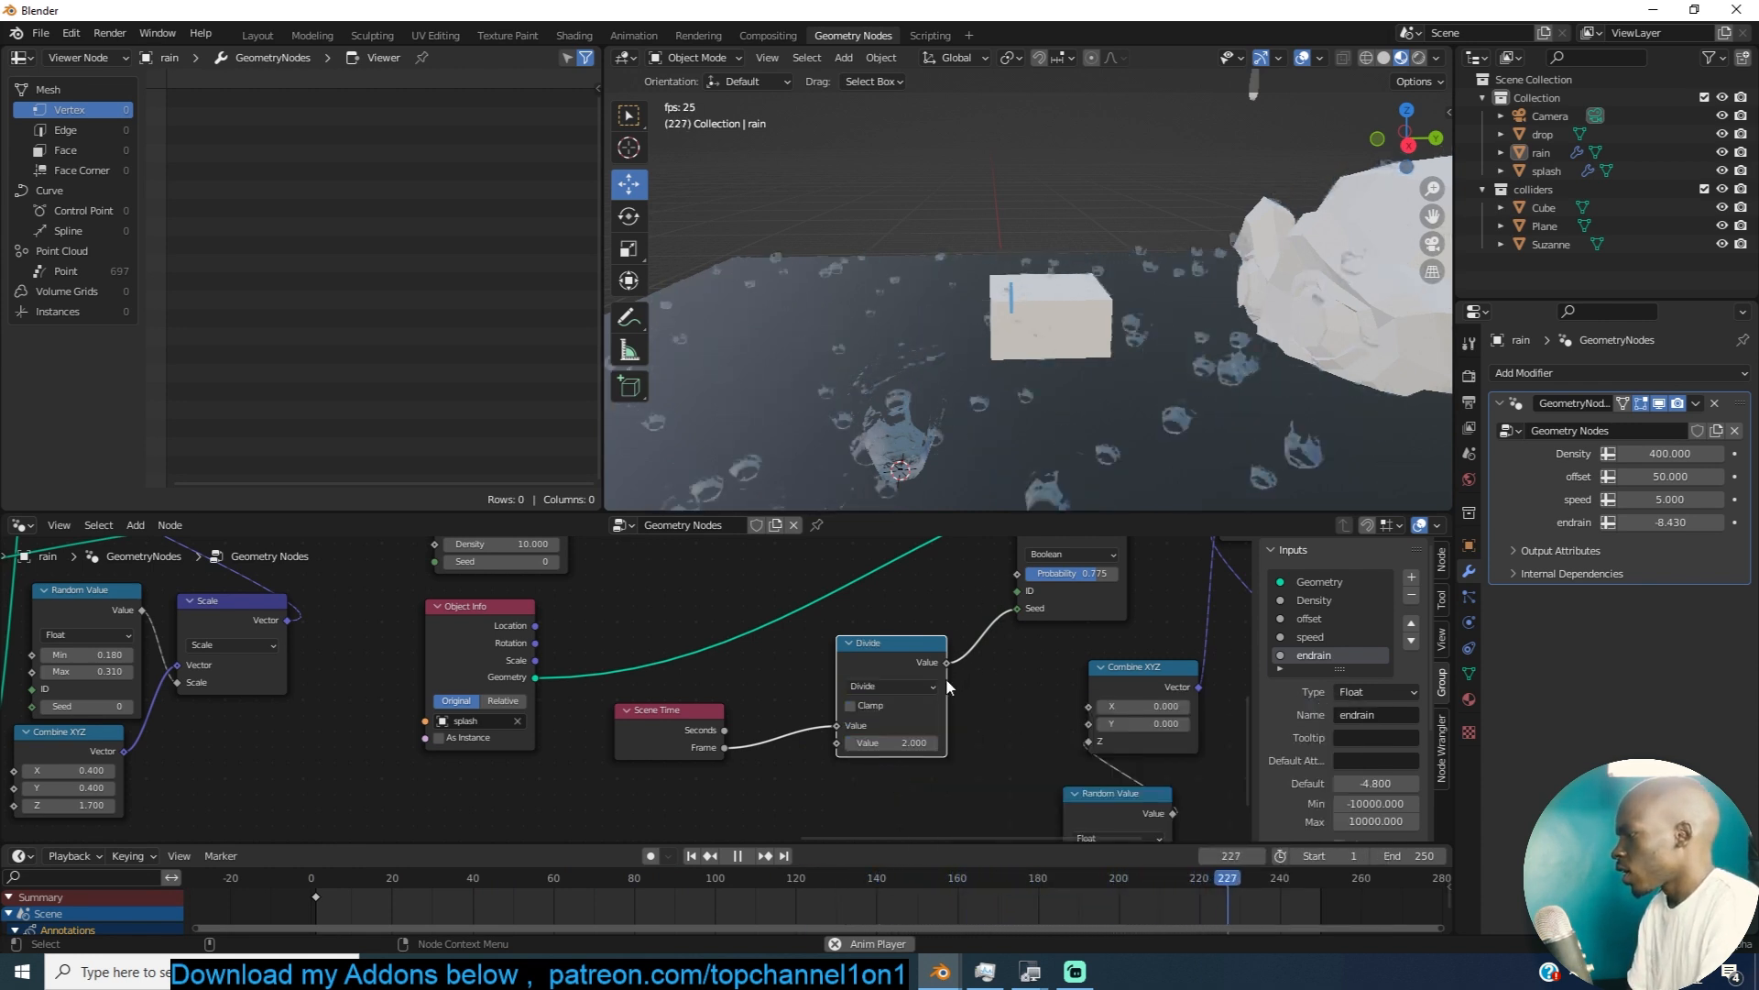
Step: Set the Divide node's value to 3, examine the splash timing around the colliders, and stop playback
{"action": "left_click", "coordinate": [919, 743]}
{"action": "type", "text": "3"}
{"action": "key", "text": "Return"}
{"action": "scroll", "coordinate": [1107, 457], "scroll_direction": "down", "scroll_amount": 1}
{"action": "middle_click_drag", "start_coordinate": [1107, 448], "coordinate": [1167, 427]}
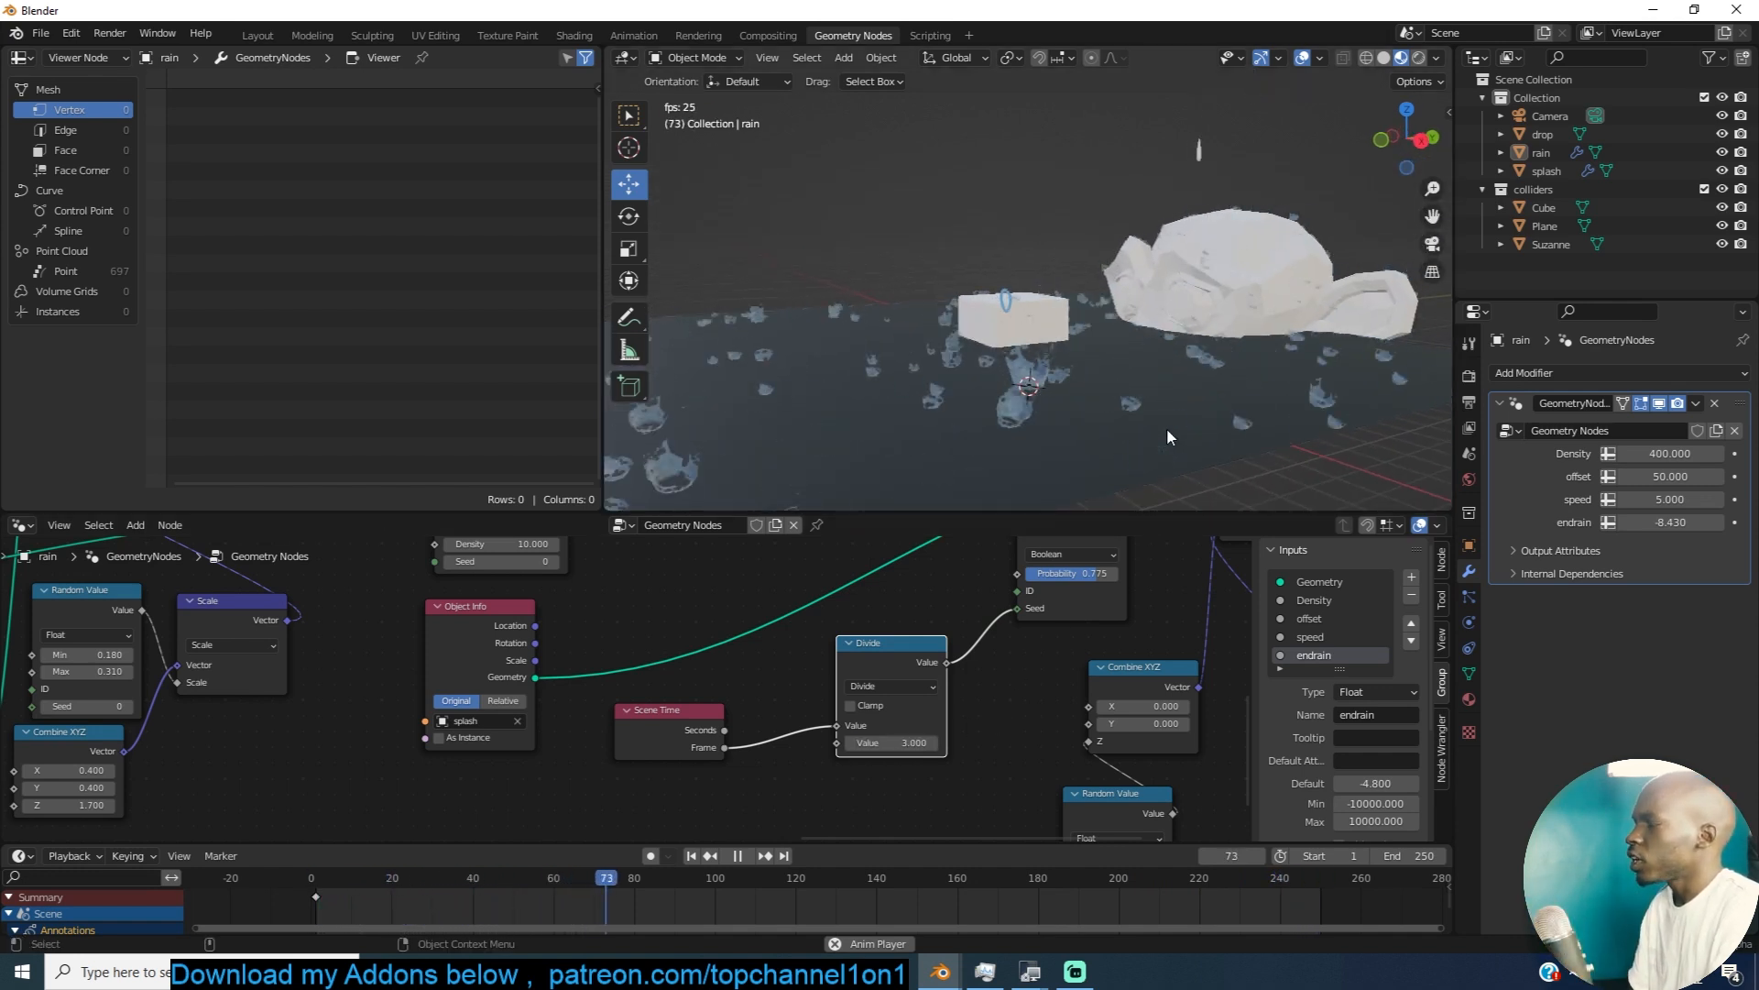
{"action": "mouse_move", "coordinate": [1167, 427]}
{"action": "middle_mouse_down"}
{"action": "mouse_move", "coordinate": [1093, 422]}
{"action": "mouse_move", "coordinate": [1162, 448]}
{"action": "middle_mouse_up"}
{"action": "key", "text": "space"}
Step: Move the rain's Join Geometry node over beside the splash Instance on Points node, near the Group Output
{"action": "scroll", "coordinate": [1100, 597], "scroll_direction": "down", "scroll_amount": 14}
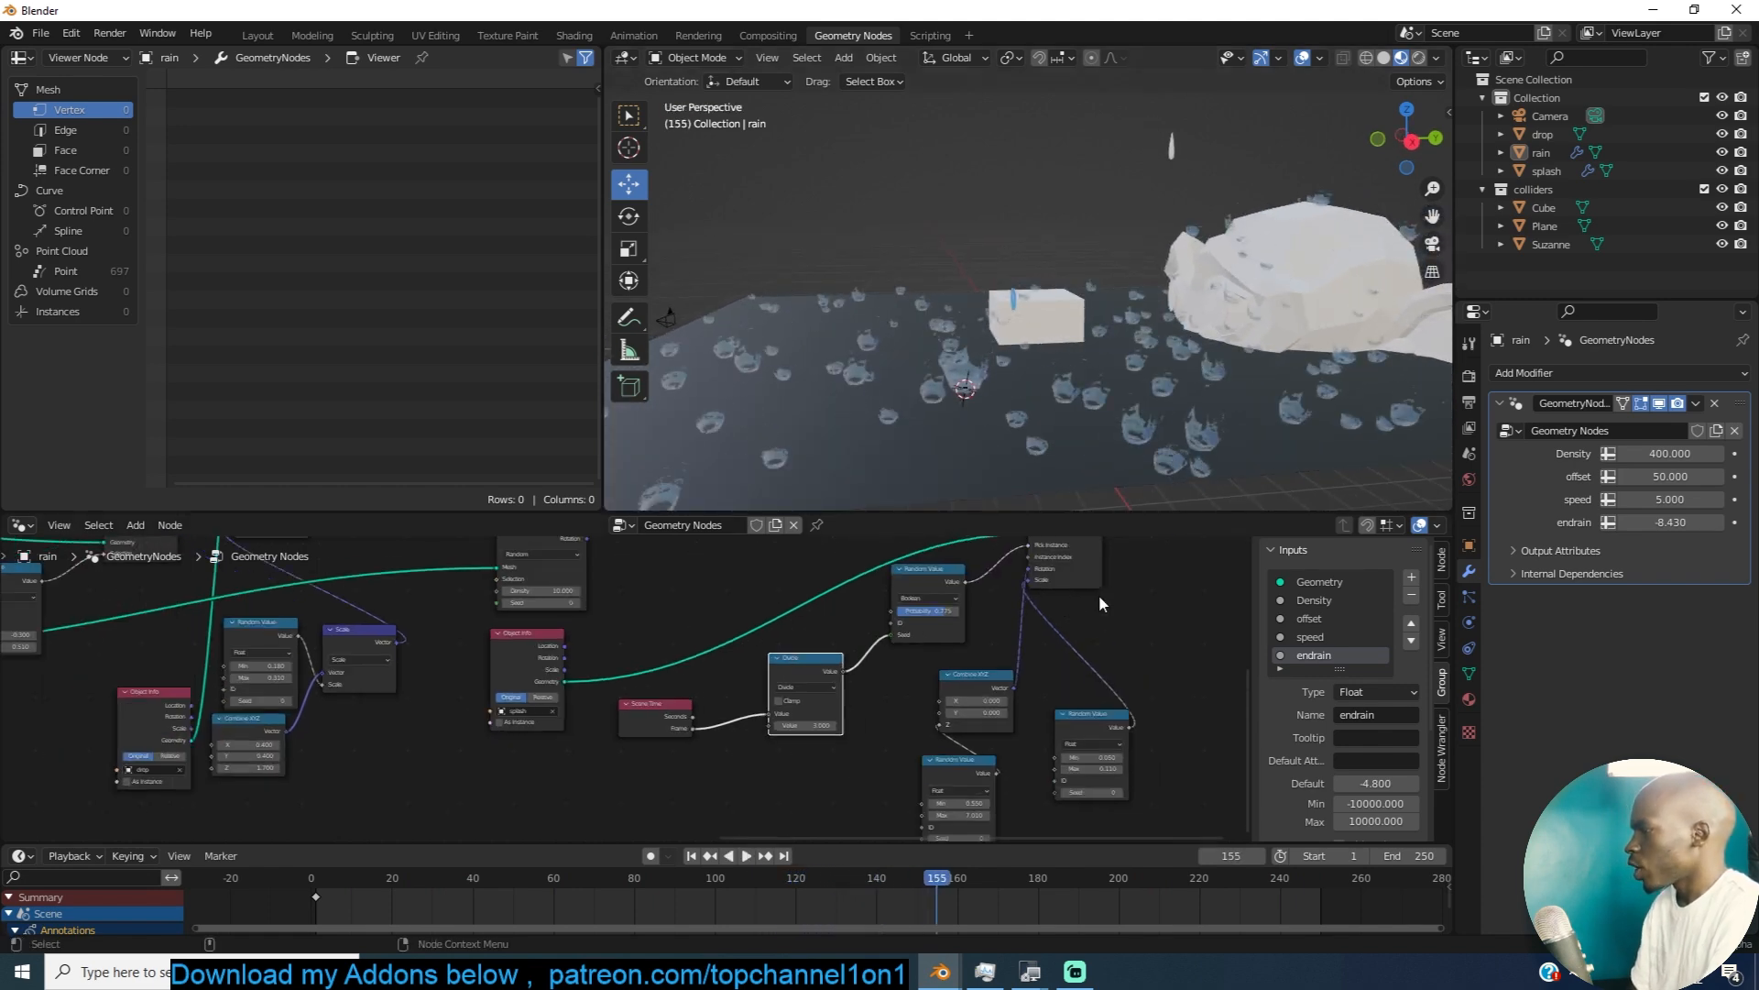
{"action": "middle_click_drag", "start_coordinate": [1117, 608], "coordinate": [992, 731]}
{"action": "scroll", "coordinate": [579, 670], "scroll_direction": "up", "scroll_amount": 4}
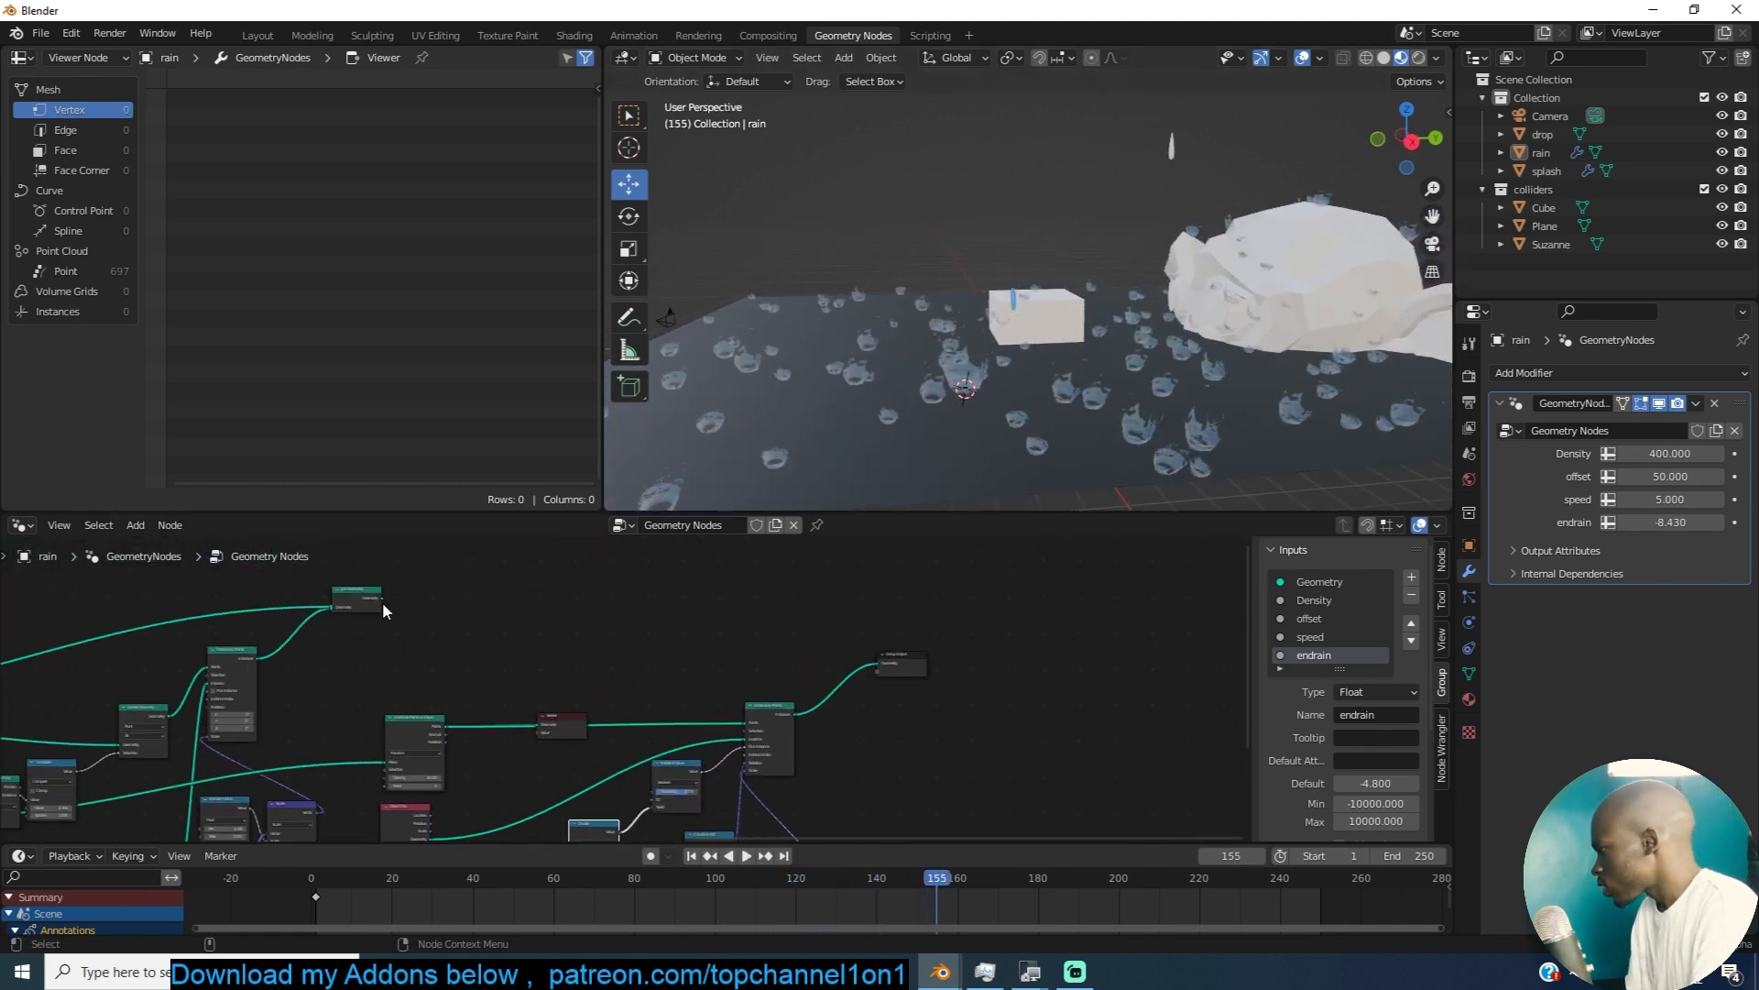
{"action": "left_click_drag", "start_coordinate": [364, 601], "coordinate": [770, 621]}
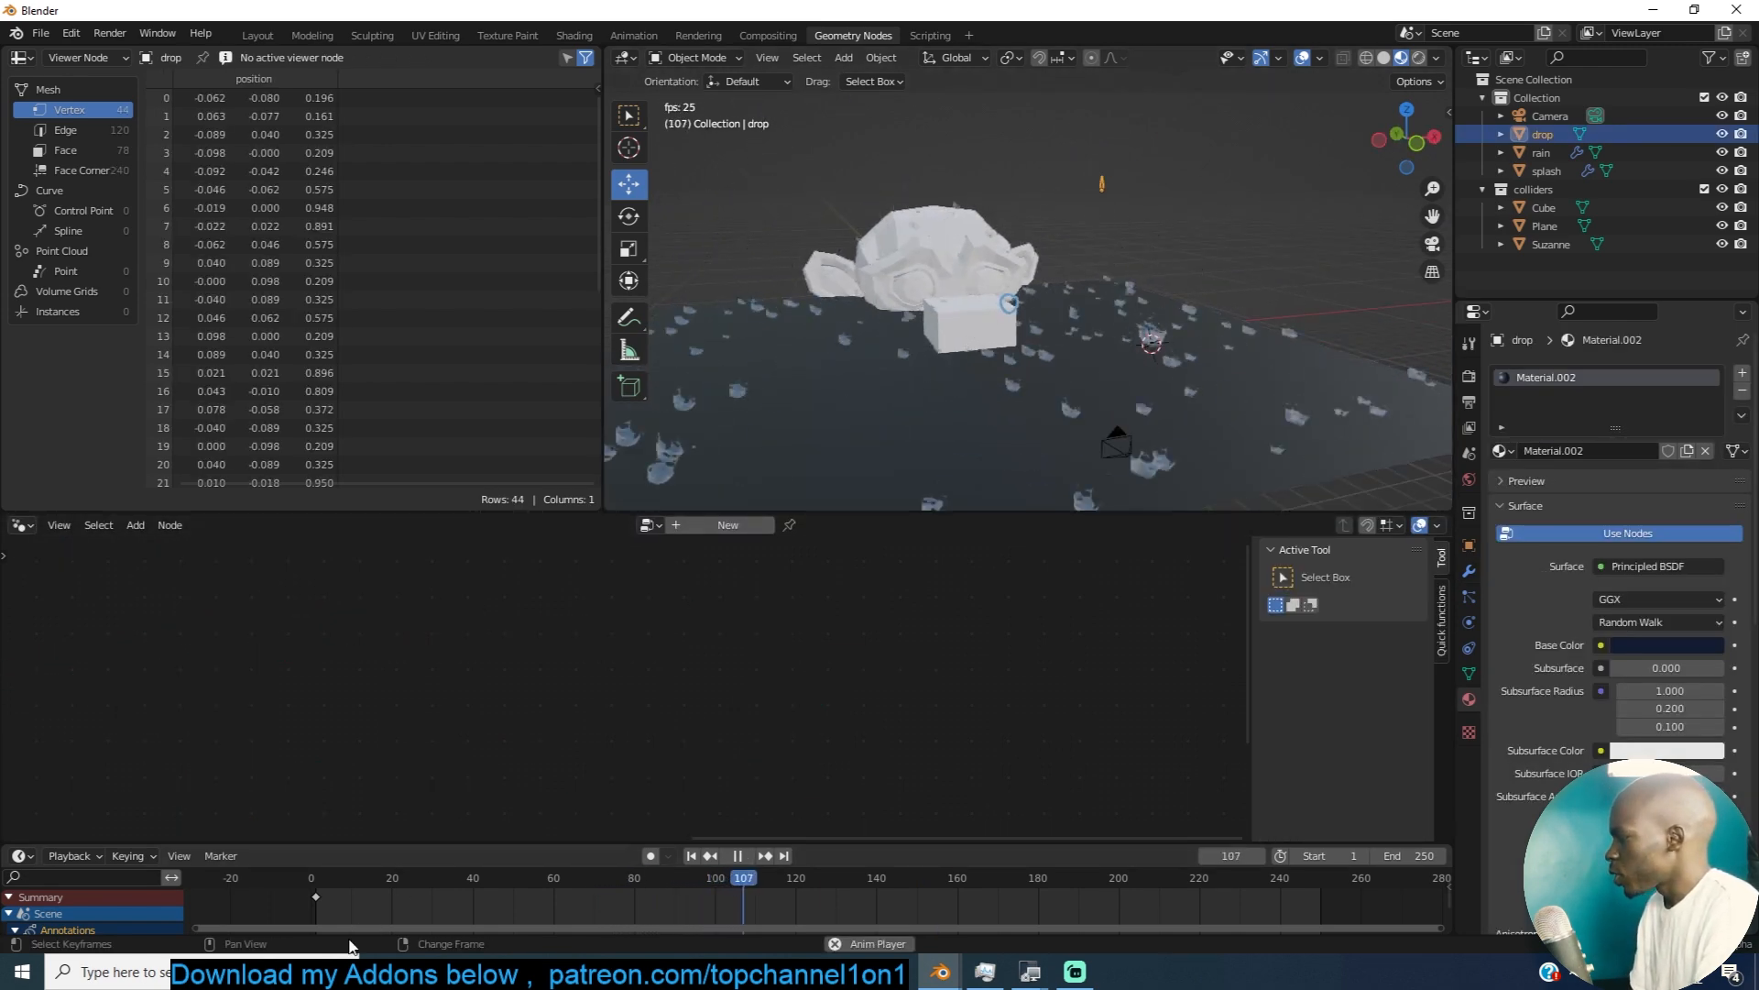
Step: Scrub the animation to falling rain with splashes, stop it at frame 25, and minimize this window to show the rain.blend project
{"action": "right_click", "coordinate": [337, 921], "text": "shift"}
{"action": "key", "text": "space"}
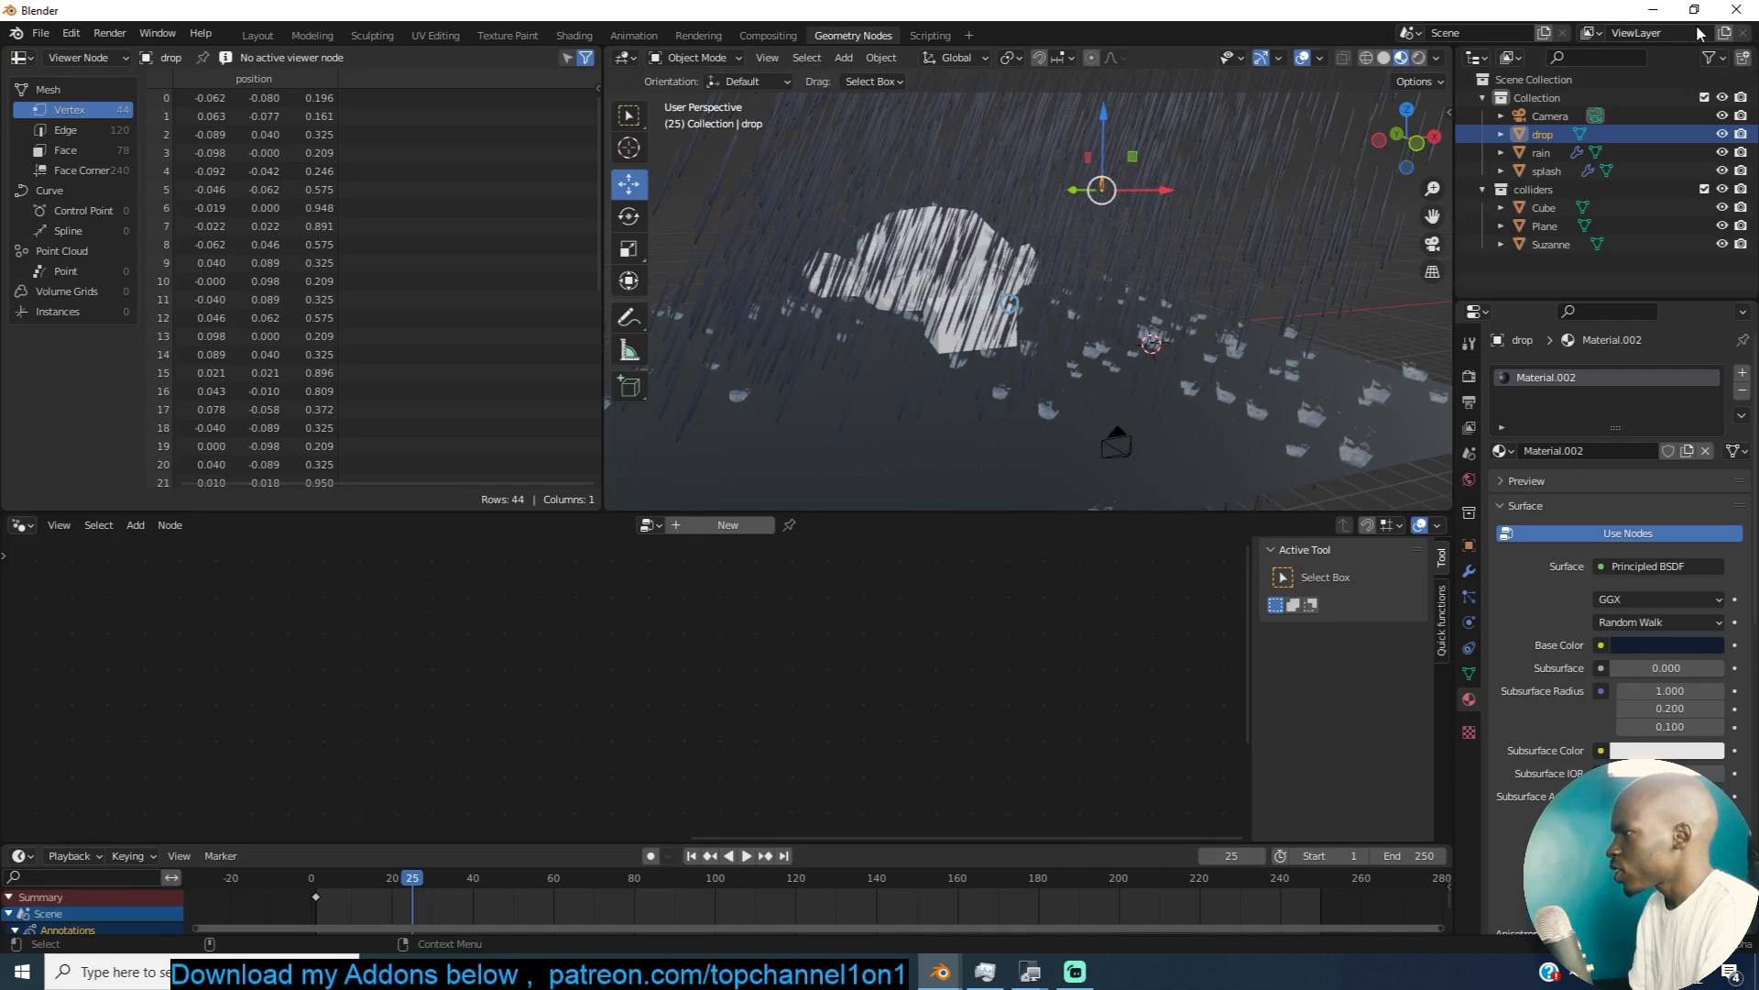
{"action": "left_click", "coordinate": [1655, 10]}
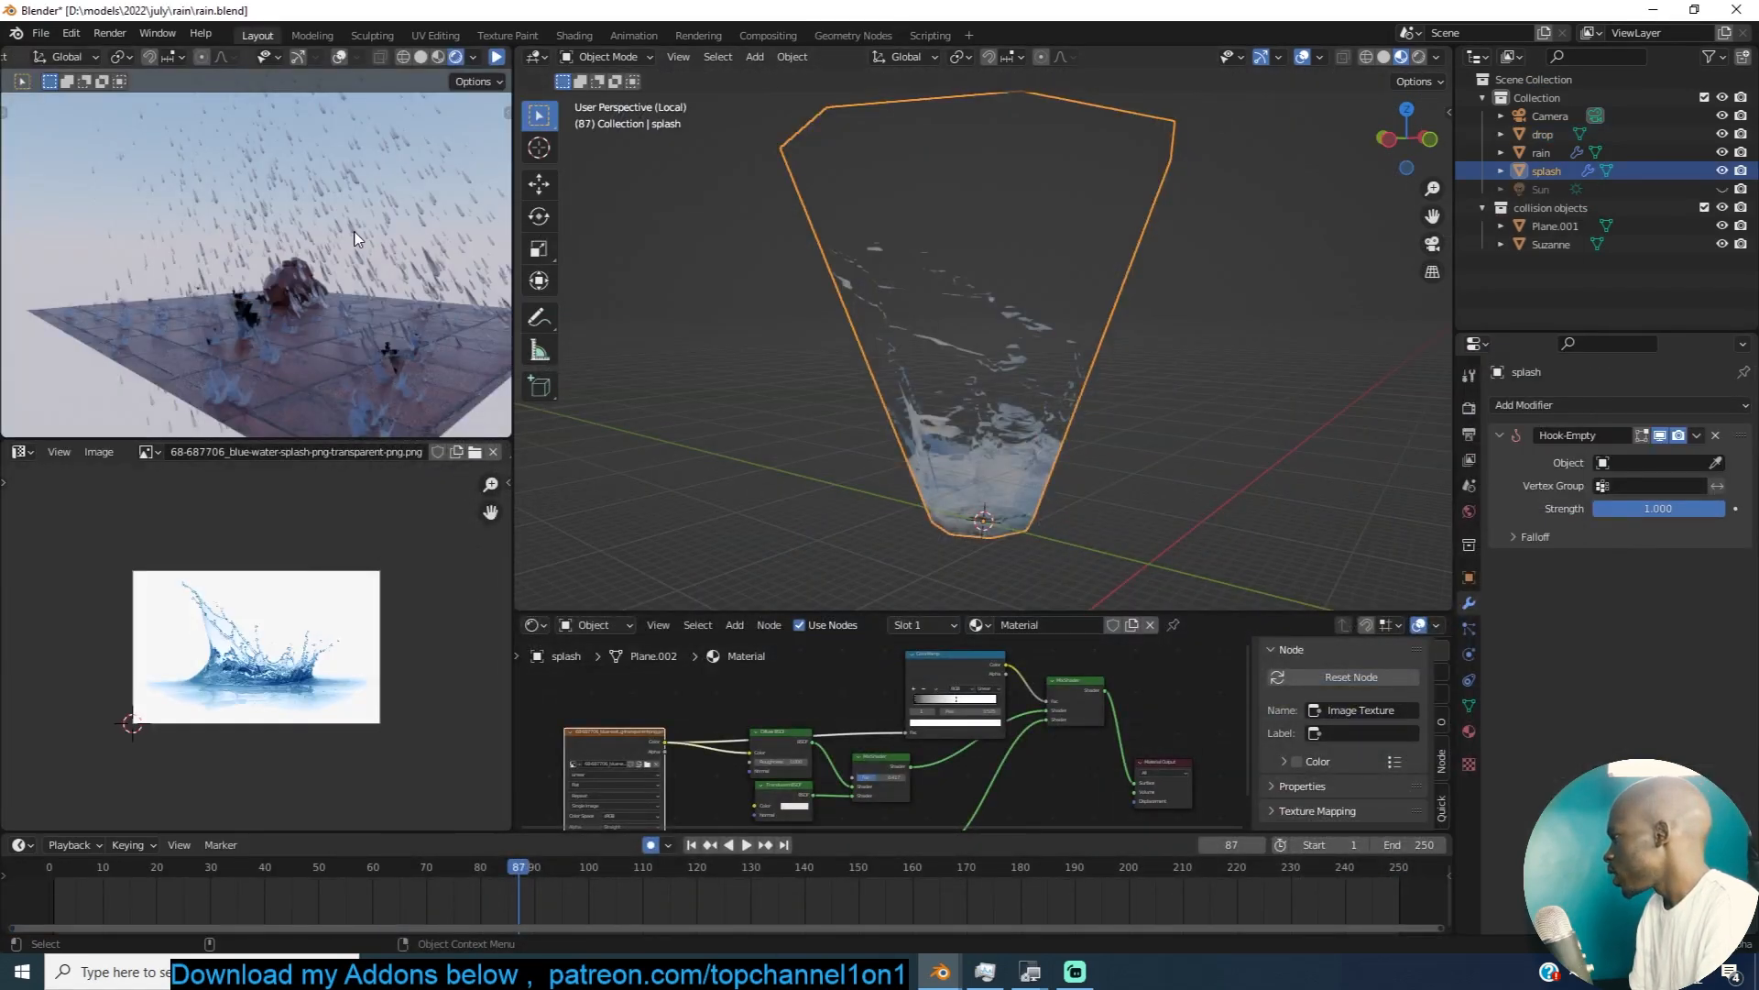
Step: Deselect the splash object and reopen rain.blend from the recently used files
{"action": "left_click", "coordinate": [639, 221]}
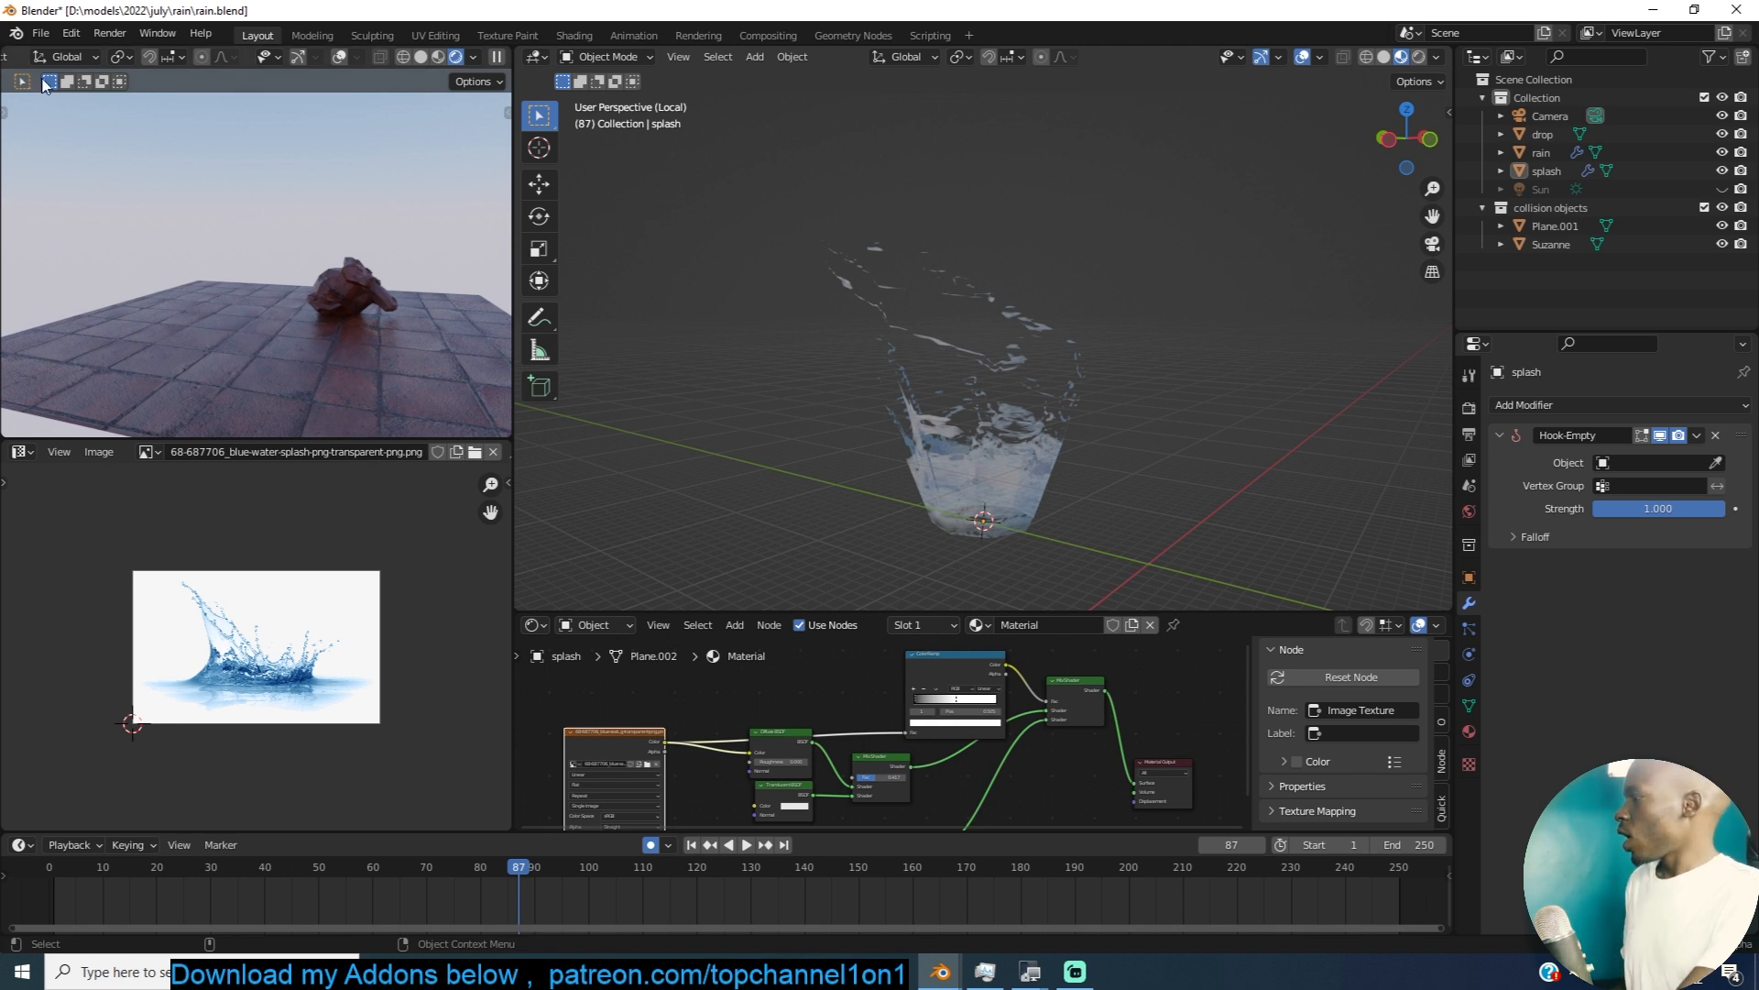
{"action": "left_click", "coordinate": [17, 33]}
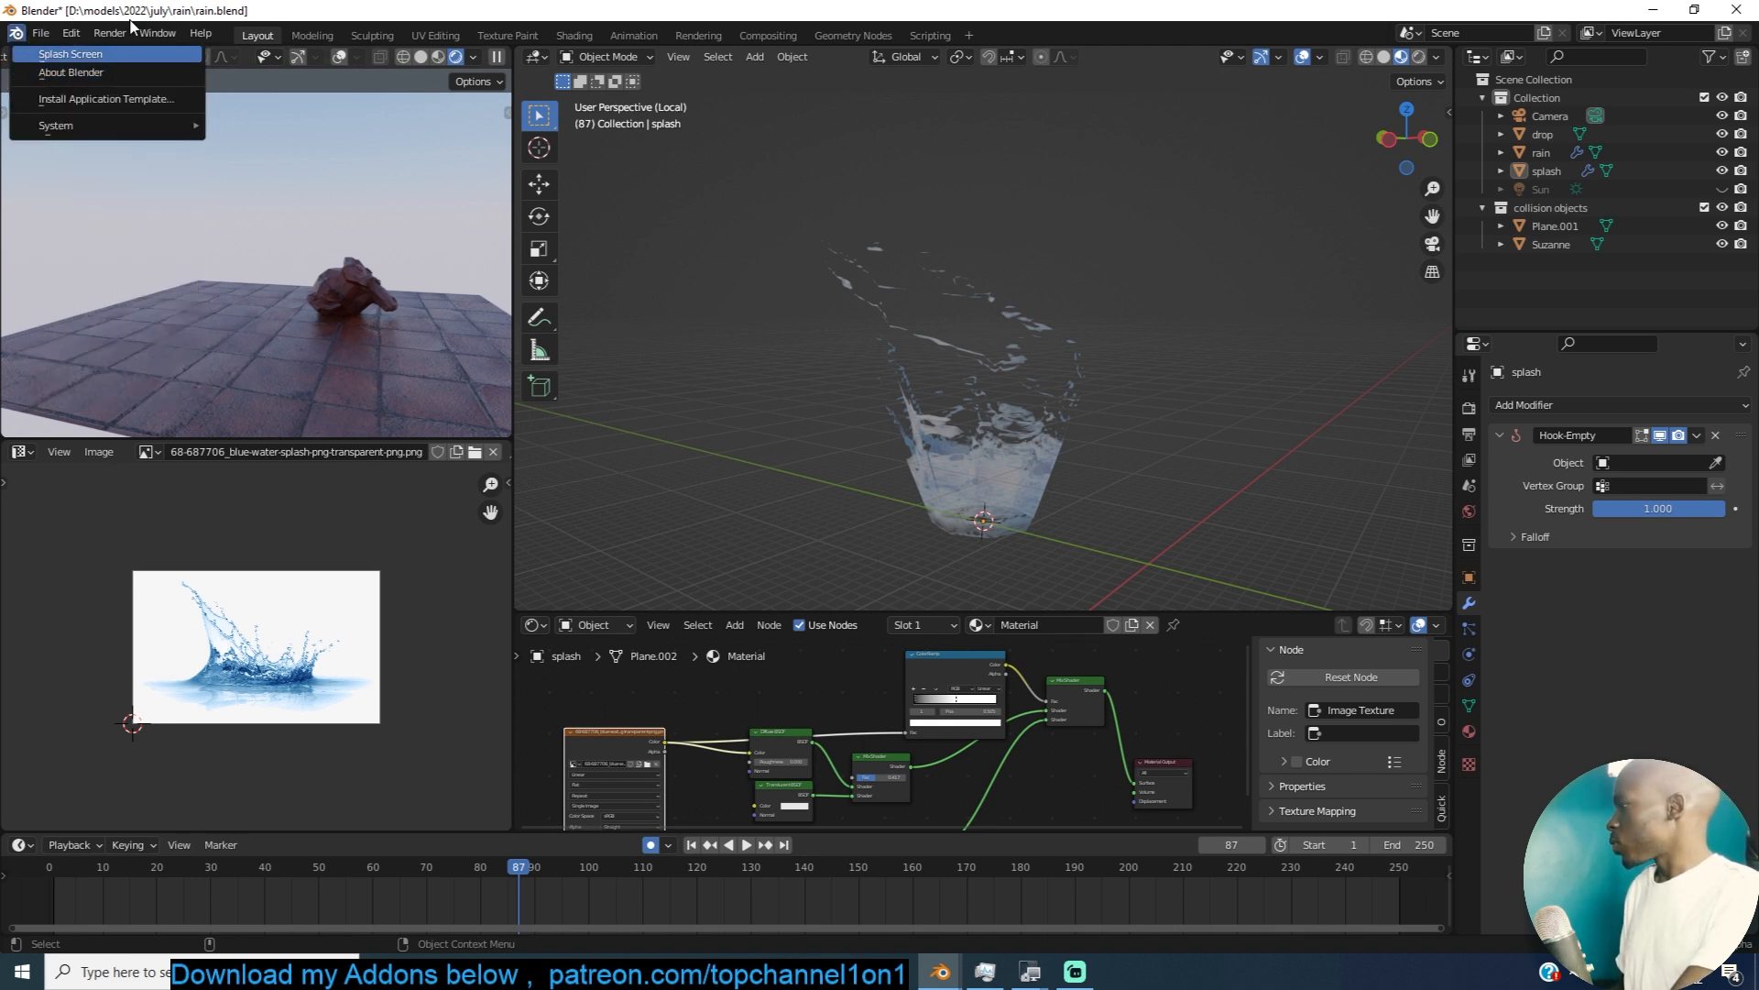
{"action": "left_click", "coordinate": [39, 35]}
{"action": "mouse_move", "coordinate": [185, 93]}
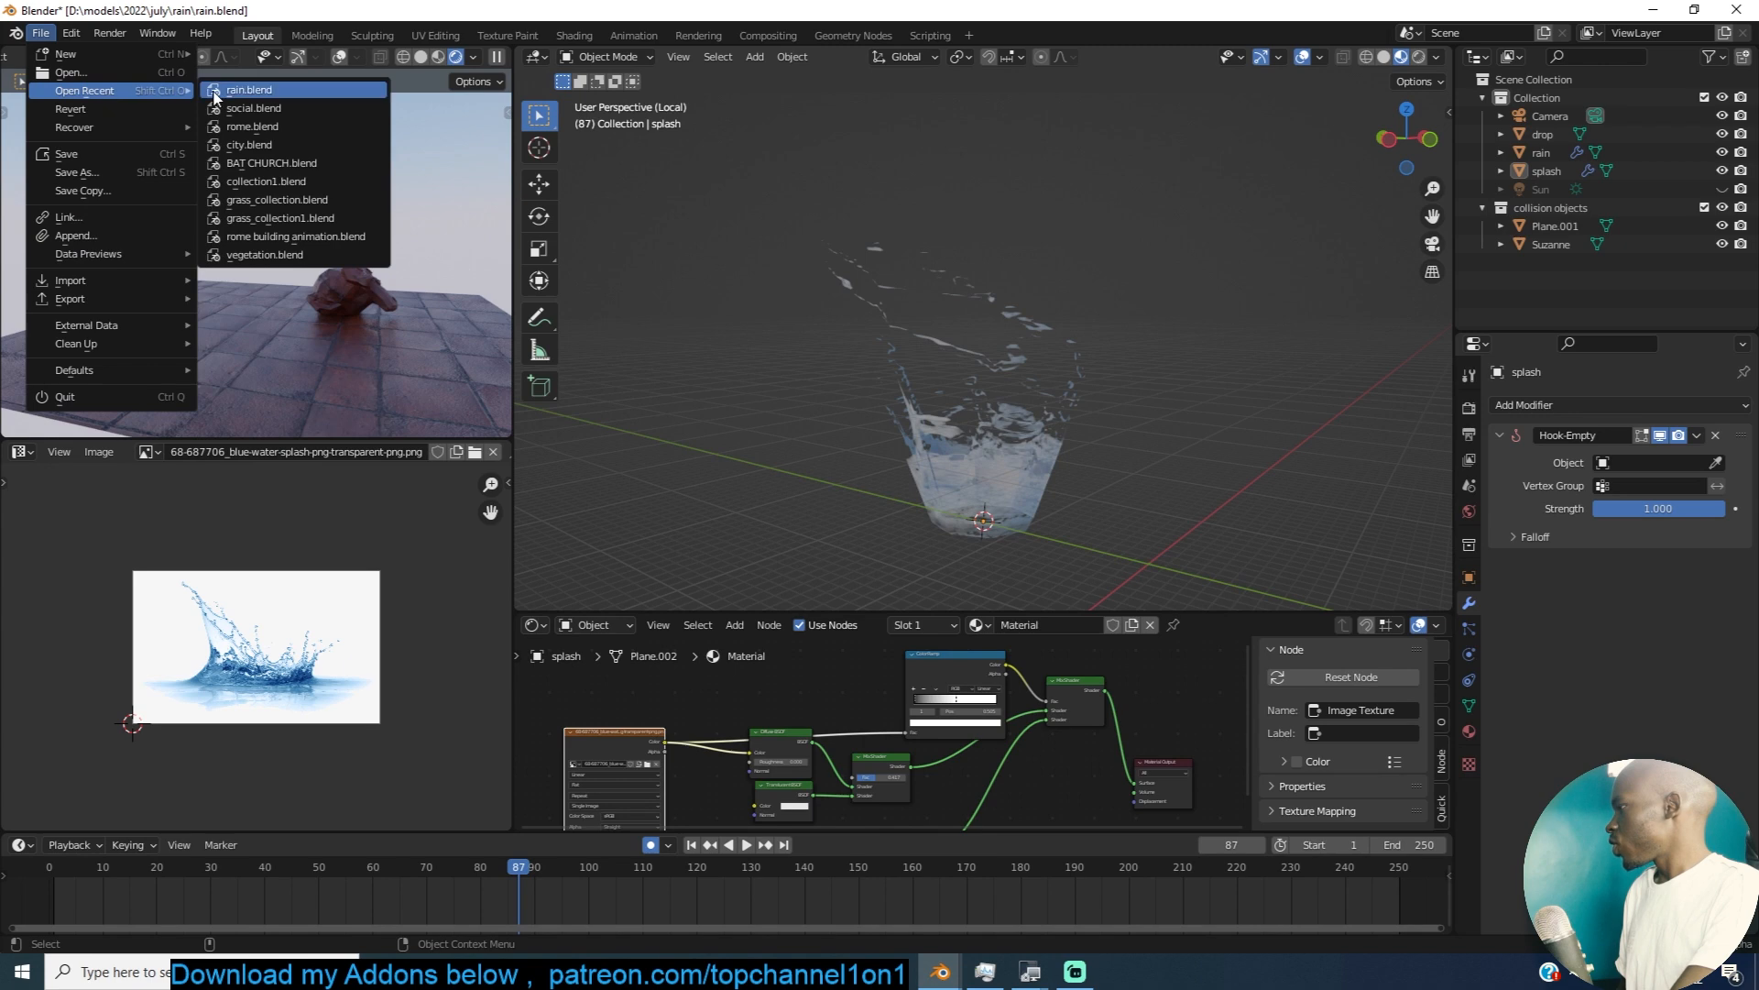
{"action": "left_click", "coordinate": [246, 93]}
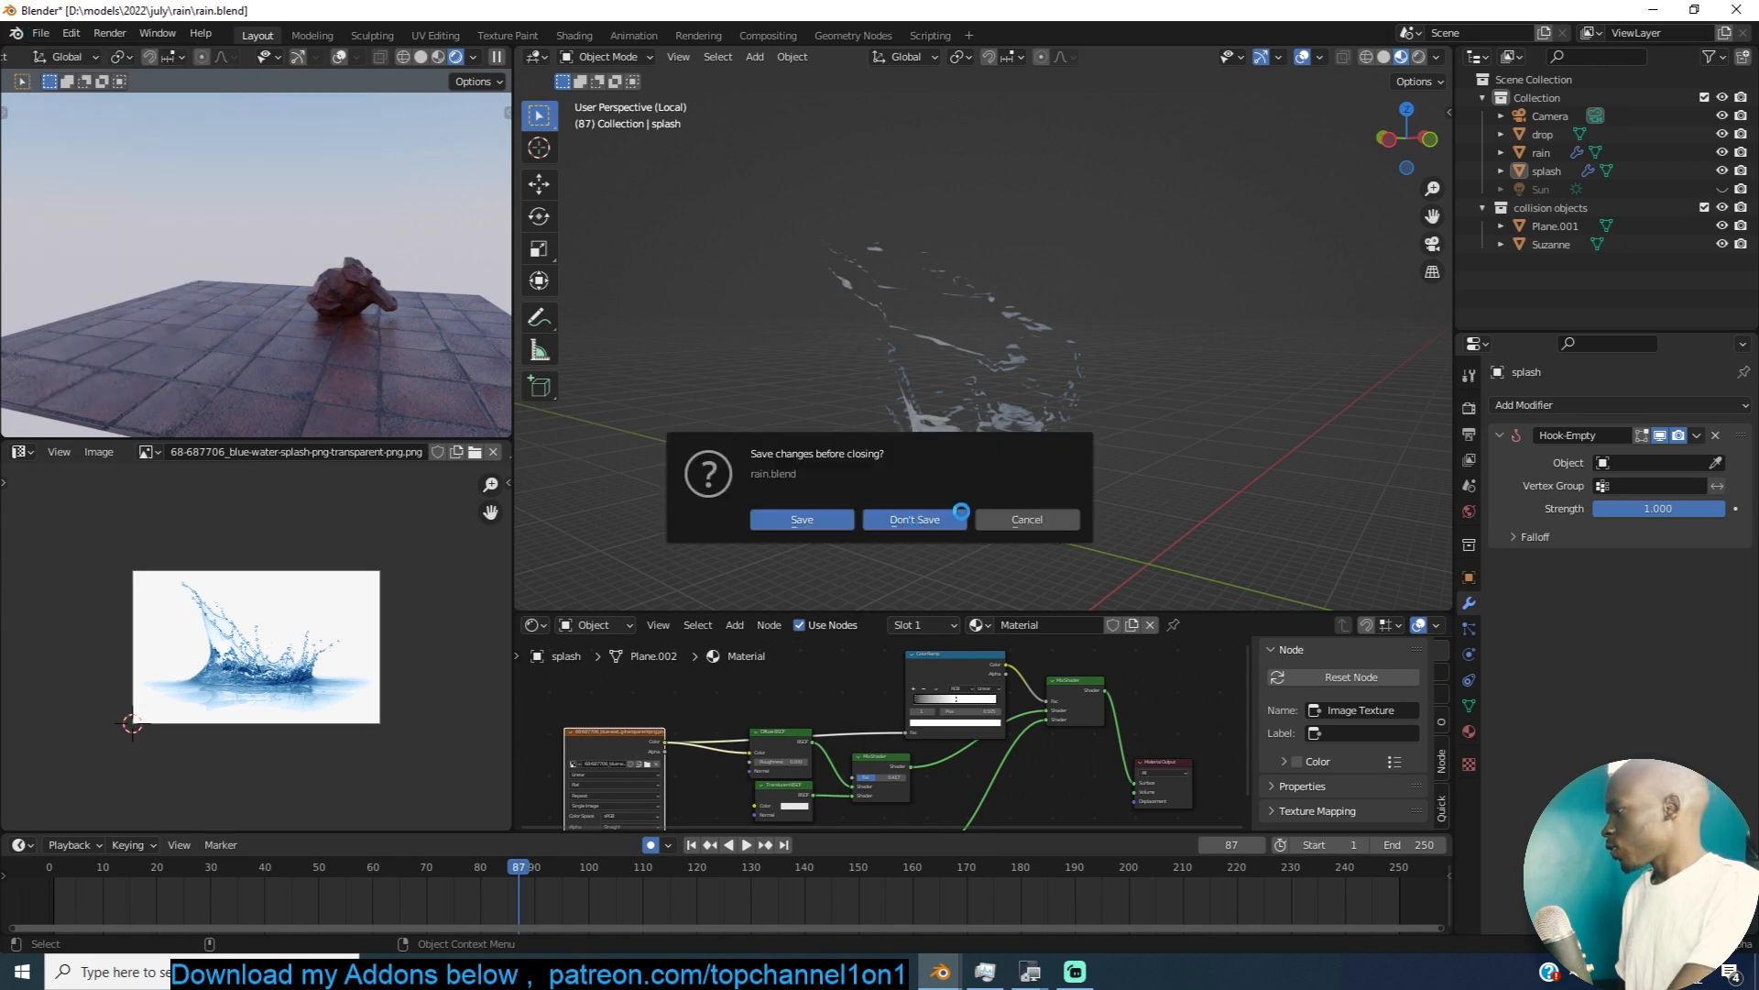